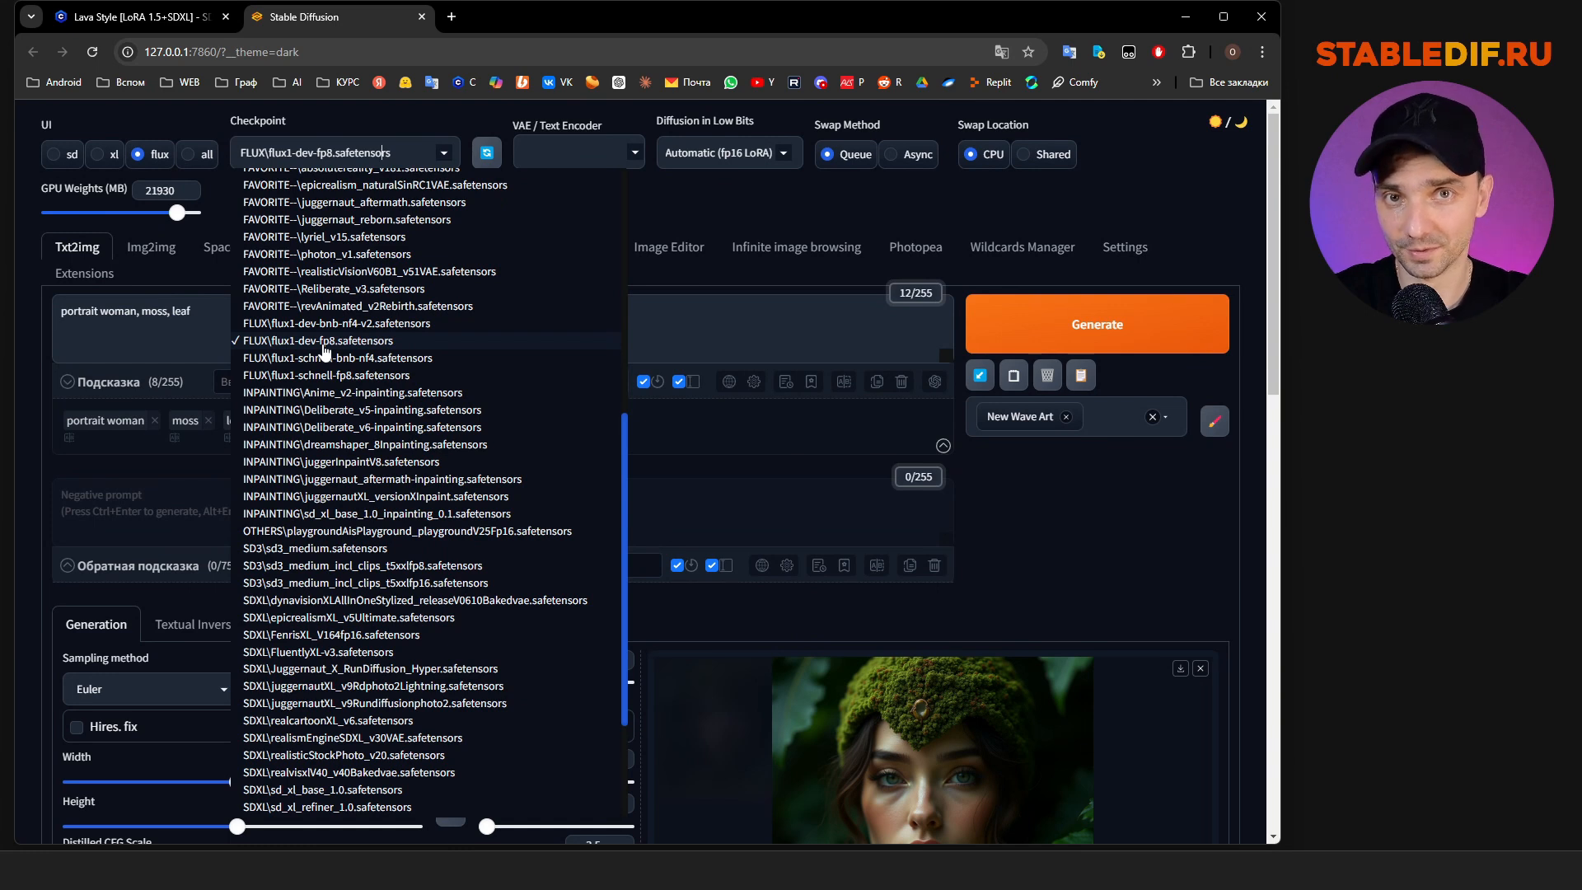
Select the FLUX\flux1-dev-fp8.safetensors checkpoint and set Diffusion in Low Bits to Automatic (fp16 LoRA)
left_click(323, 343)
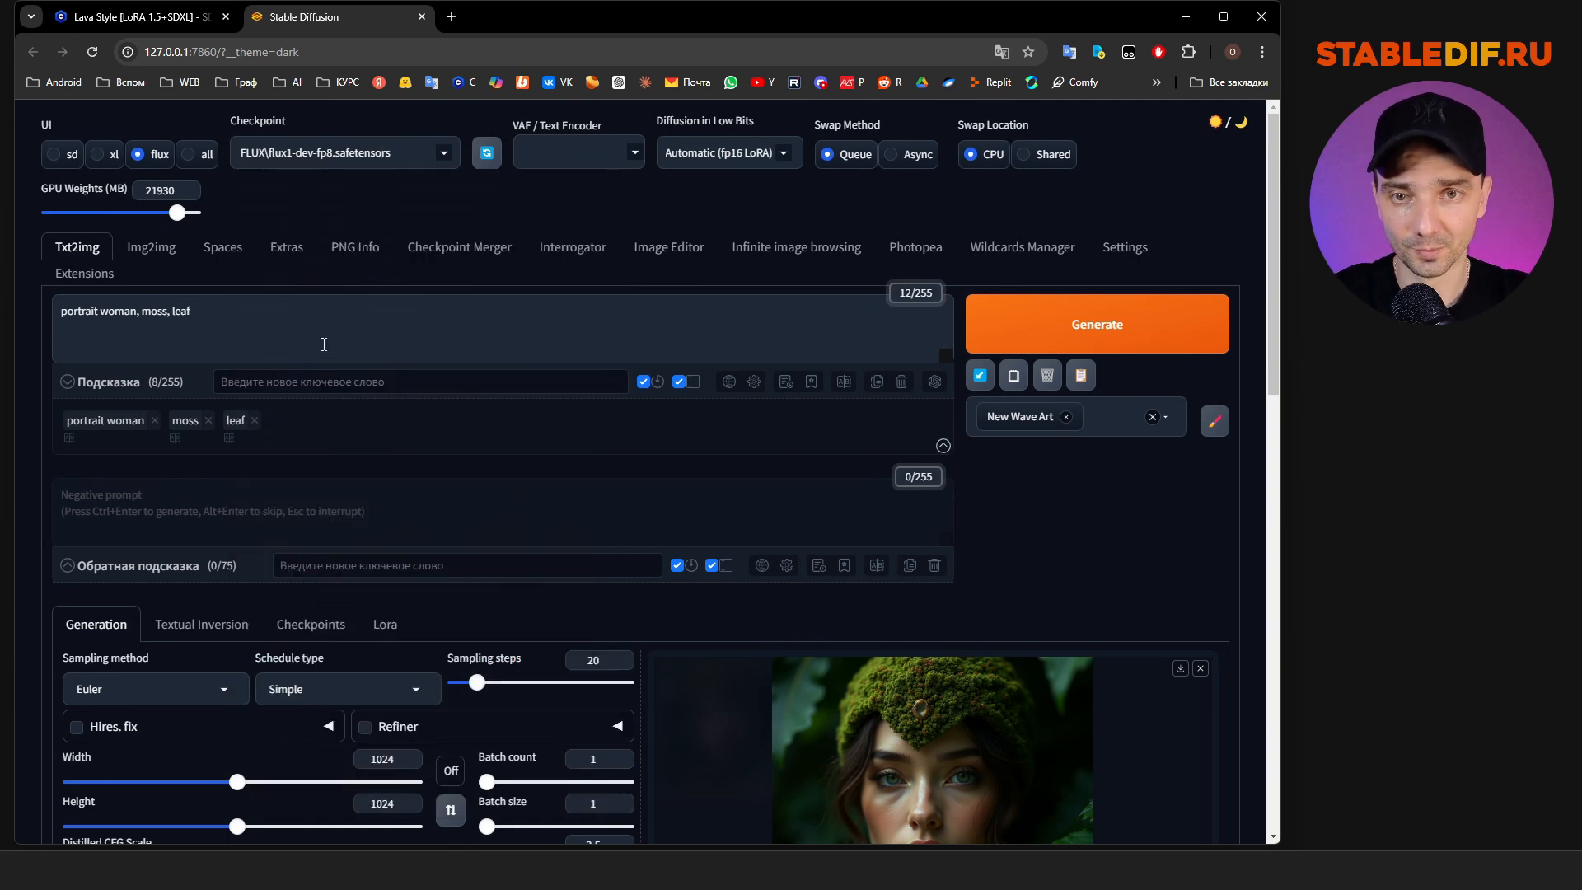
left_click(707, 156)
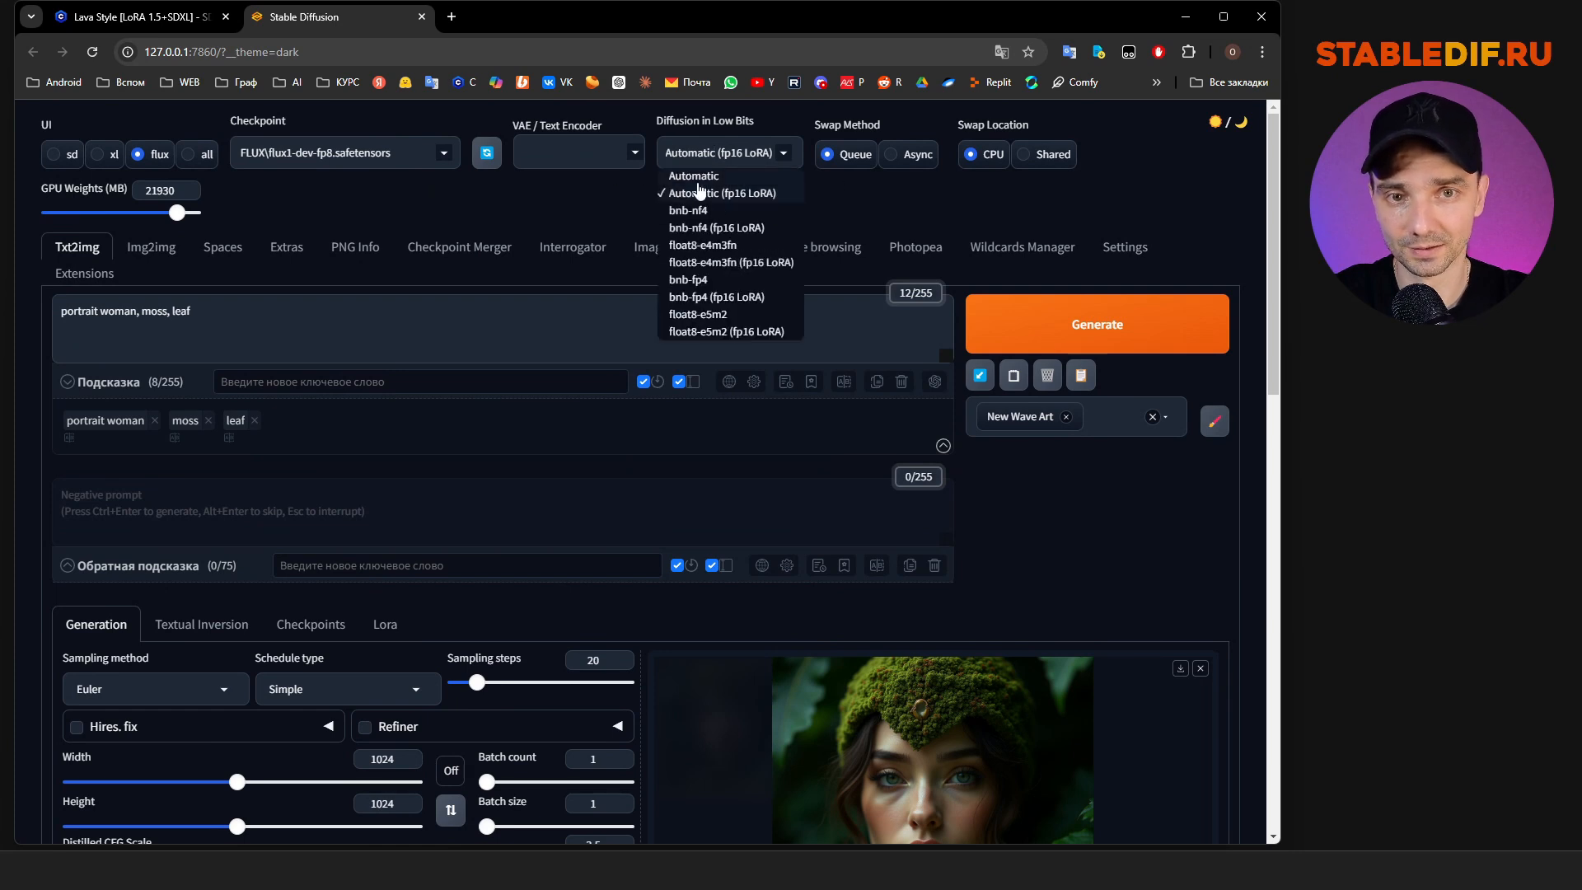
left_click(768, 198)
Switch the checkpoint to diffusion_models\flux1-dev-fp8.safetensors
left_click(347, 152)
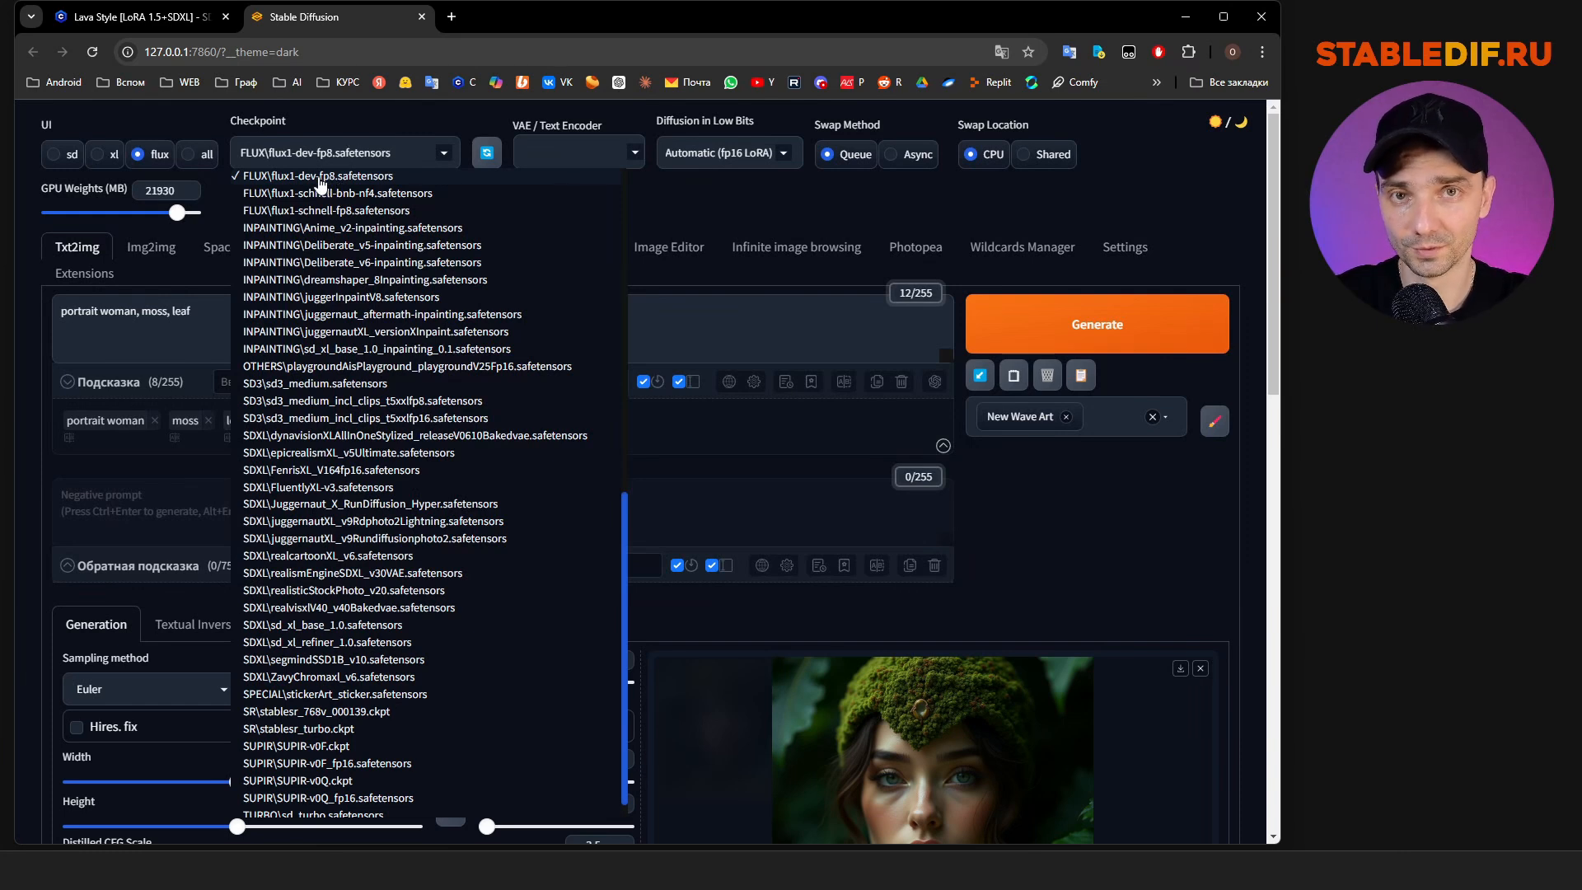
scroll(333, 247, "up", 1)
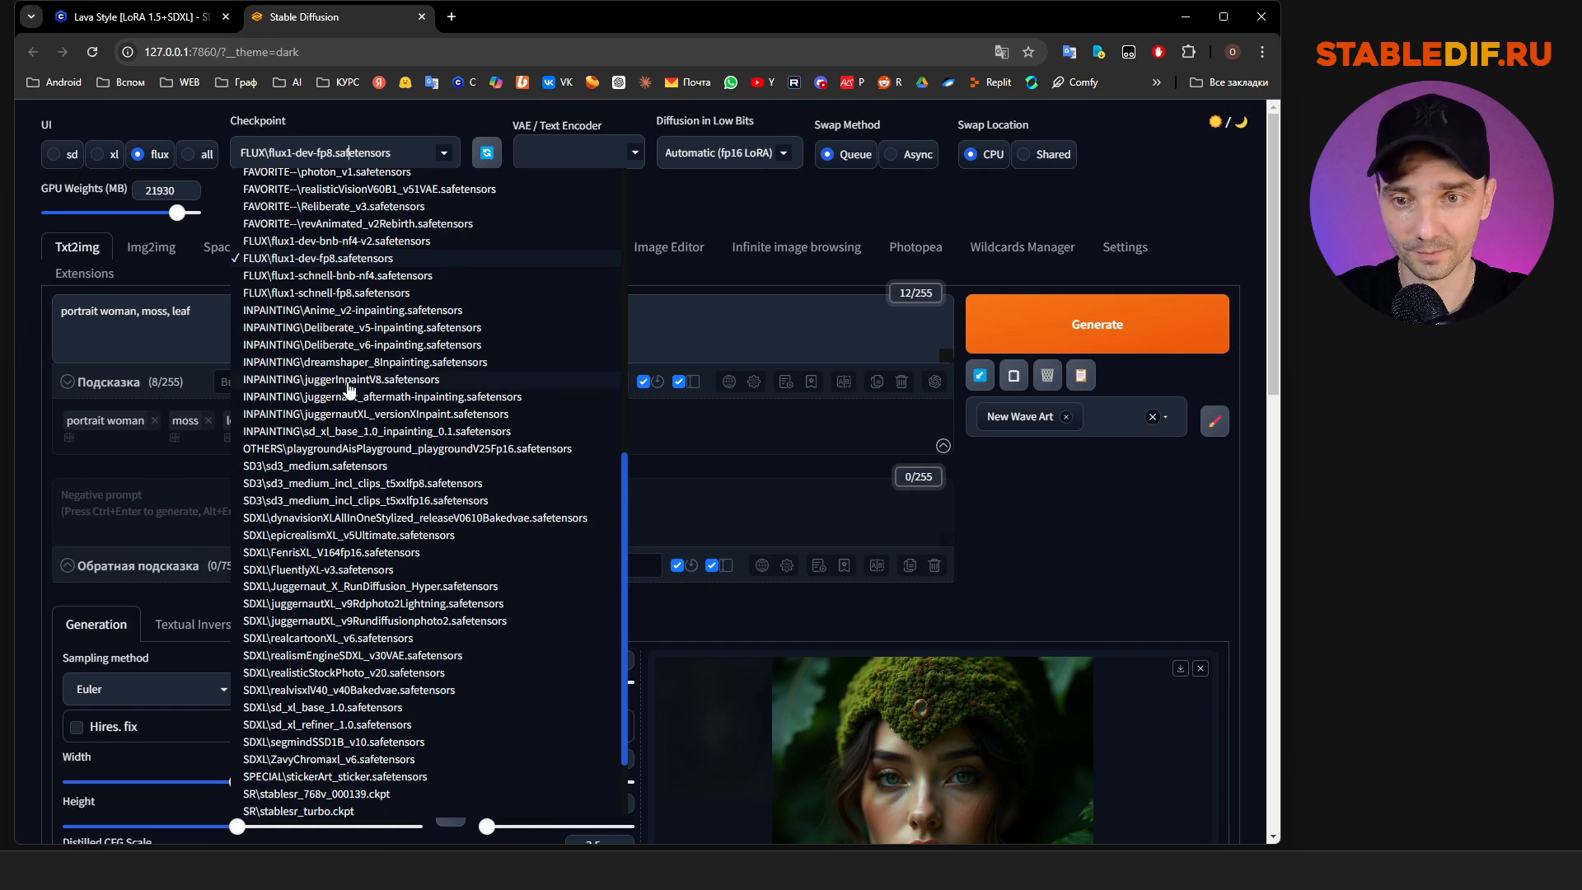
scroll(360, 387, "up", 4)
scroll(360, 387, "up", 1)
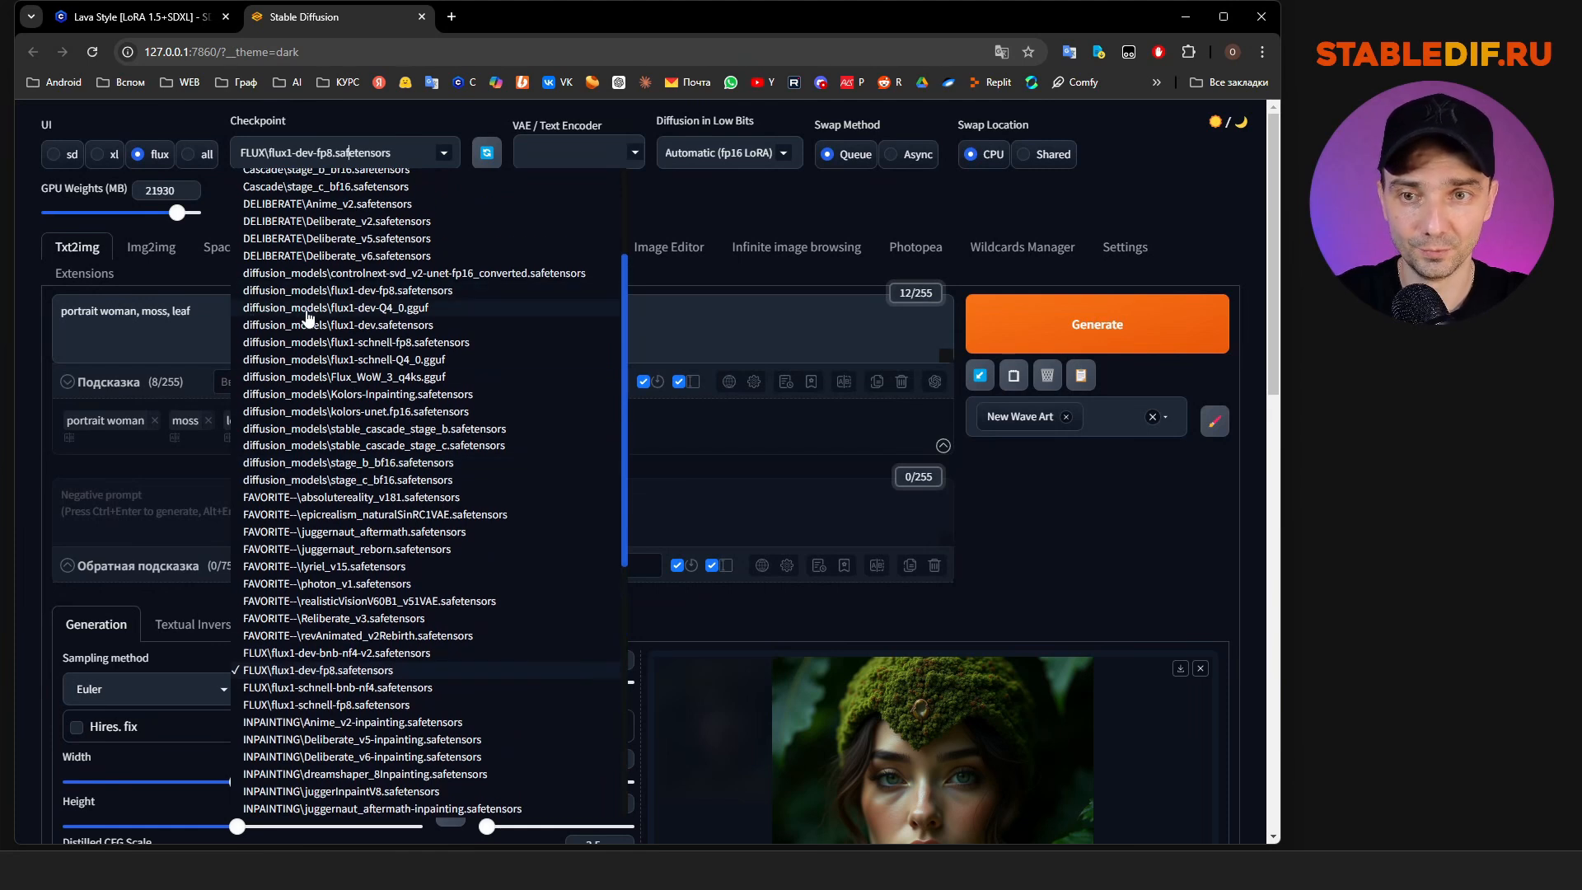
left_click(361, 295)
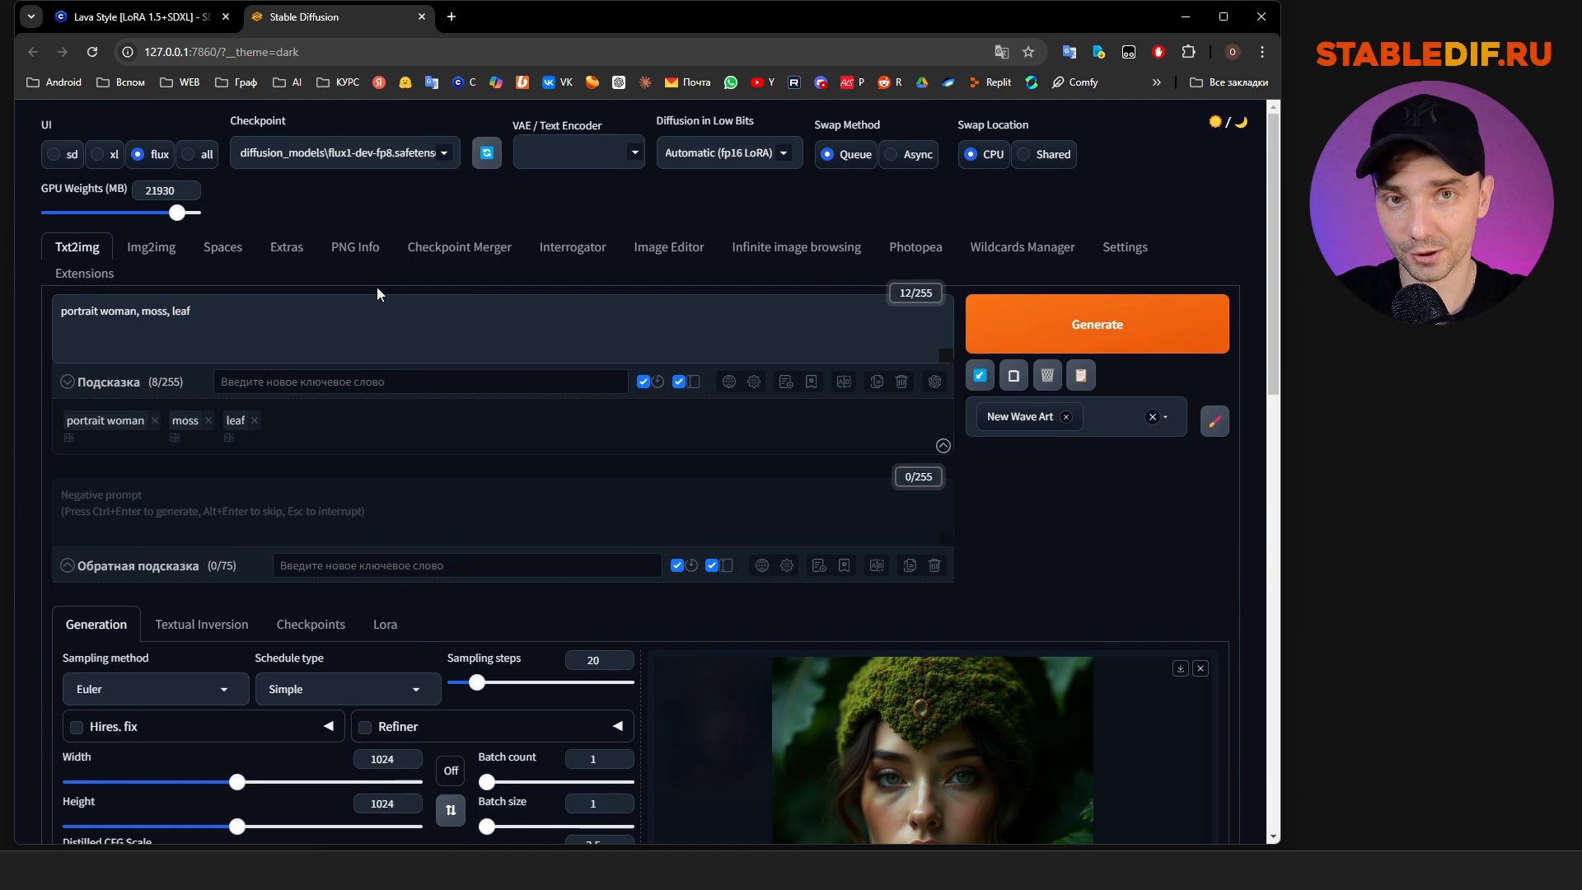
Load ae.safetensors, clip_l.safetensors and t5xxl_fp8_e4m3fn.safetensors as VAE and text encoders, and generate an image
left_click(559, 159)
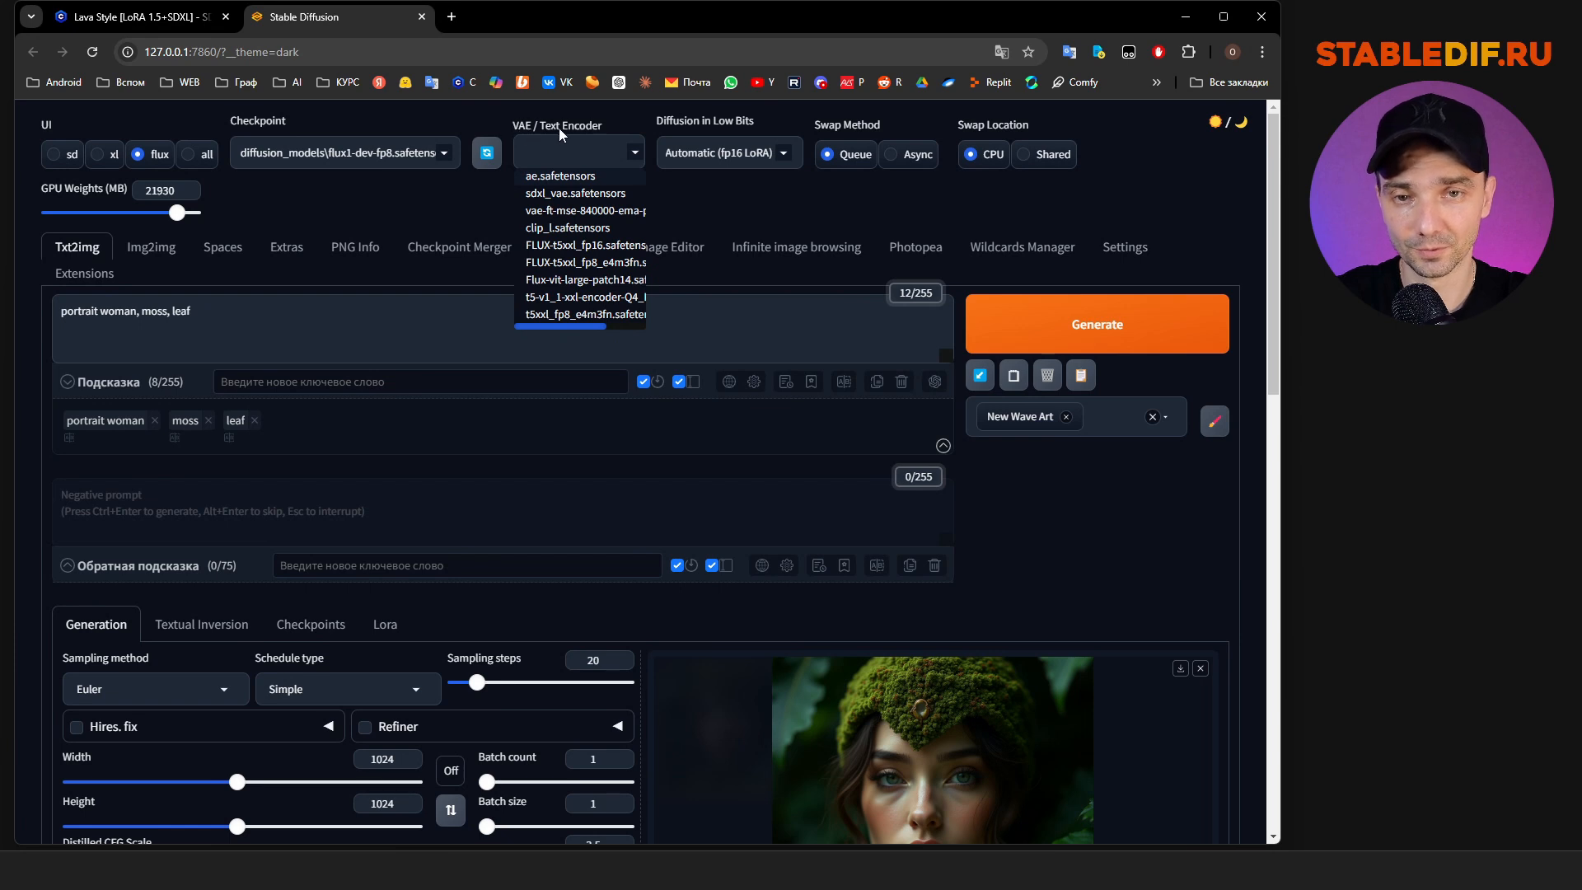
left_click(550, 178)
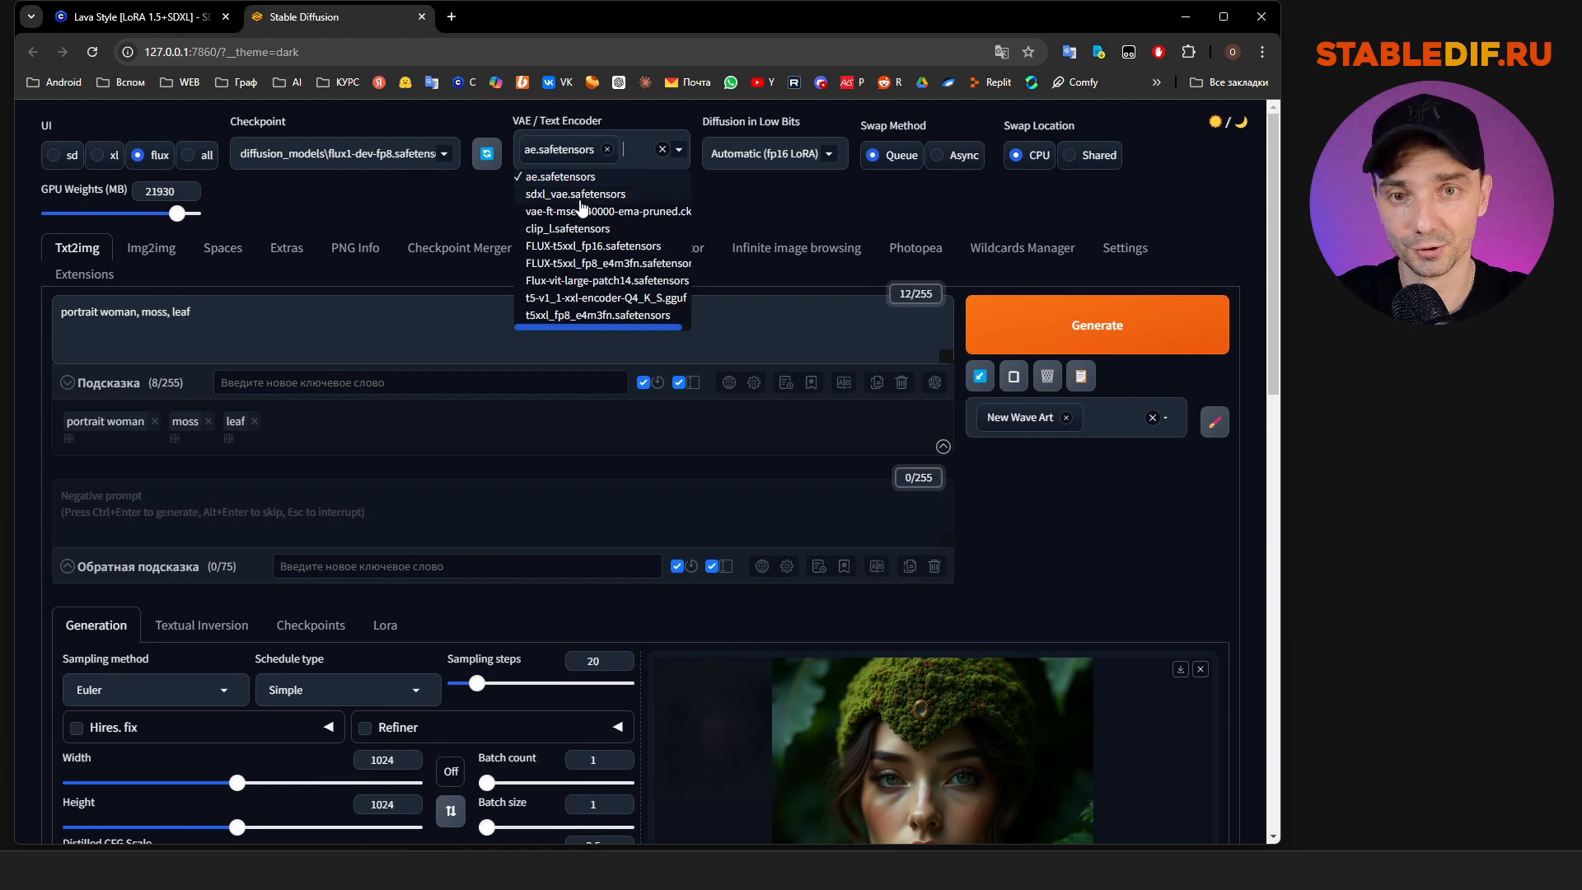
left_click(544, 231)
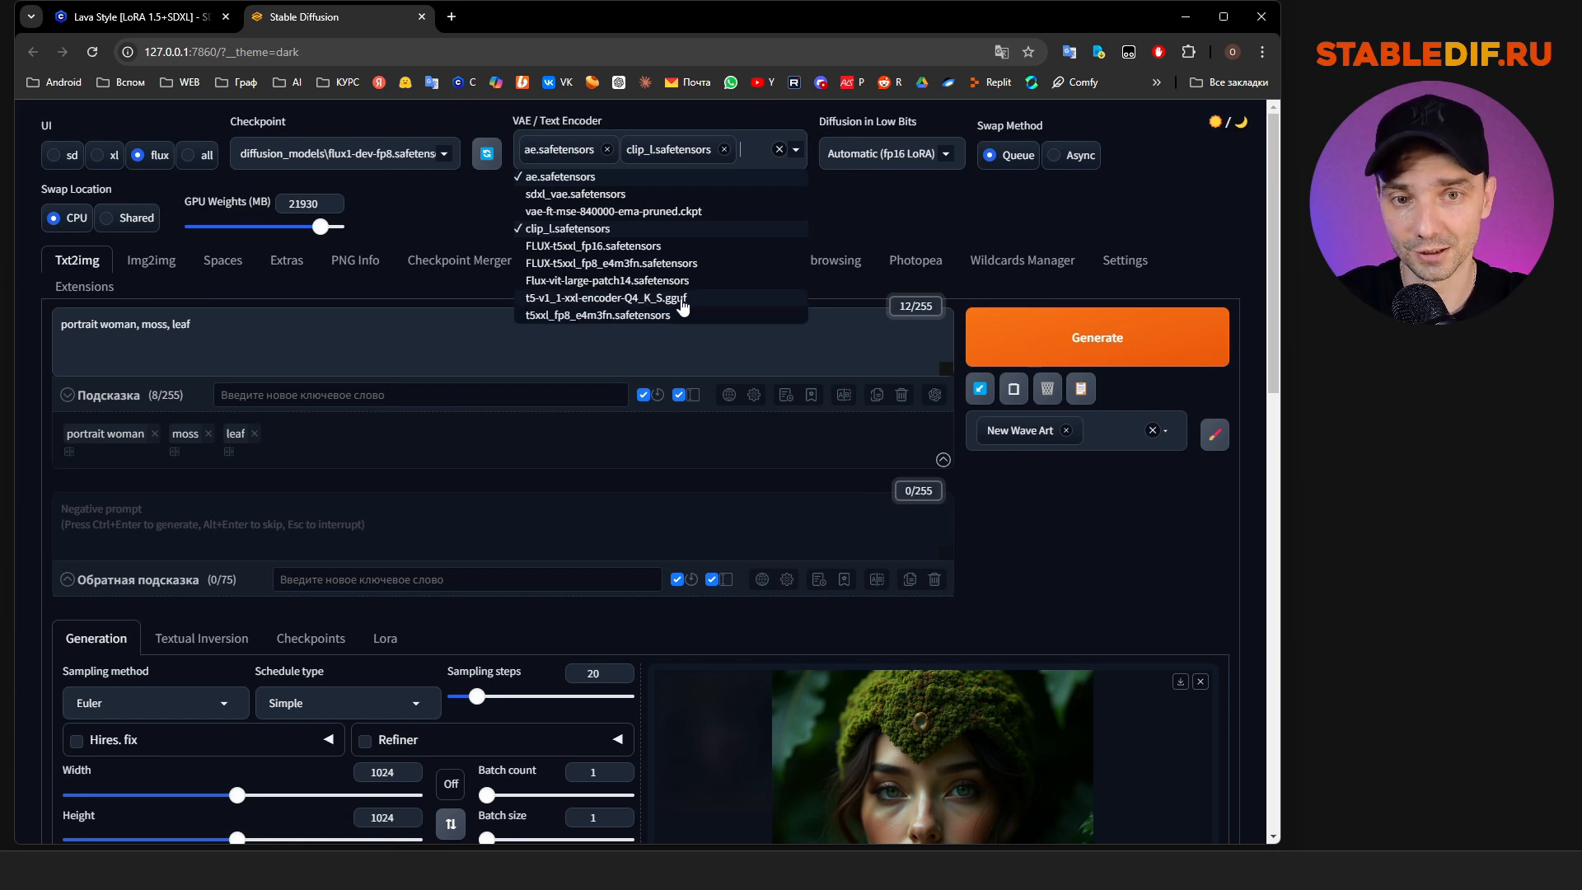
left_click(628, 315)
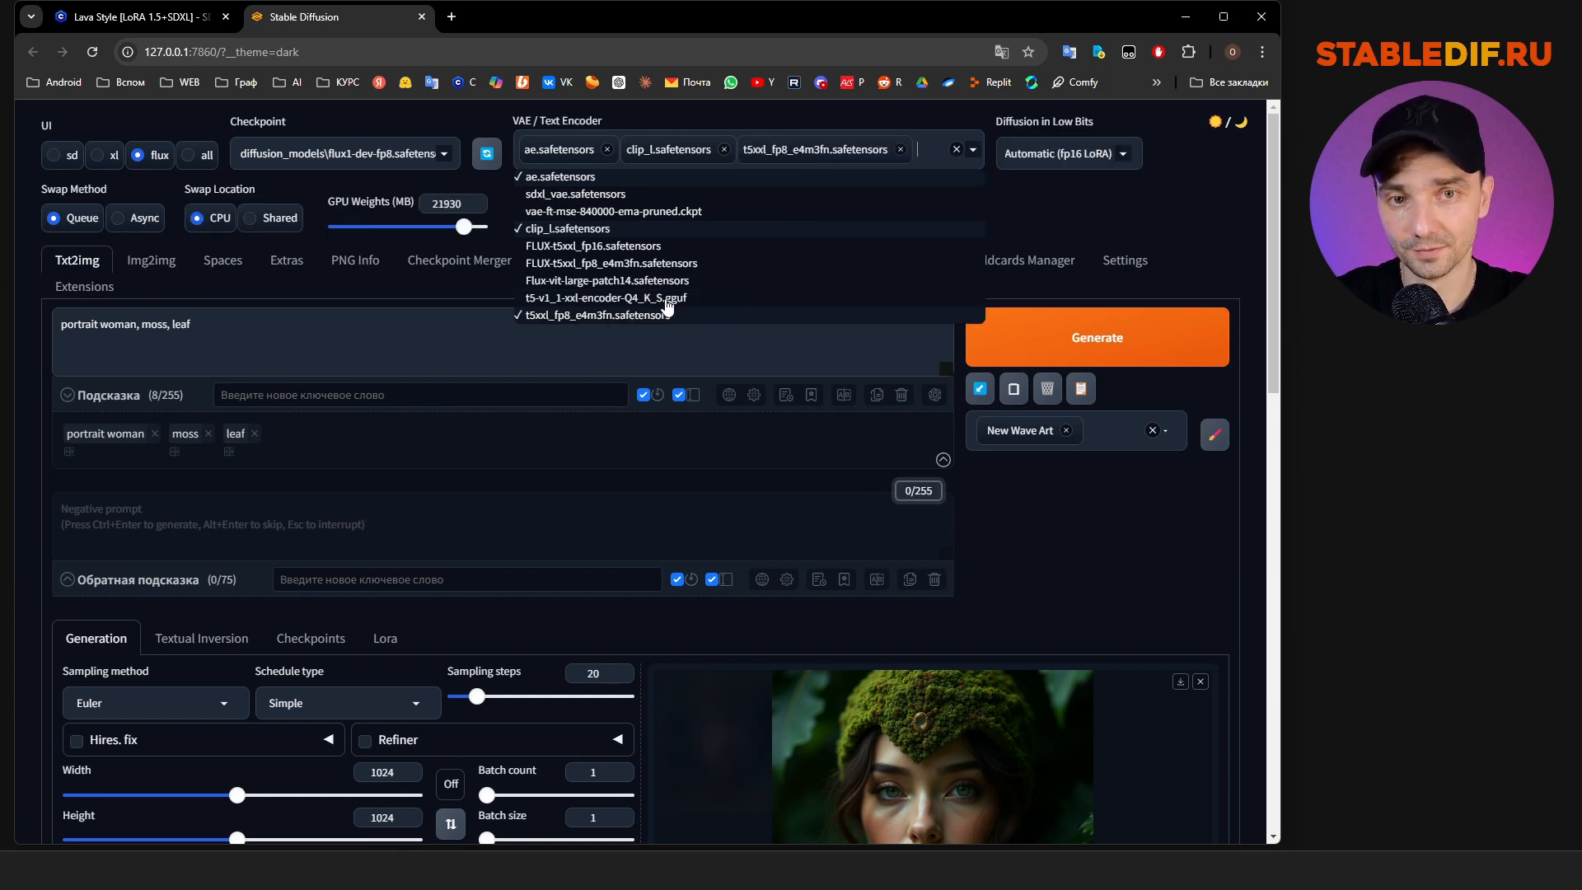
left_click(1159, 199)
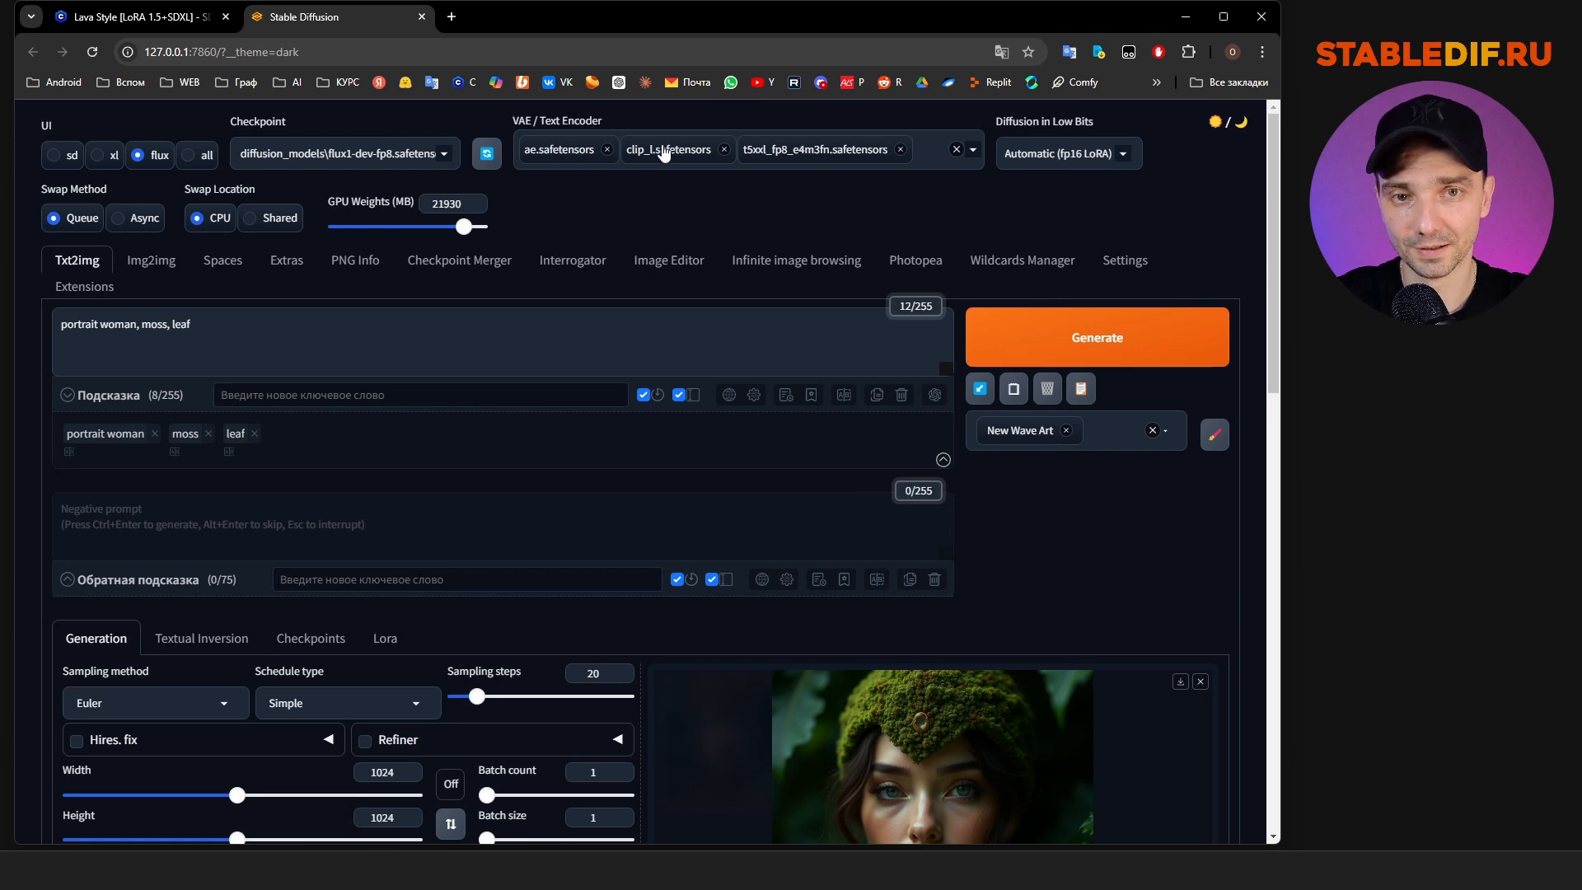
left_click(1120, 337)
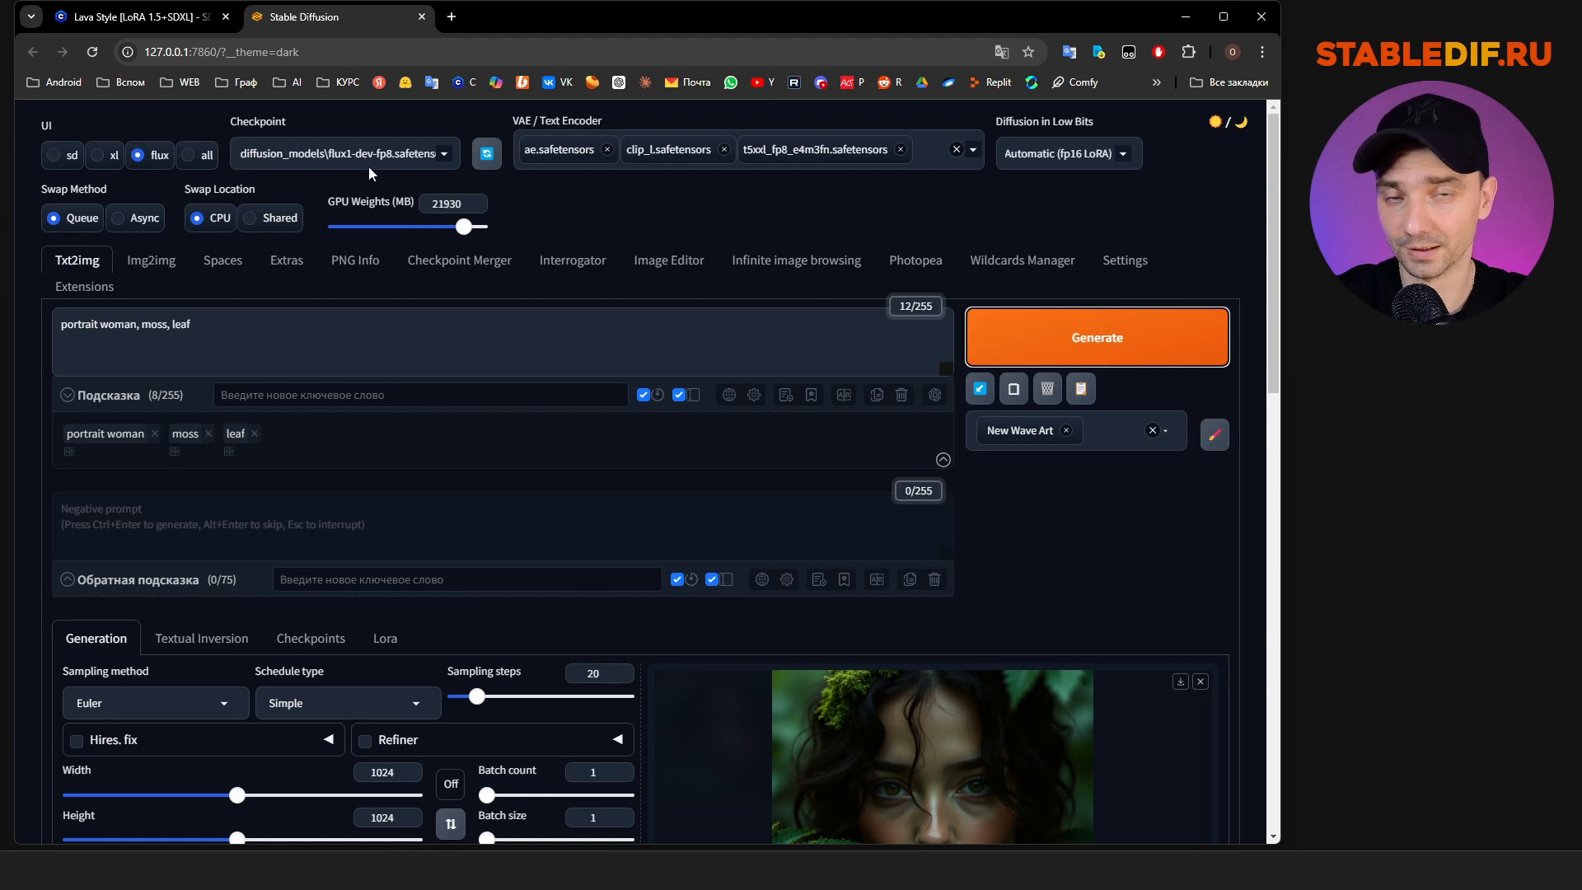
left_click_drag(332, 204, 340, 203)
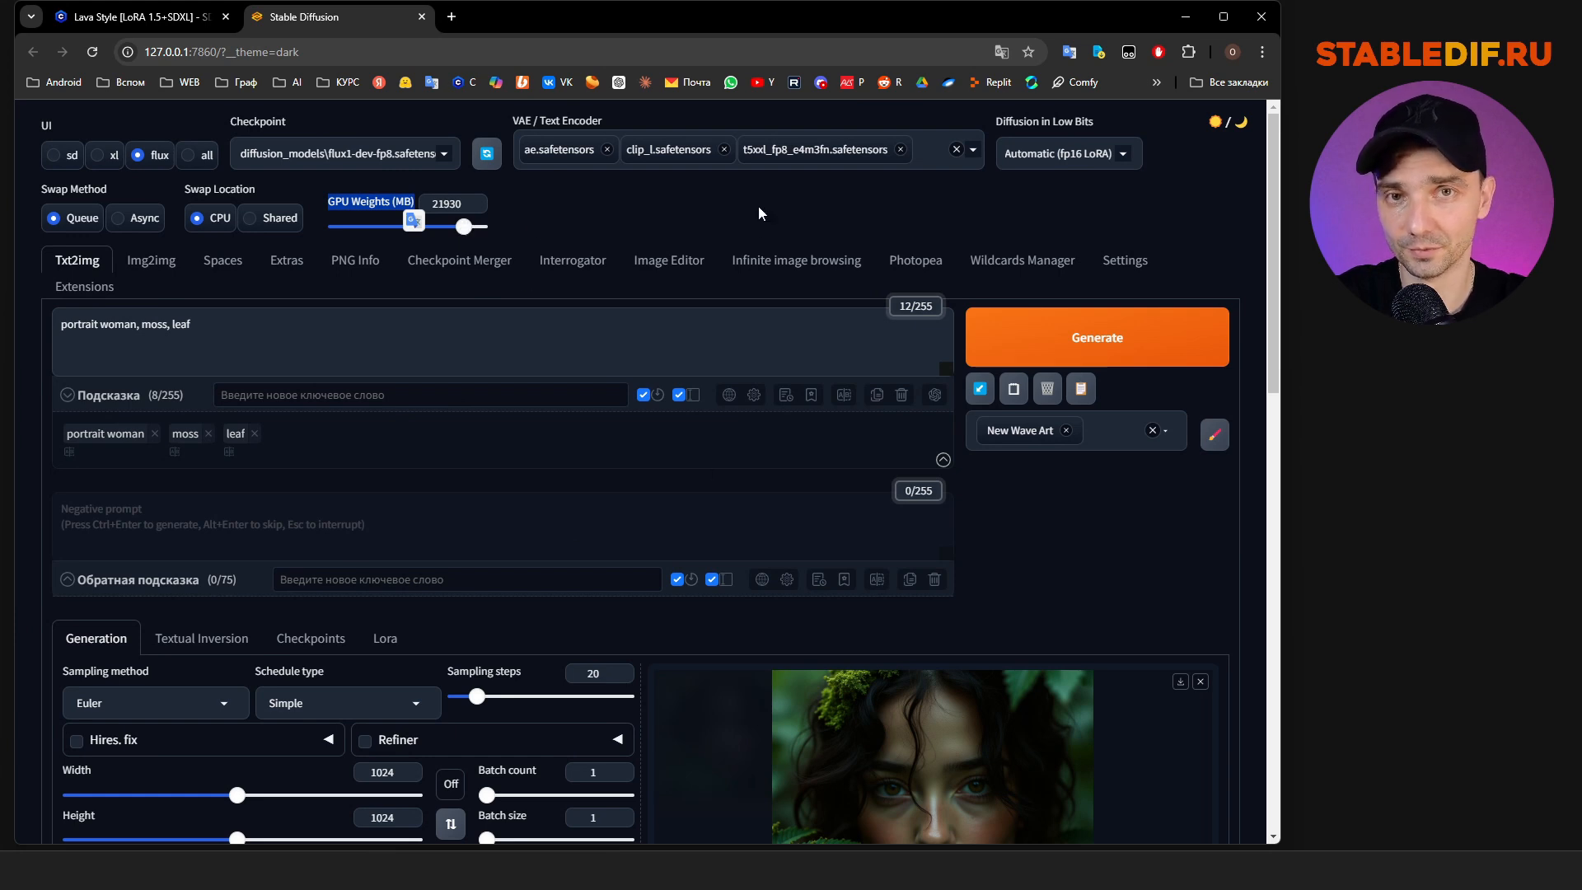
Switch the checkpoint to diffusion_models\flux1-dev-Q4_0.gguf and generate an image with the same encoders
left_click(379, 158)
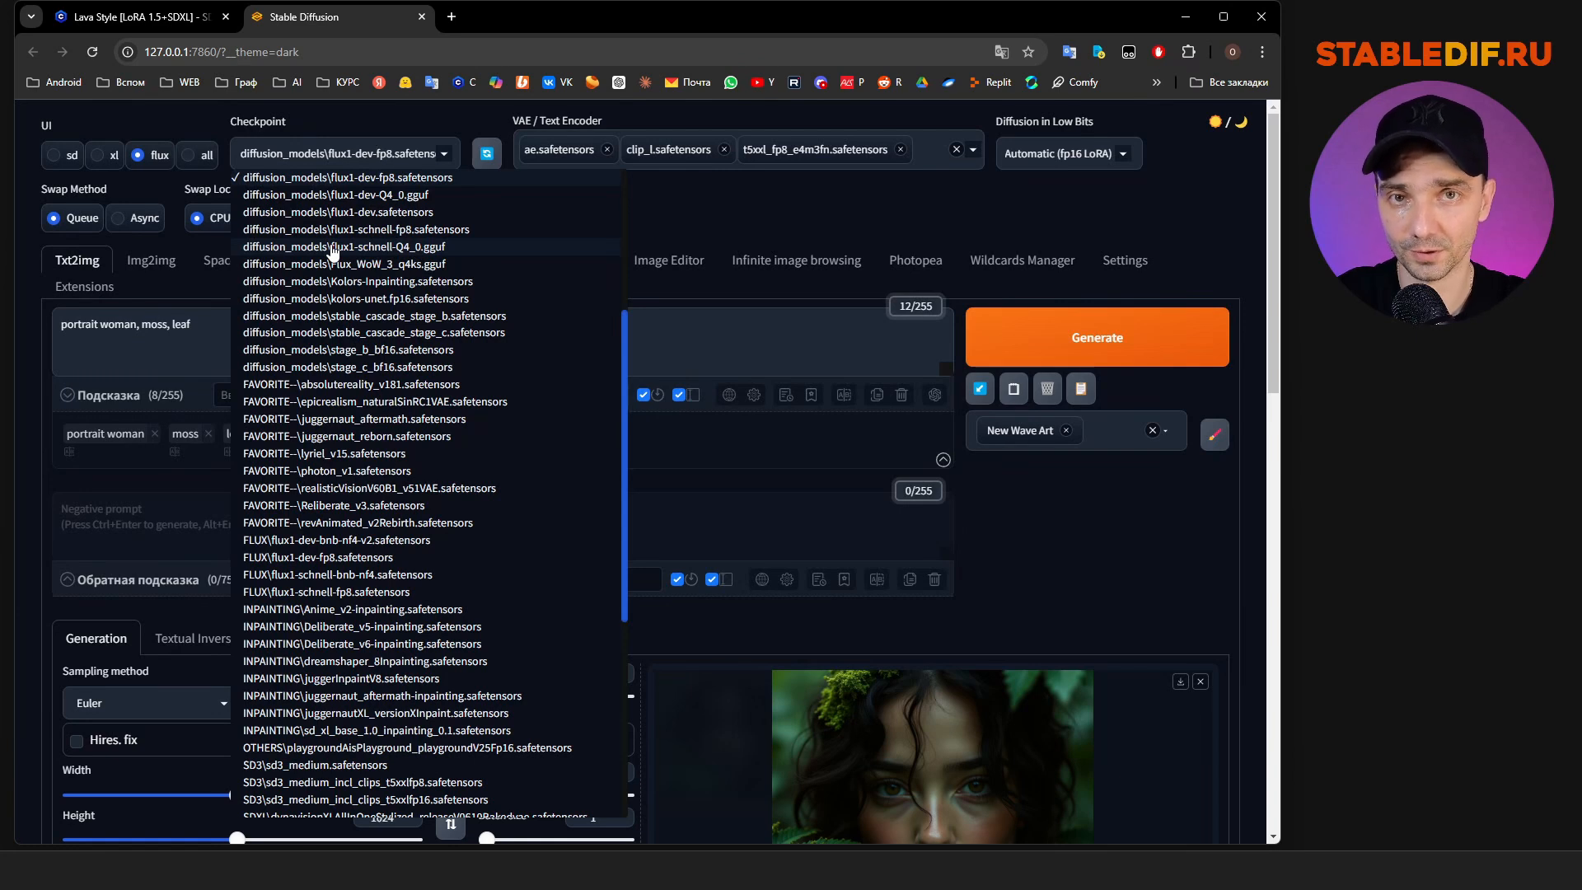
scroll(332, 251, "up", 1)
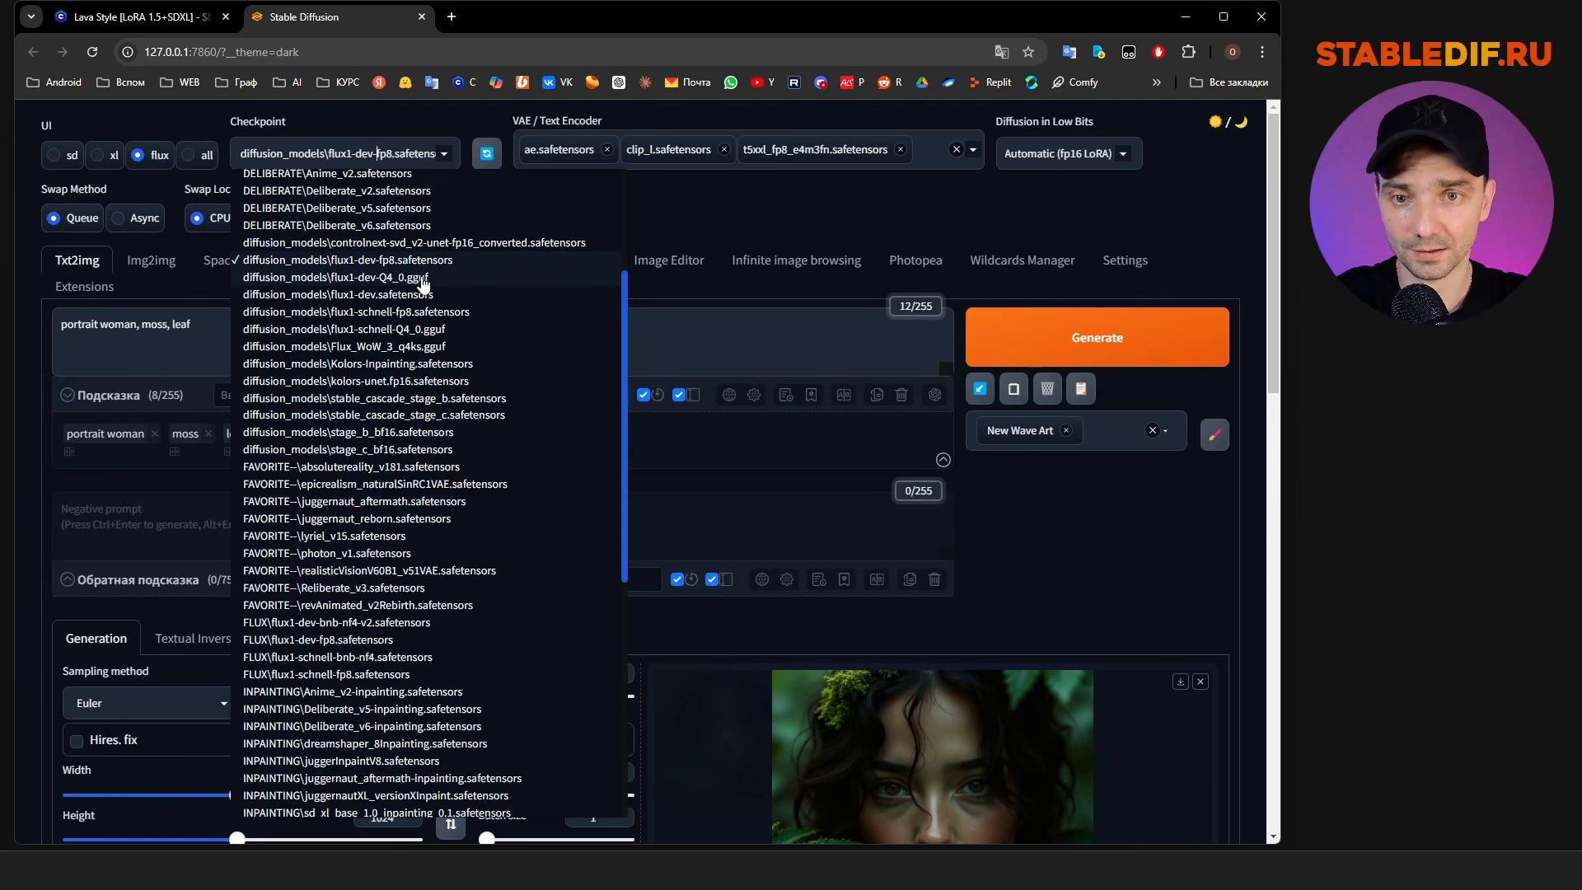
left_click(393, 280)
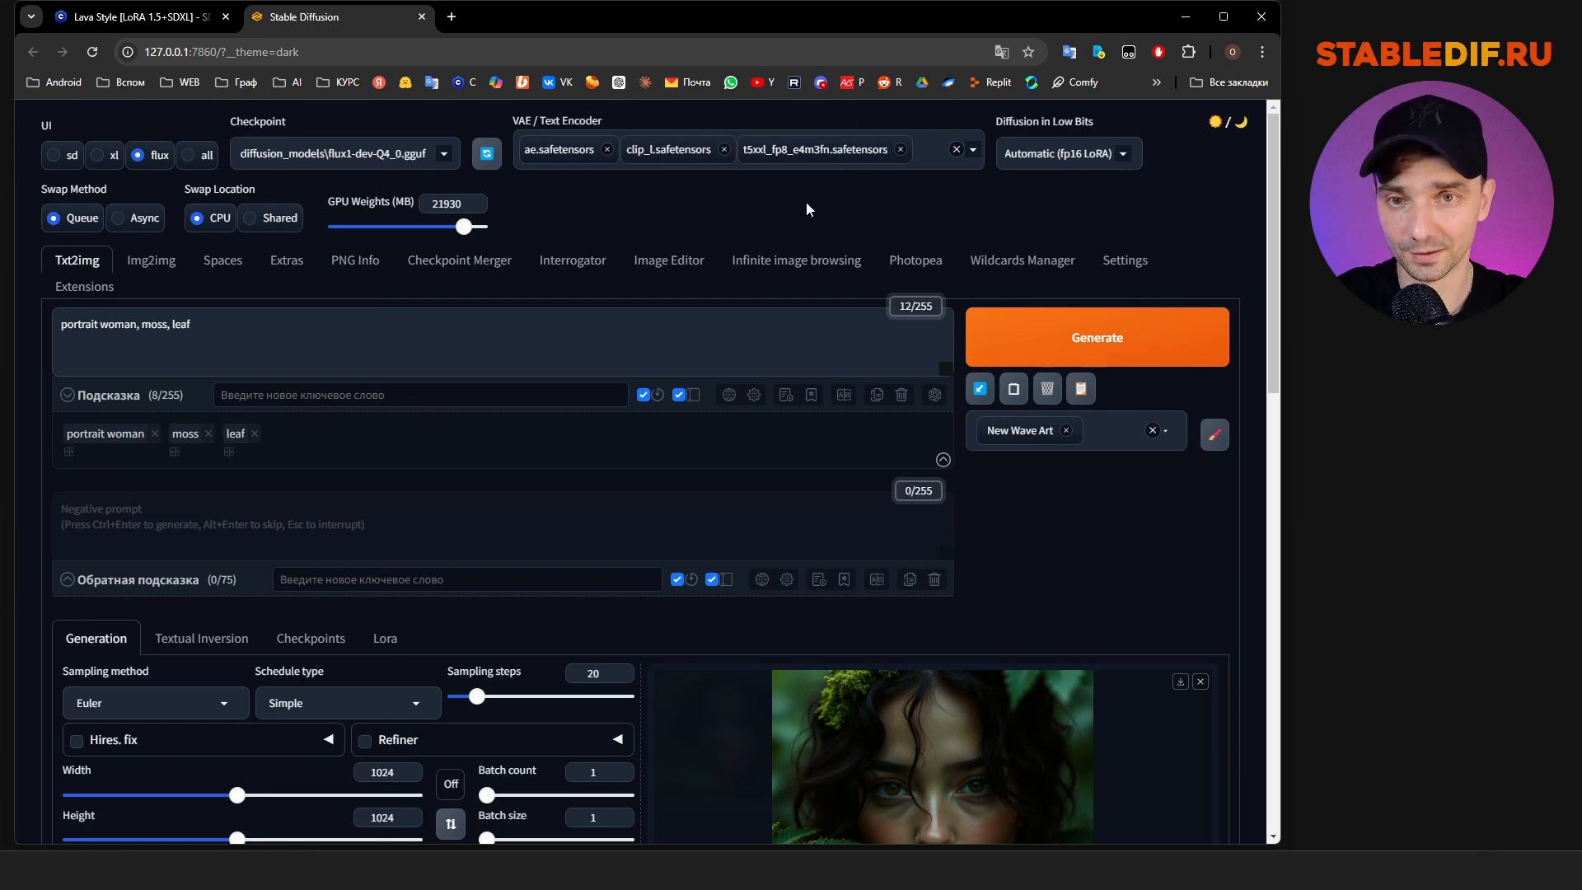
left_click(387, 154)
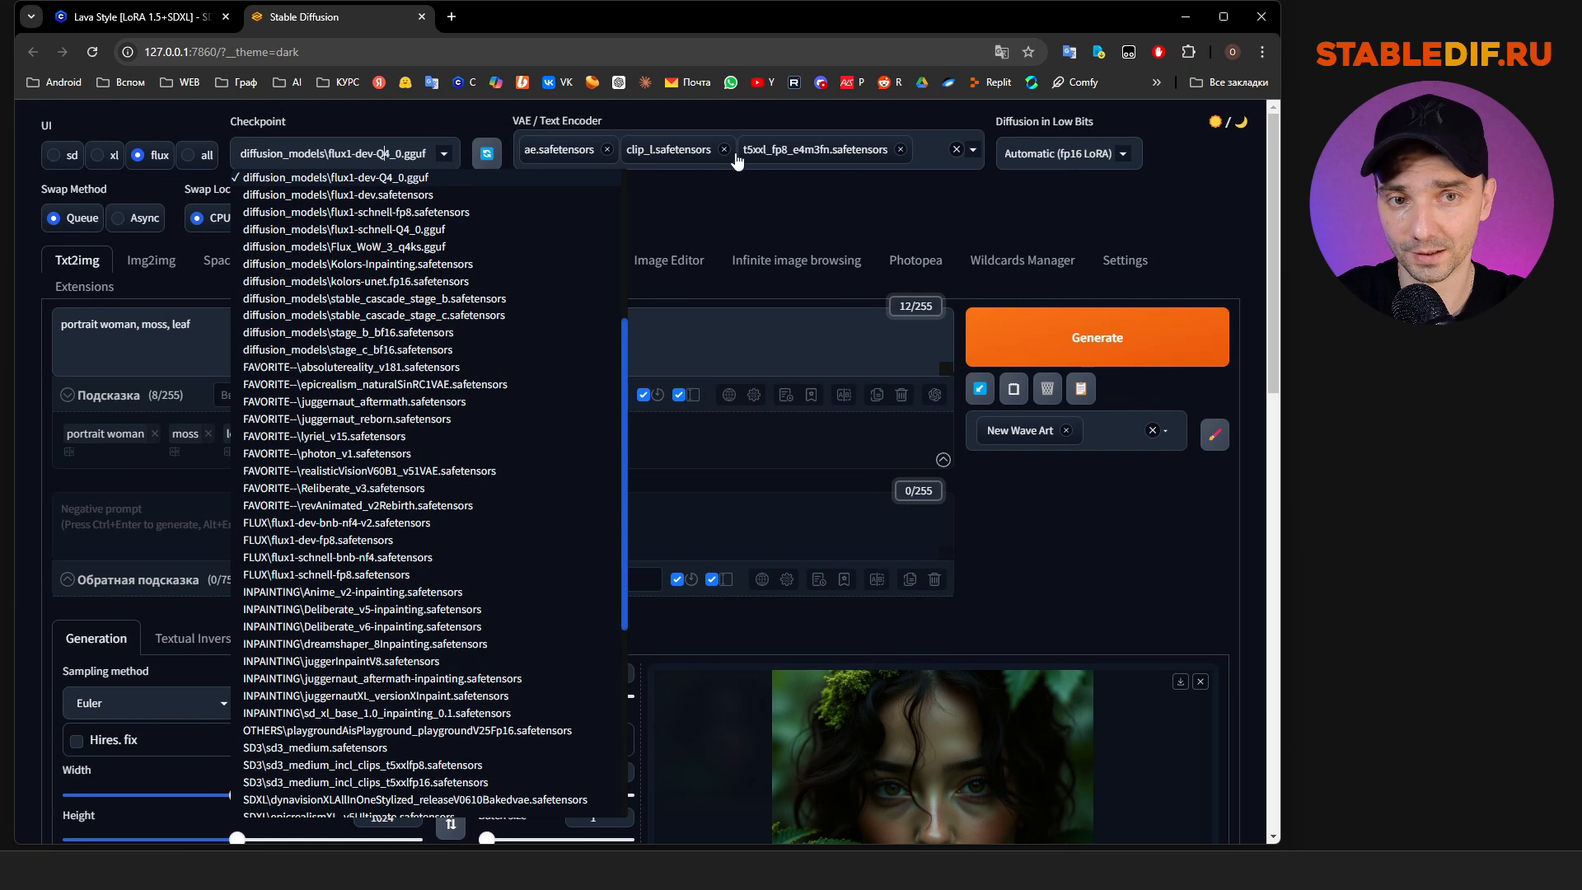
left_click(1139, 192)
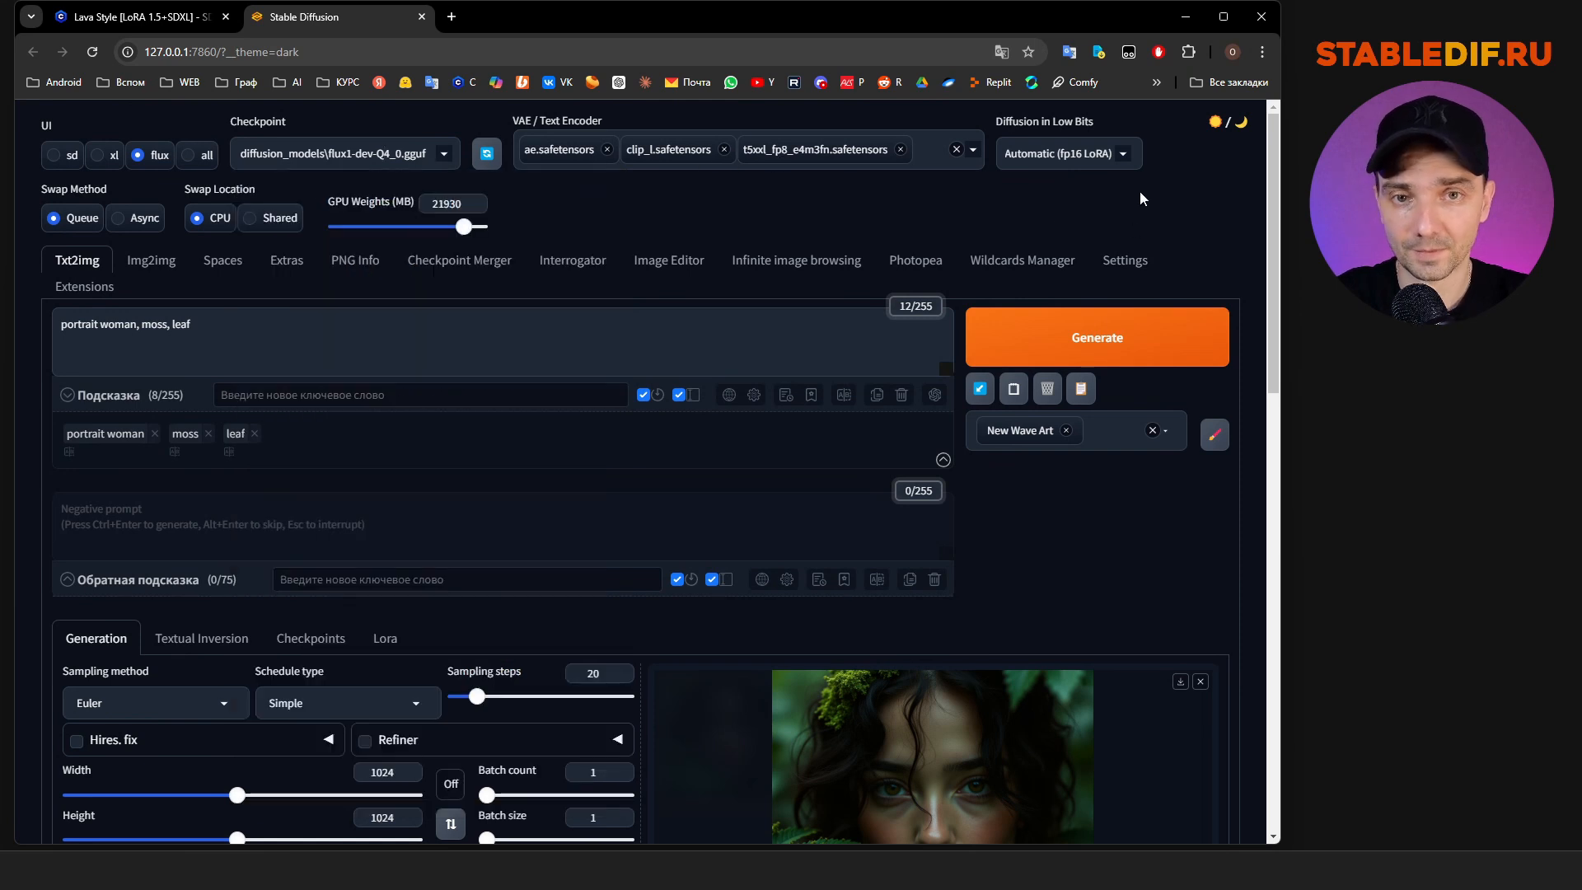
left_click(1092, 340)
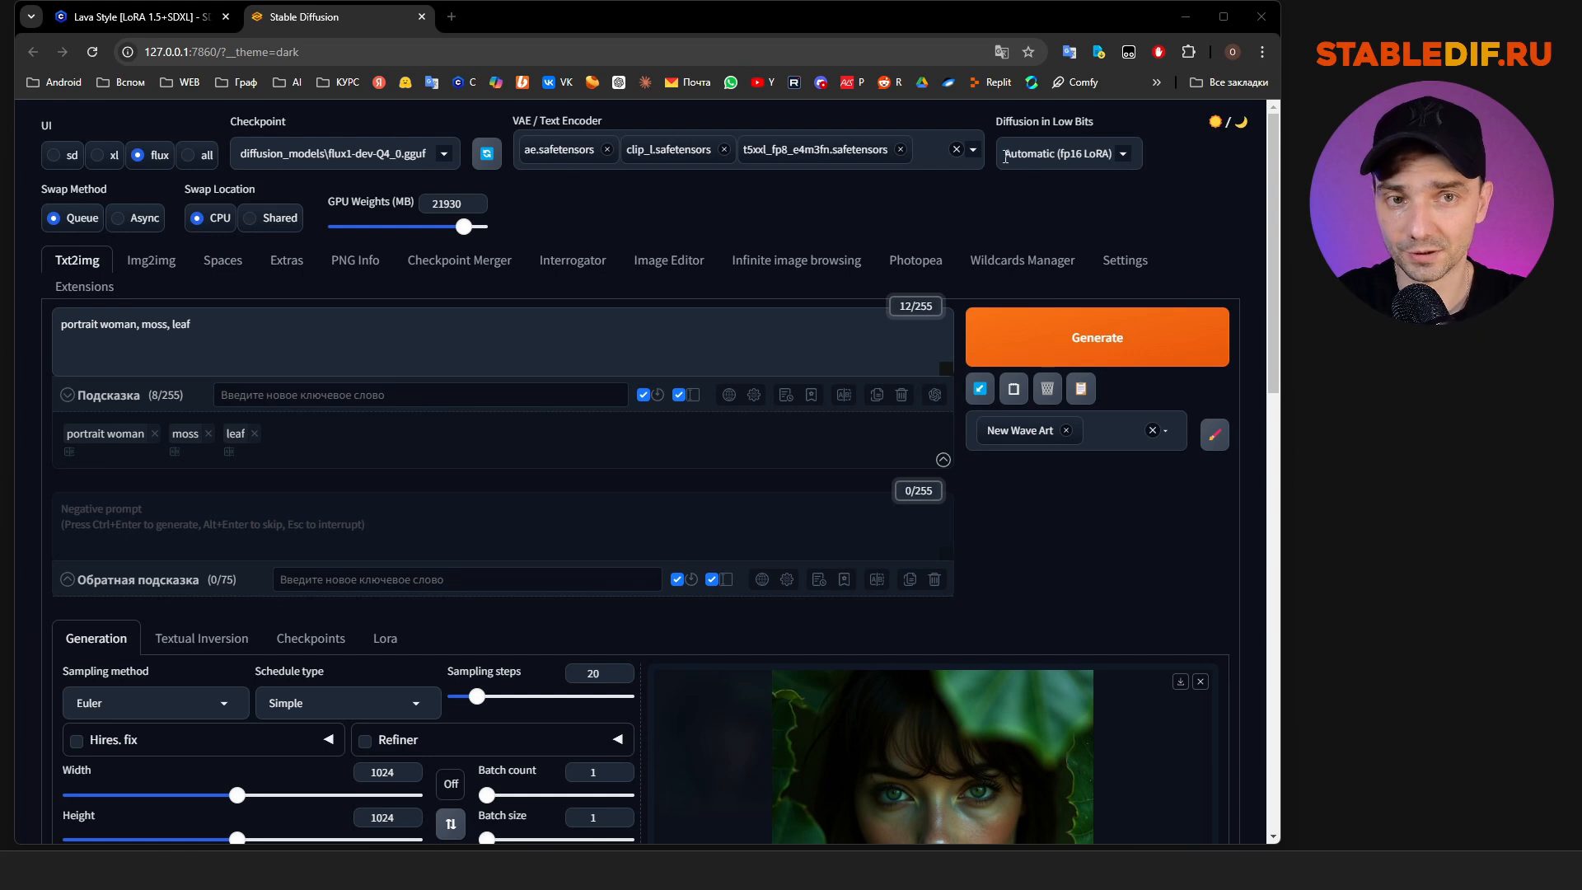
Remove the T5, CLIP and ae files from the VAE / Text Encoder selection
left_click(901, 150)
left_click(724, 149)
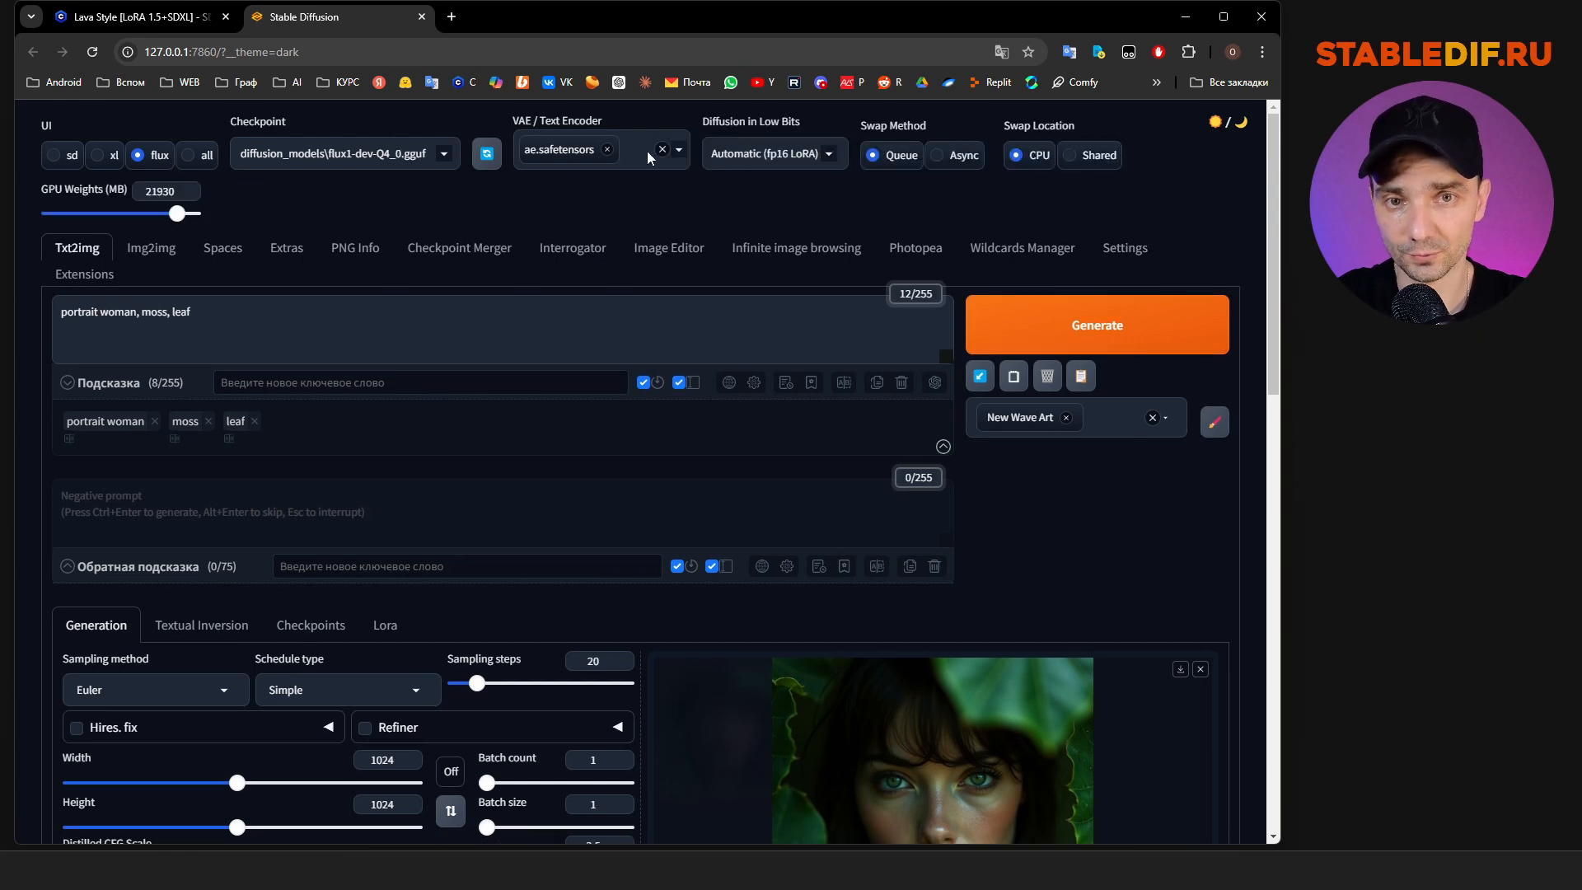
left_click(607, 150)
Switch the checkpoint to FLUX\flux1-dev-bnb-nf4-v2.safetensors and generate an image
left_click(437, 154)
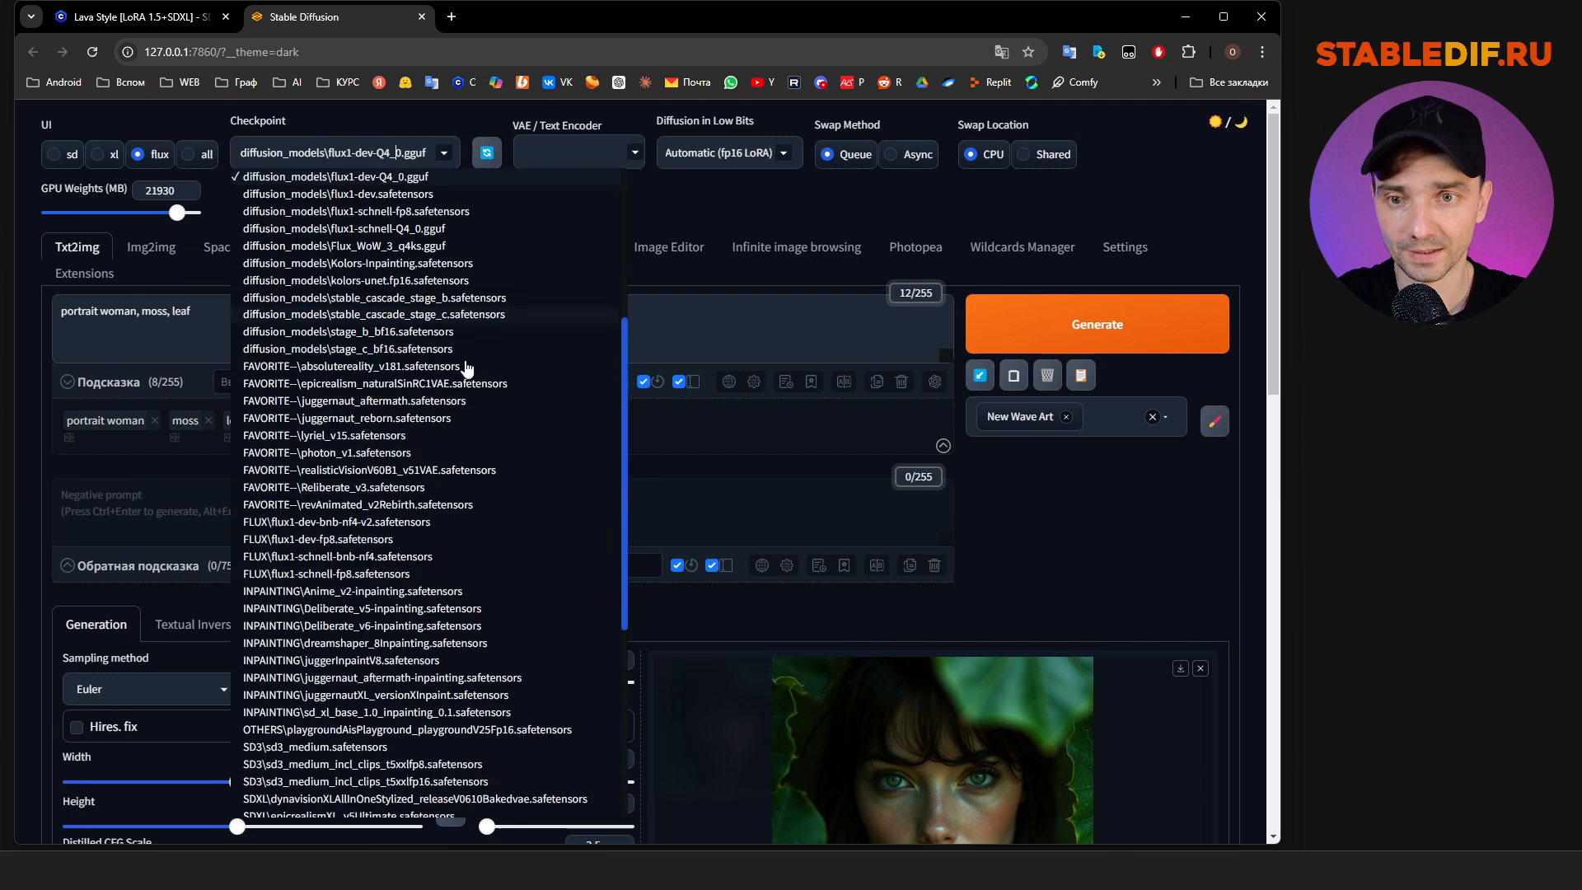
left_click(365, 525)
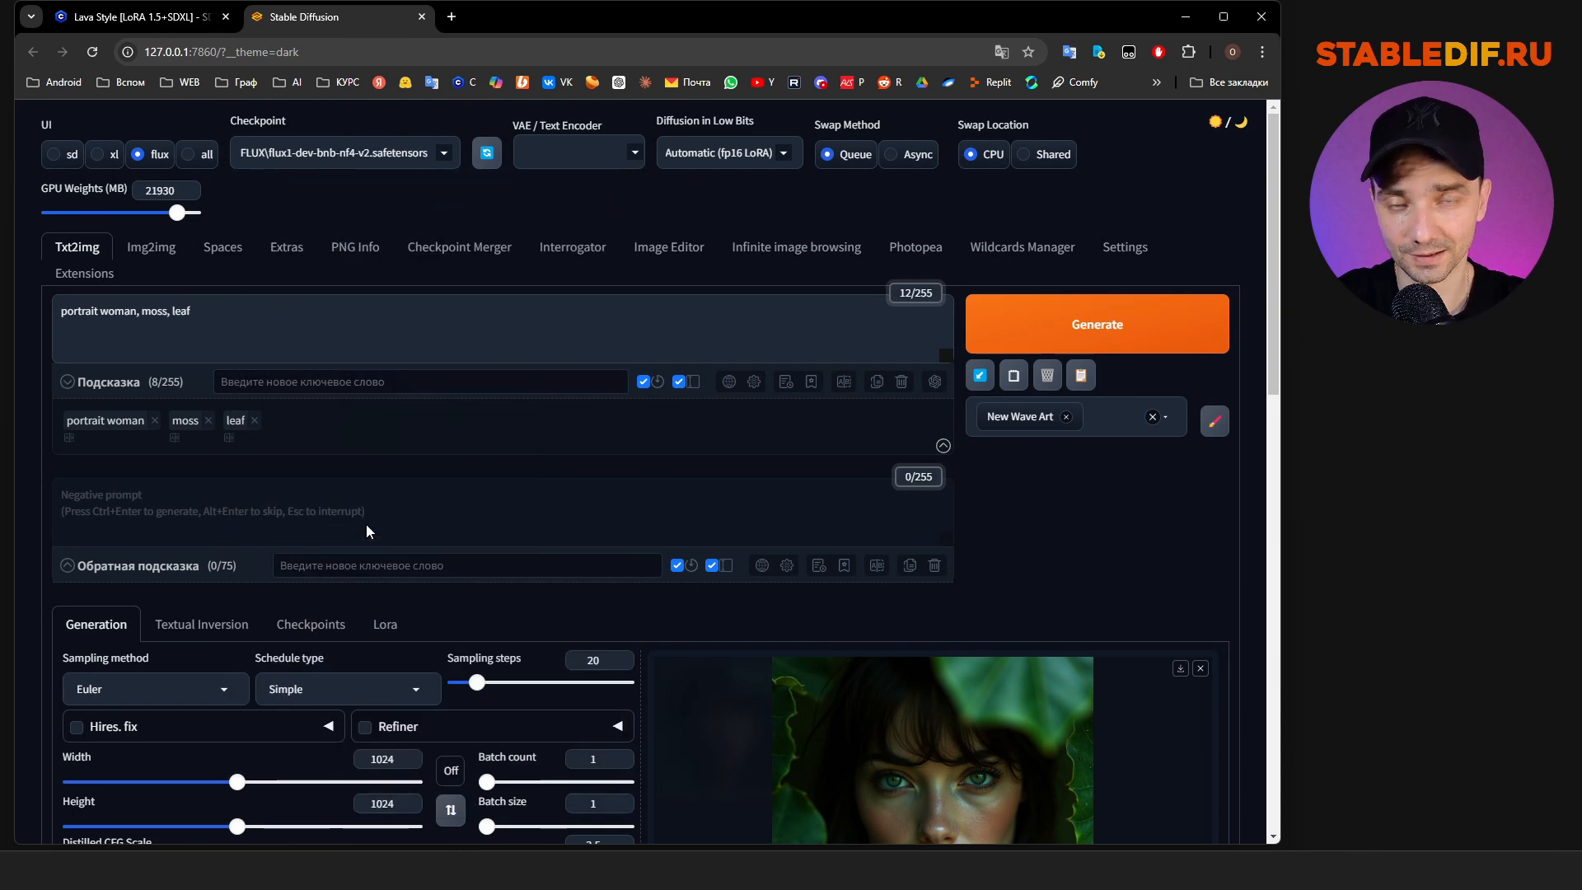
left_click(1092, 332)
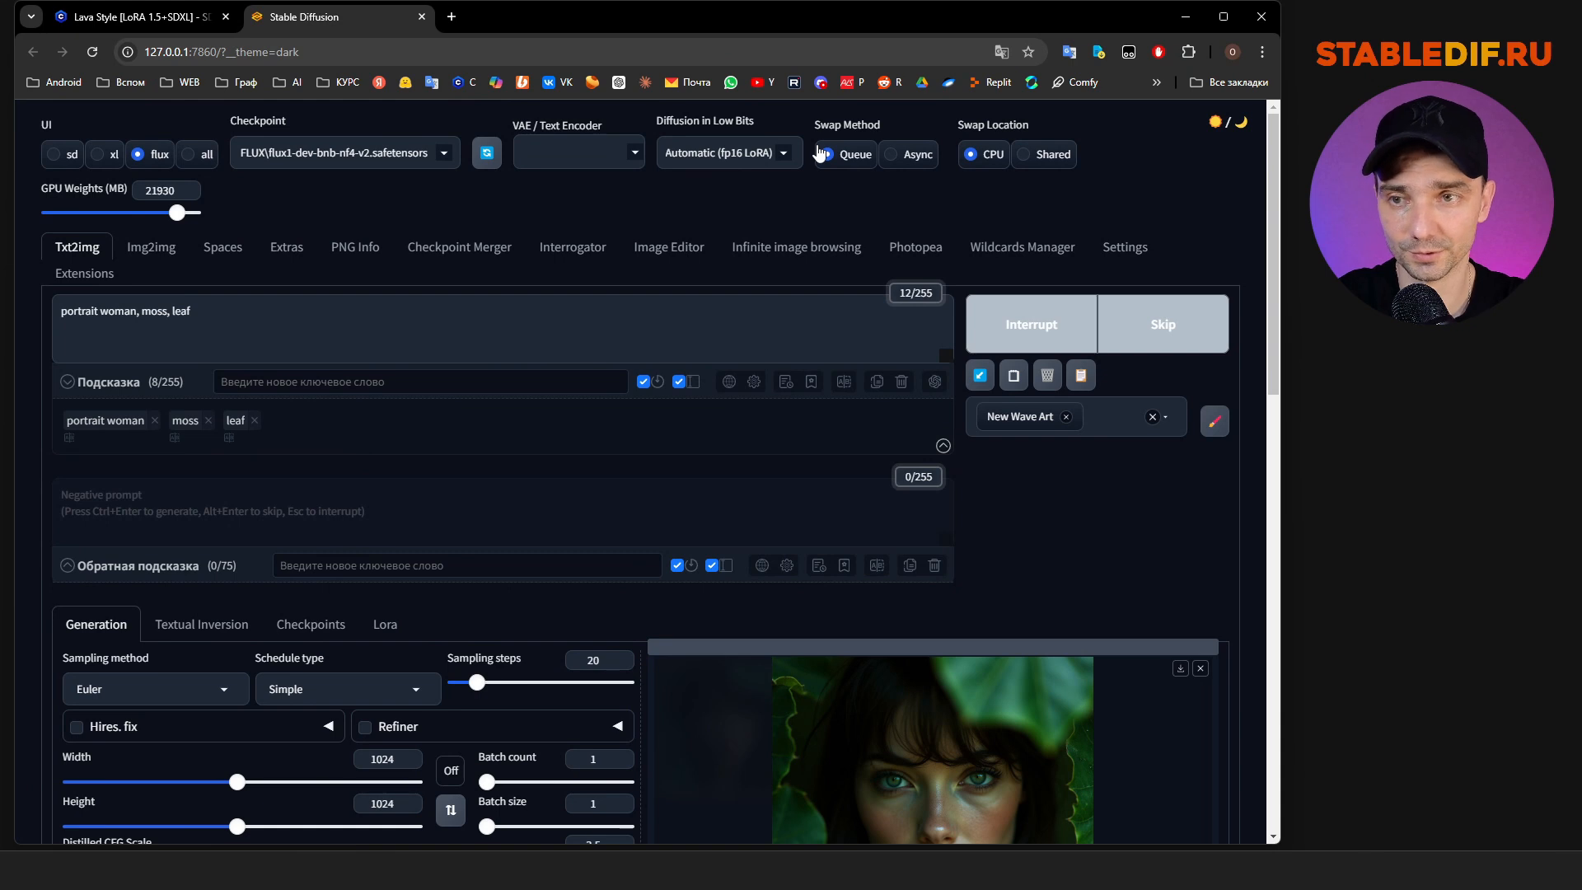
scroll(823, 165, "down", 2)
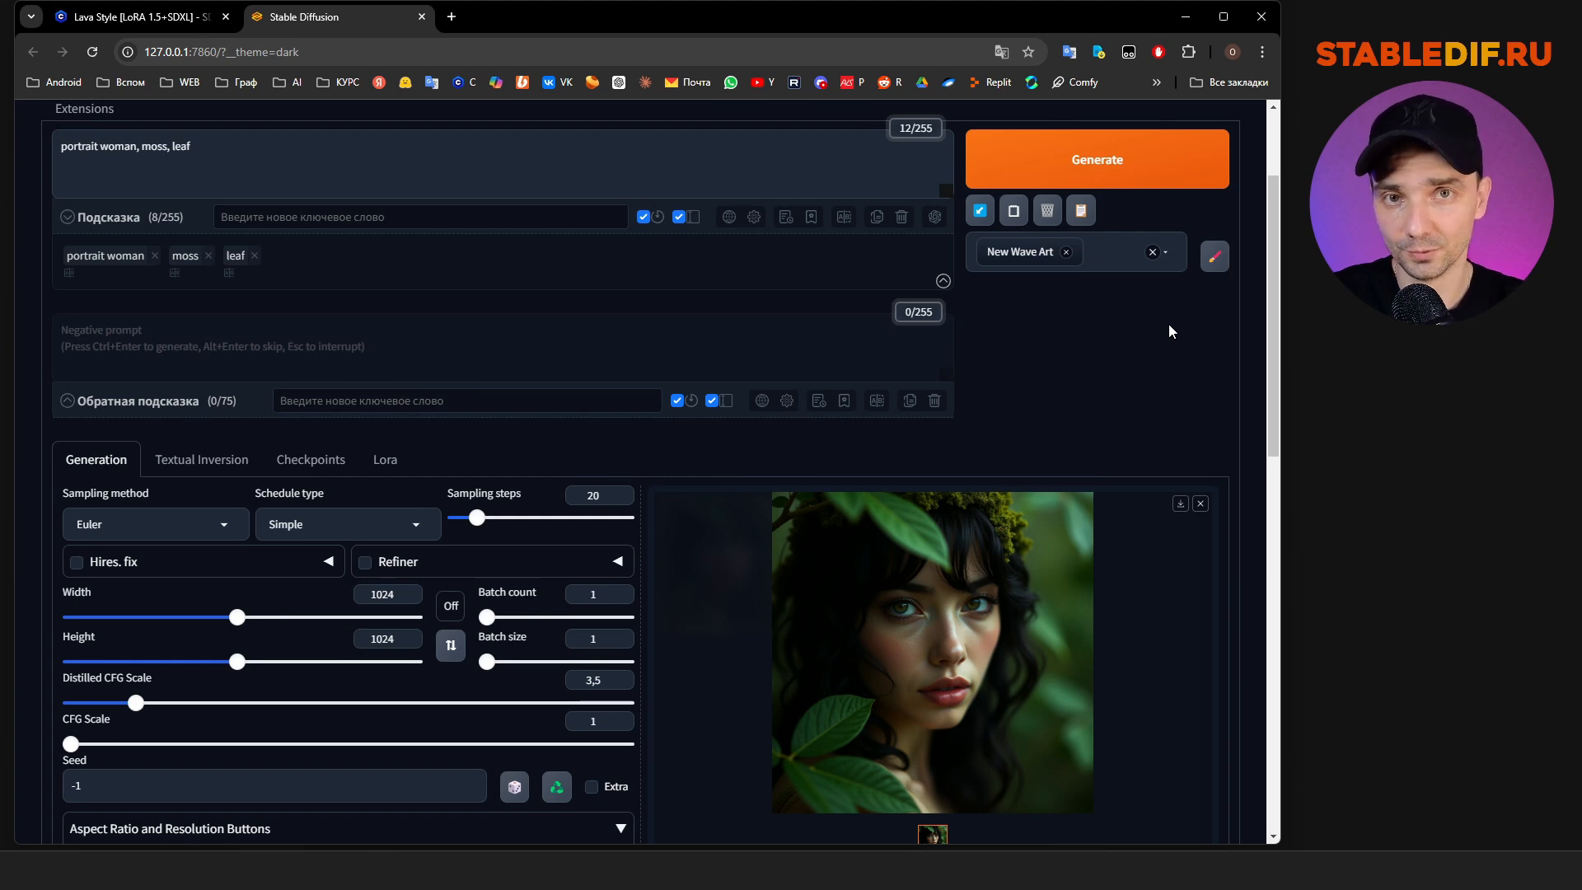
Review the generation parameters for Flux, including the sampler, schedule, image size, Distilled CFG Scale and CFG Scale
left_click_drag(0, 231, 800, 94)
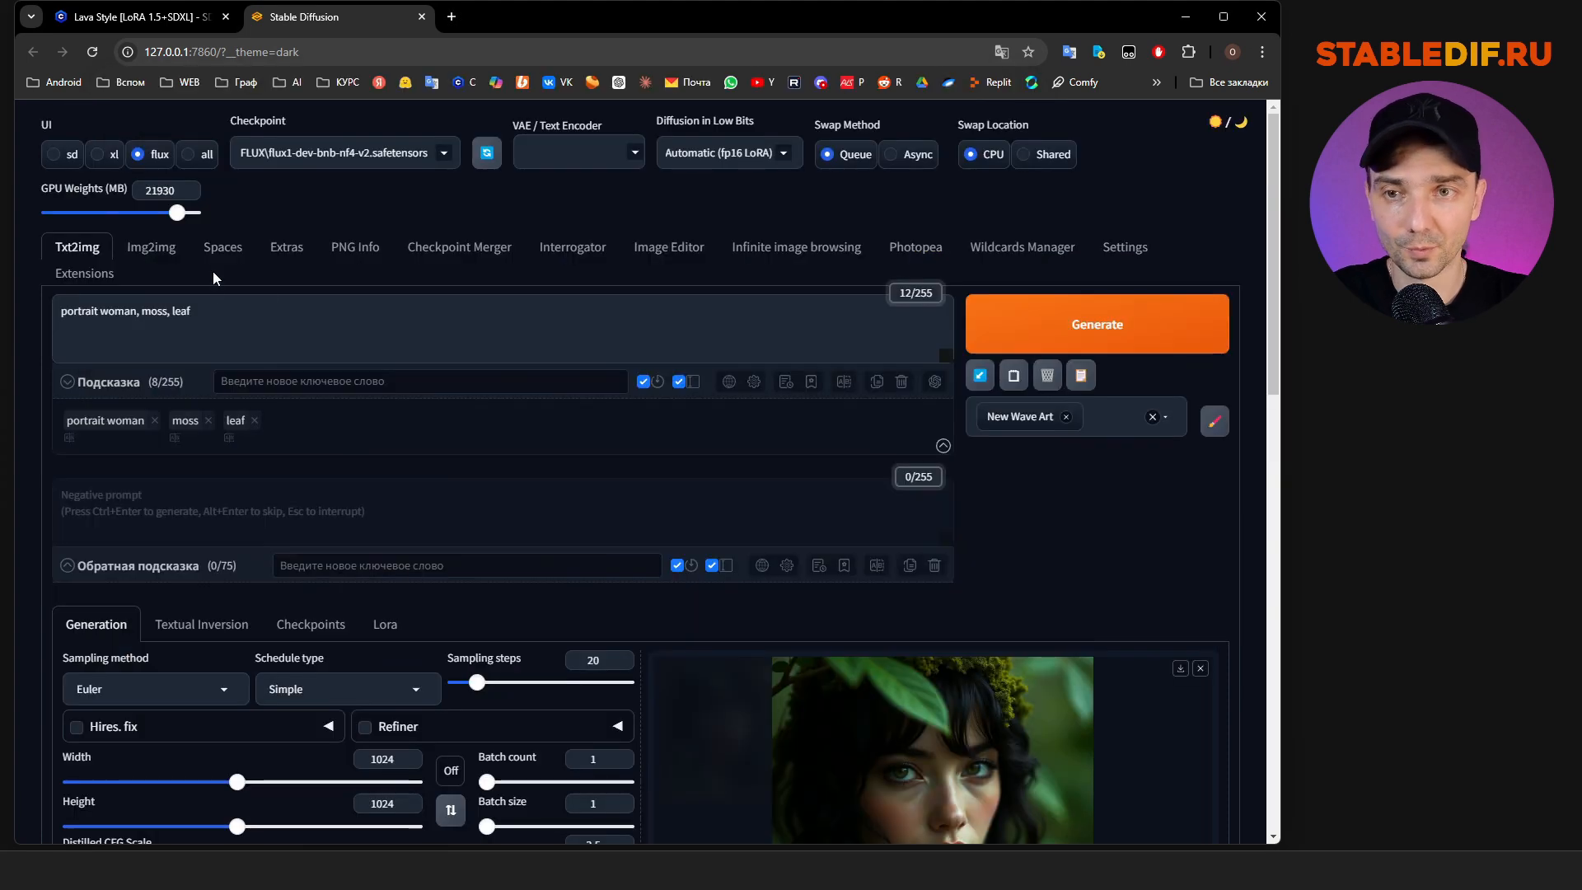
scroll(523, 510, "down", 6)
scroll(572, 404, "up", 4)
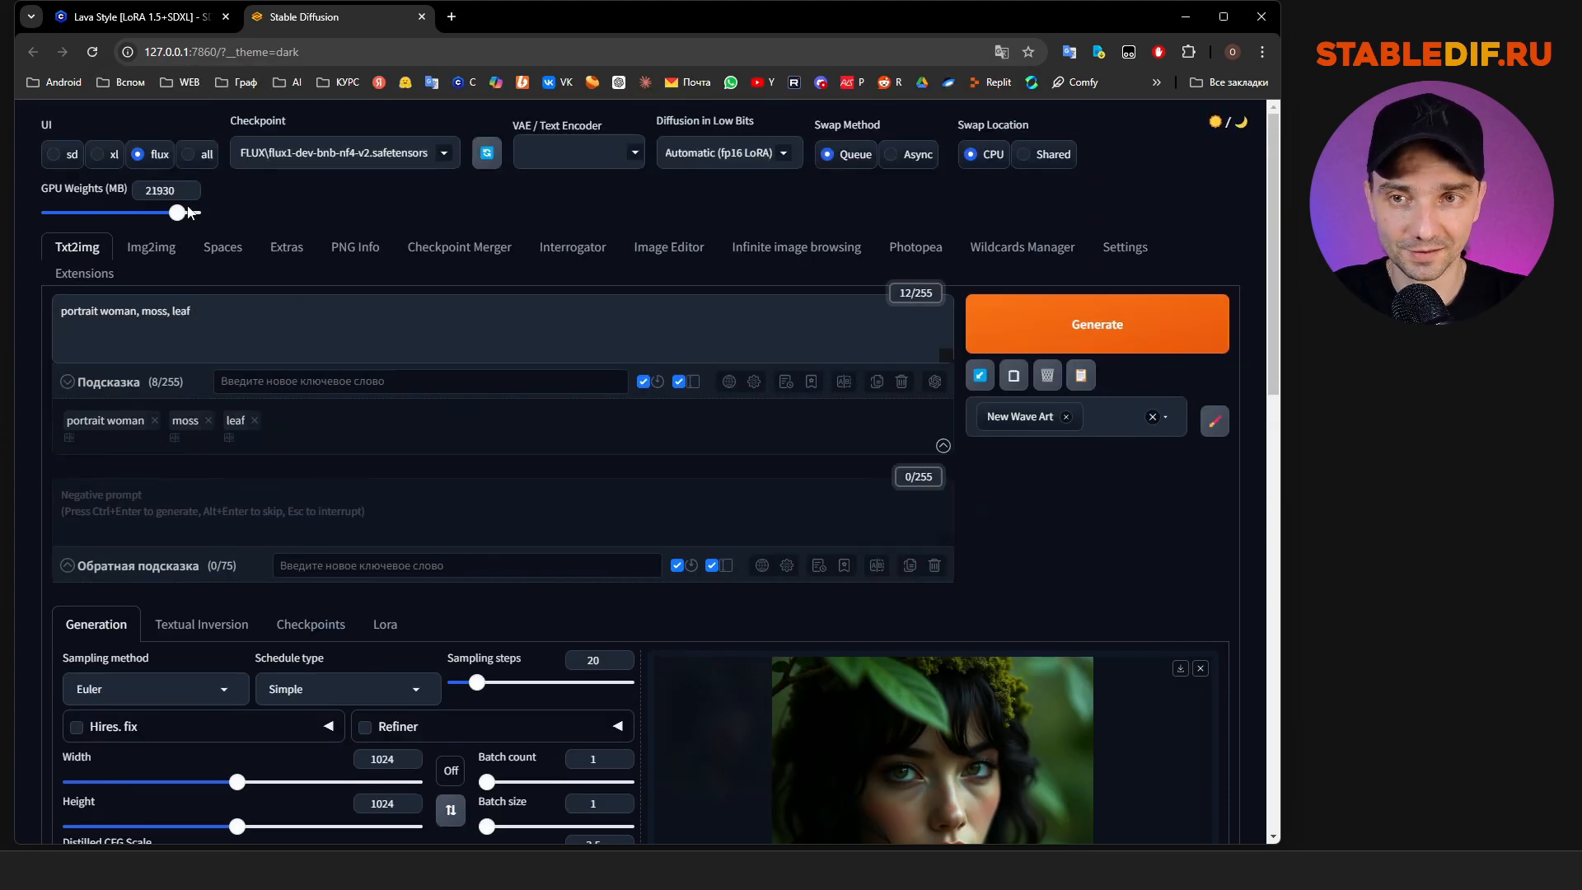
scroll(578, 476, "down", 2)
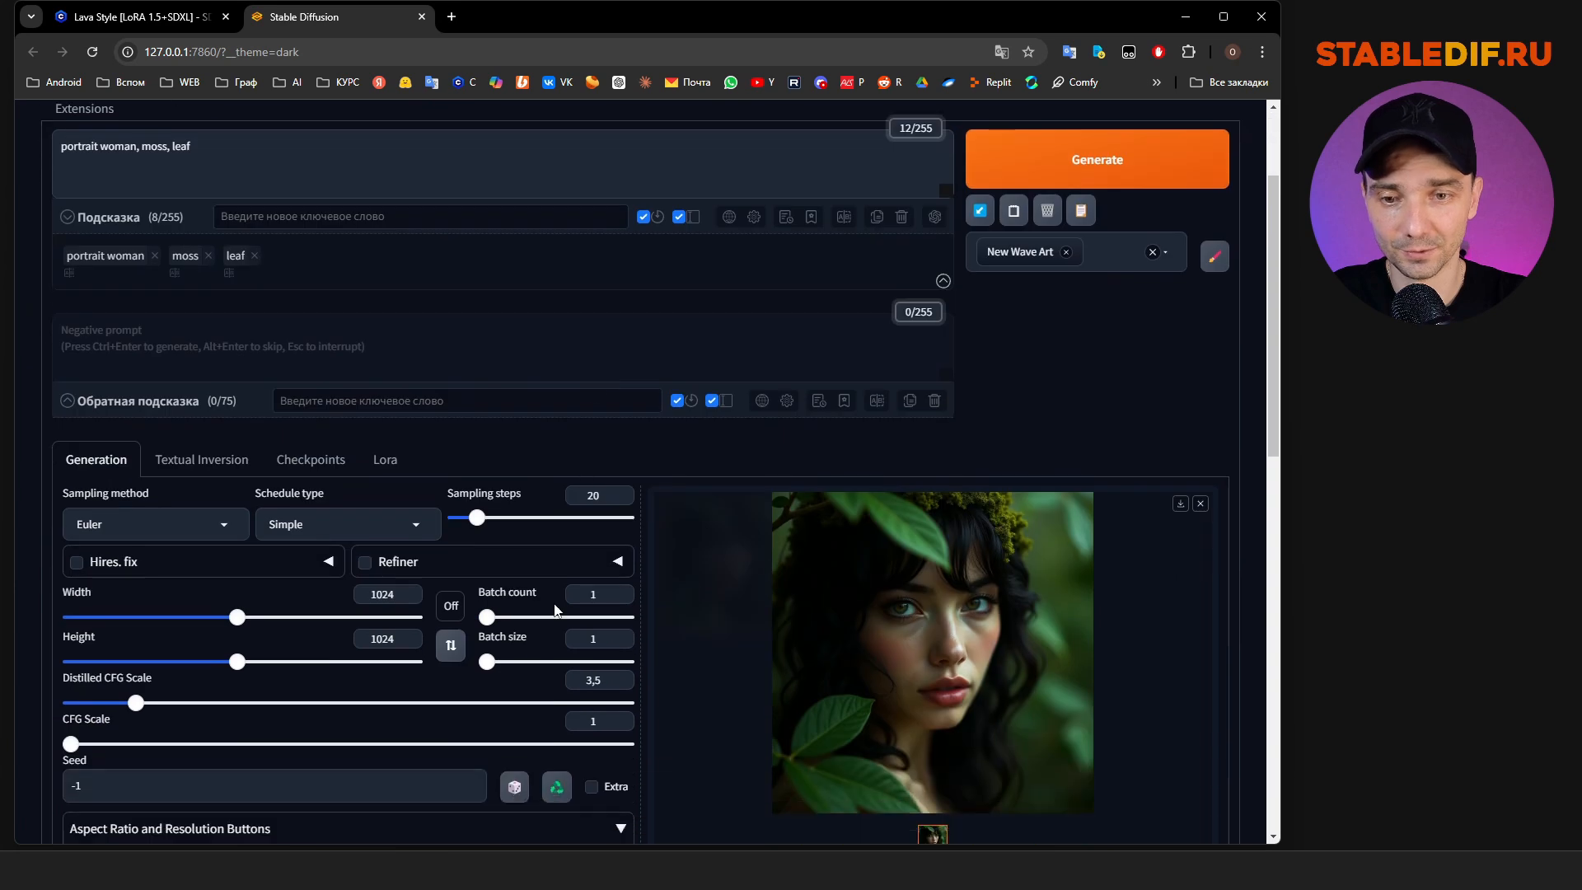
scroll(550, 443, "down", 2)
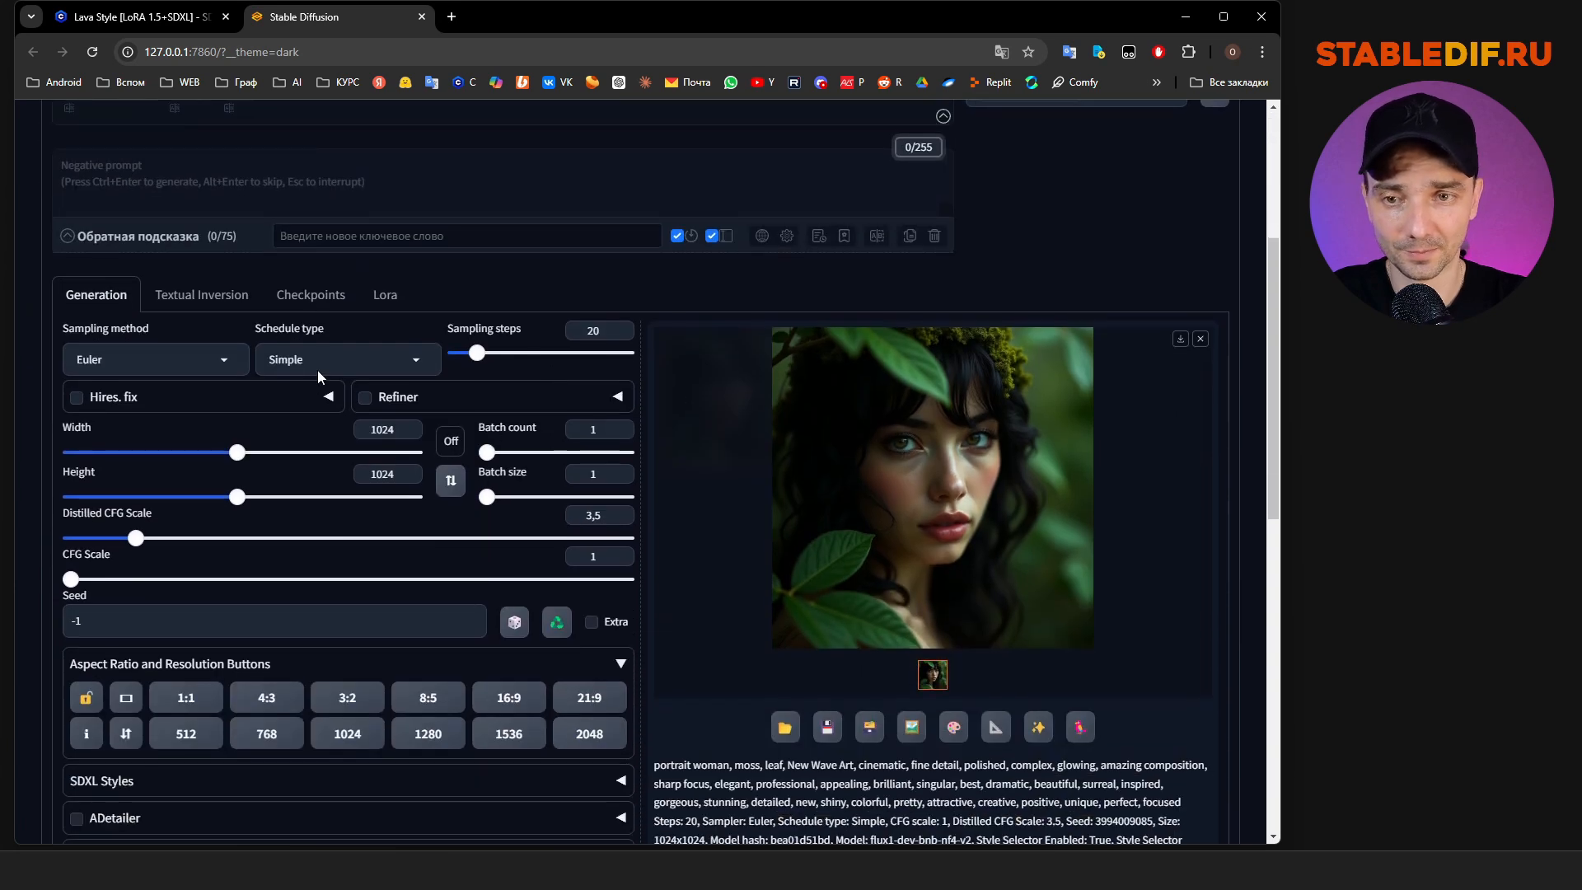
double_click(365, 429)
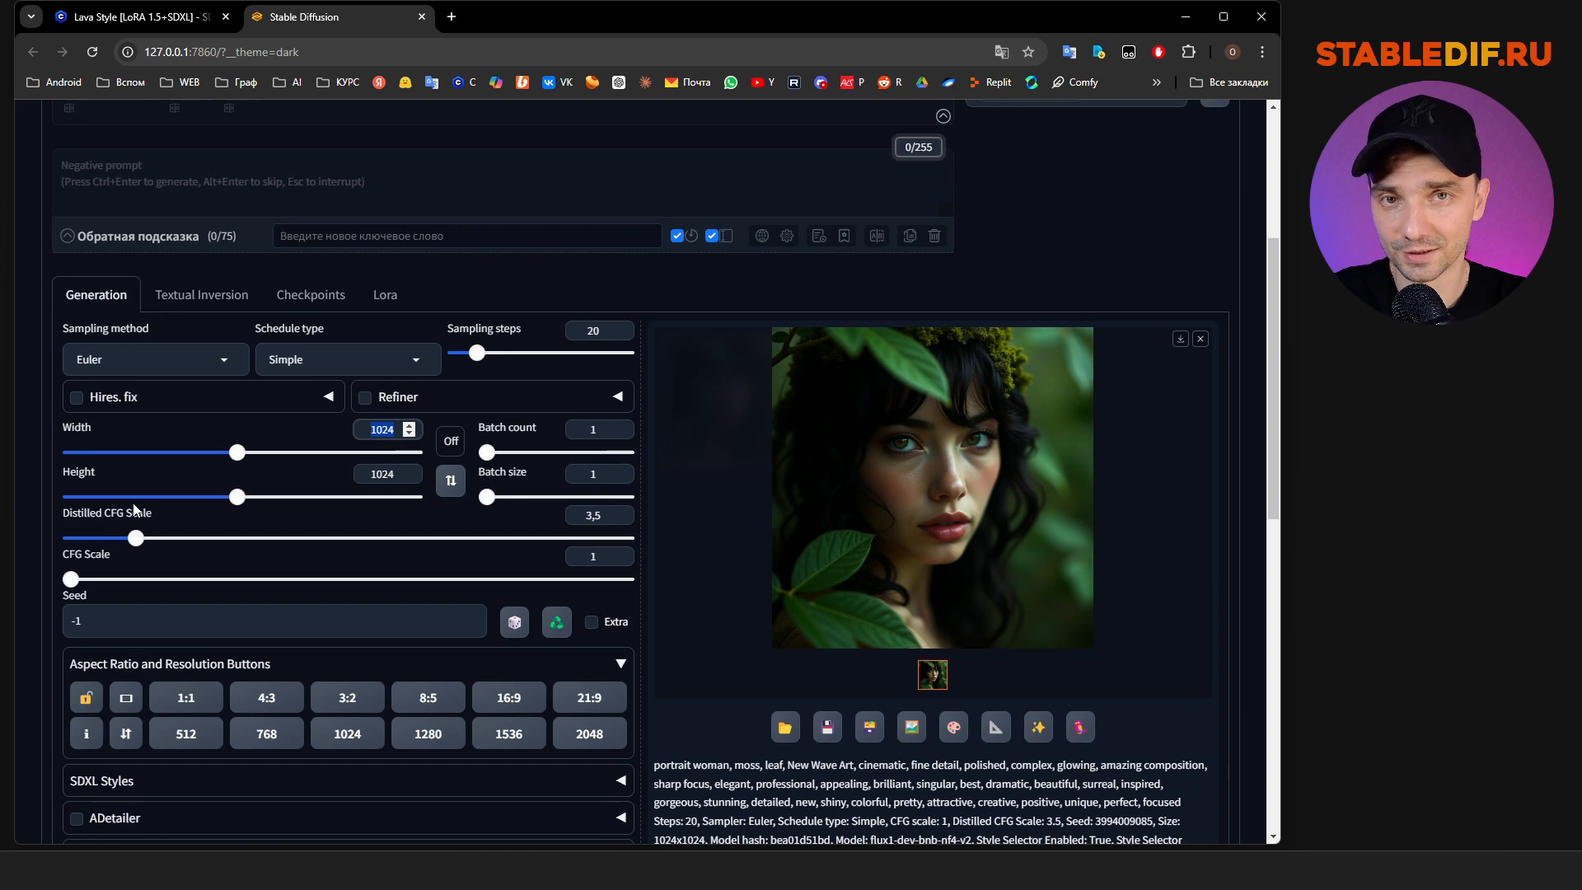
left_click_drag(63, 516, 153, 512)
left_click(69, 516)
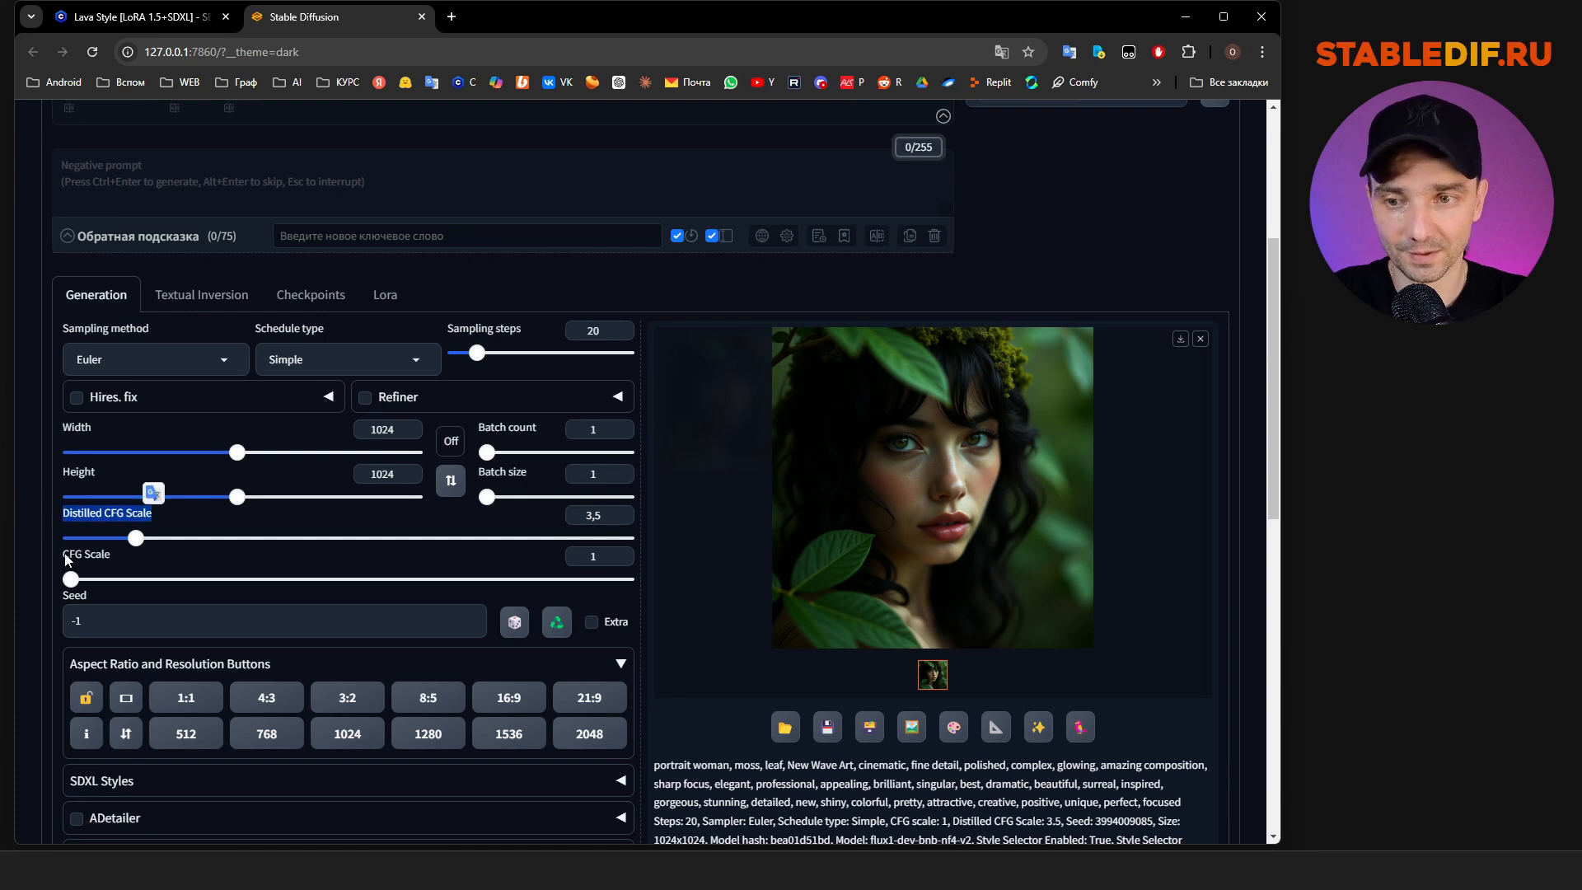
double_click(610, 556)
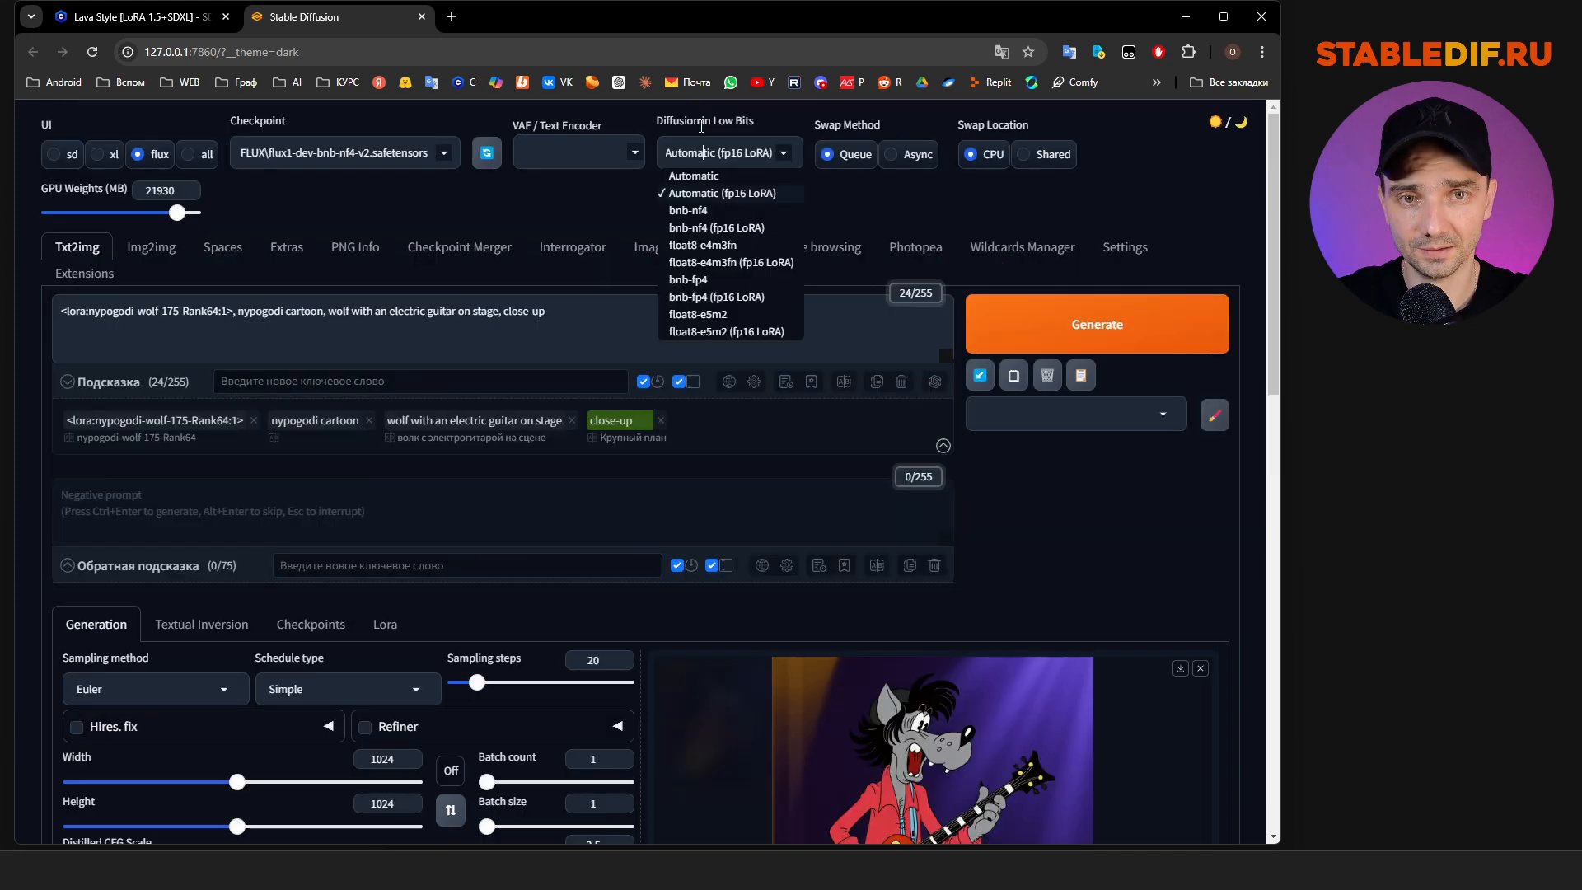
Review the Diffusion in Low Bits options and choose Automatic (fp16 LoRA) for use with the LoRA
left_click(697, 173)
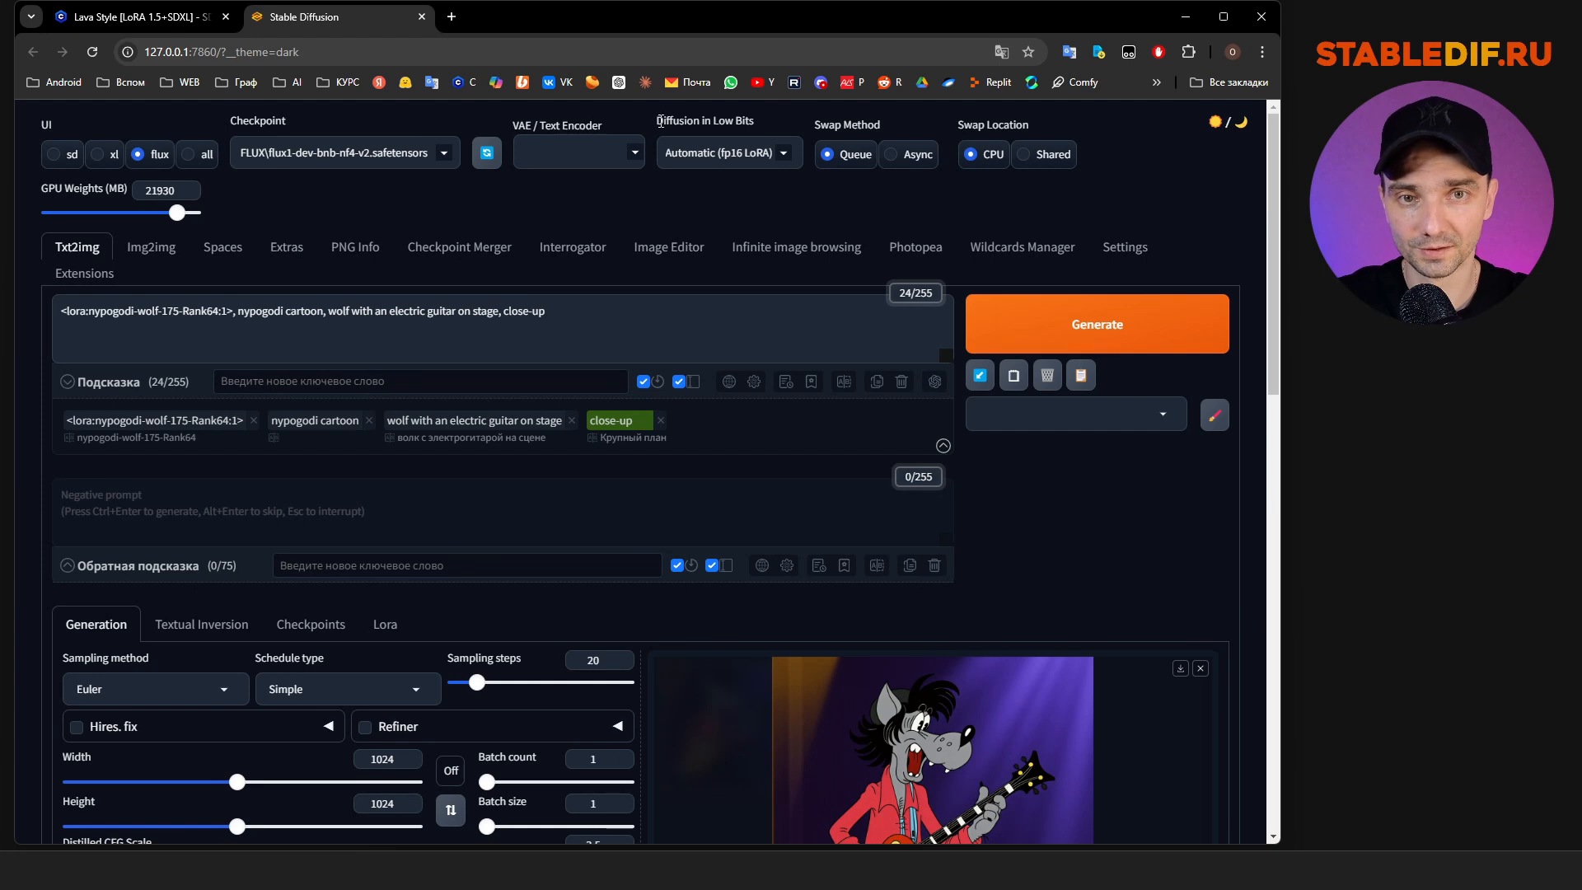
left_click(736, 152)
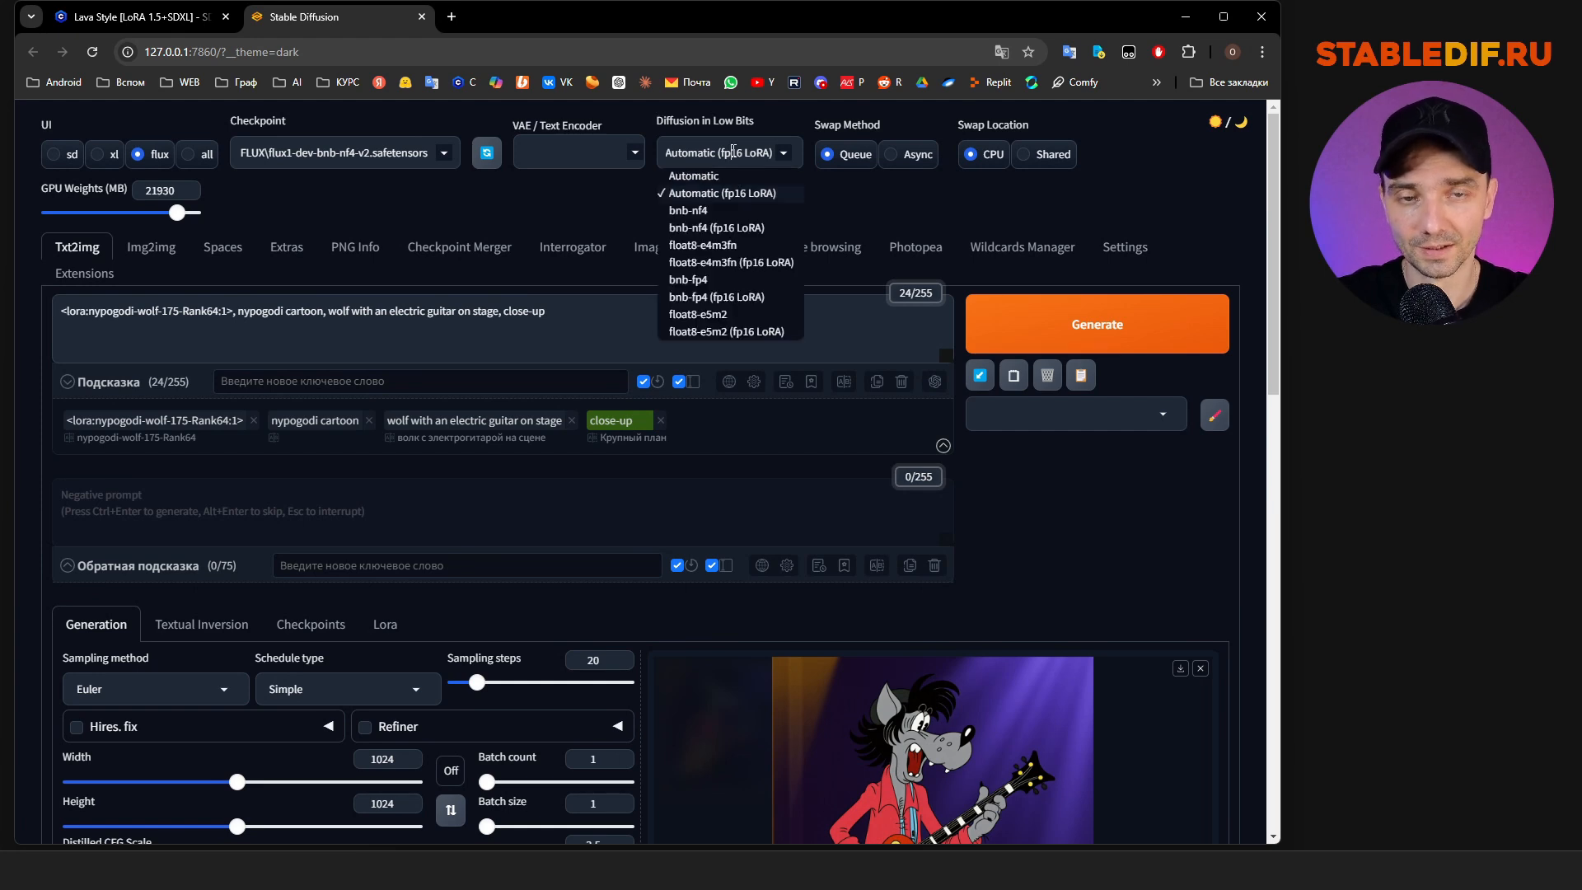
left_click(708, 196)
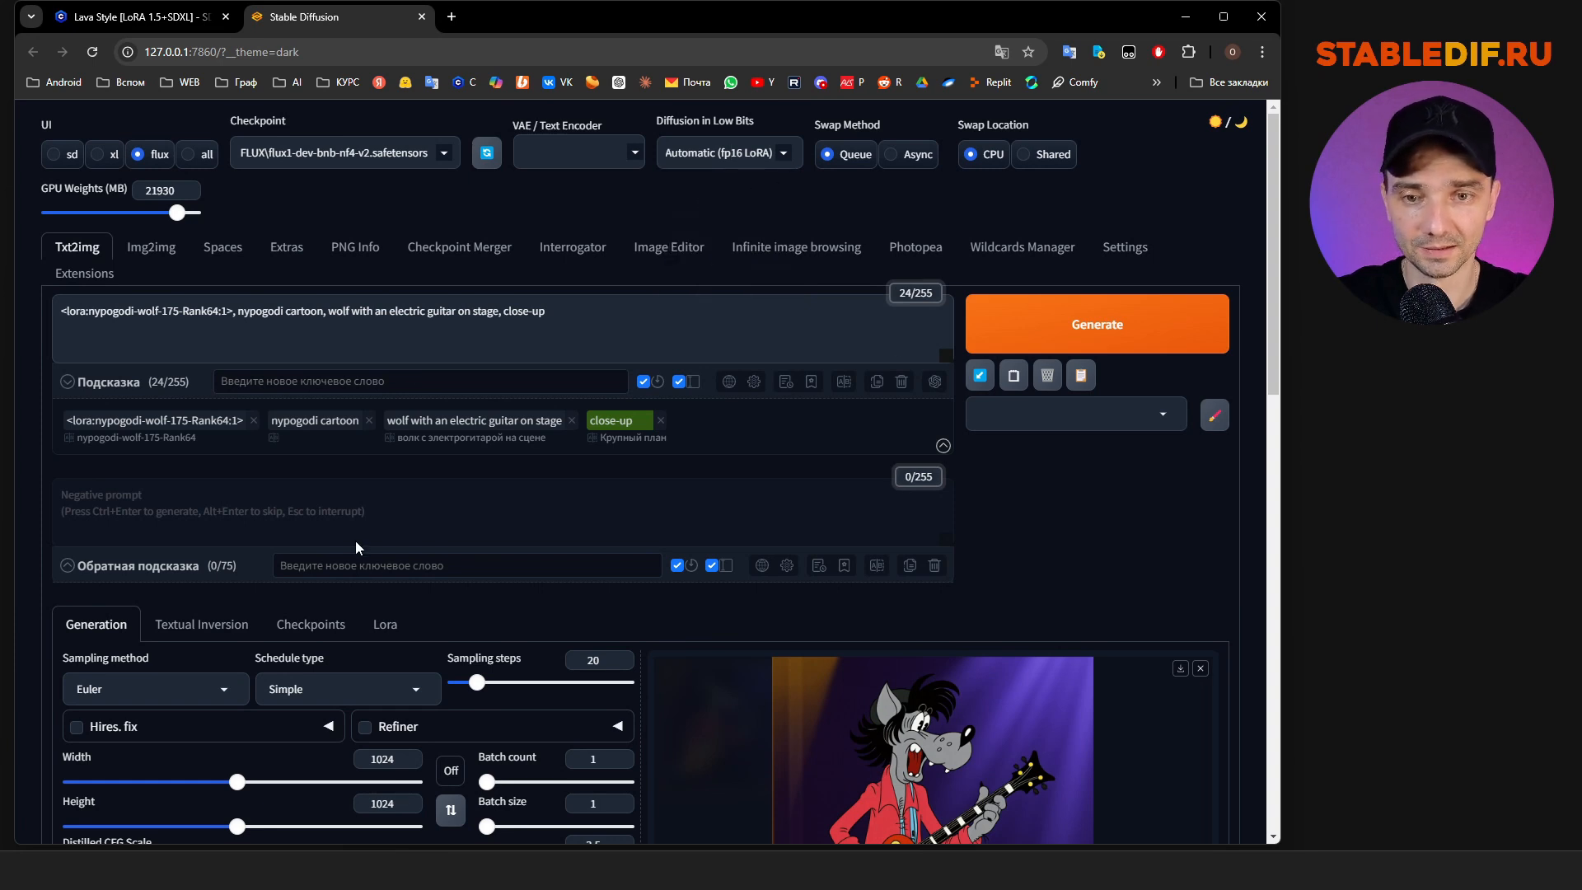
Show the LoRA library and check the Flux subfolder inside the webui\models\Lora folder on disk
left_click(392, 628)
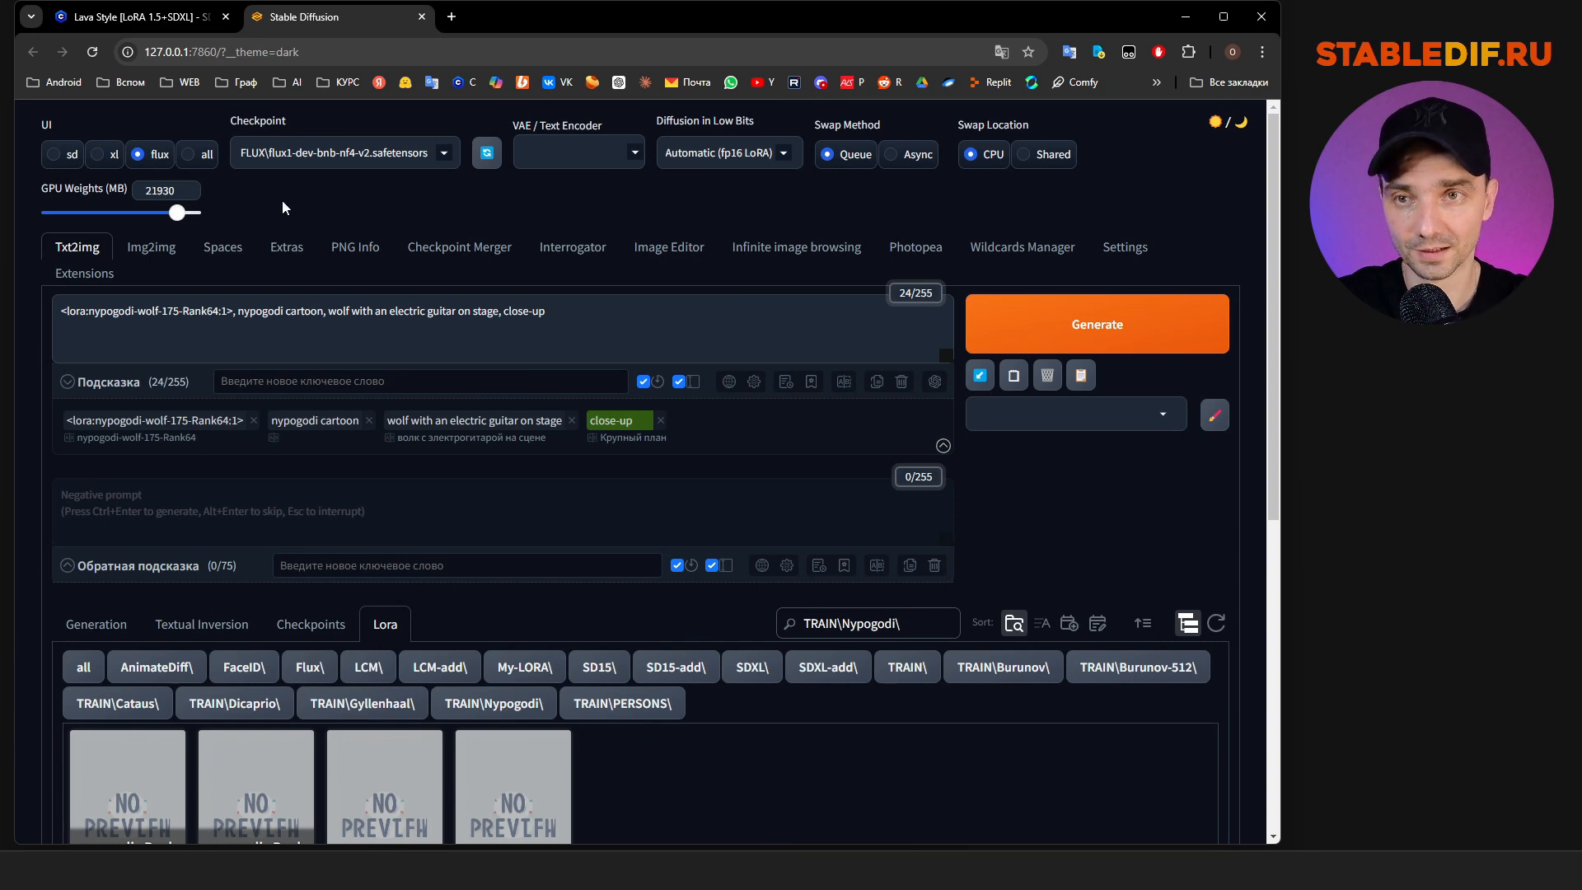
mouse_move(147, 22)
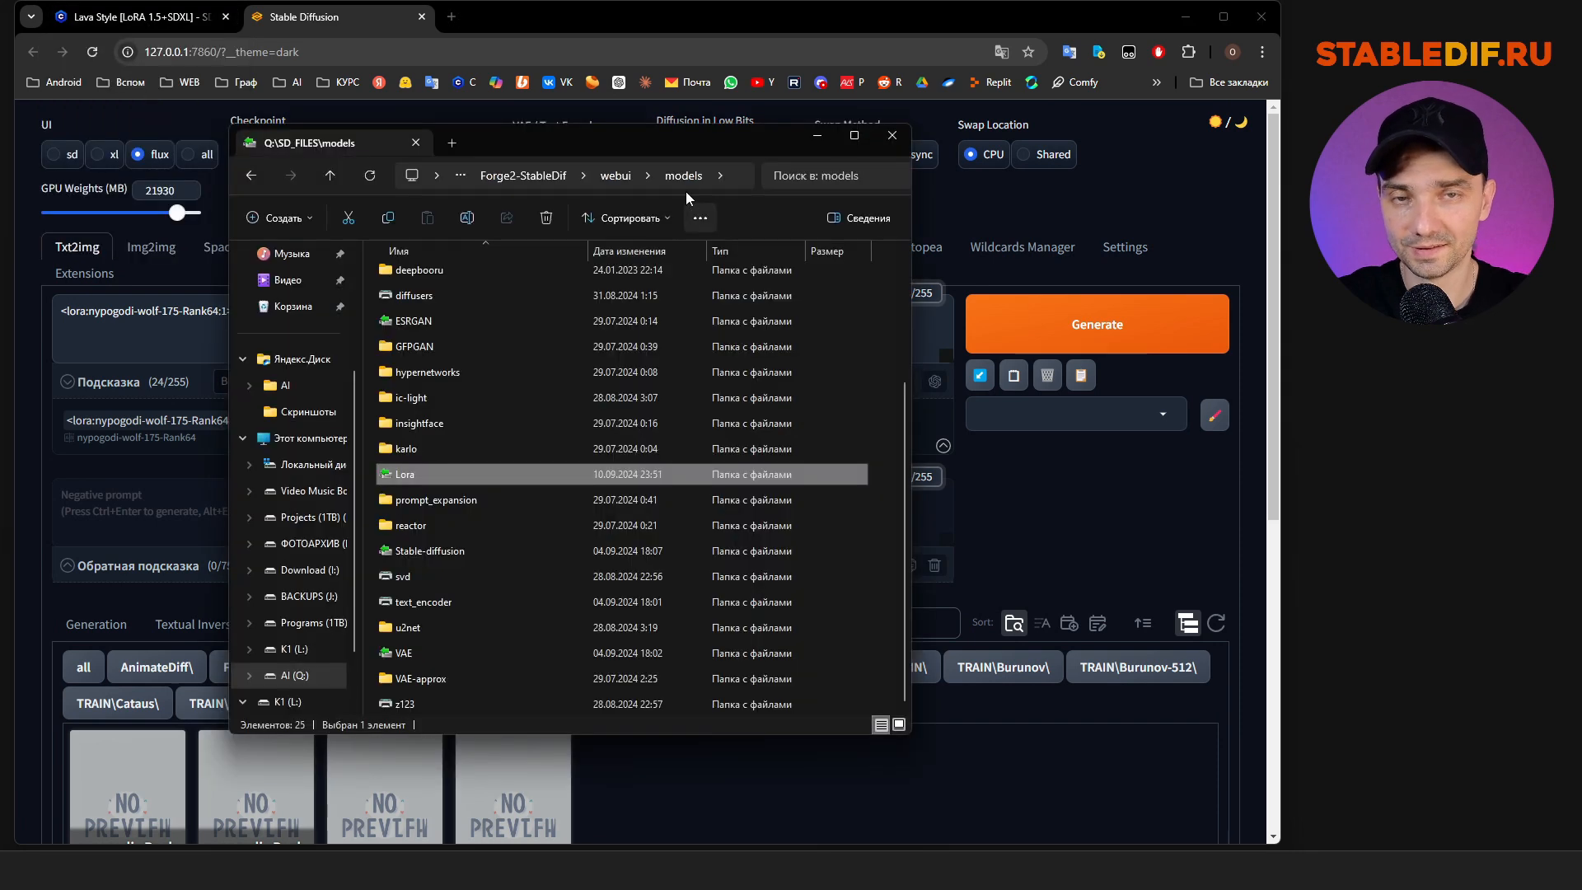
double_click(419, 482)
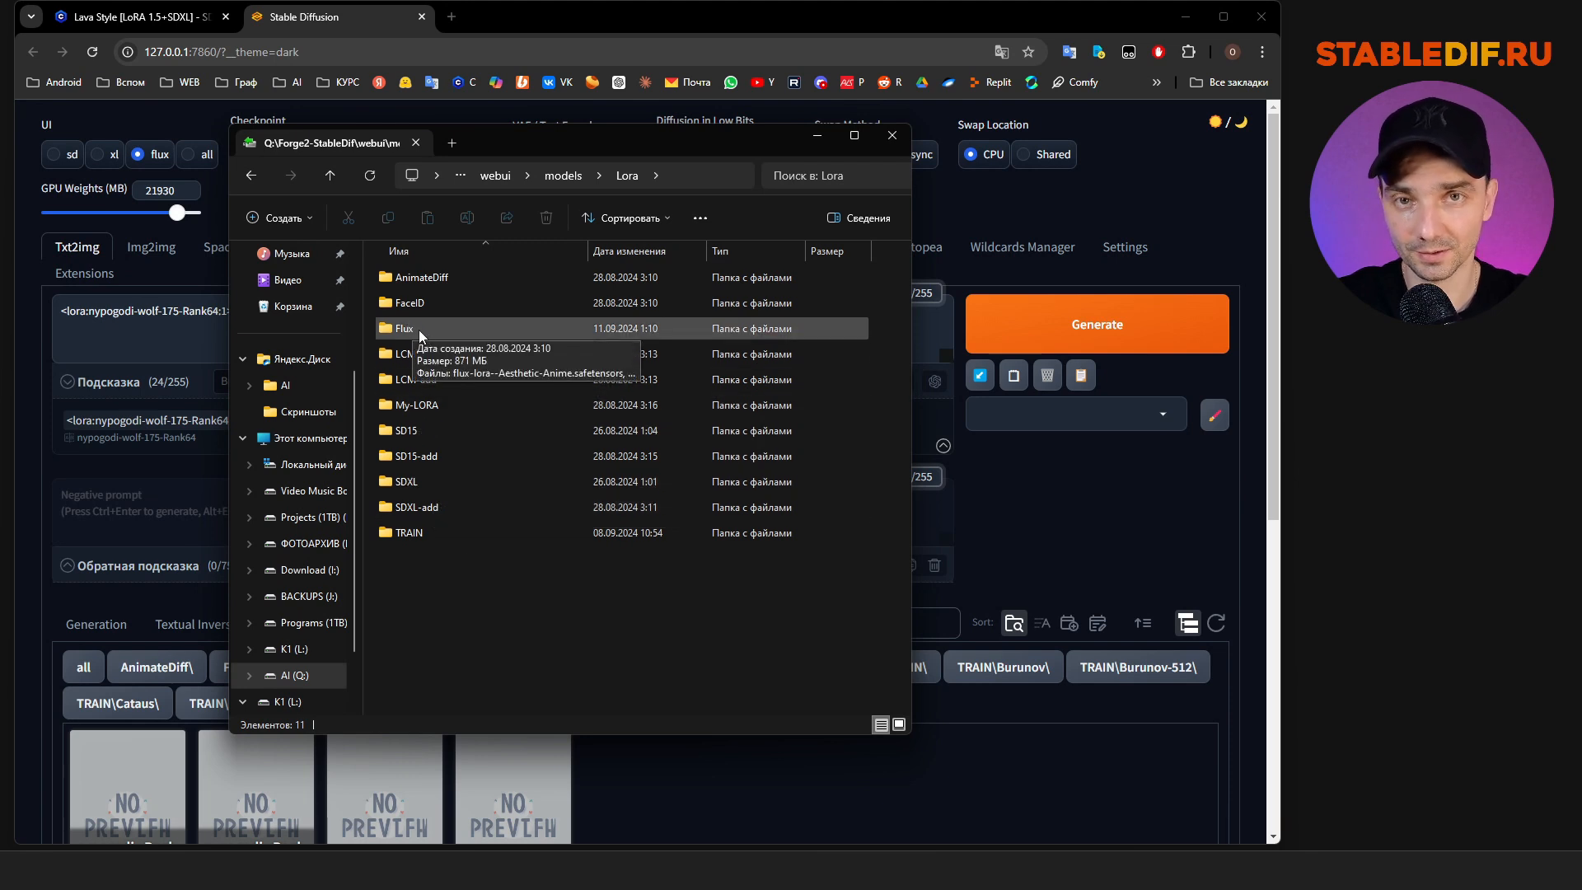
left_click(890, 137)
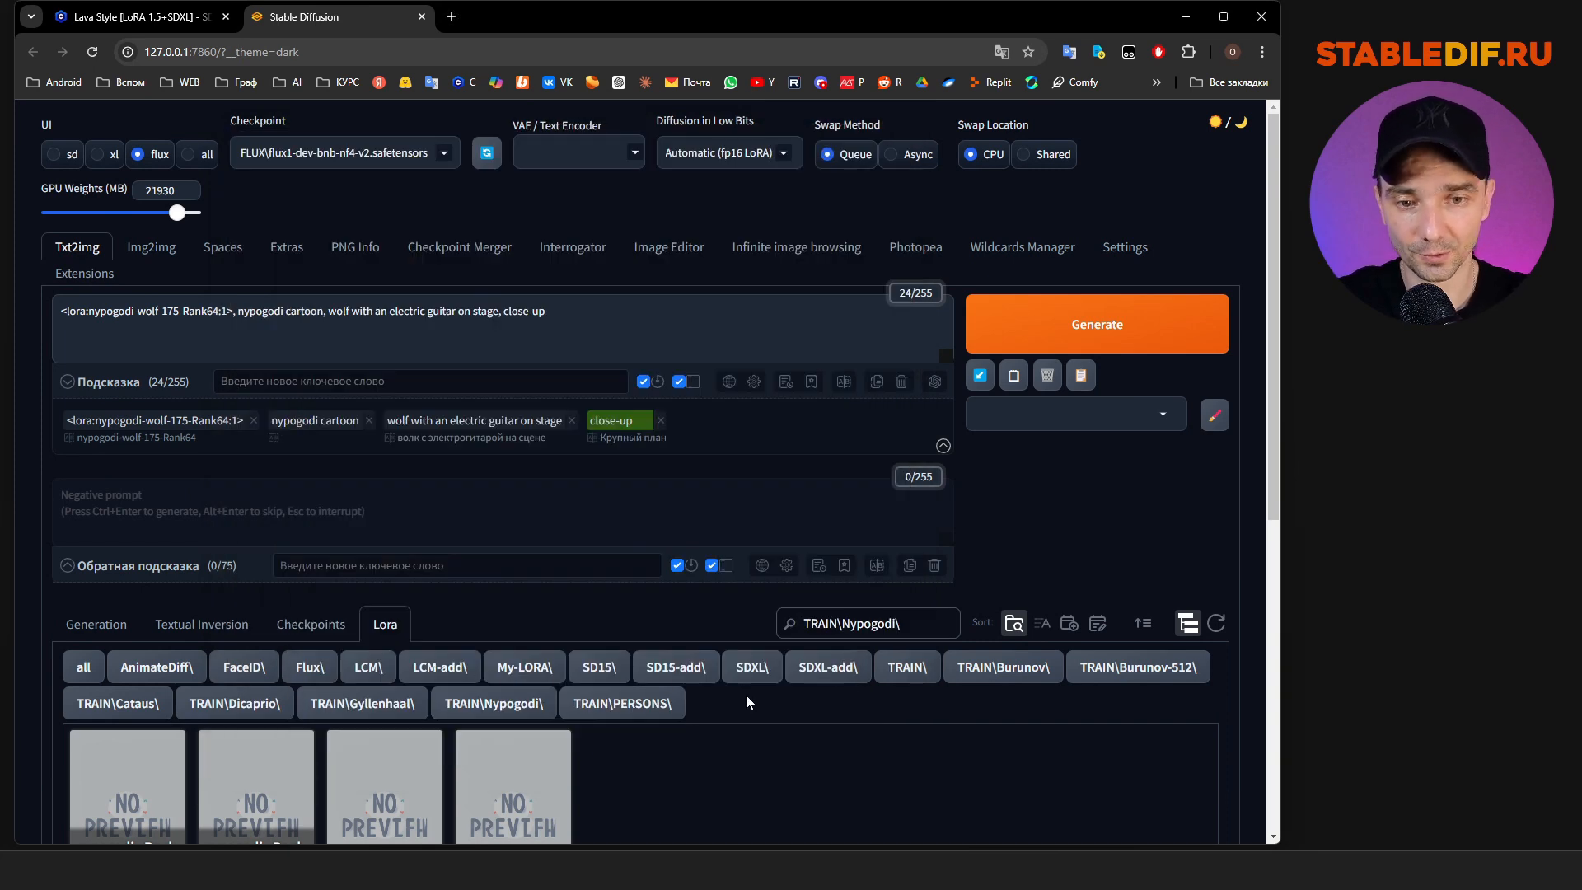
Browse the Flux and TRAIN\Nypogodi LoRA folders, then remove nypogodi-wolf-175-Rank64 from the prompt and add it again
scroll(506, 725, "down", 3)
left_click(310, 420)
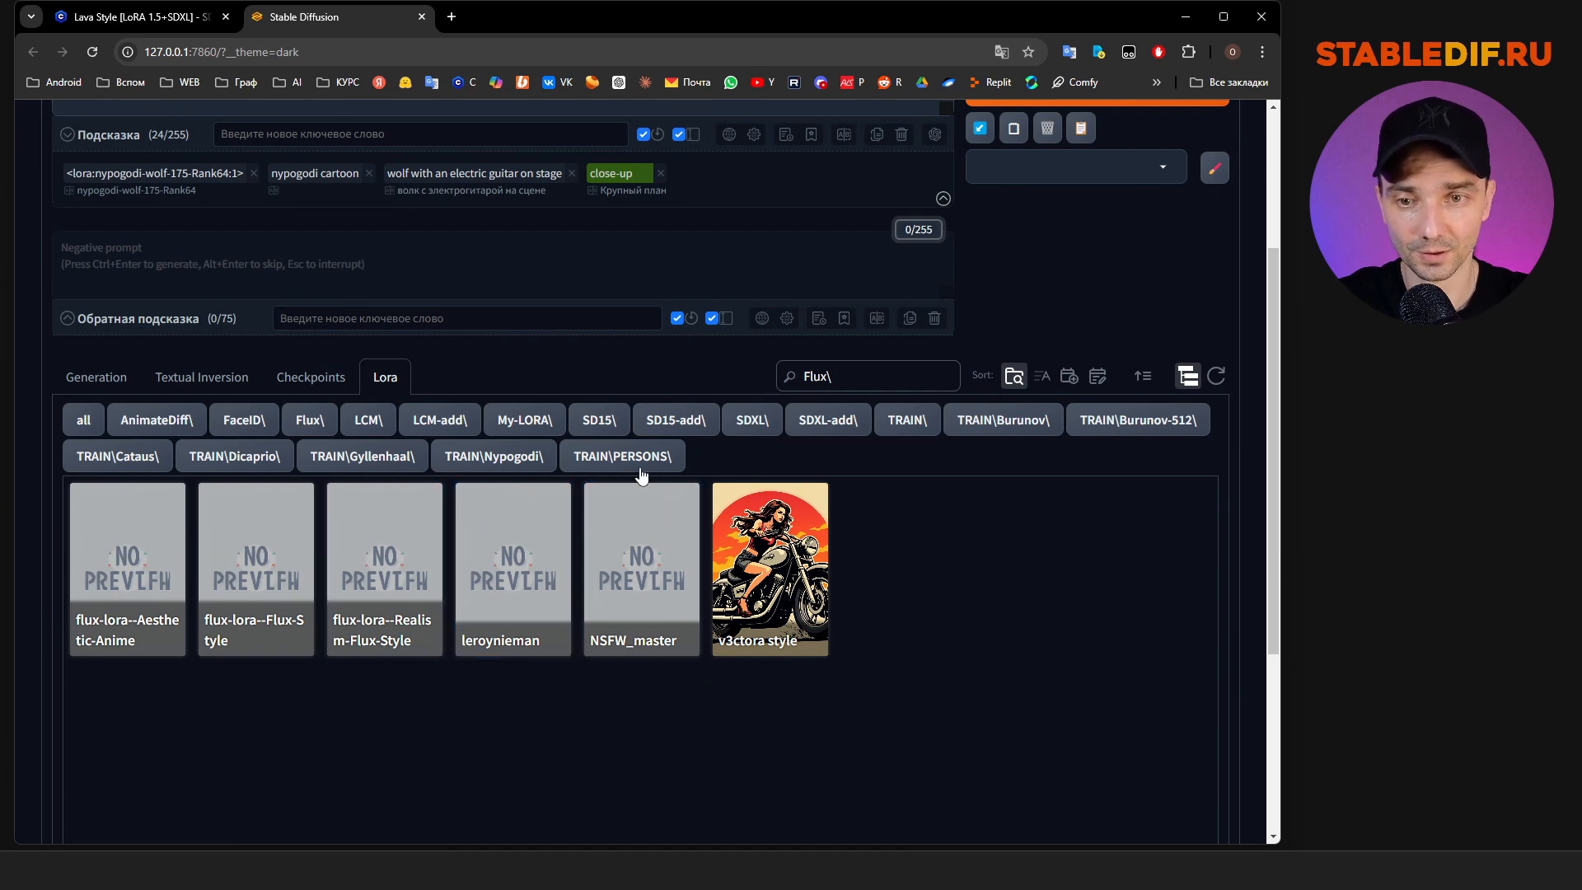
left_click(494, 456)
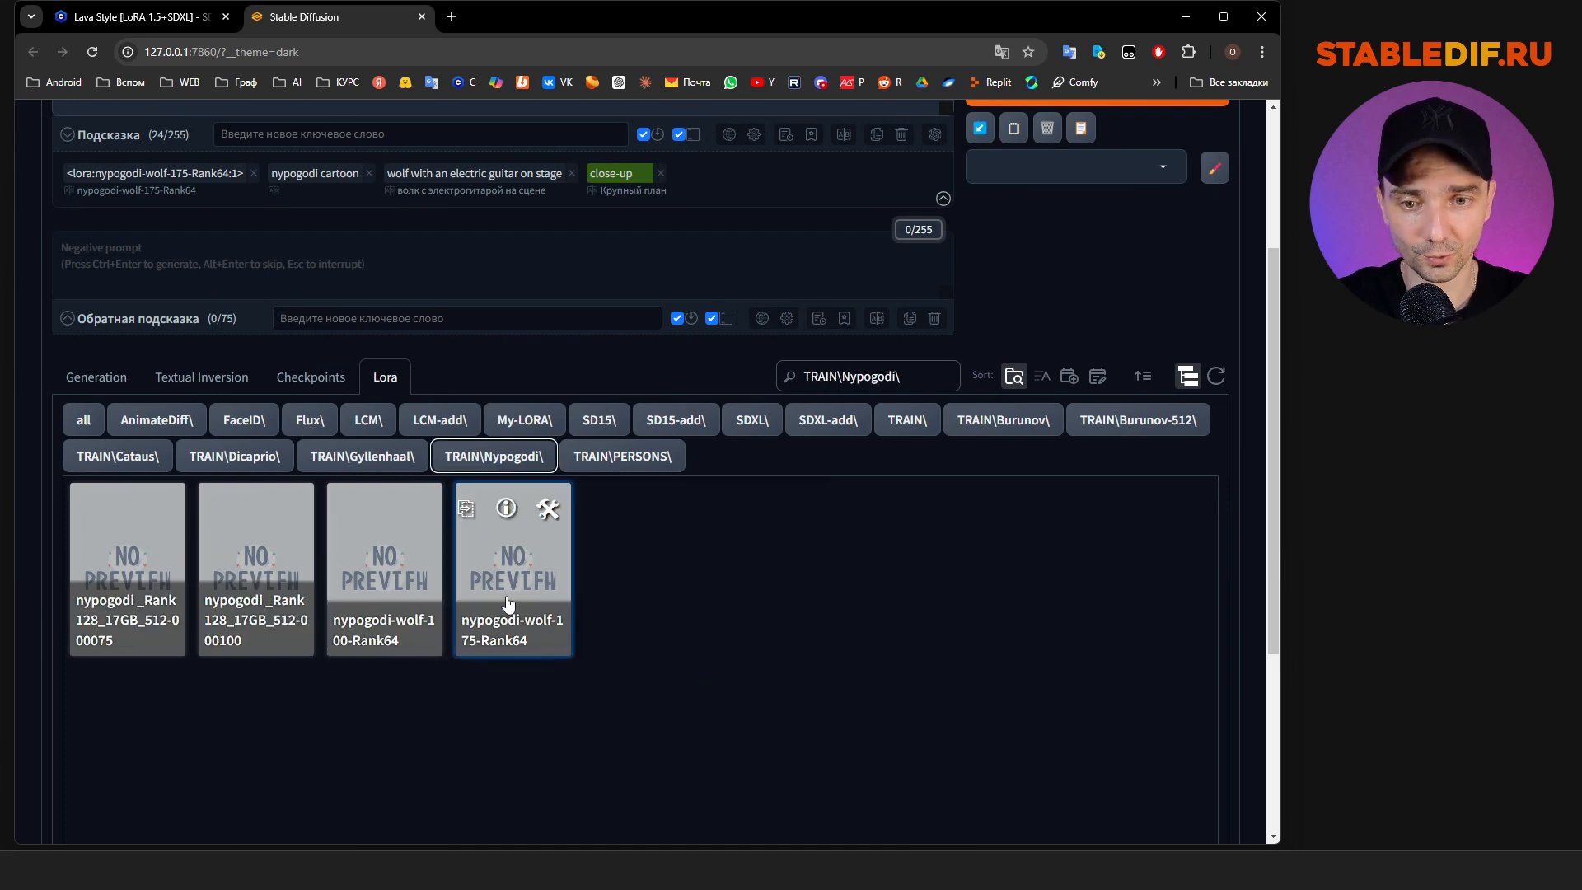
left_click(524, 585)
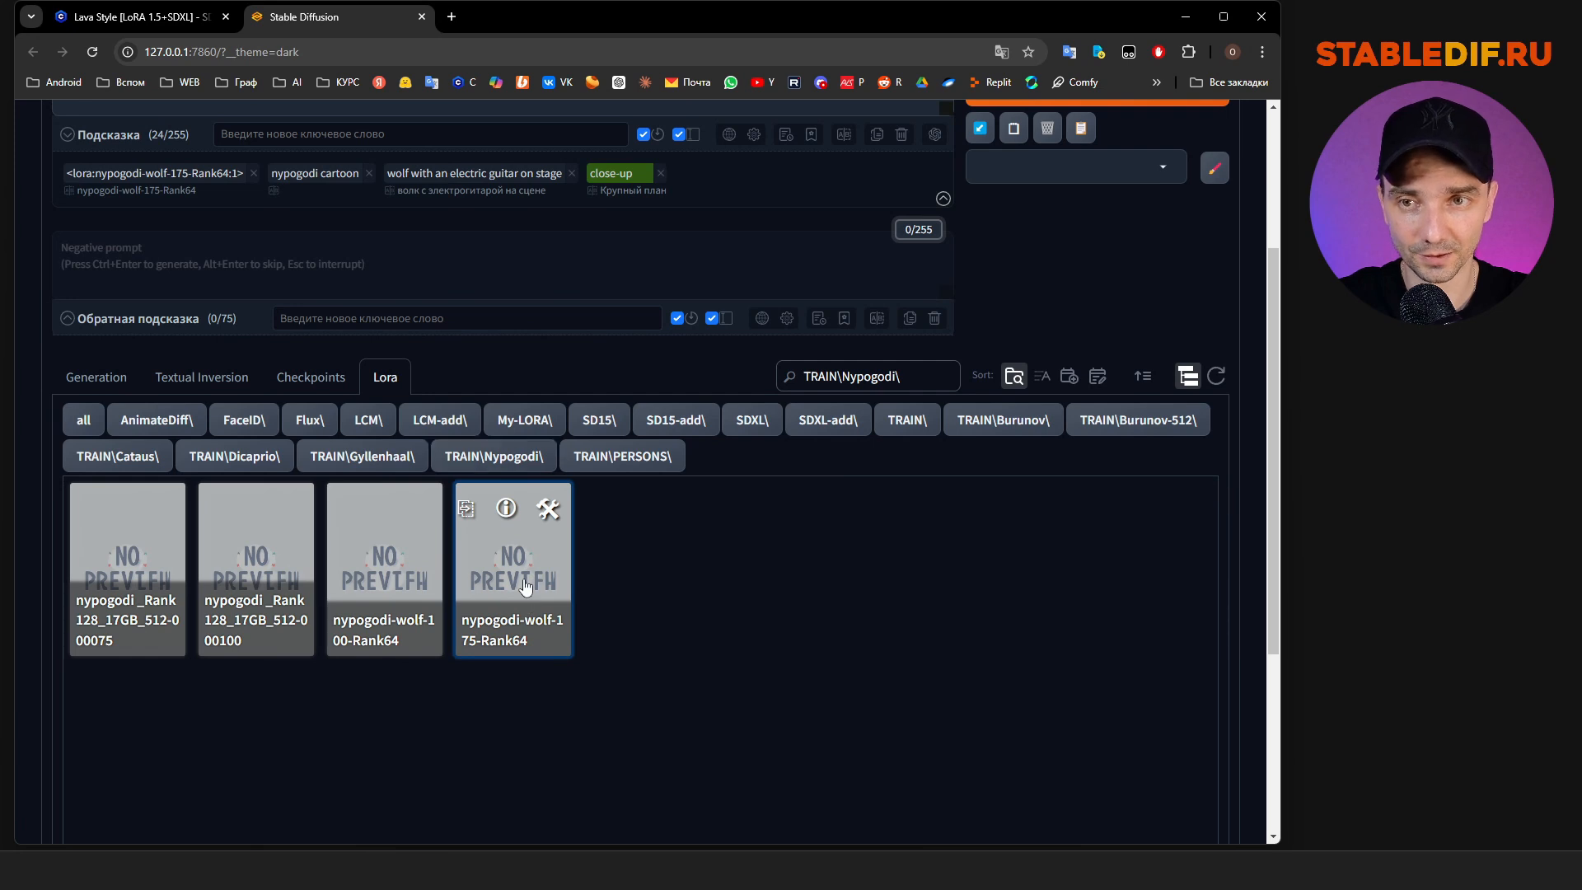
left_click(524, 585)
scroll(162, 451, "up", 3)
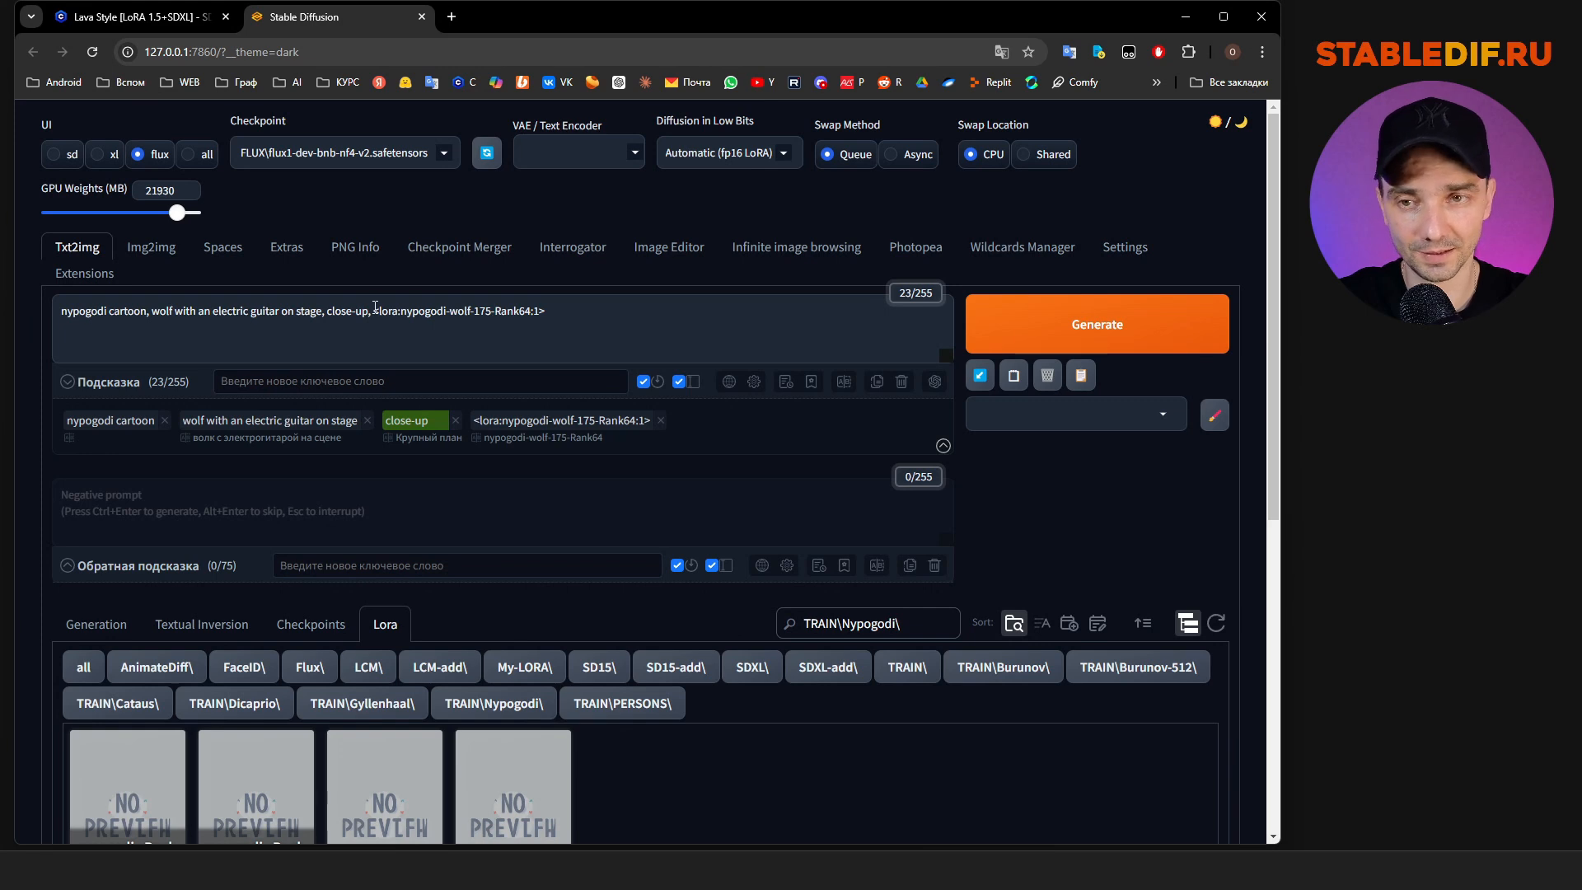
Highlight the trigger phrase "nypogodi cartoon" in the prompt and return to the generation settings and result
double_click(82, 315)
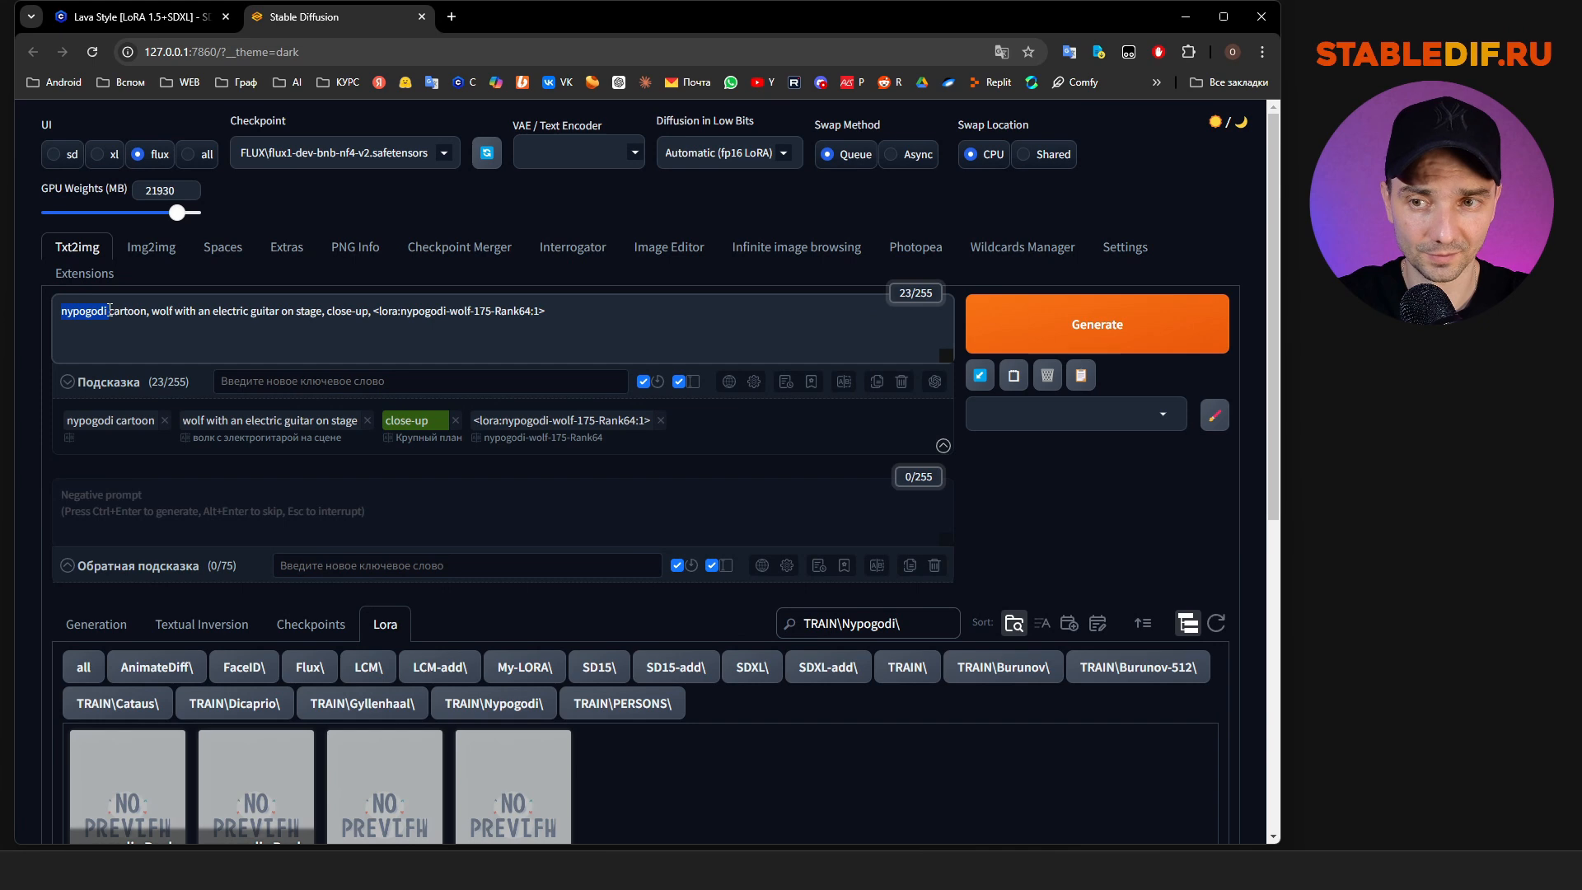
left_click_drag(147, 313, 54, 319)
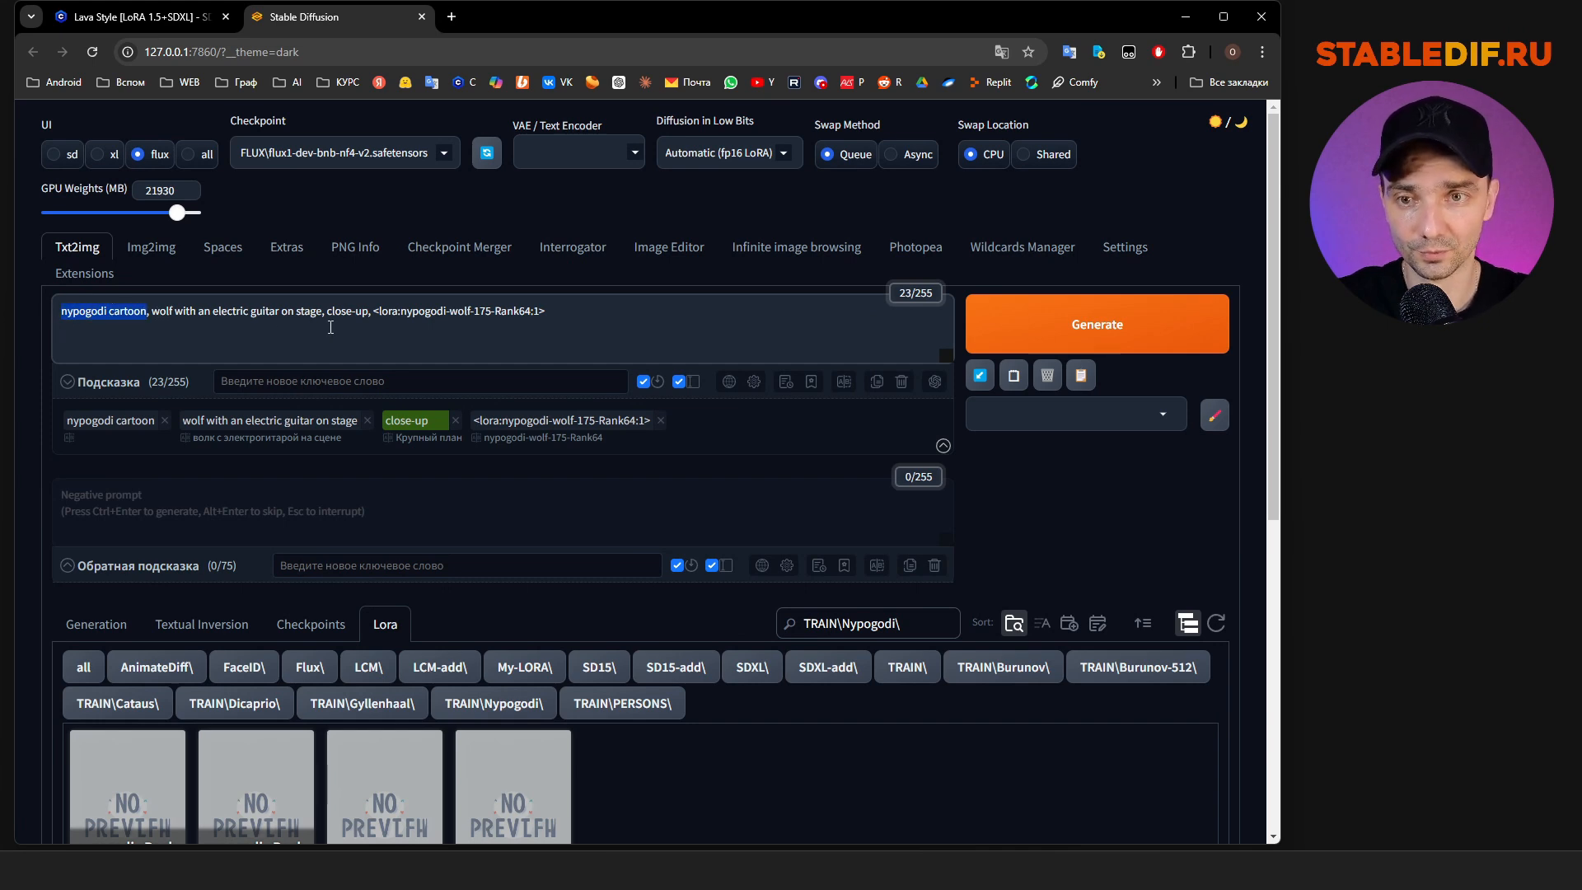
left_click(92, 626)
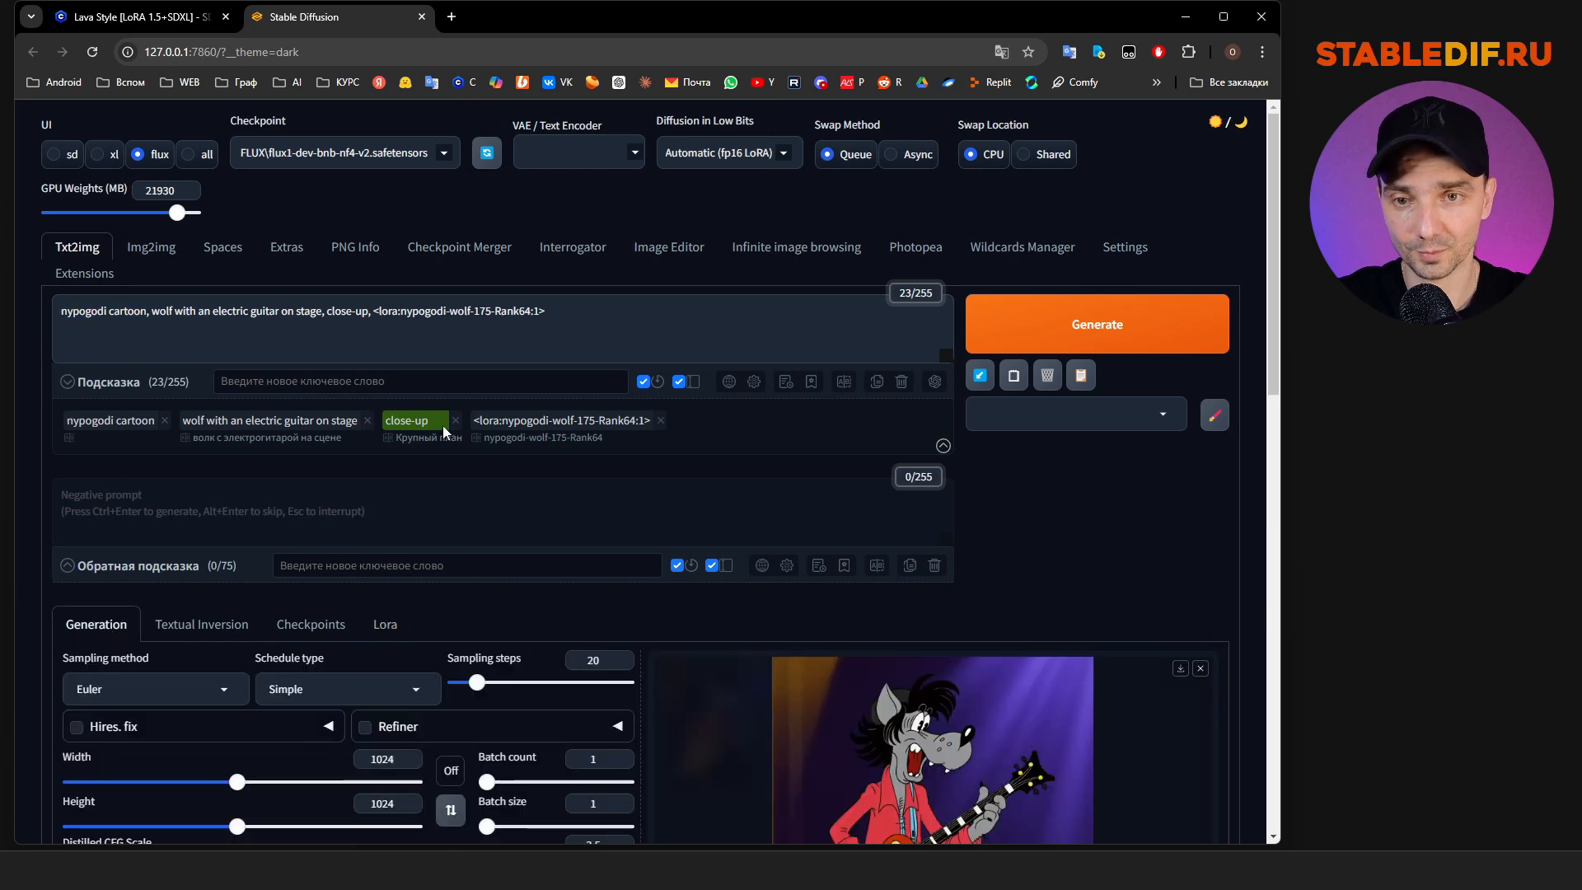
scroll(619, 378, "down", 3)
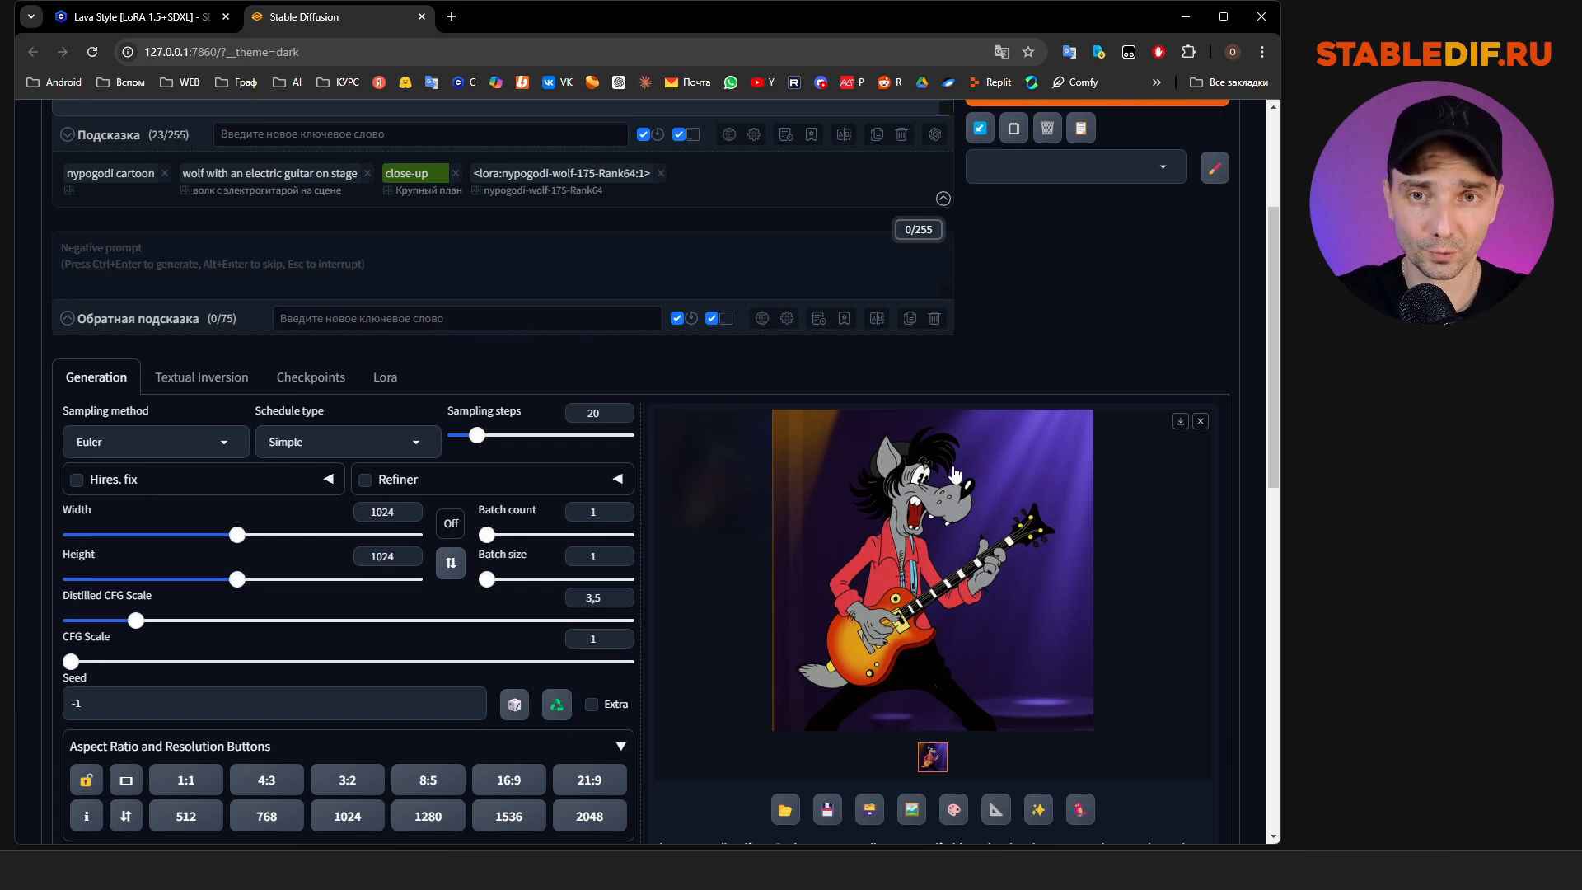
scroll(946, 482, "up", 3)
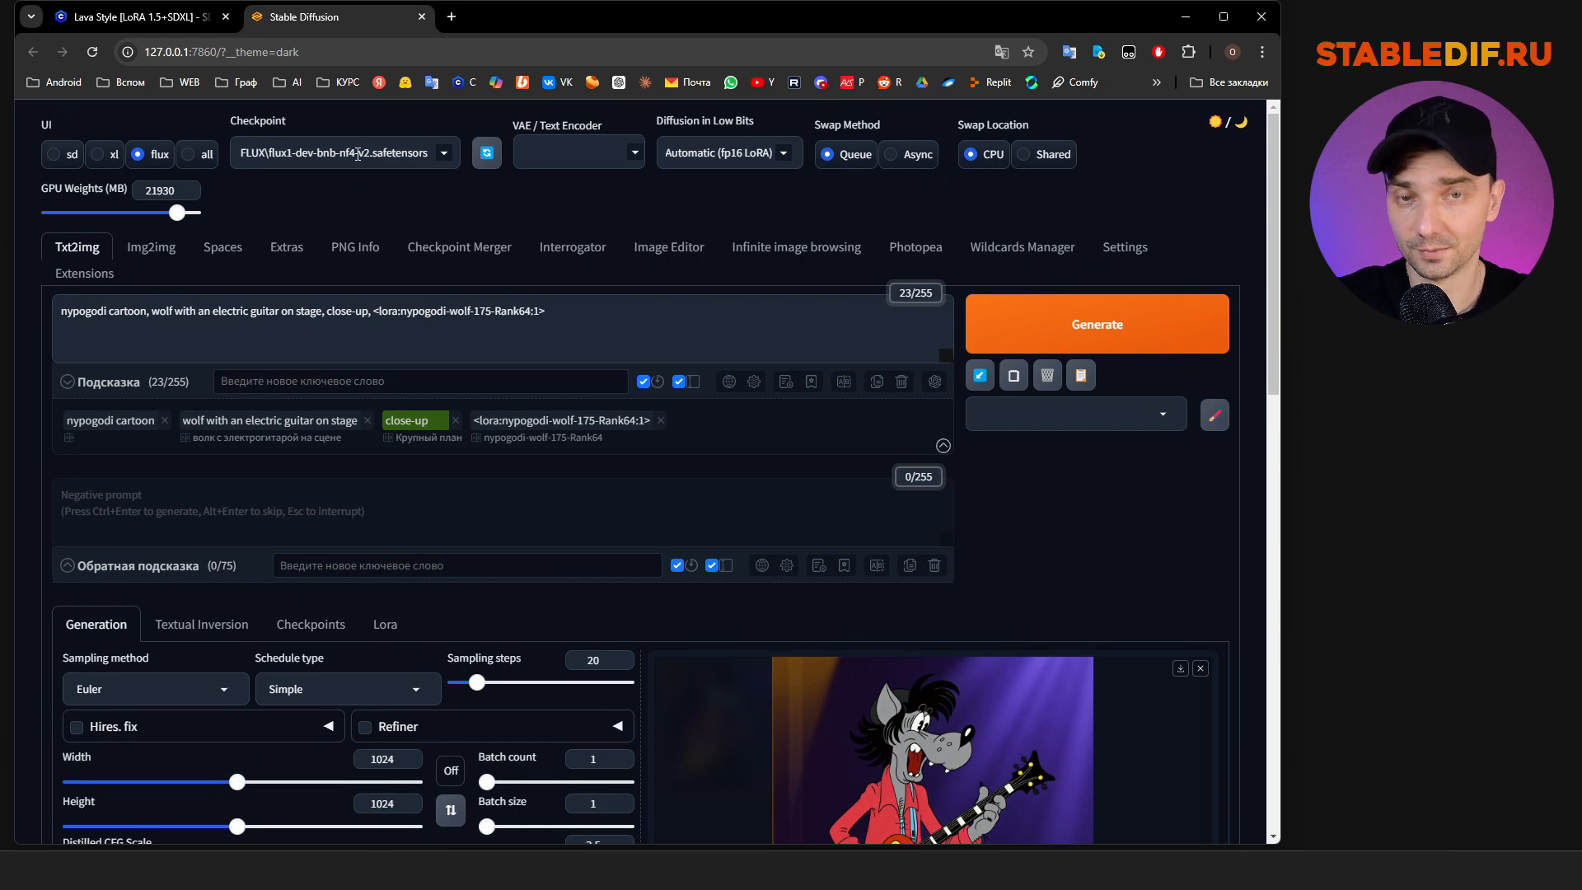
Review the available Flux checkpoints while keeping FLUX\flux1-dev-bnb-nf4-v2.safetensors selected
left_click(357, 155)
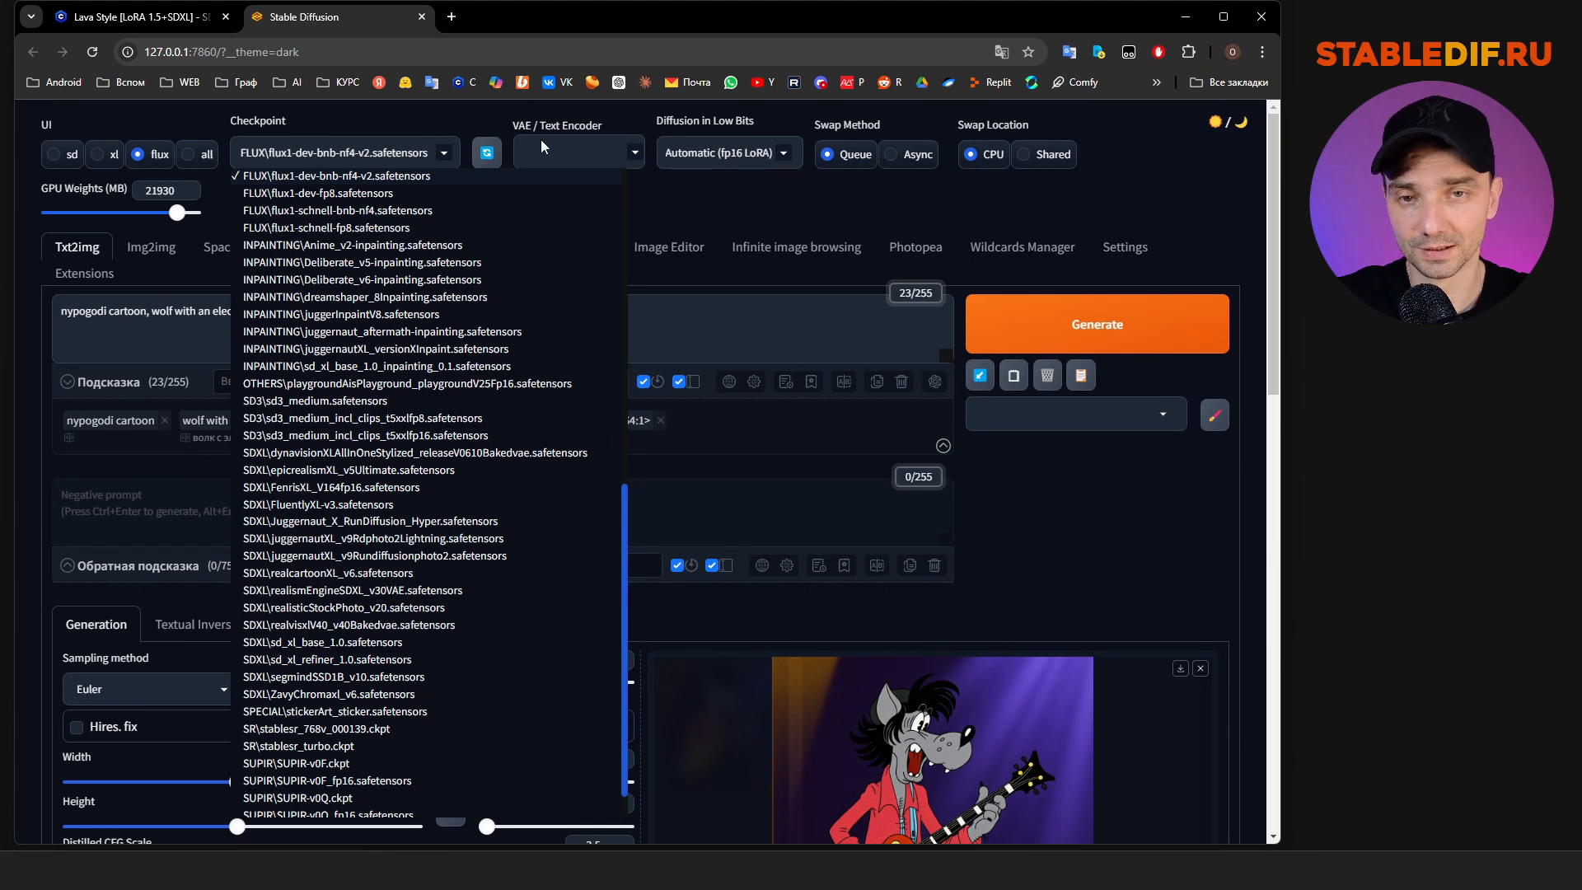
left_click(378, 183)
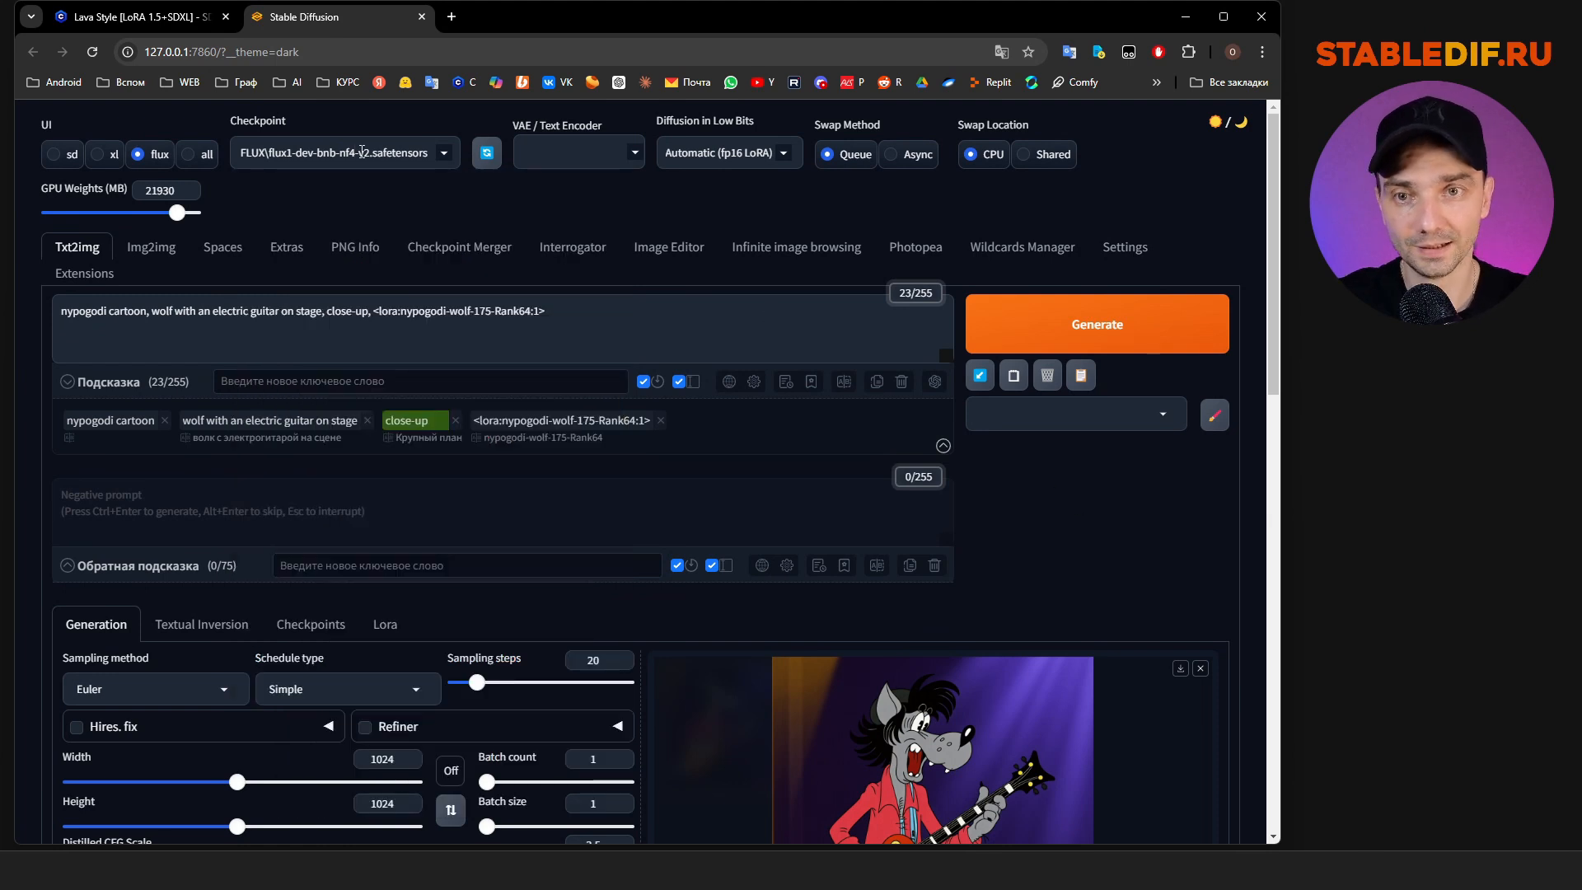
left_click(363, 152)
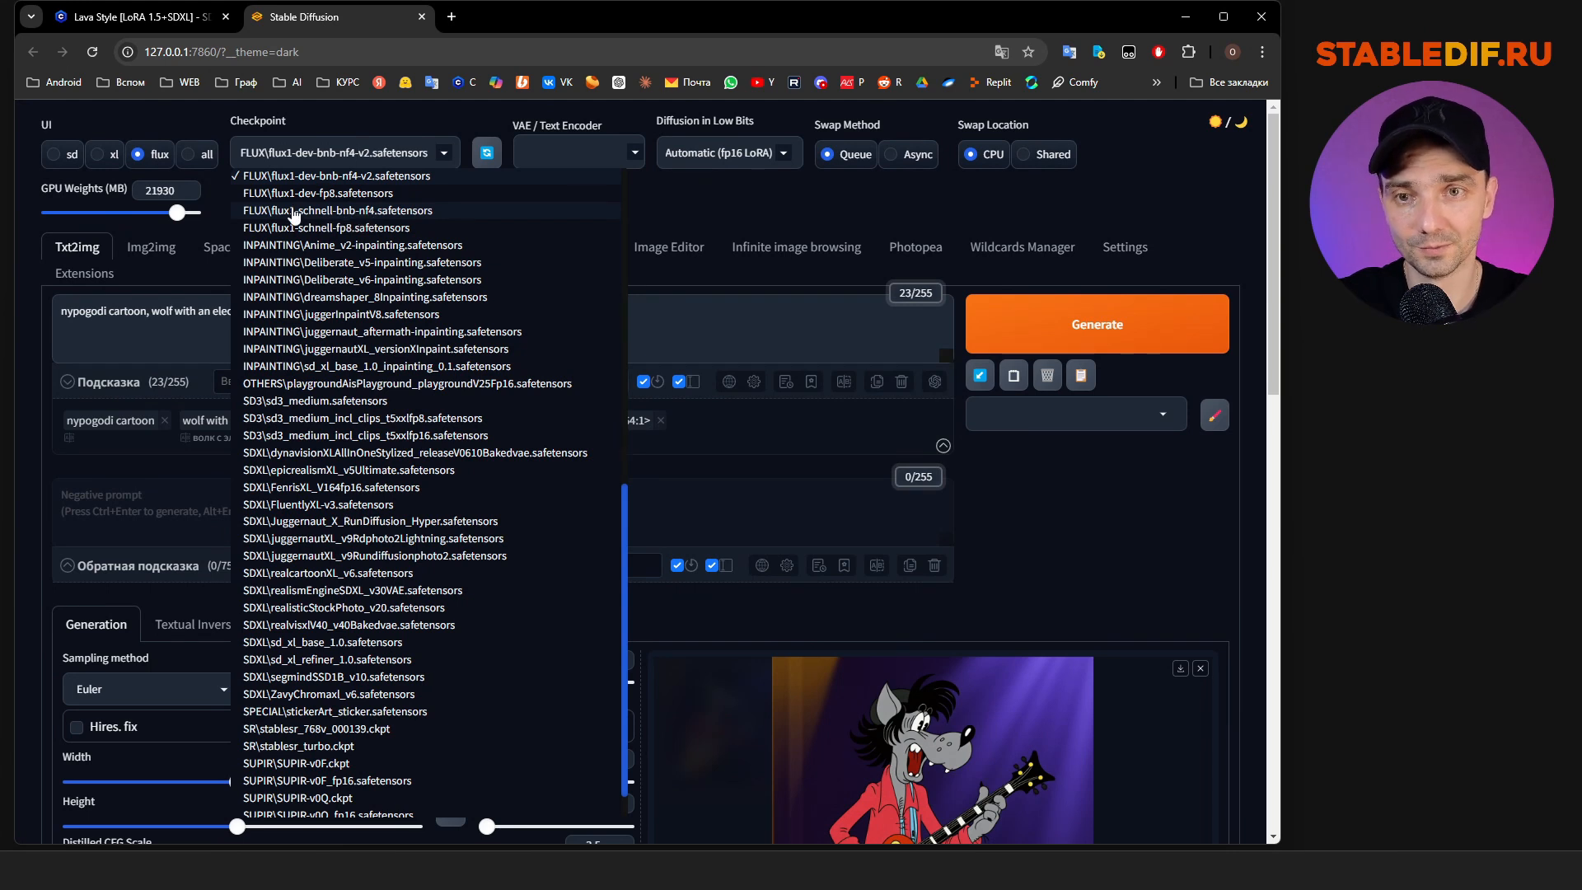
Send the generated wolf guitarist image to img2img
scroll(373, 218, "down", 4)
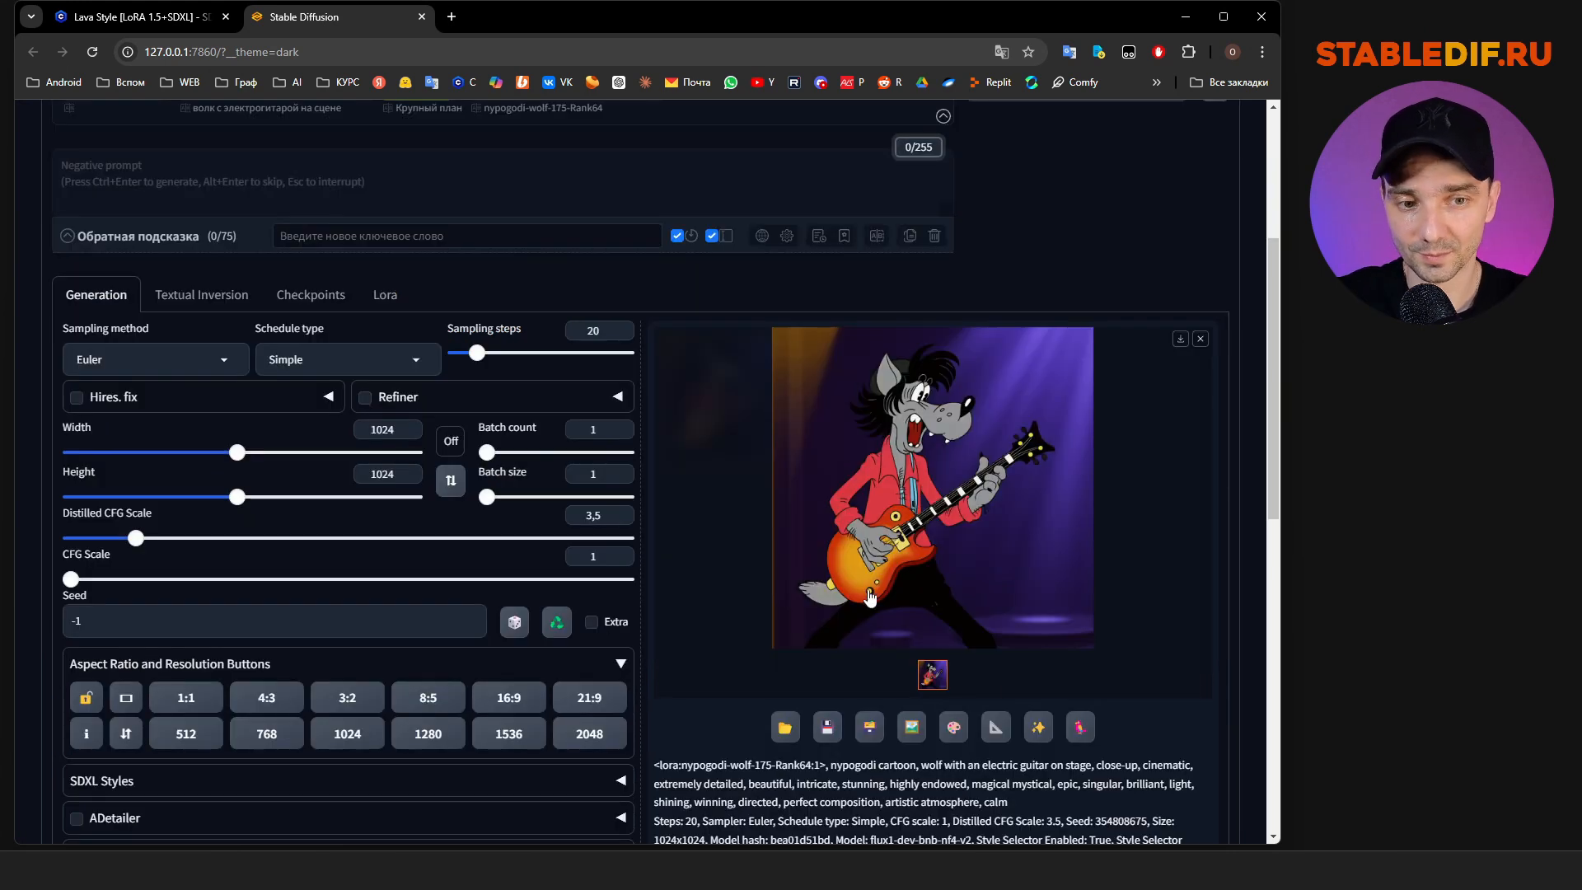
left_click(913, 740)
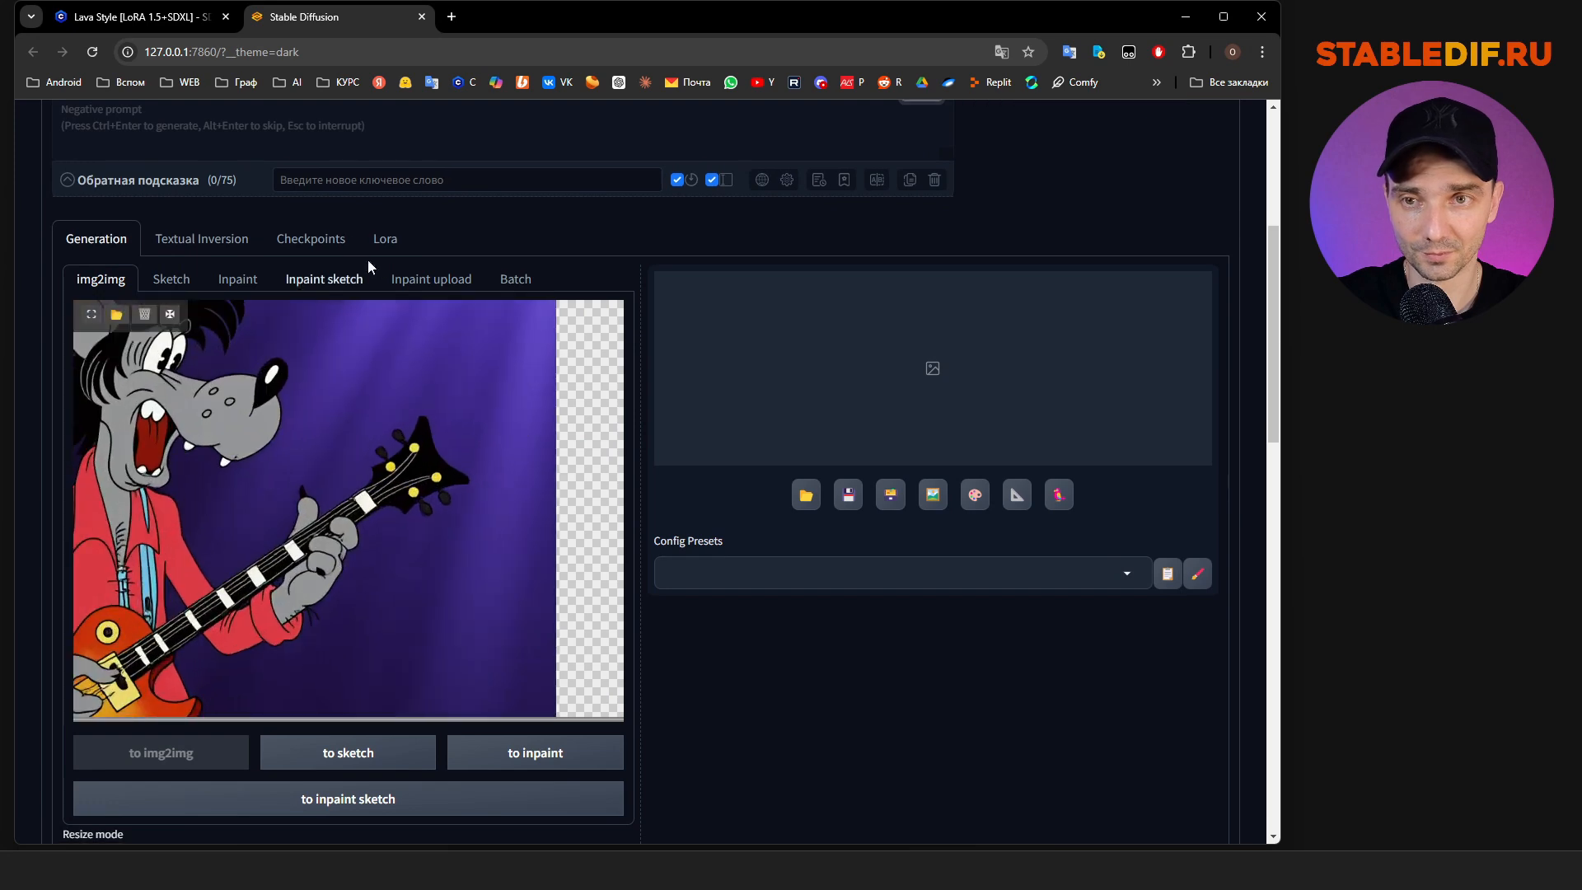
scroll(847, 636, "down", 5)
scroll(791, 642, "up", 9)
scroll(847, 437, "down", 14)
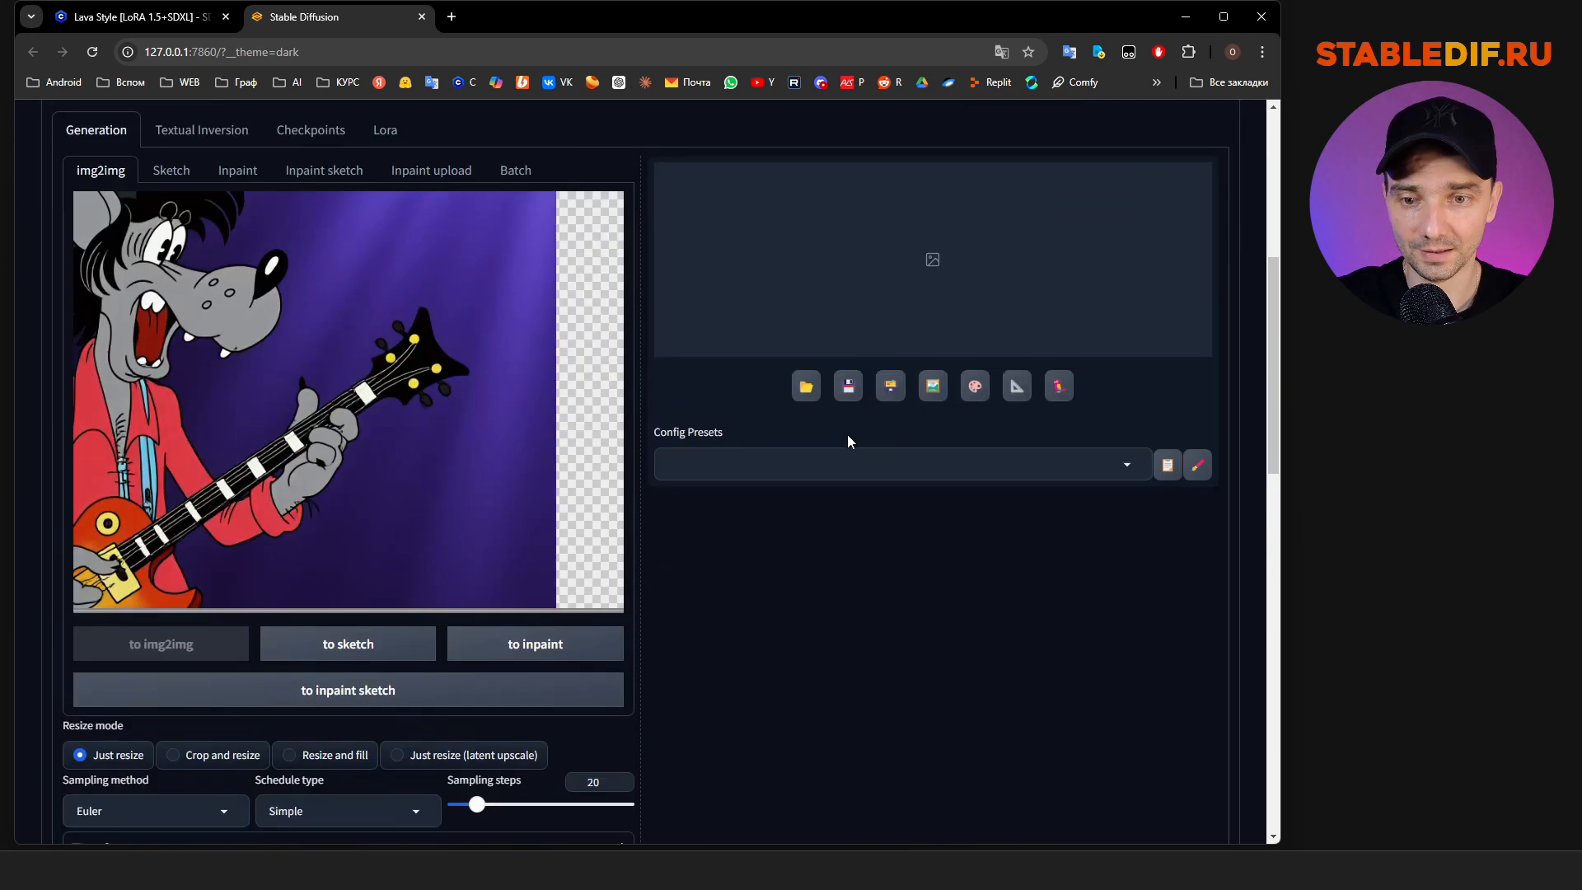
Choose the Ultimate SD upscale script for the img2img generation
scroll(847, 439, "down", 6)
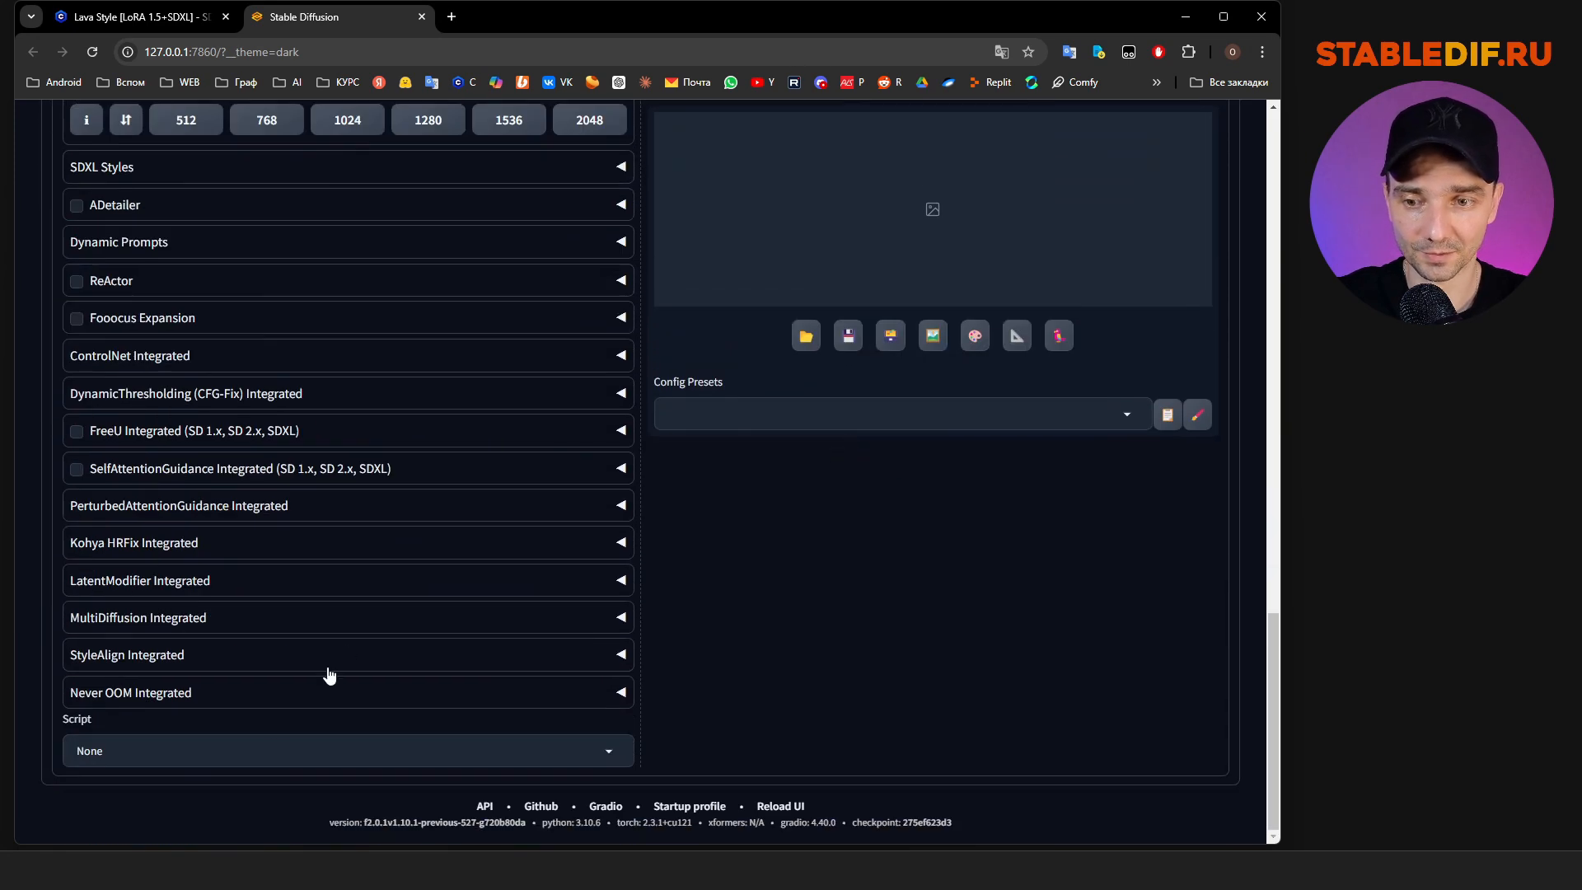
left_click(258, 752)
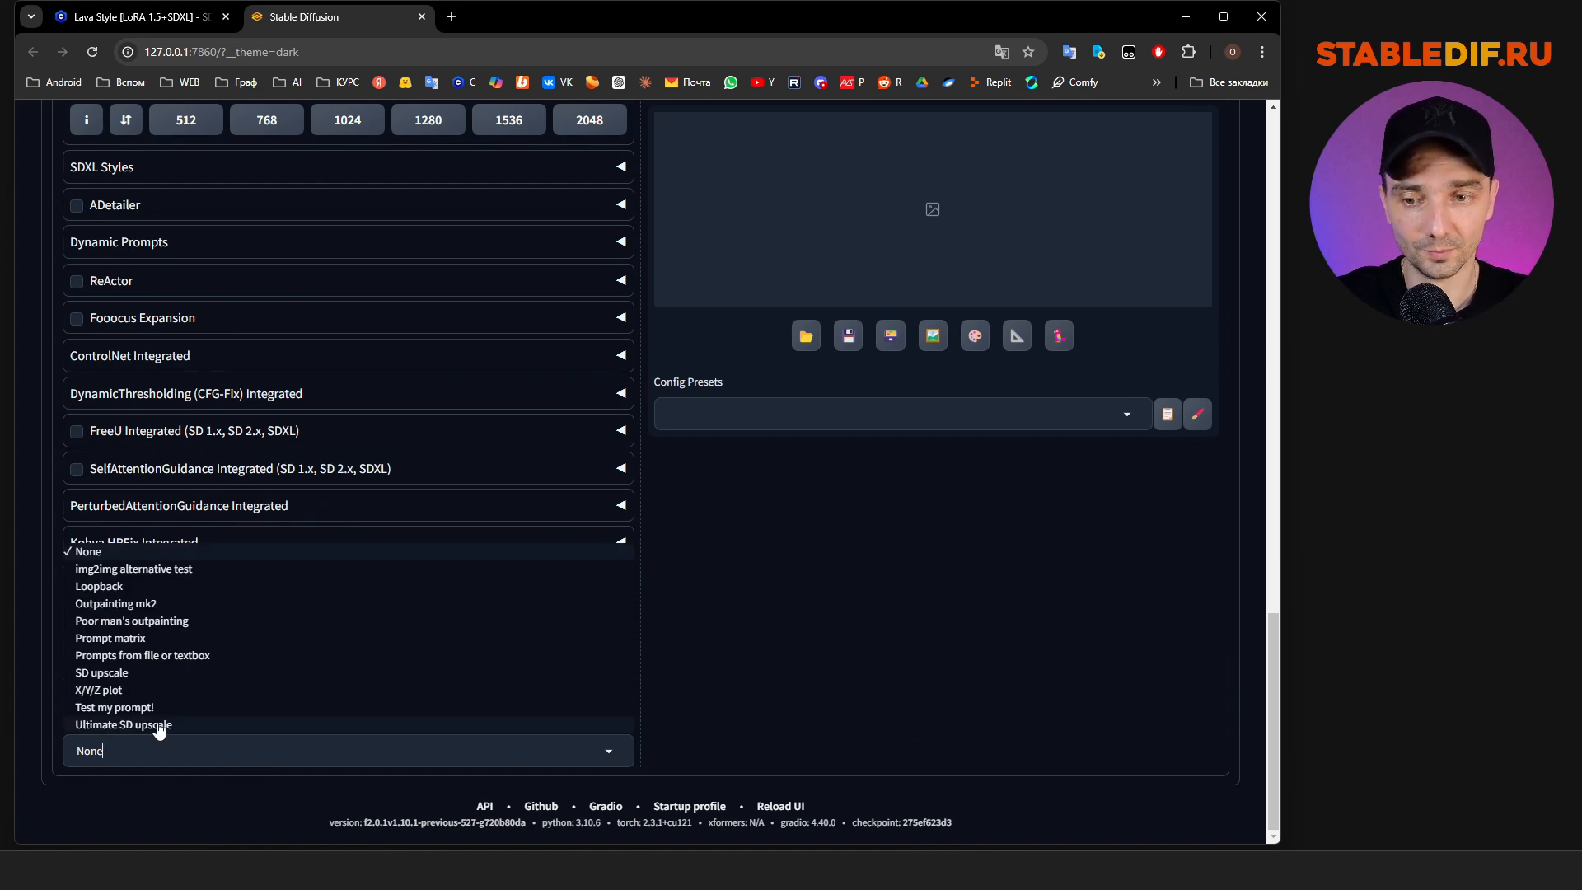
left_click(126, 725)
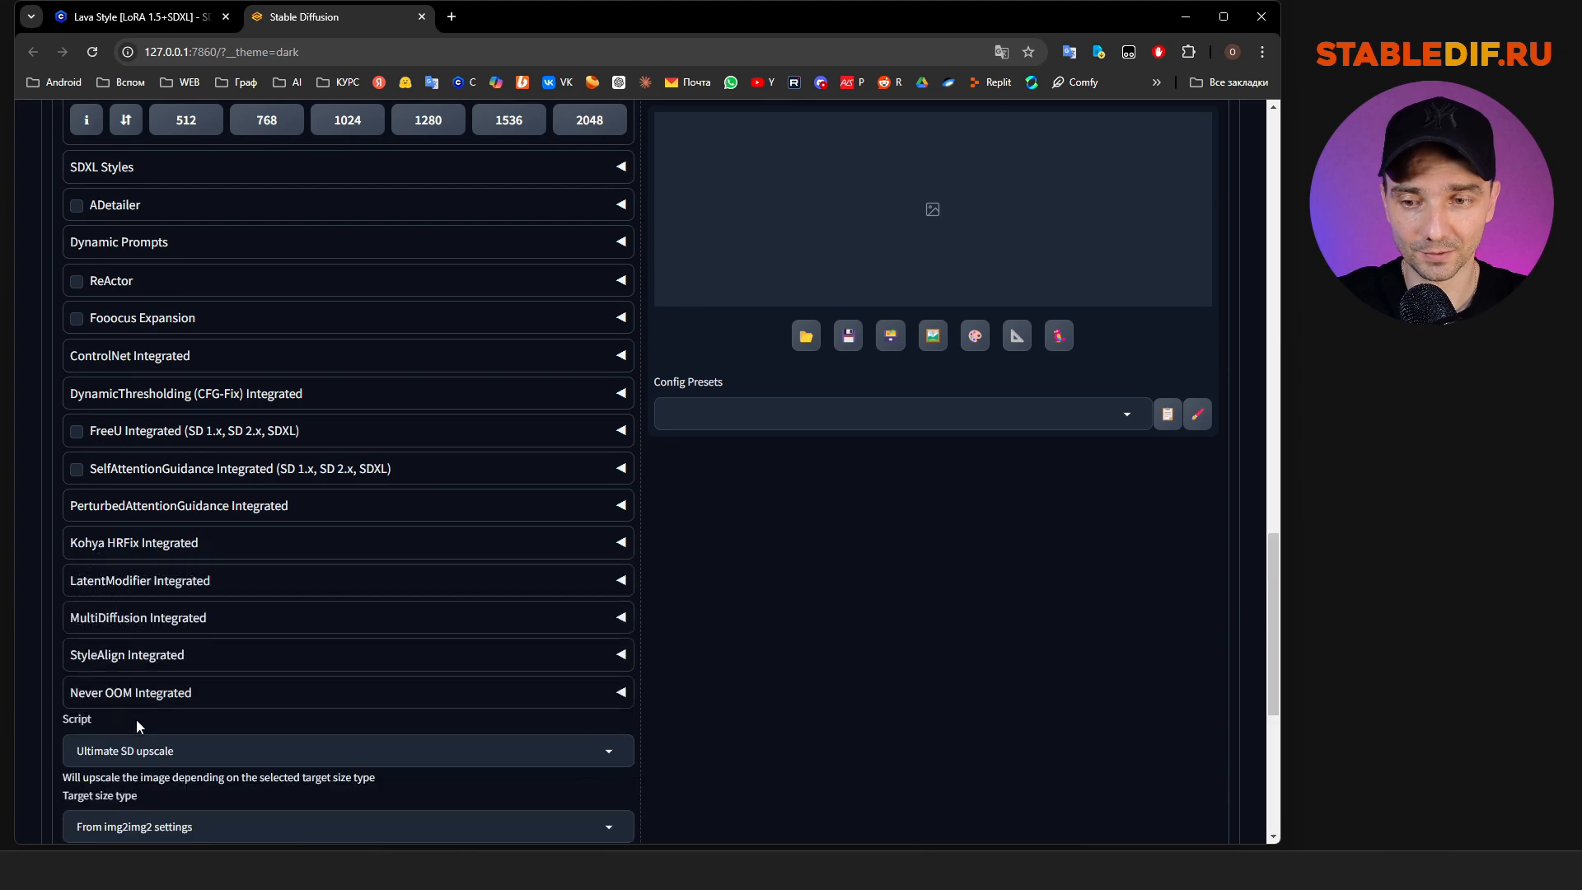
scroll(317, 722, "down", 1)
scroll(317, 722, "down", 3)
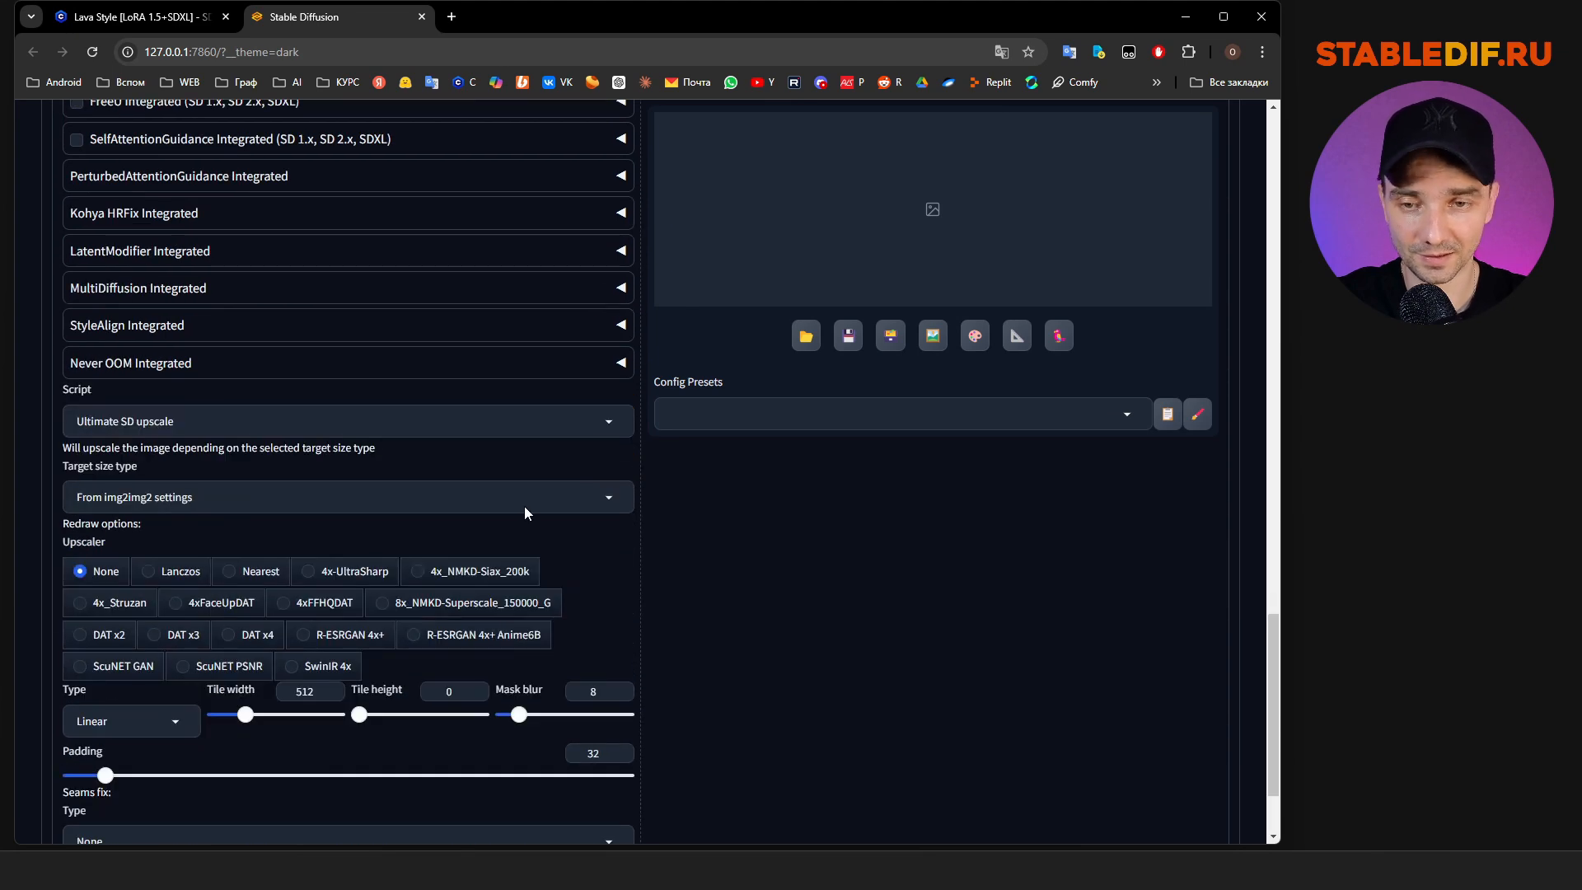
Configure Ultimate SD upscale to scale from image size with the 4x_NMKD-Siax_200k upscaler and a tile width of 768
left_click(524, 501)
left_click(126, 471)
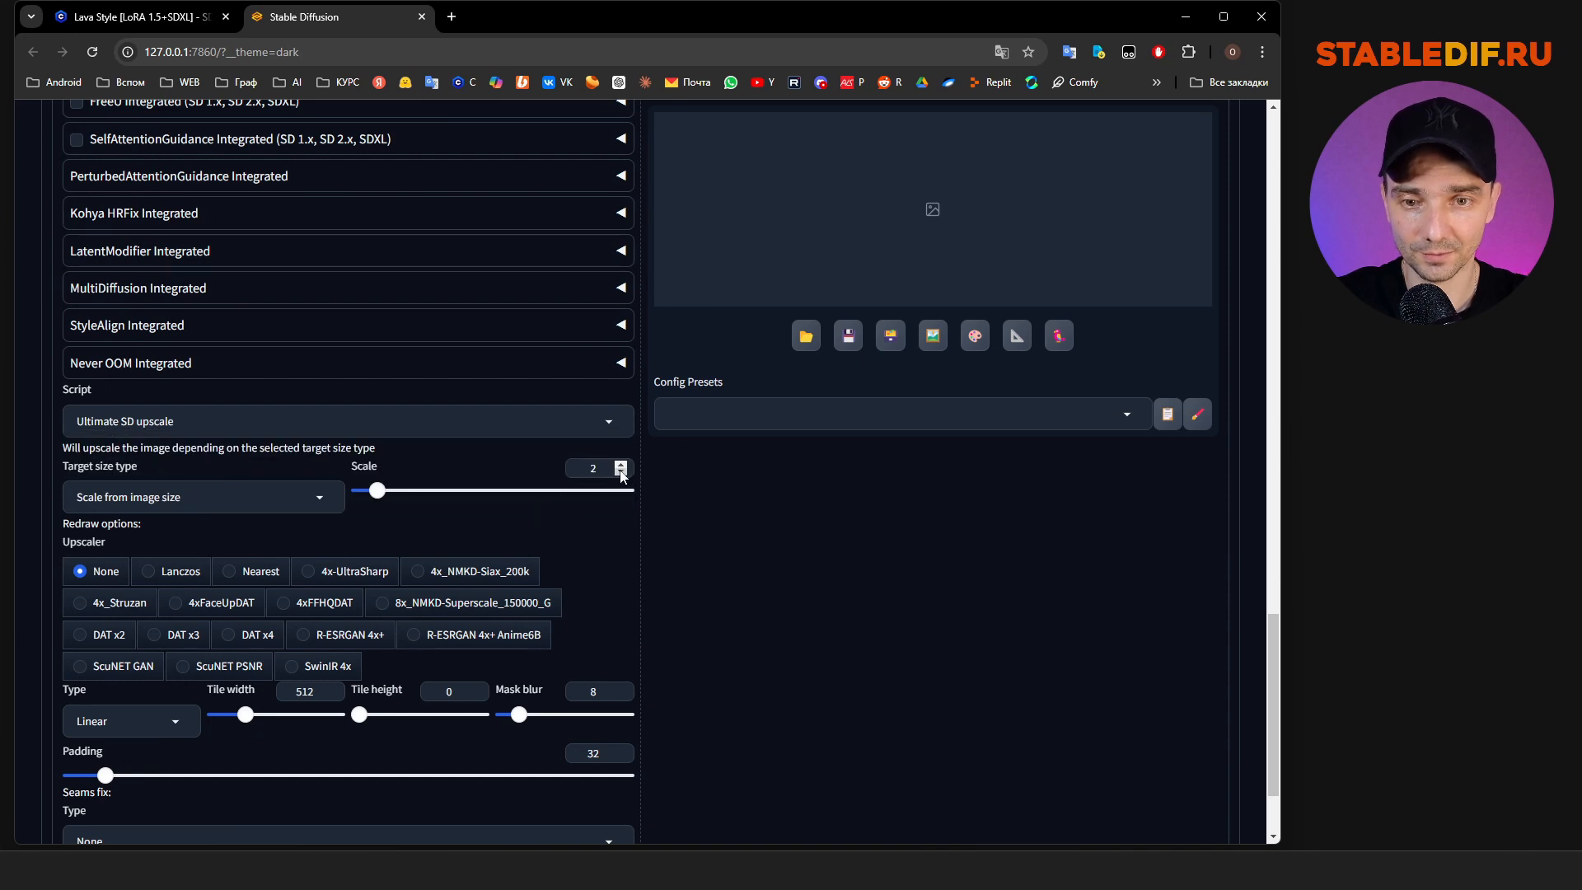
left_click(486, 579)
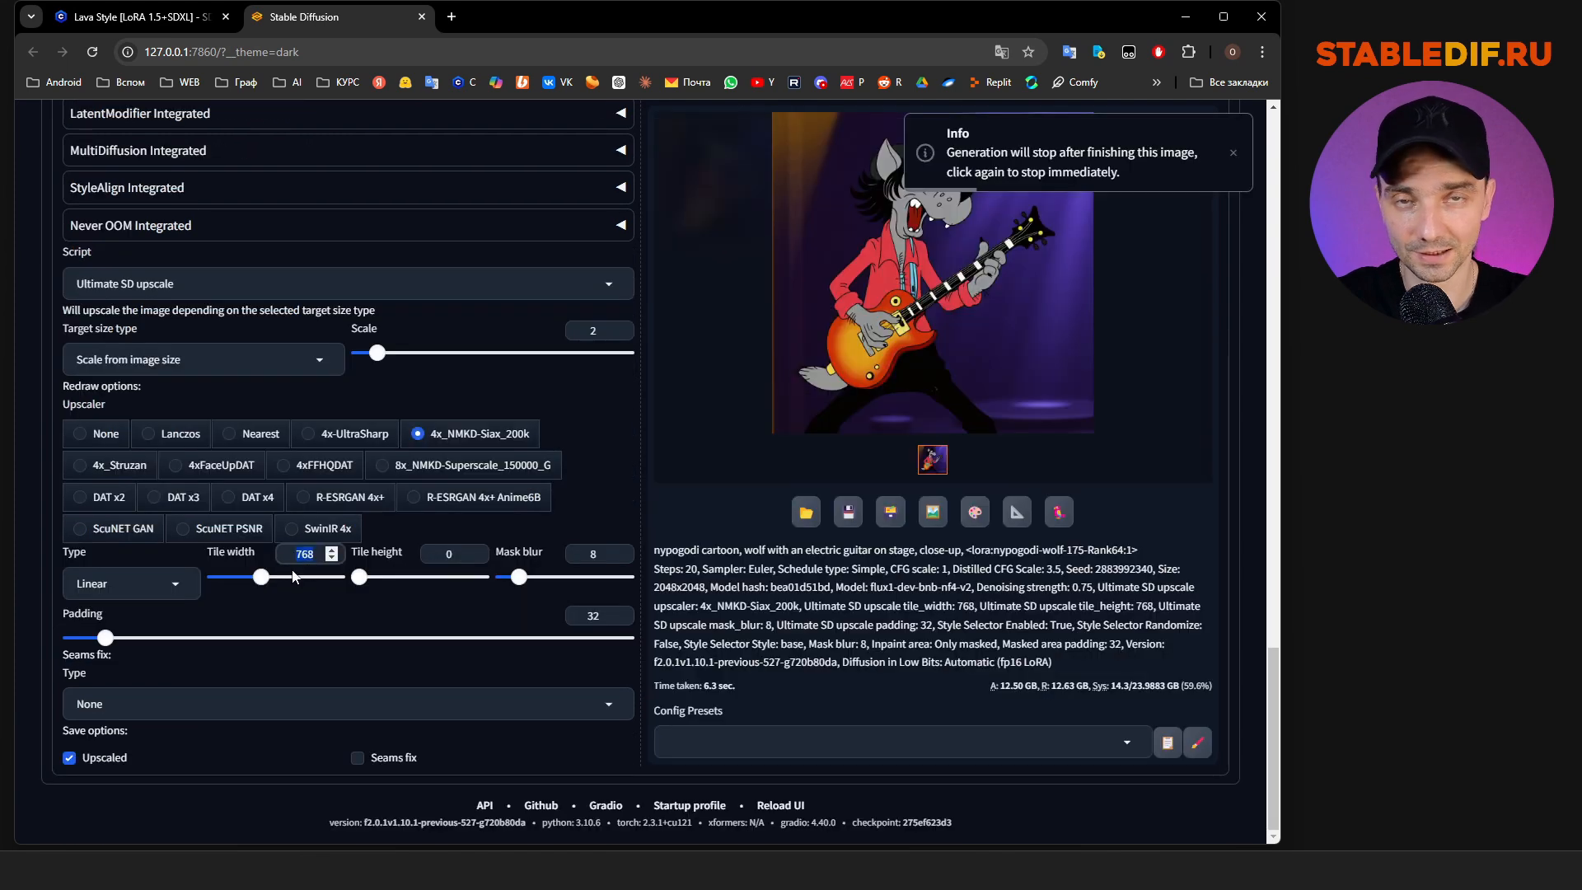
double_click(298, 560)
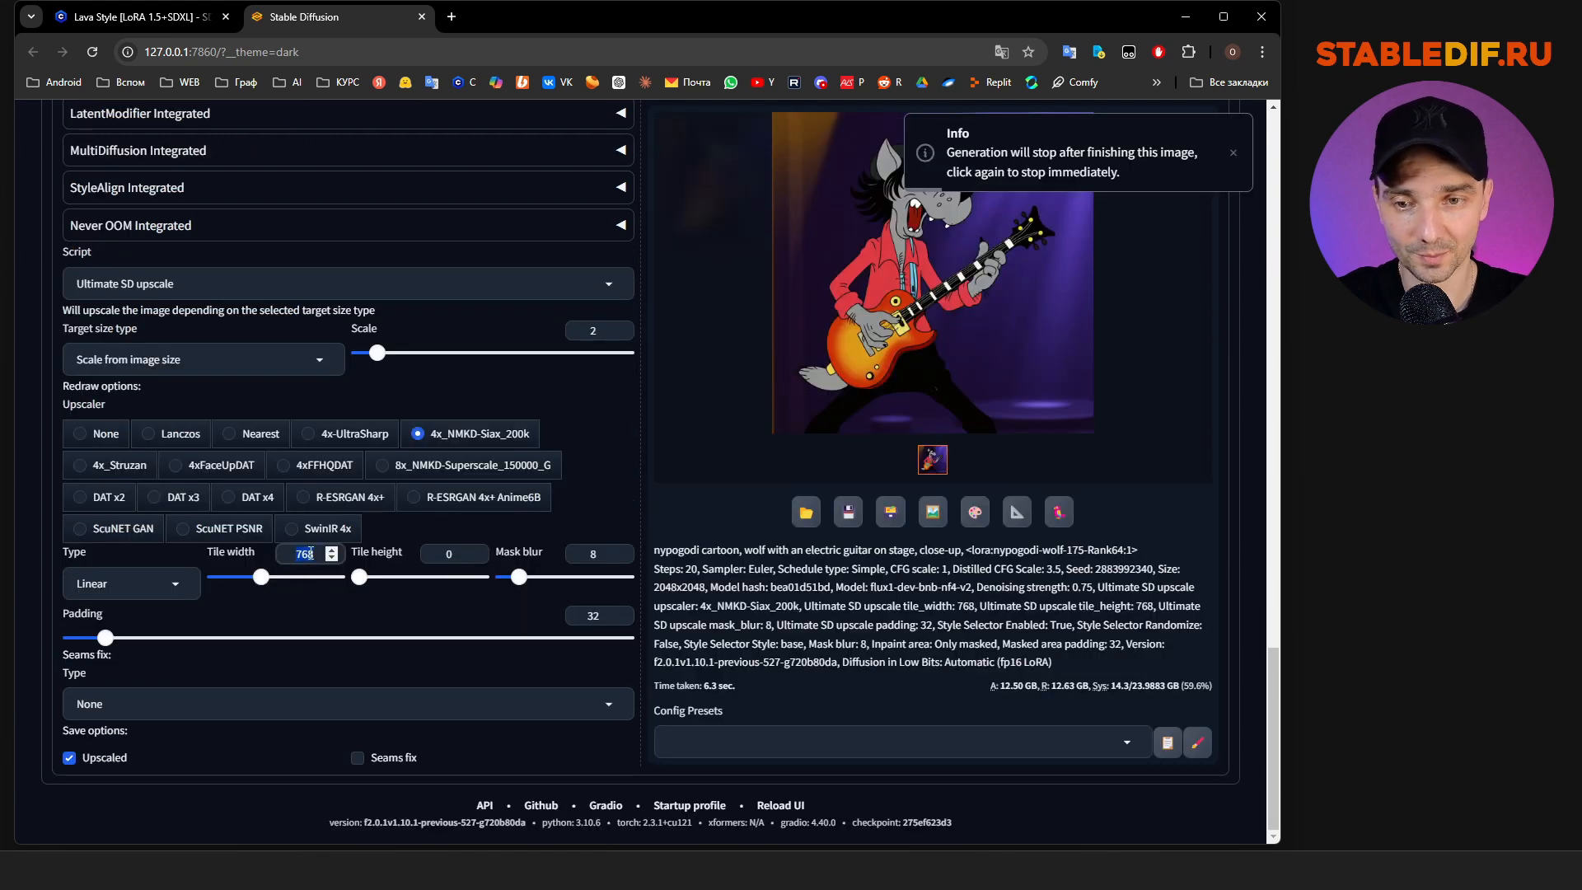
Set the denoising strength to 0.45 and generate the upscaled image
scroll(452, 565, "up", 15)
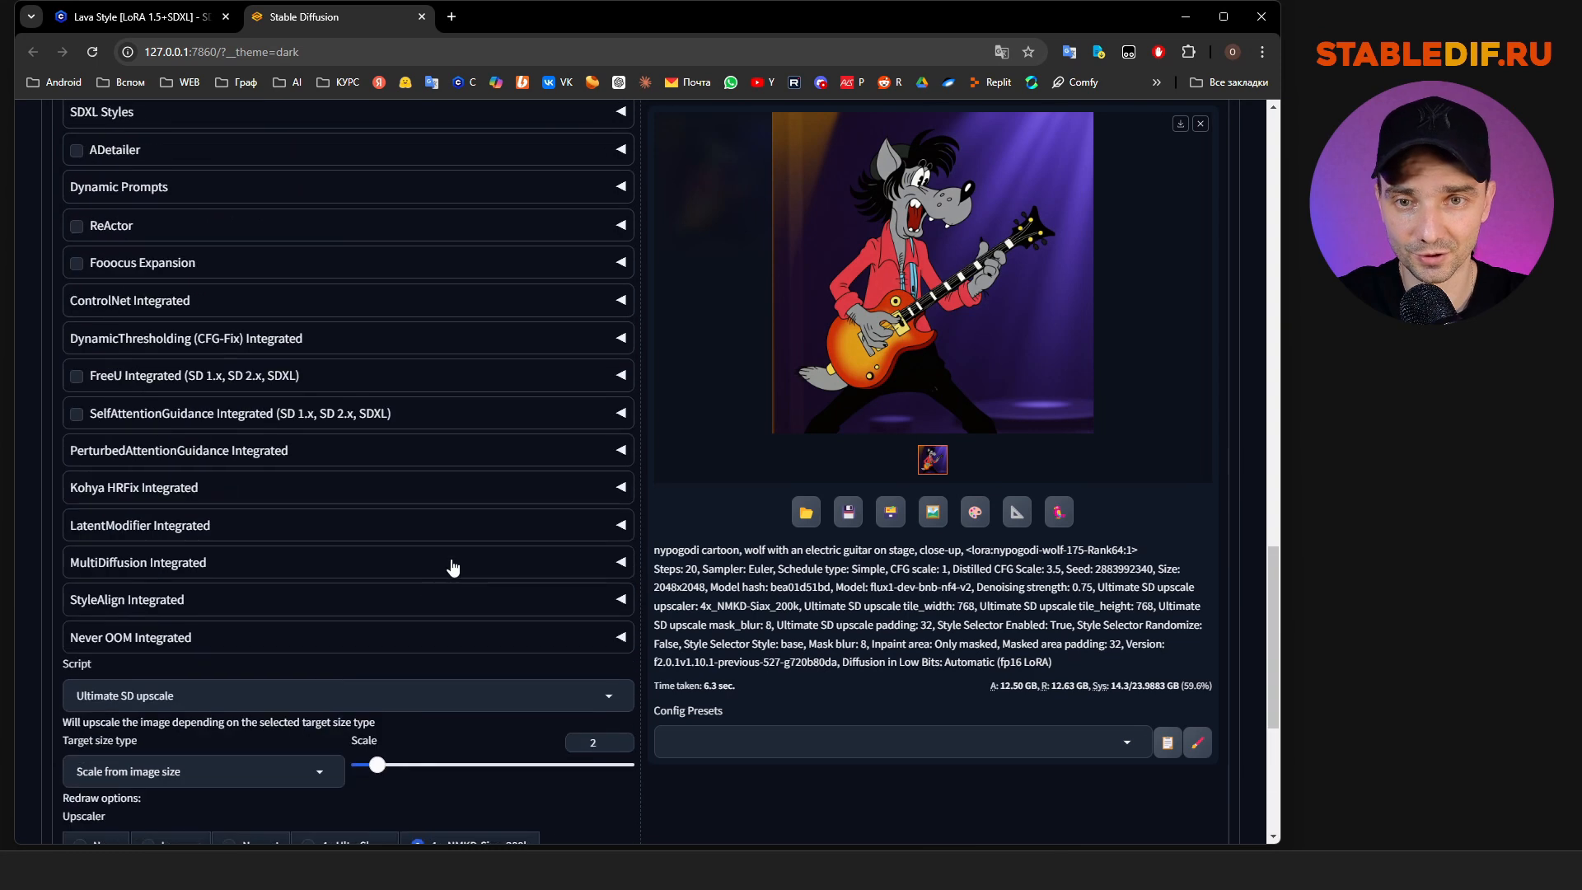
left_click_drag(486, 618, 316, 622)
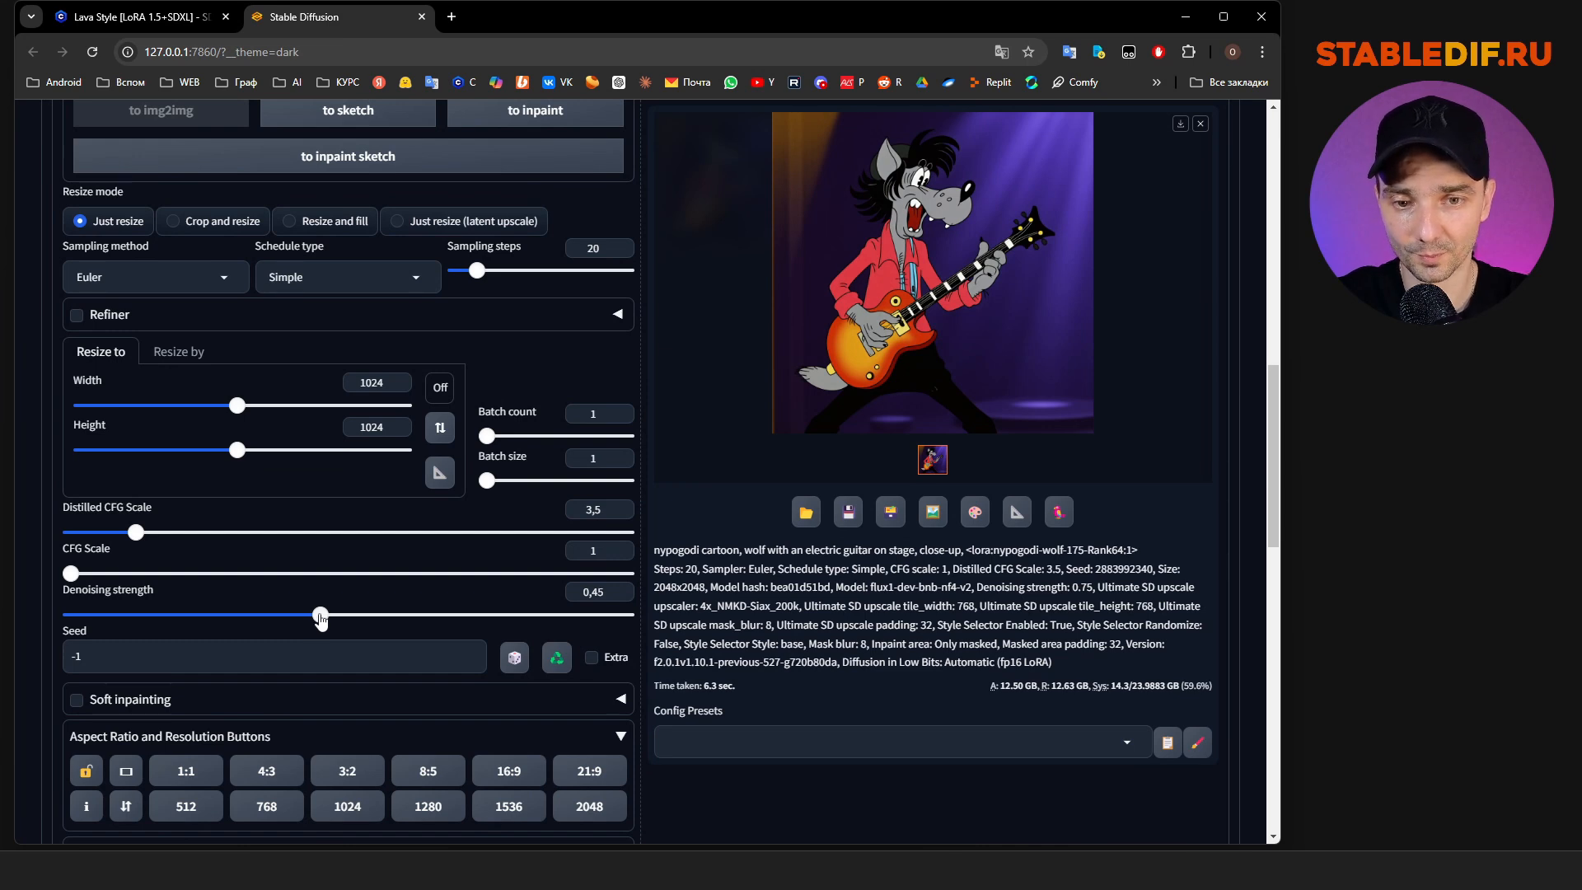
scroll(1020, 495, "up", 7)
scroll(1020, 495, "up", 5)
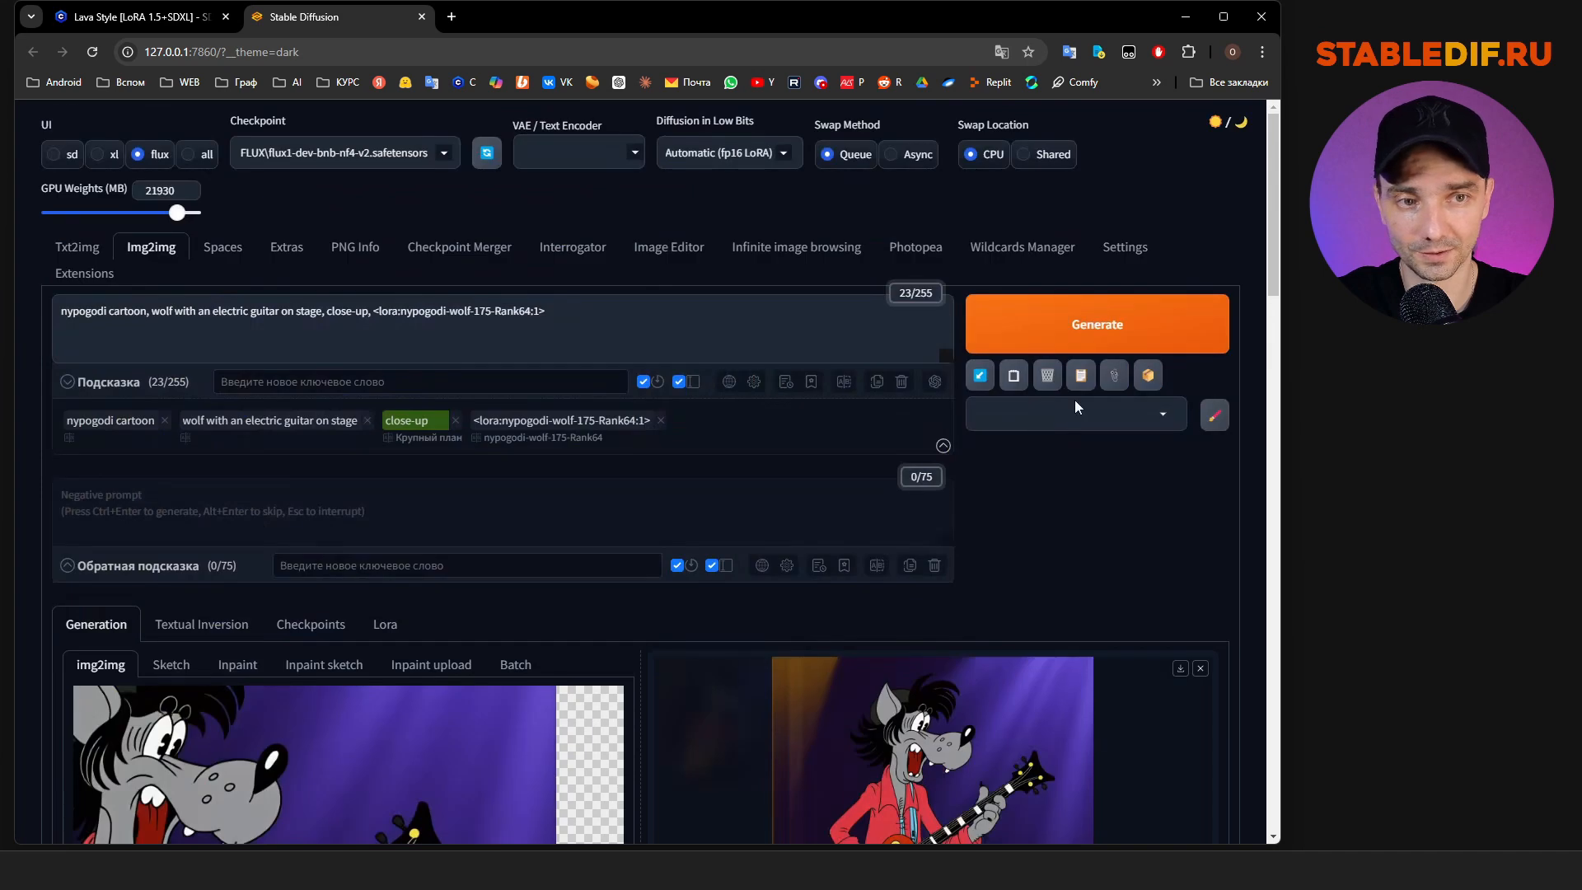
left_click(1094, 324)
Inspect the upscaled wolf image at full size and look over its generation details
scroll(1108, 655, "down", 2)
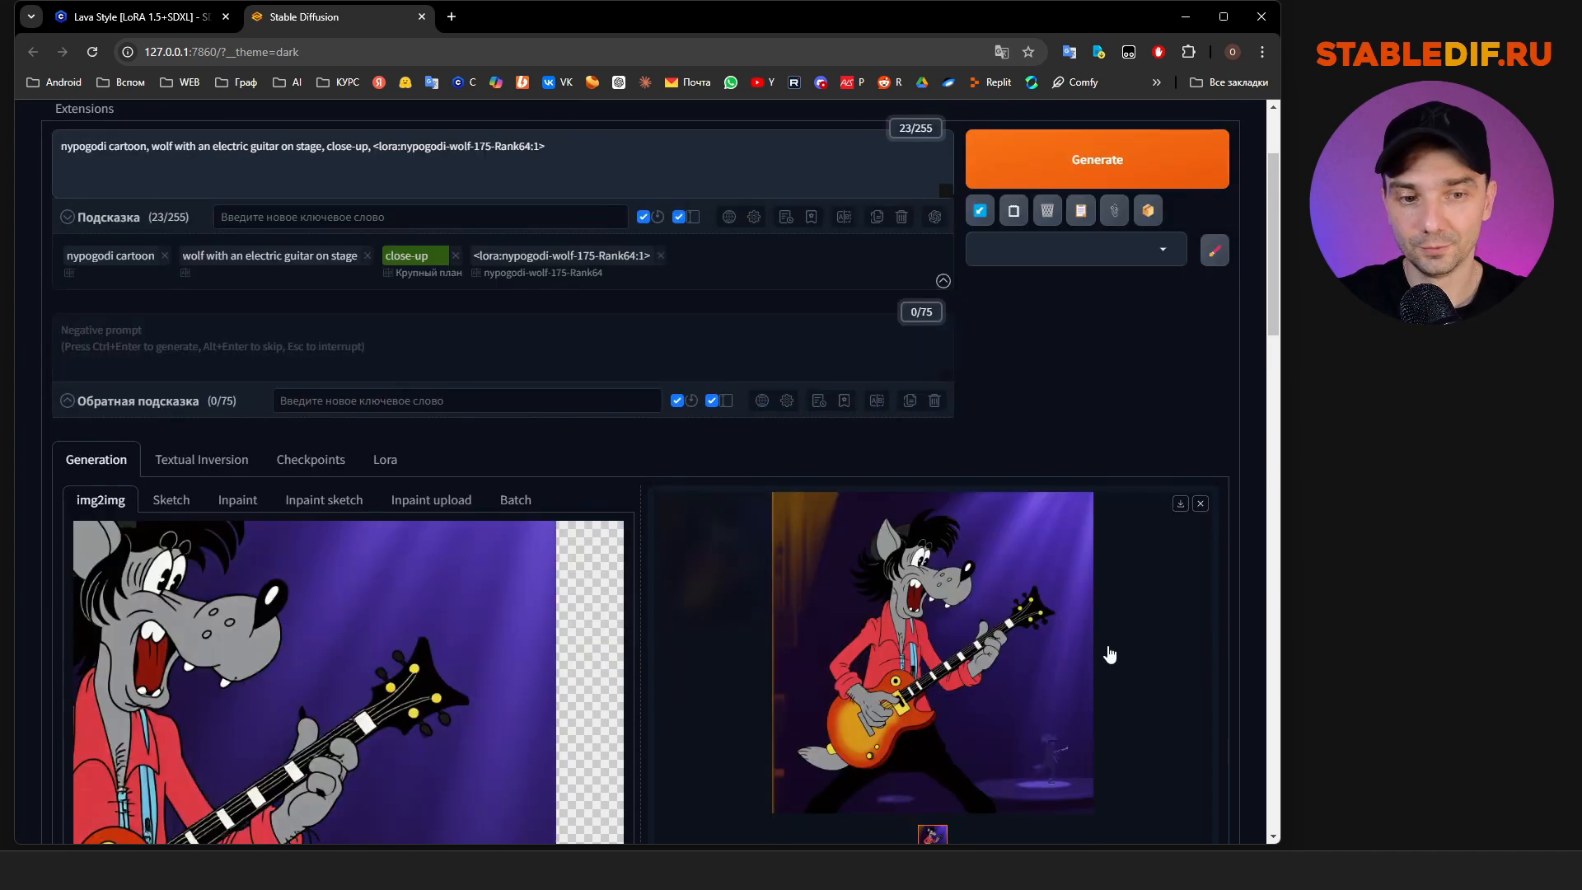
left_click(941, 607)
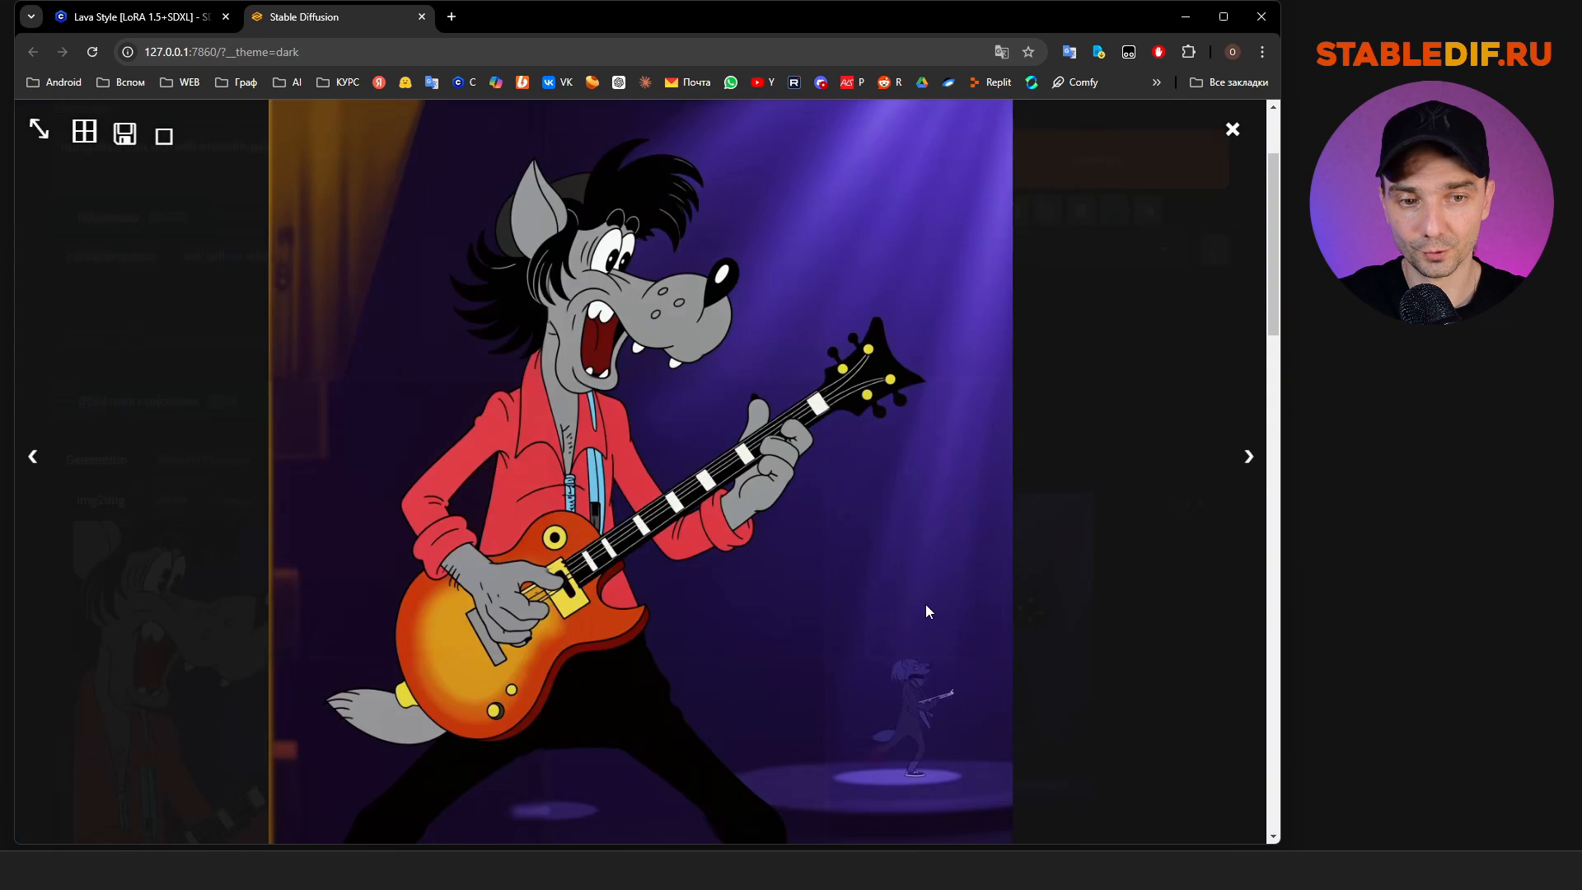
left_click(39, 130)
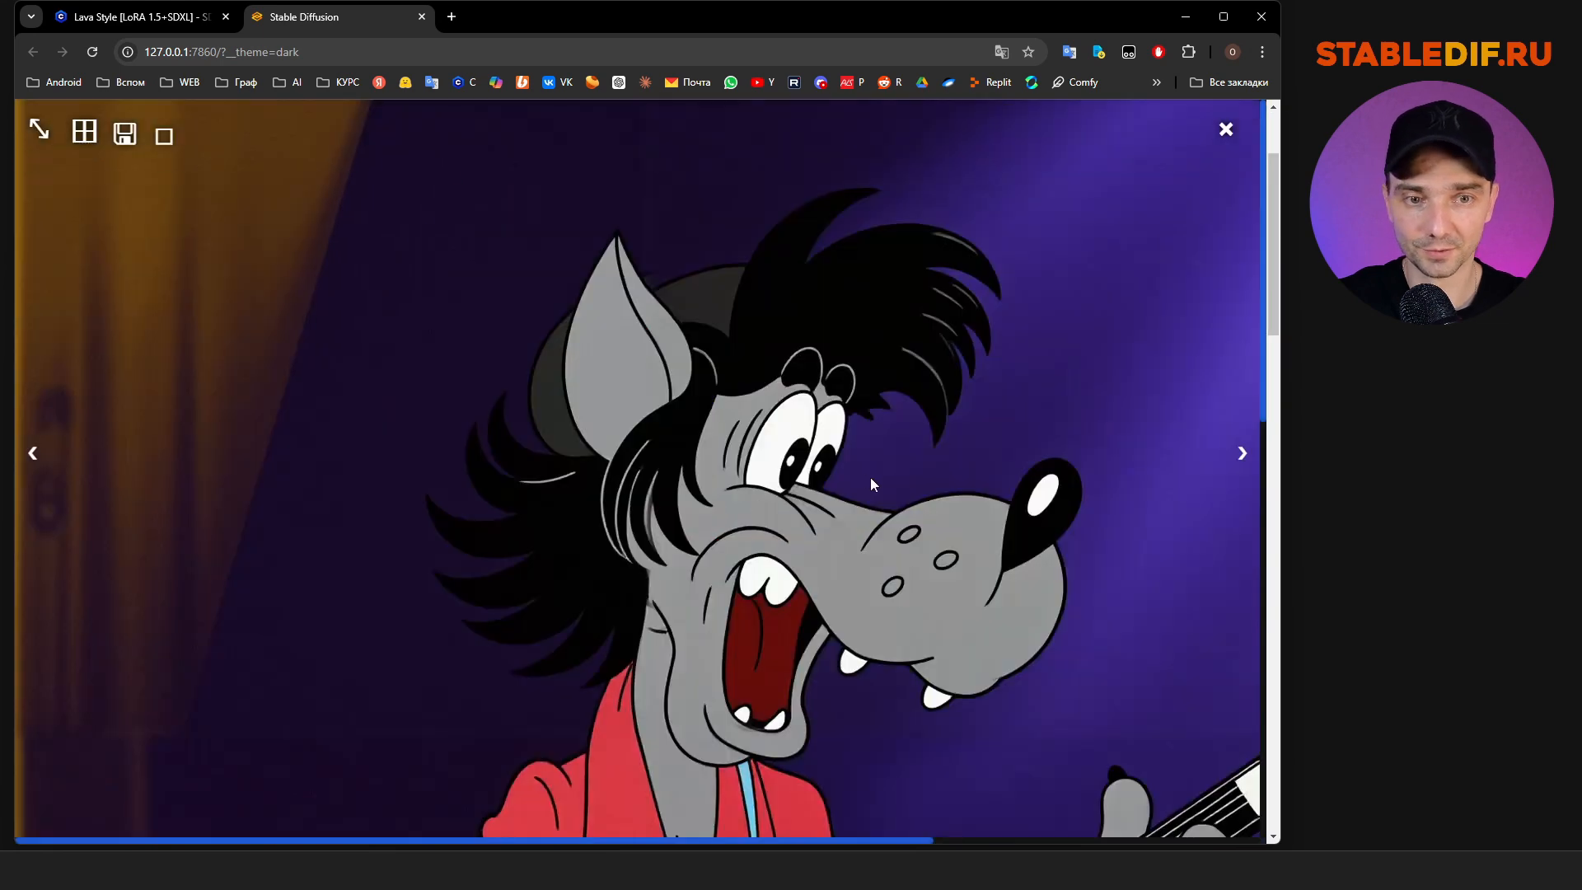
scroll(902, 451, "down", 1)
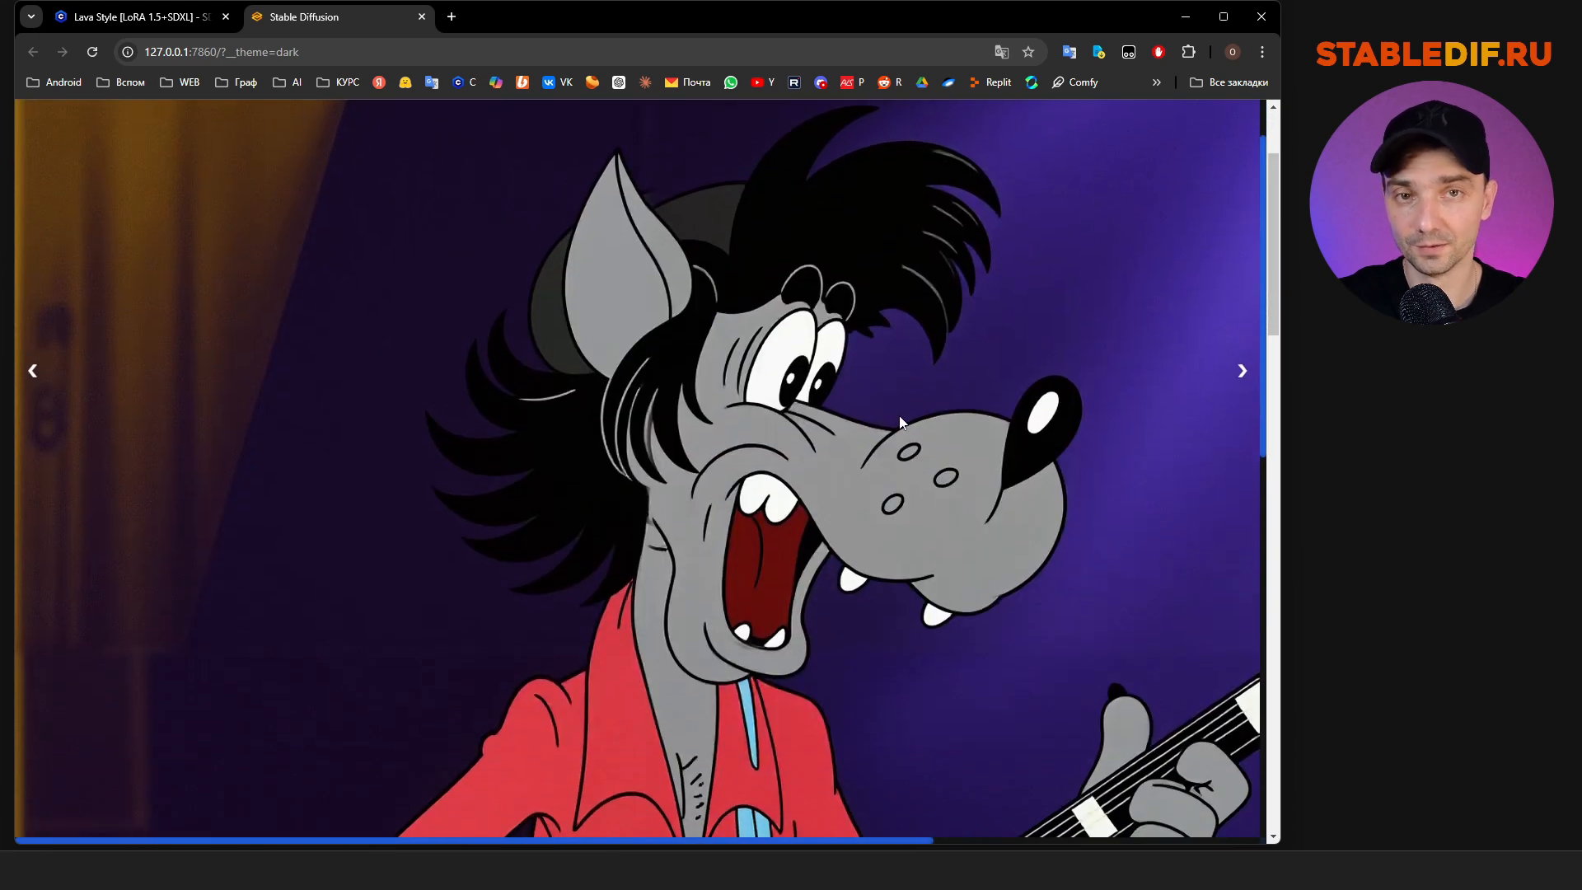
left_click(820, 512)
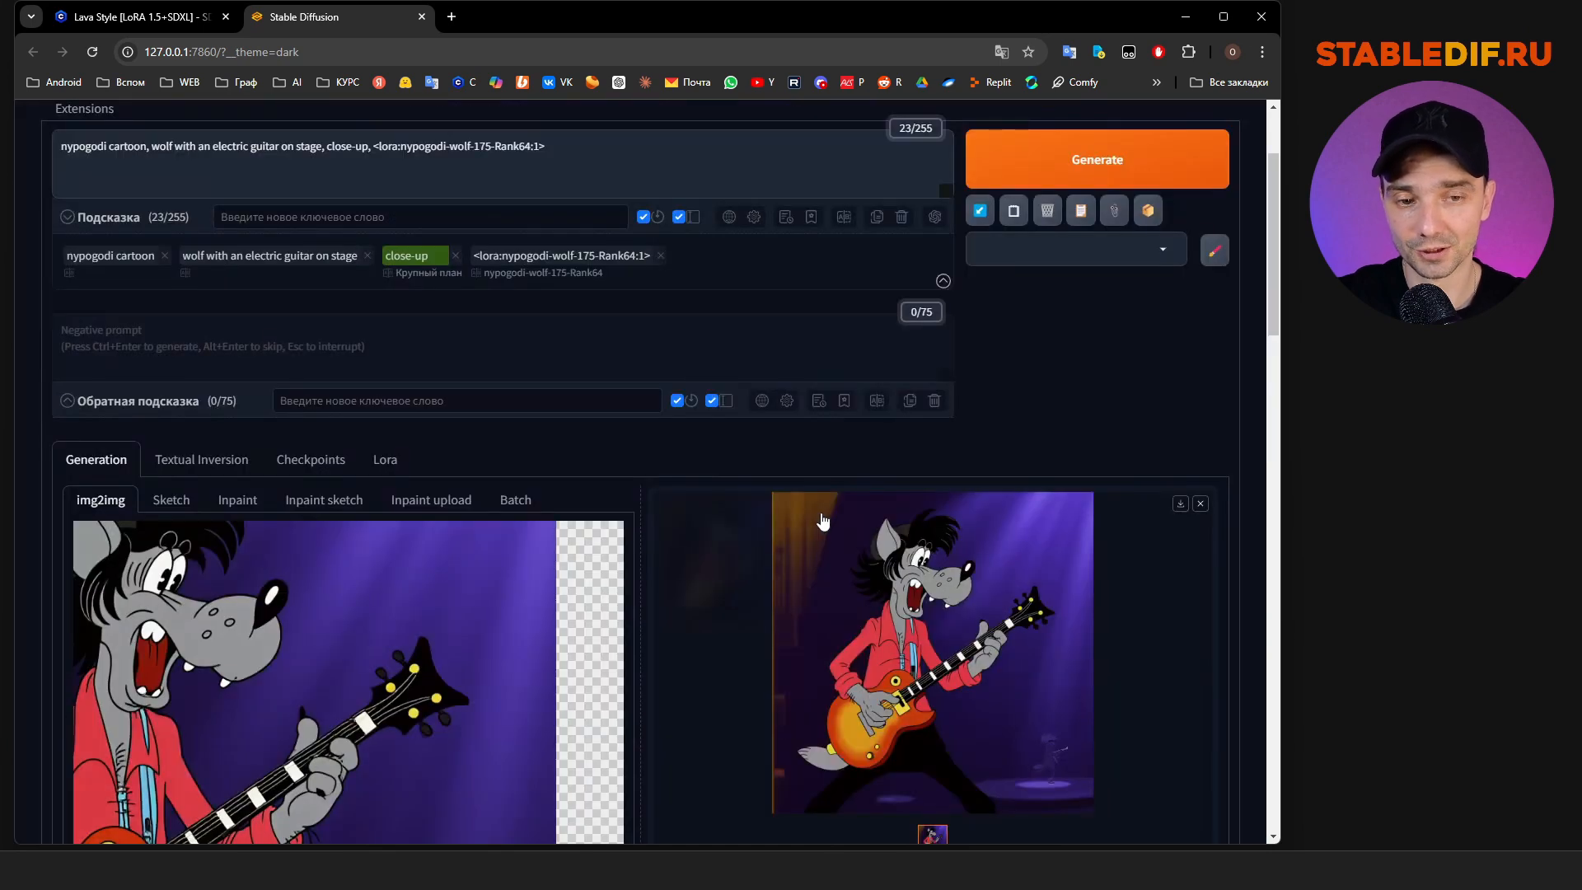
scroll(956, 524, "down", 2)
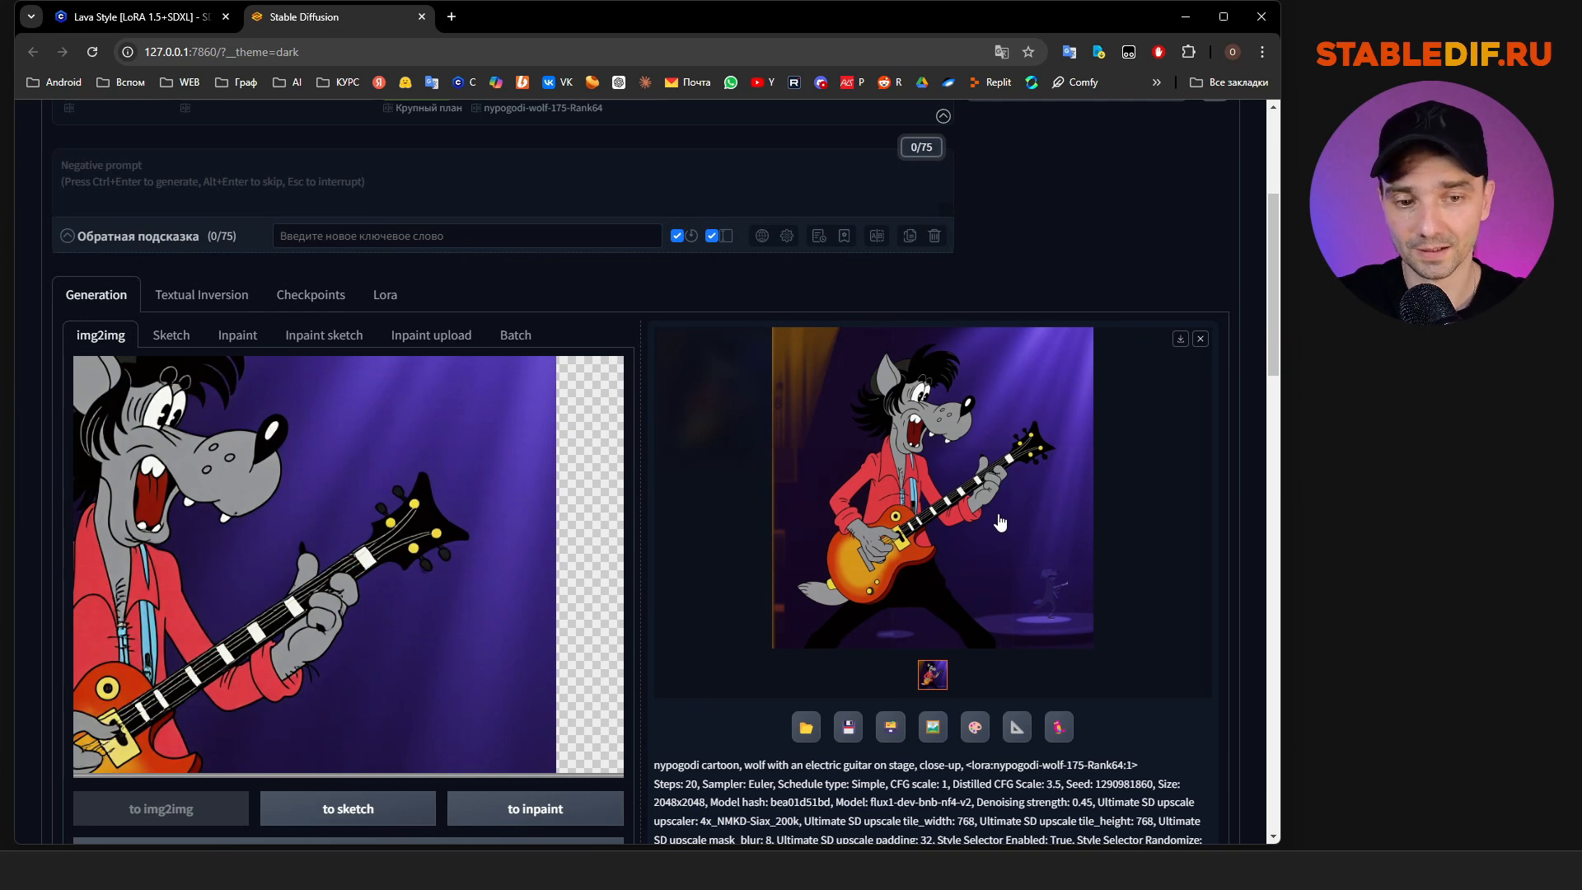
Check the system memory usage in the generation details of the upscaled wolf image
scroll(1001, 523, "down", 3)
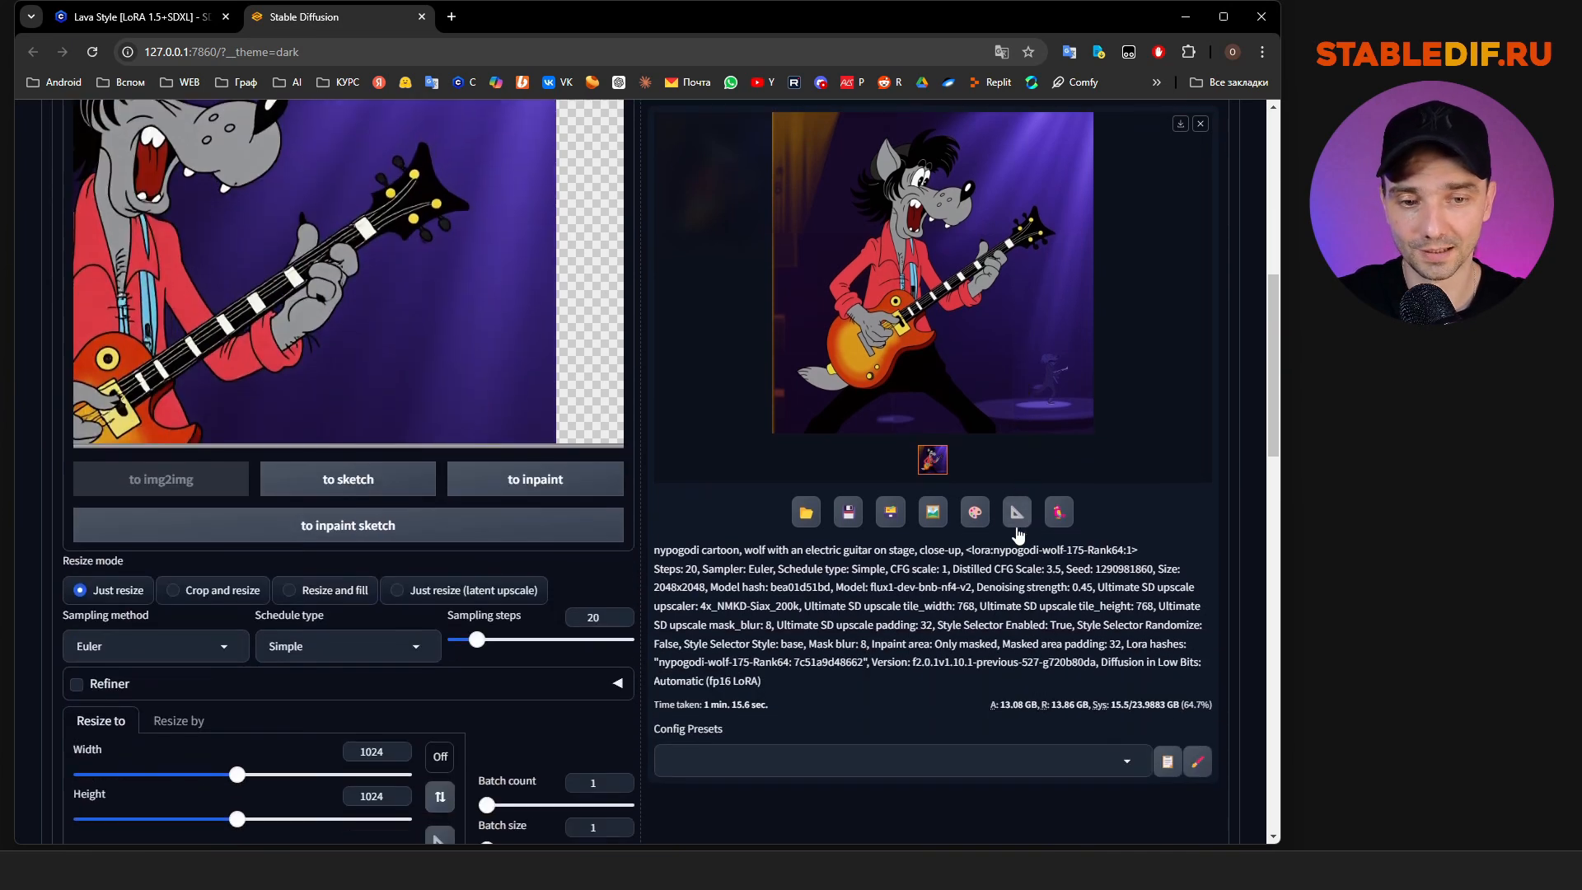
double_click(1114, 705)
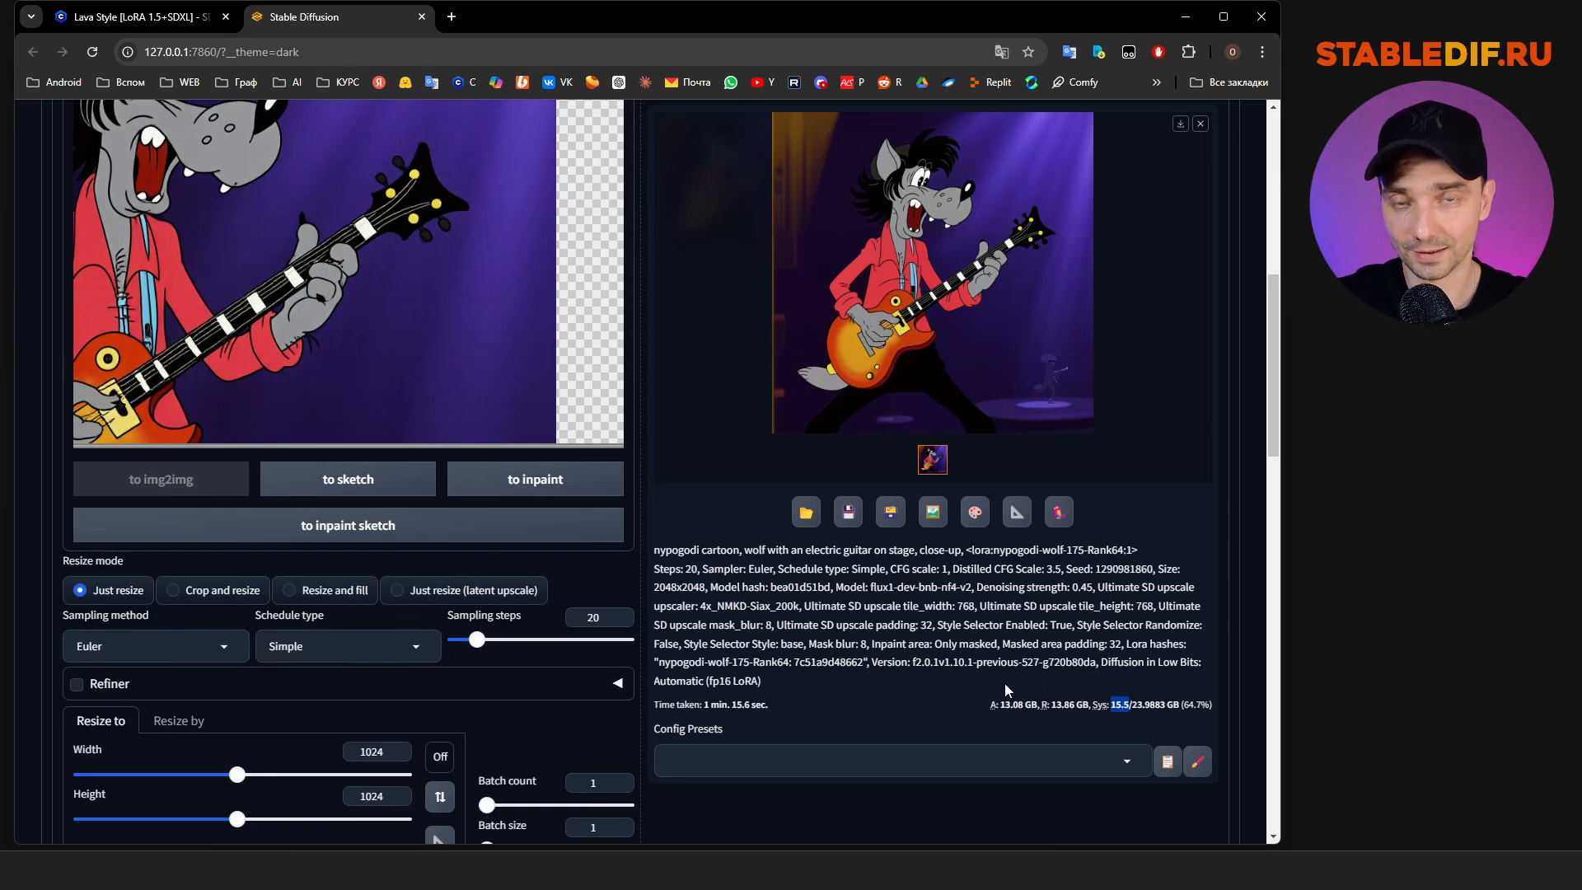
Preview the Hires. fix options in txt2img, disable Hires. fix again and return to img2img
scroll(1005, 684, "up", 7)
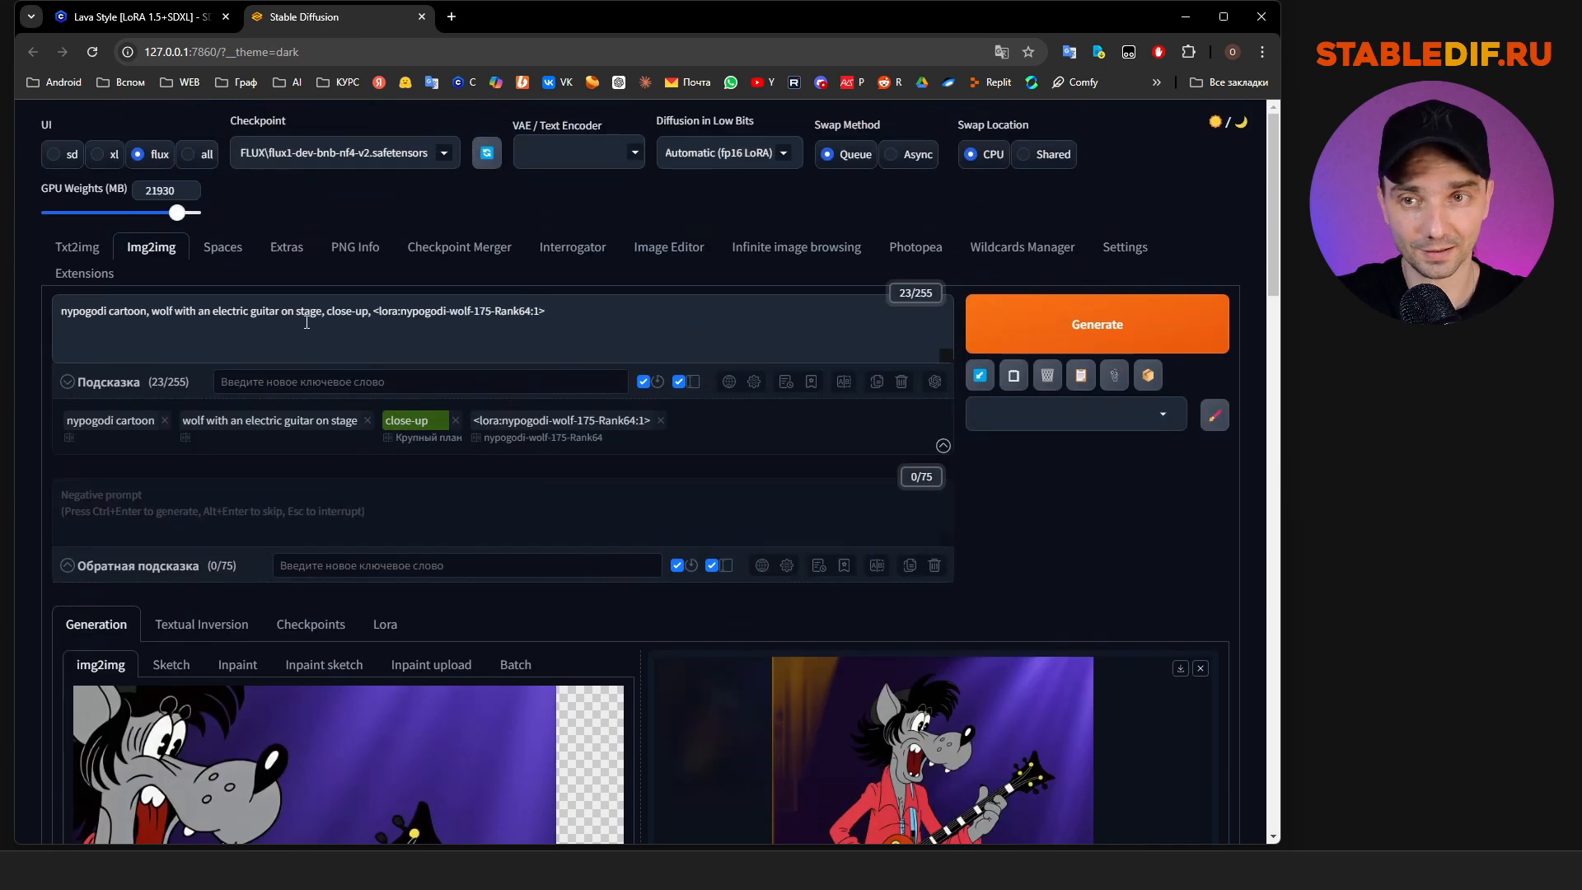
left_click(78, 249)
scroll(336, 434, "down", 4)
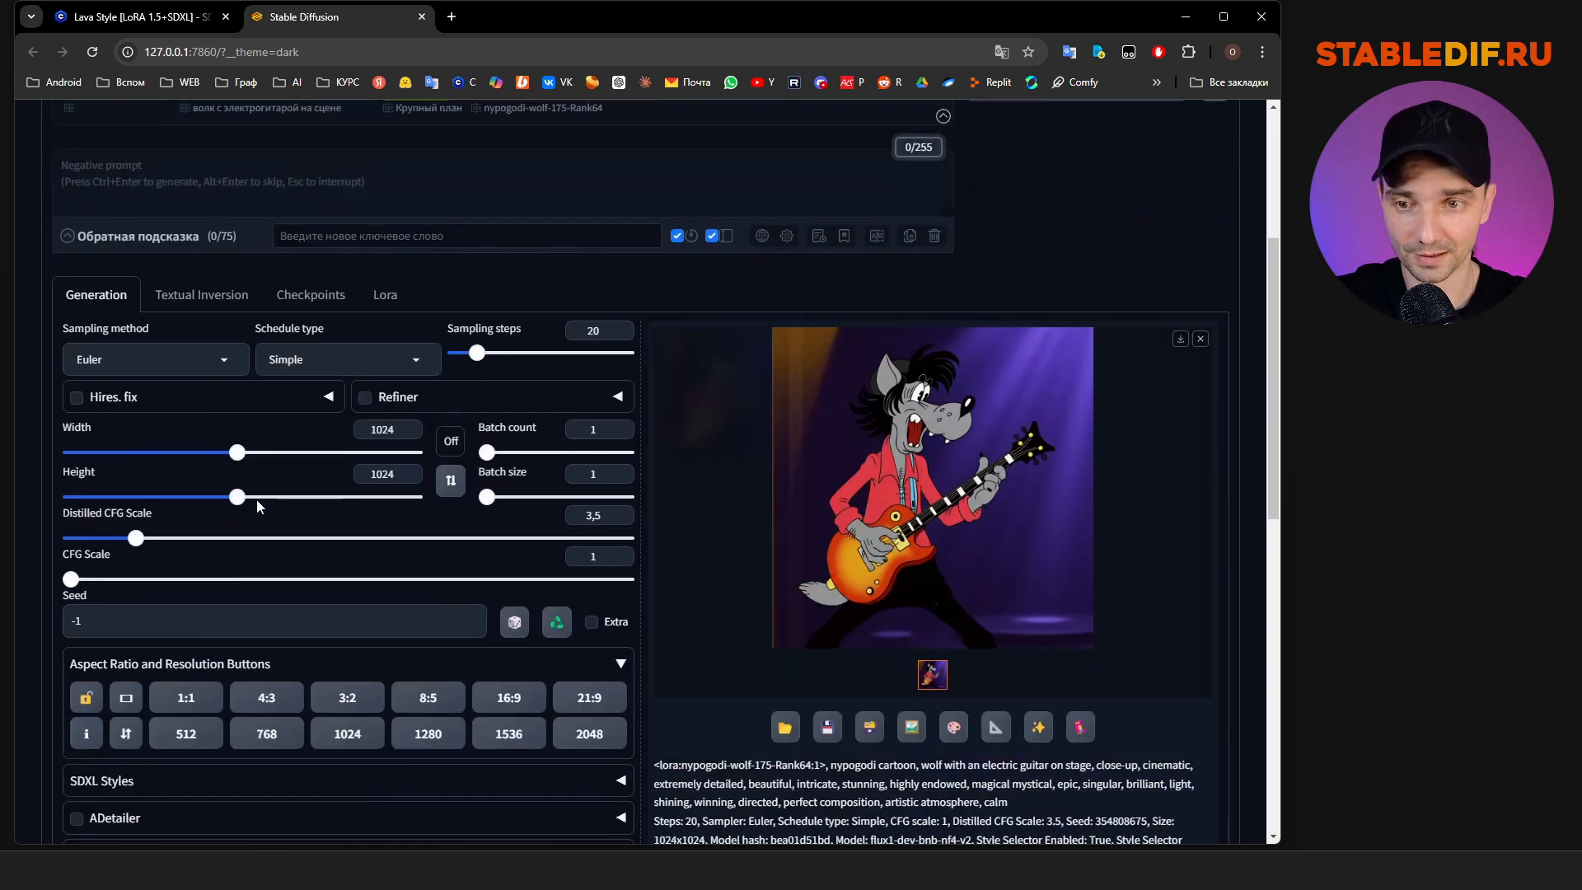
left_click(106, 402)
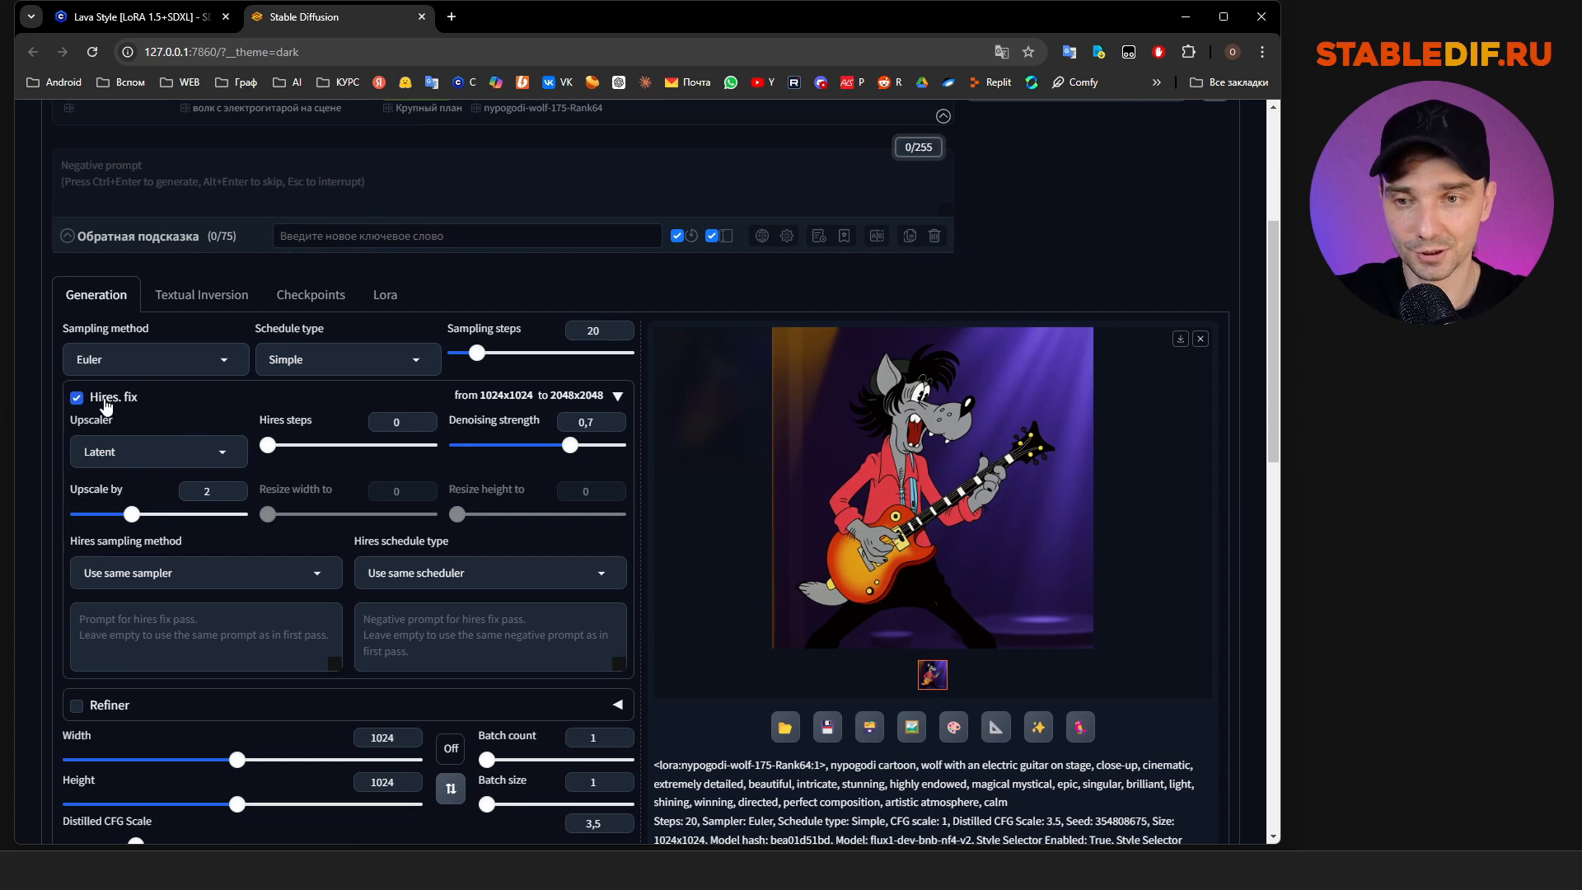
left_click(106, 401)
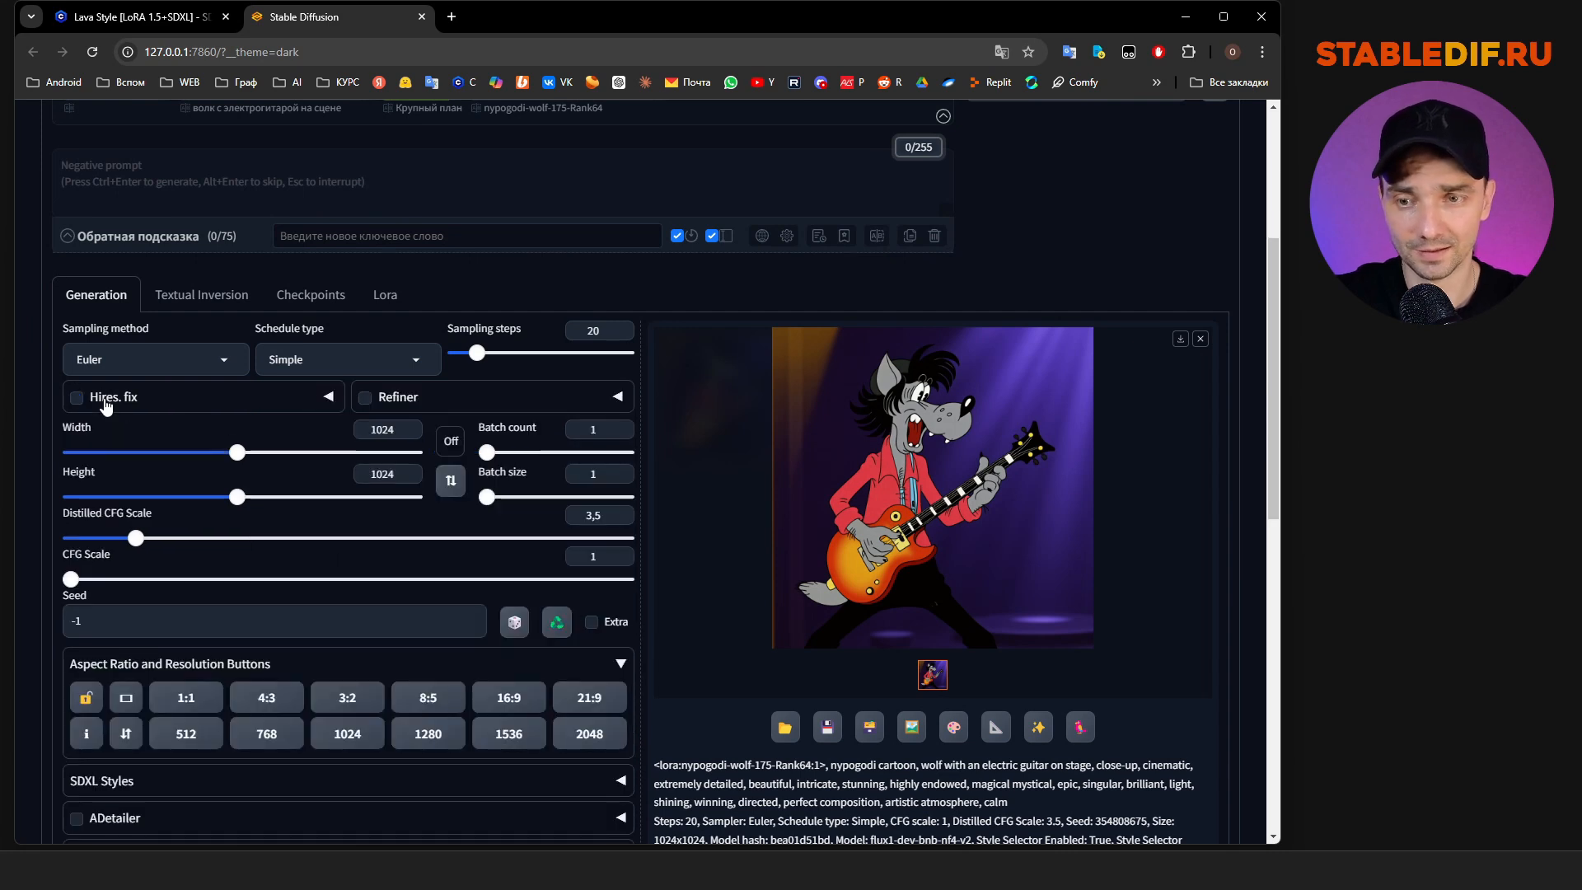
scroll(205, 437, "up", 4)
left_click(157, 249)
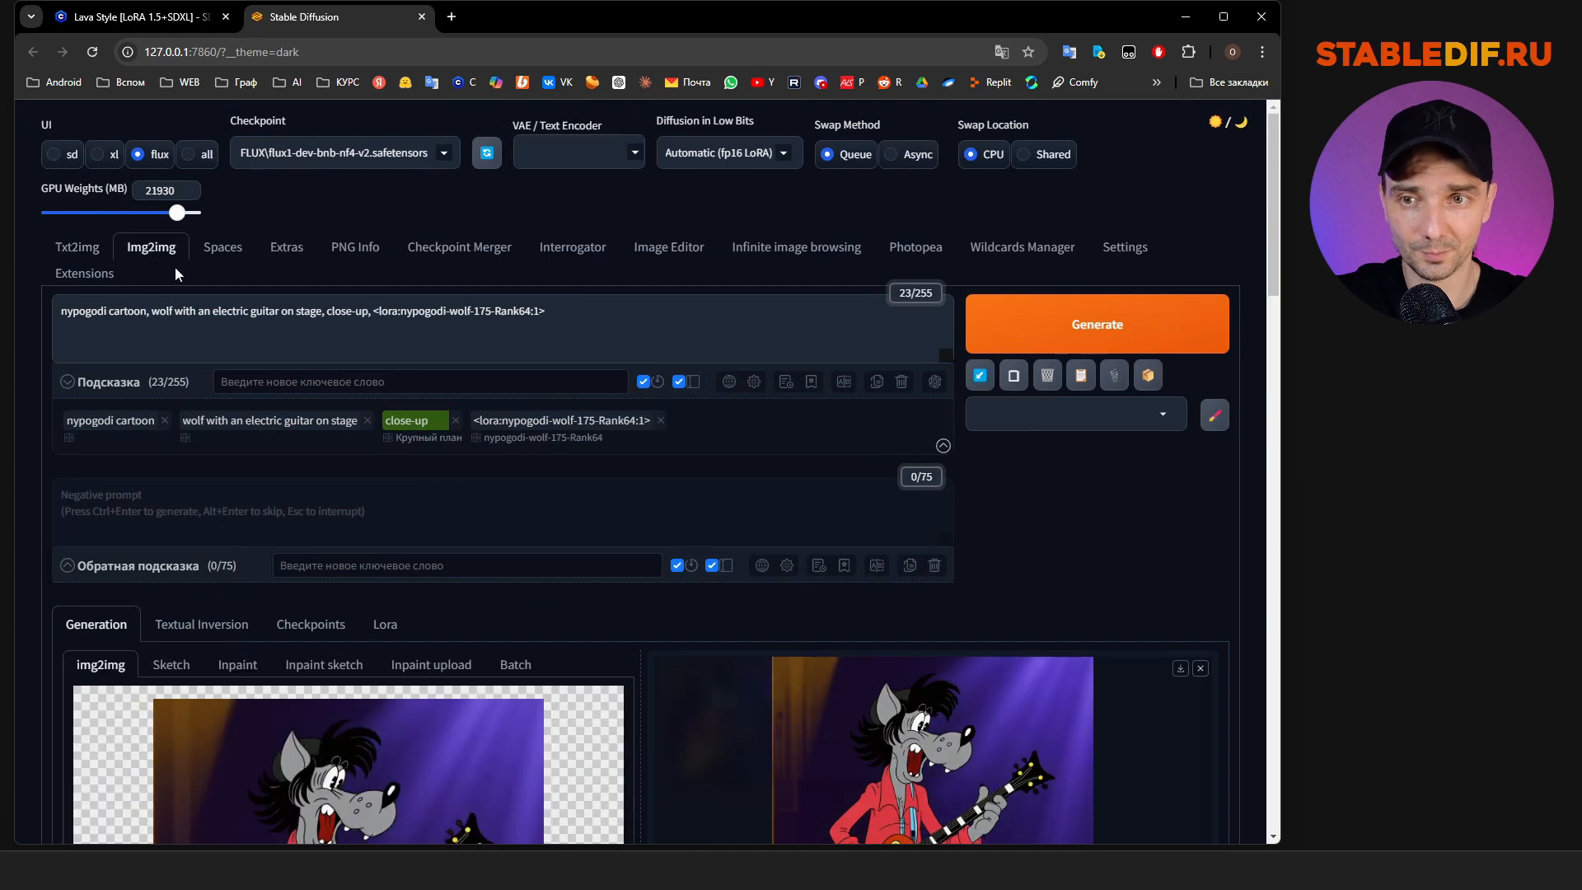
View the Resize by scale option for the img2img source image and switch back to Resize to
scroll(461, 426, "down", 10)
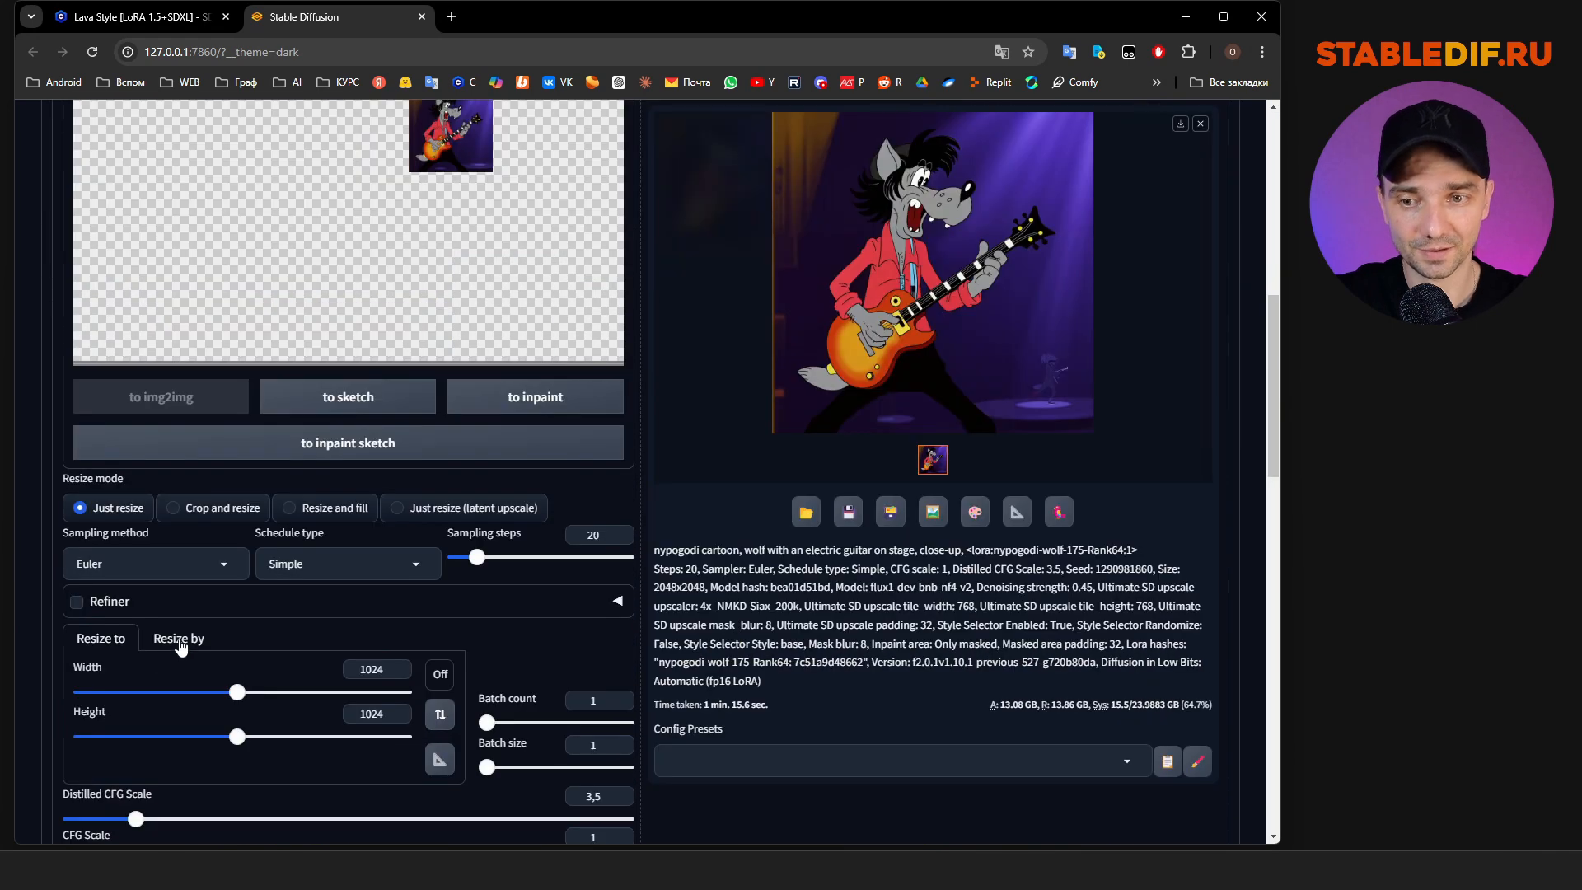
left_click(178, 639)
double_click(411, 668)
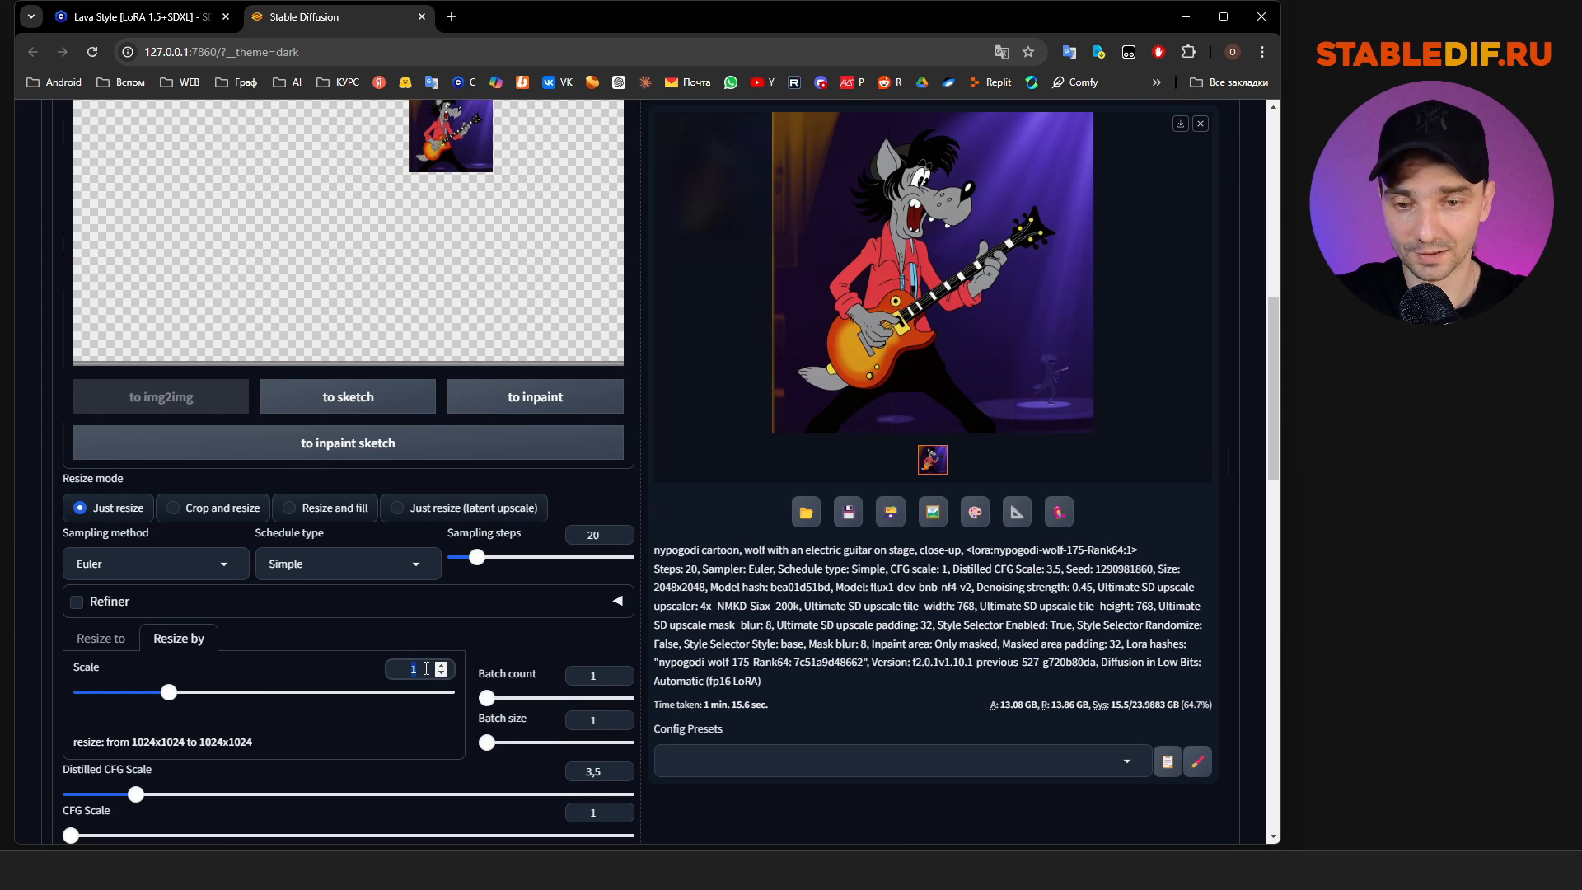
left_click(97, 641)
Review the Ultimate SD upscale script settings and the time taken by the upscale generation
scroll(624, 610, "down", 15)
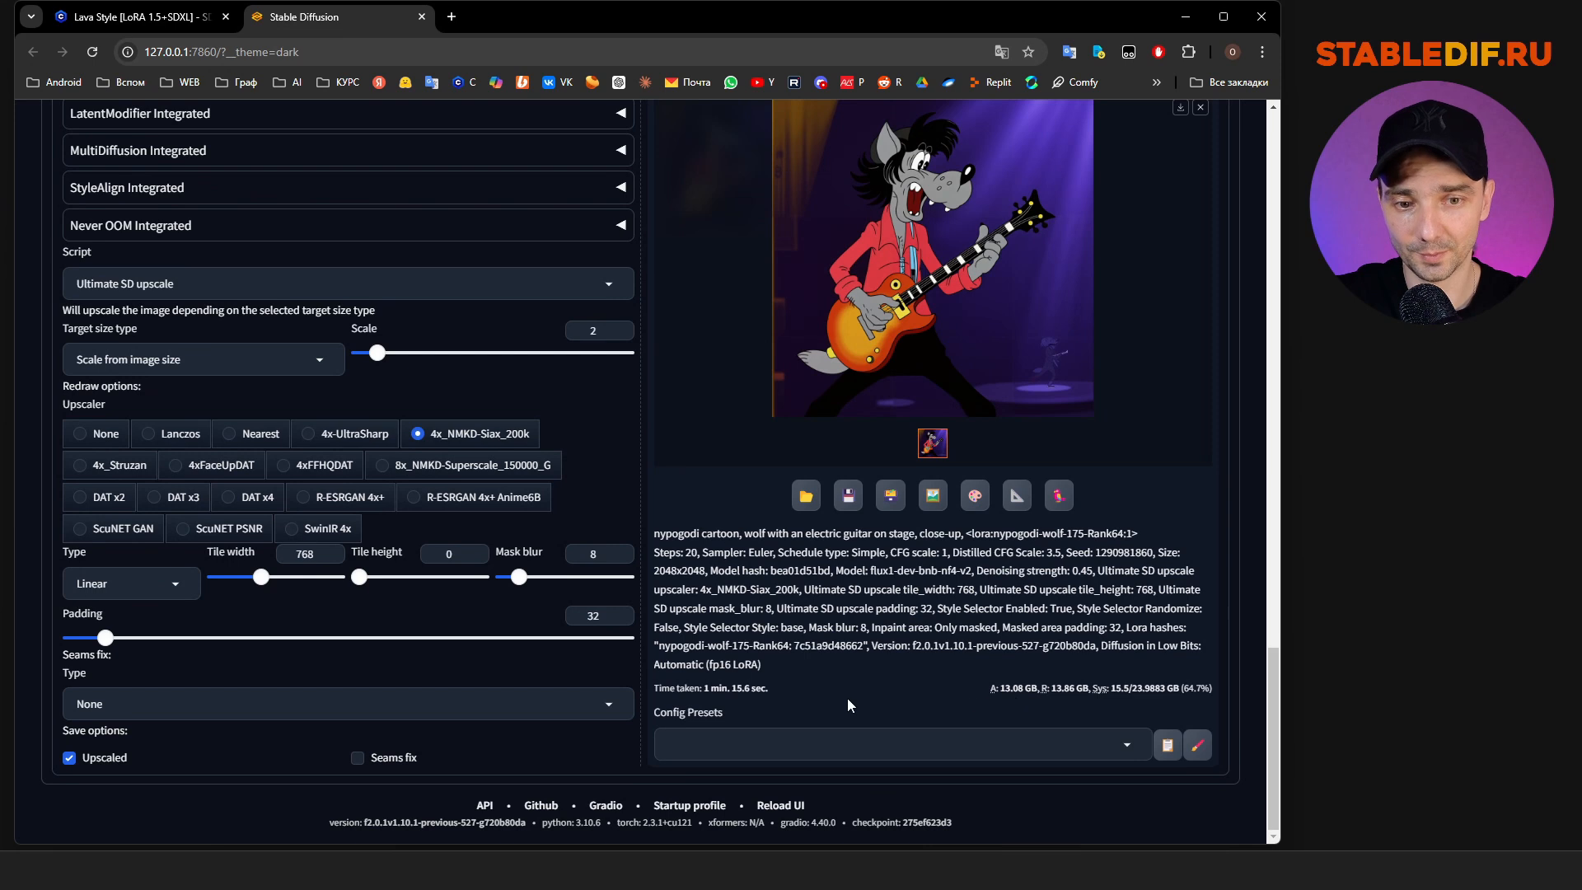
left_click_drag(704, 688, 747, 688)
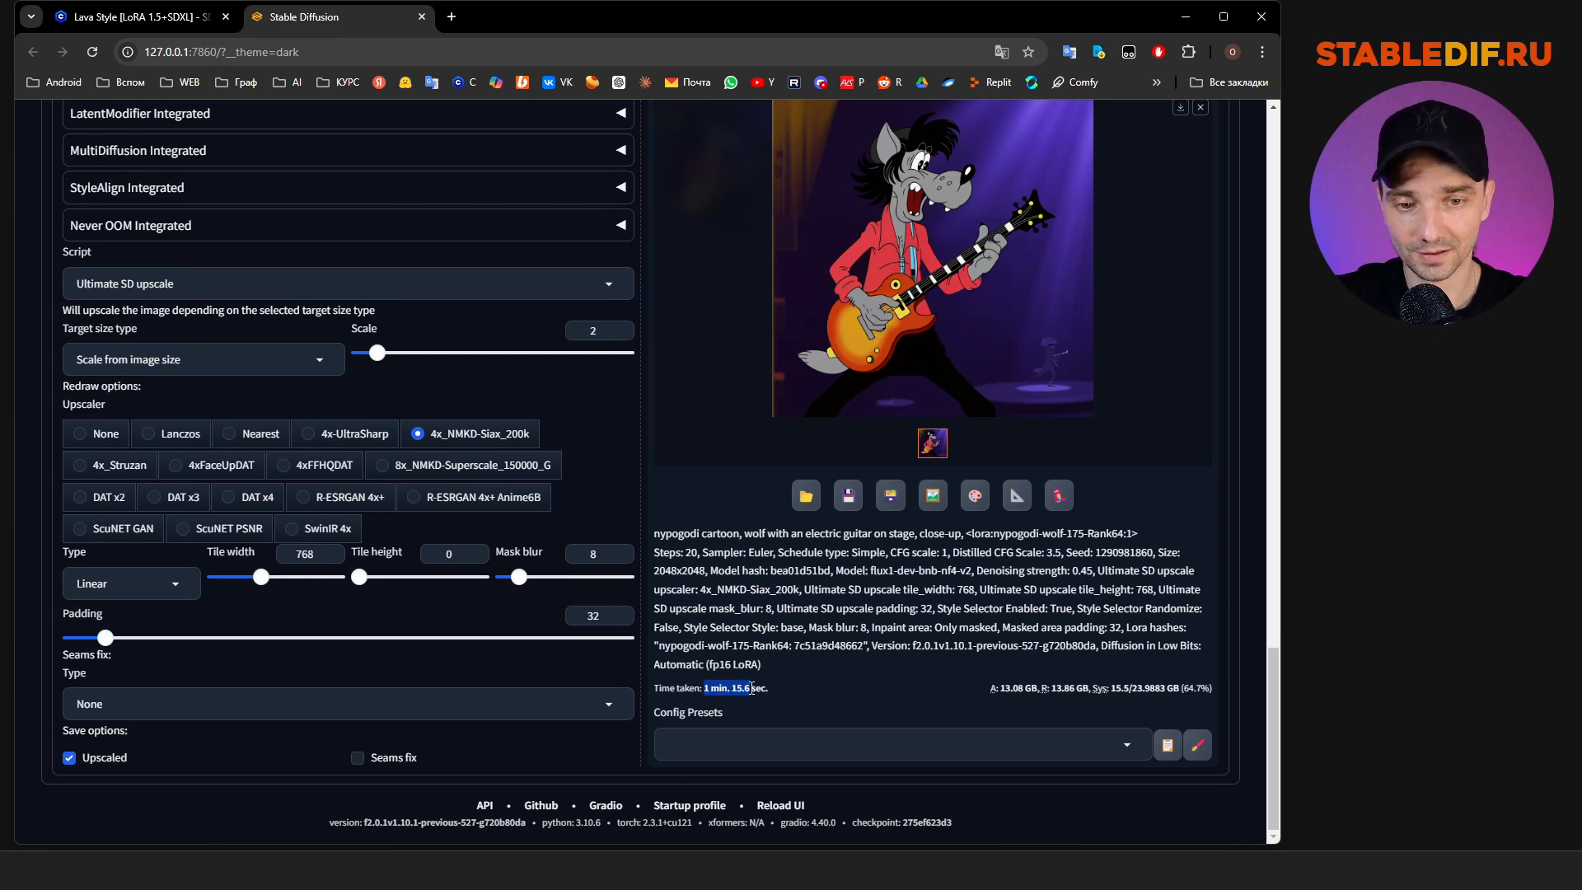
left_click(875, 686)
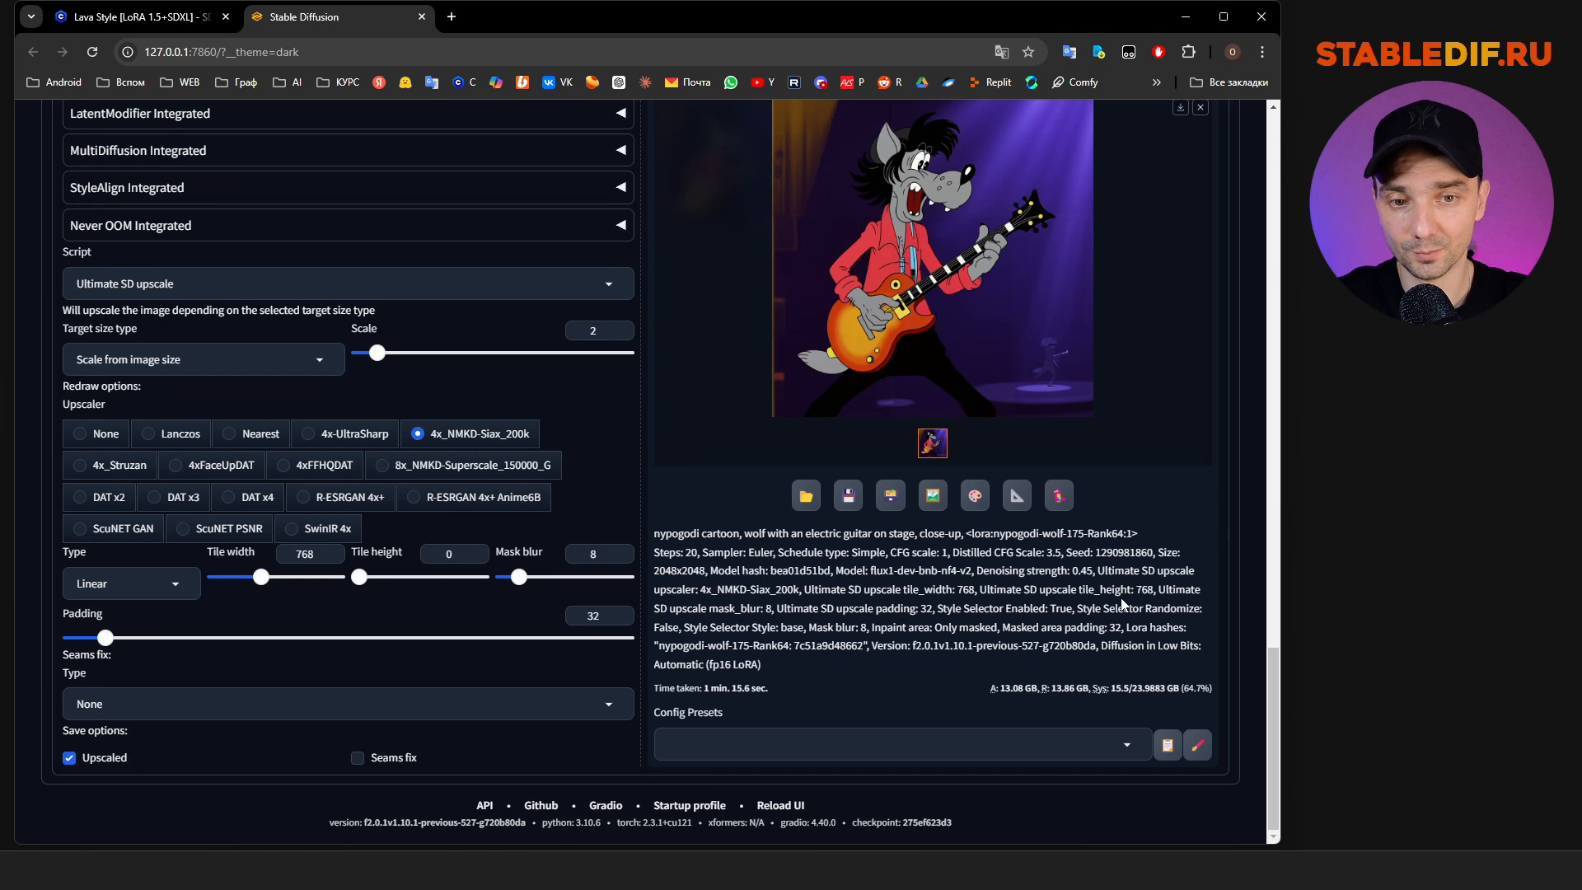
scroll(1124, 604, "up", 15)
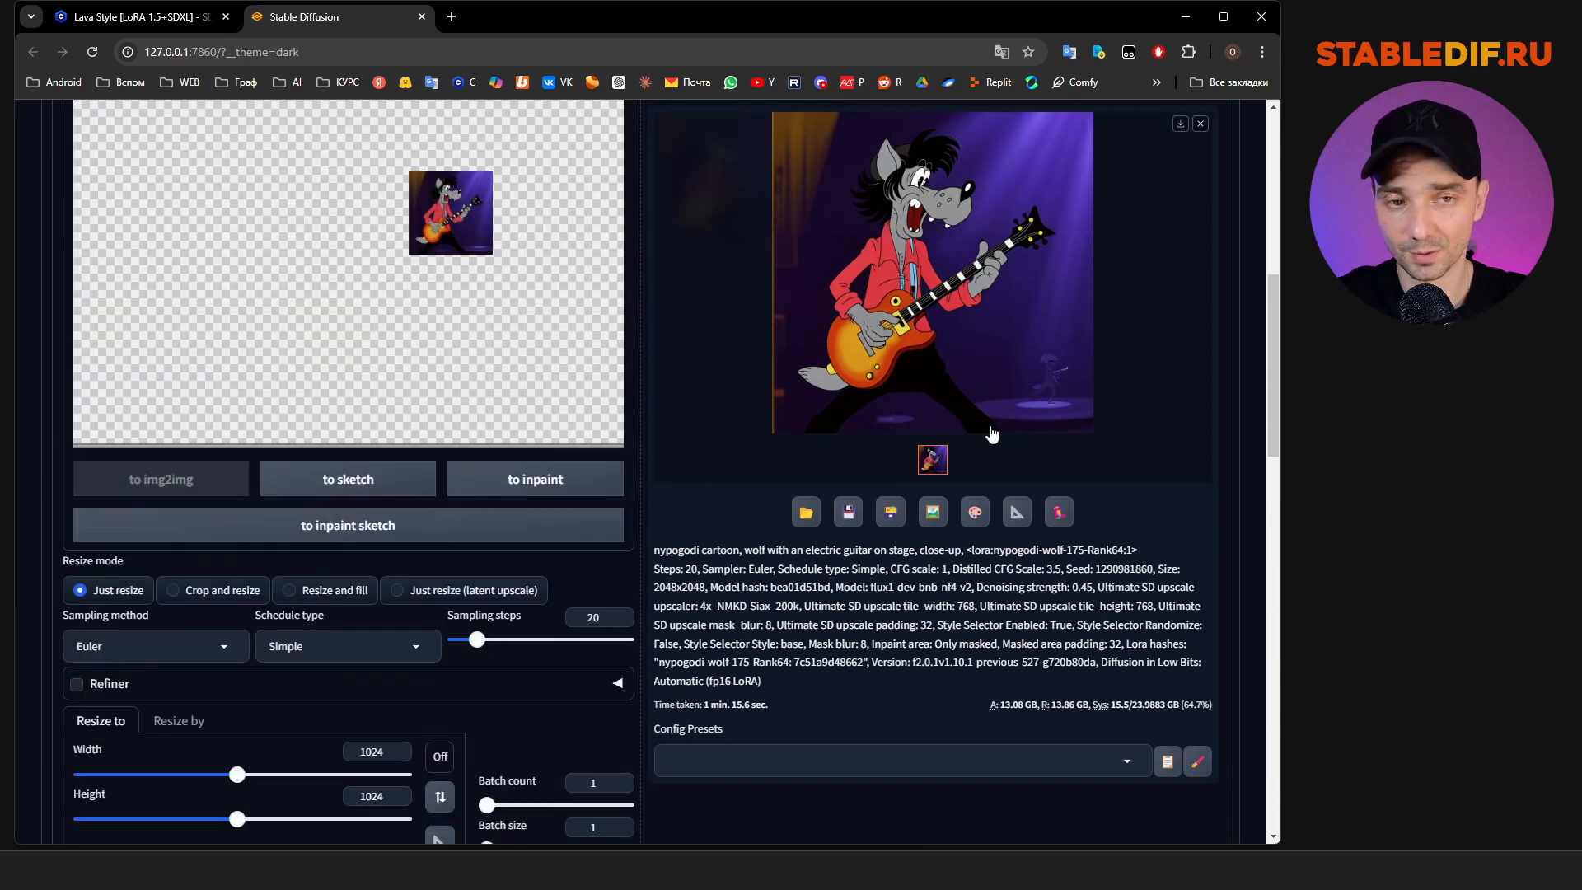
scroll(991, 434, "up", 6)
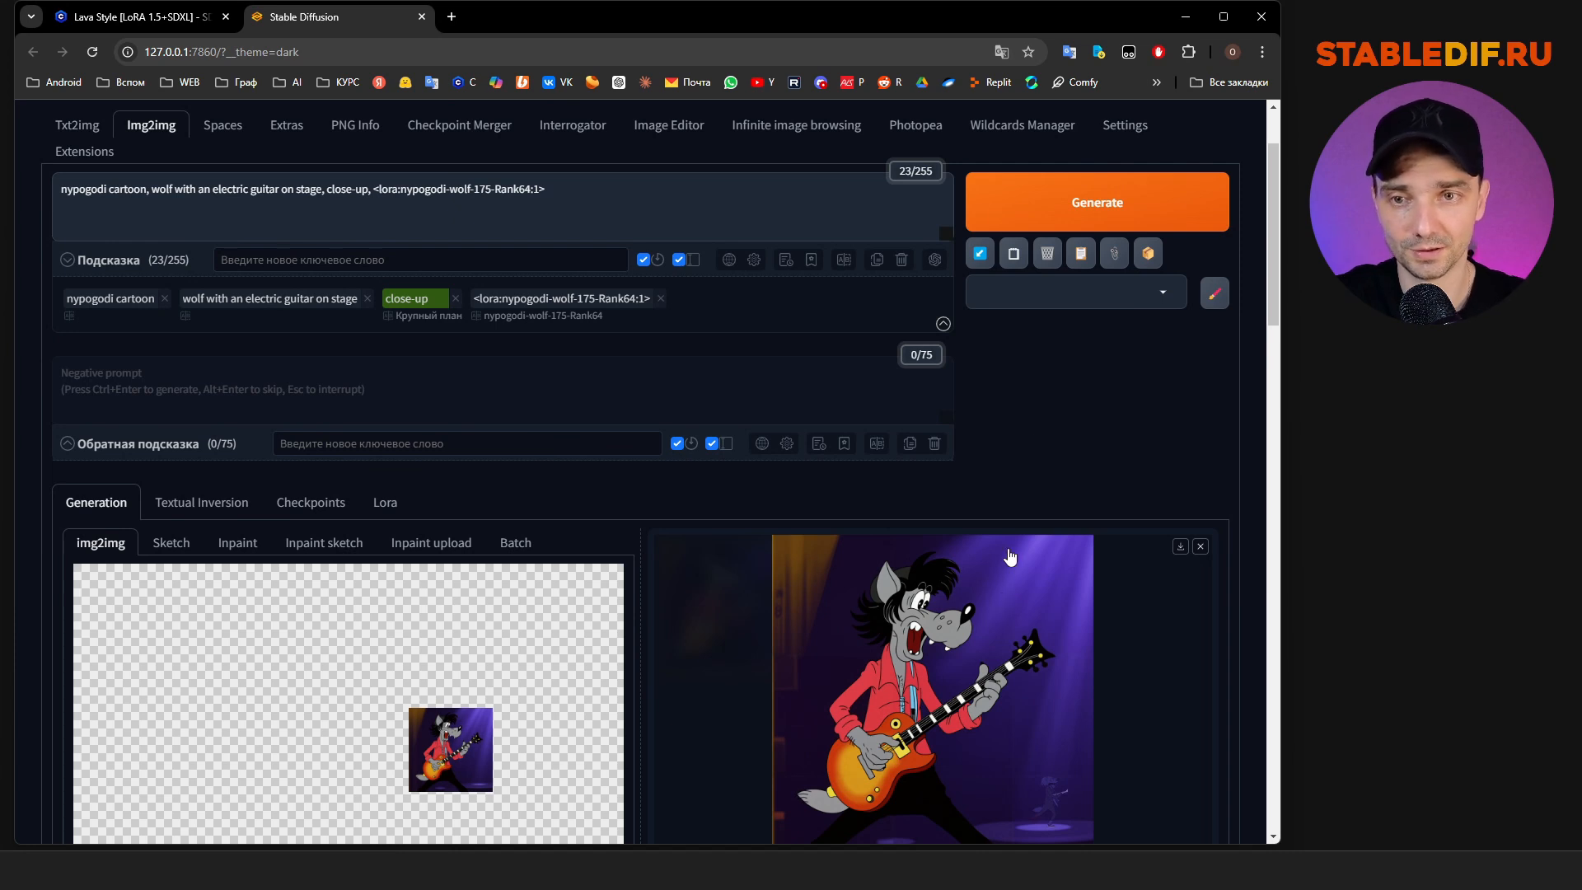
scroll(1006, 553, "down", 5)
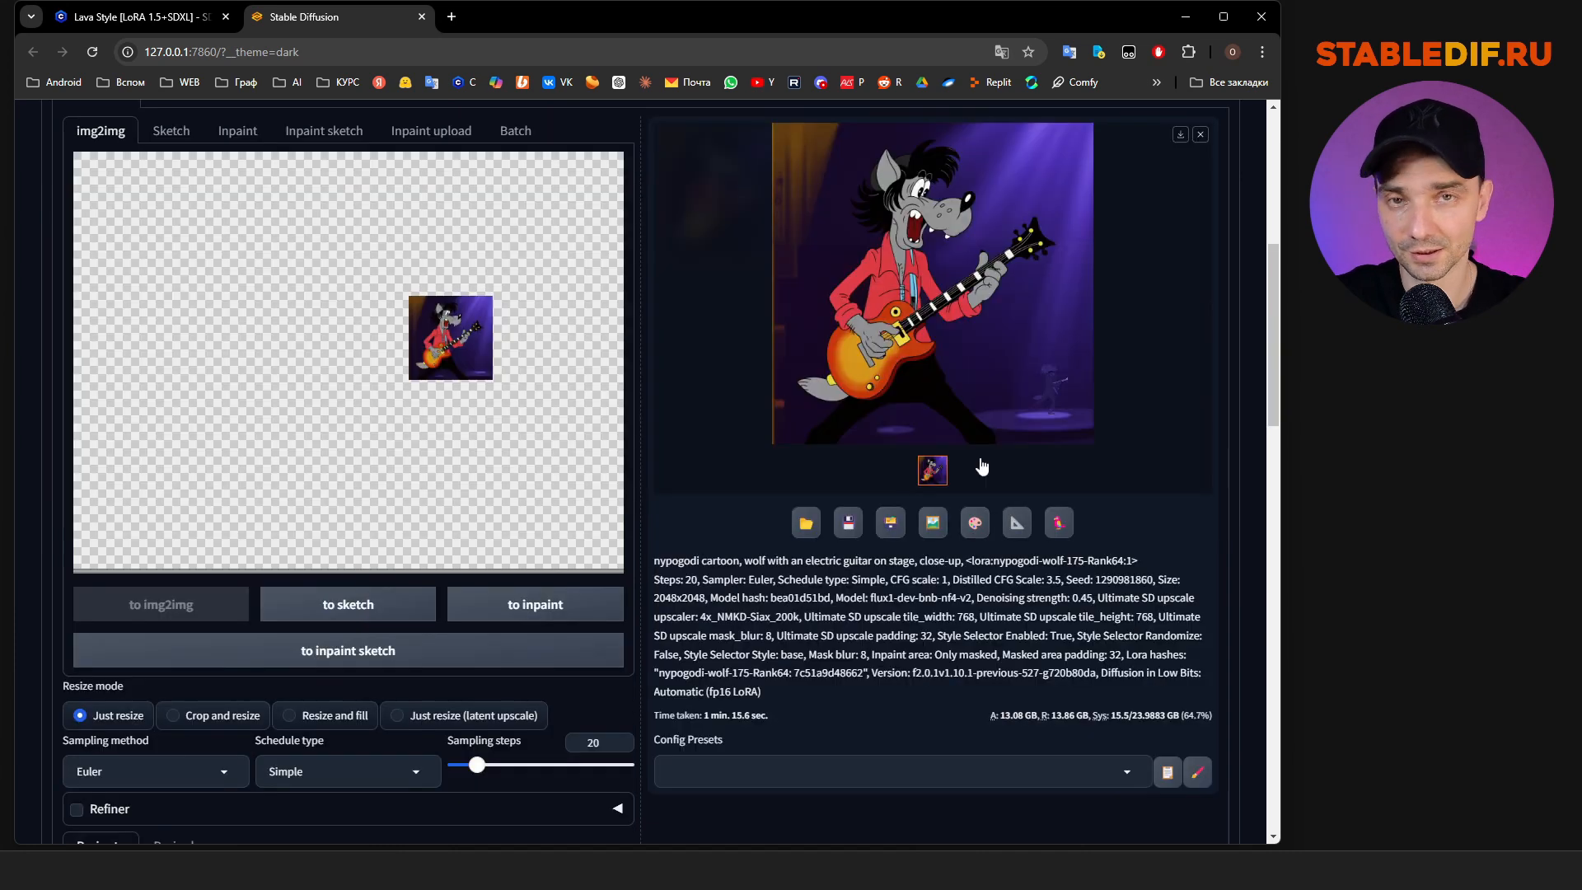
Send the upscaled wolf image to inpaint and view the mask over the guitar at enlarged size
left_click(977, 524)
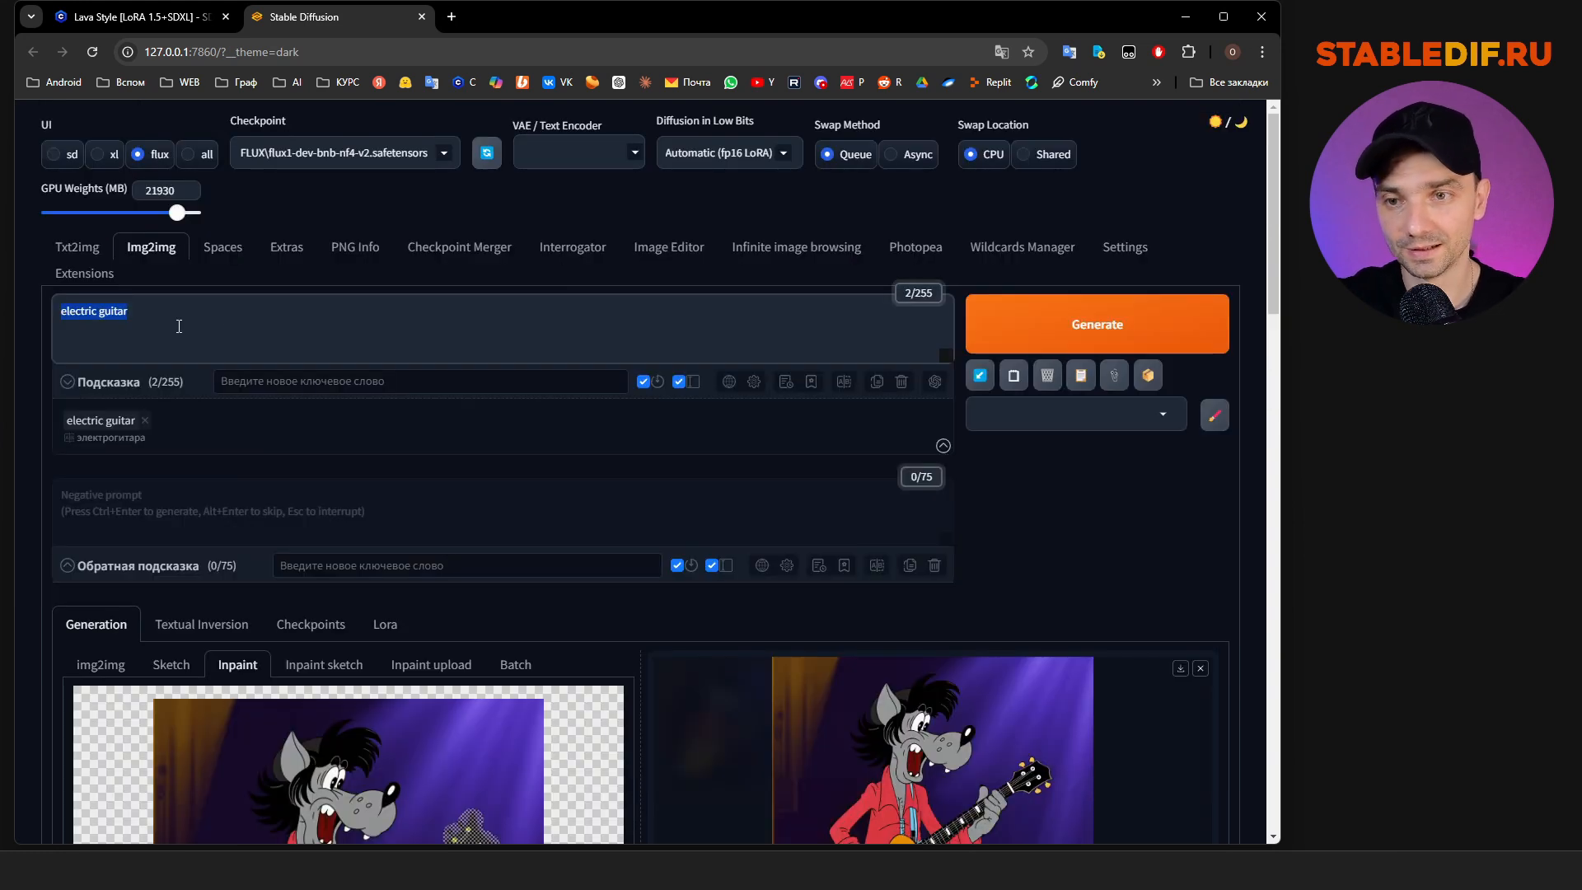
scroll(388, 371, "down", 4)
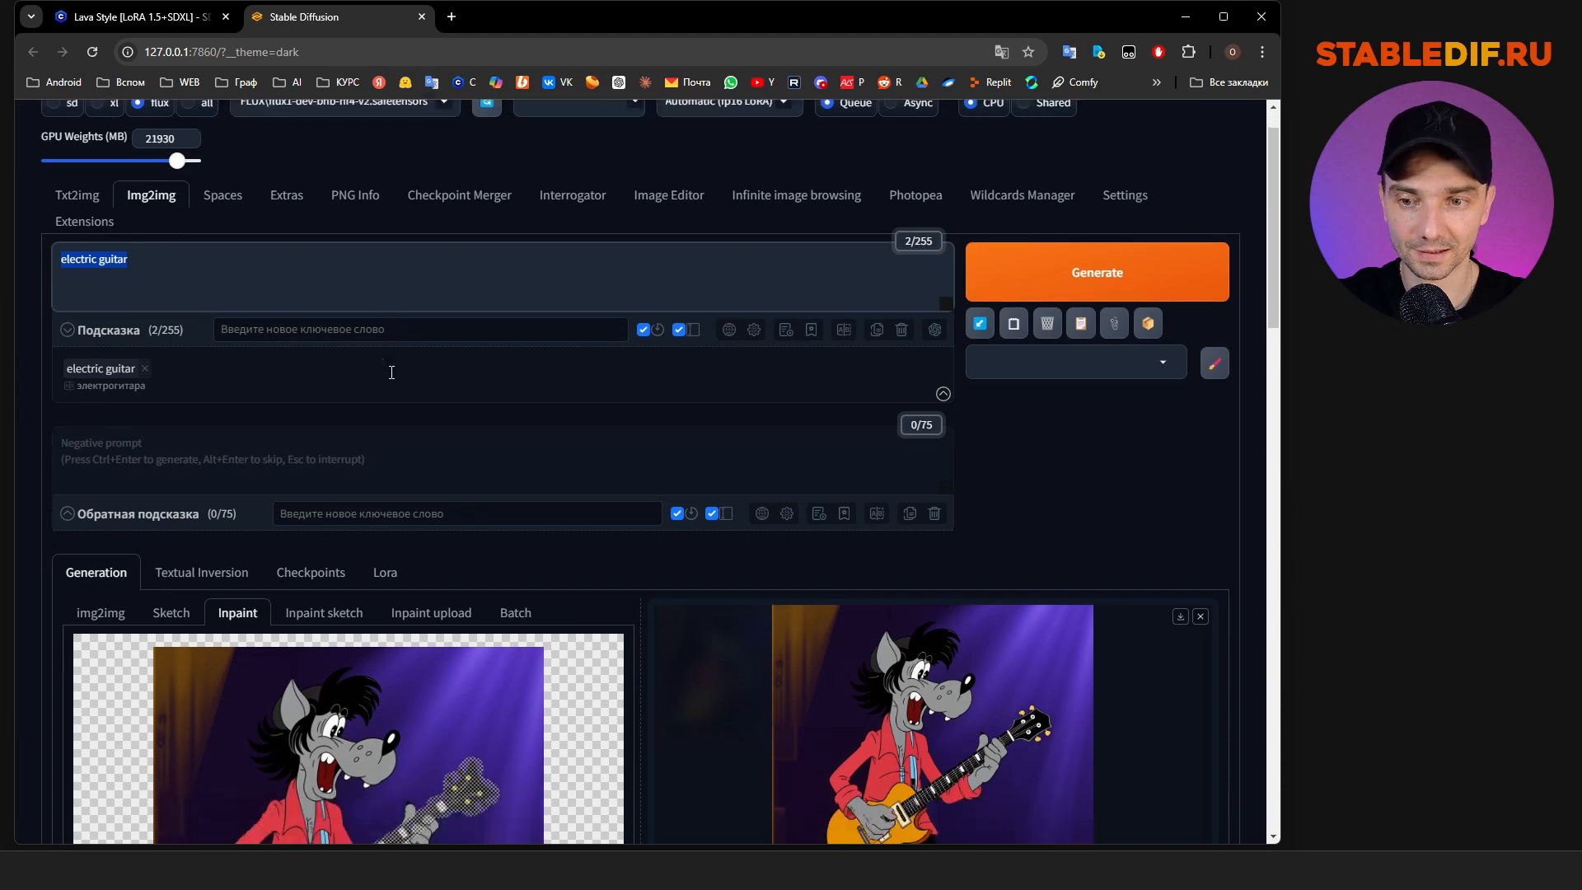
left_click(91, 370)
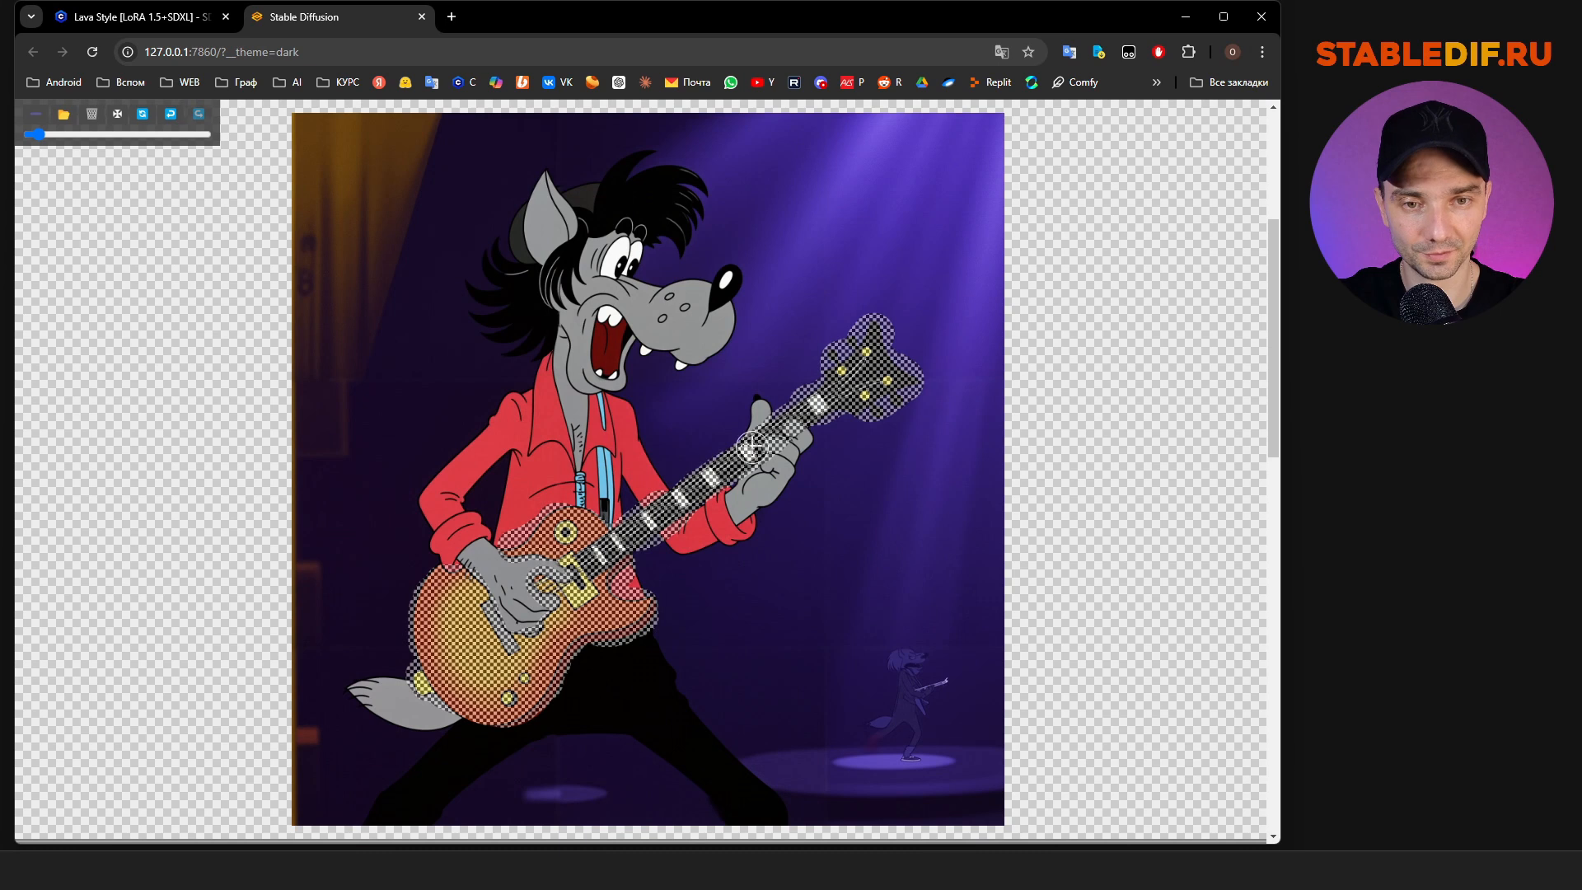
left_click(35, 115)
Review the inpaint settings down to denoising strength and inspect the inpainted guitar image at full size
scroll(773, 565, "down", 8)
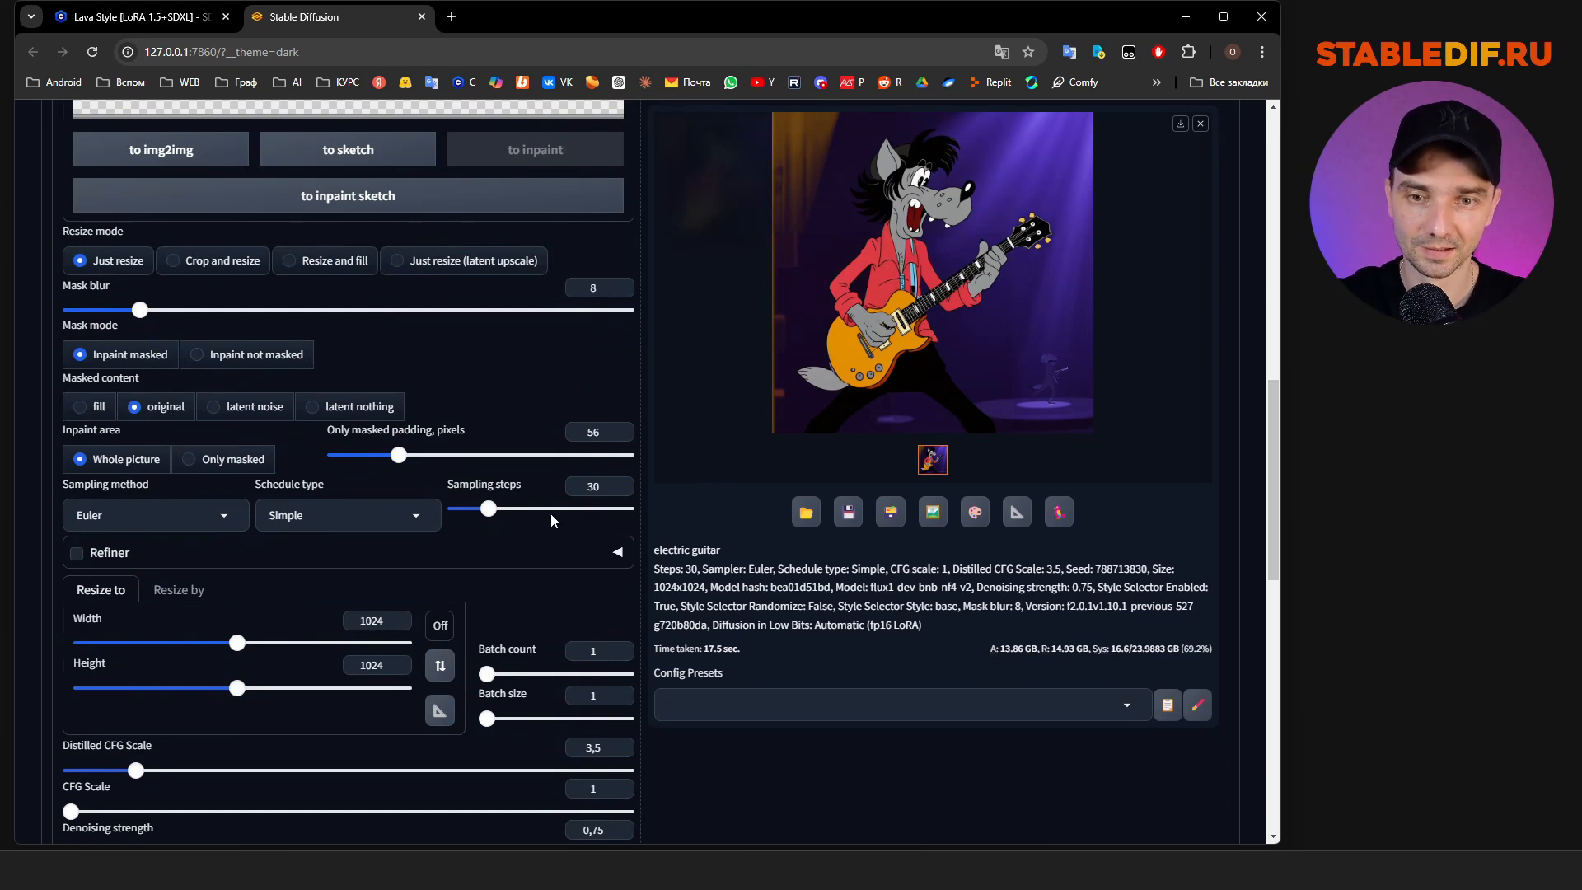
scroll(571, 605, "down", 1)
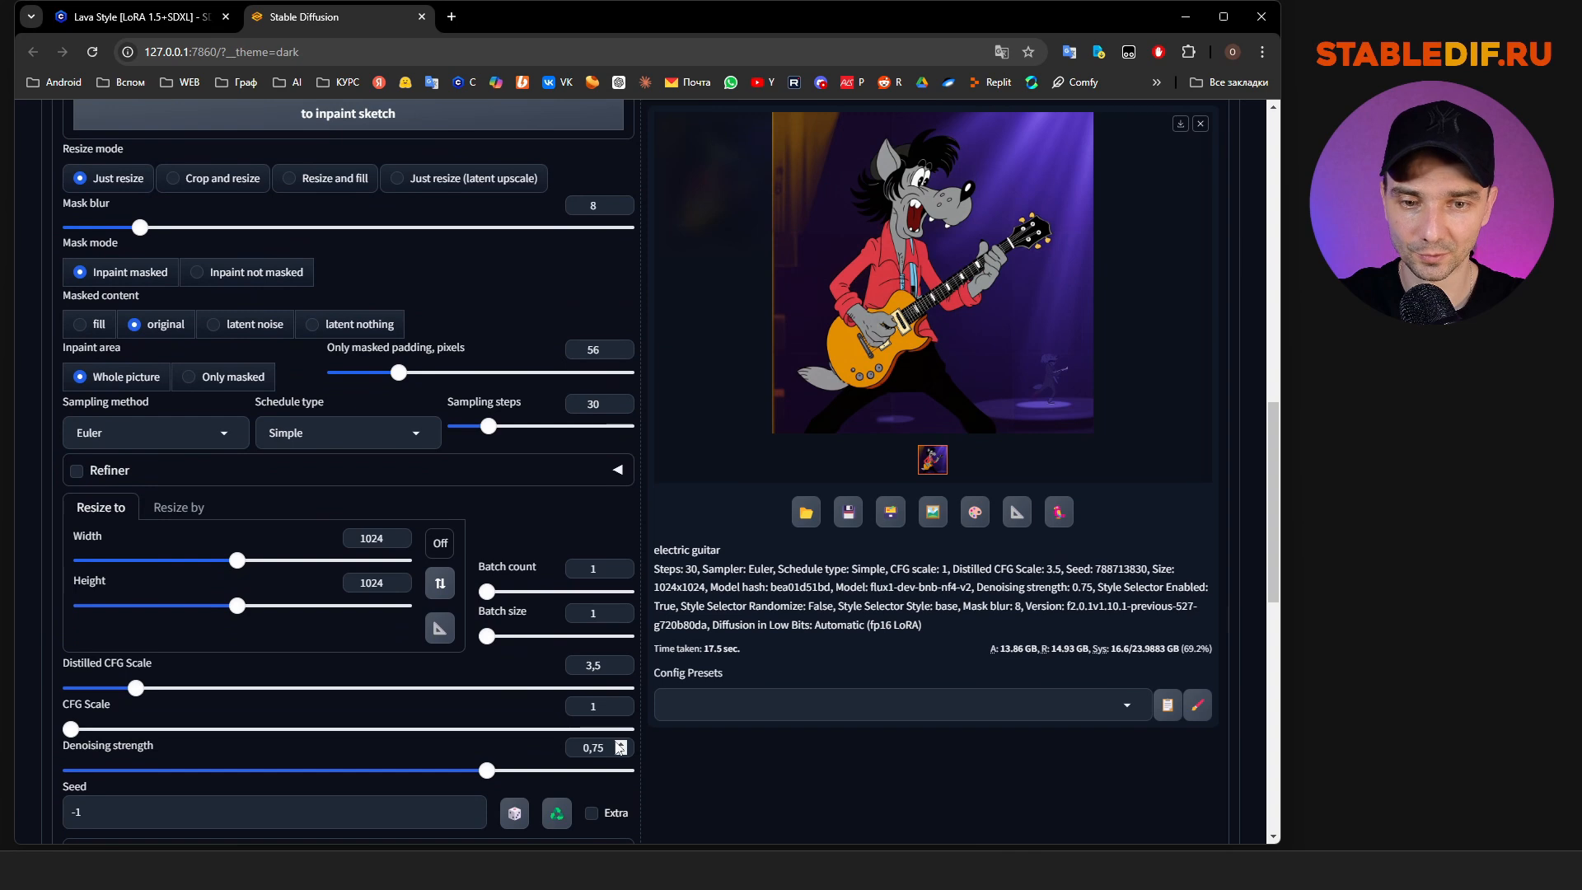
scroll(1028, 623, "up", 8)
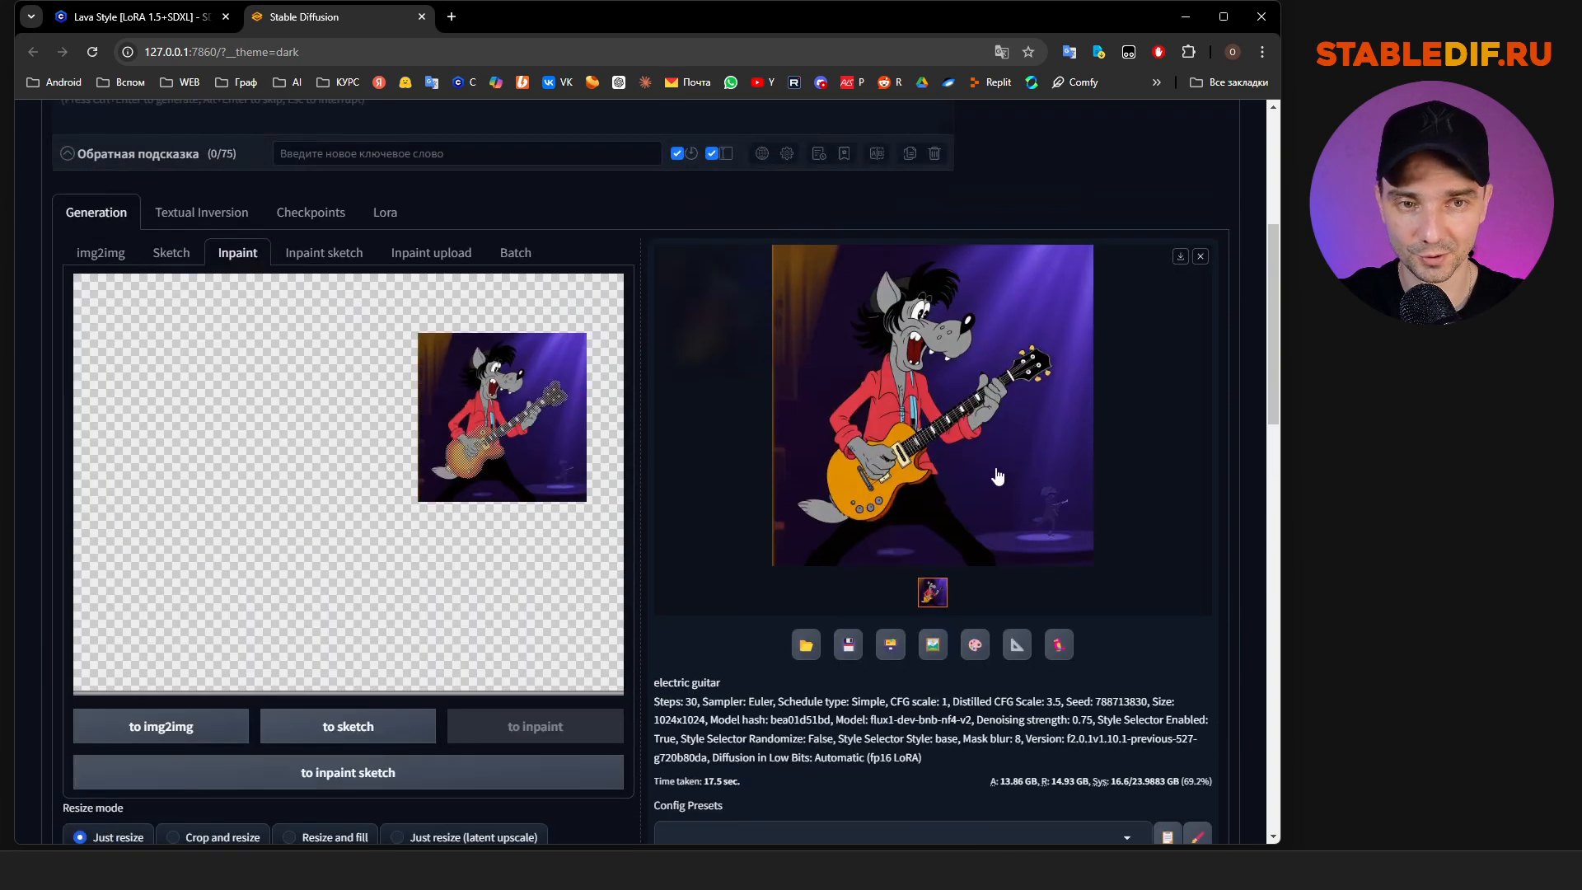
left_click(955, 511)
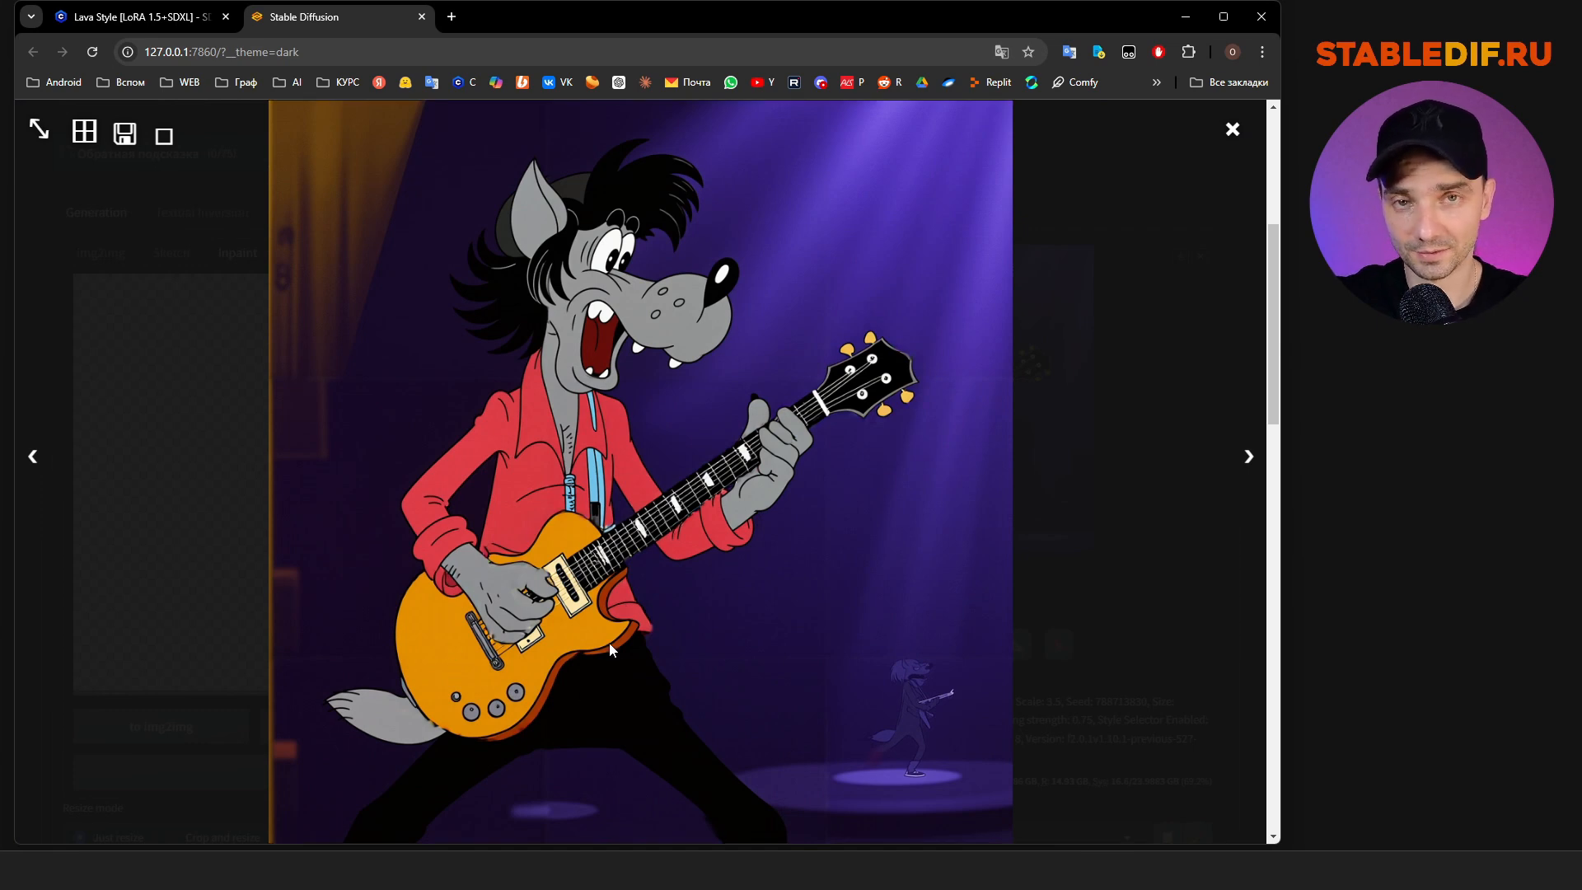
left_click(1234, 129)
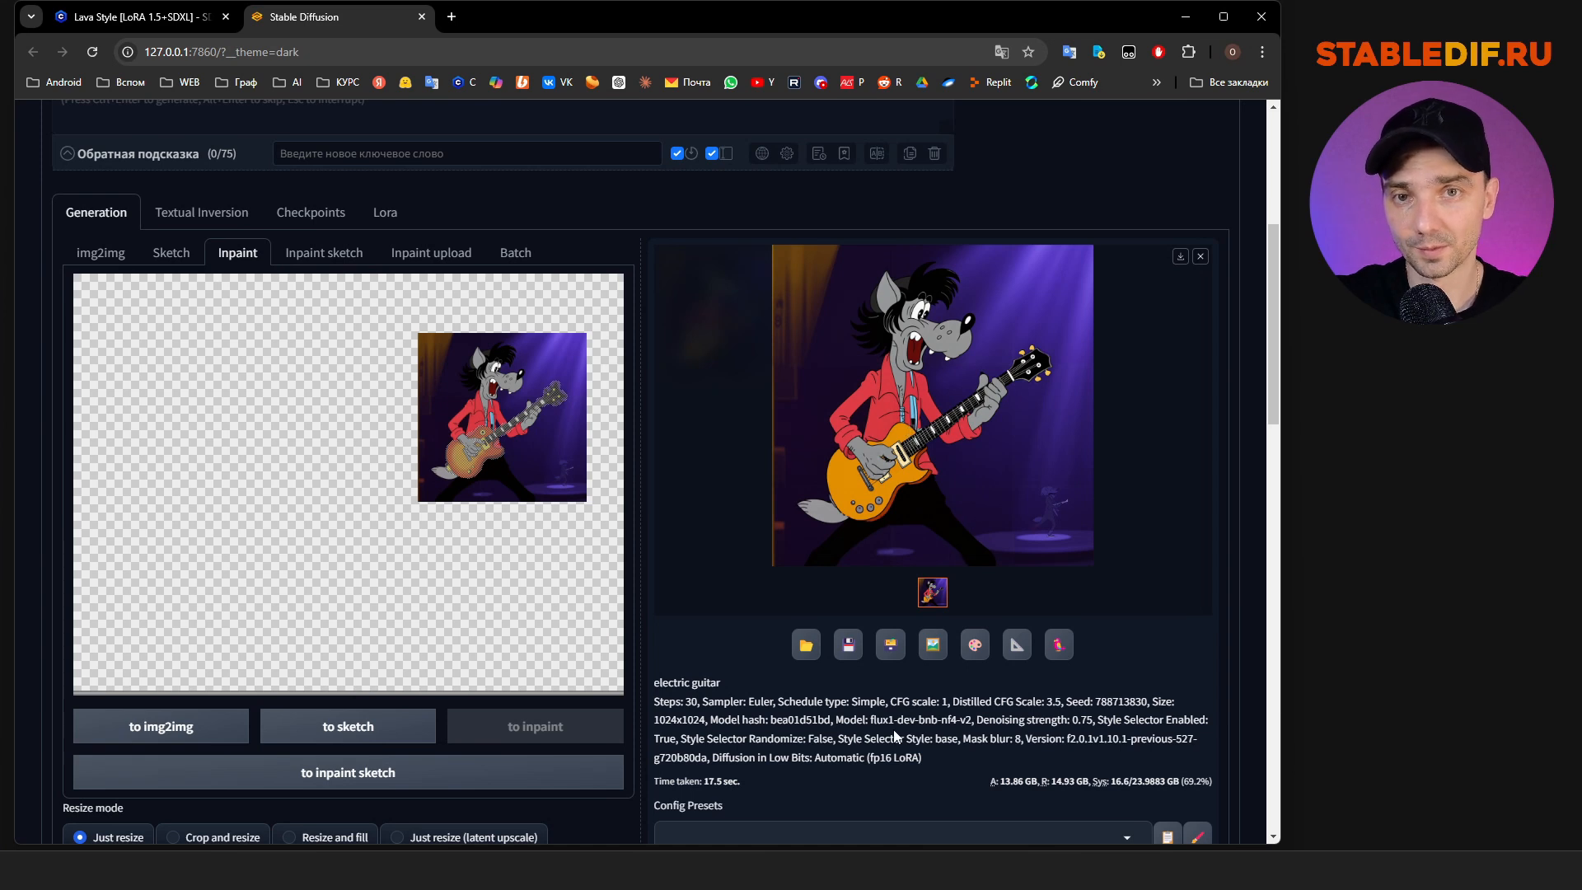
Look over the ControlNet Unit 0 options in txt2img and open the checkpoint list
scroll(613, 390, "up", 5)
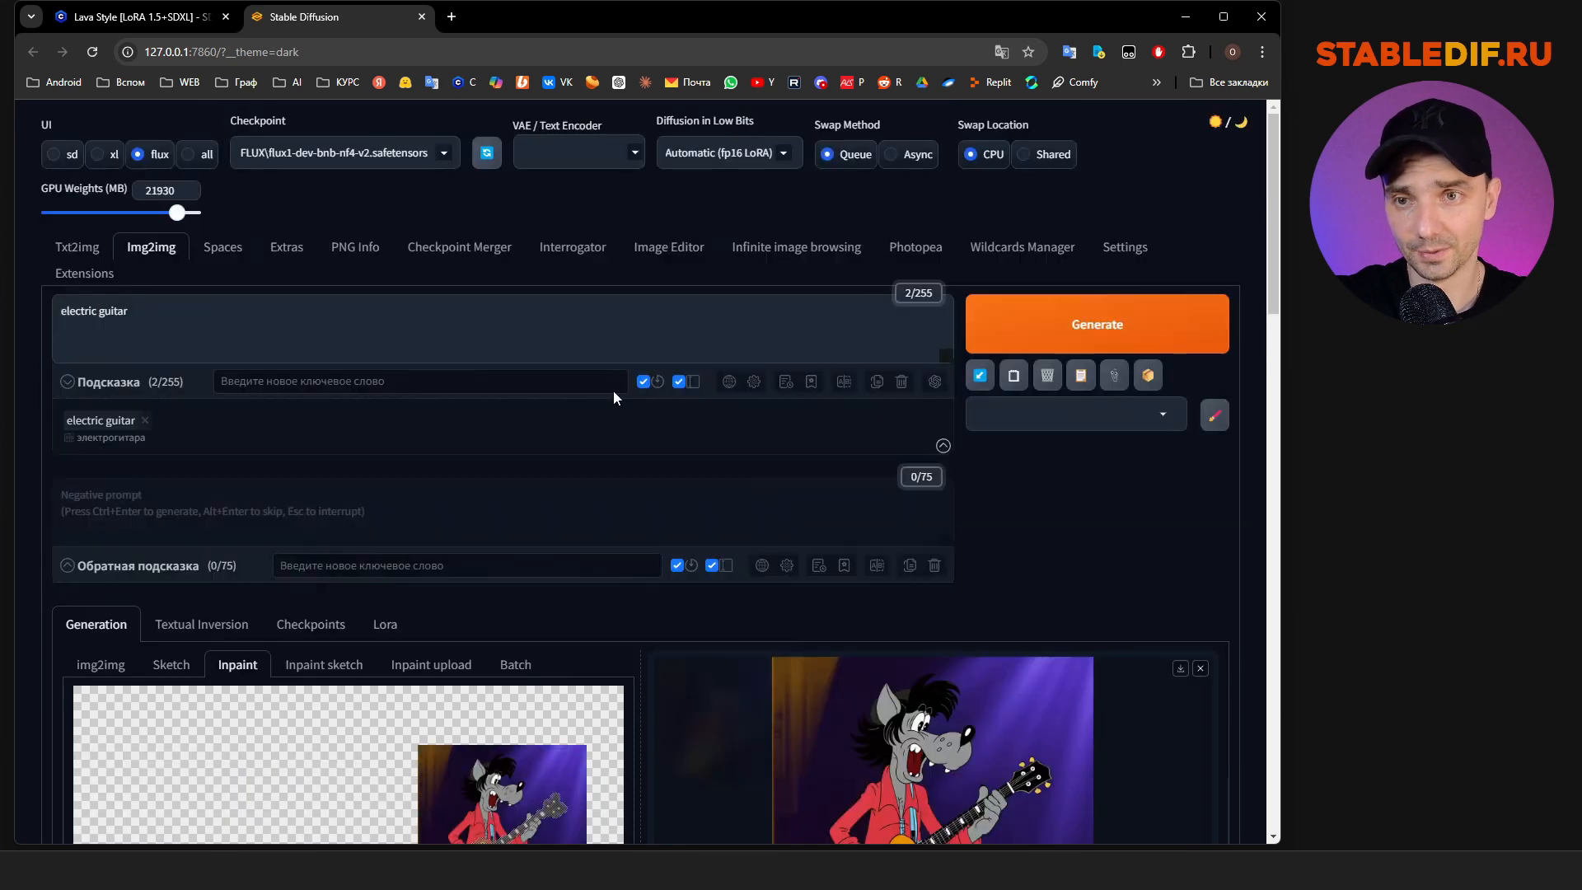
left_click(76, 247)
scroll(675, 498, "down", 15)
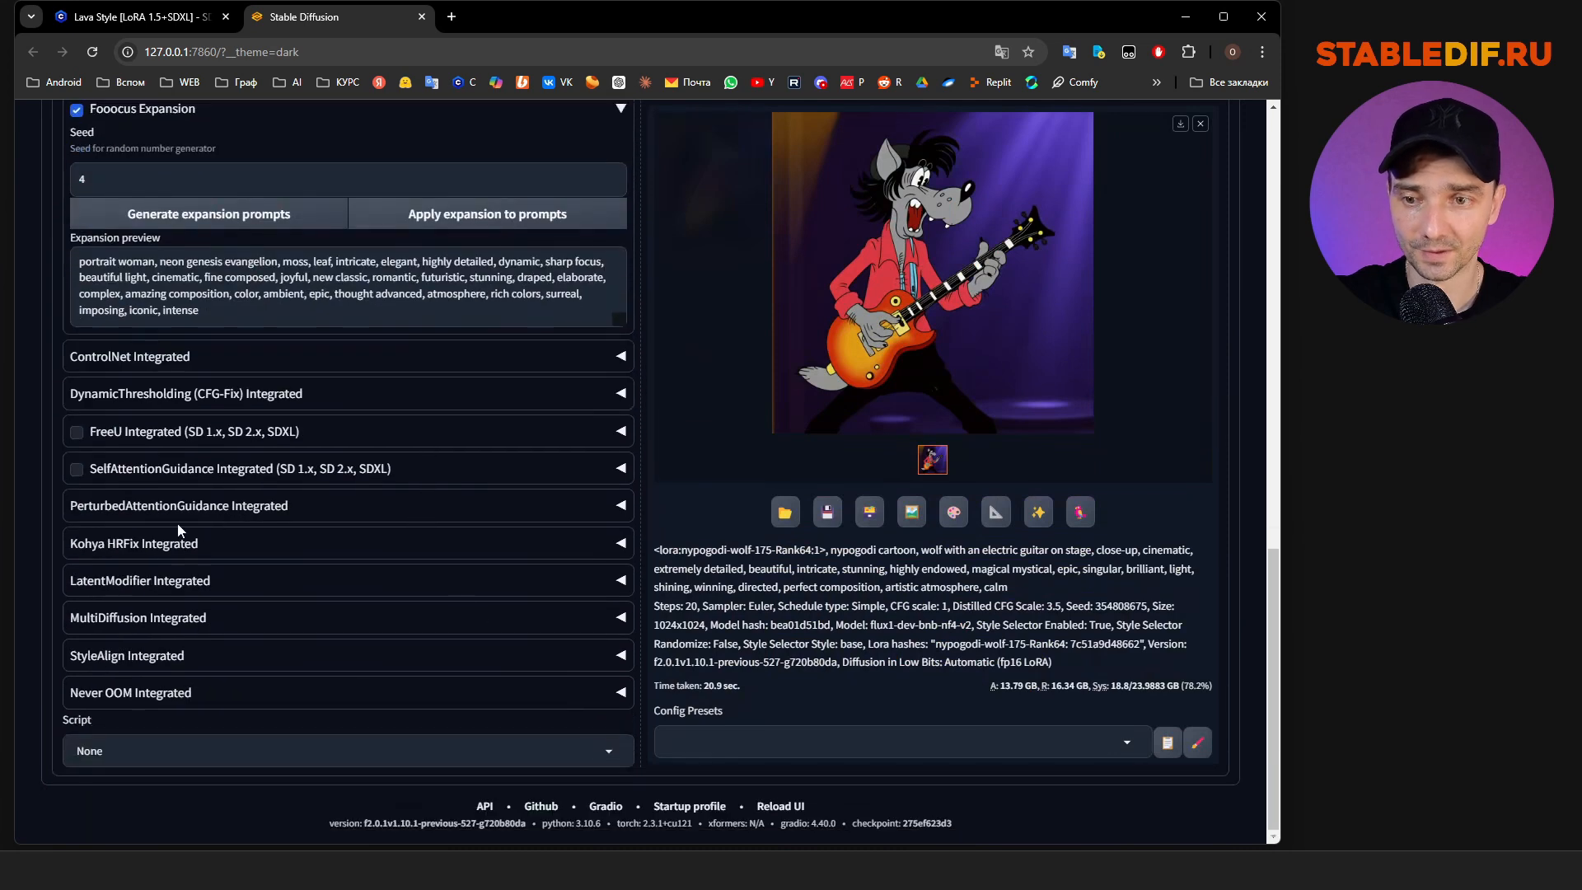
left_click(145, 364)
scroll(355, 547, "down", 3)
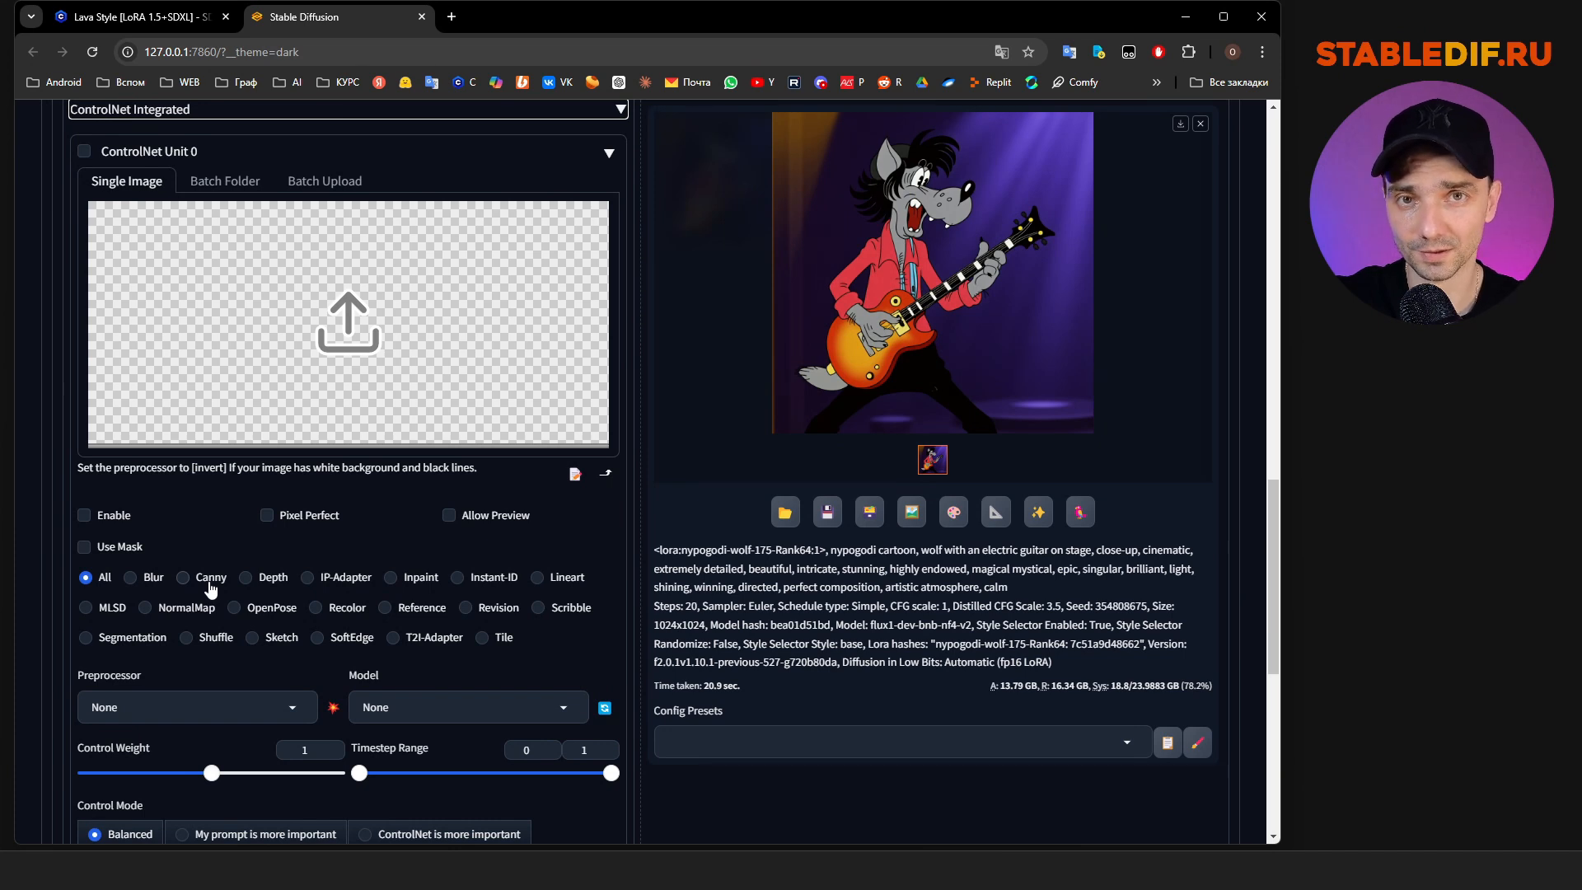
scroll(857, 245, "up", 6)
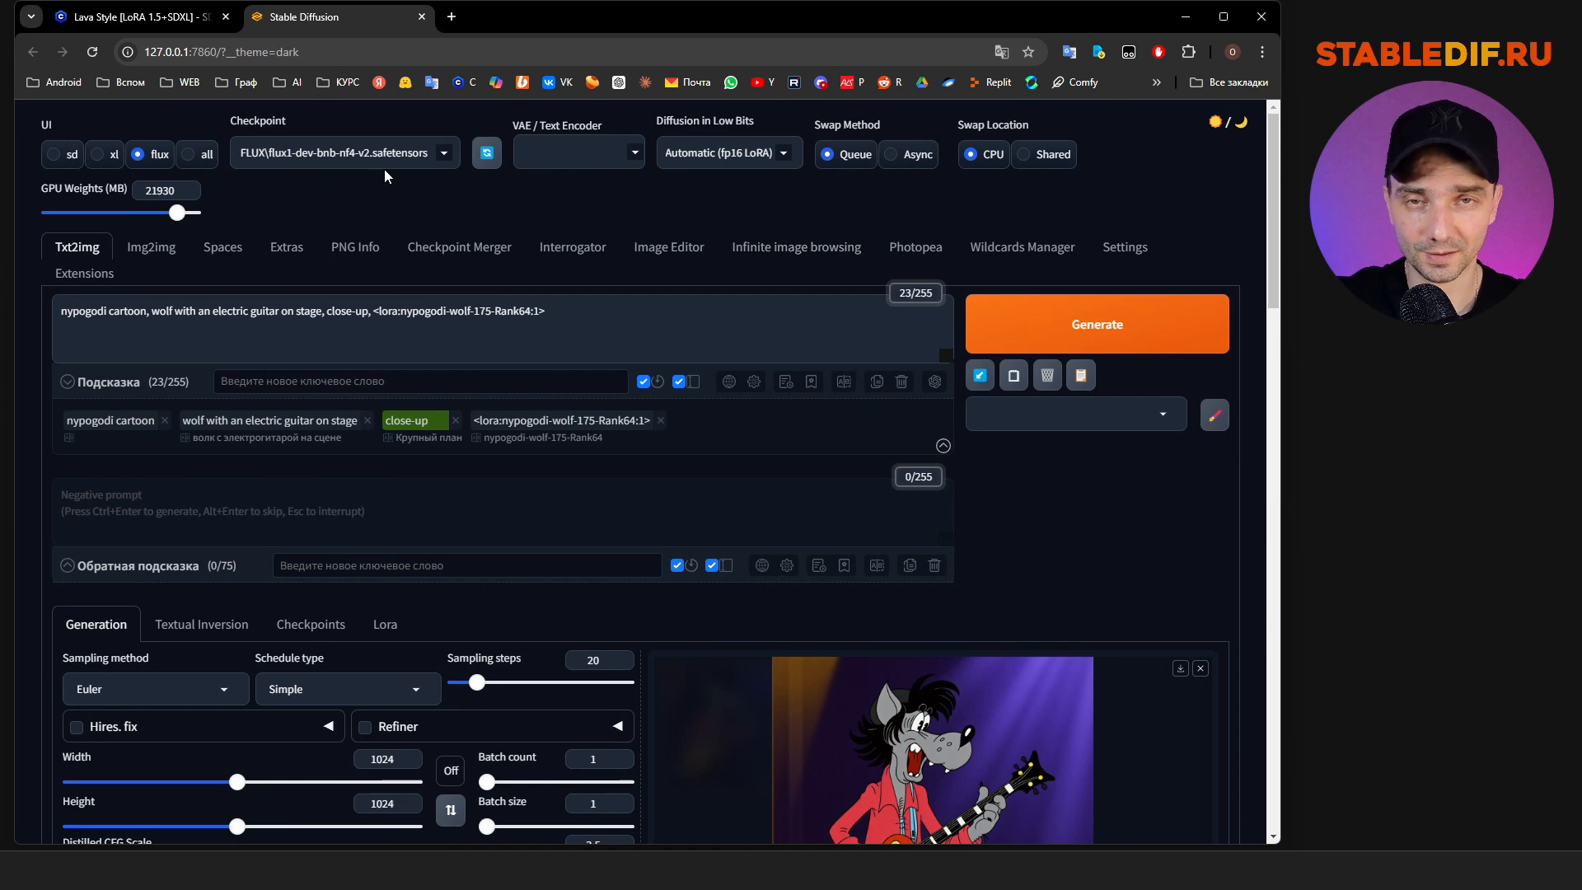
left_click(372, 151)
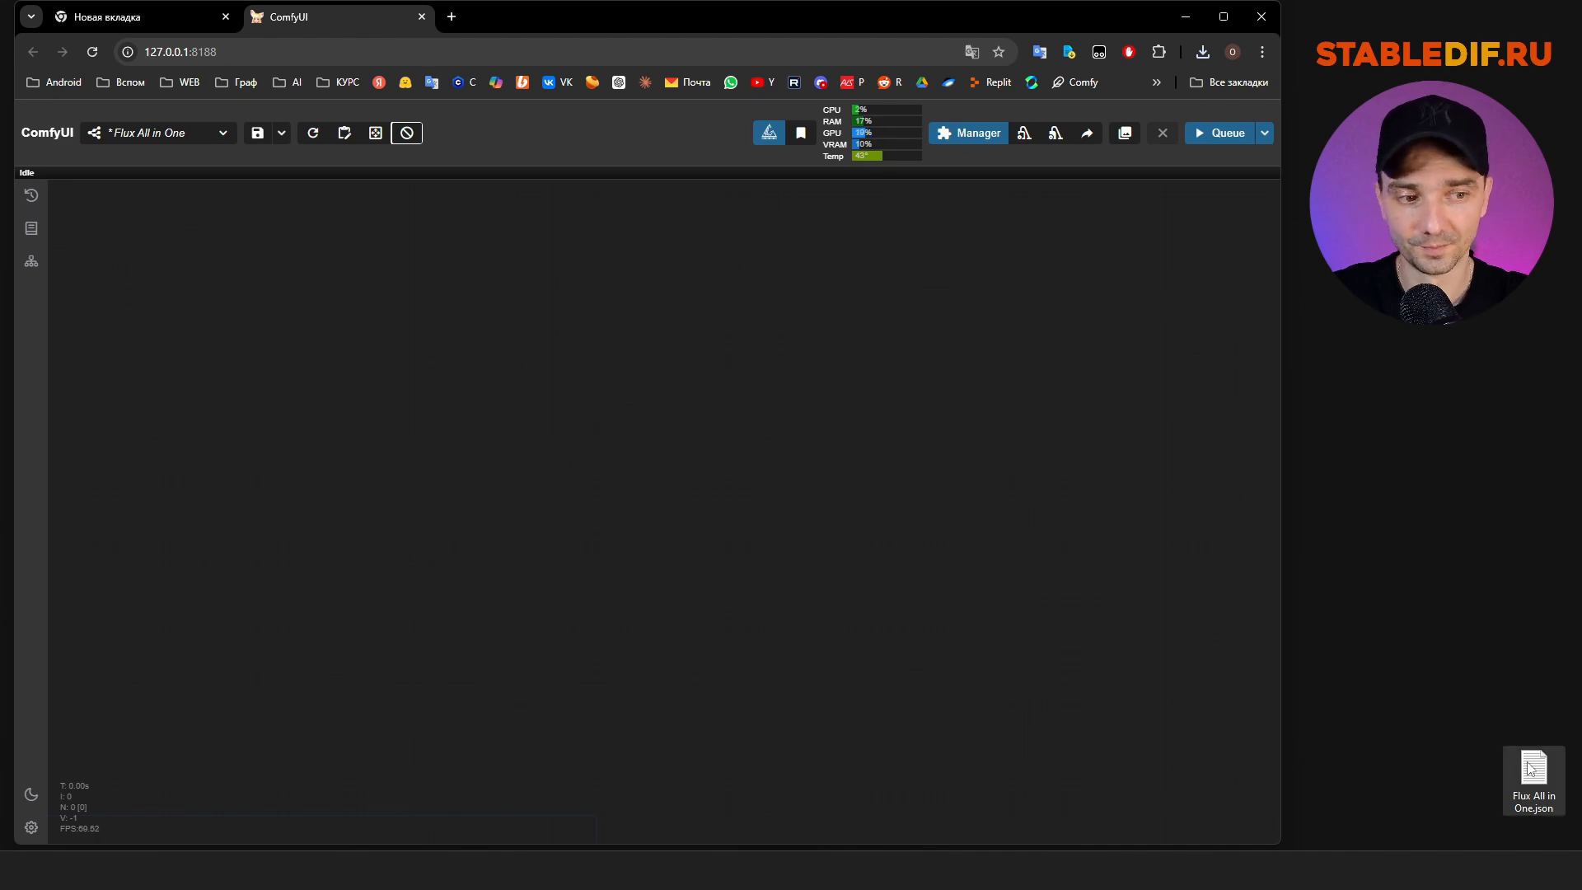
Switch to ComfyUI, load the Flux All in One.json workflow from the desktop and fit it in view
left_click_drag(1534, 779, 1504, 821)
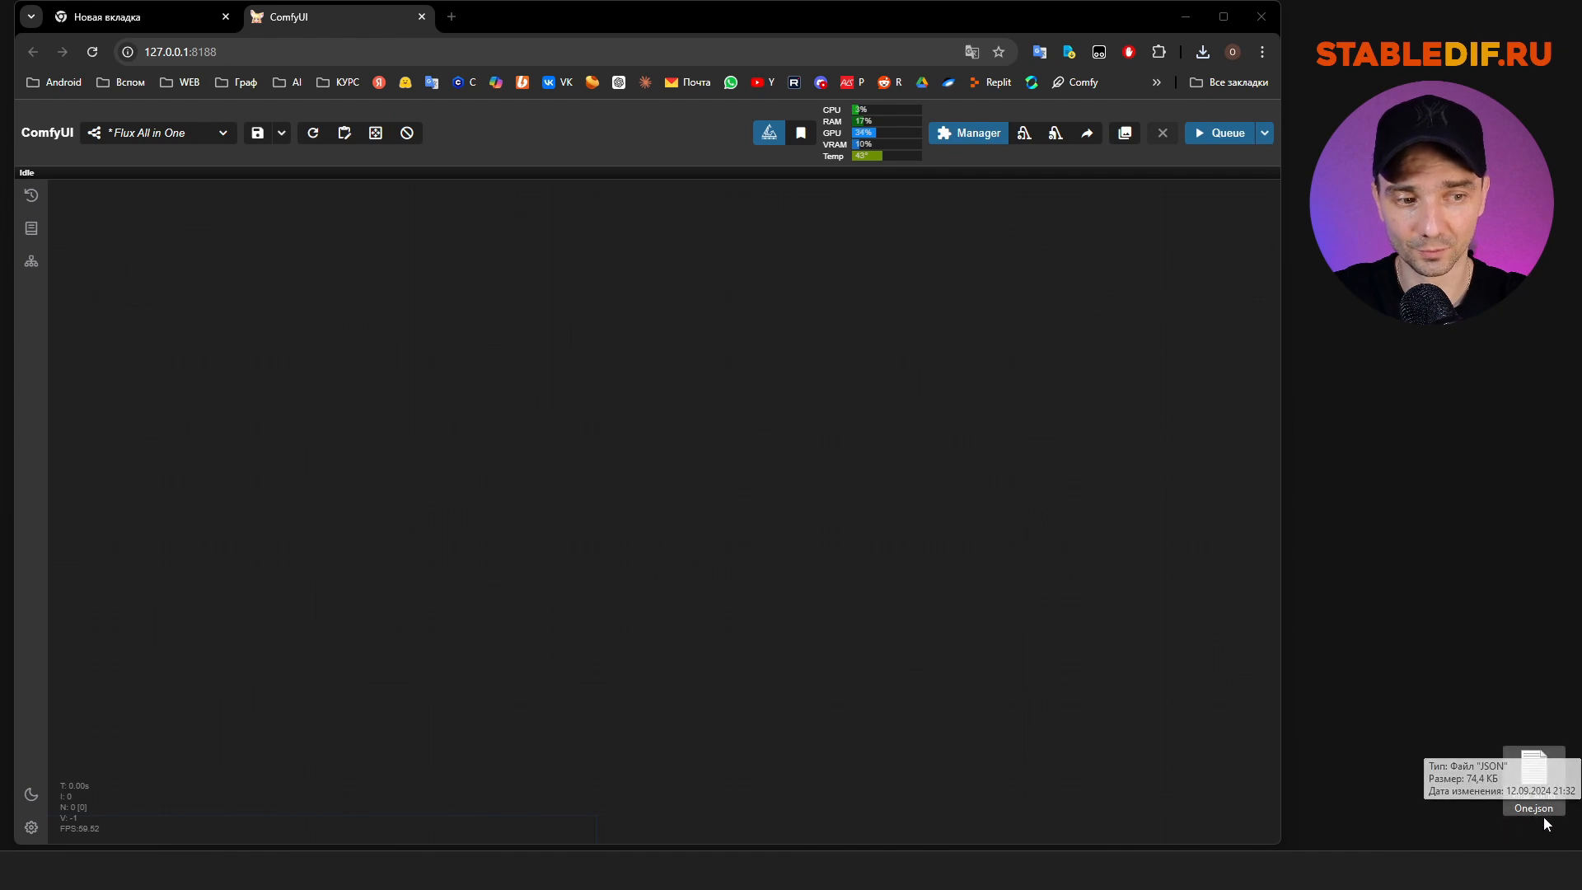
left_click_drag(1534, 770, 596, 435)
scroll(595, 435, "down", 5)
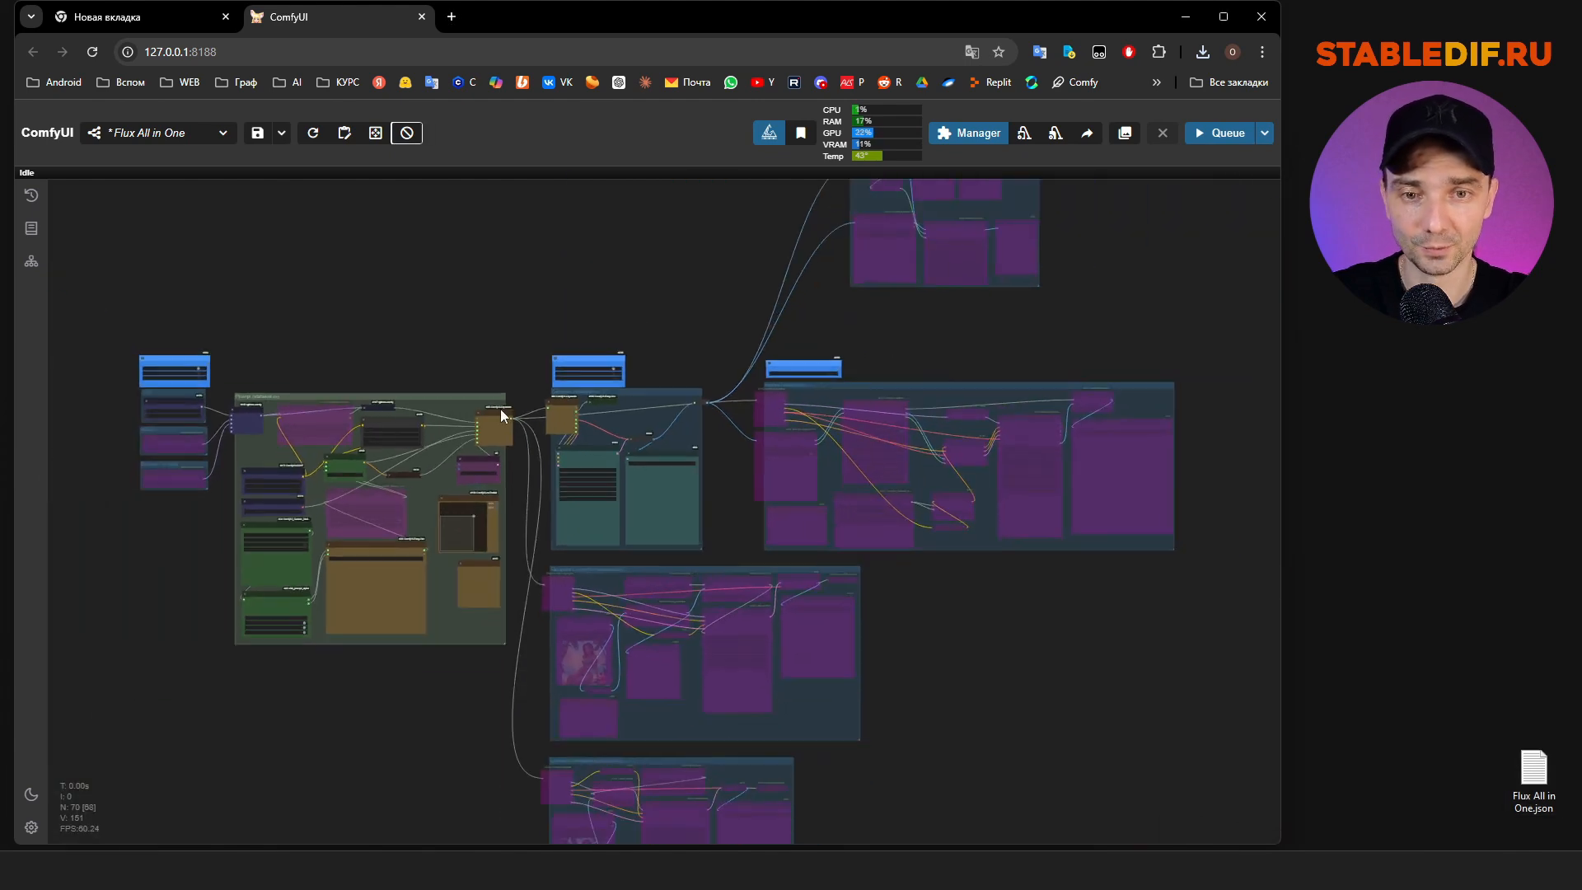
scroll(478, 354, "down", 3)
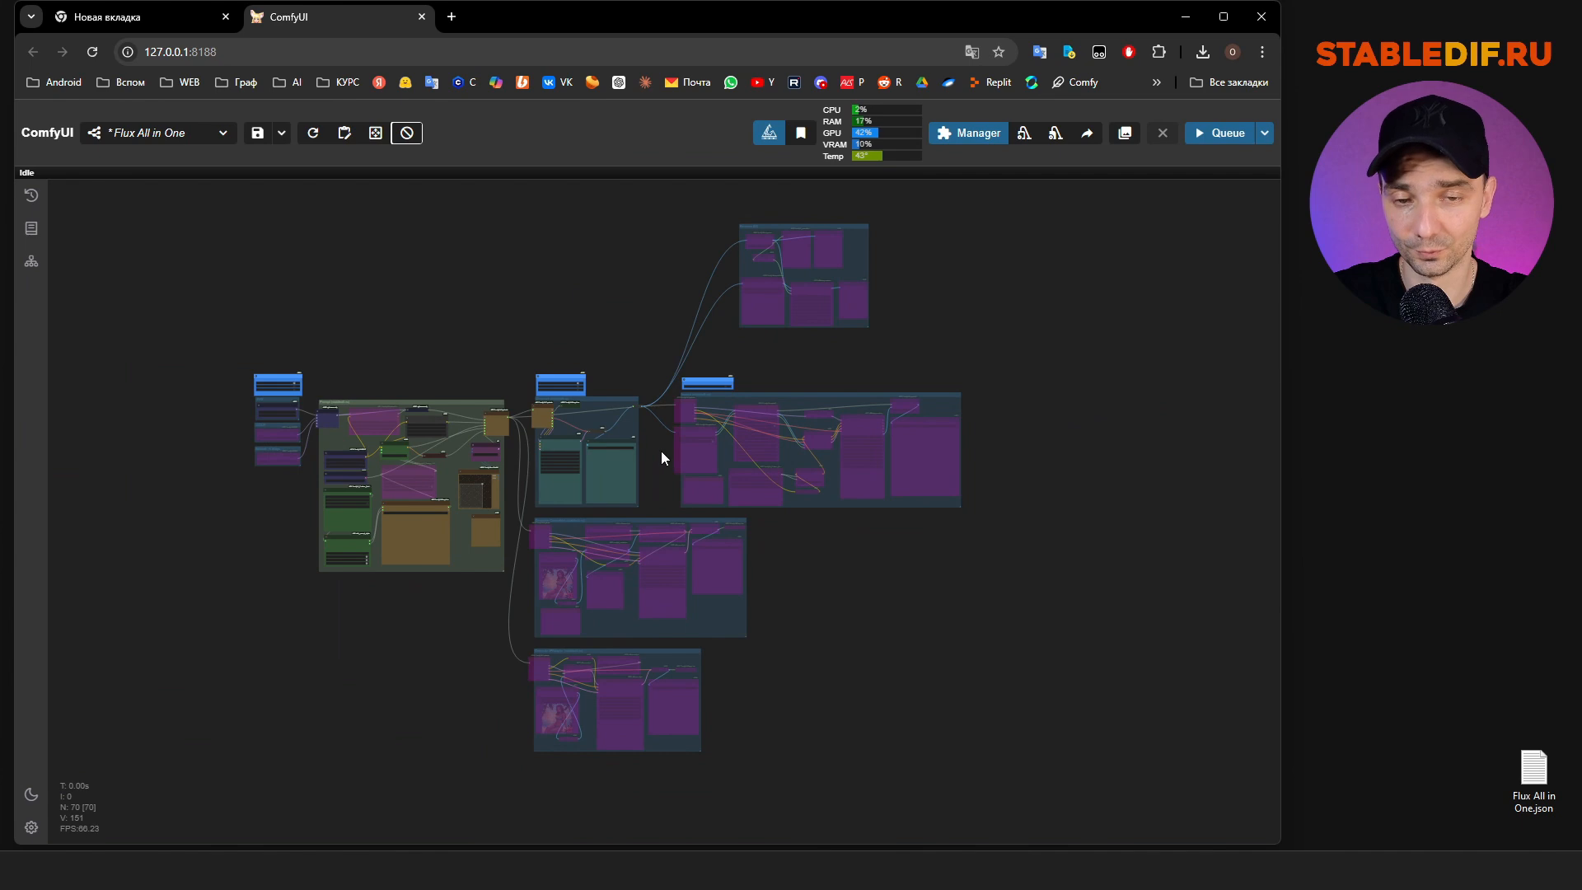
scroll(660, 452, "up", 3)
scroll(630, 439, "down", 1)
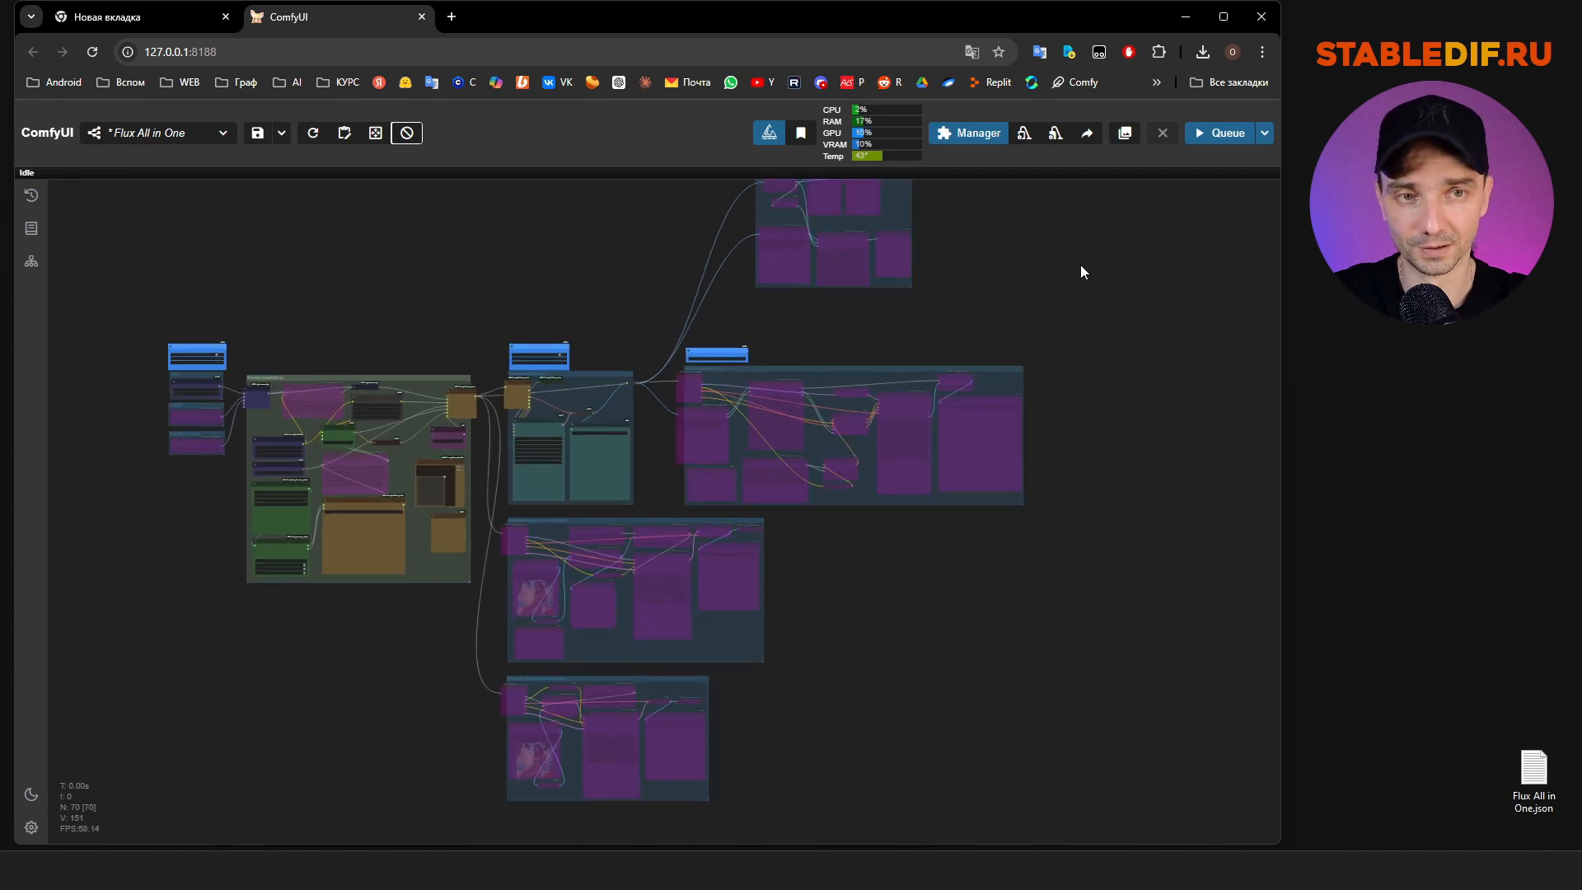
Check the ComfyUI Manager for missing custom nodes of the loaded workflow and close the manager
left_click(960, 136)
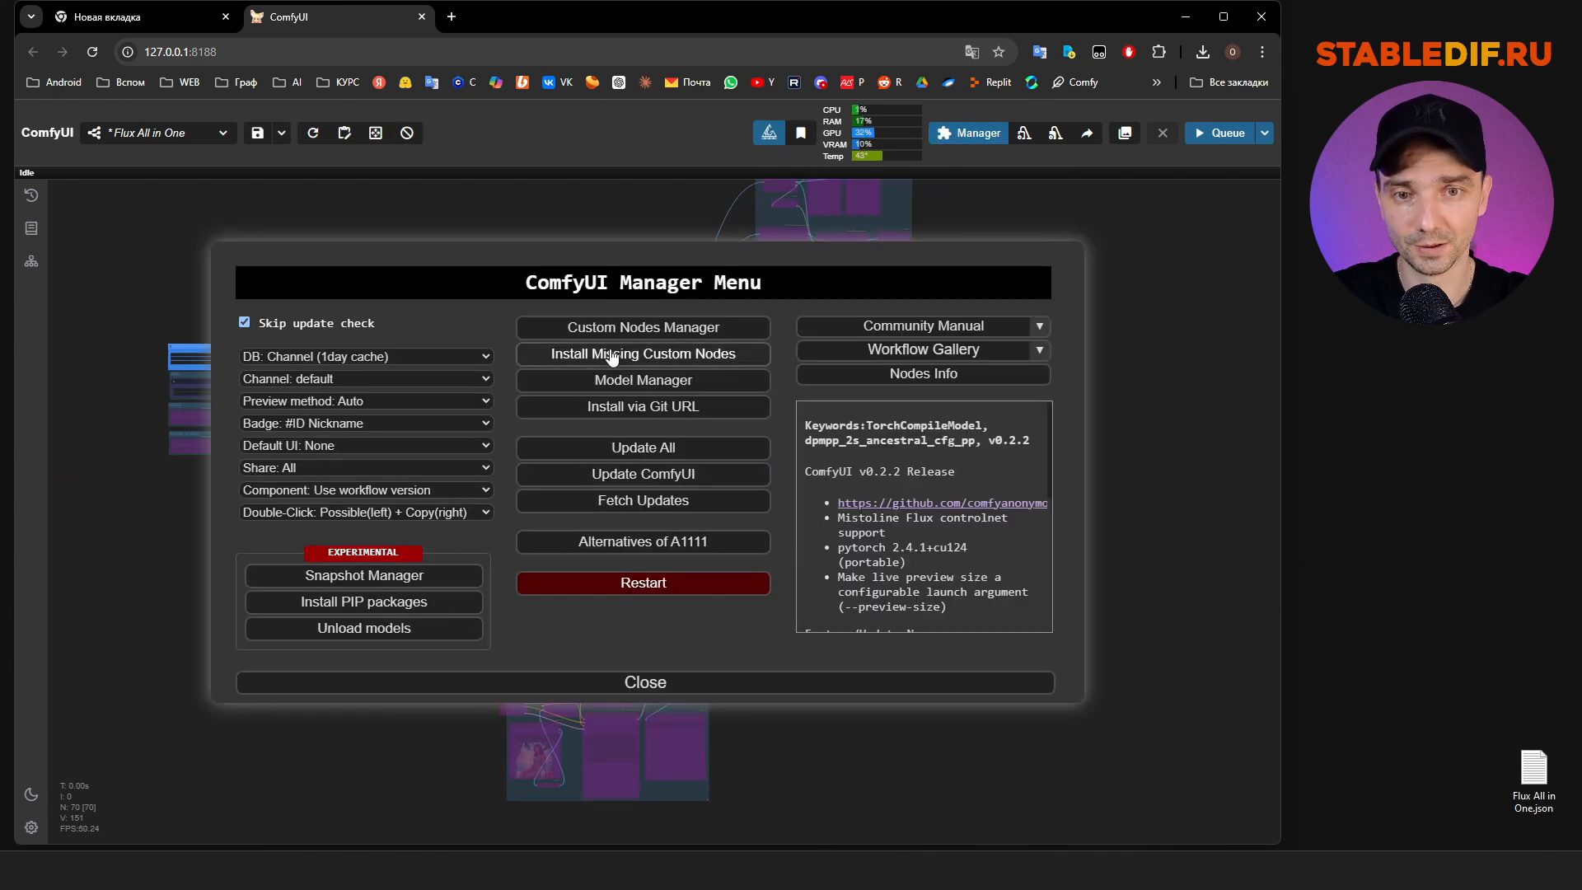
left_click(607, 354)
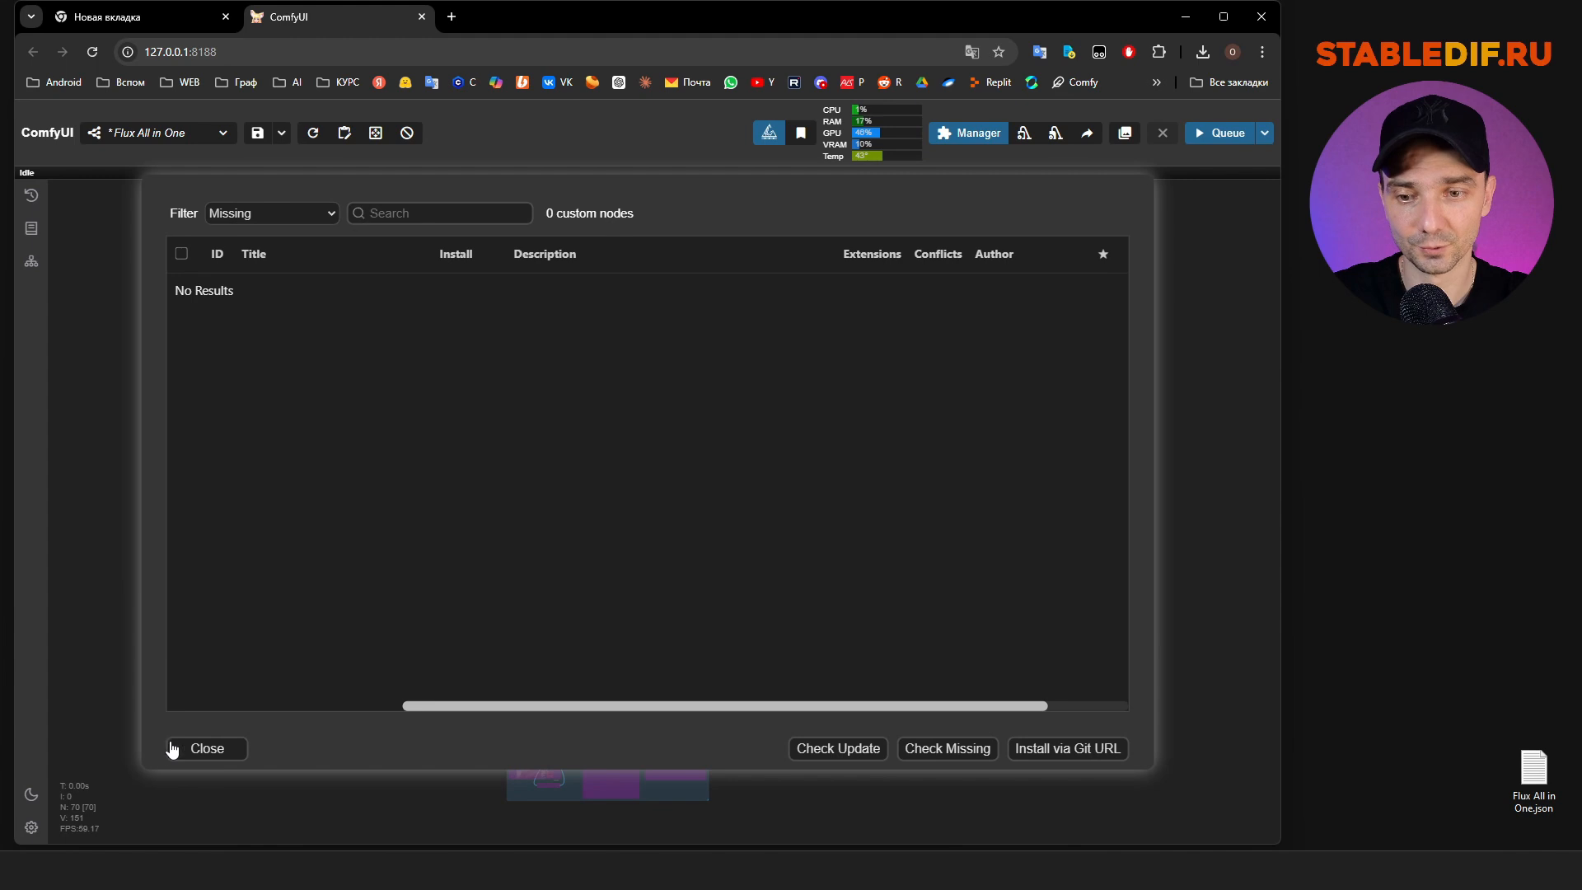
left_click(206, 748)
left_click(540, 682)
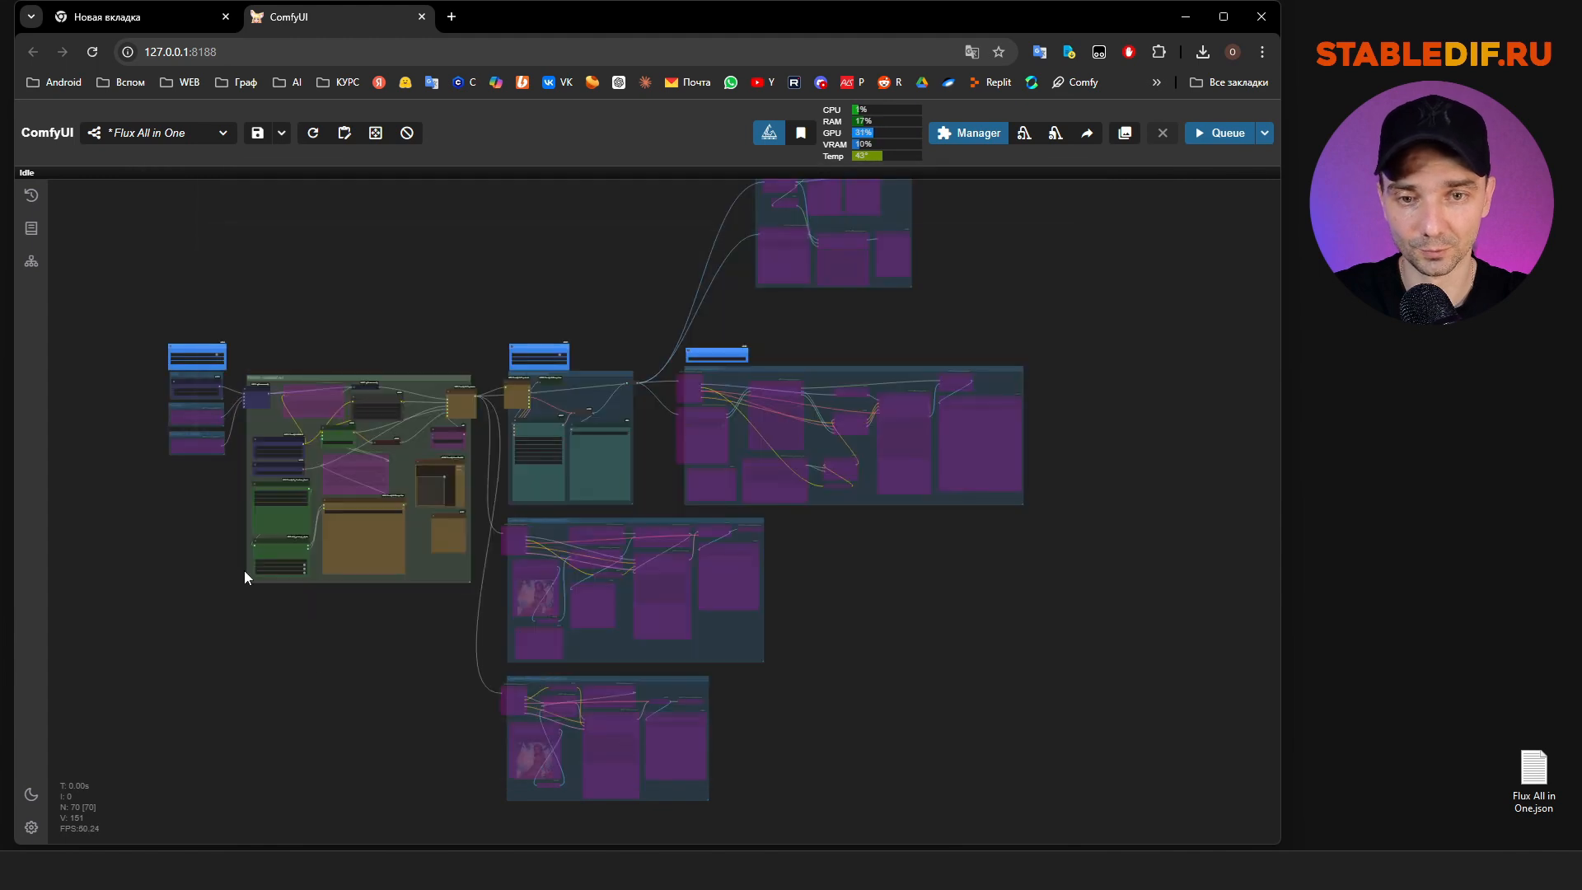
Examine the -FP8, -GGUF and Schnell - 6 Steps model loader groups and the model file set in each
scroll(904, 587, "down", 2)
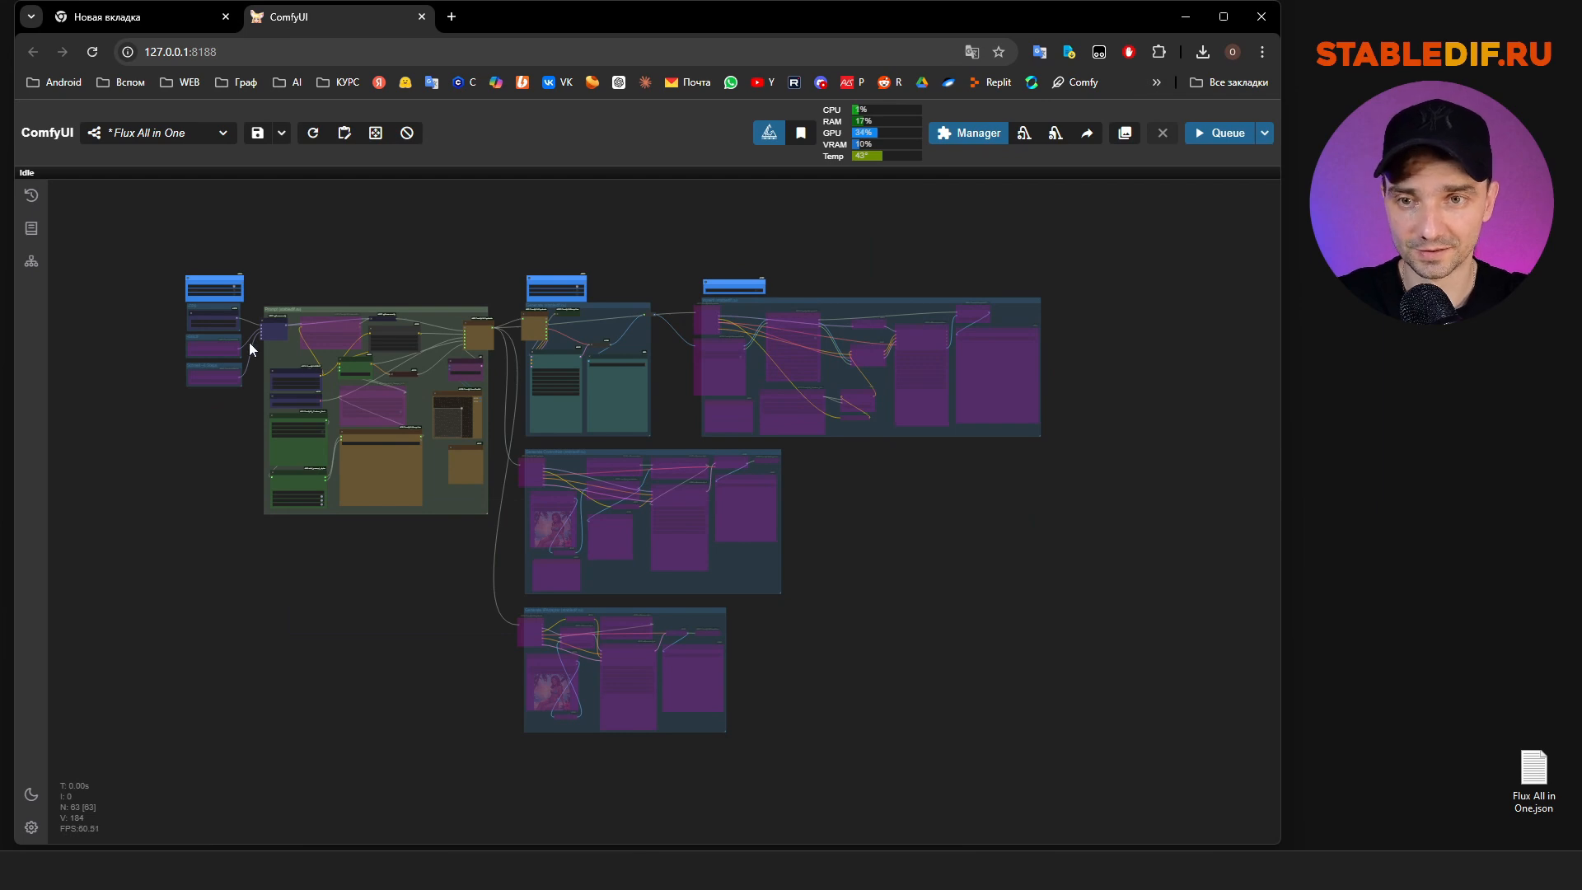
scroll(101, 248, "up", 10)
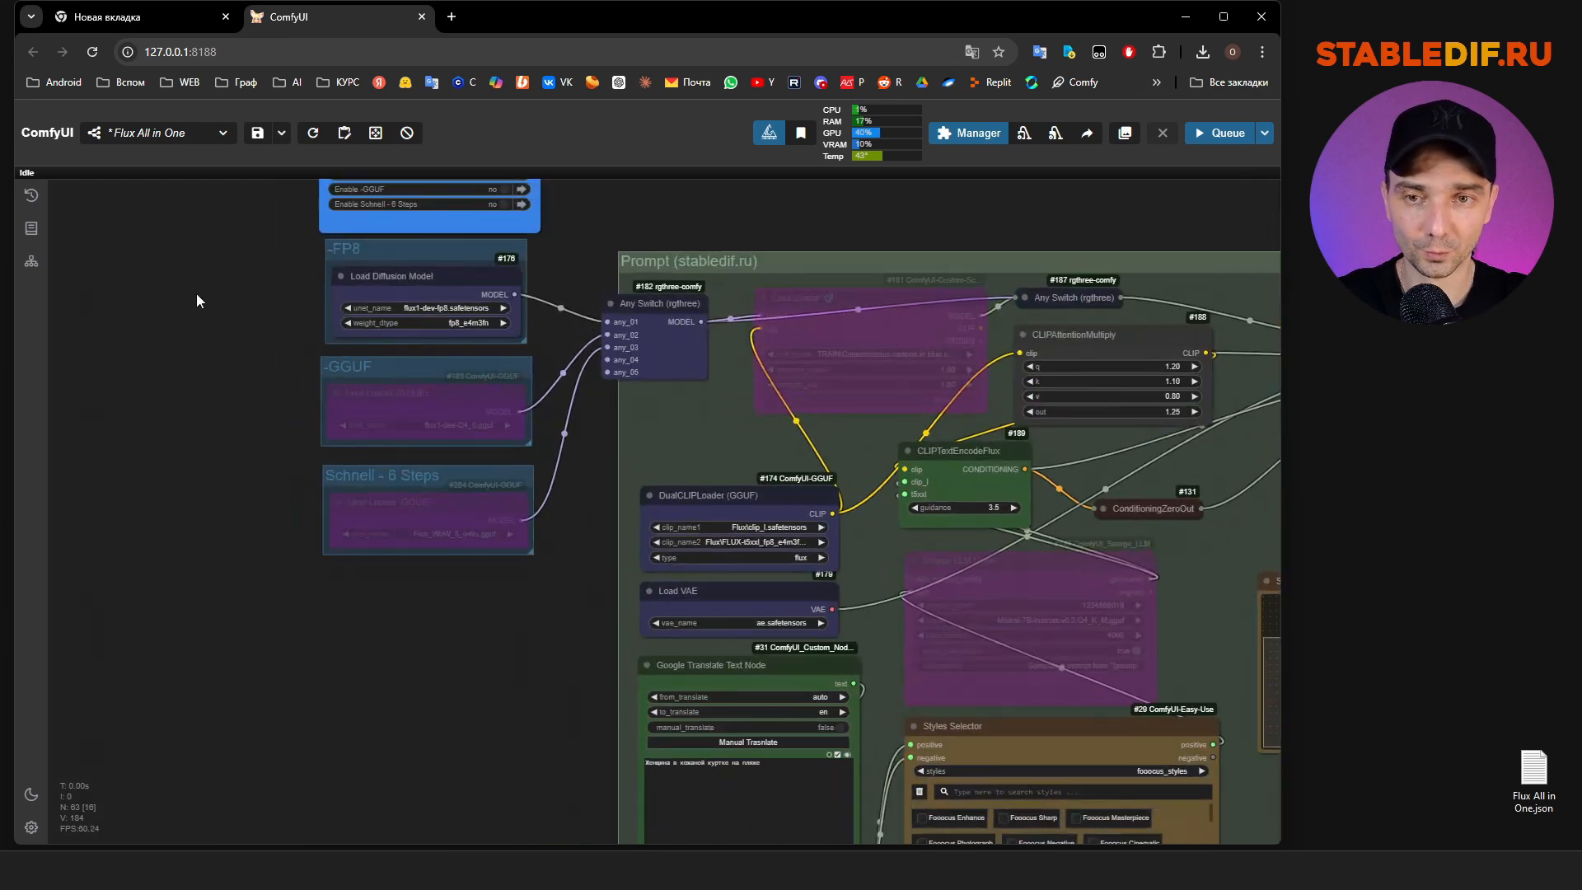
scroll(225, 412, "up", 1)
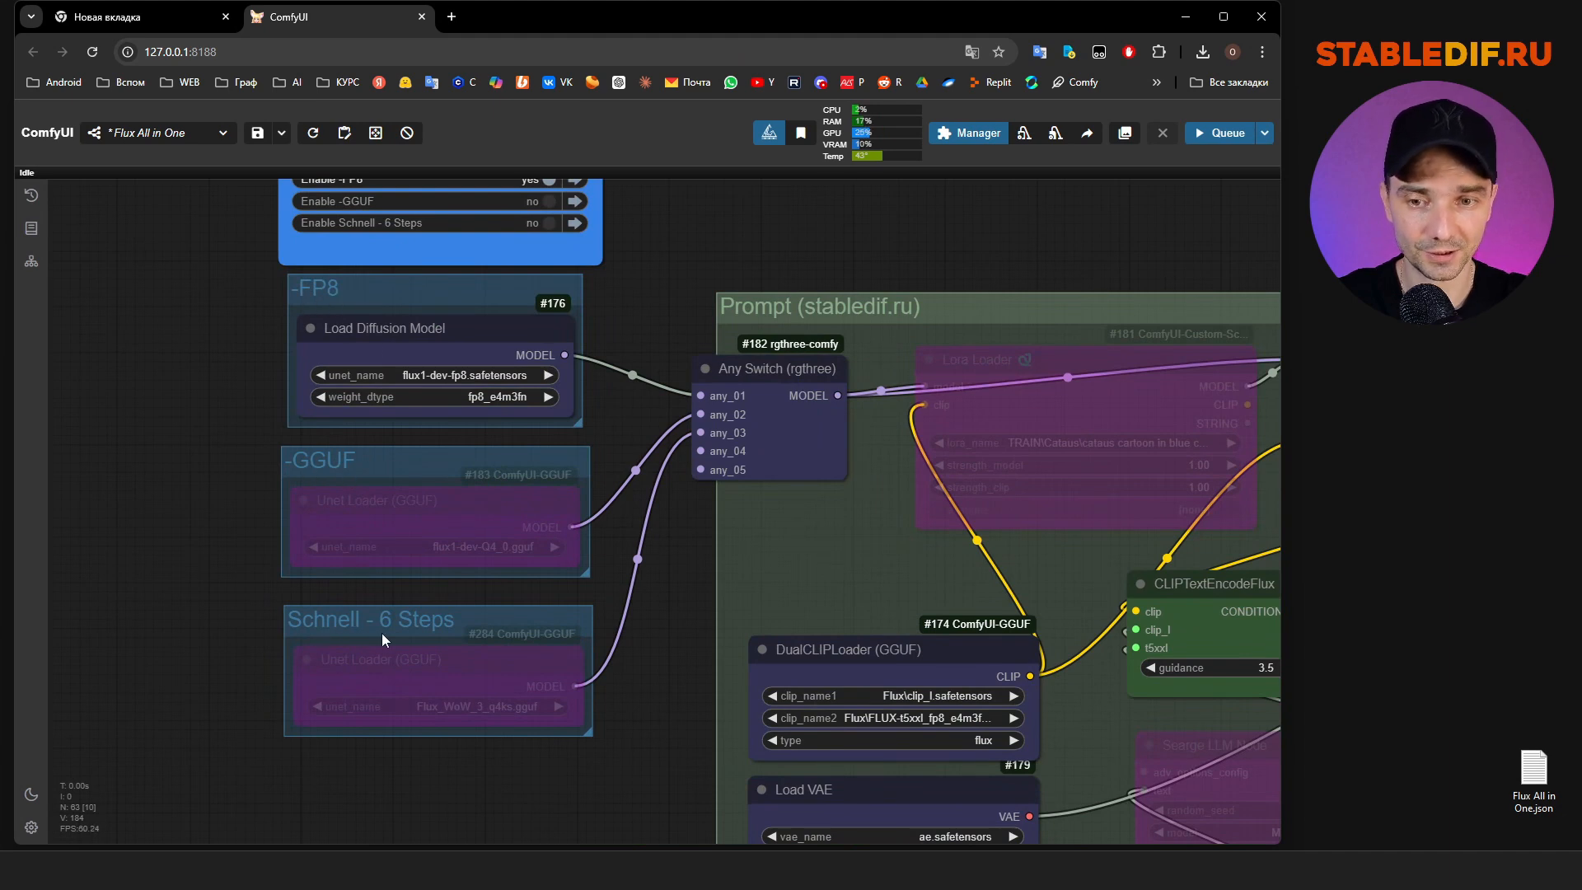
scroll(472, 750, "up", 9)
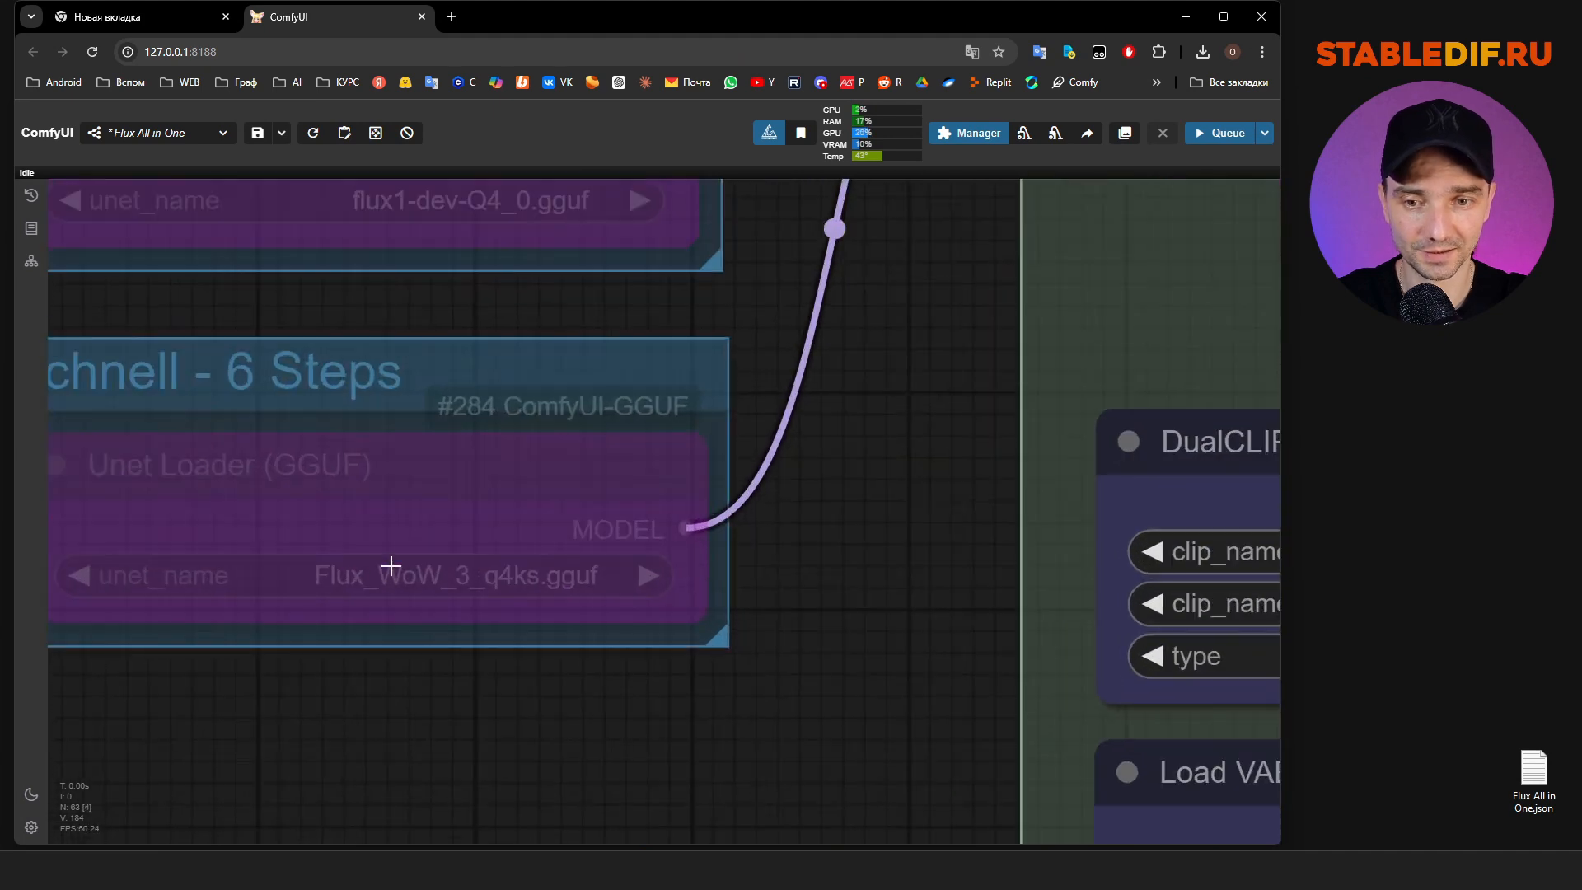
scroll(318, 579, "up", 3)
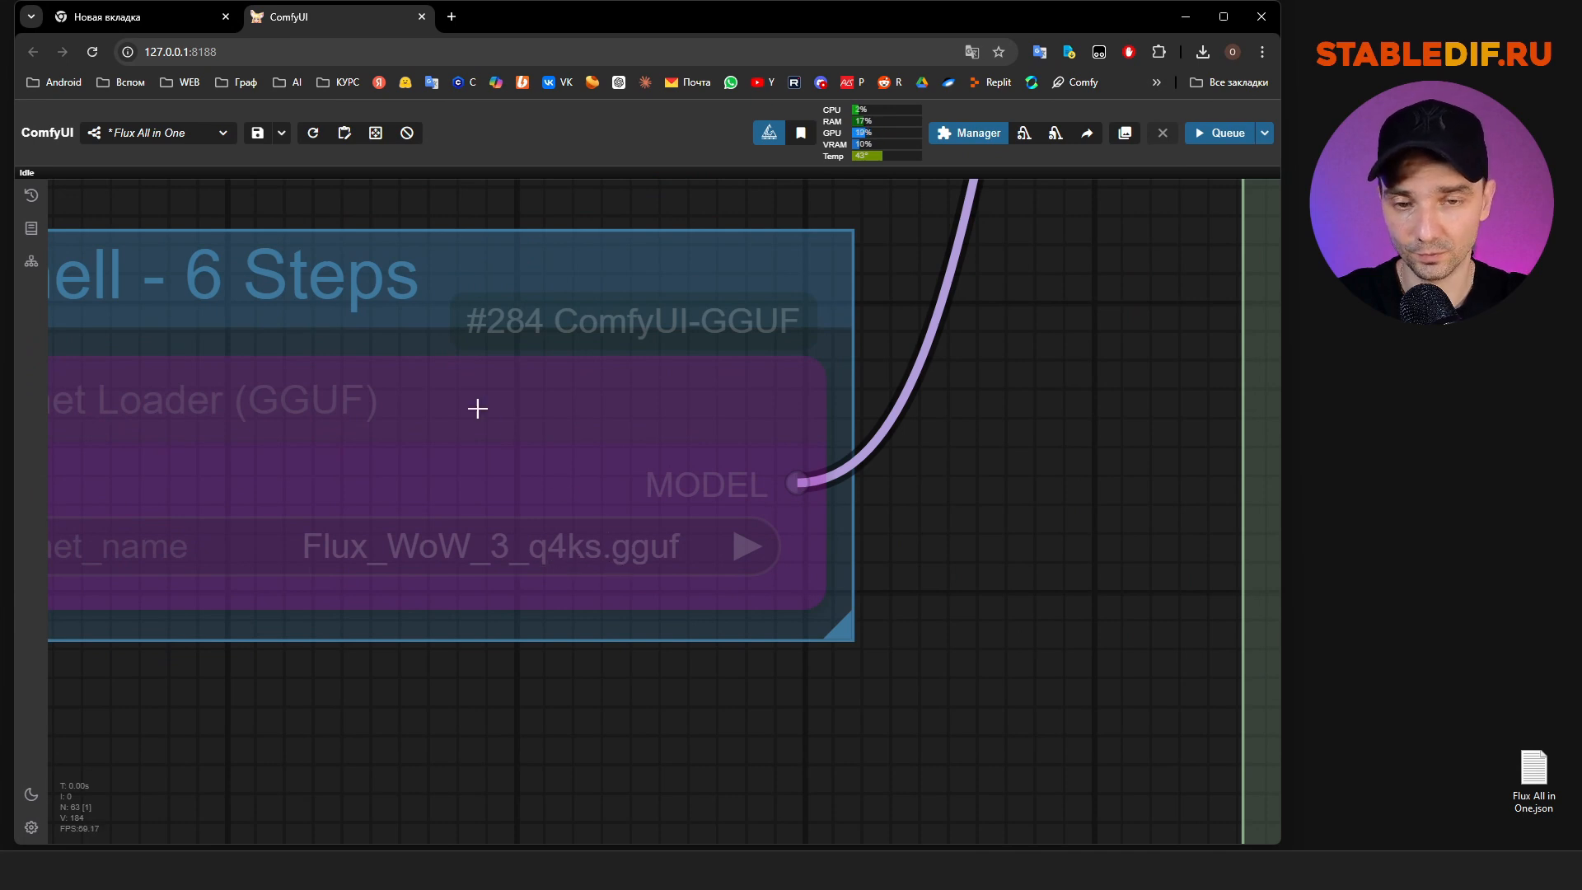
scroll(515, 488, "down", 4)
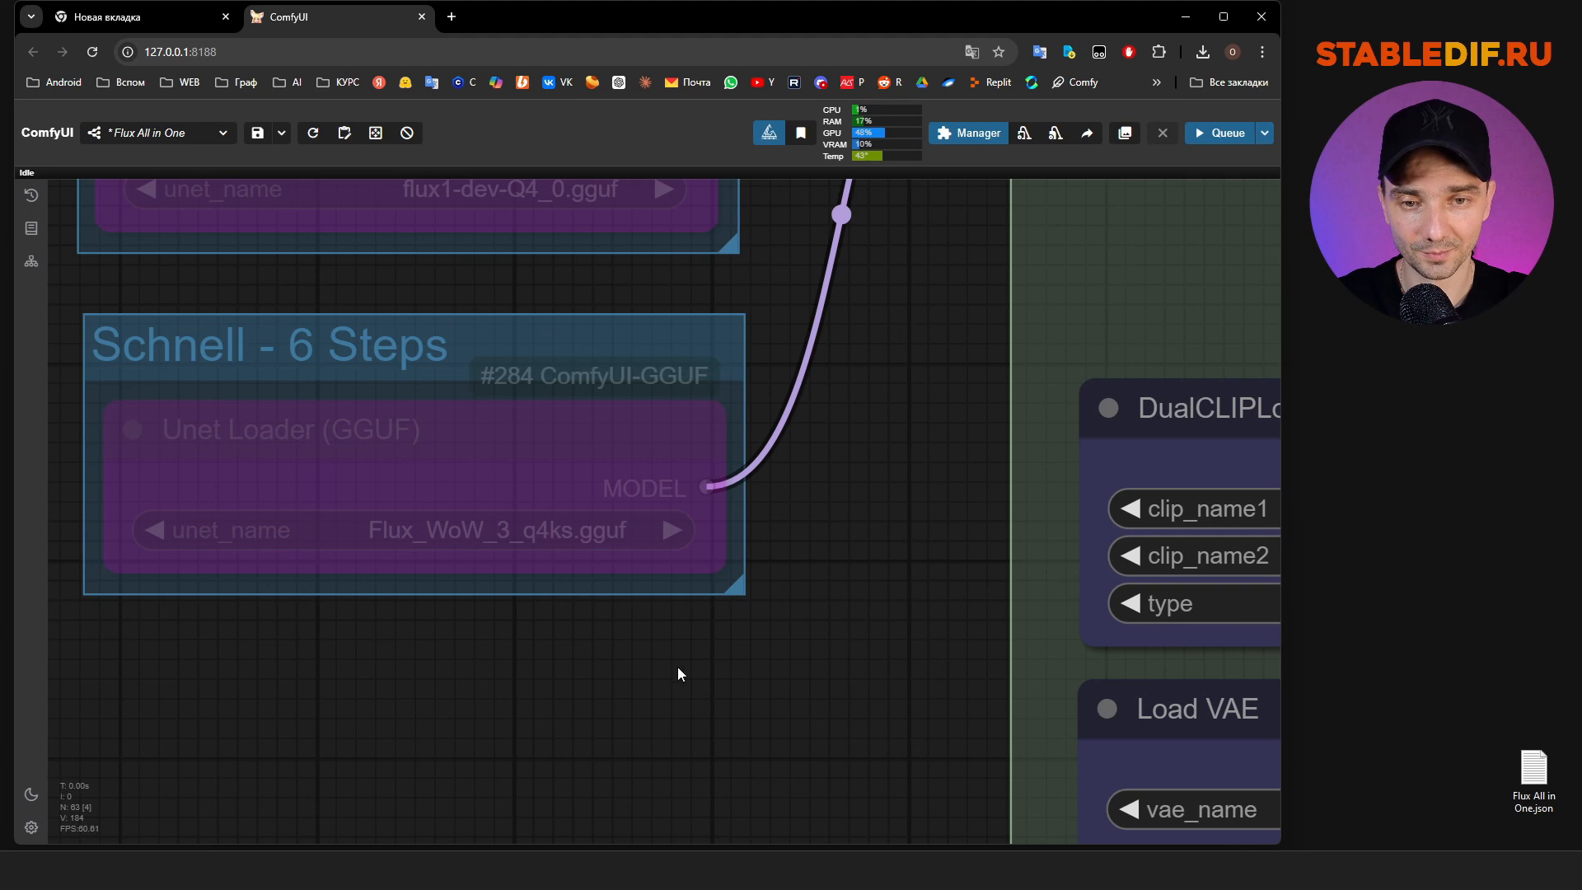
left_click_drag(686, 664, 626, 780)
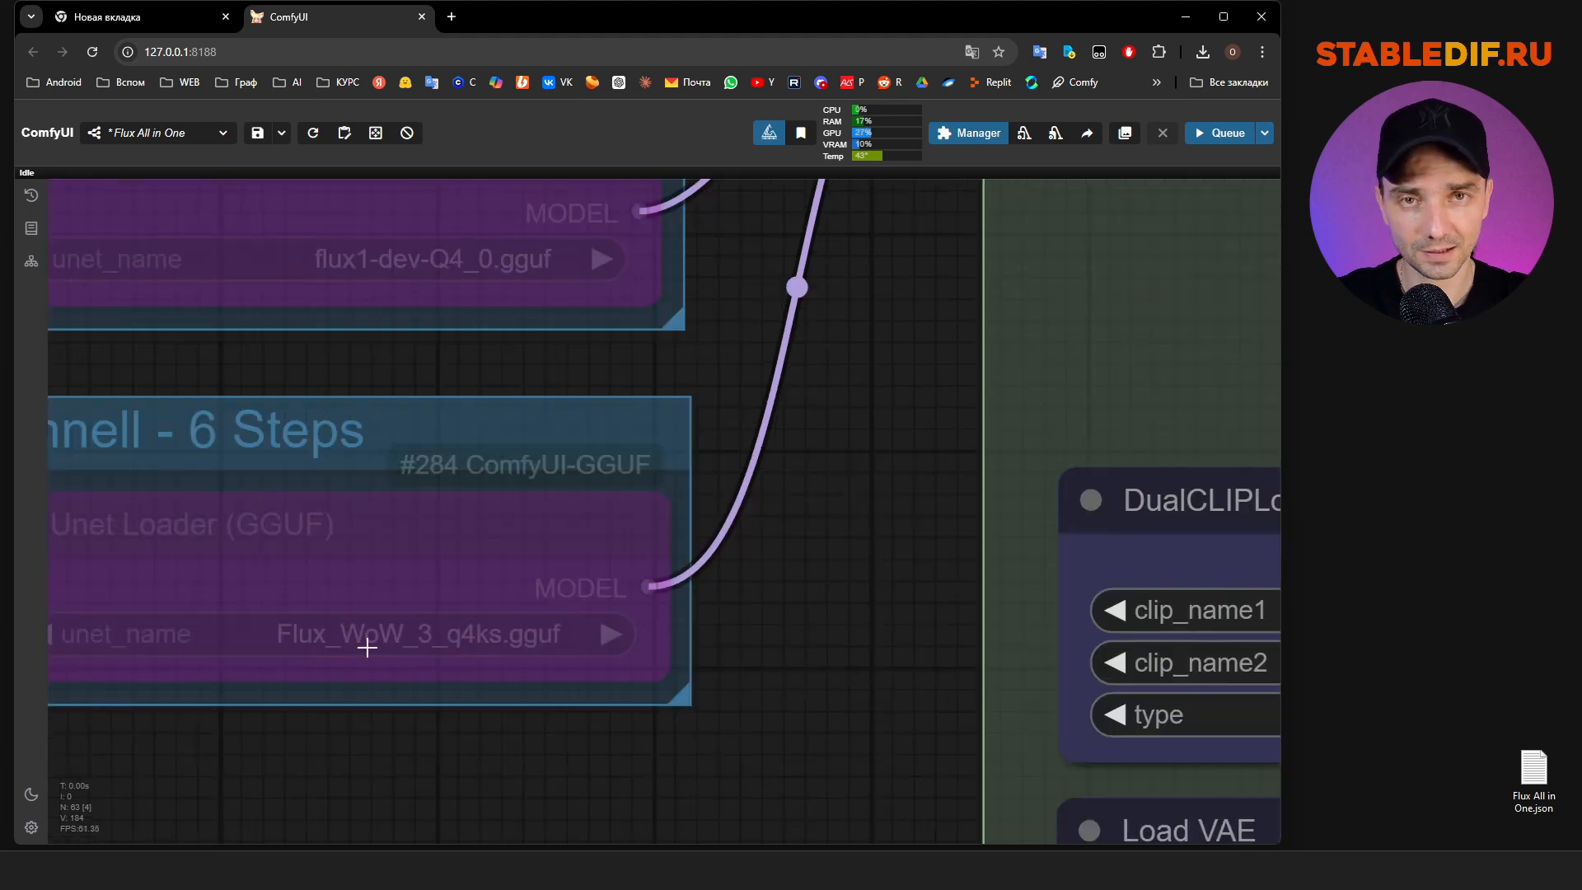
scroll(598, 694, "down", 5)
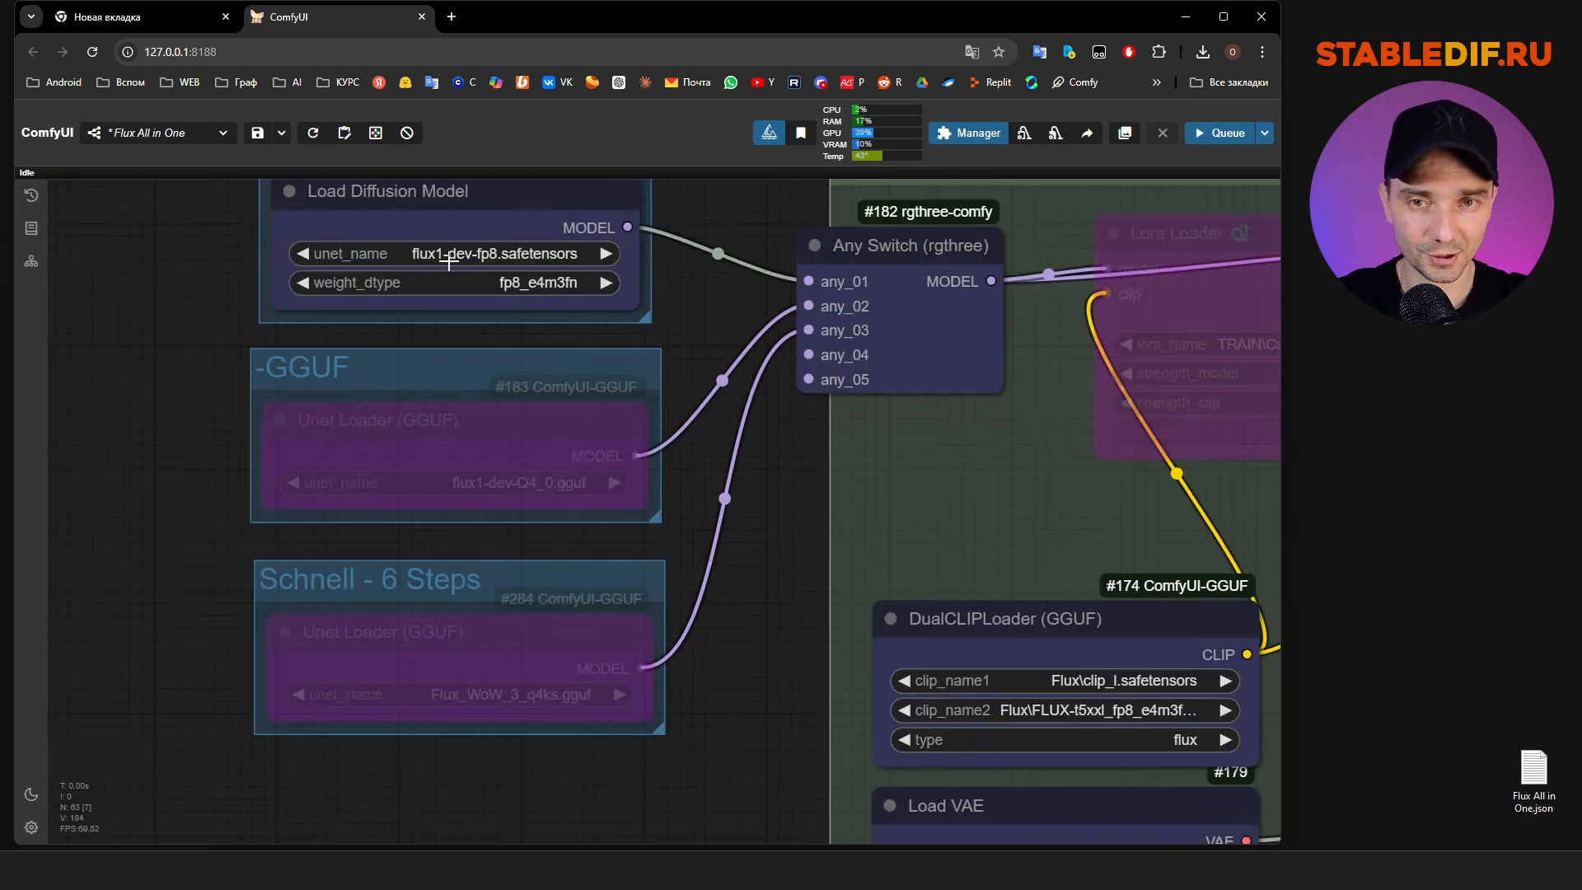
left_click_drag(171, 409, 190, 483)
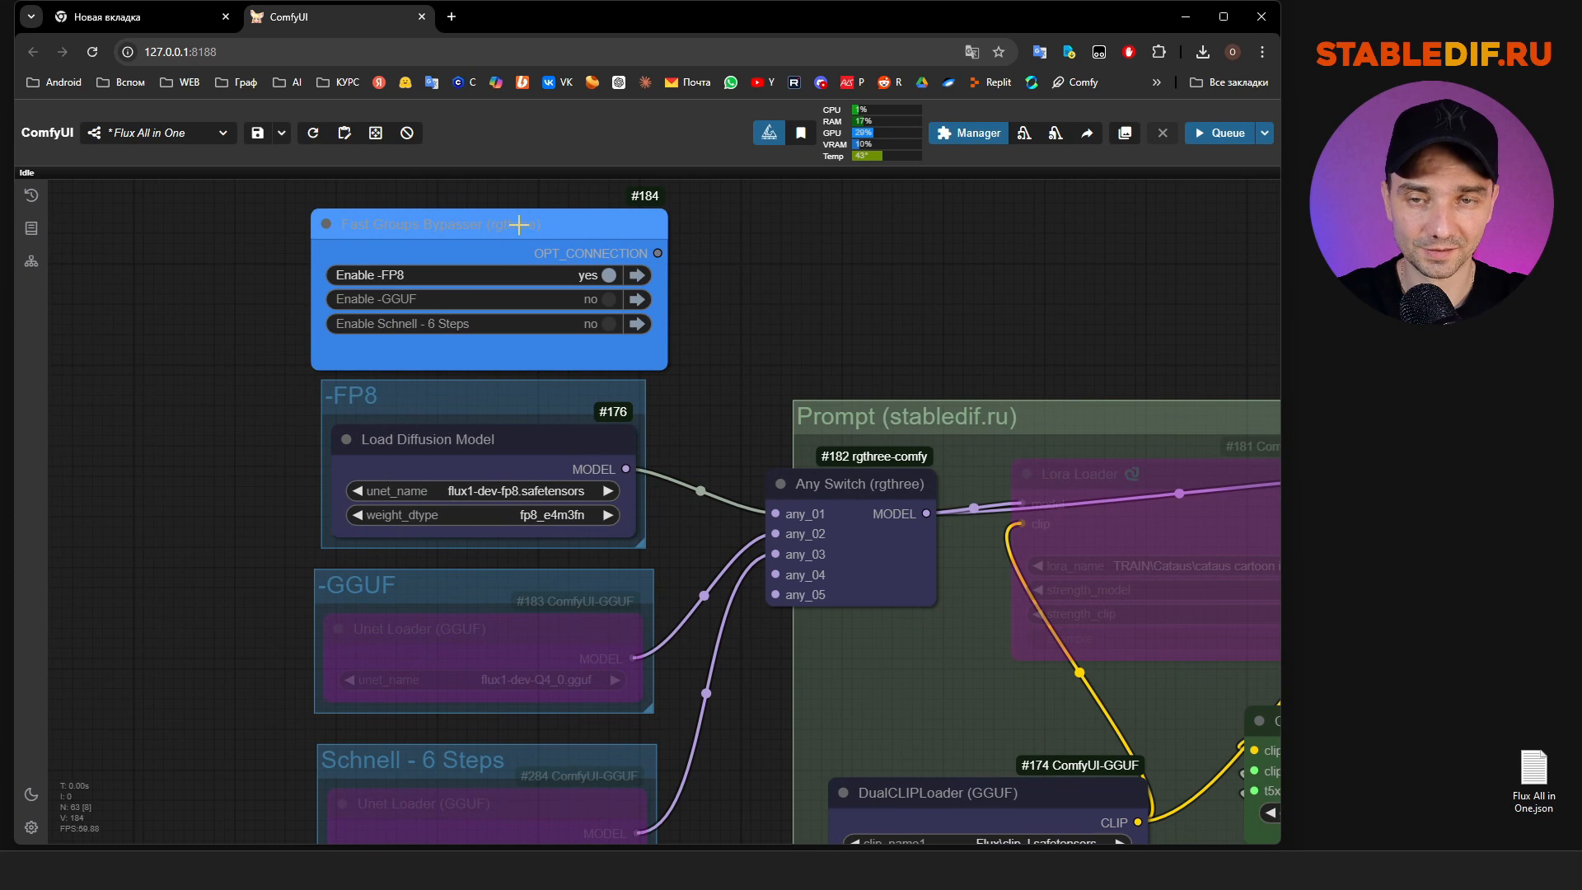
Try the -GGUF and Schnell - 6 Steps groups one at a time in the Fast Groups Bypasser and re-enable -FP8
left_click_drag(519, 224, 518, 210)
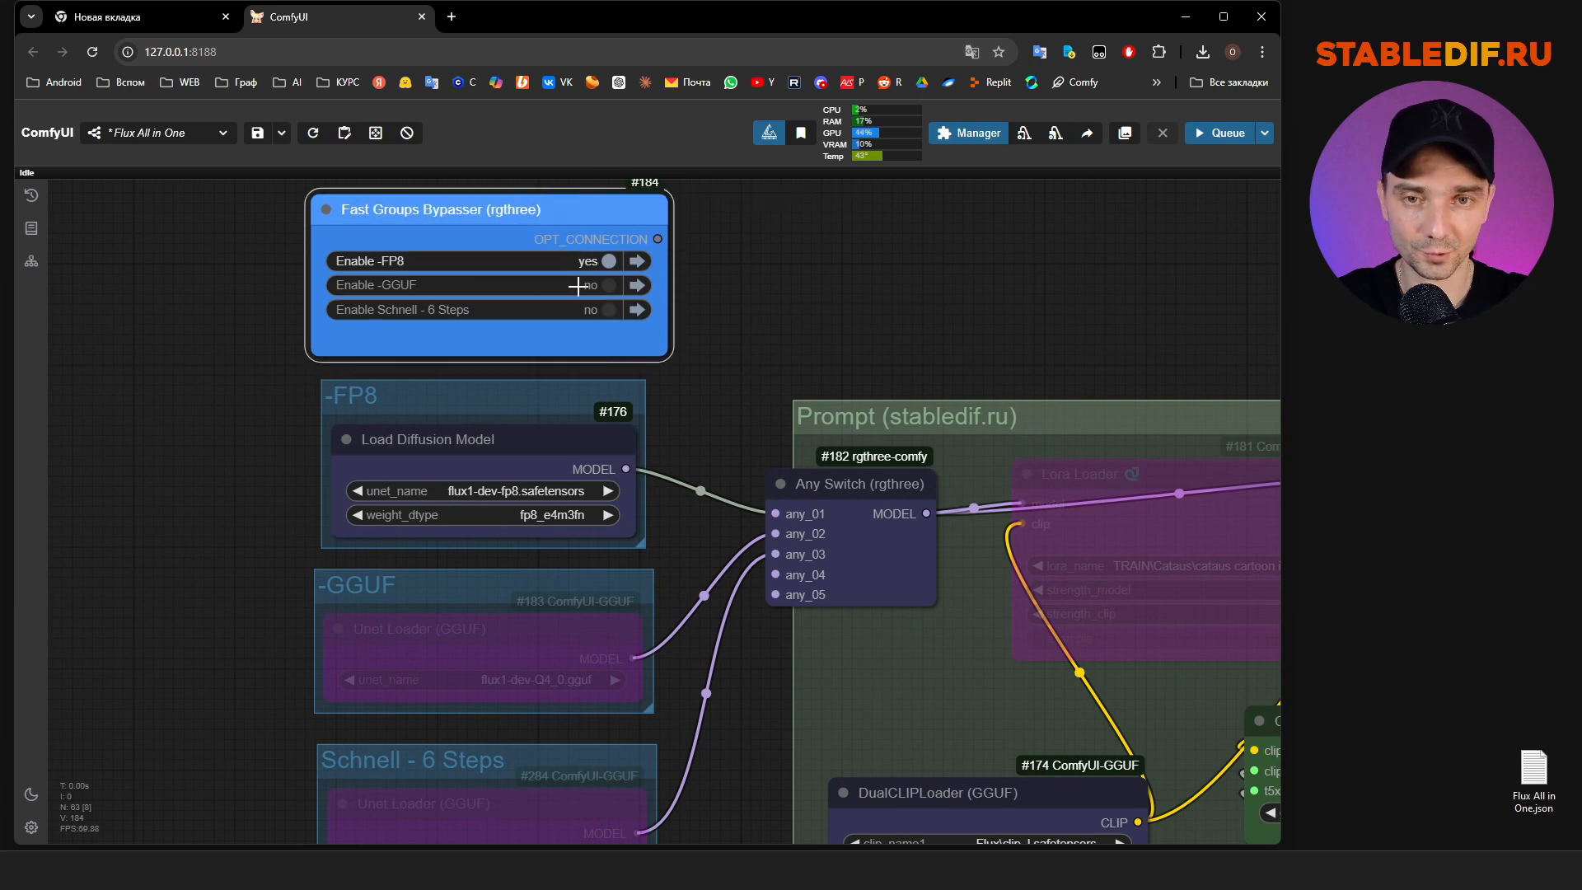
left_click(530, 286)
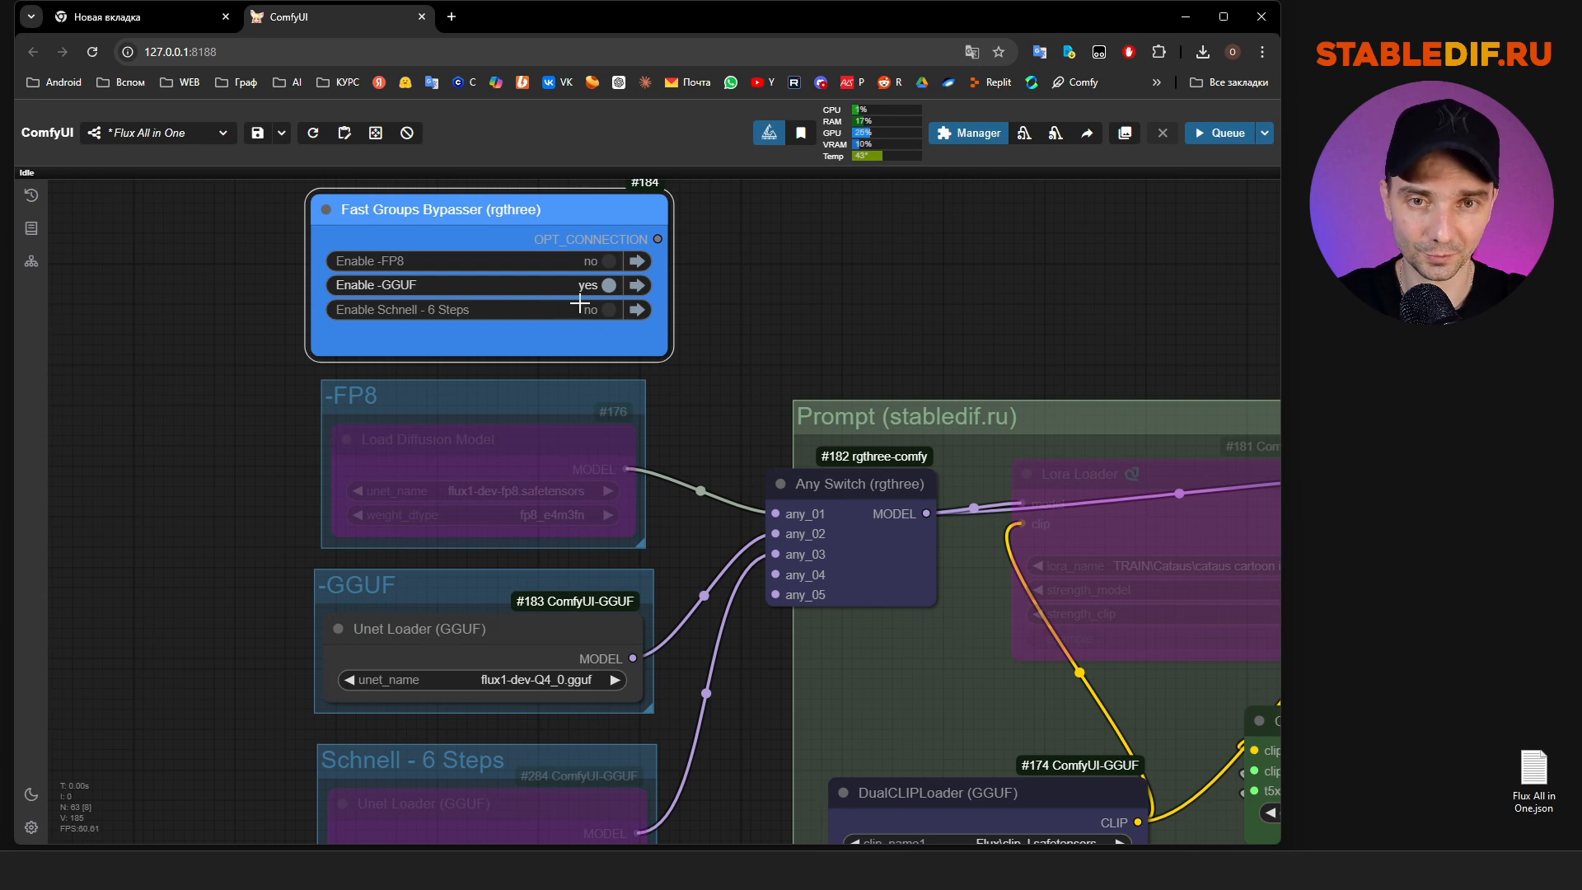
left_click(527, 310)
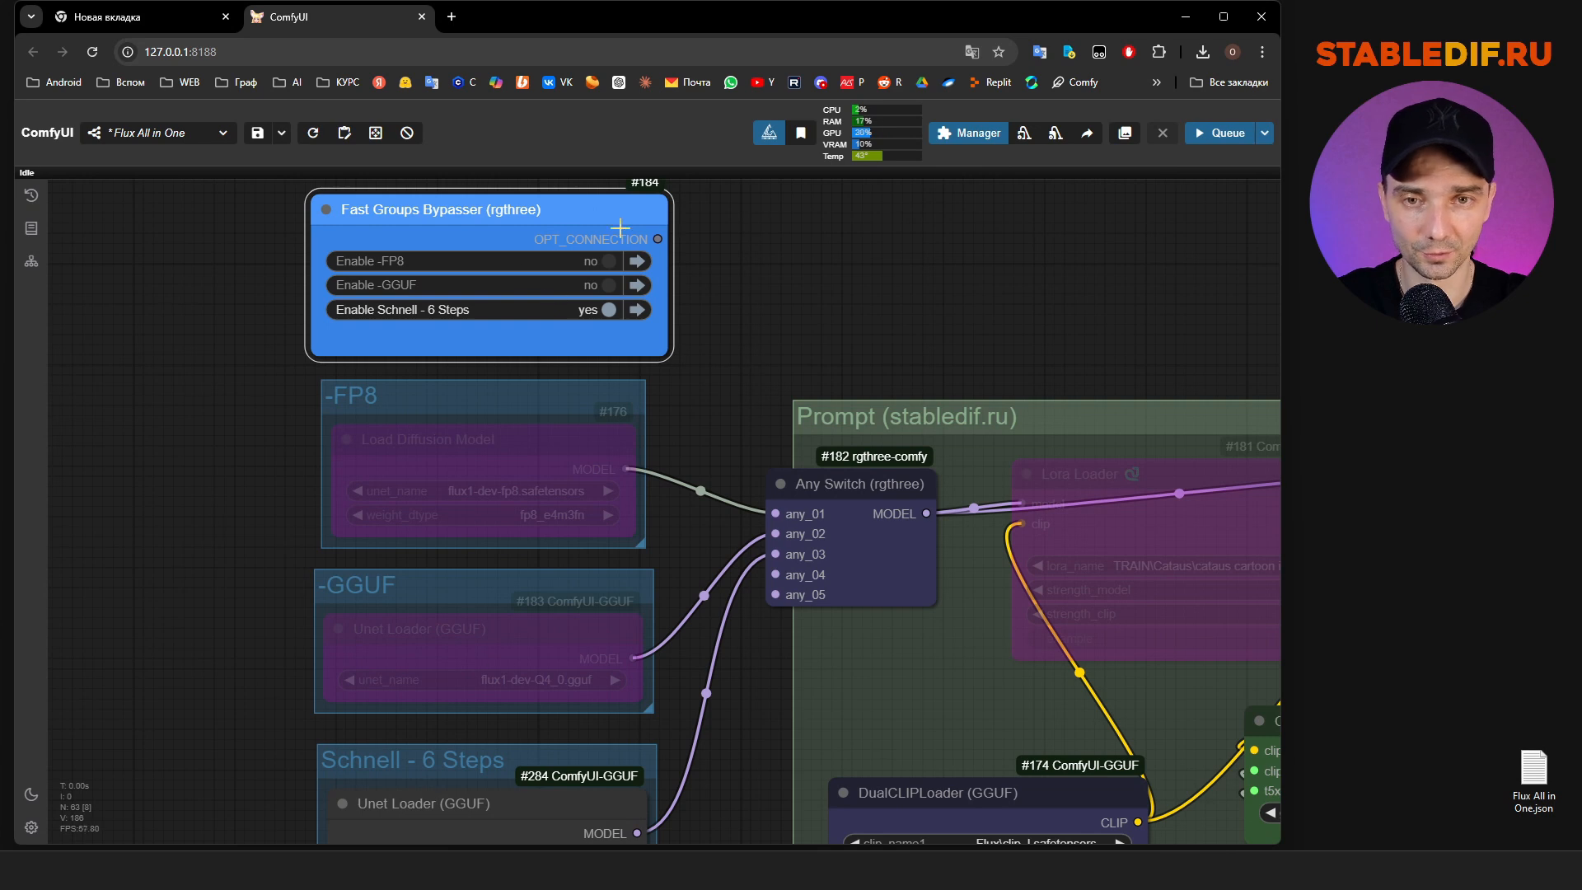
left_click(598, 260)
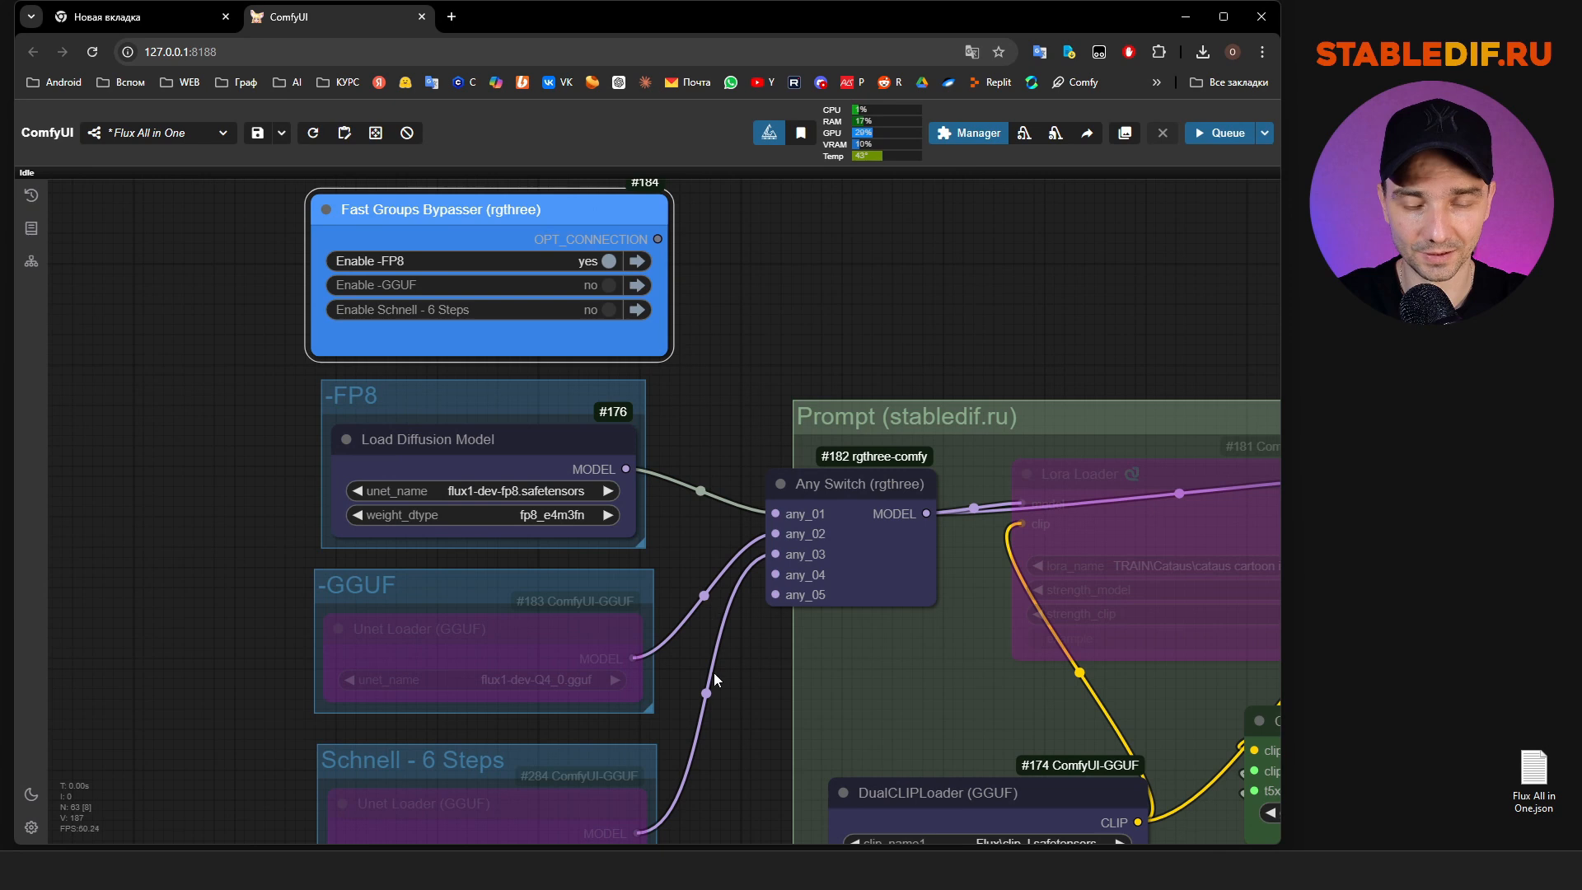
Examine the DualCLIPLoader (GGUF) node's clip files in the Prompt group and return to the model loader groups
left_click_drag(865, 719, 311, 404)
scroll(325, 391, "down", 6)
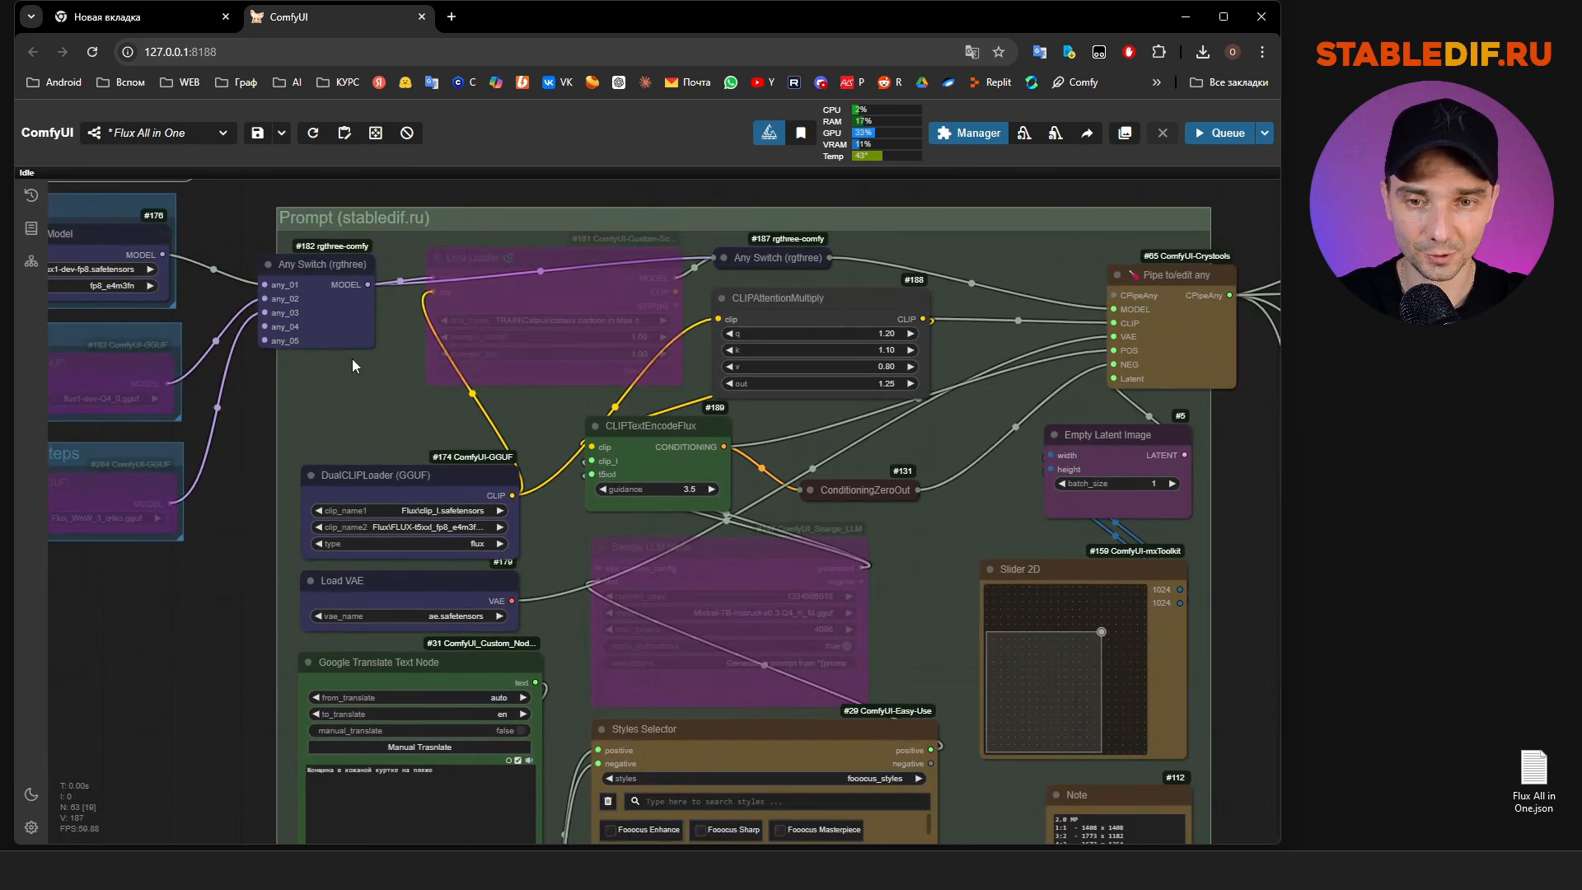
scroll(432, 514, "up", 2)
scroll(431, 514, "up", 2)
left_click(408, 421)
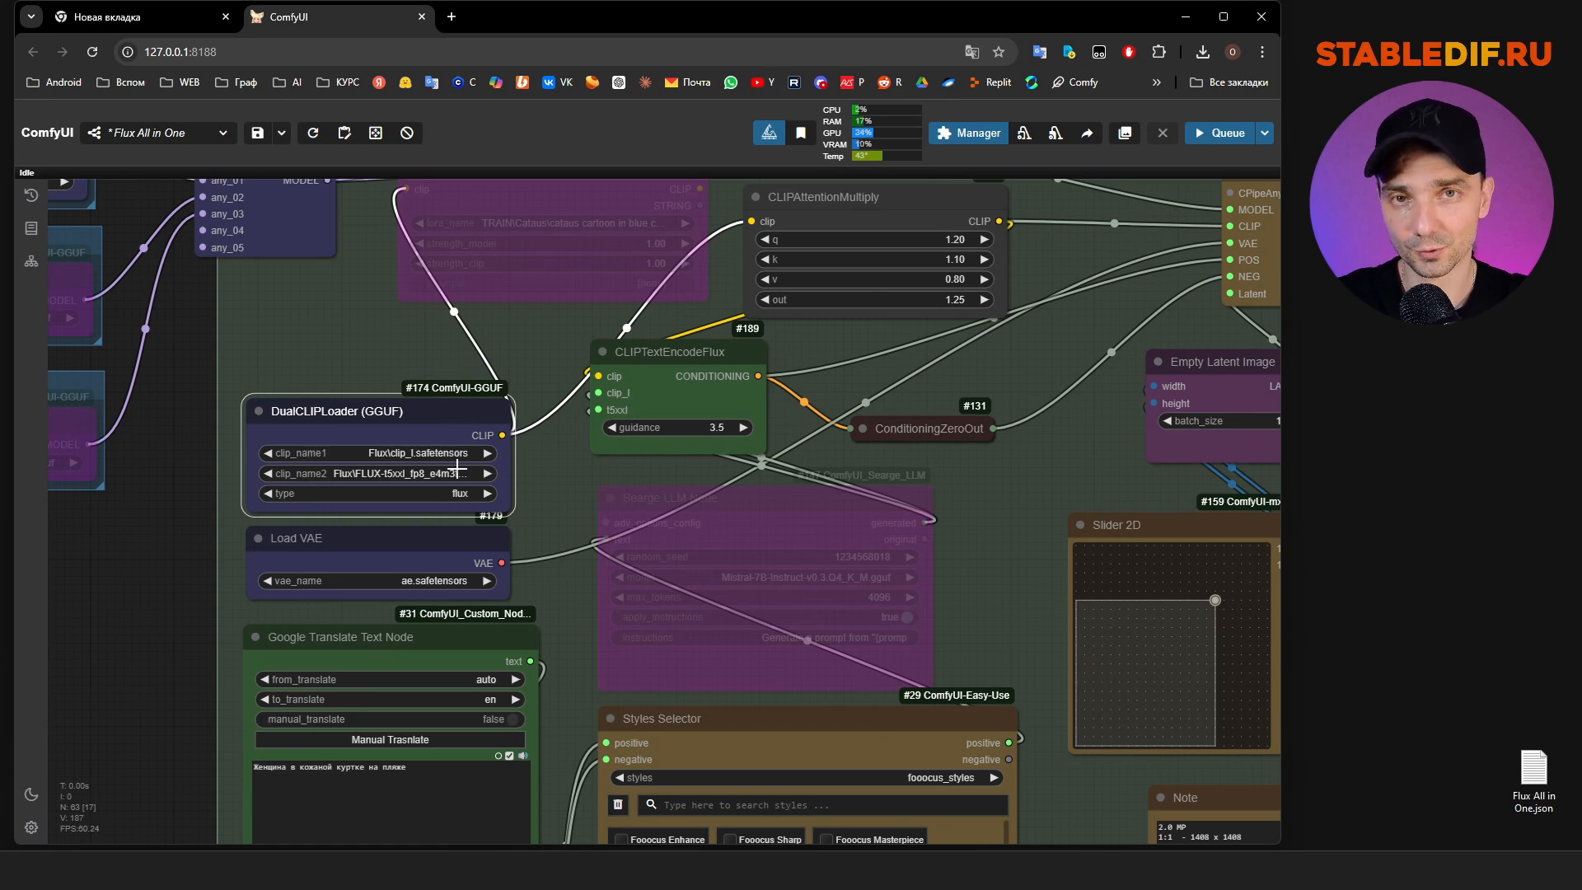
left_click_drag(140, 580, 464, 695)
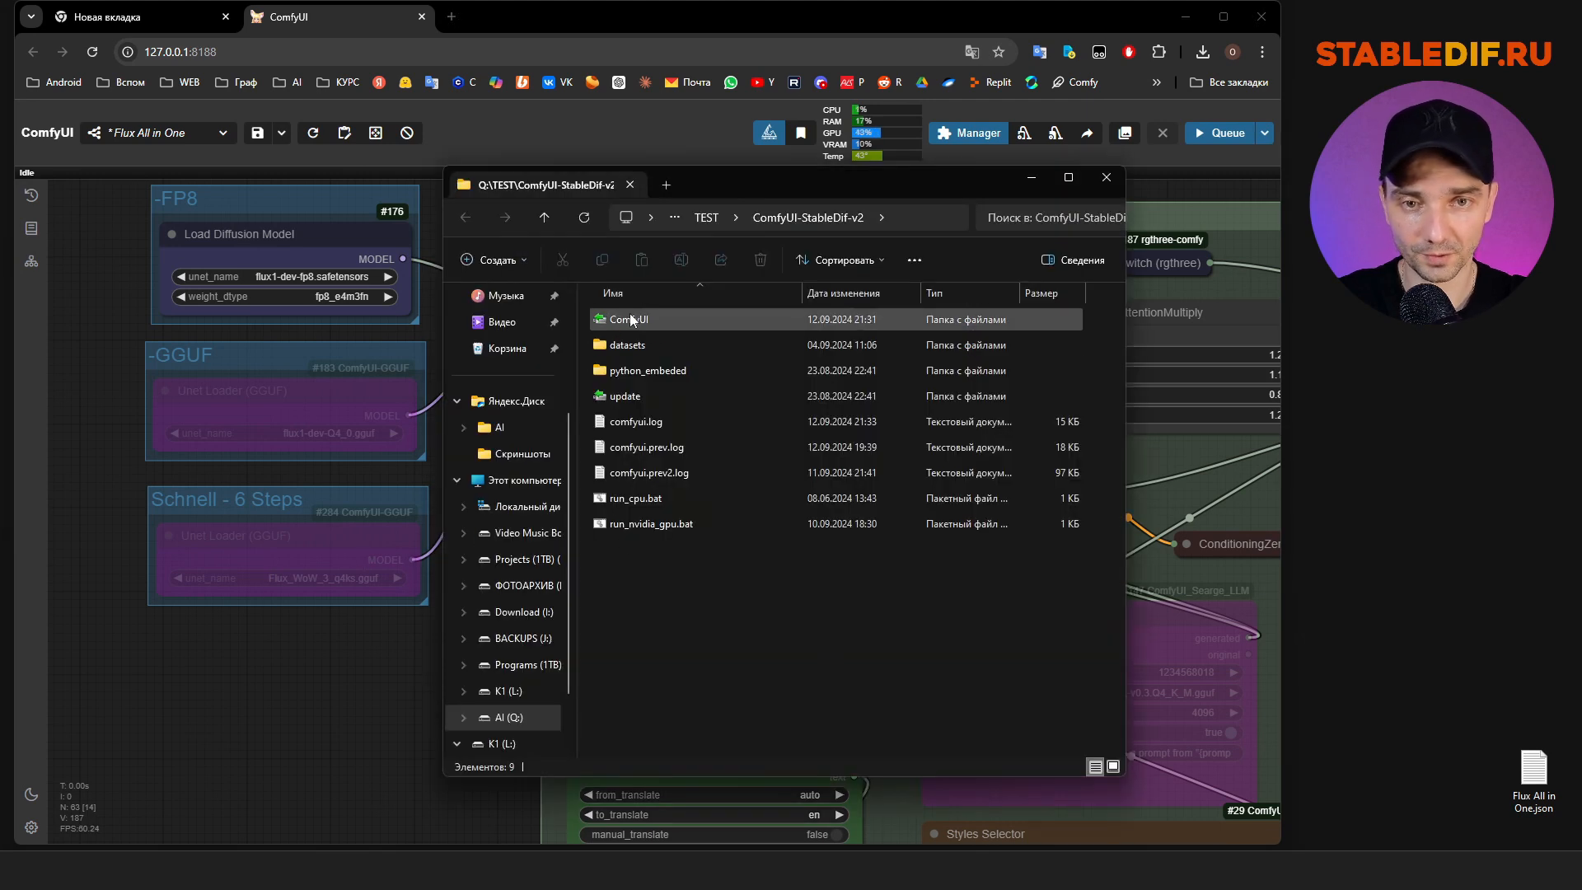
Switch to File Explorer and open the ComfyUI\models\diffusion_models folder inside ComfyUI-StableDif-v2
double_click(634, 320)
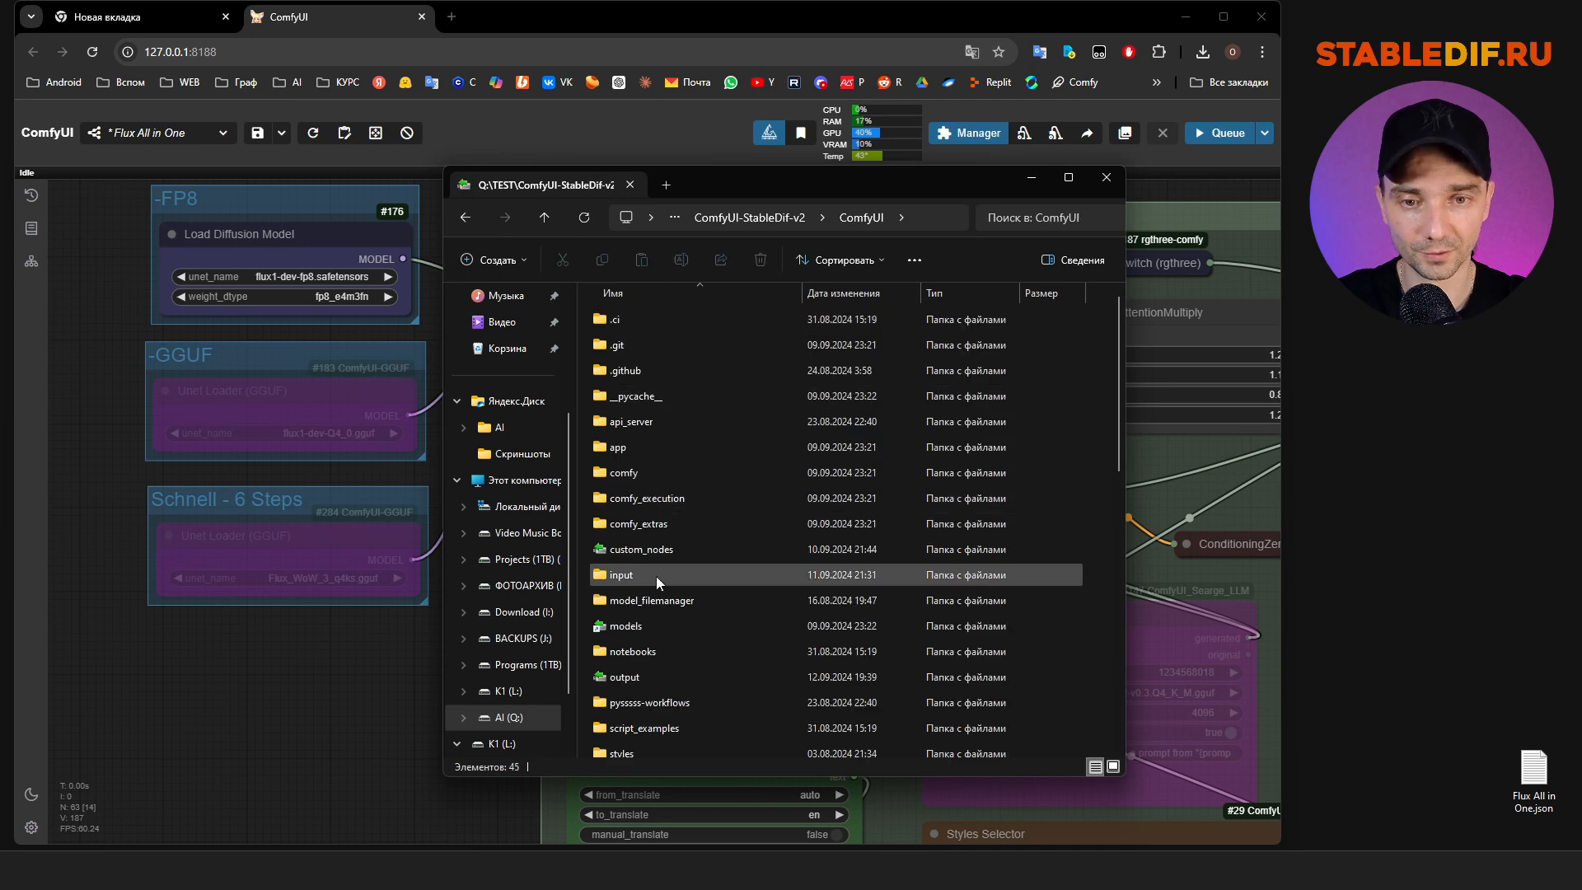
double_click(641, 627)
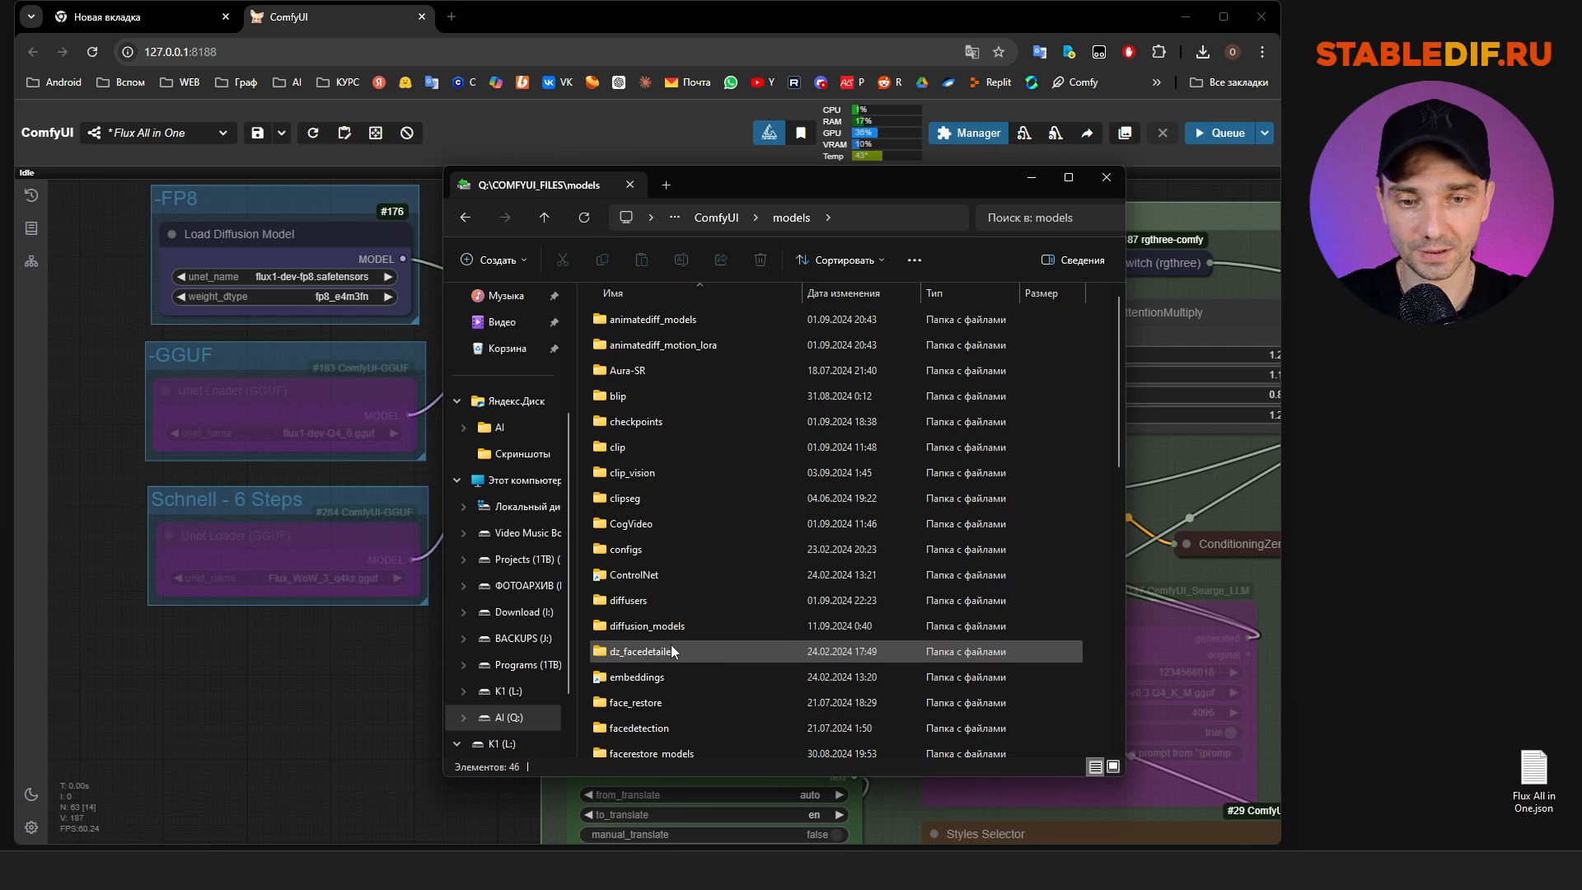
left_click(656, 627)
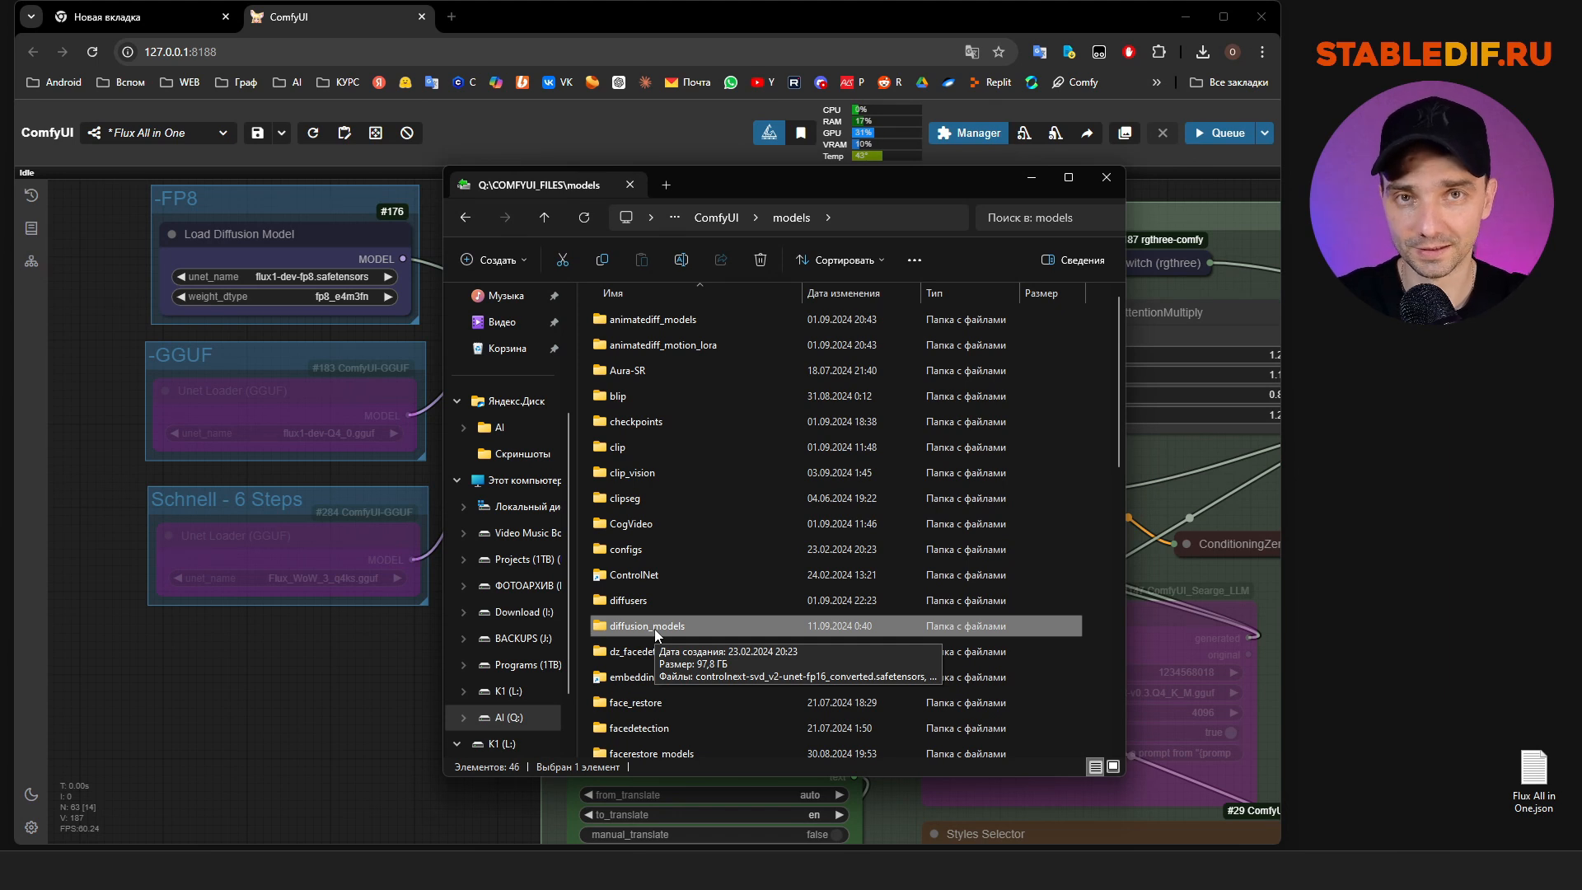
left_click(654, 629)
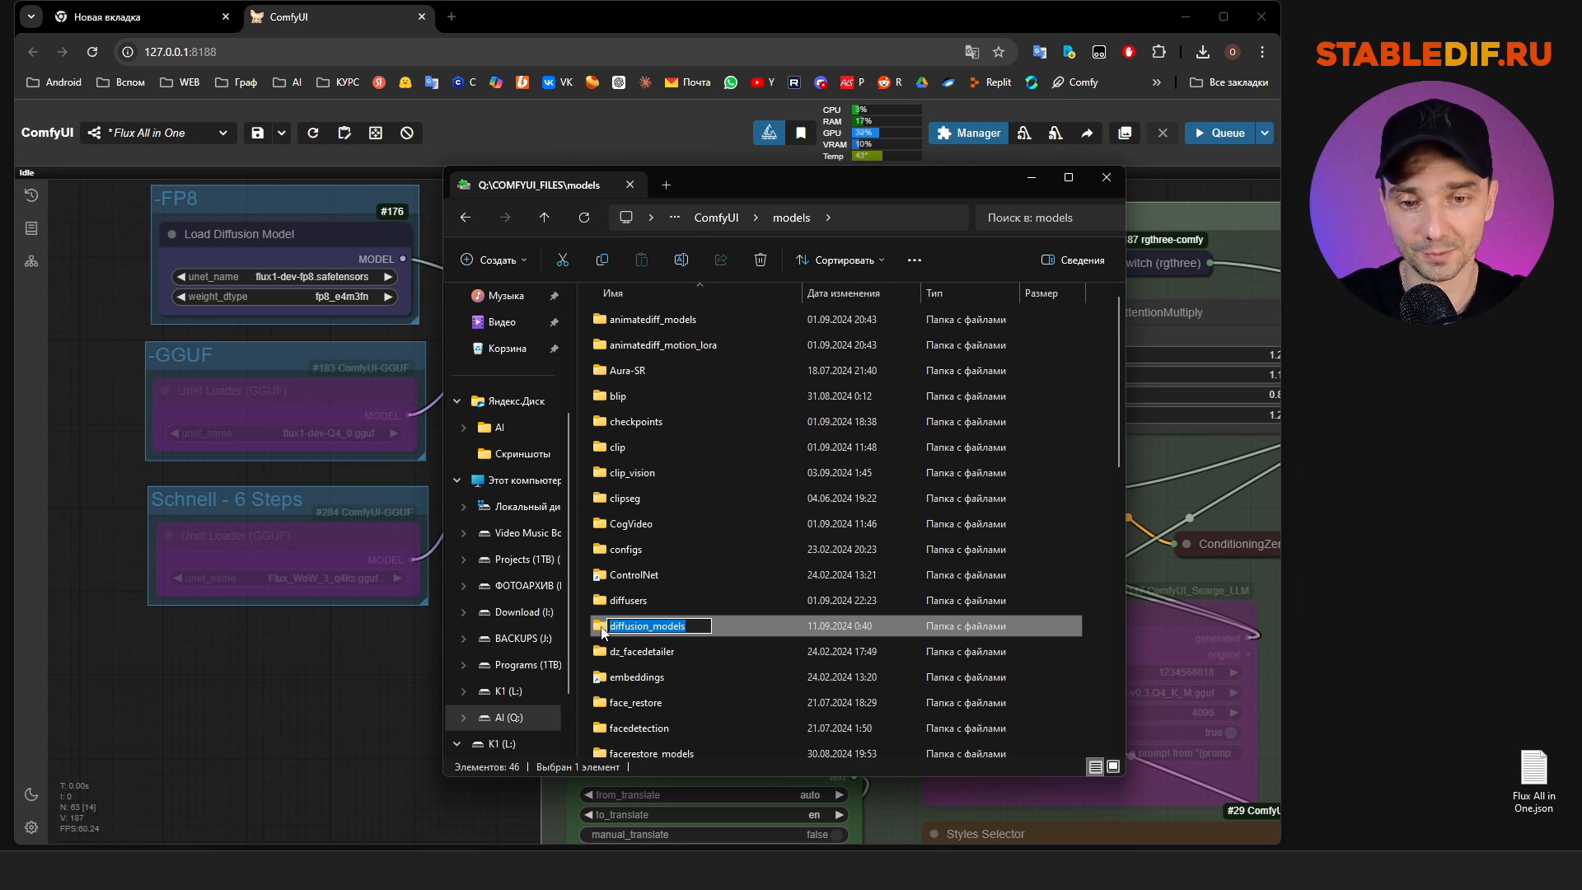
key("Escape")
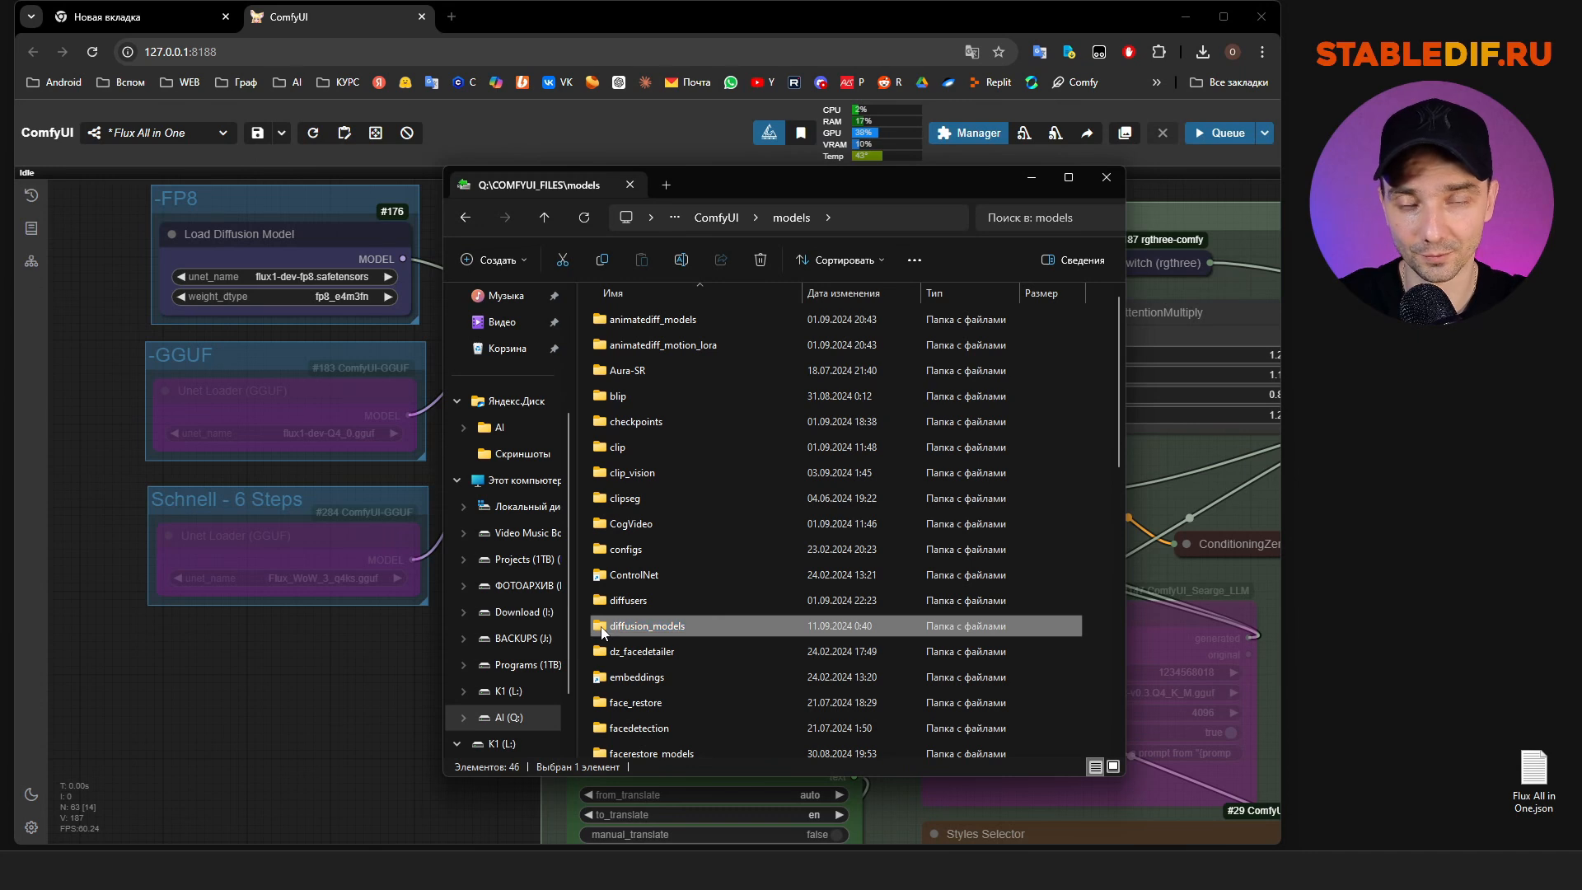
double_click(645, 628)
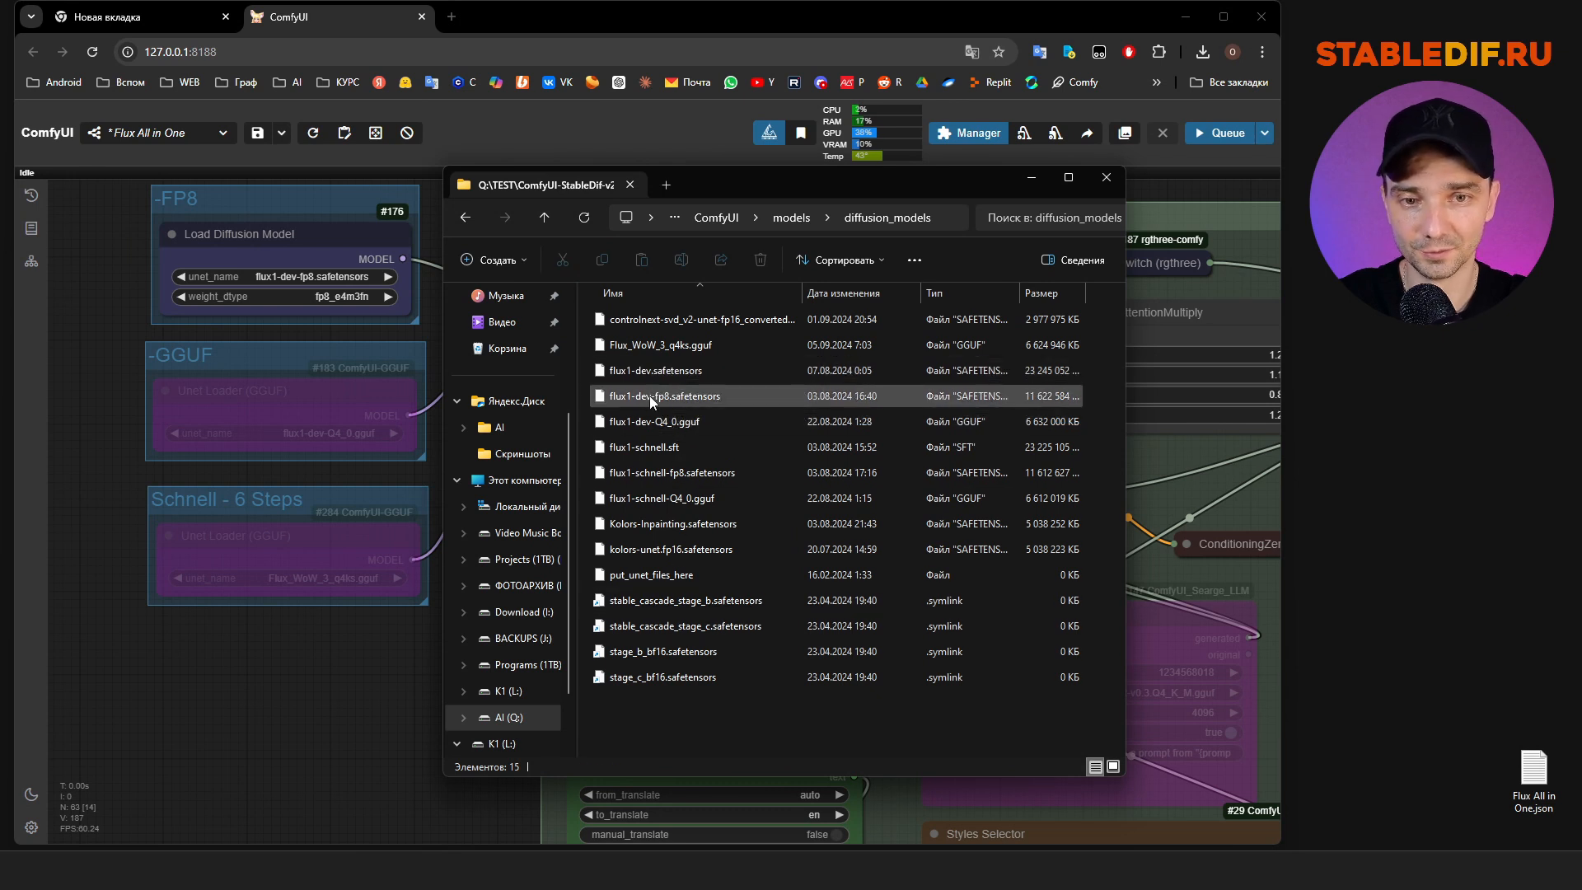
Check the Flux model files in diffusion_models, including flux1-dev-Q4_0.gguf, flux1-schnell.sft, Flux_WoW_3_q4ks.gguf and flux1-schnell-Q4_0.gguf
left_click(660, 424)
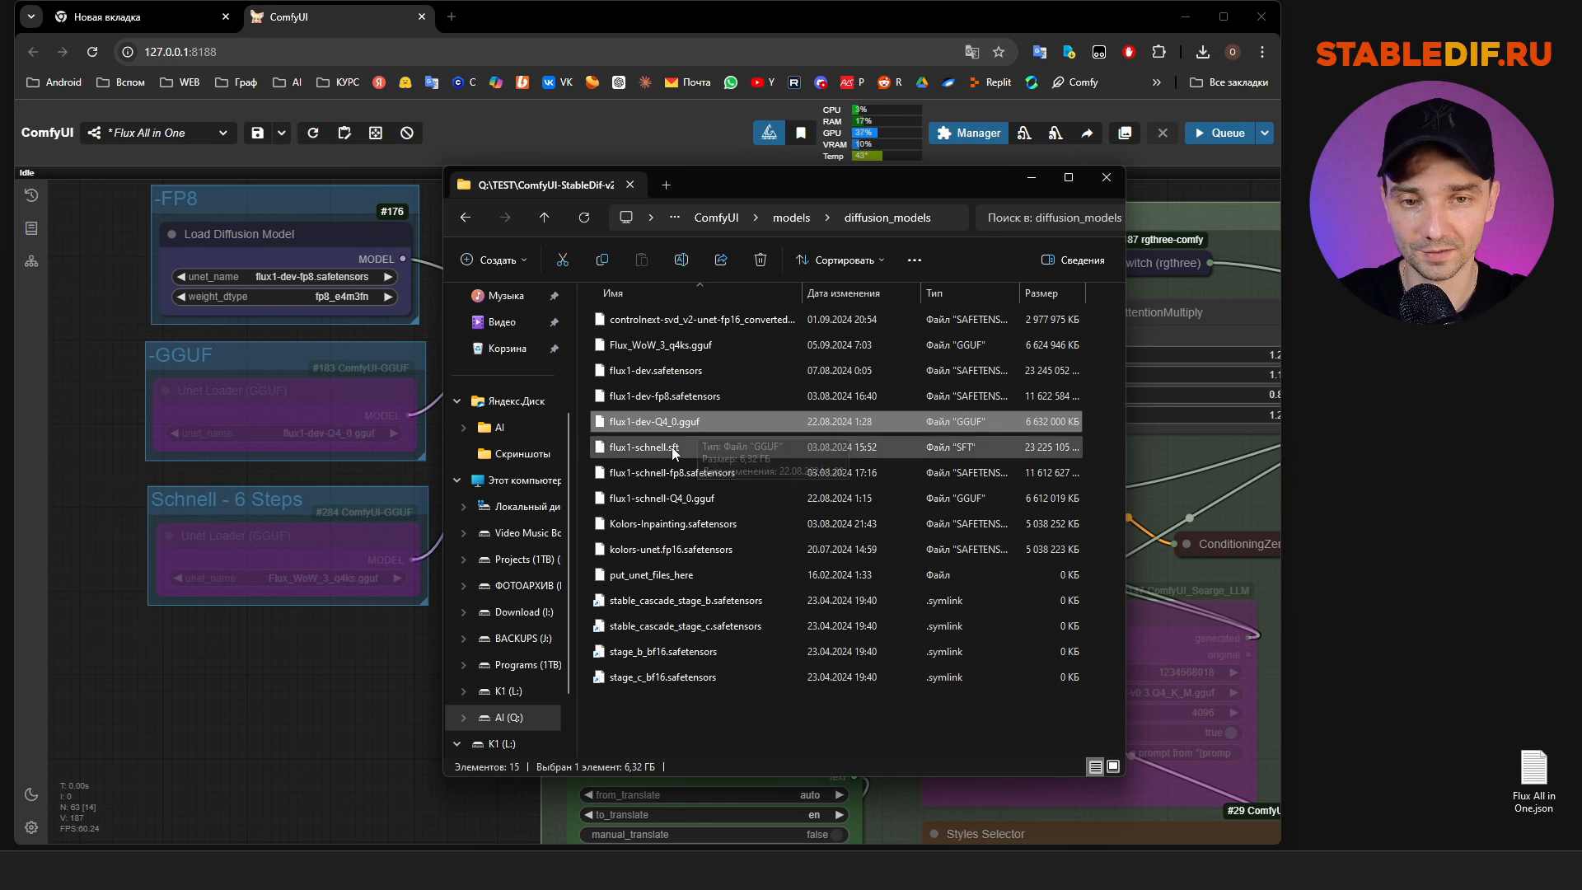
left_click(674, 449)
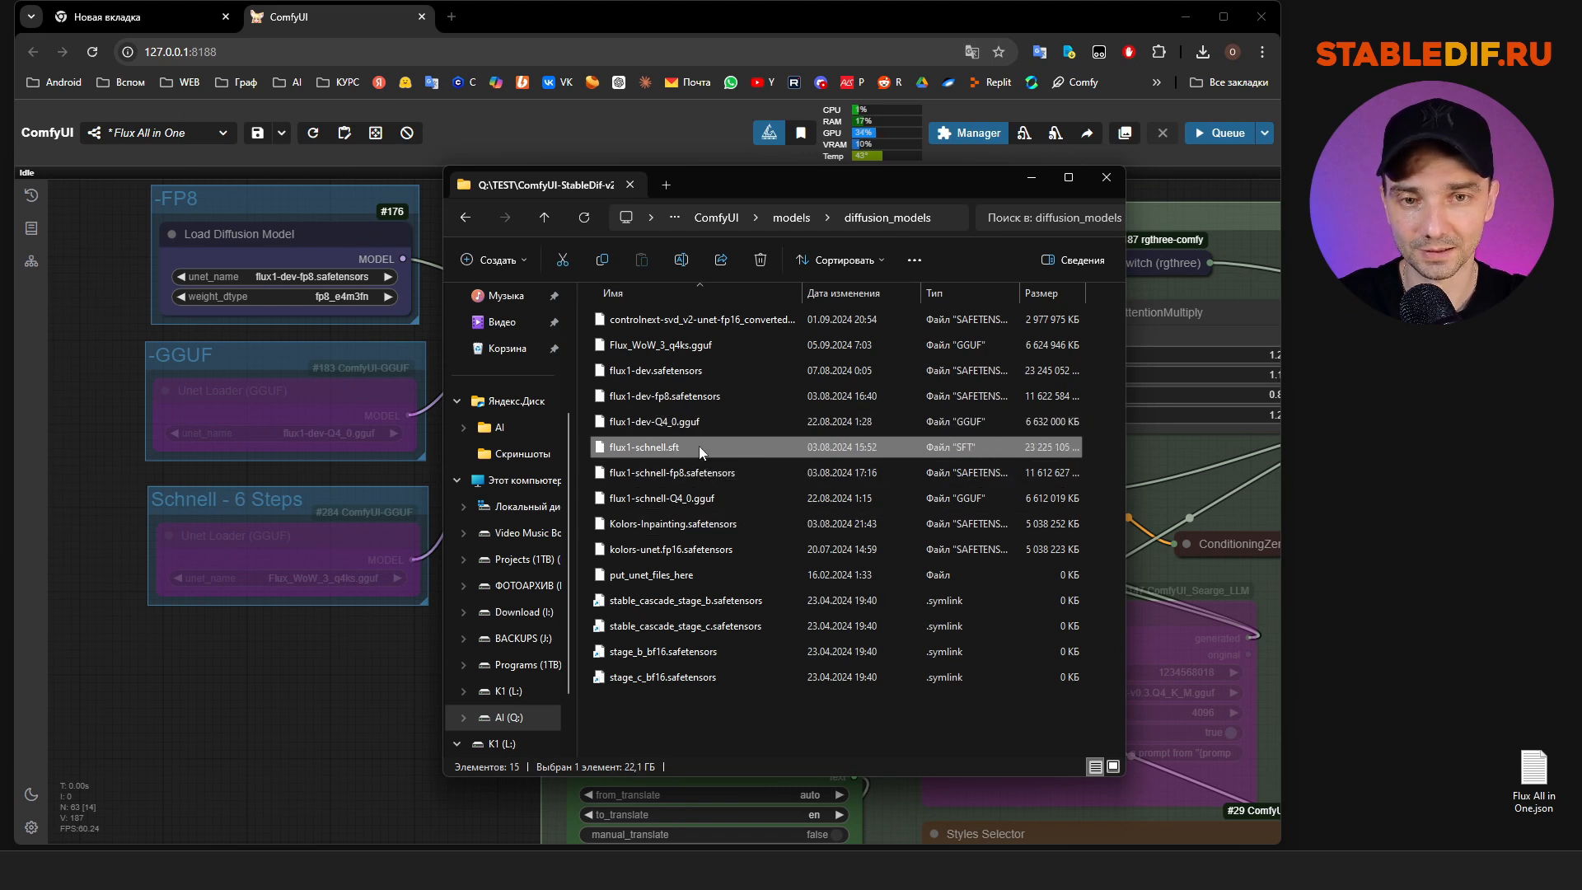
left_click(656, 347)
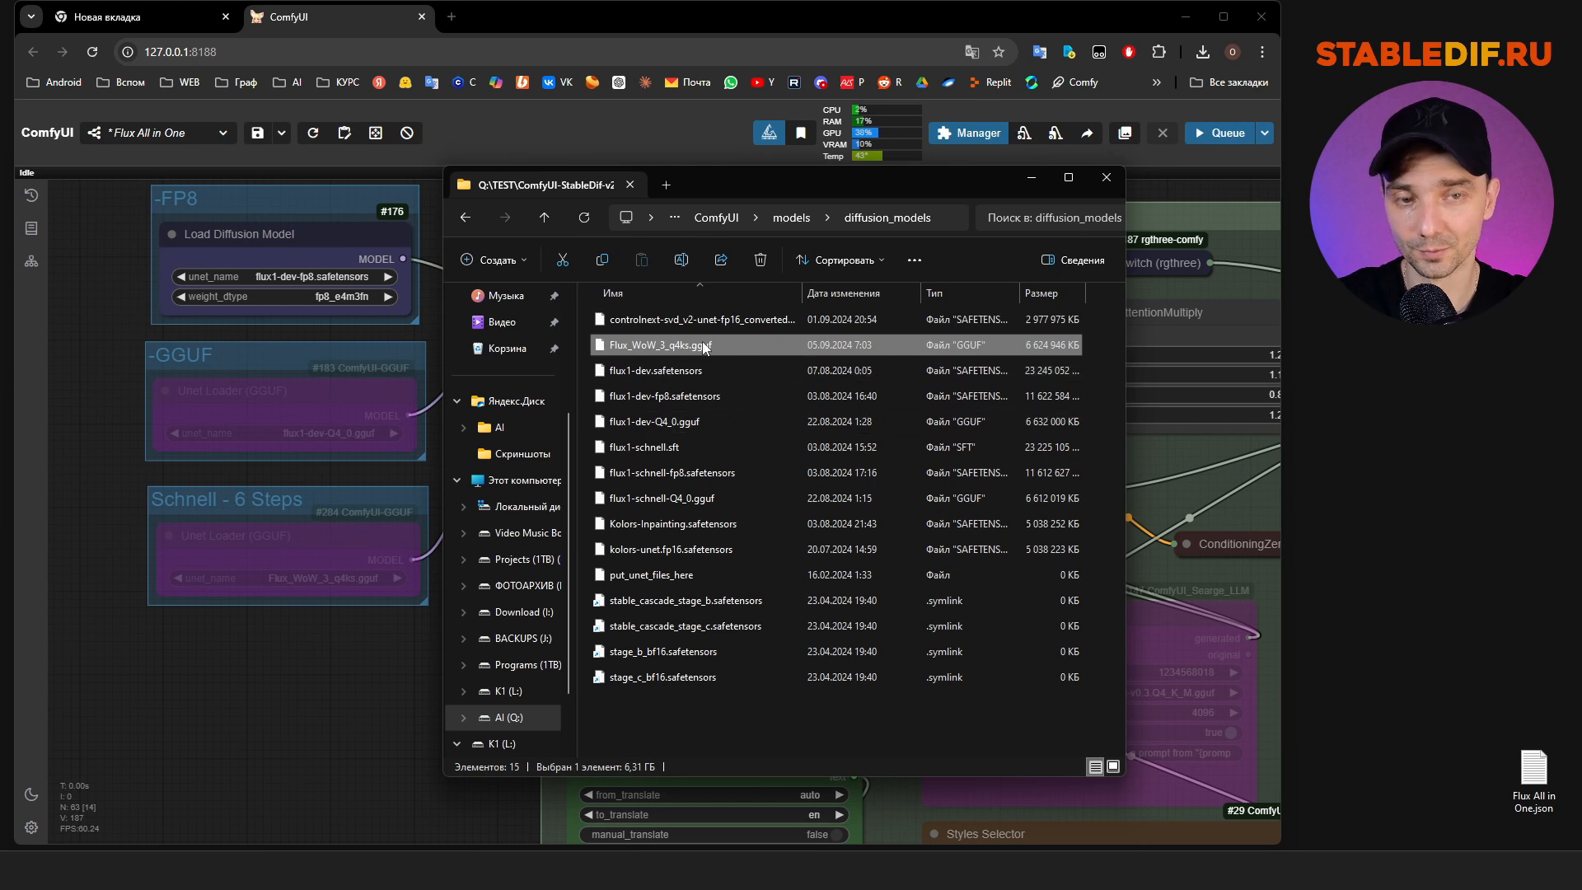
left_click(680, 498)
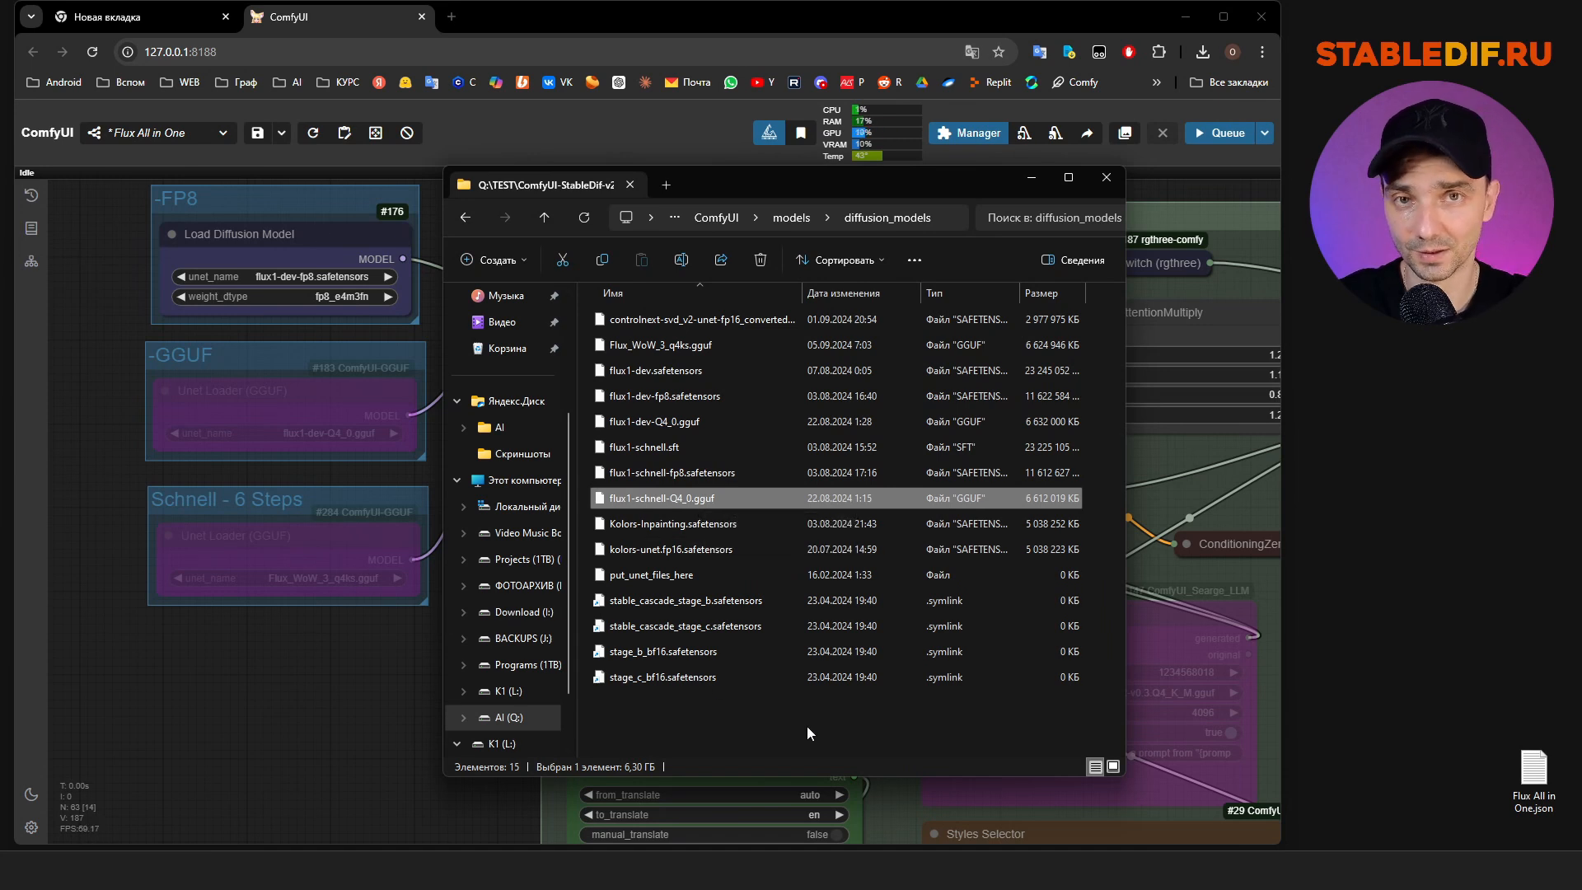
Go back to the models folder and open its clip\Flux subfolder
left_click(792, 217)
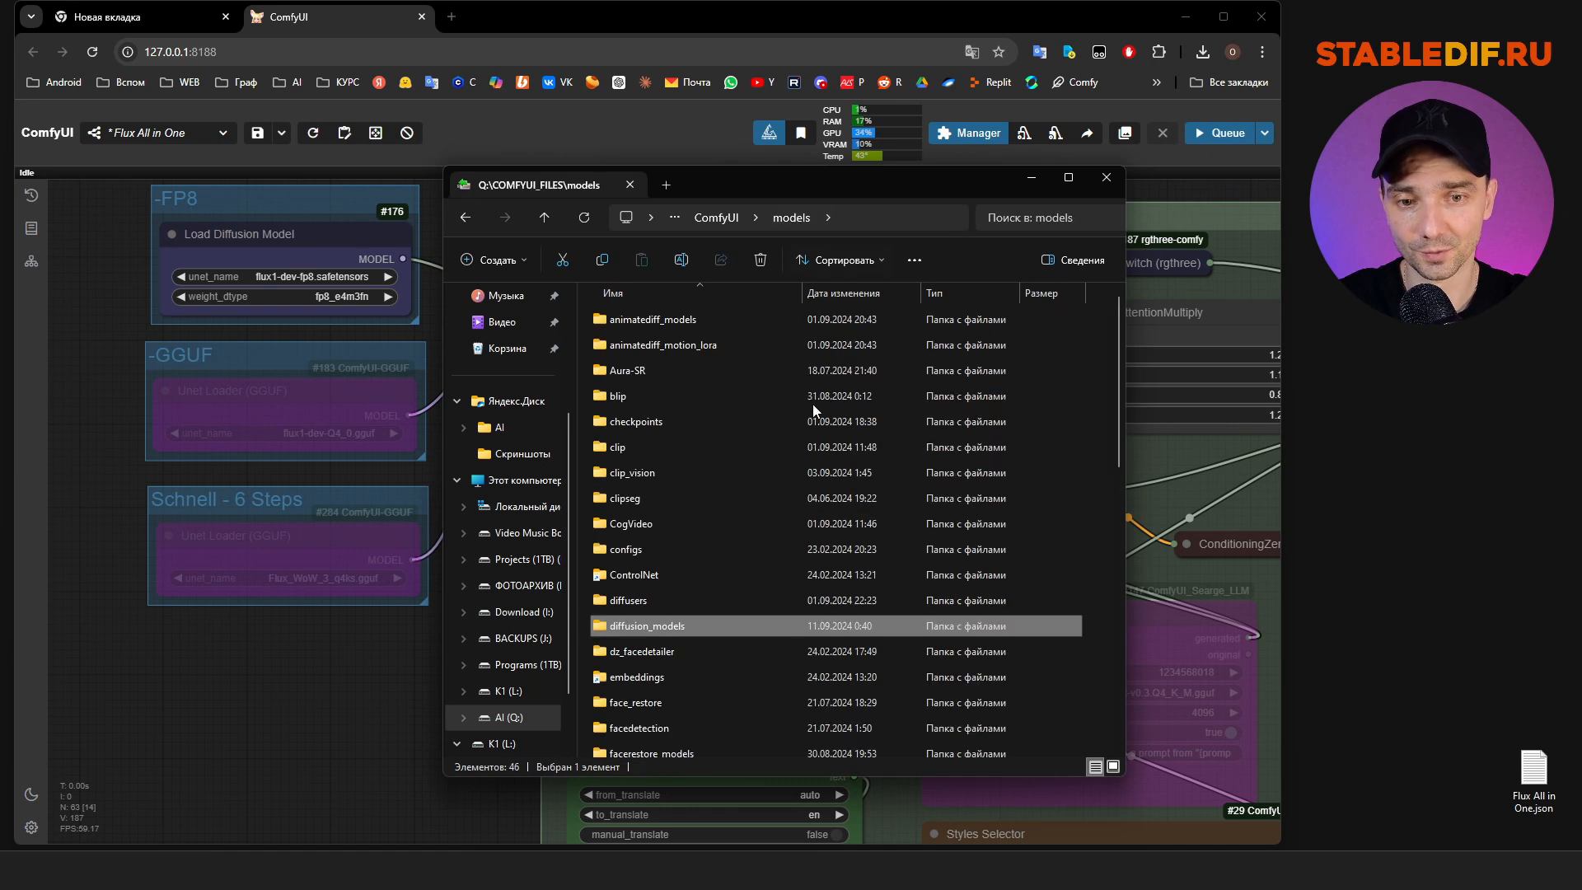
double_click(627, 451)
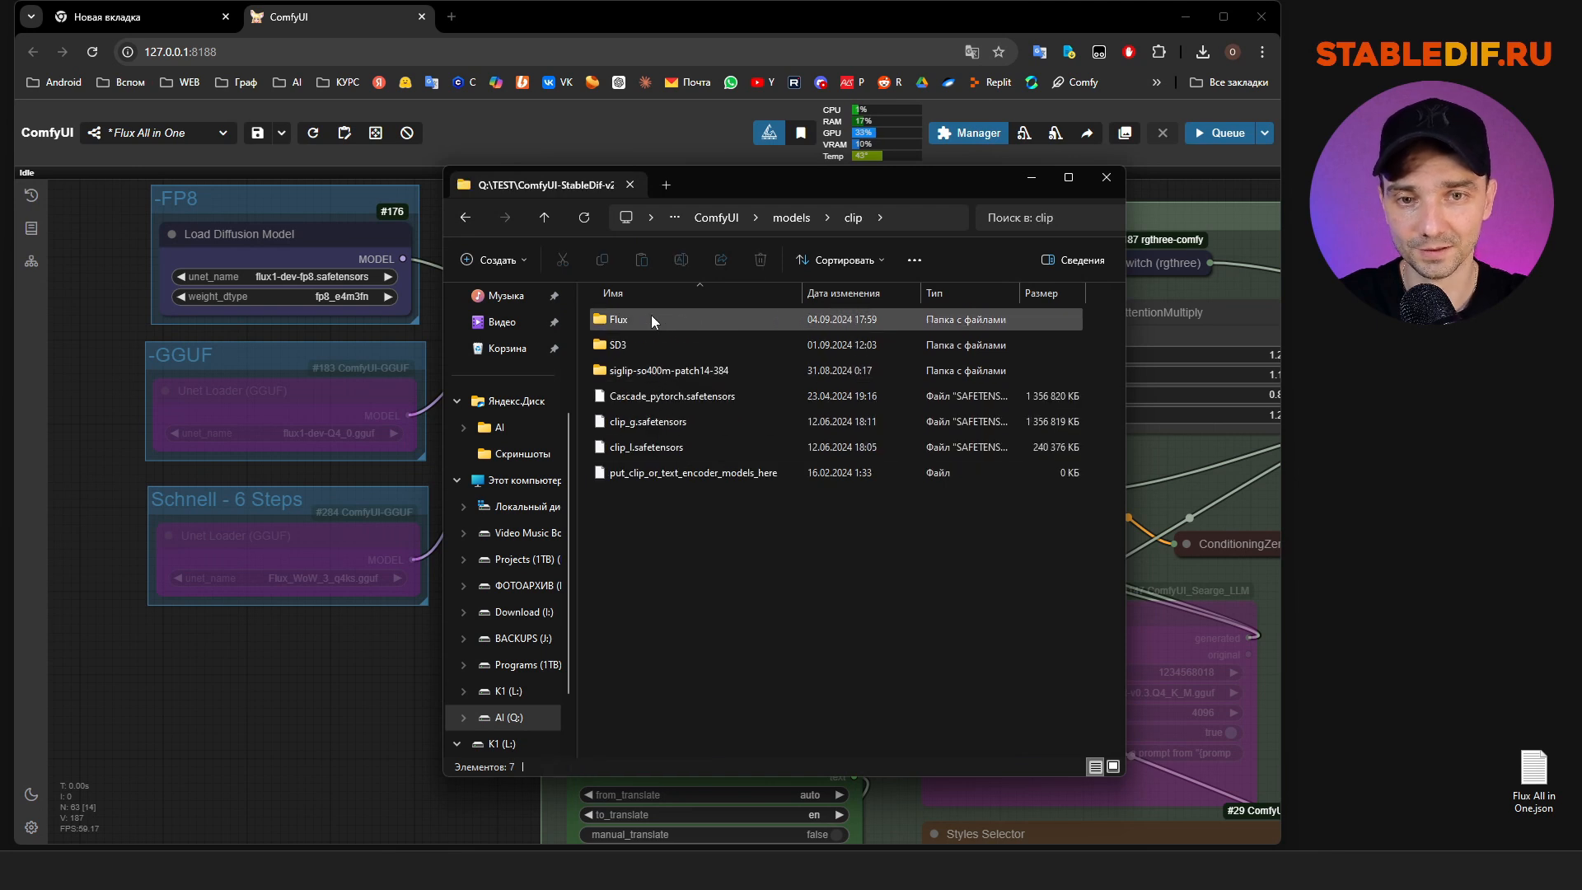
left_click(632, 321)
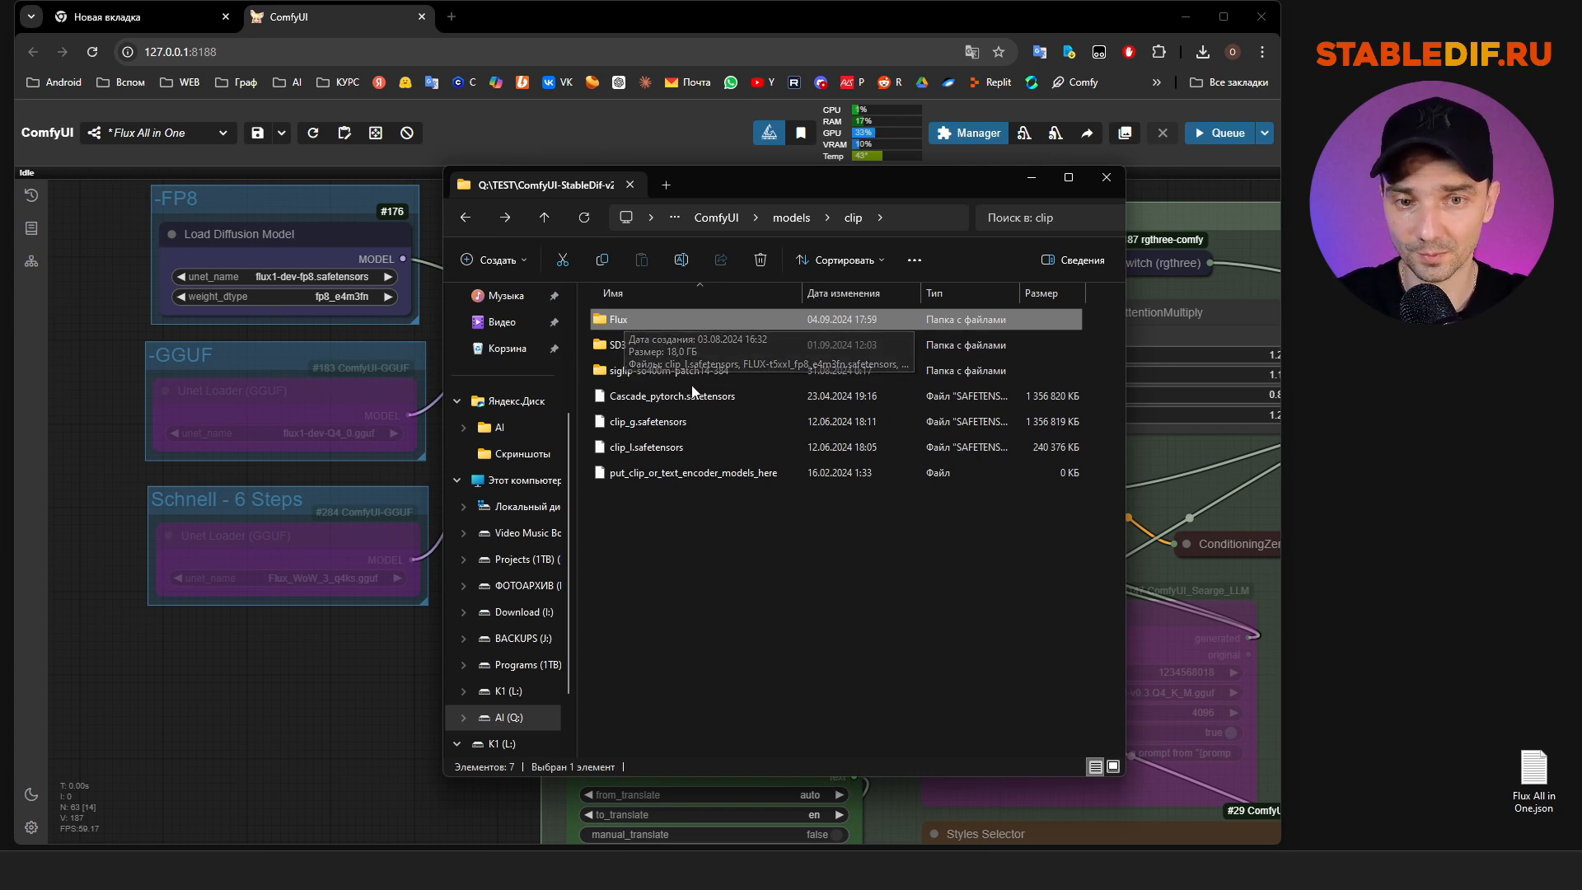
left_click(735, 616)
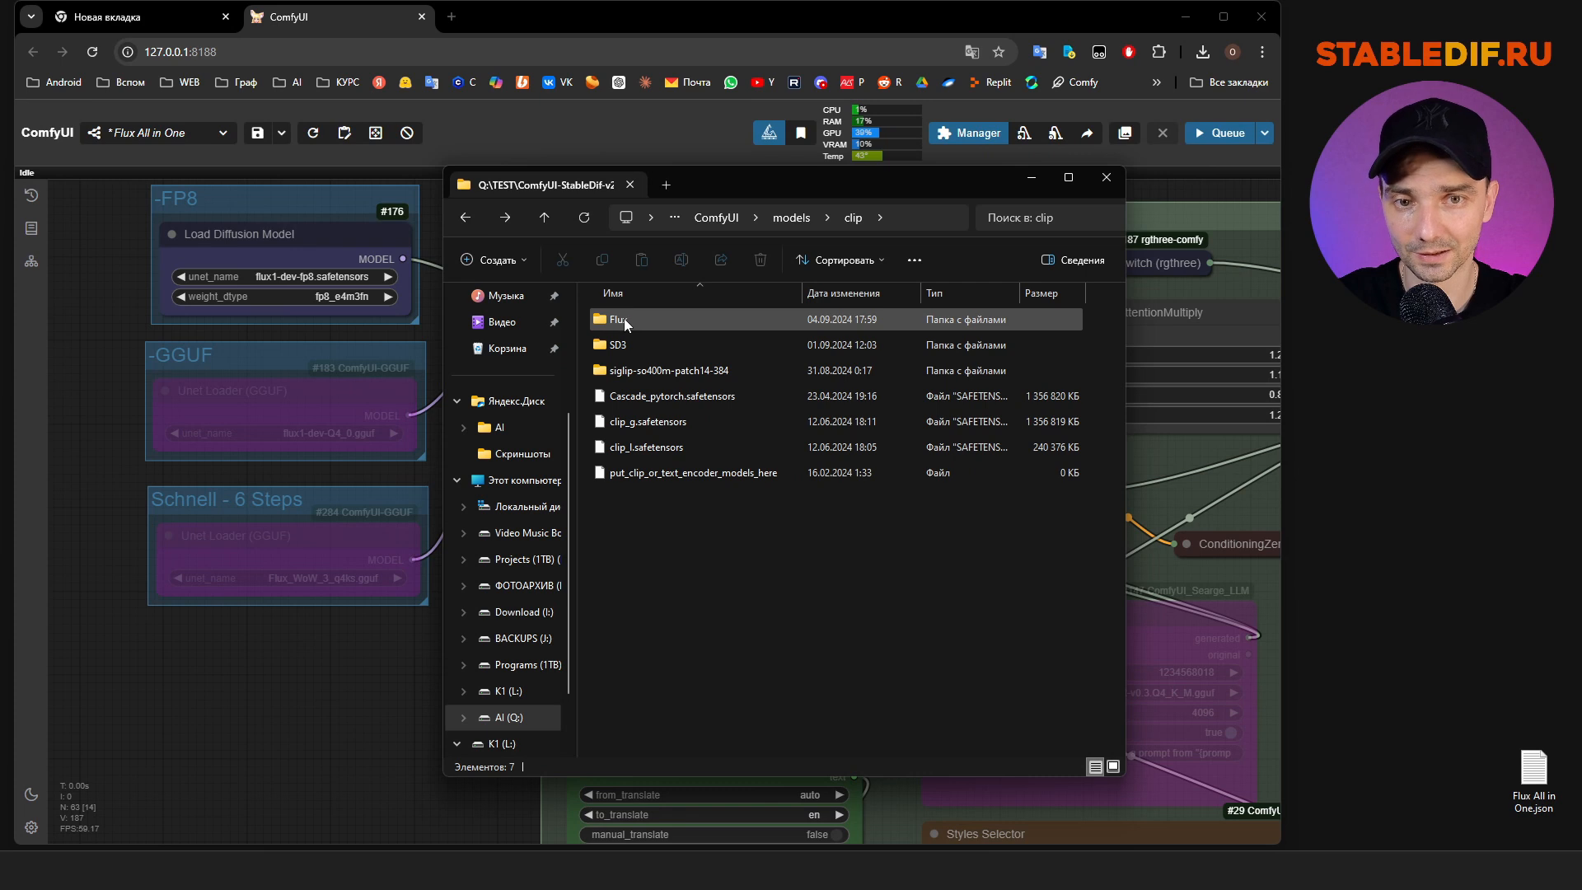
left_click(624, 318)
double_click(624, 318)
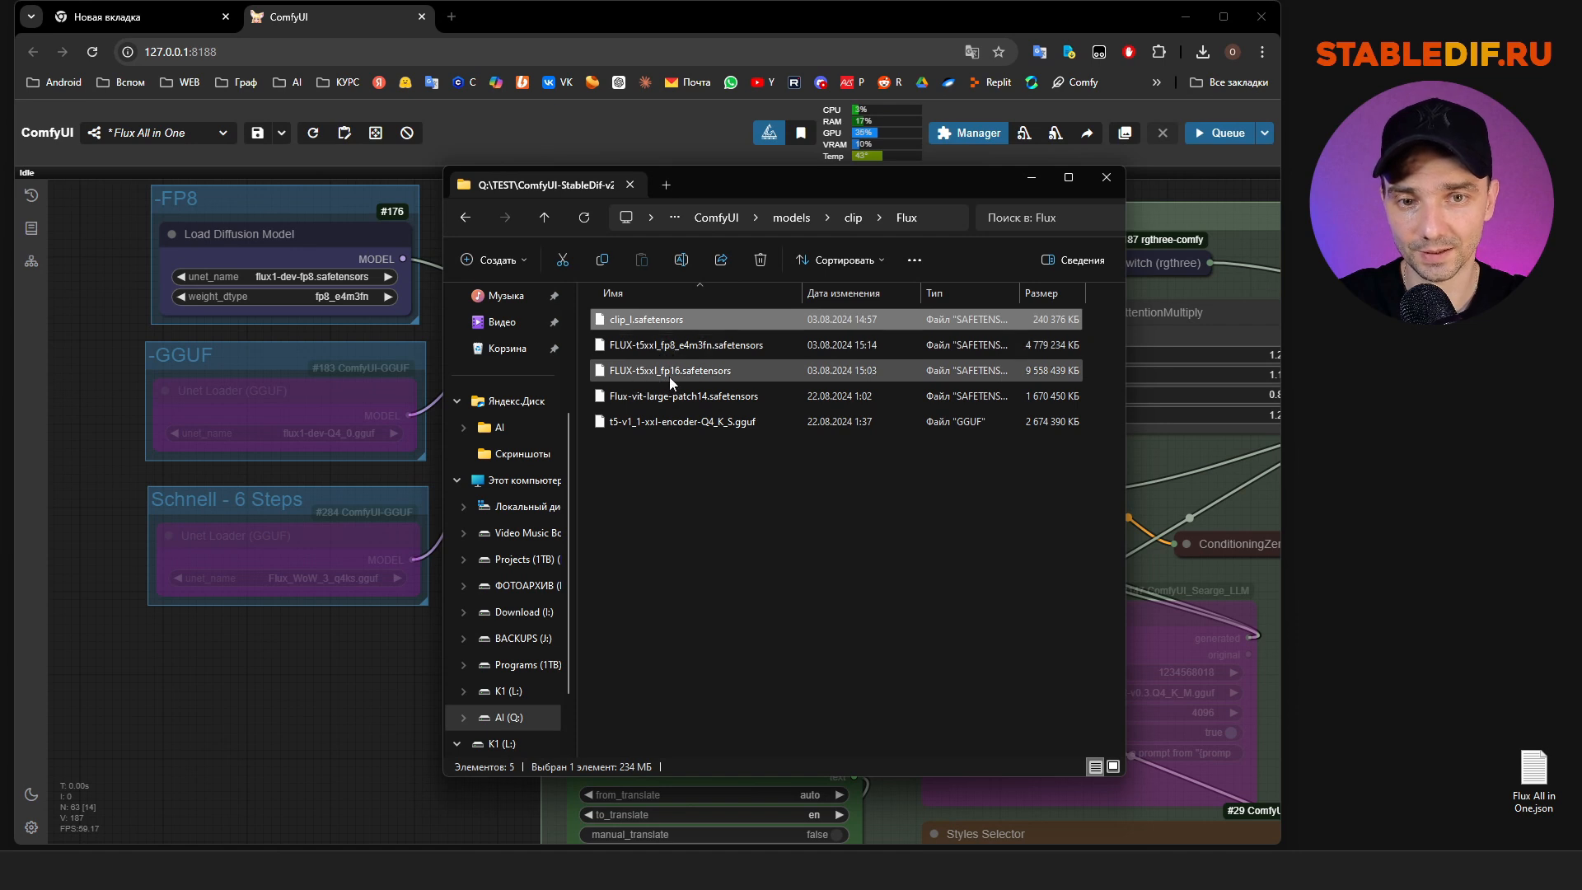
Check the Flux text encoder files including t5-v1_1-xxl-encoder-Q4_K_S.gguf, close File Explorer and return to the ComfyUI loader nodes
left_click(725, 556)
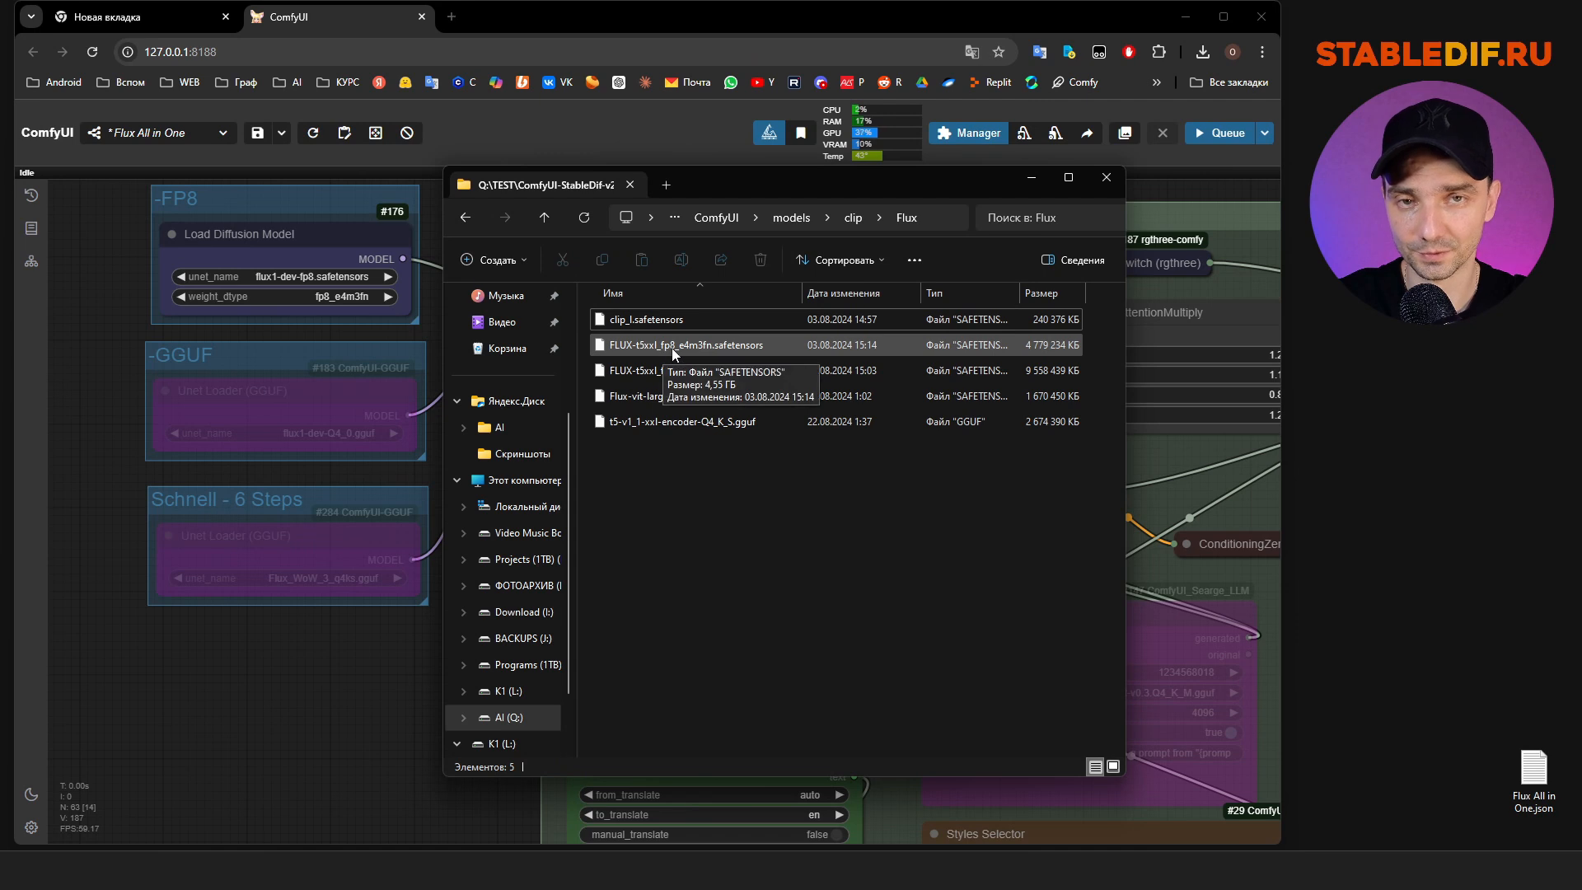
left_click(712, 425)
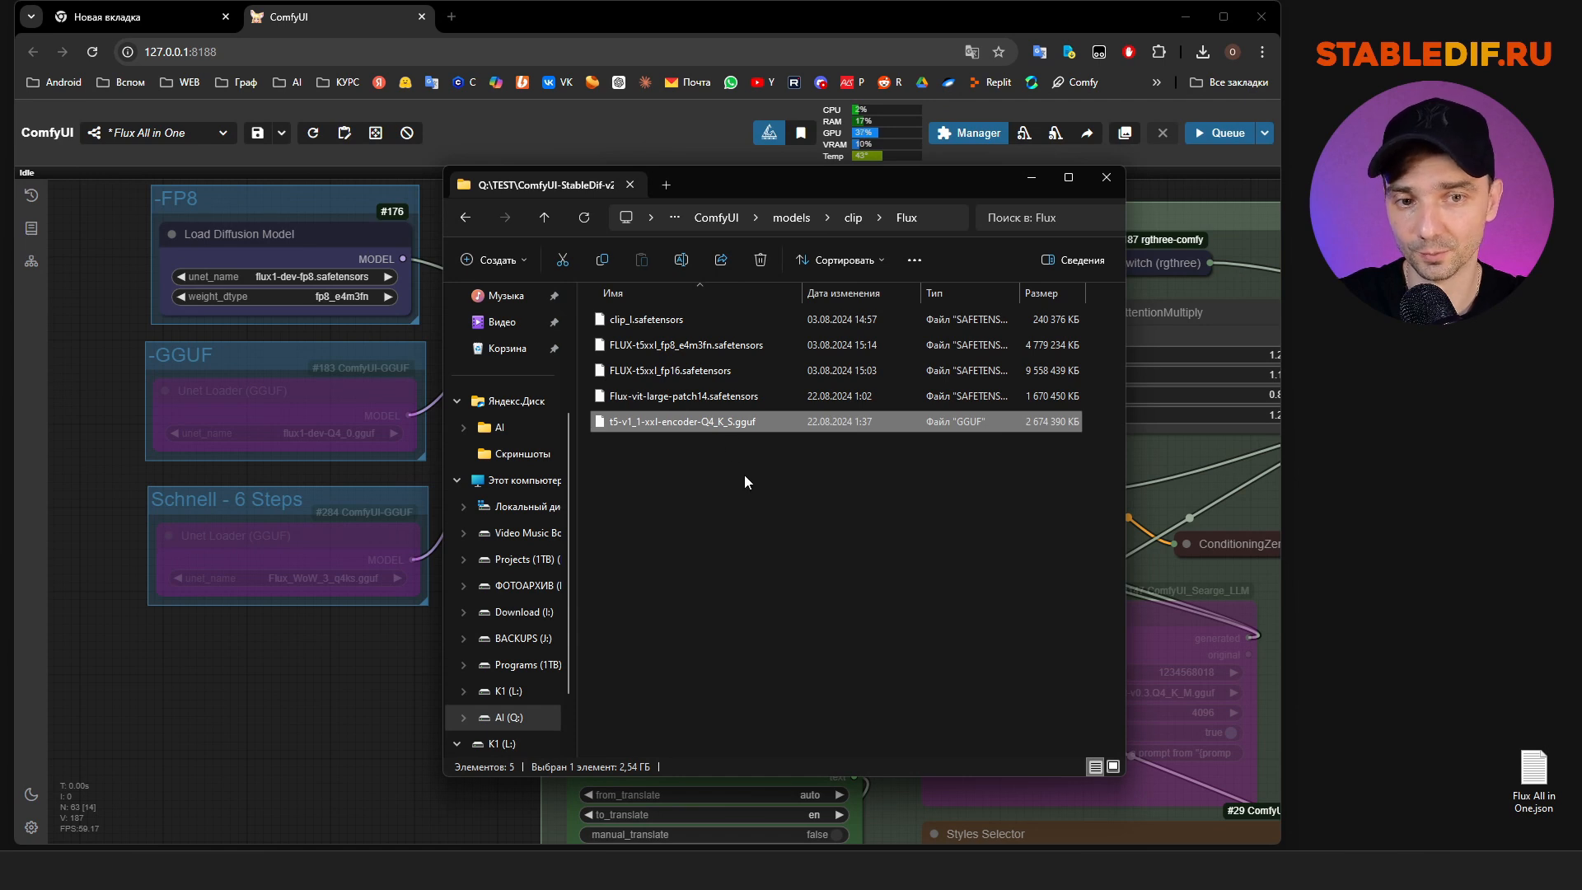
left_click(1106, 177)
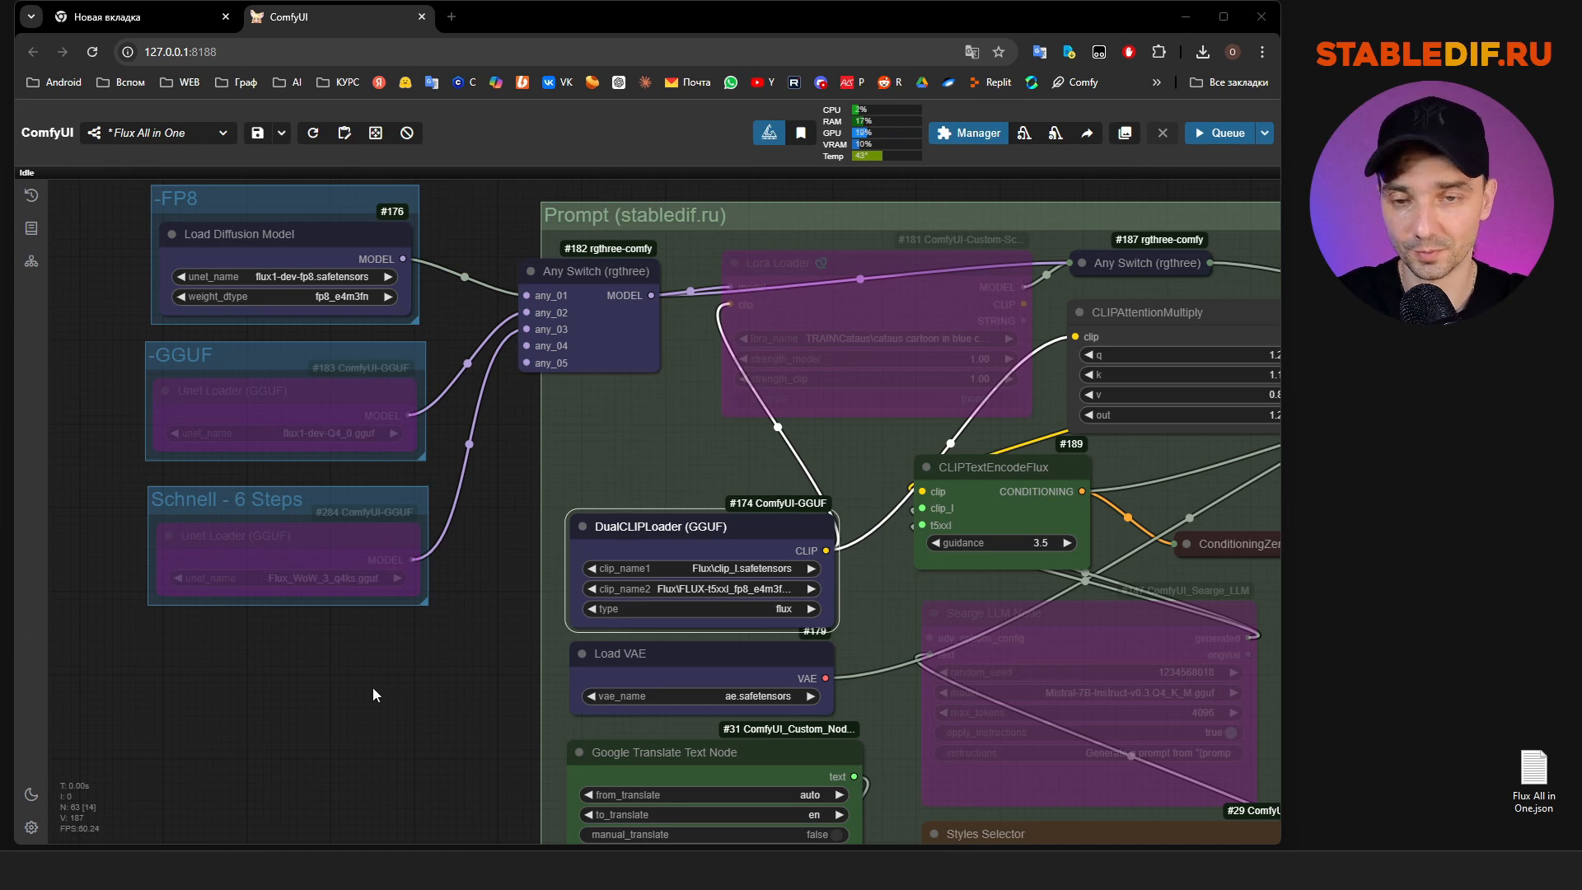
left_click_drag(375, 691, 507, 756)
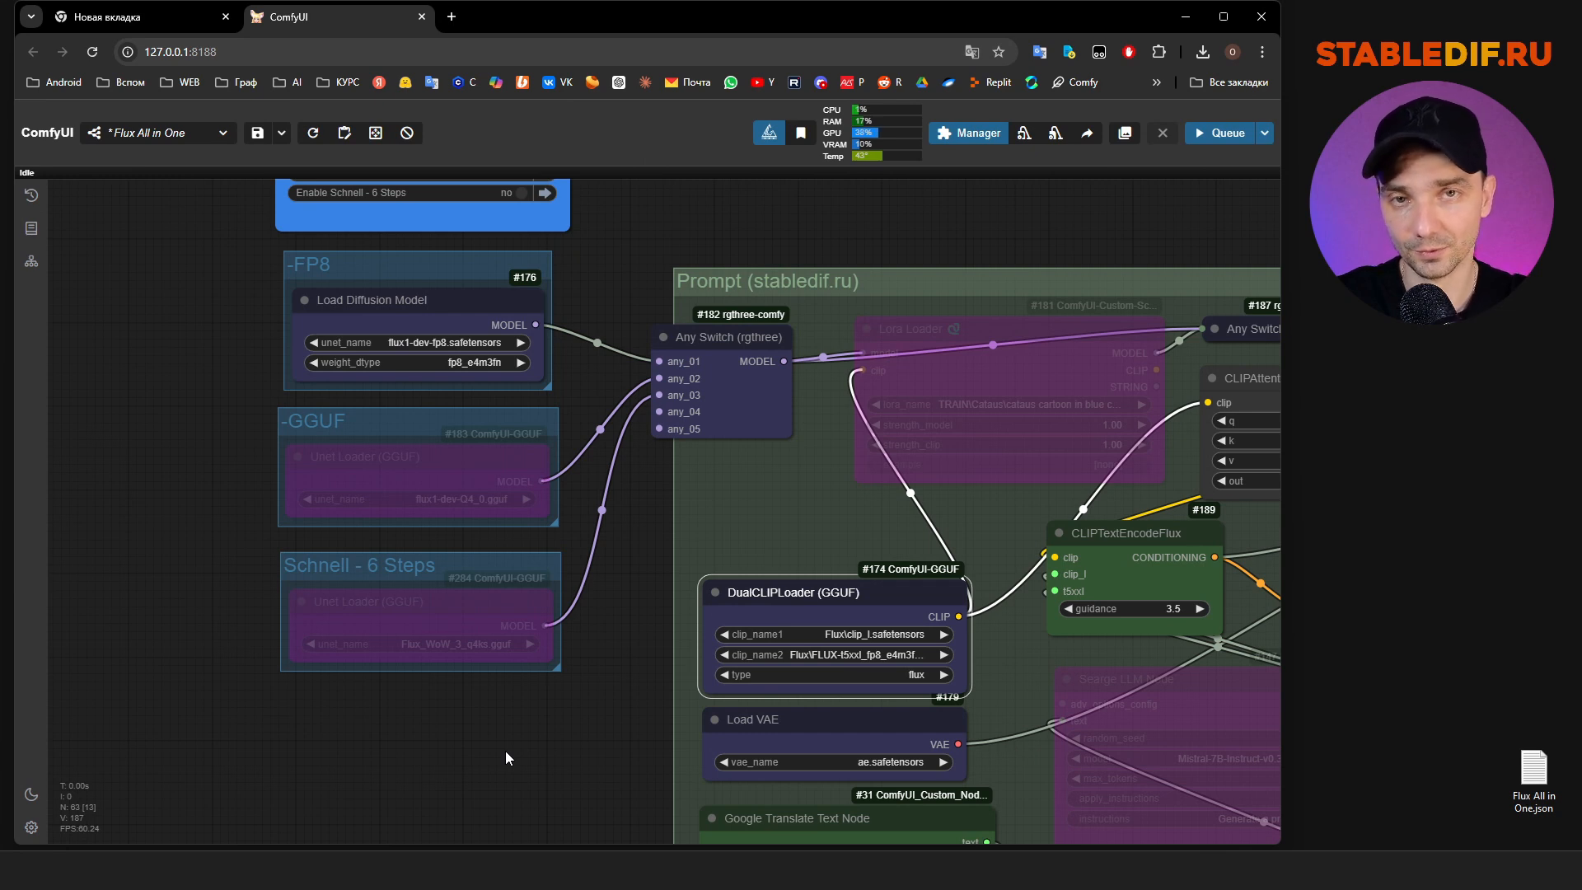
Shift the bypassed Lora Loader node slightly within the Prompt group and deselect it
left_click_drag(615, 507, 570, 604)
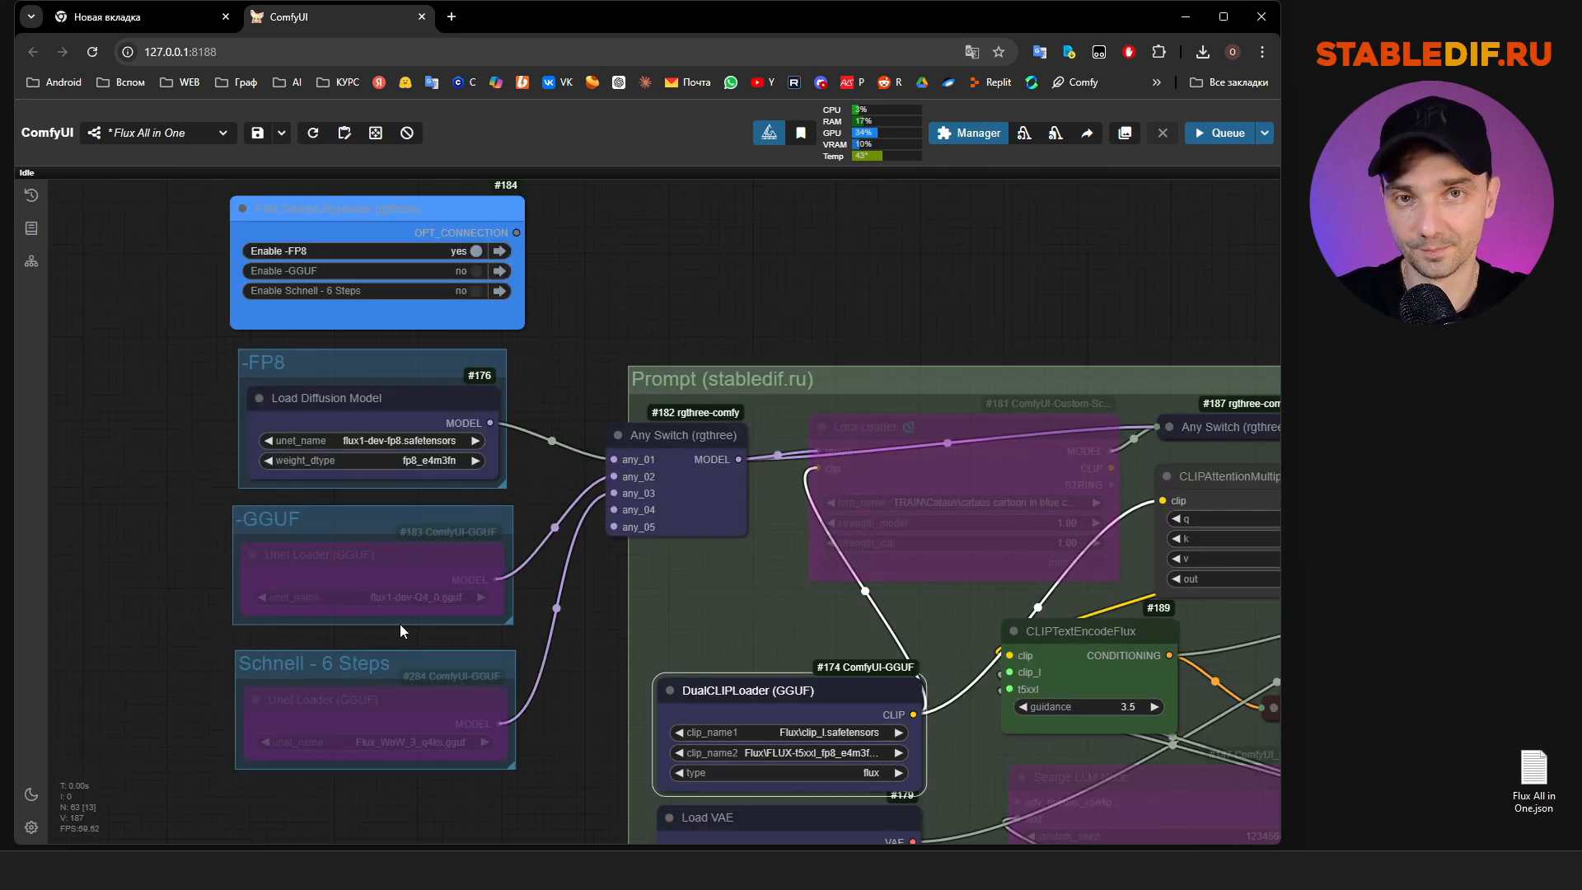
left_click_drag(575, 735, 478, 592)
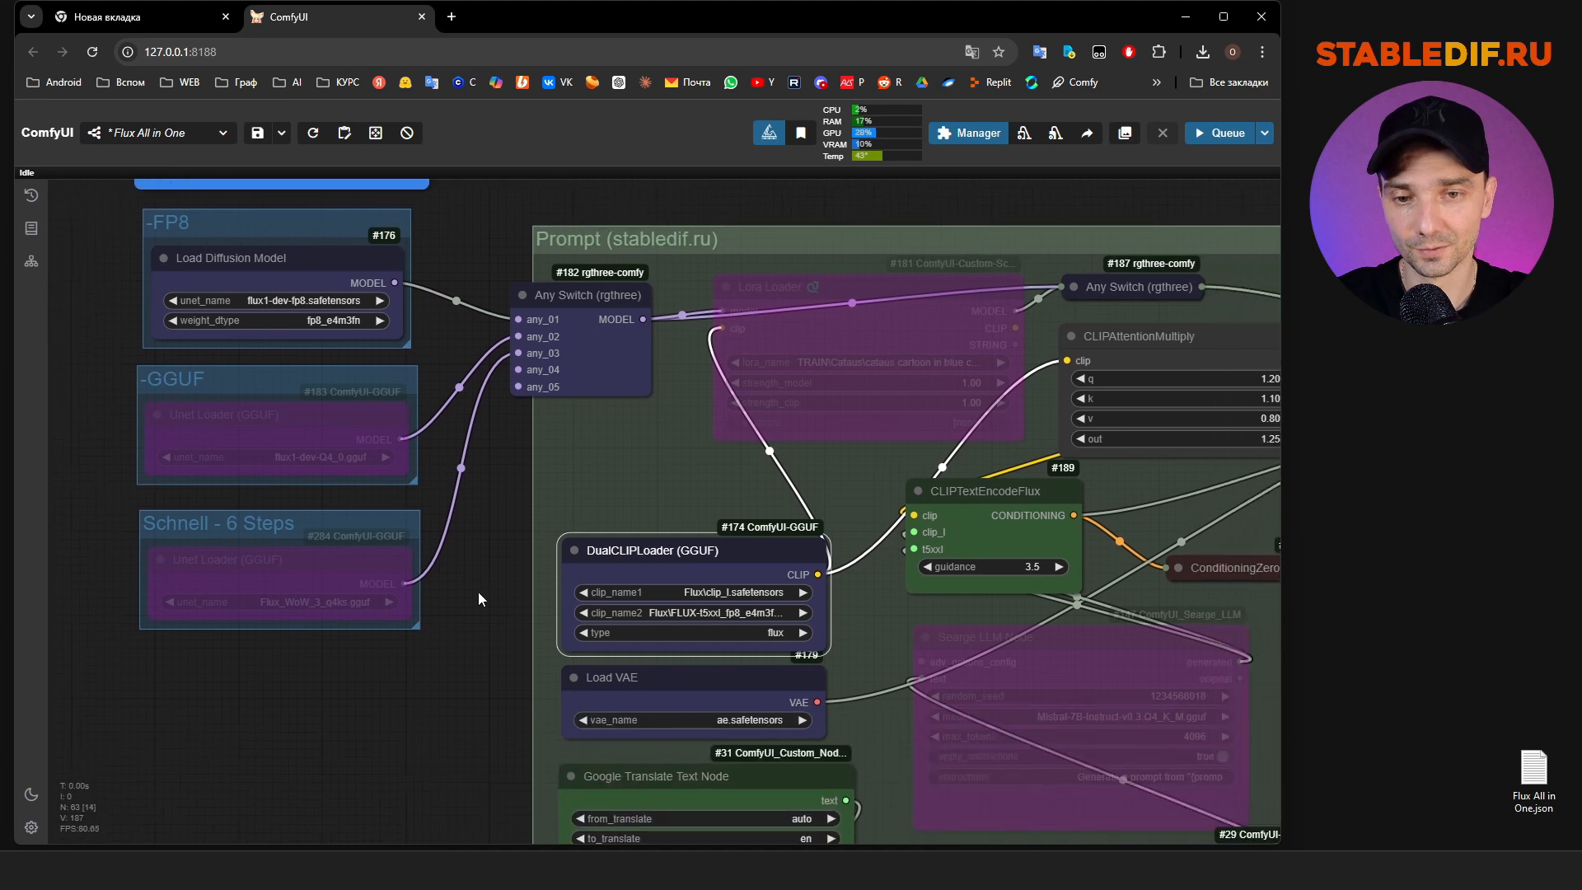
scroll(483, 581, "down", 4)
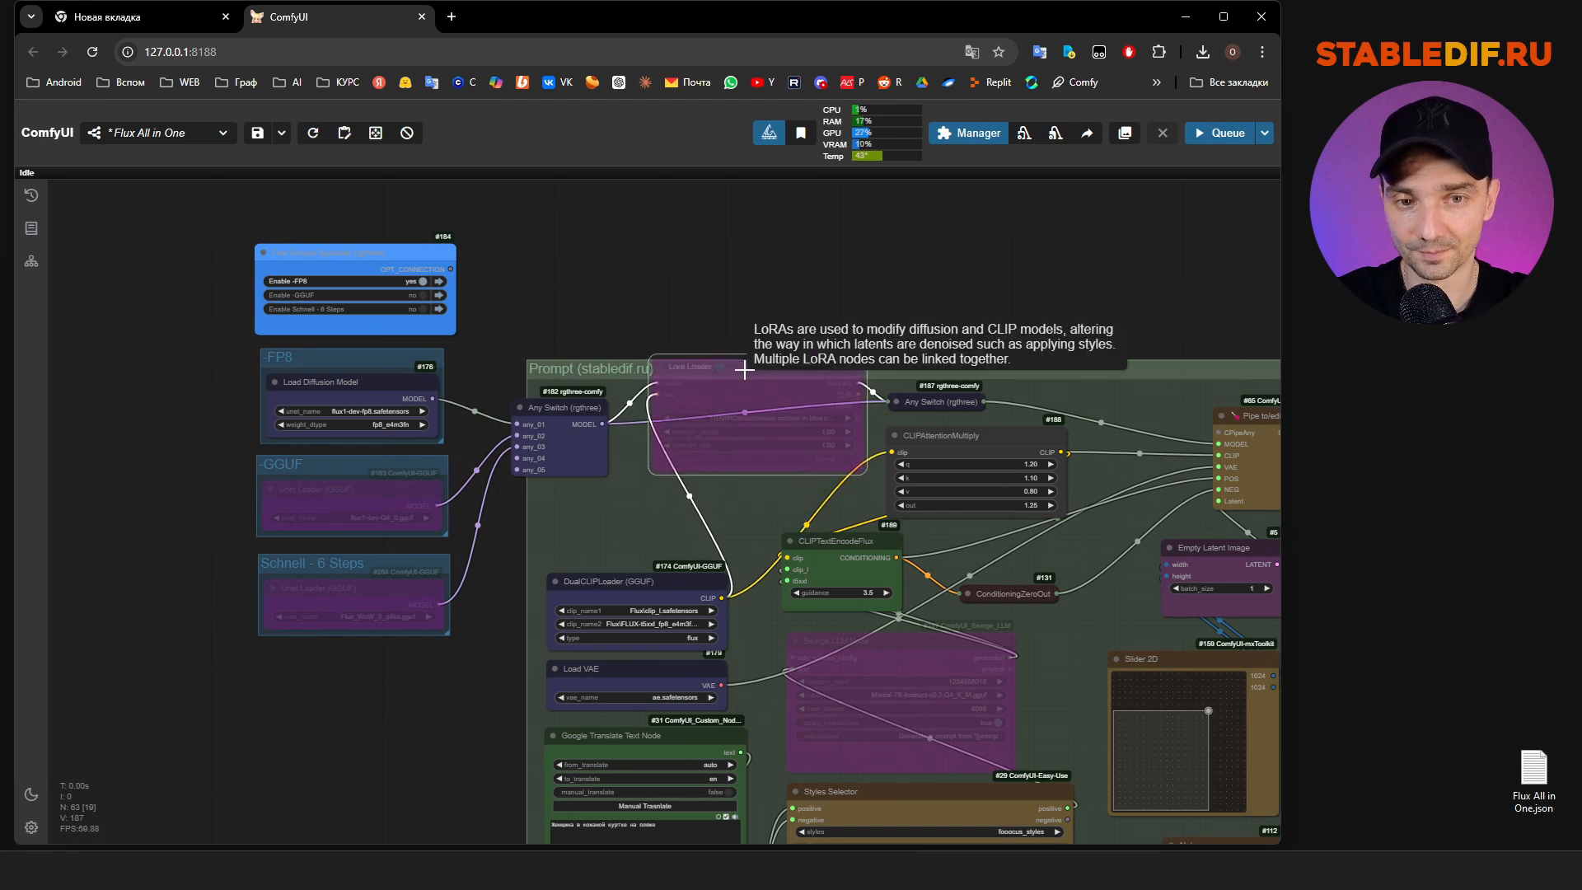
mouse_move(744, 404)
left_mouse_down()
mouse_move(731, 239)
mouse_move(728, 415)
left_mouse_up()
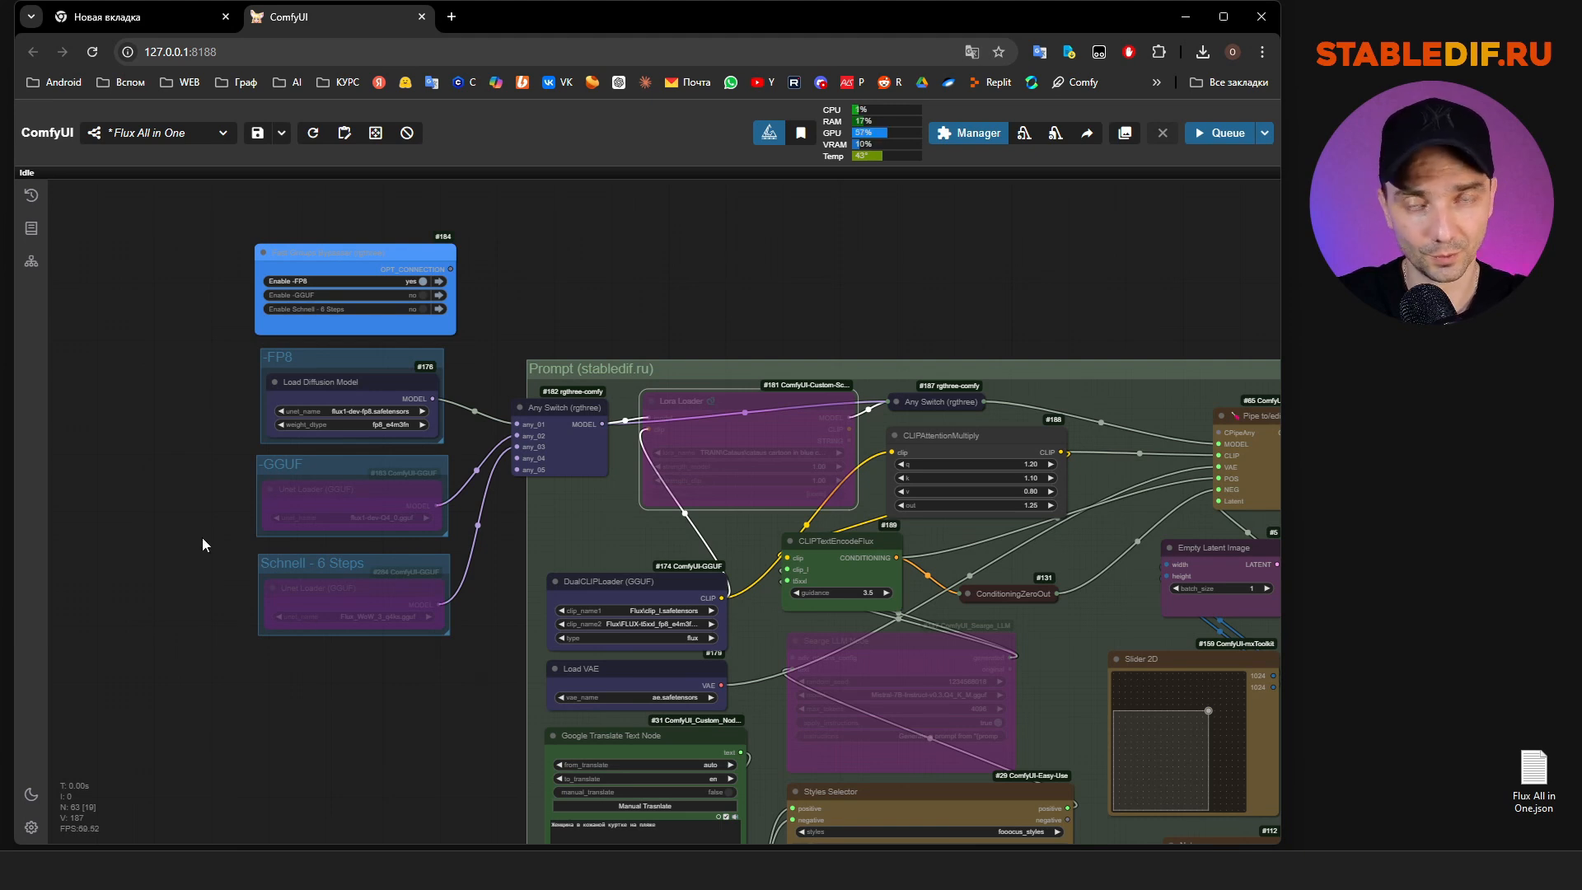
left_click(418, 709)
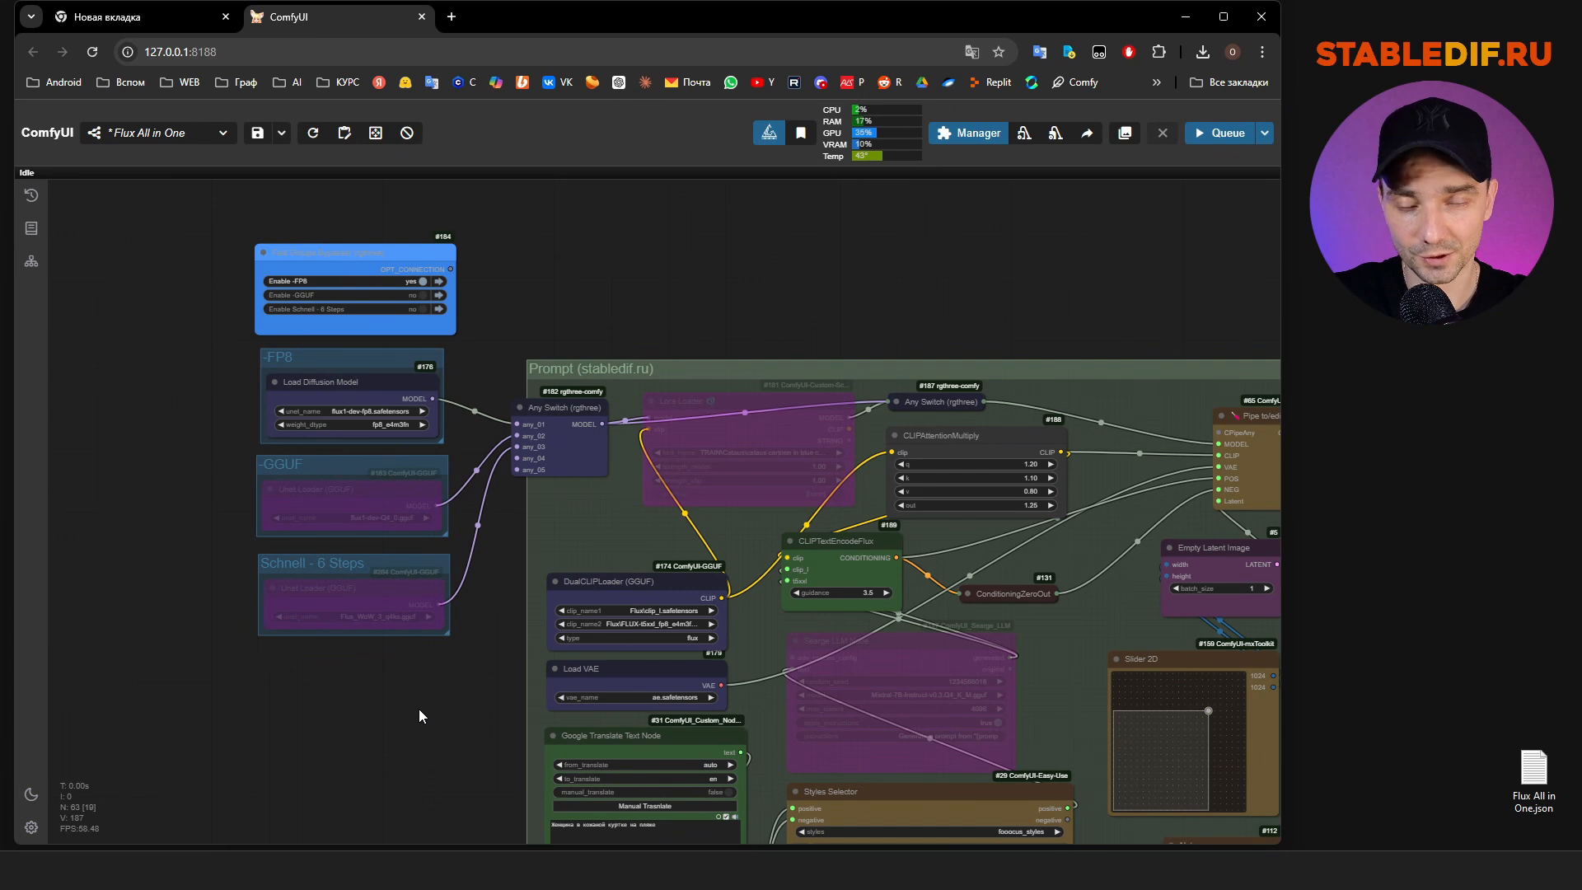
Add a CheckpointLoaderNF4 node below the Schnell group and connect its MODEL output to any_04 of the Any Switch
double_click(365, 710)
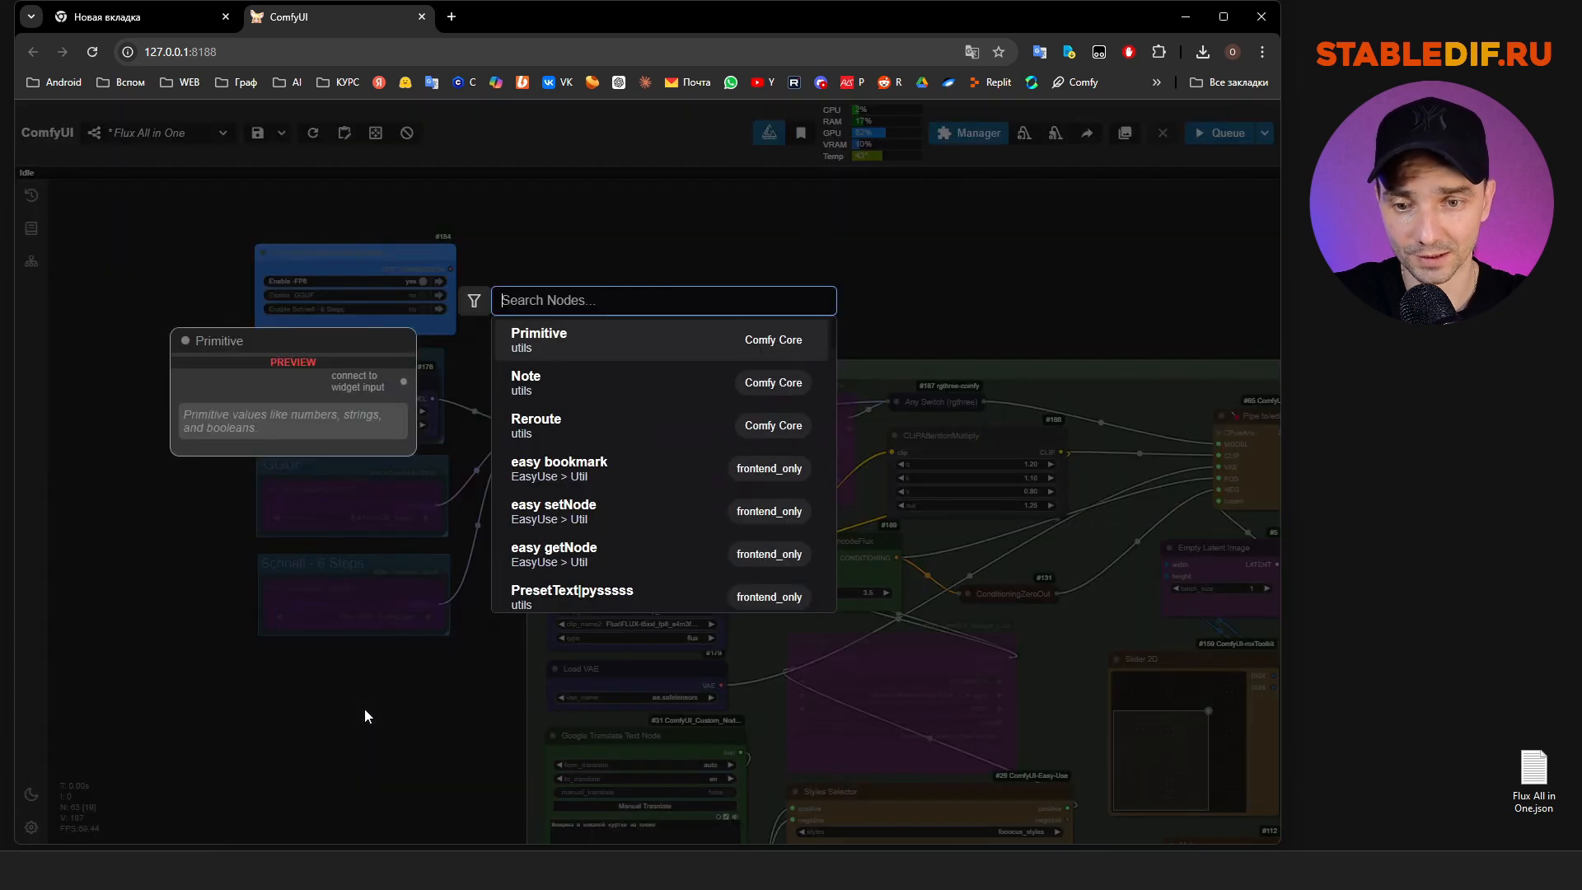
type("n")
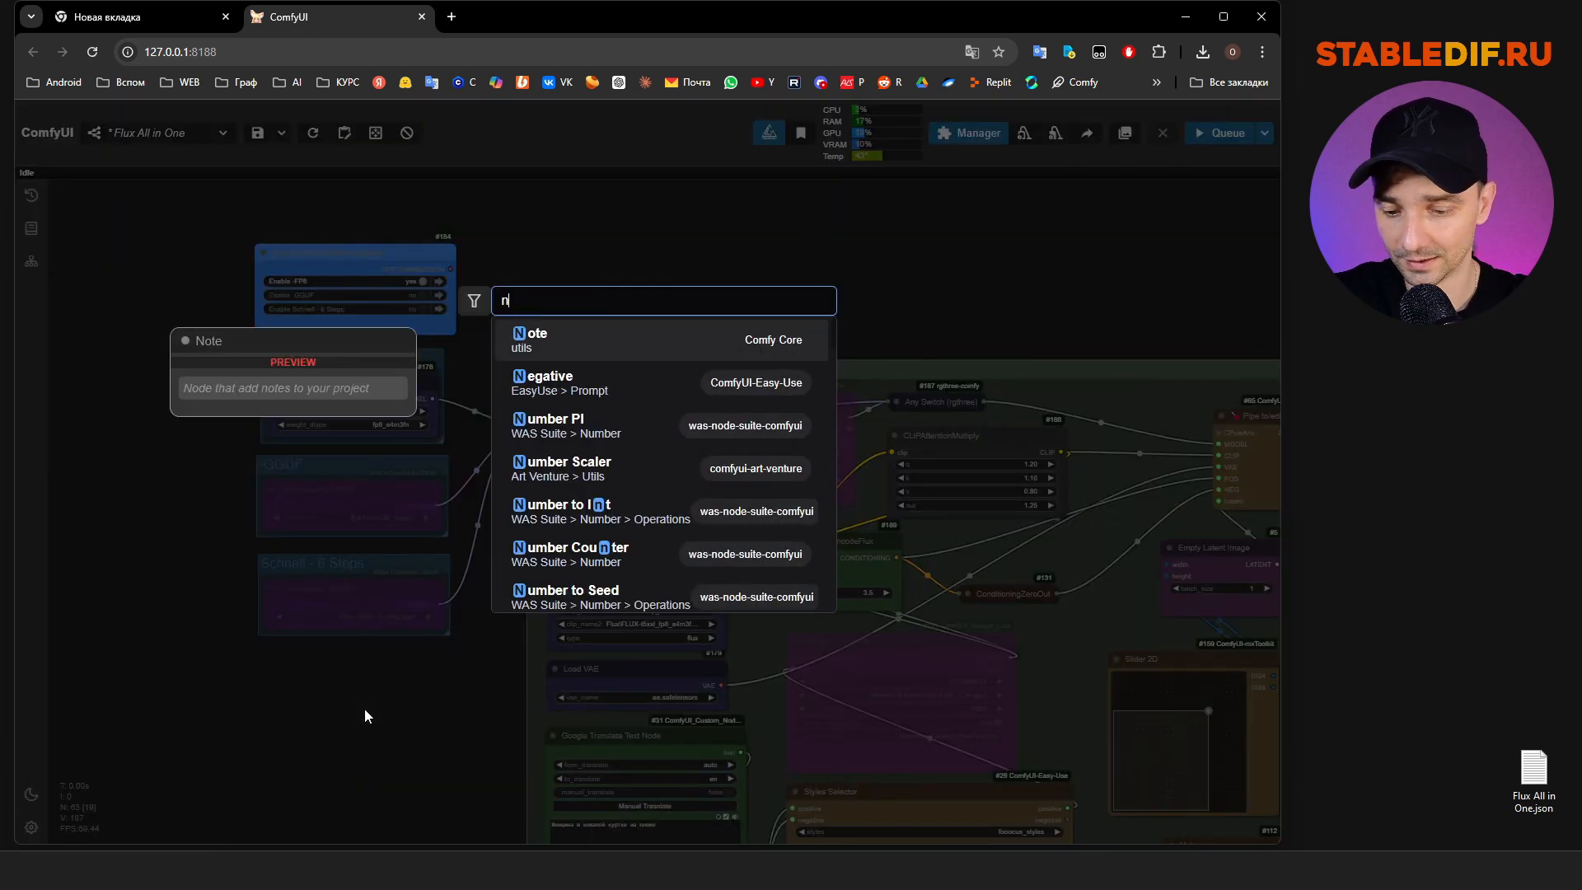
type("f4")
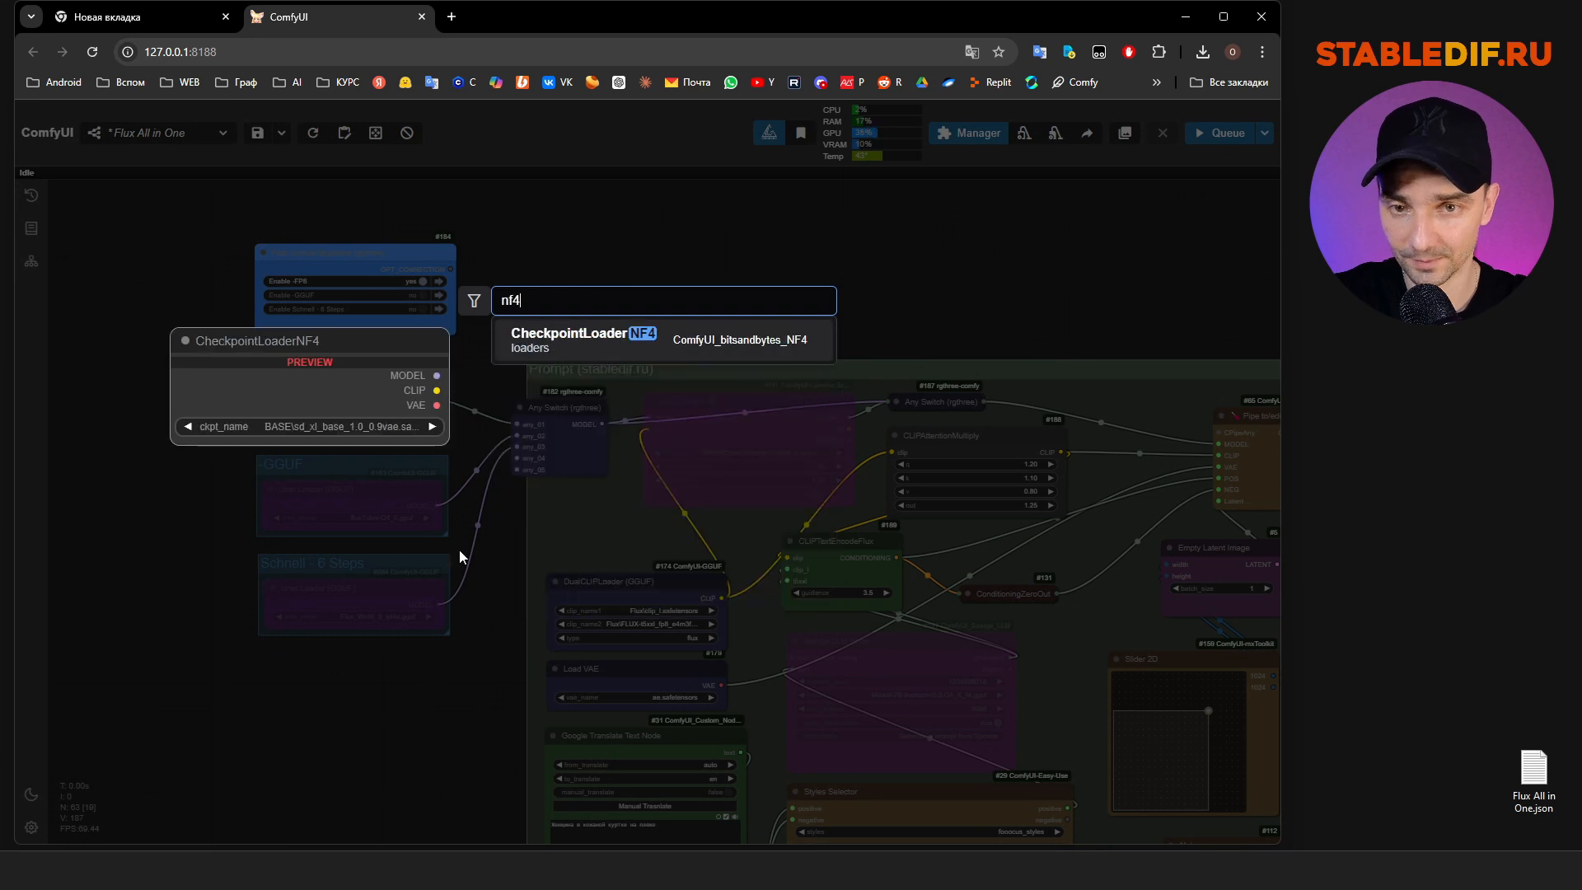
left_click(606, 344)
left_click_drag(424, 725, 350, 669)
left_click_drag(447, 684, 522, 458)
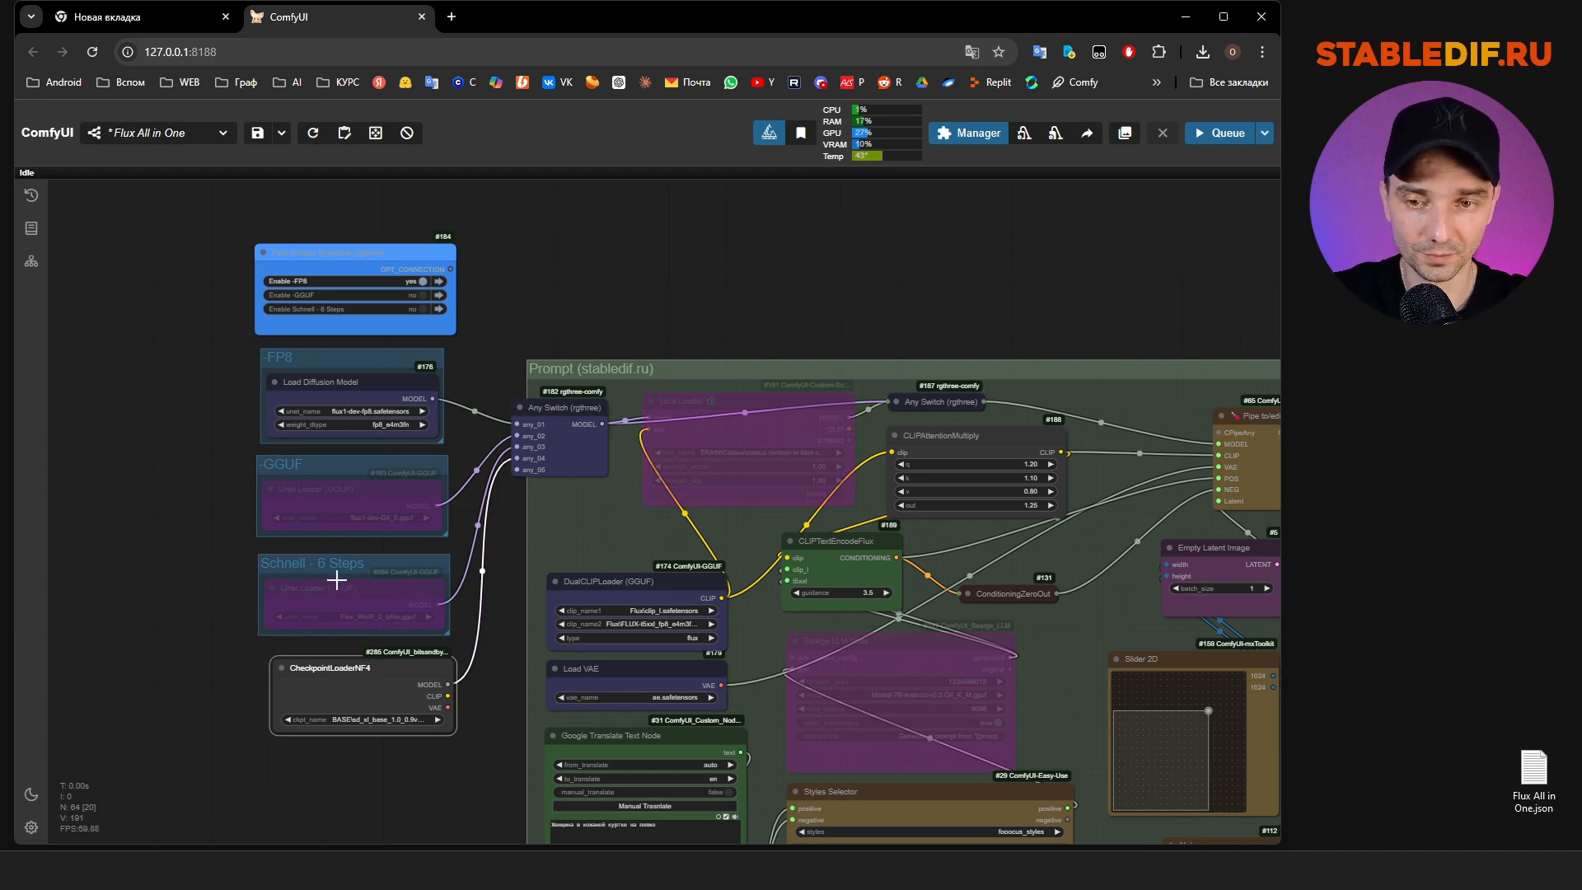
Create a group around the CheckpointLoaderNF4 node and title it "- NF4"
right_click(392, 774)
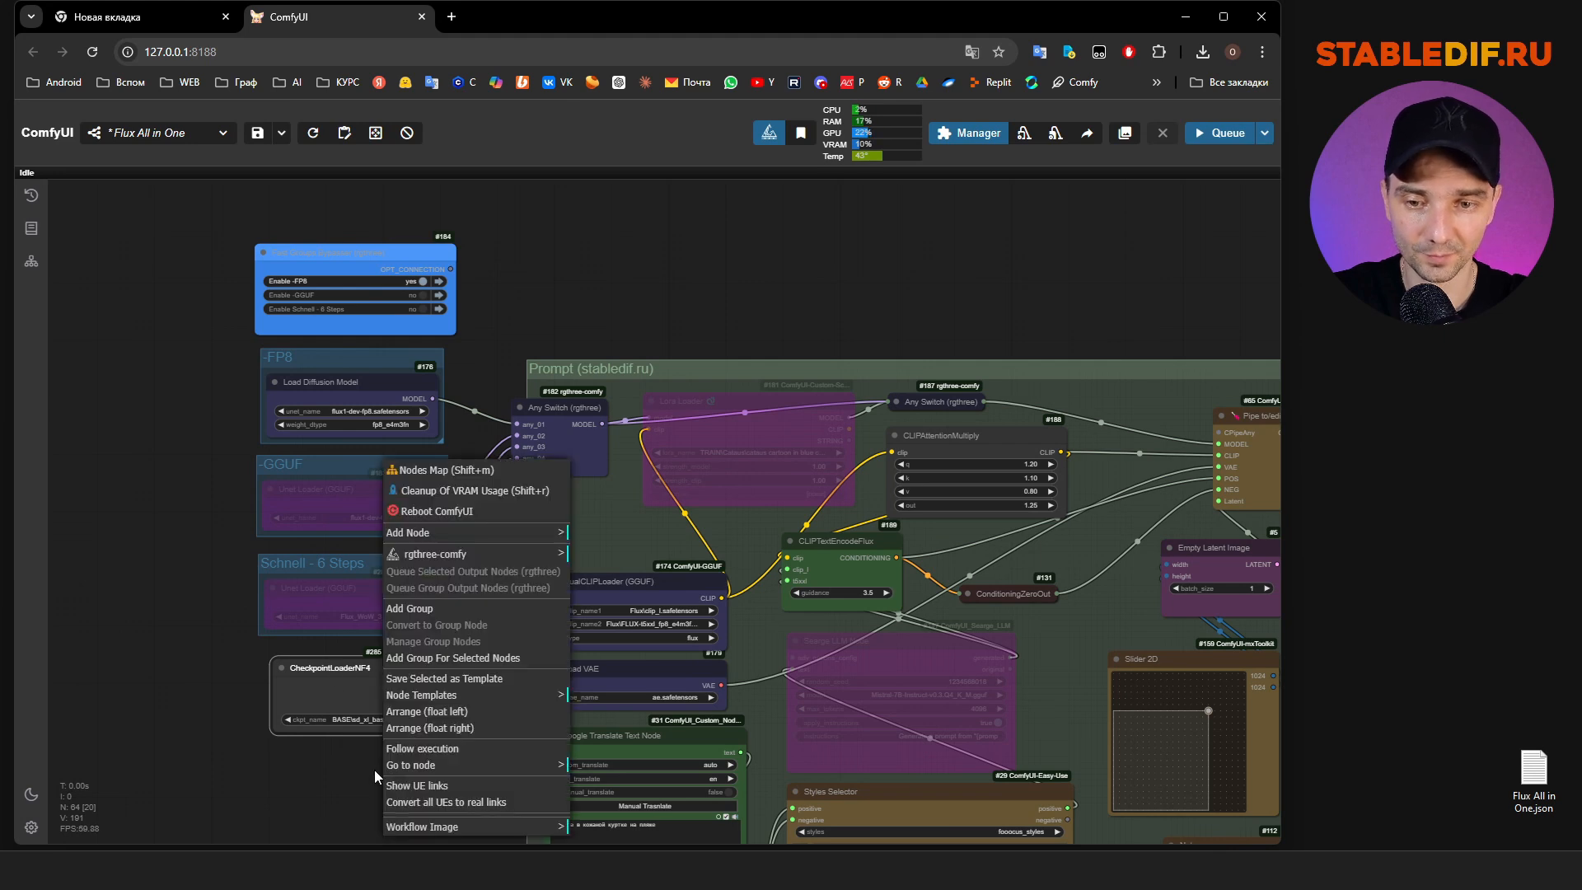
left_click(434, 657)
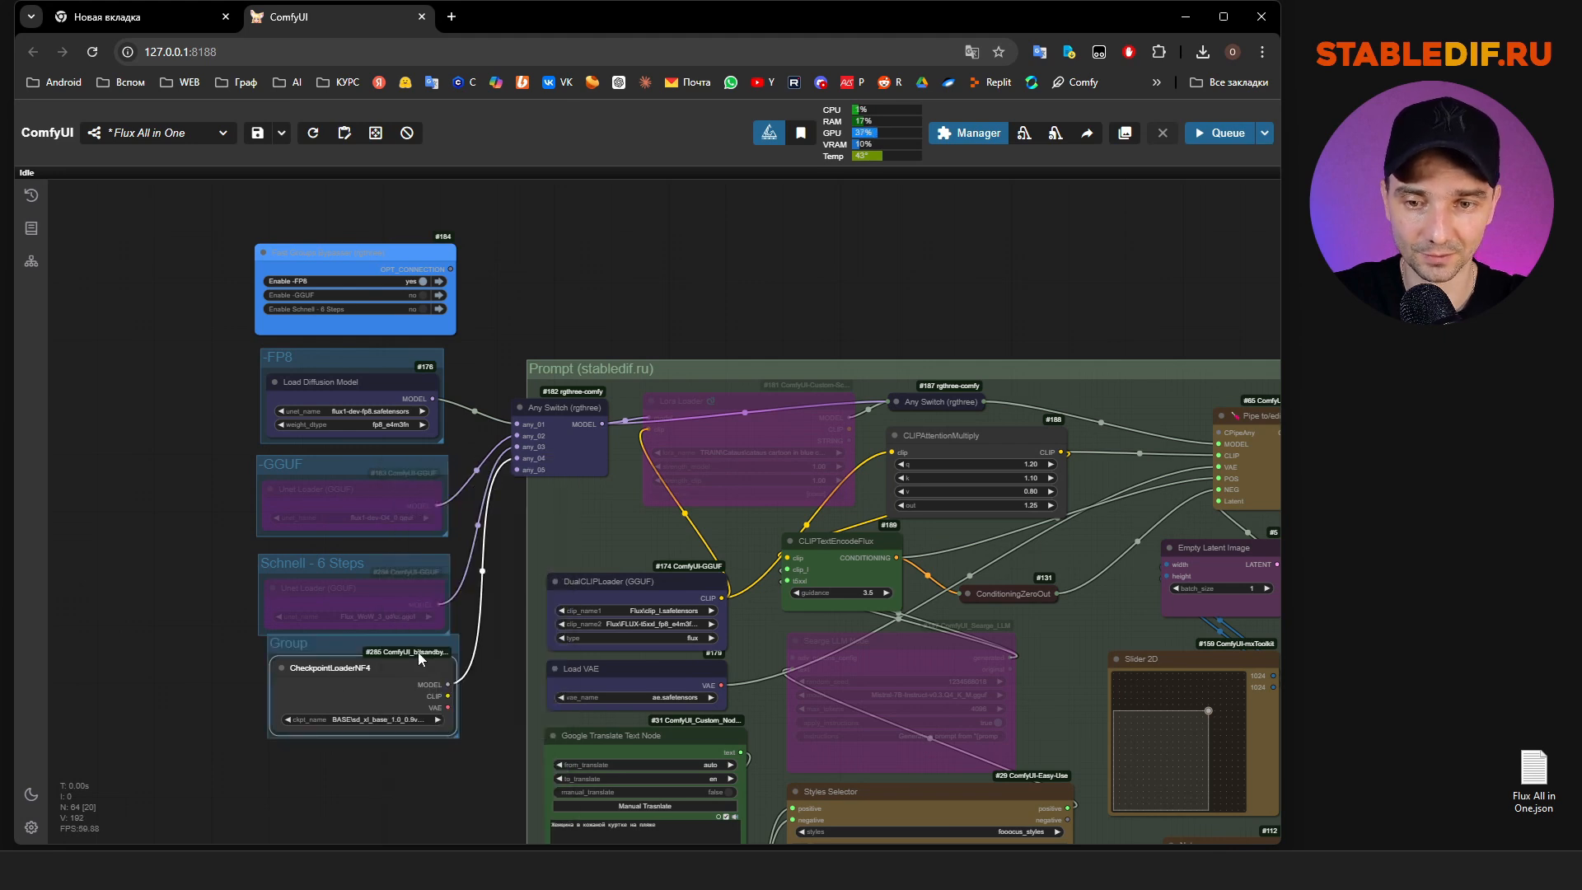
right_click(290, 658)
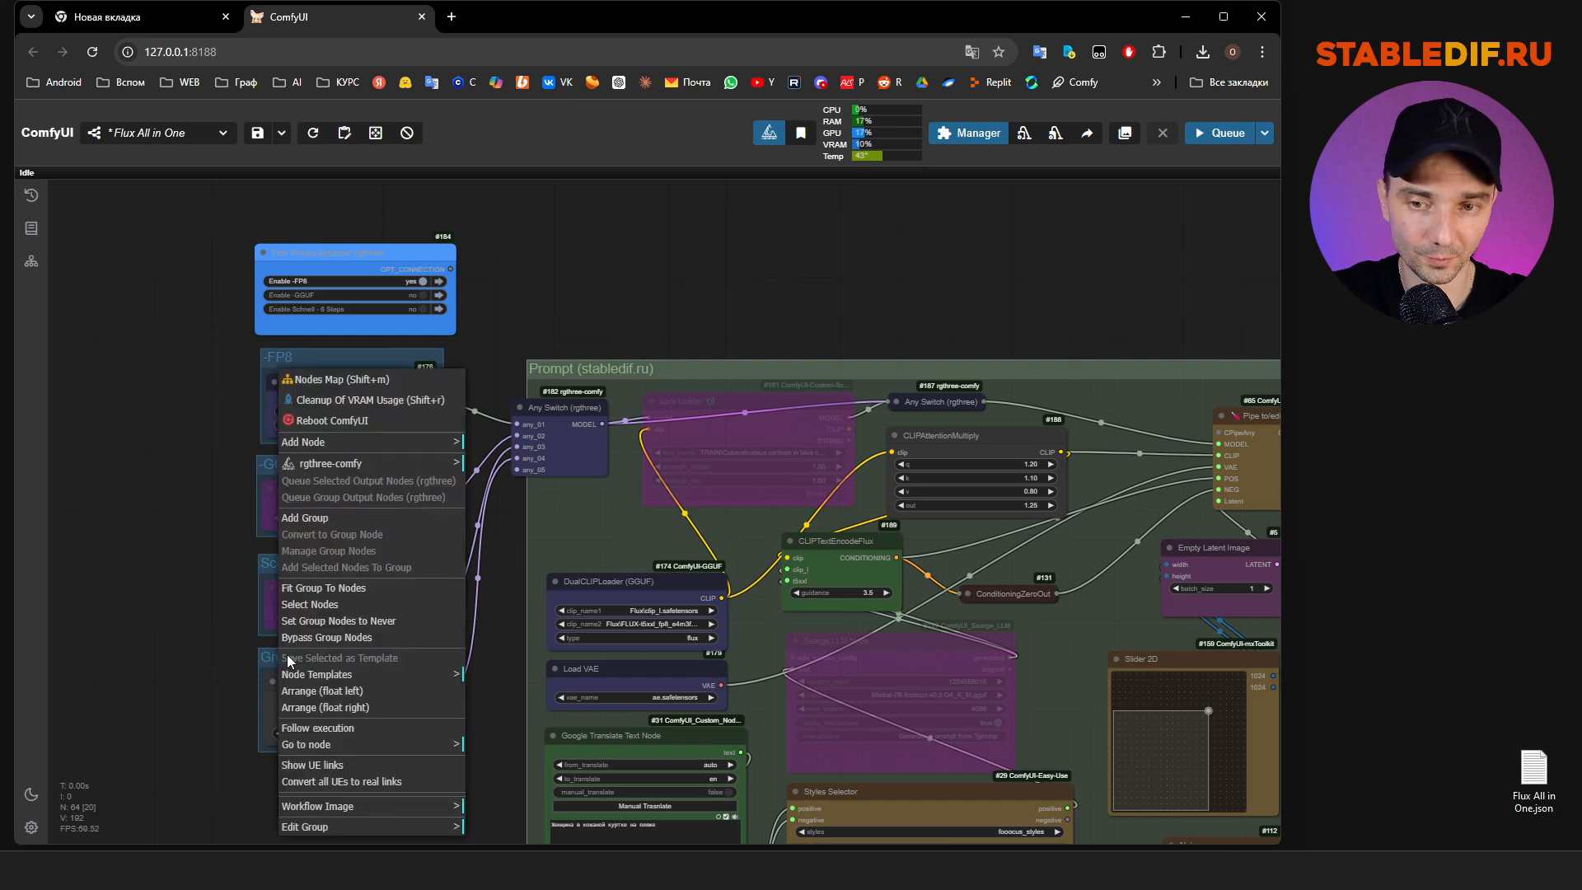
left_click(371, 827)
left_click(488, 769)
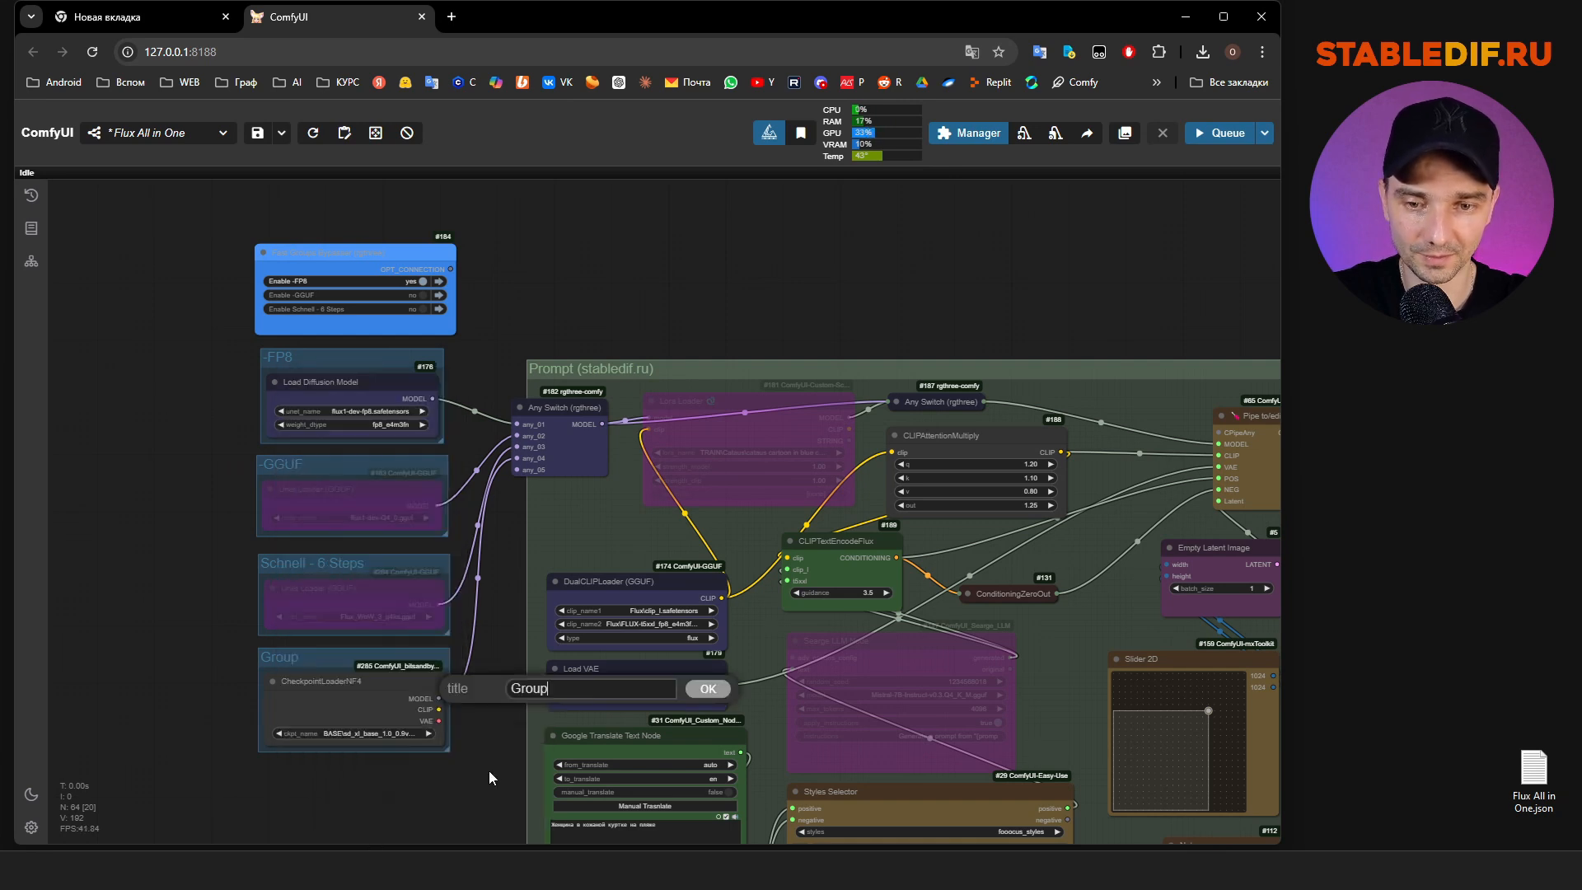
key("ctrl+a")
type("- NF4")
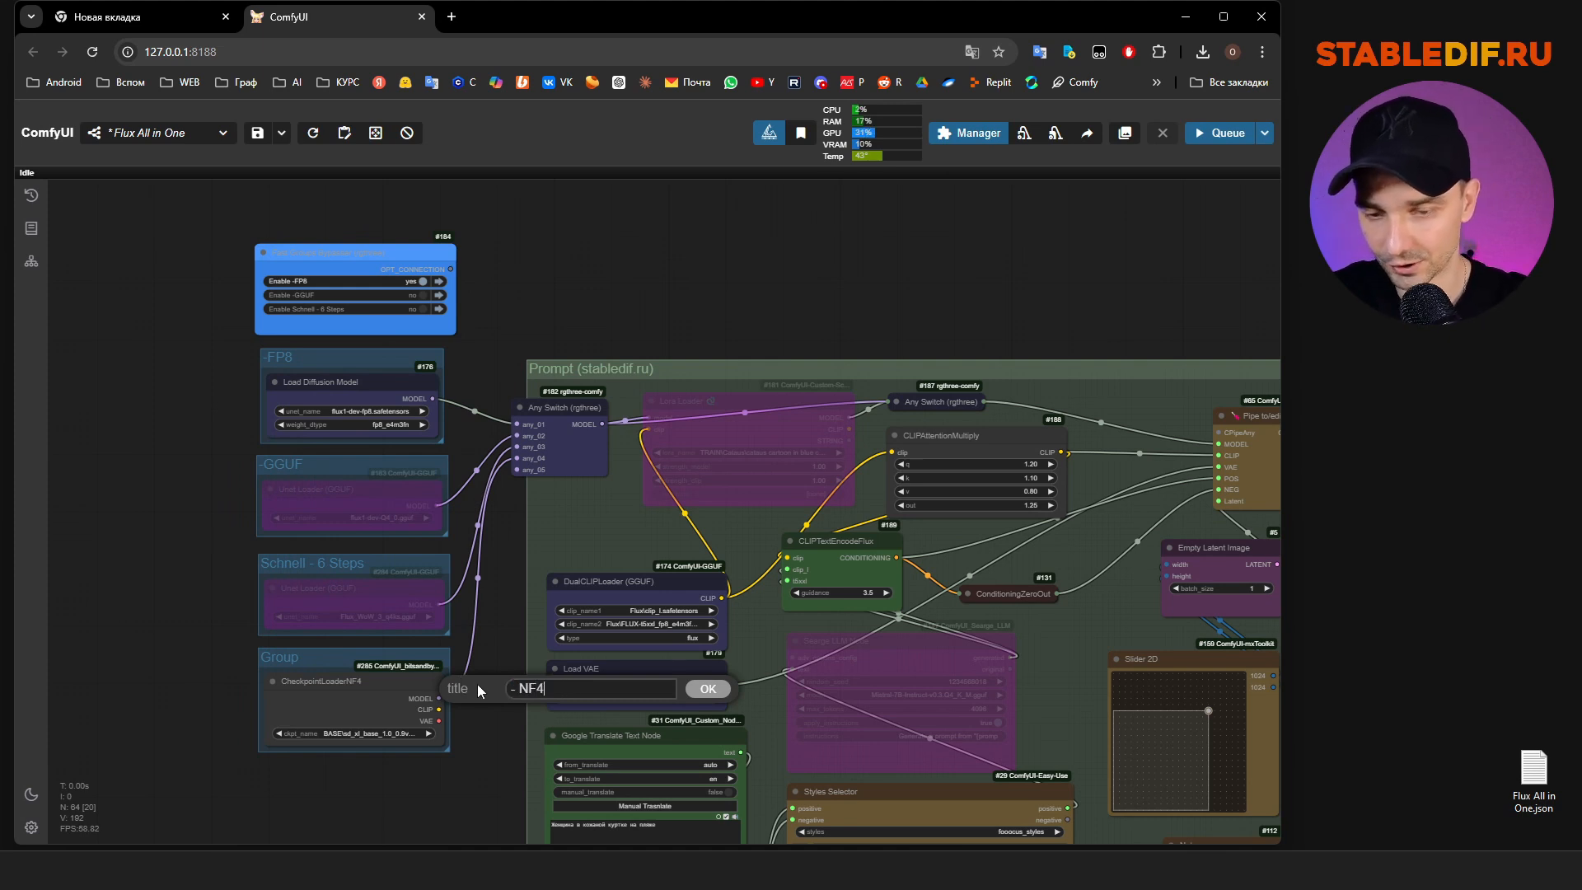
key("Return")
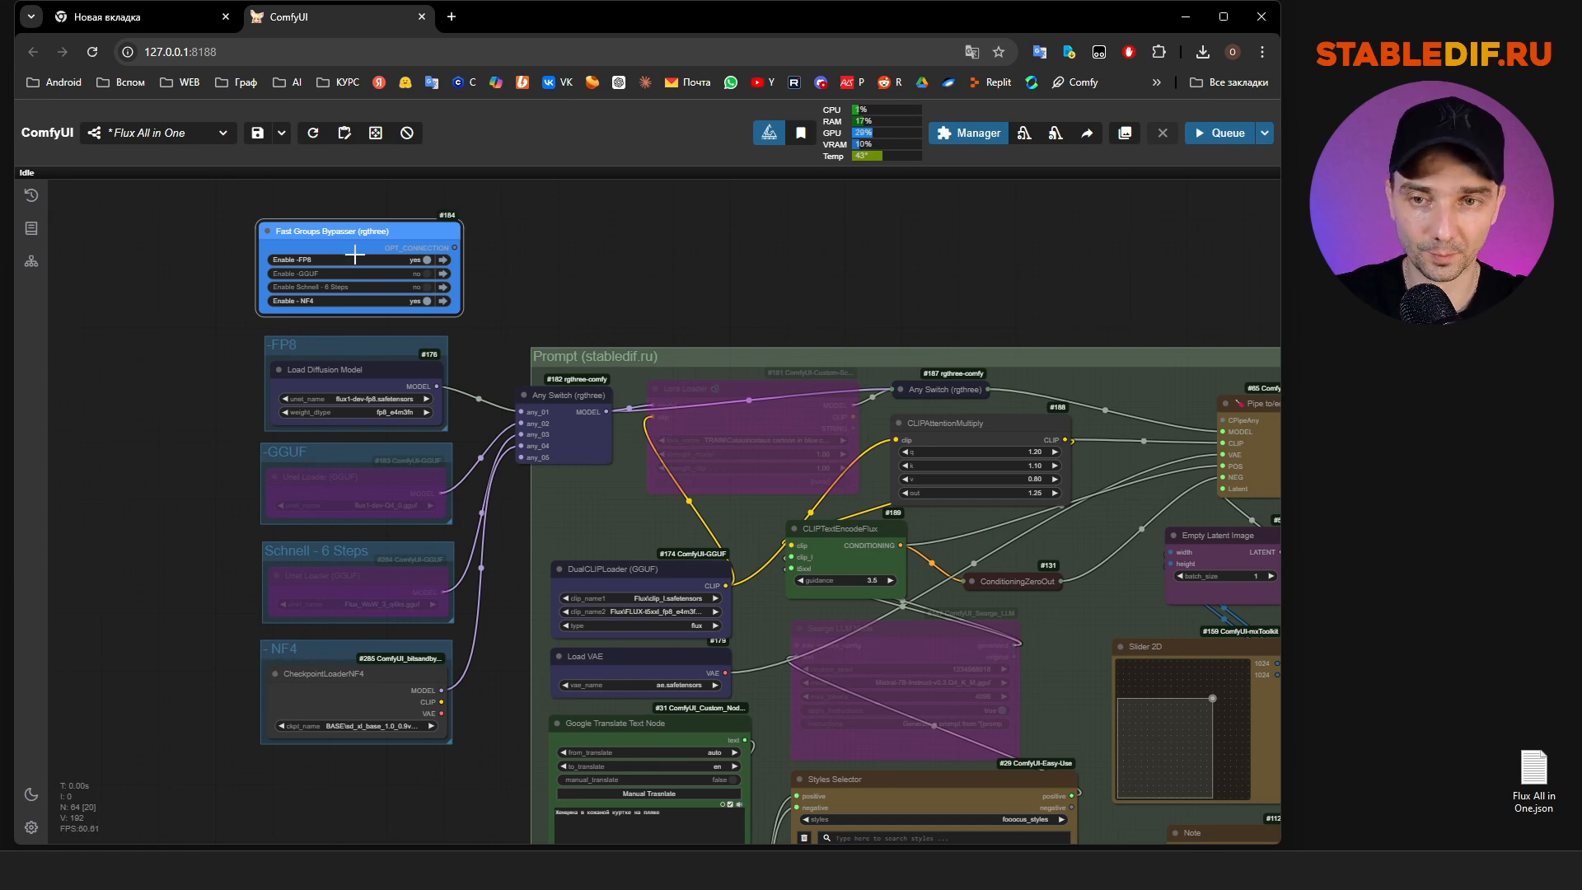
Disable -FP8 and enable - NF4 in the Fast Groups Bypasser, and open the NF4 loader's checkpoint list
left_click_drag(355, 235, 355, 236)
left_click(420, 303)
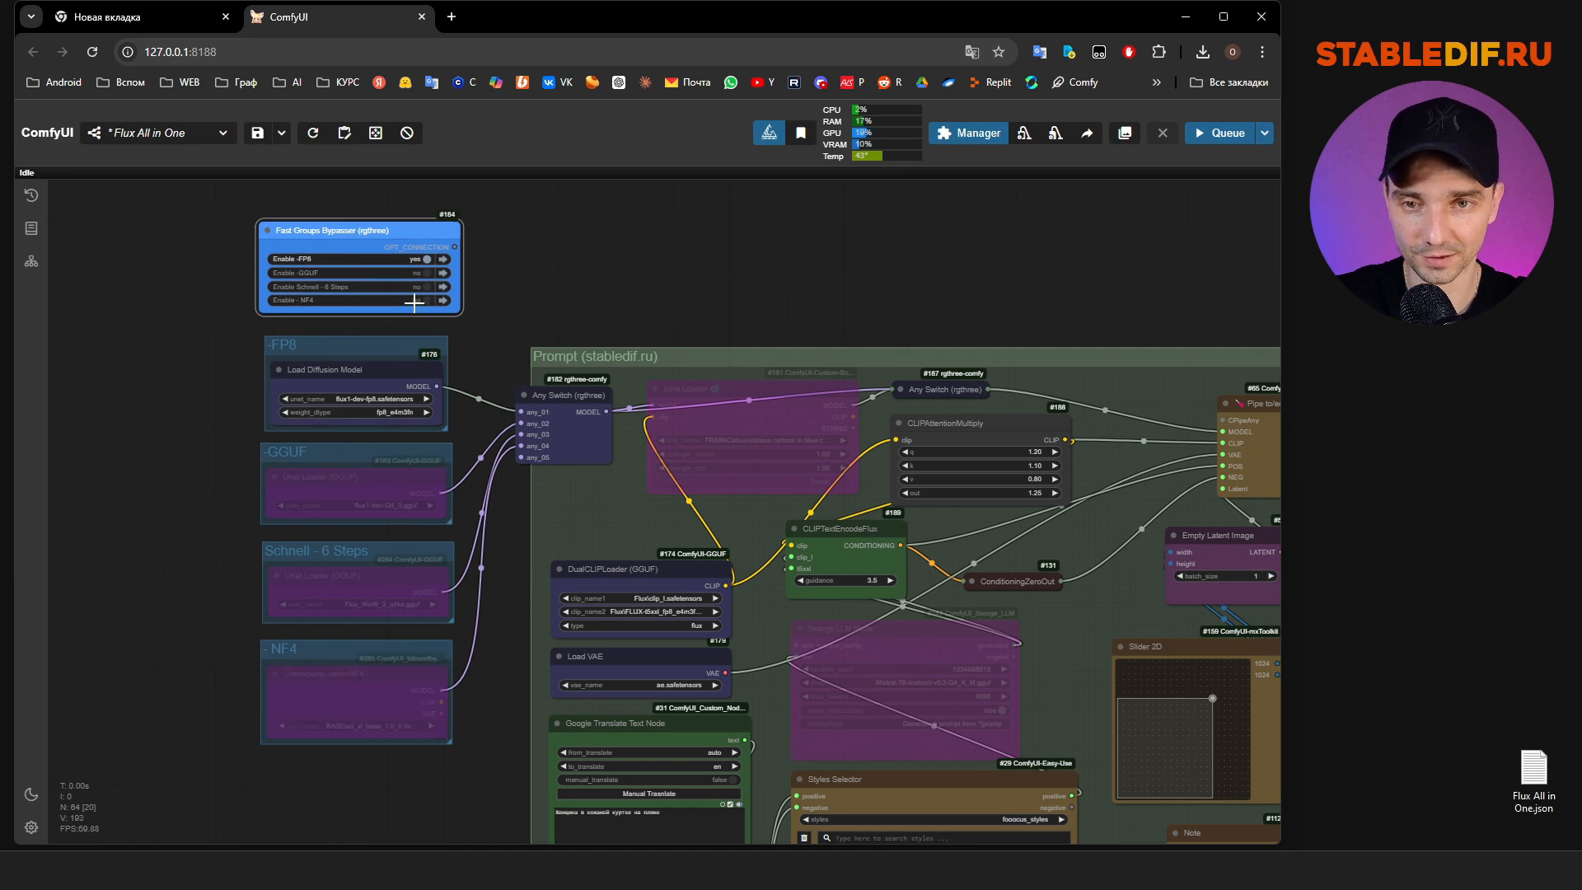
left_click(416, 302)
left_click(409, 263)
left_click(415, 300)
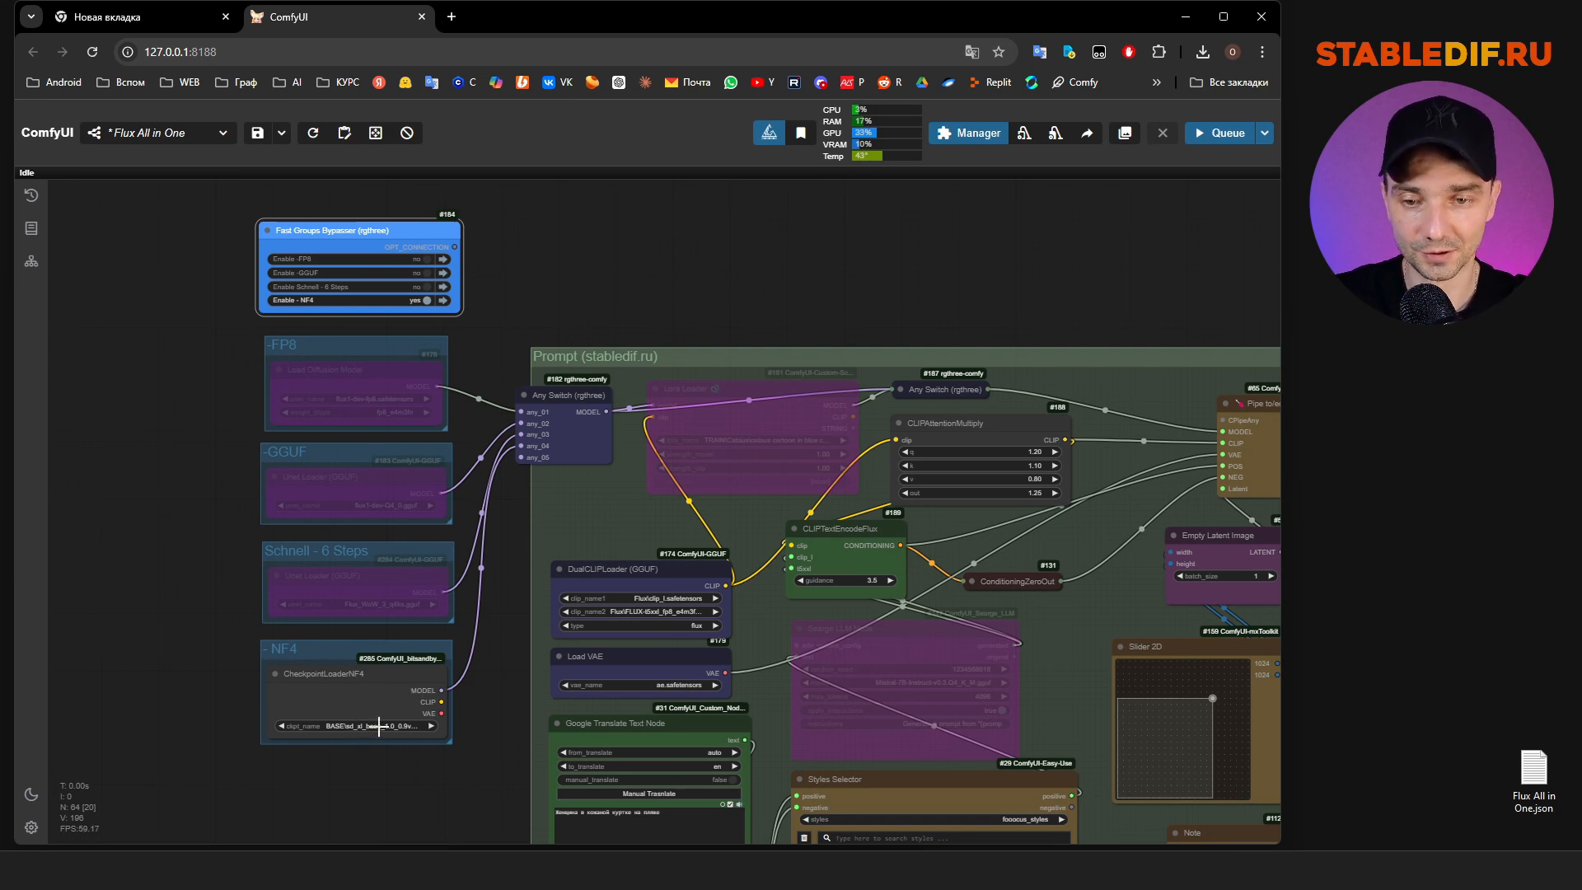
left_click(378, 726)
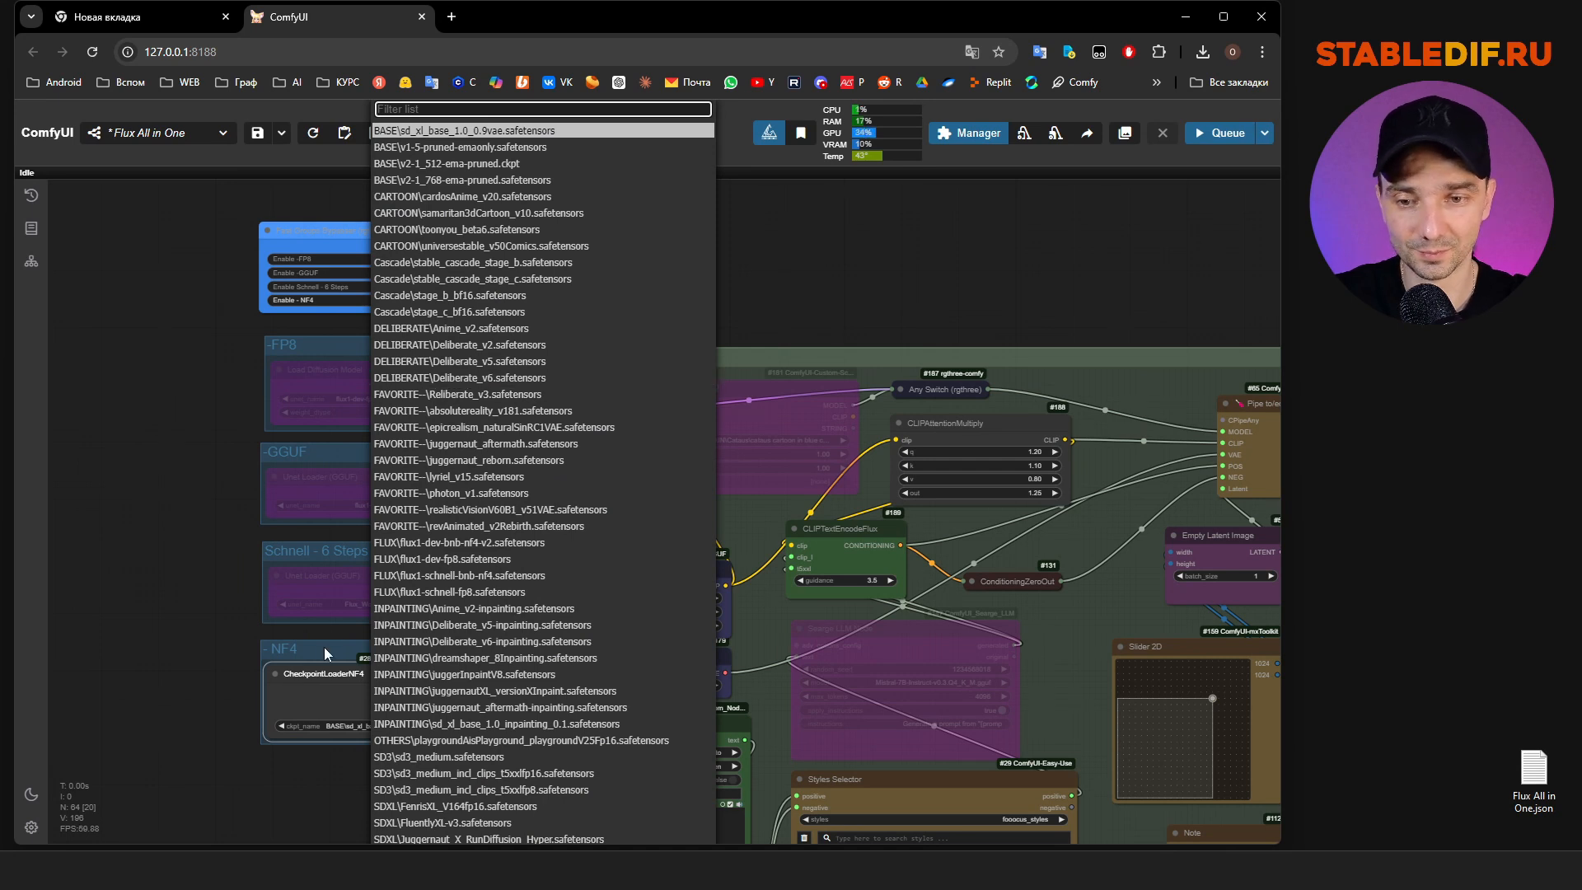
Delete the CheckpointLoaderNF4 node with its - NF4 group, and enable the -FP8 group again in the Fast Groups Bypasser
left_click(384, 681)
key("Delete")
right_click(366, 668)
left_click(468, 827)
left_click(568, 836)
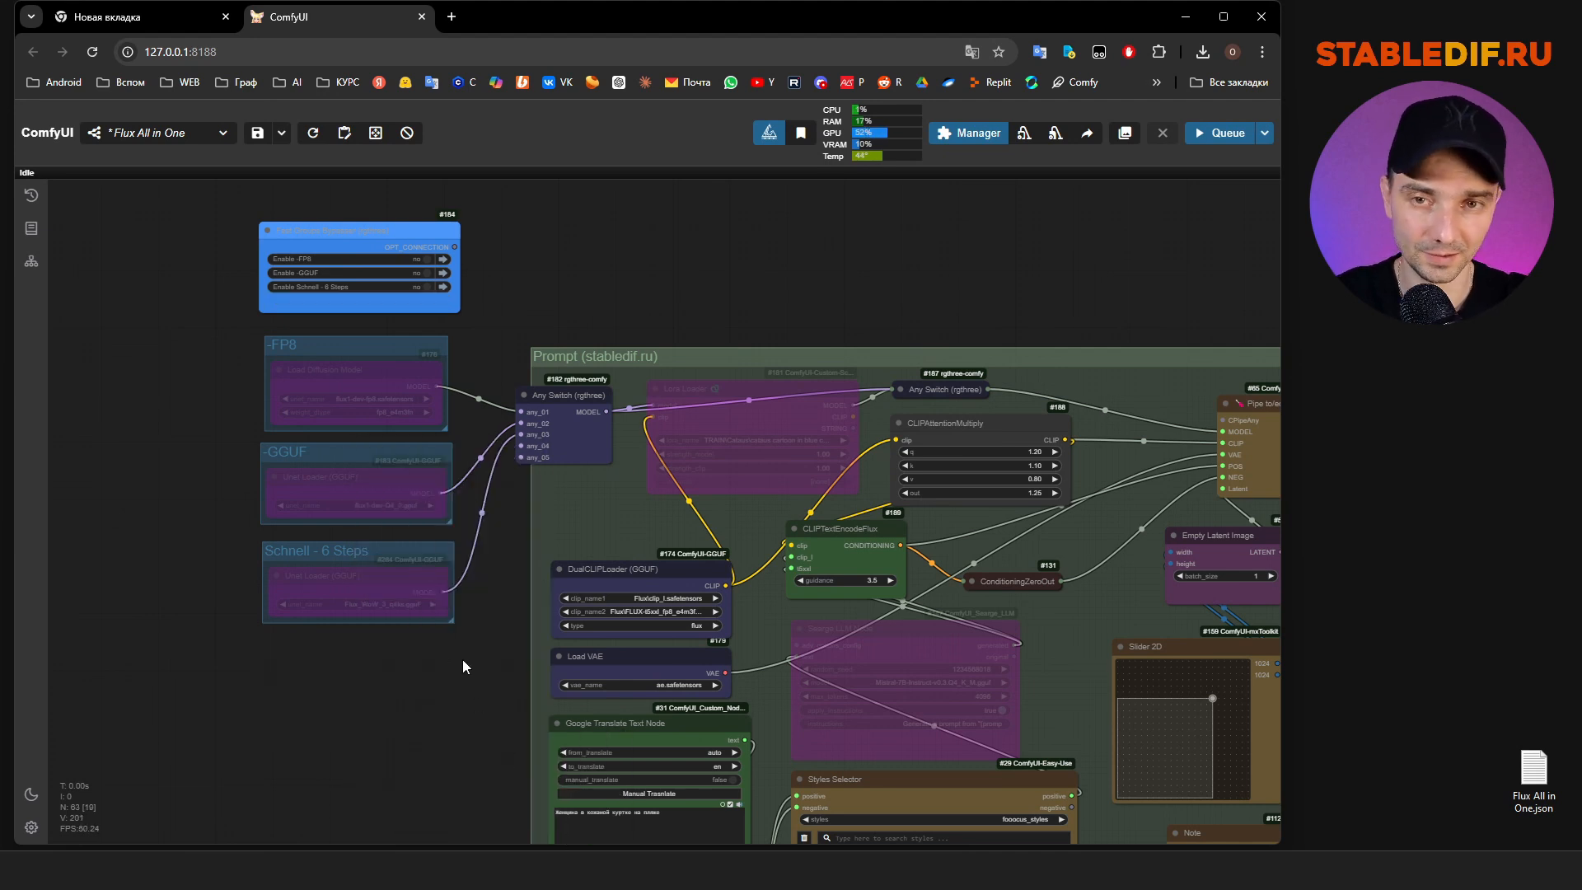
left_click_drag(466, 606, 434, 651)
left_click(366, 302)
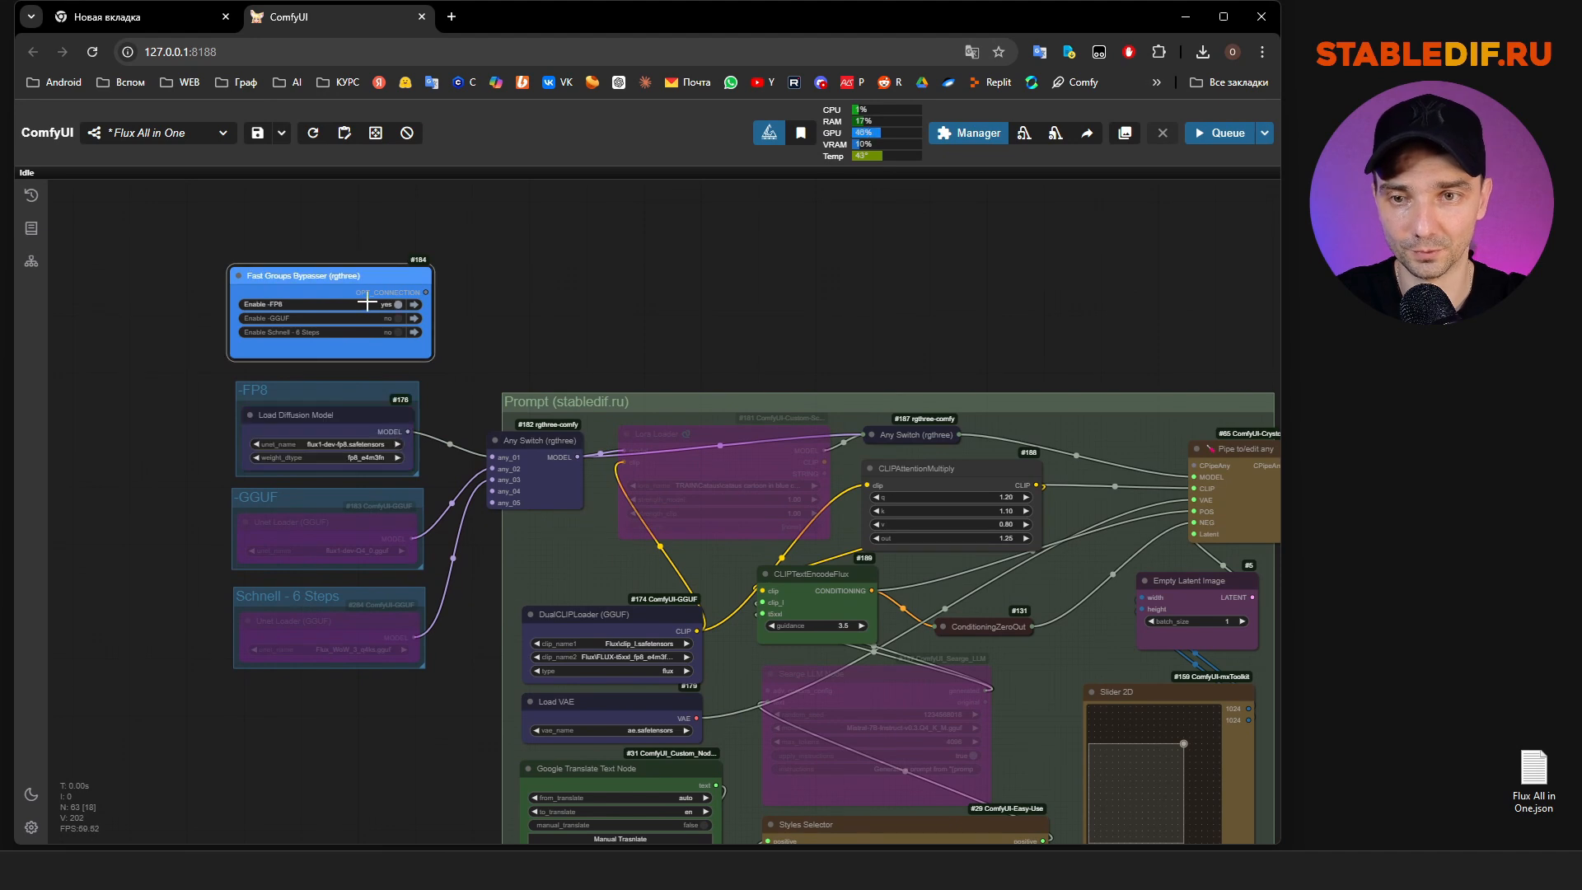
Check the prompt text in the Google Translate Text Node and the style previews in the Styles Selector
left_click_drag(835, 329, 577, 162)
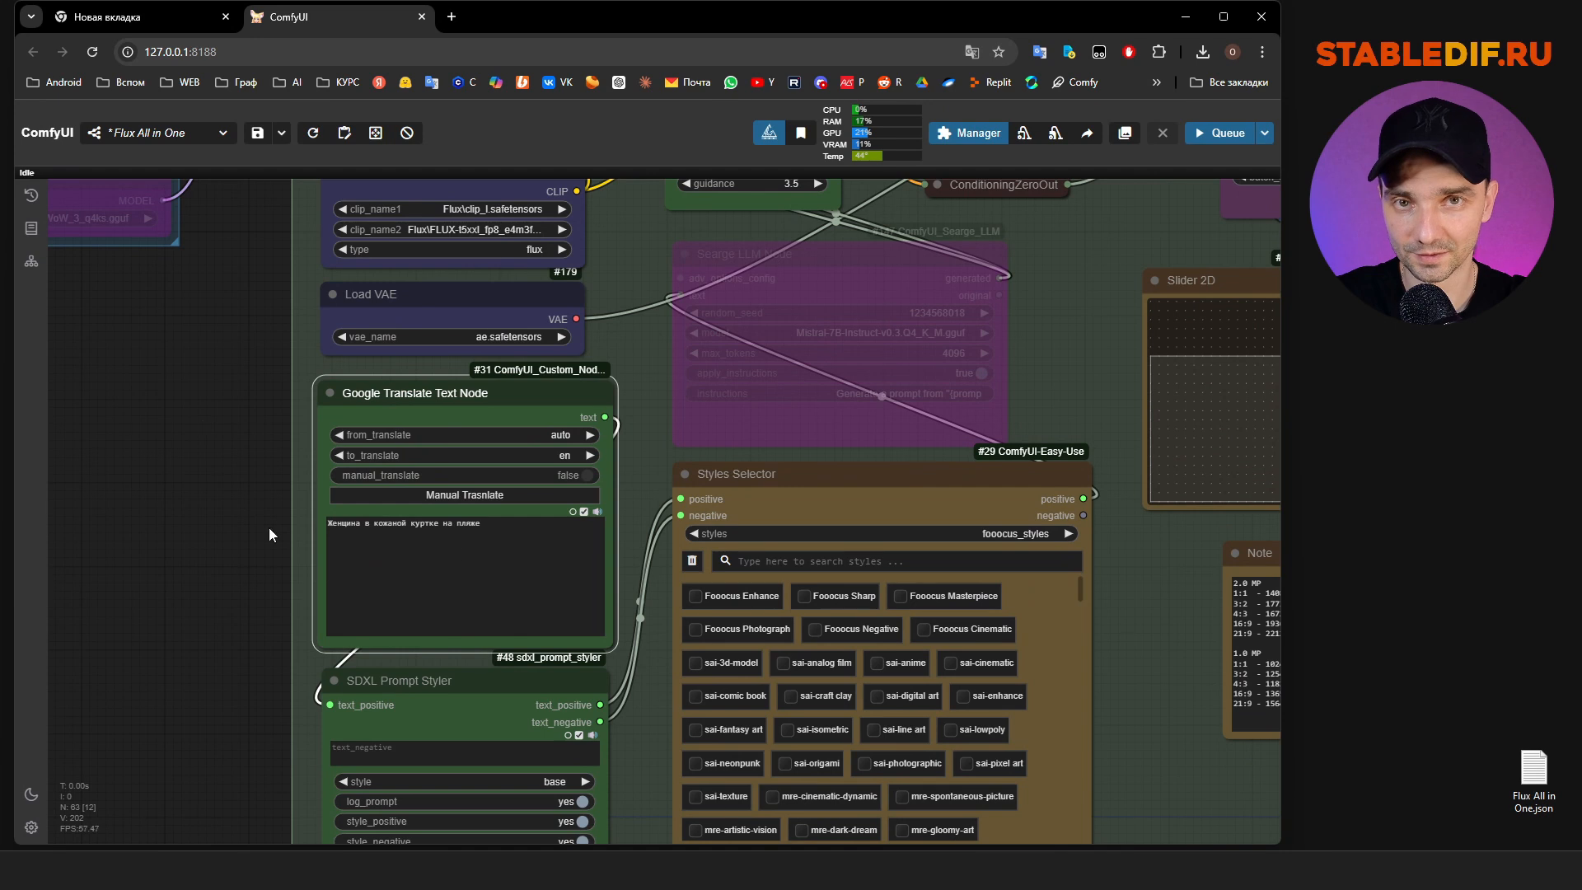
left_click(510, 532)
left_click_drag(375, 524, 330, 524)
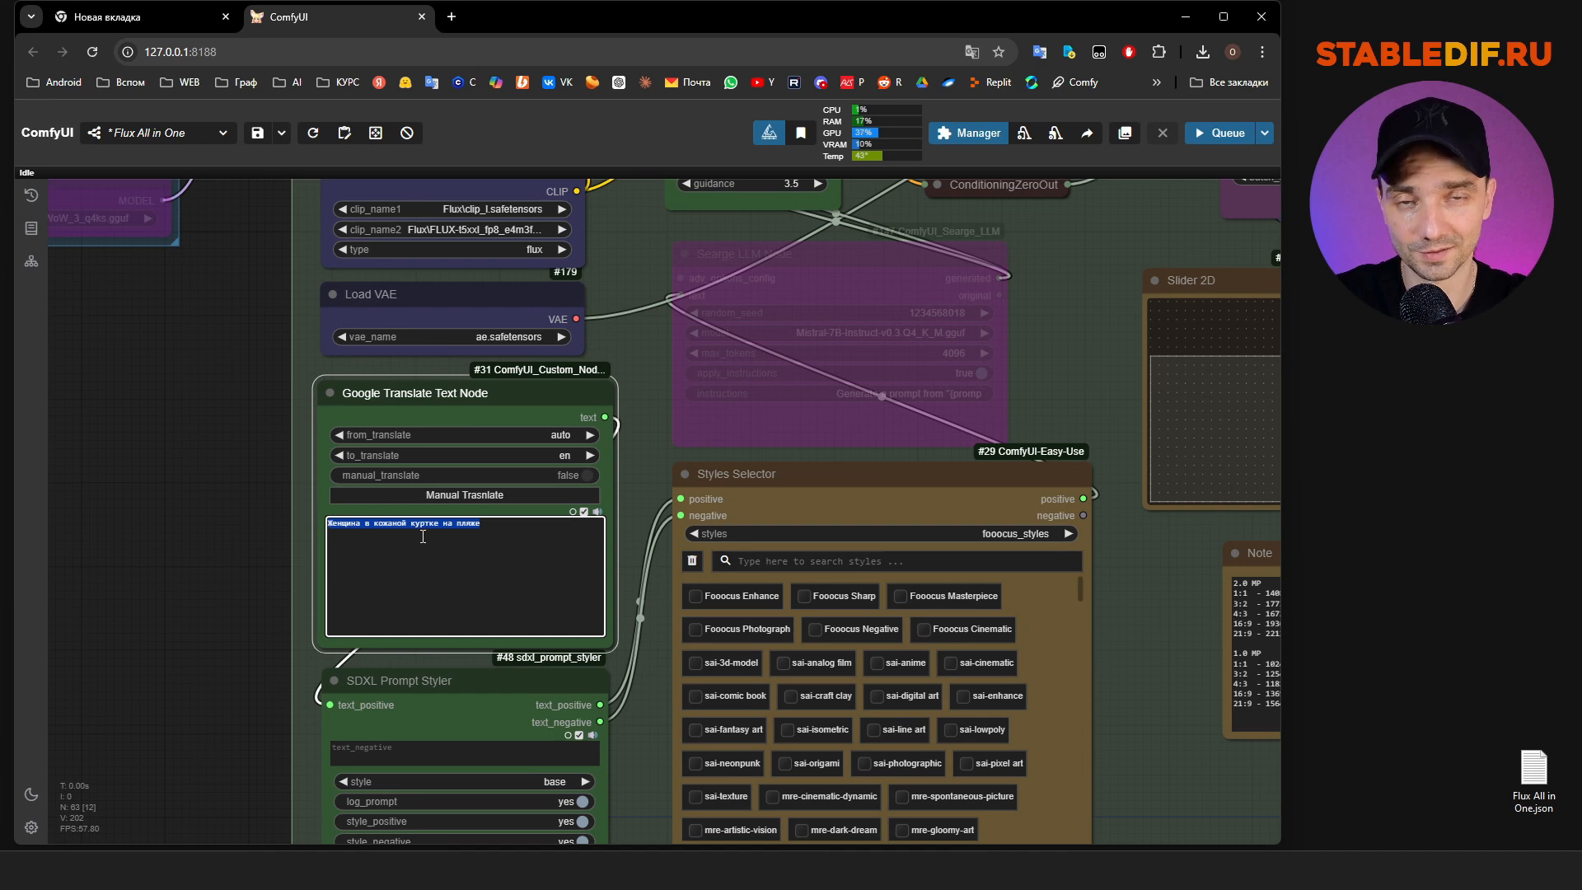
left_click(794, 506)
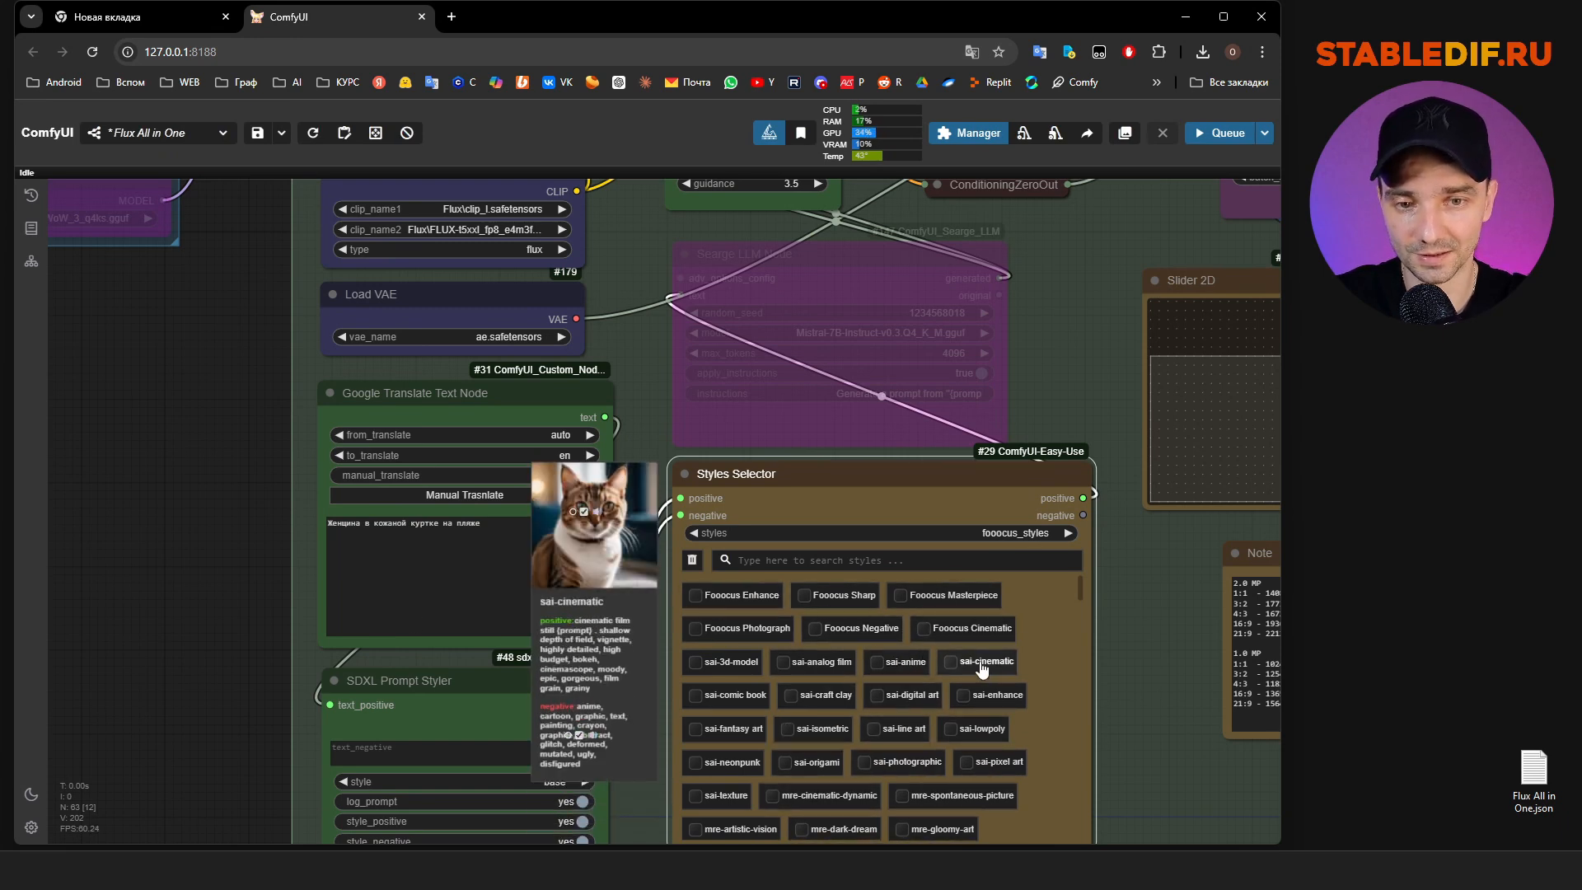
Browse the available styles in the SDXL Prompt Styler's style list and close it without changing the selection
left_click_drag(219, 592, 185, 345)
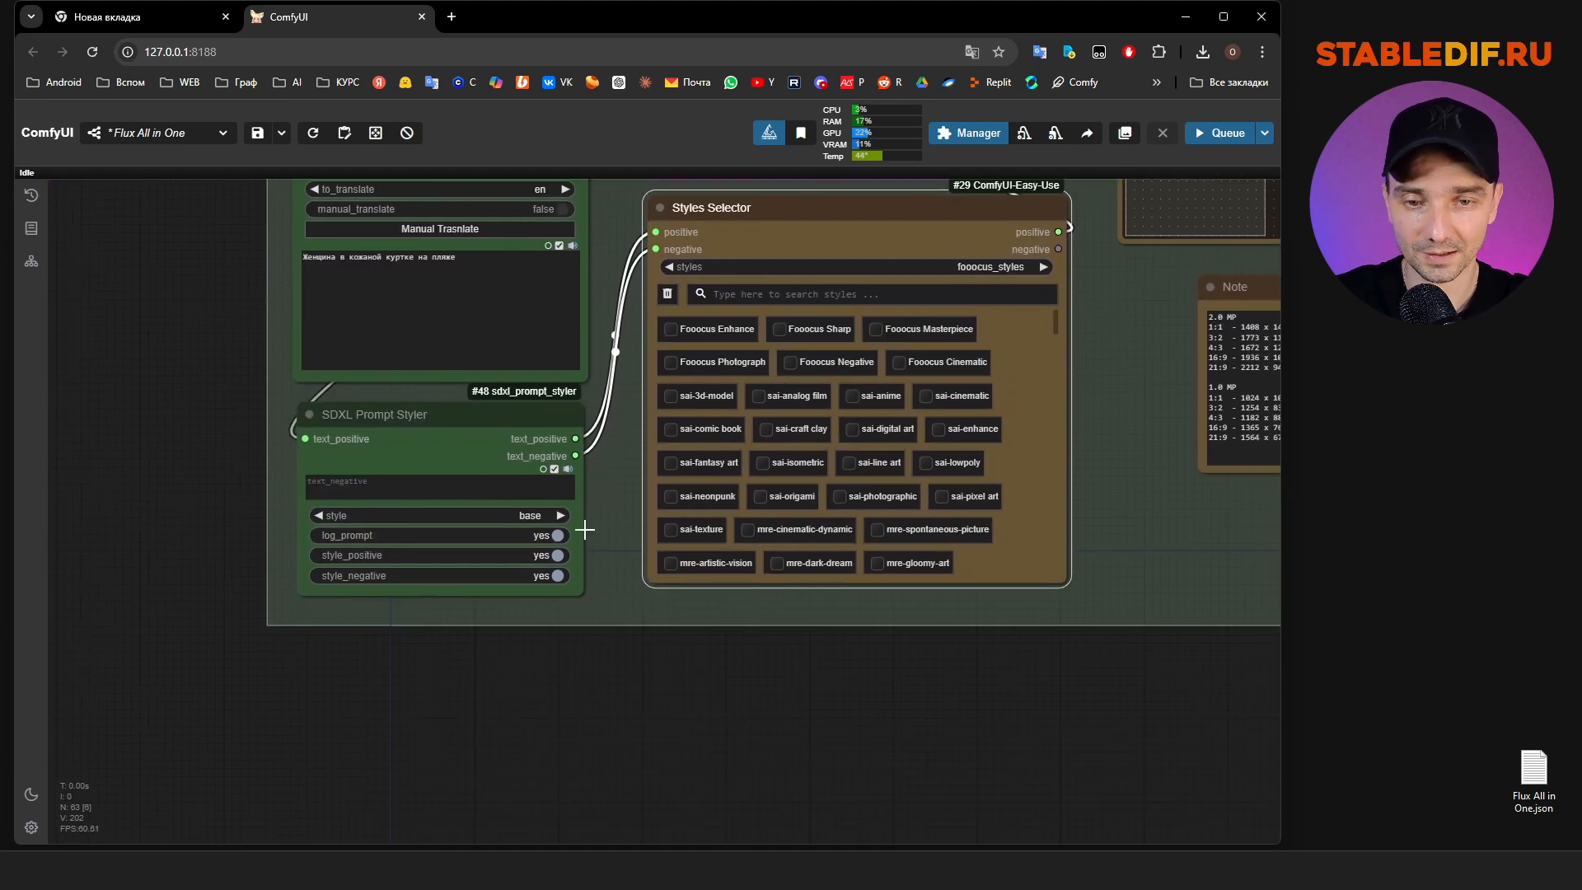
left_click(537, 516)
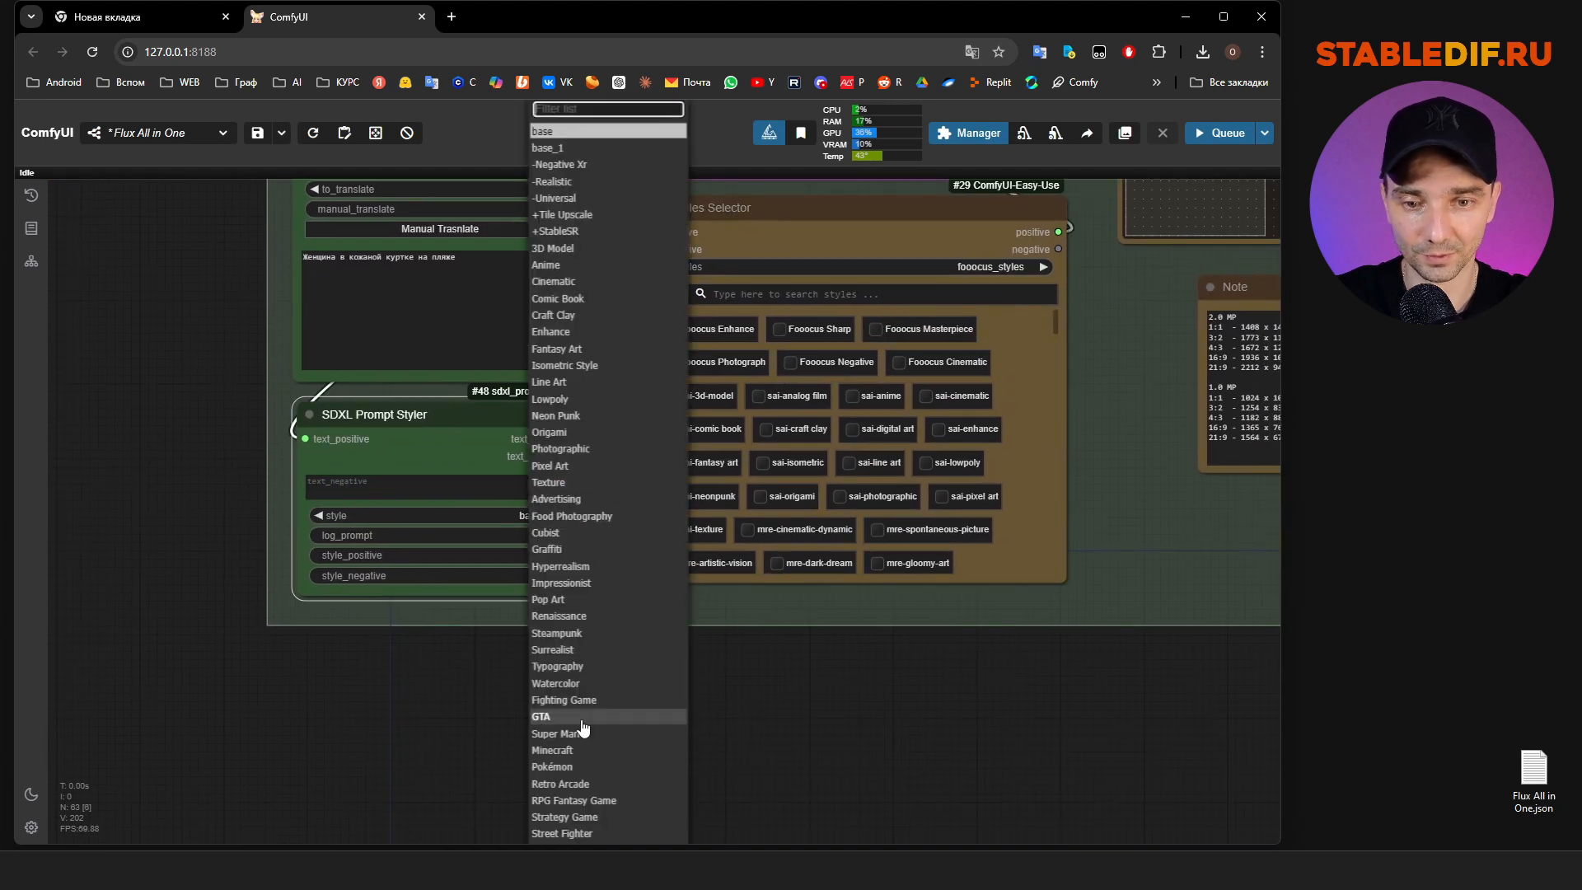
scroll(581, 717, "down", 3)
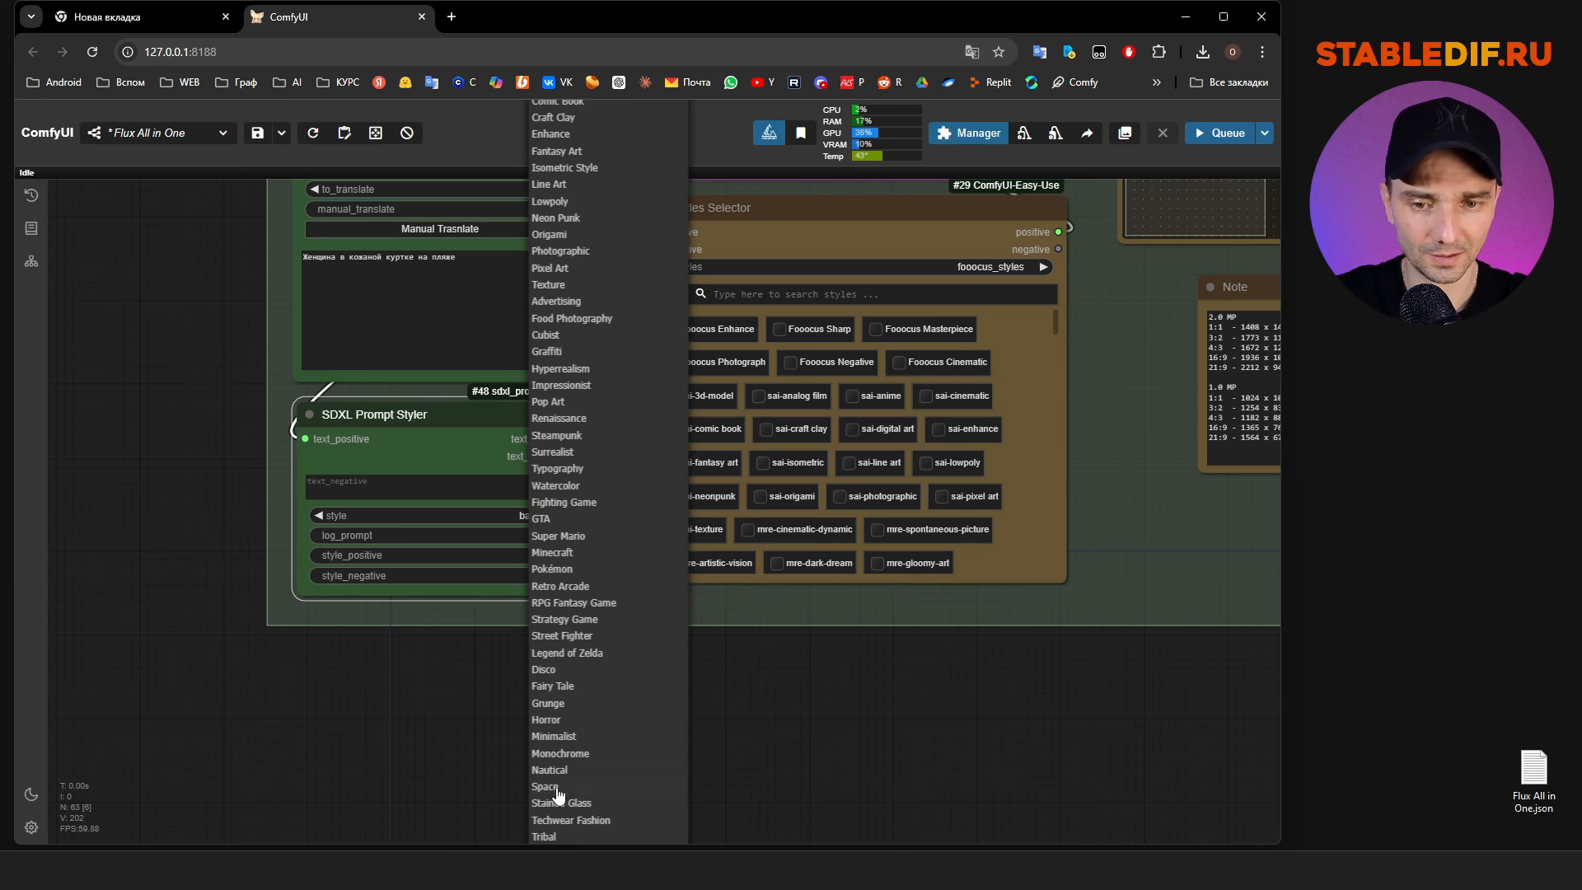
scroll(576, 750, "down", 2)
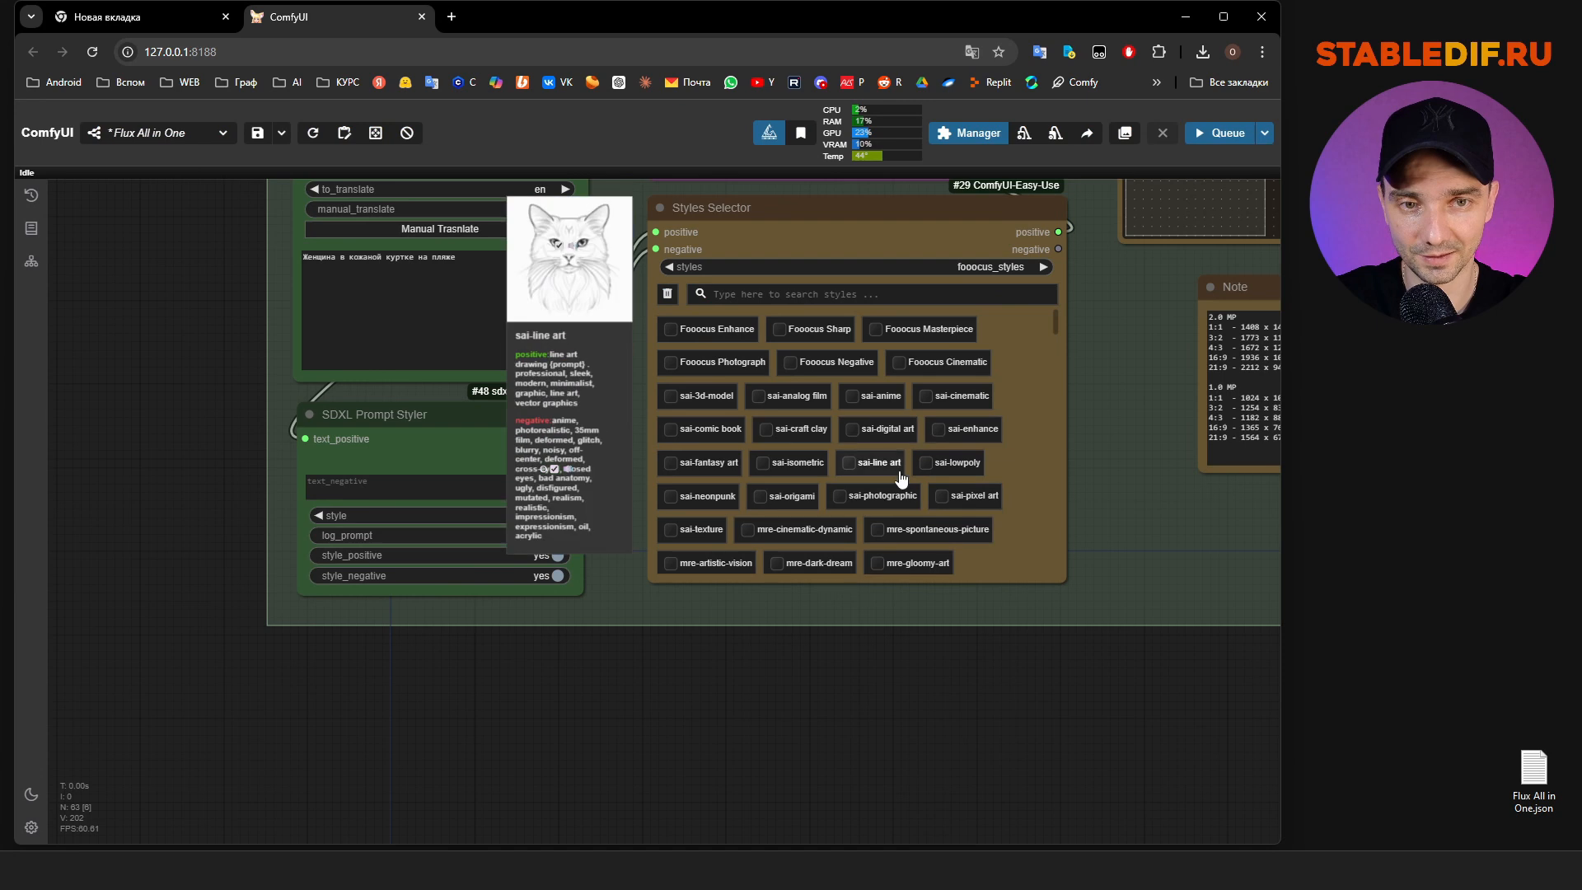
Try a width of 960 in the Slider 2D node and set it back to 1024 x 1024
left_click_drag(1081, 743, 706, 814)
scroll(705, 814, "down", 3)
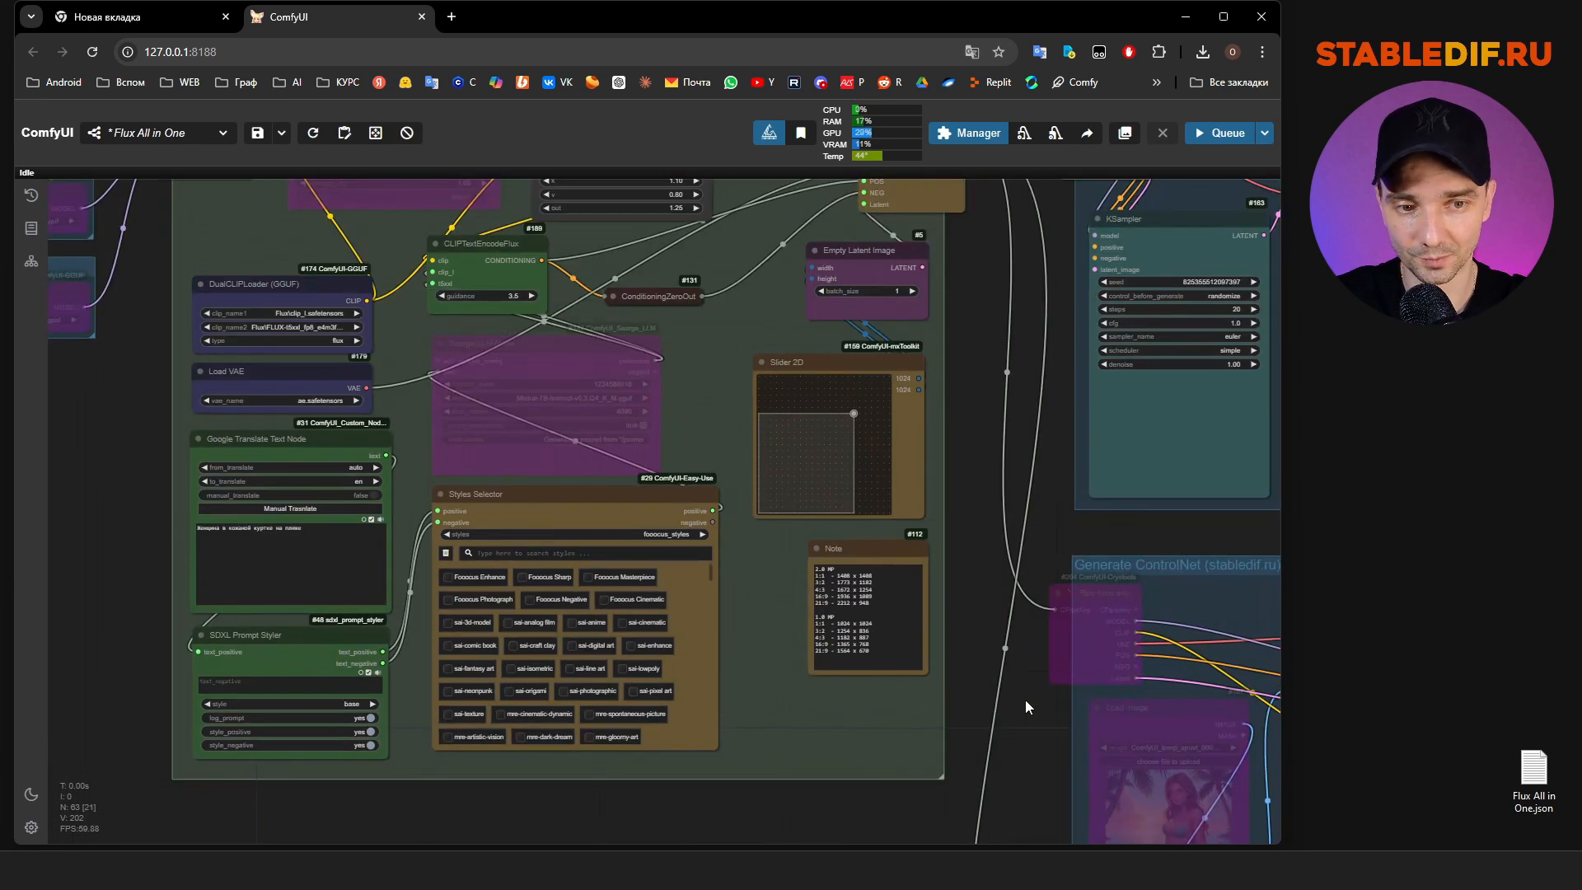
left_click_drag(1026, 700, 877, 706)
scroll(671, 389, "up", 3)
left_click_drag(656, 367, 650, 370)
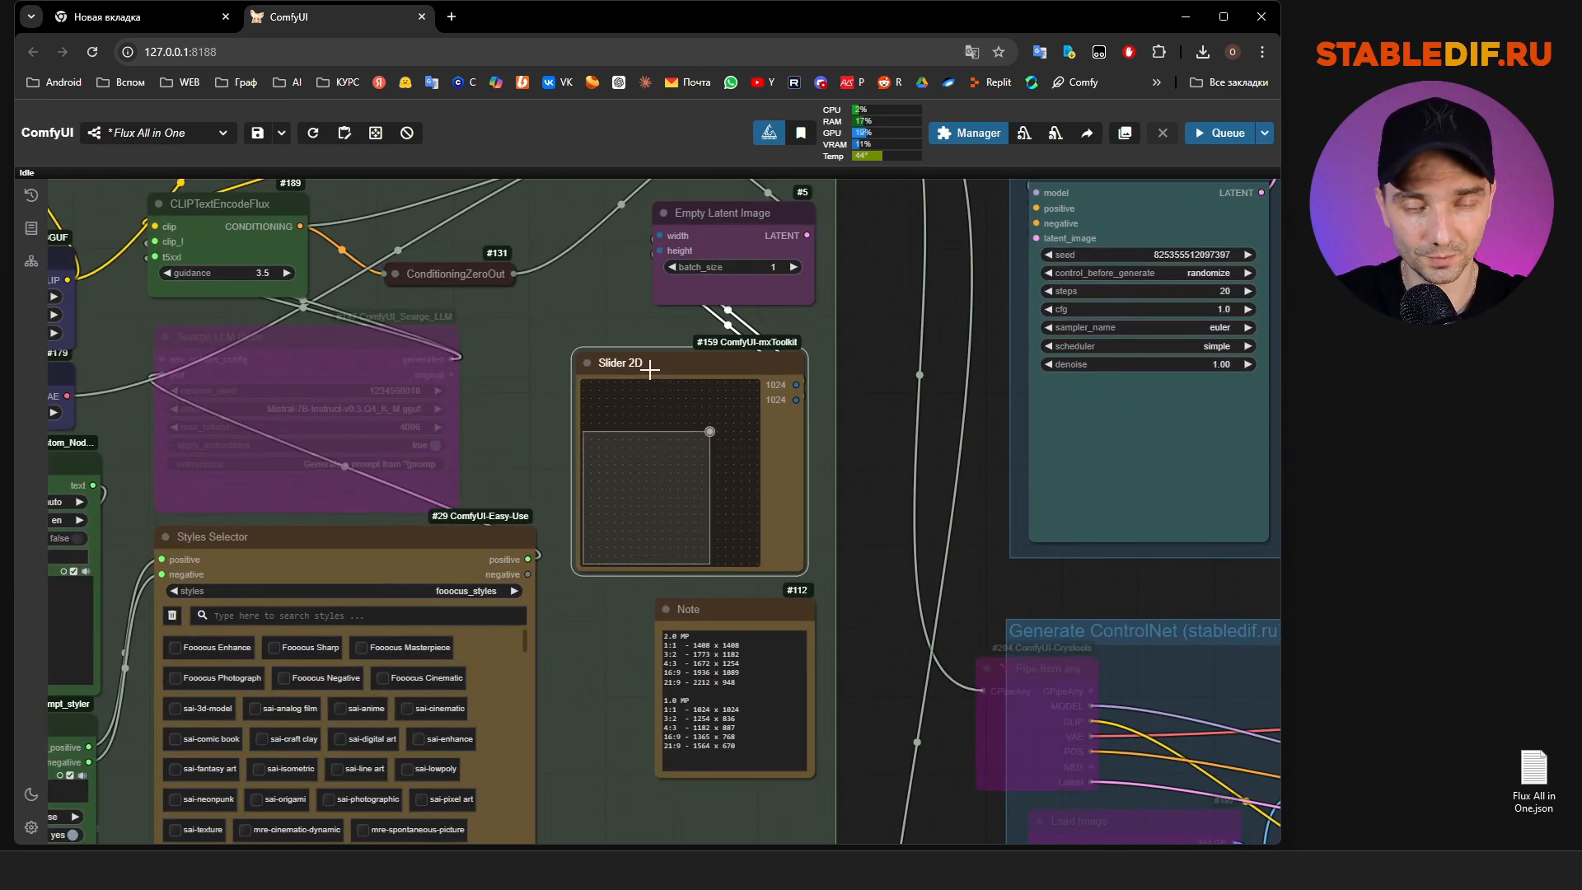
scroll(803, 458, "up", 3)
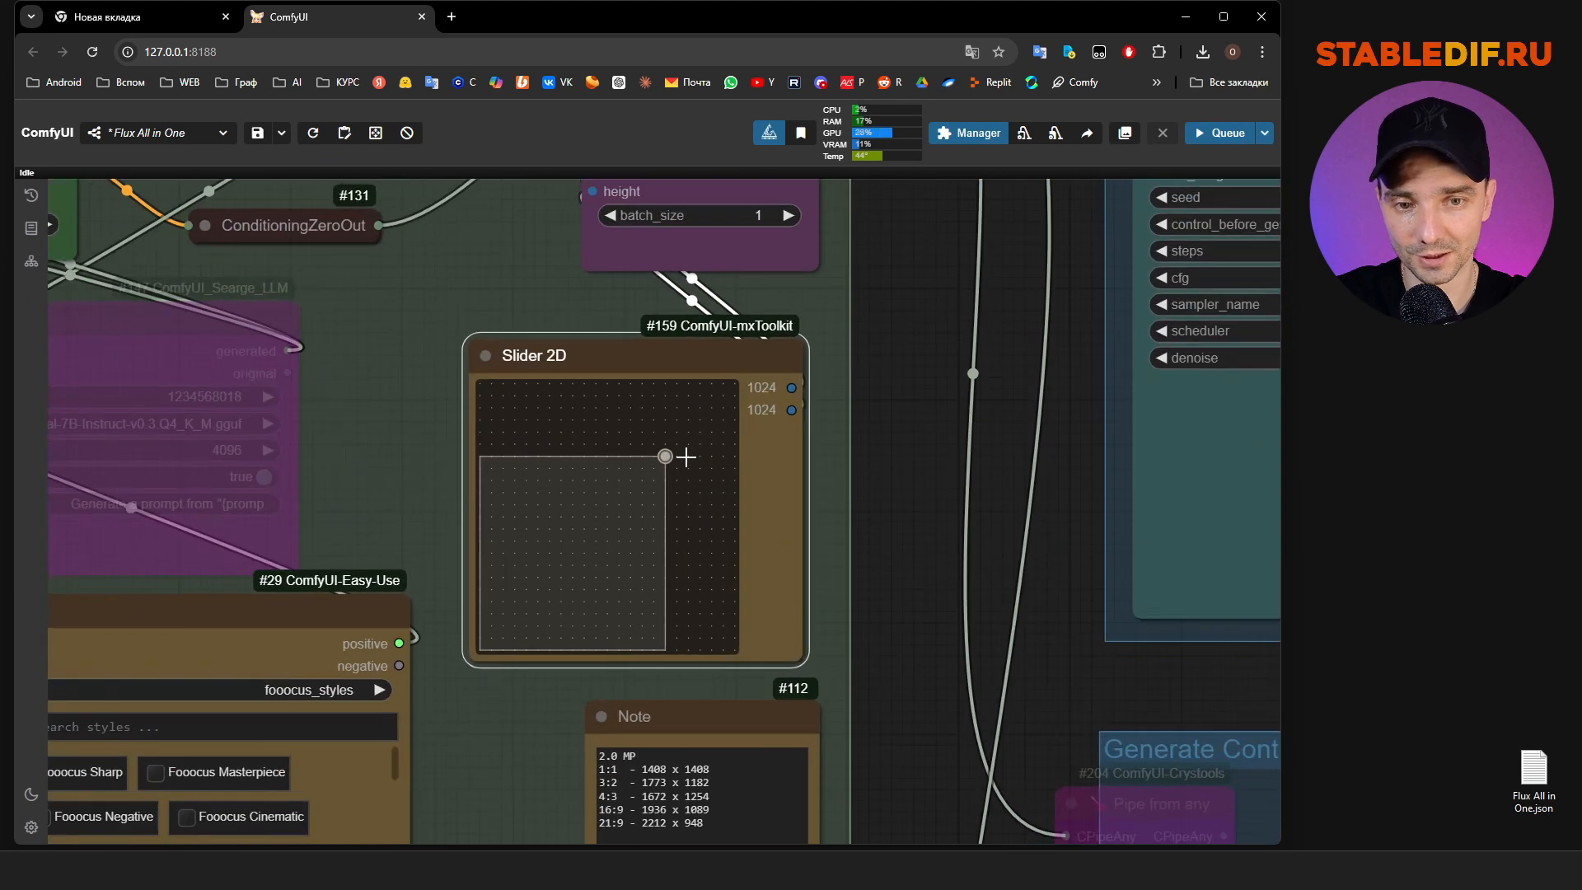
mouse_move(664, 456)
left_mouse_down()
mouse_move(626, 456)
mouse_move(650, 460)
left_mouse_up()
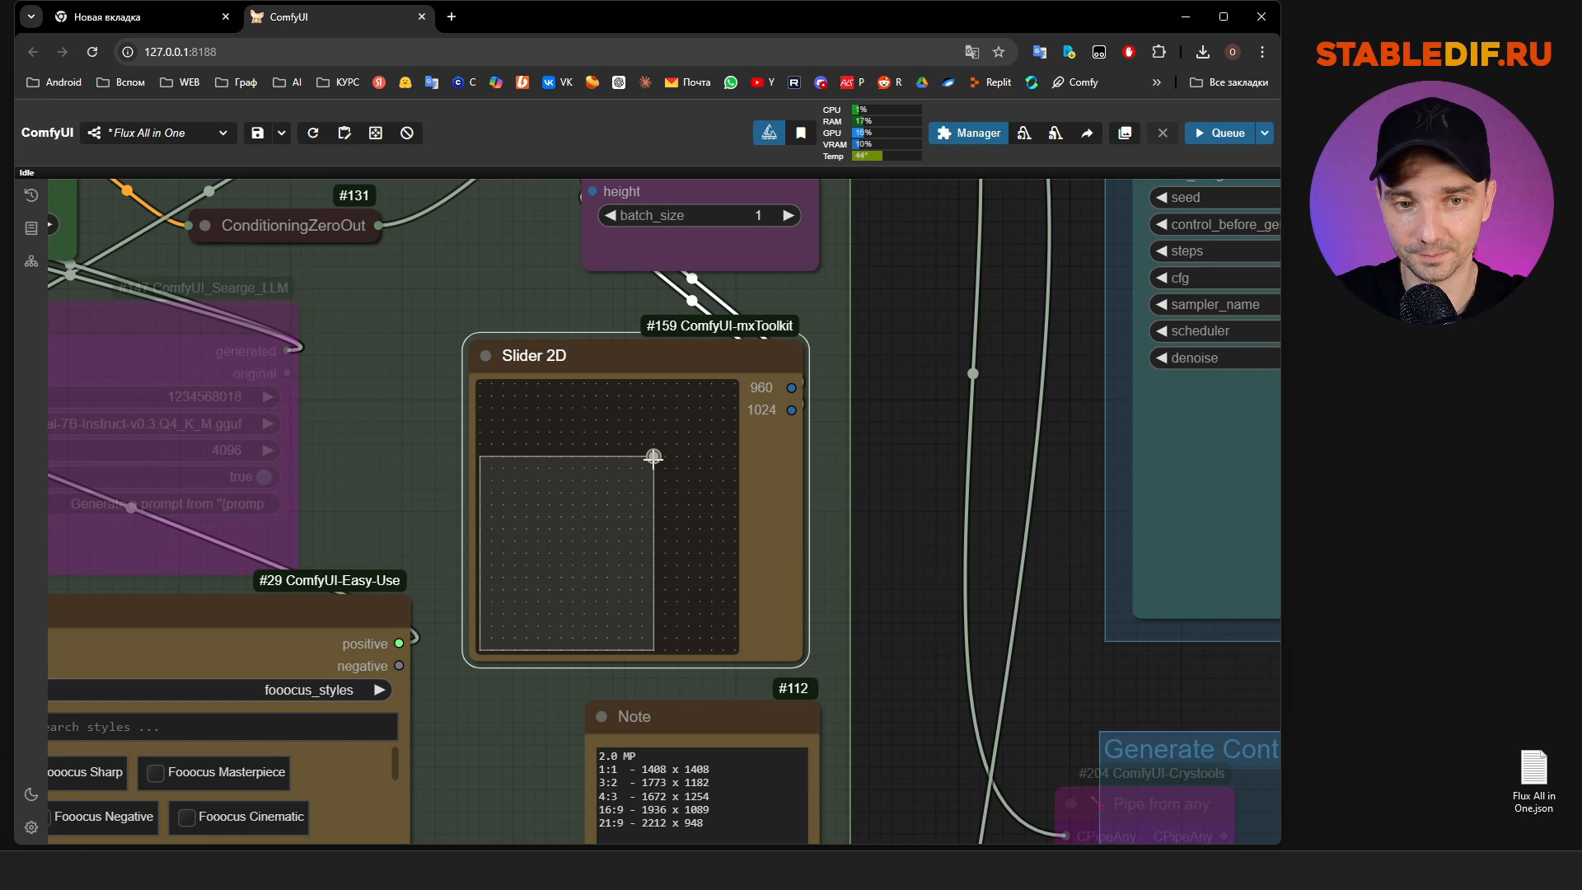
mouse_move(654, 456)
left_mouse_down()
mouse_move(756, 383)
mouse_move(471, 651)
mouse_move(610, 529)
mouse_move(646, 470)
mouse_move(739, 514)
mouse_move(646, 389)
mouse_move(687, 454)
mouse_move(668, 461)
left_mouse_up()
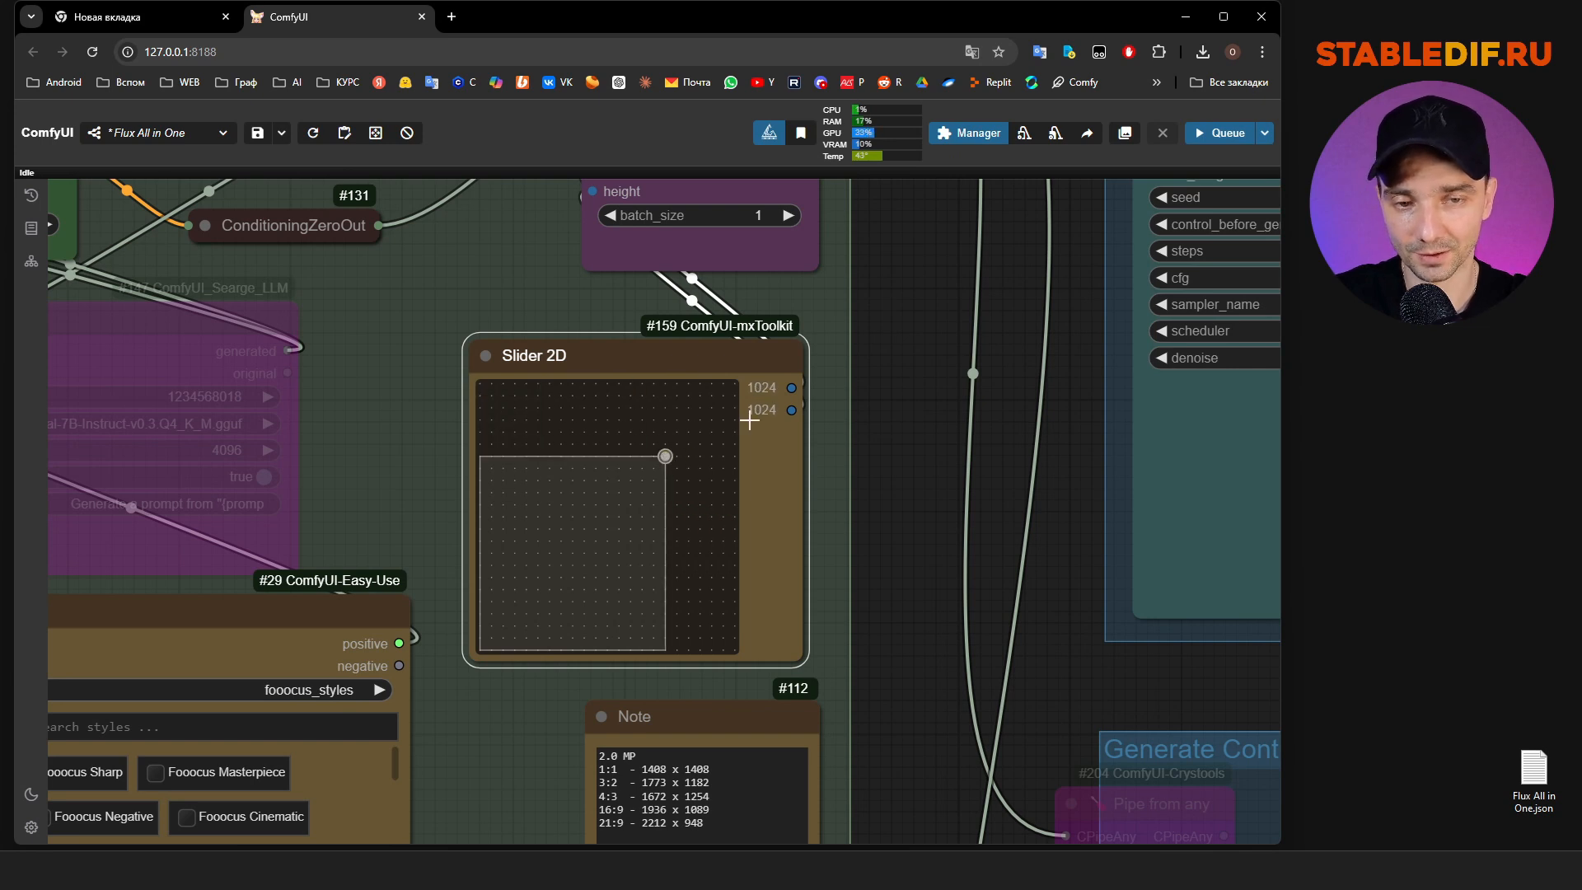
Move the CLIPAttentionMultiply node slightly toward the Pipe to/edit any node
scroll(668, 501, "down", 6)
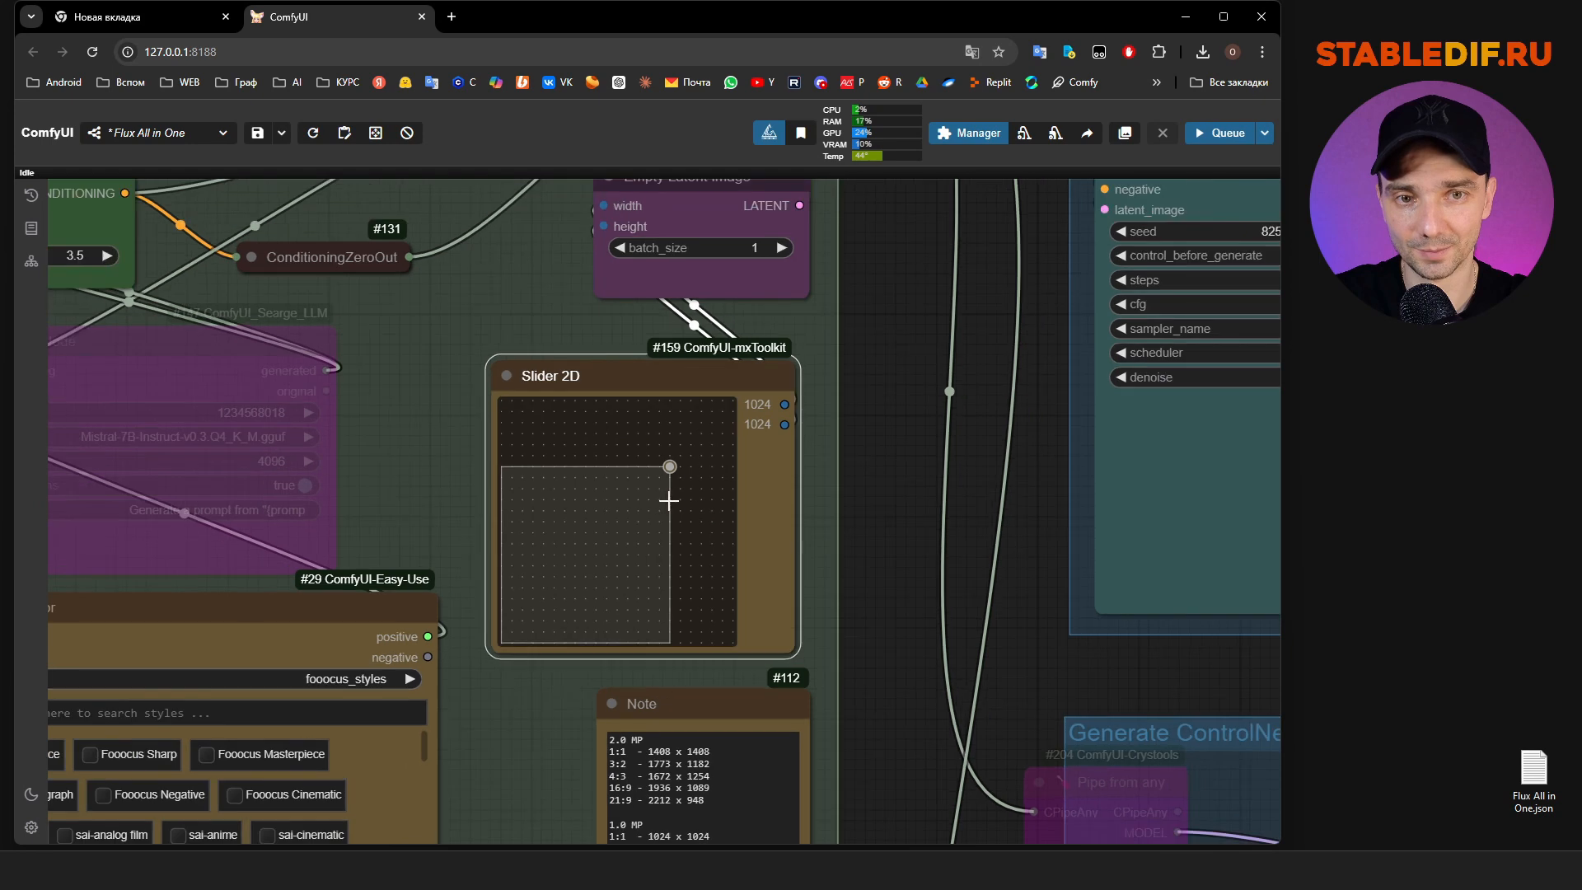
left_click_drag(825, 420, 814, 574)
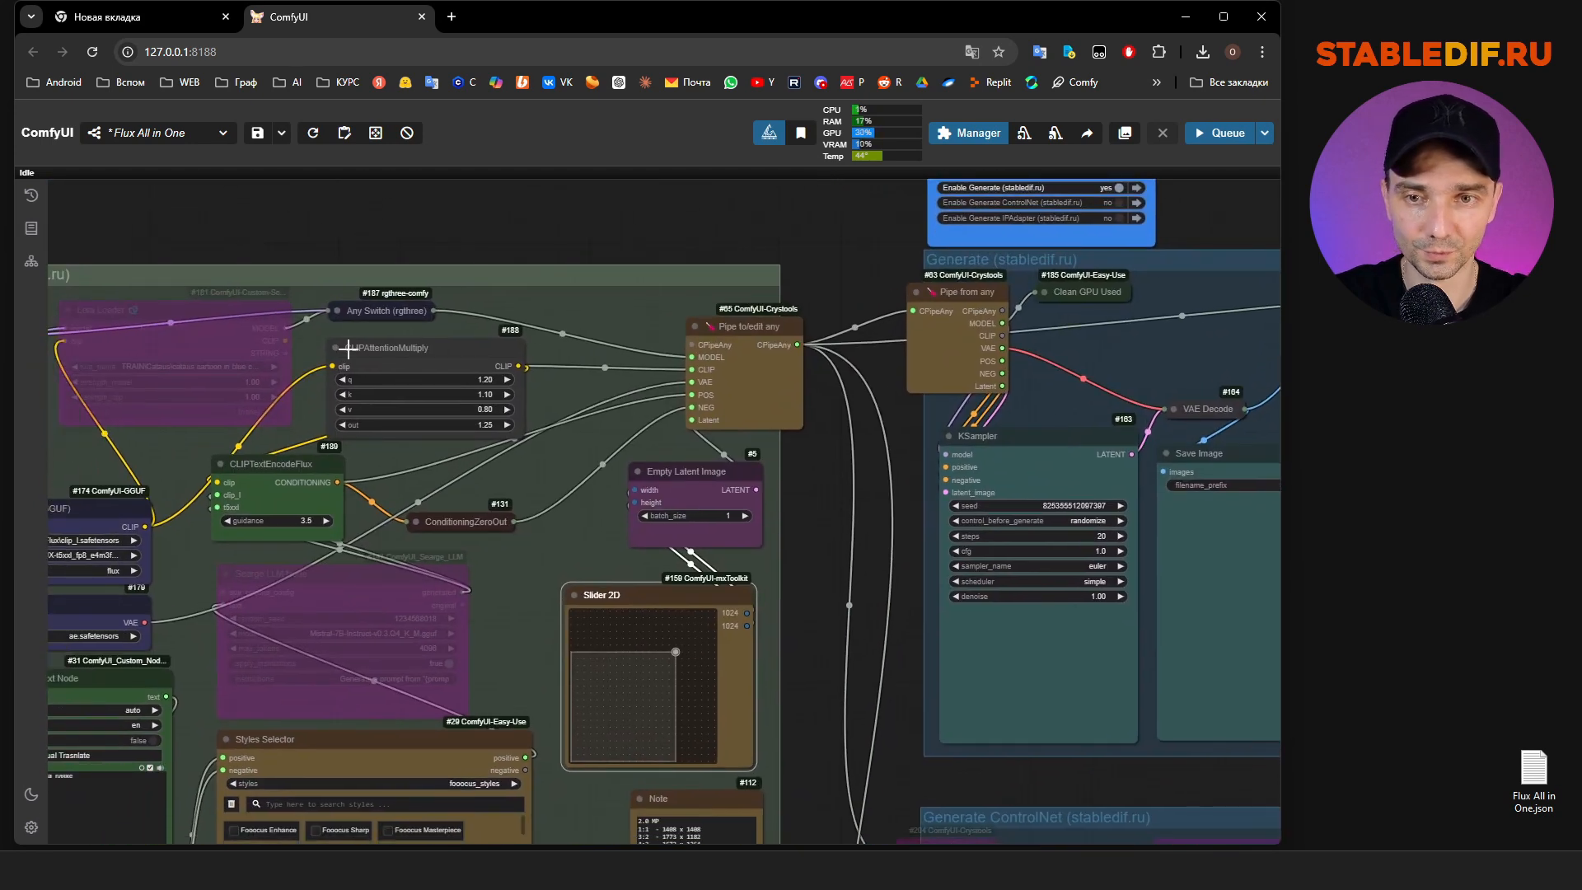
left_click_drag(417, 347, 459, 350)
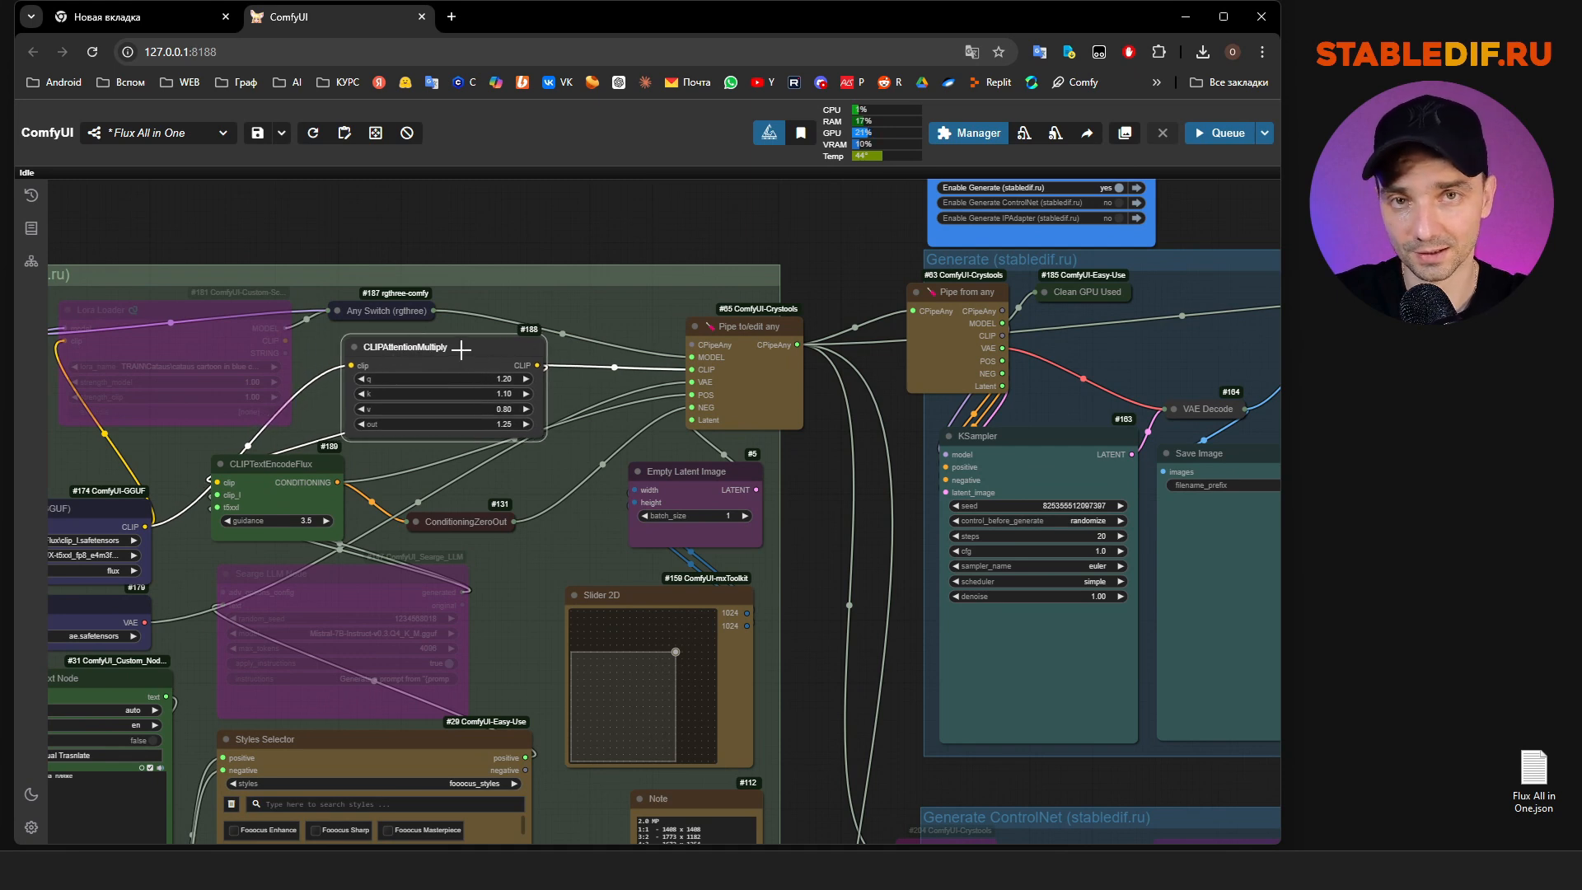
Move the KSampler node slightly up within the Generate group
left_click_drag(828, 503, 388, 513)
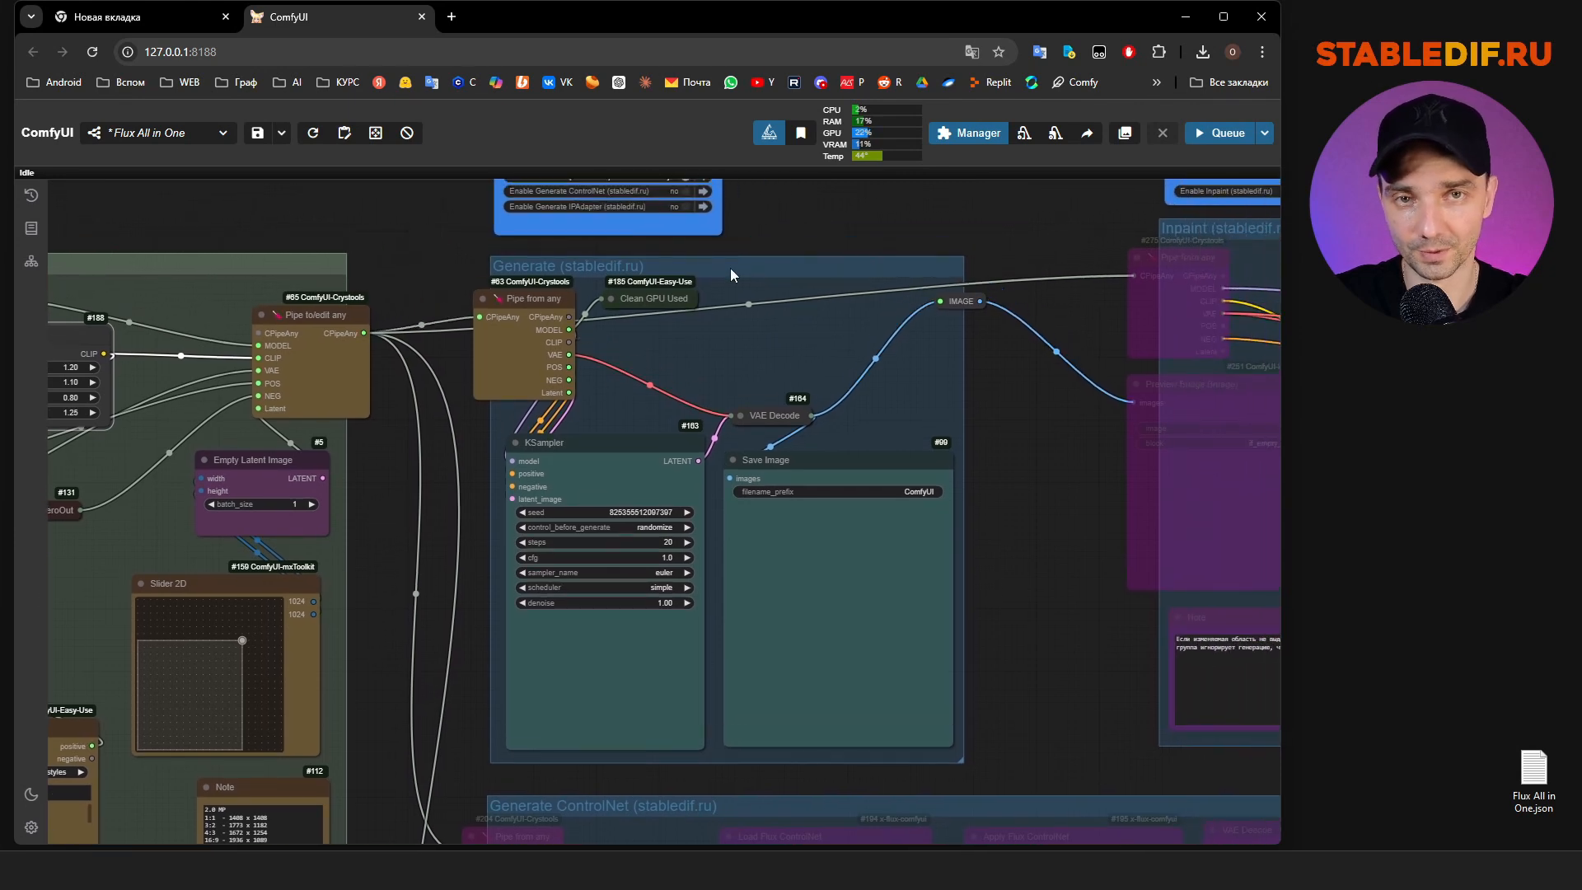
left_click_drag(616, 453, 616, 445)
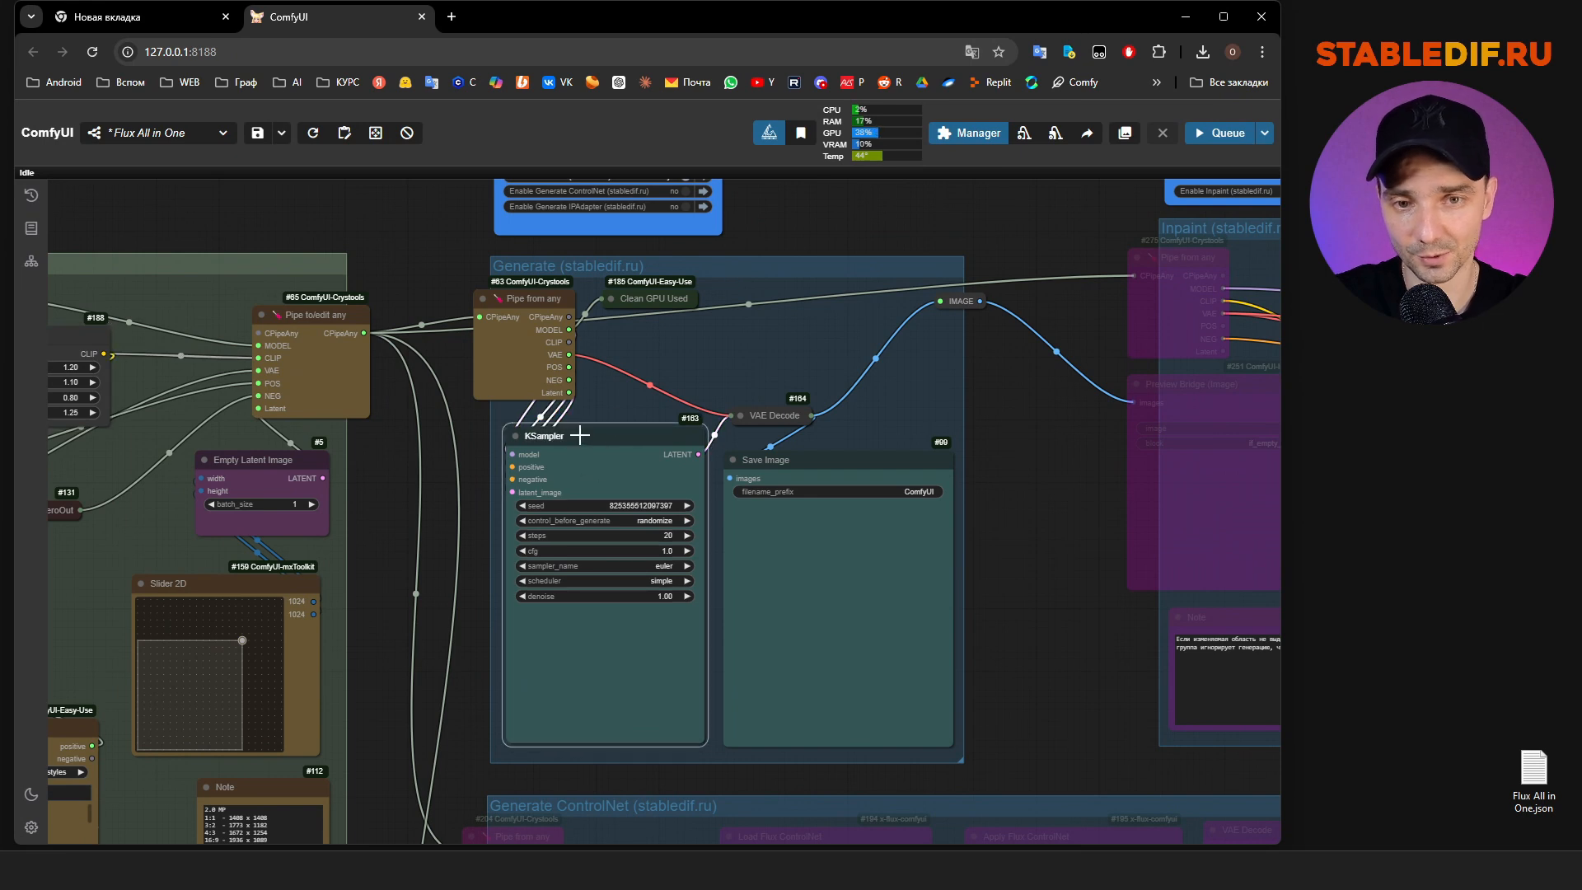
scroll(646, 540, "up", 5)
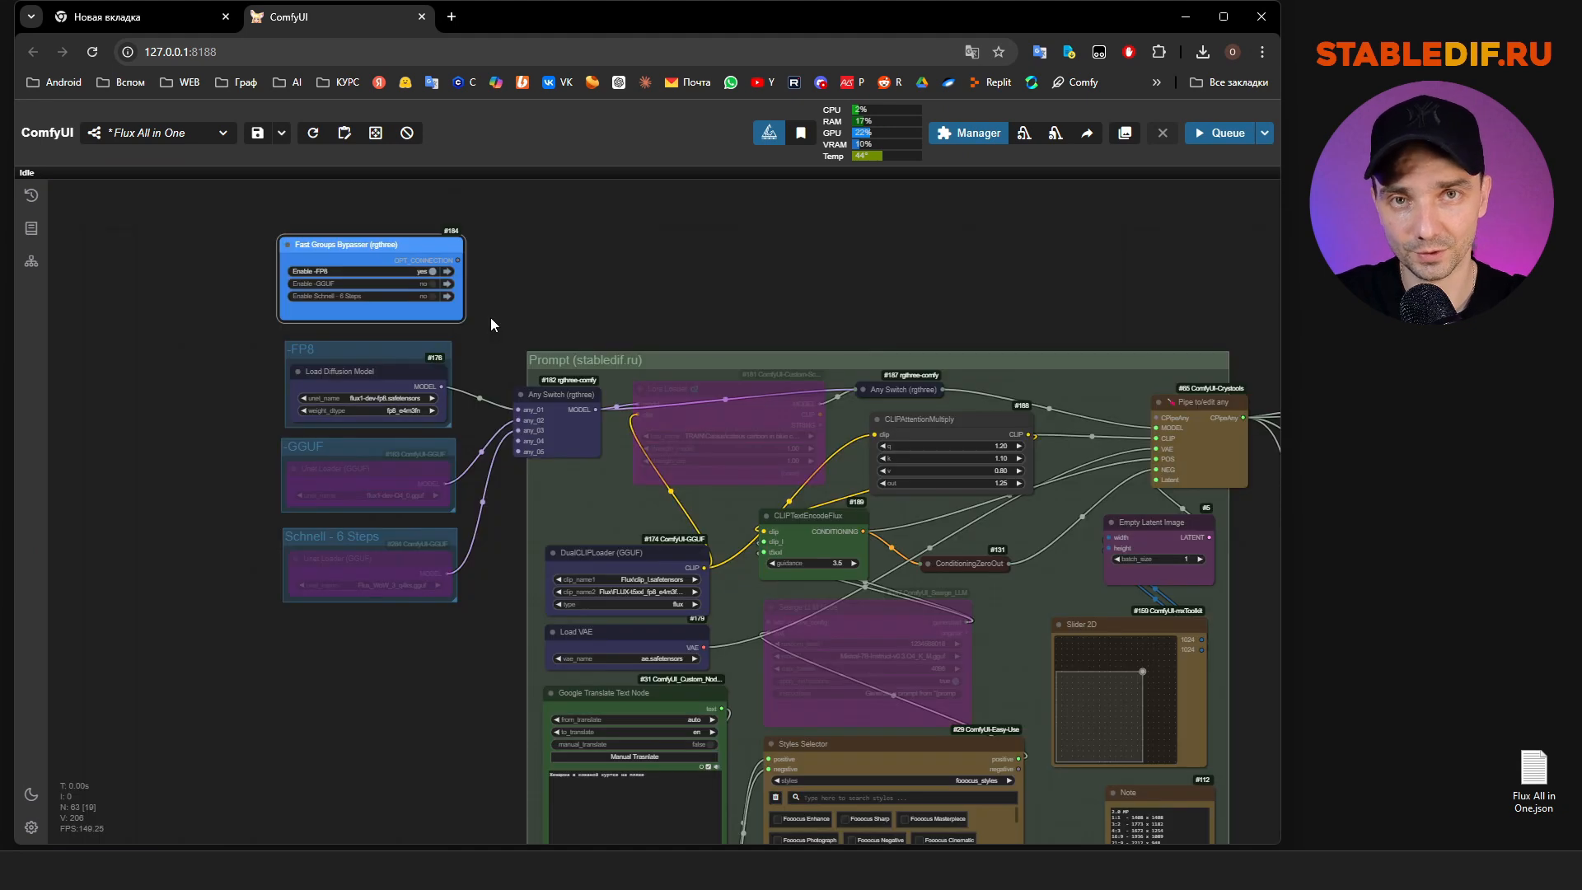
Try the Schnell - 6 Steps loader group, check the KSampler's steps value without changing it, and switch back to the FP8 group
left_click(430, 295)
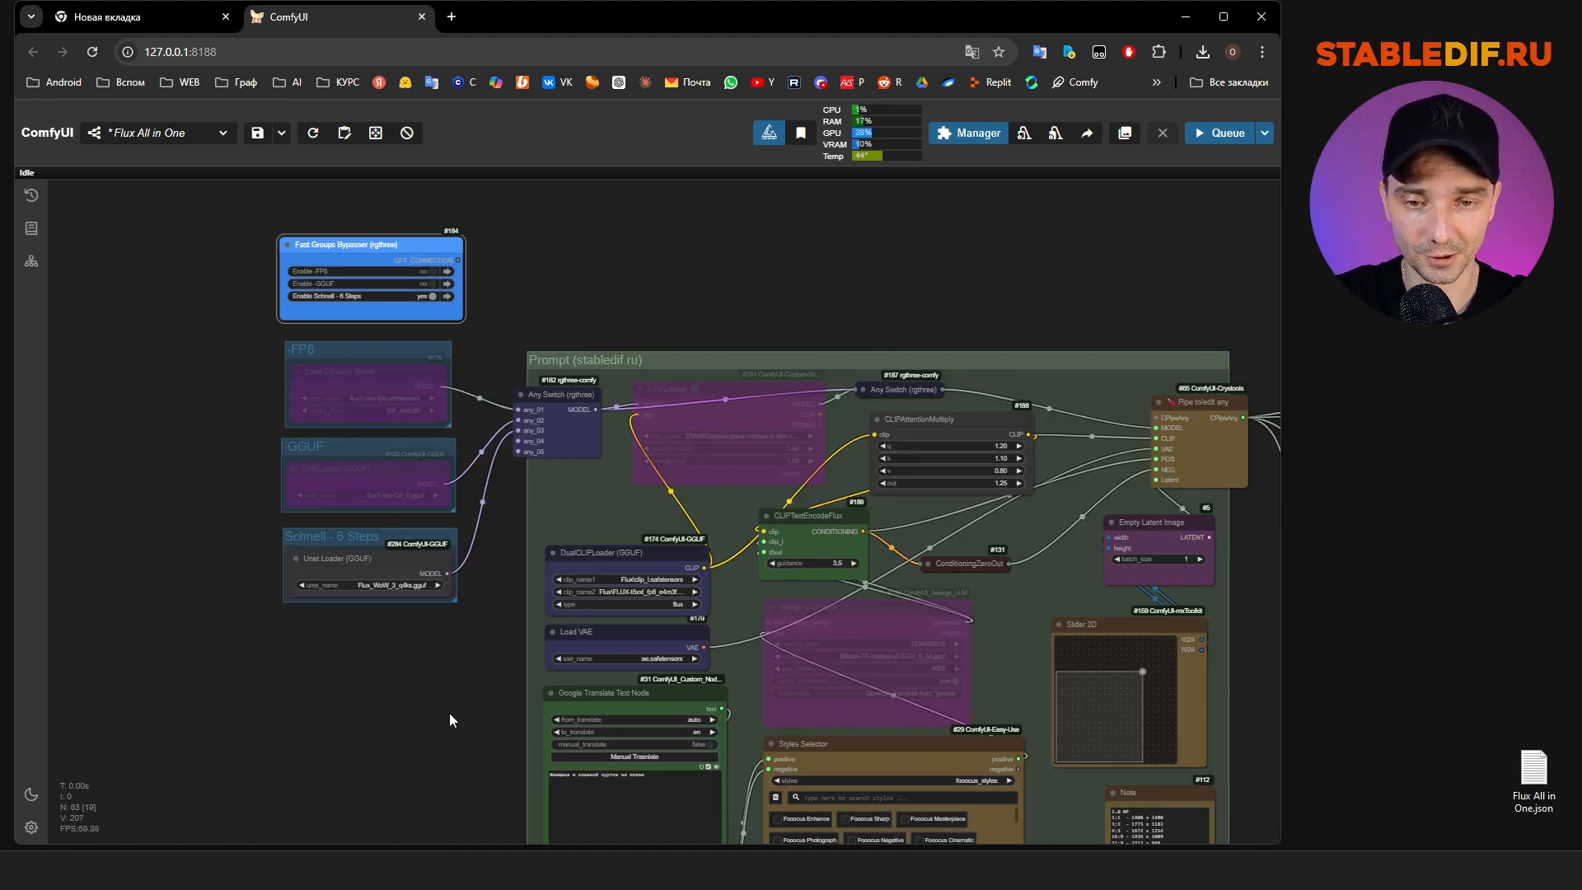
left_click_drag(450, 719, 224, 636)
scroll(891, 582, "up", 6)
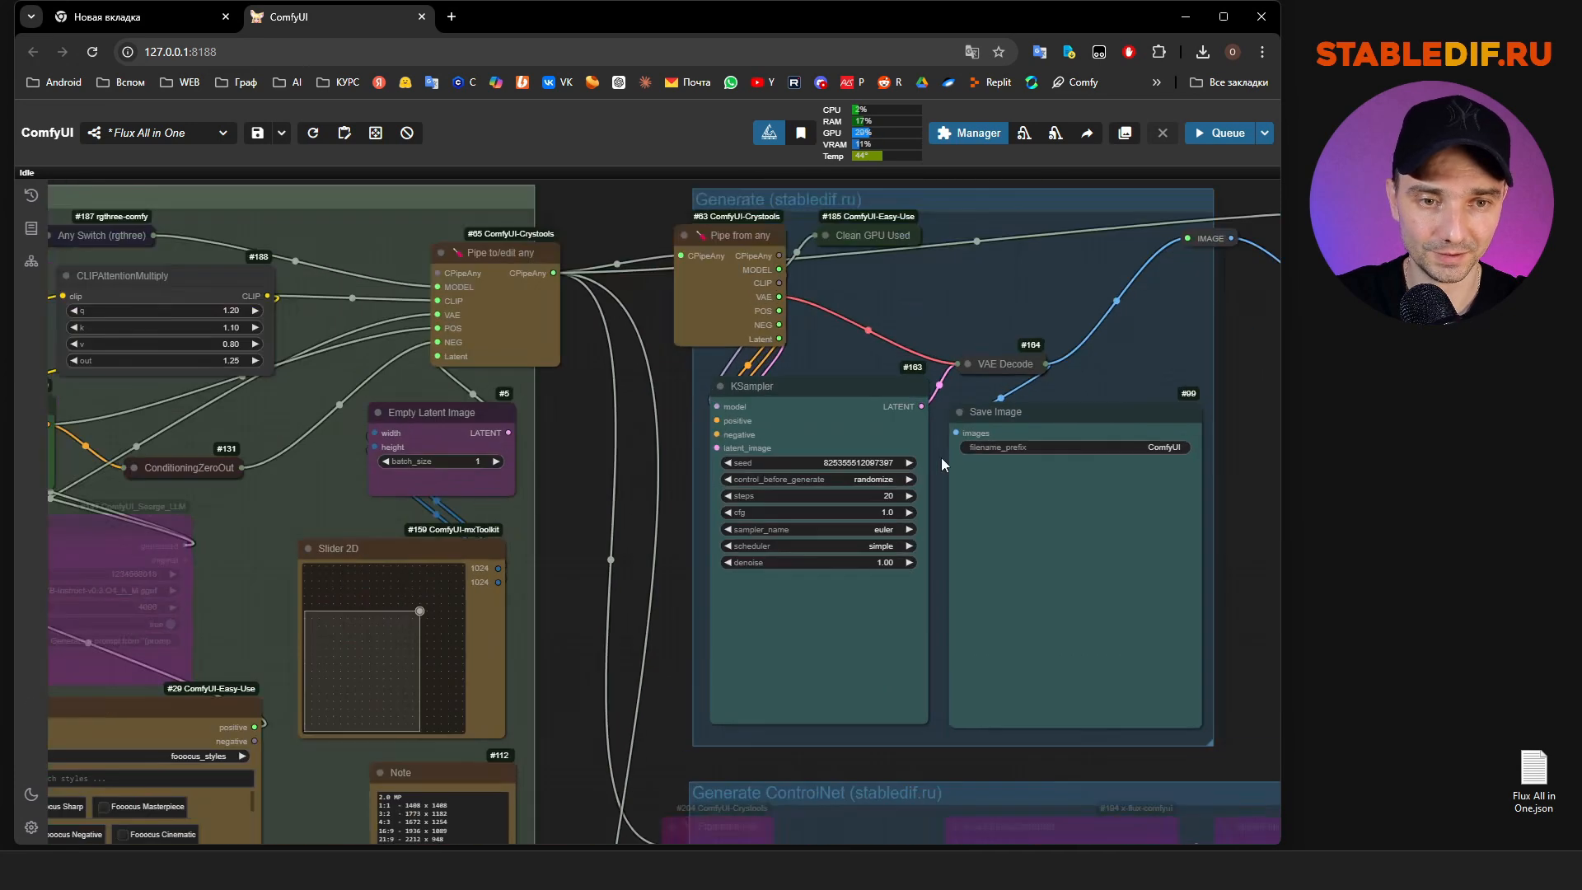
left_click(1132, 542)
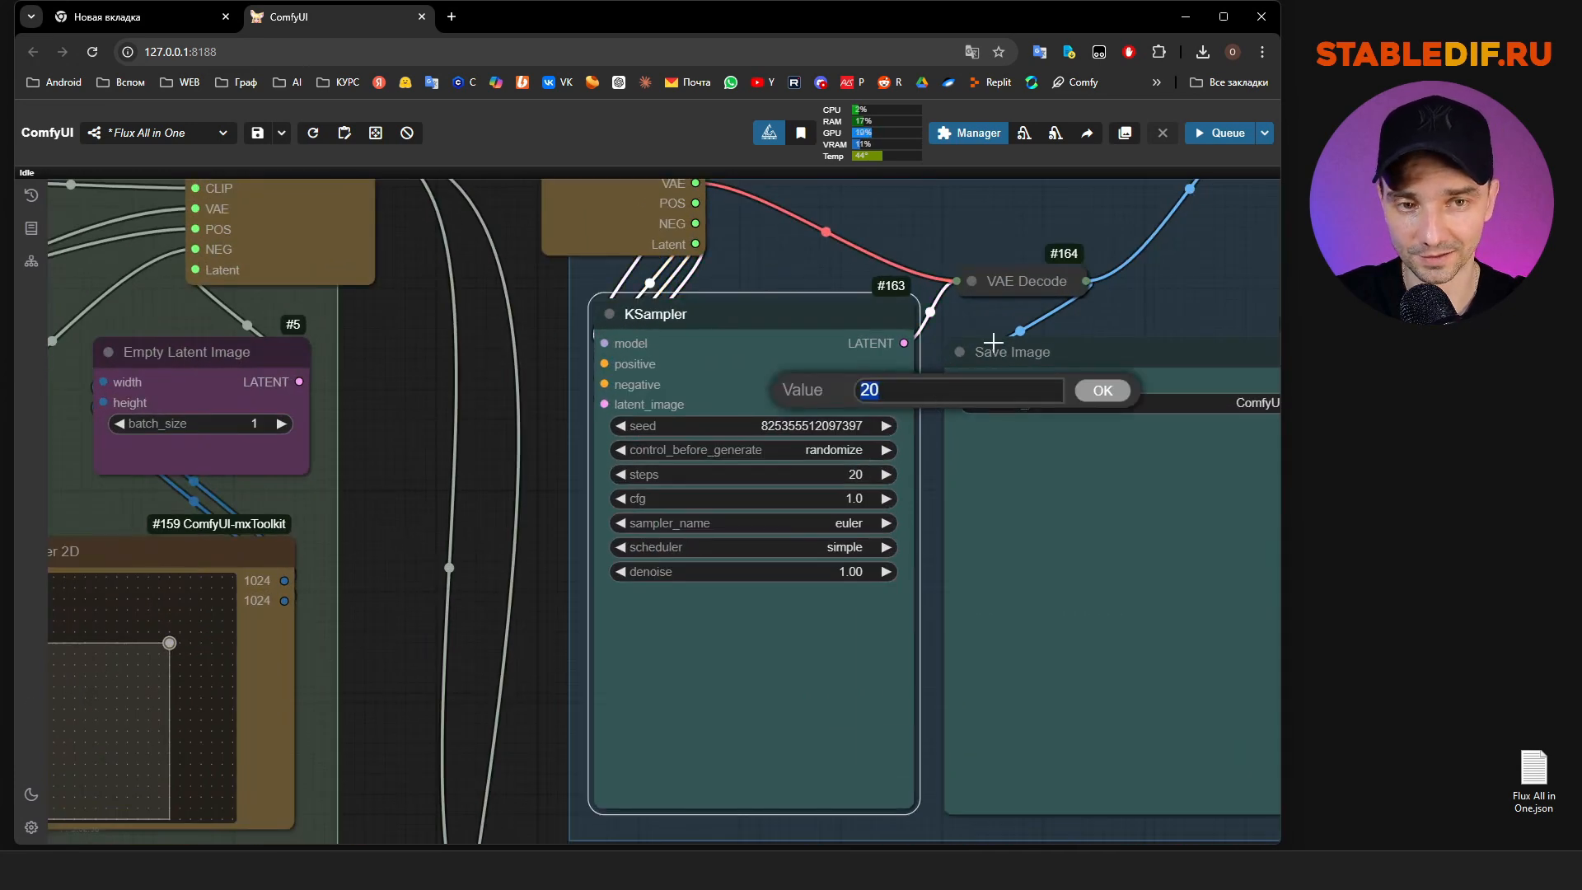
left_click(1100, 392)
scroll(1086, 400, "down", 5)
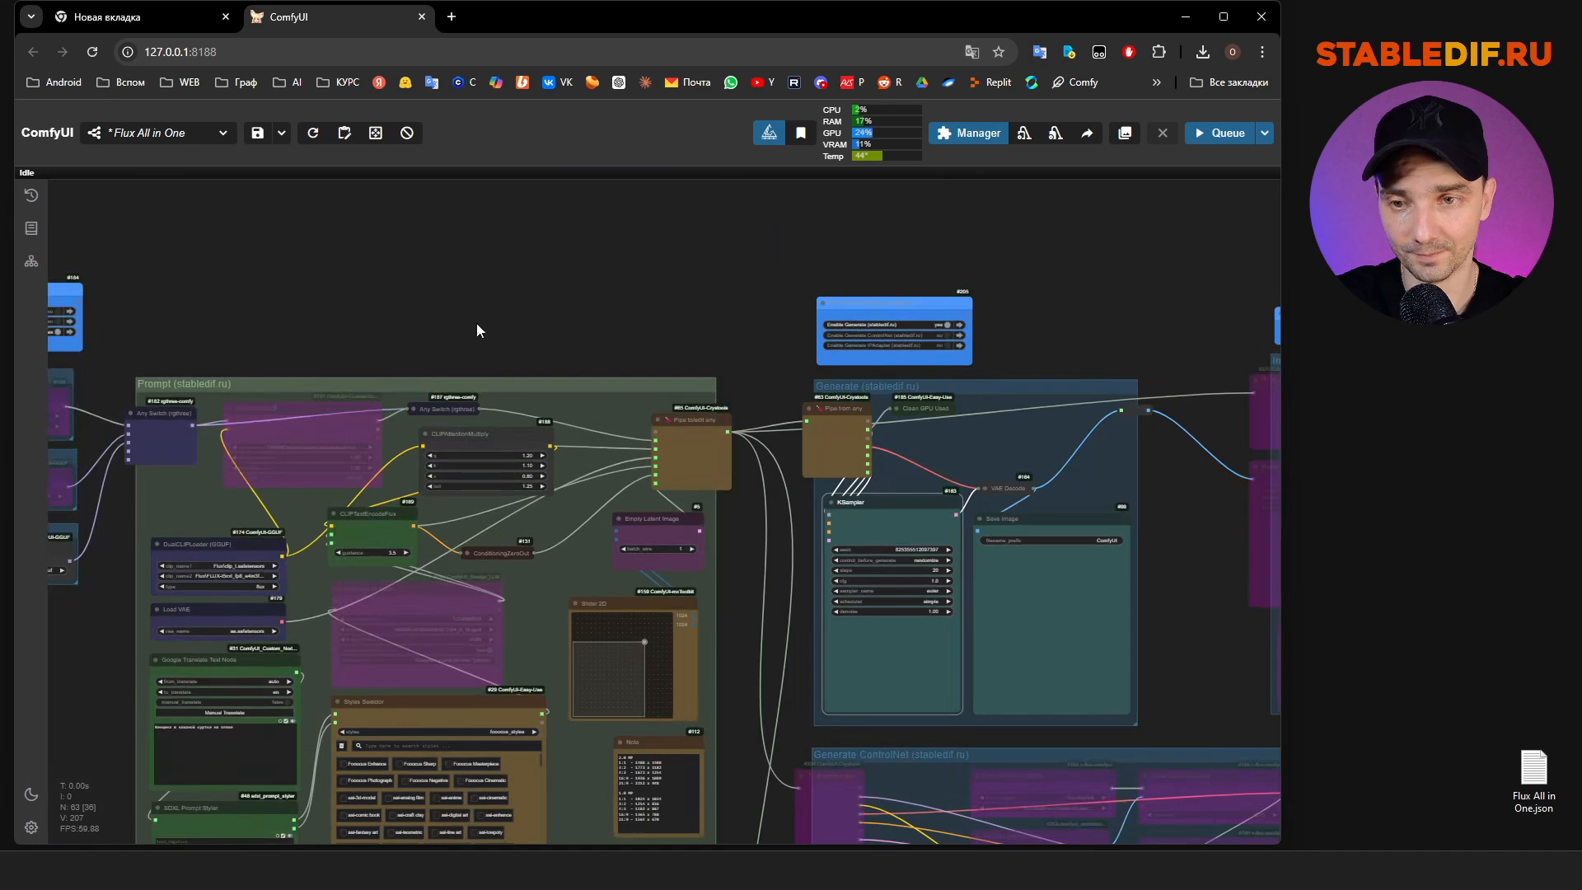
left_click_drag(277, 314, 496, 332)
left_click(258, 330)
Queue an image generation with the Generate group enabled
left_click_drag(780, 295, 303, 233)
left_click_drag(906, 590, 659, 529)
left_click(1223, 136)
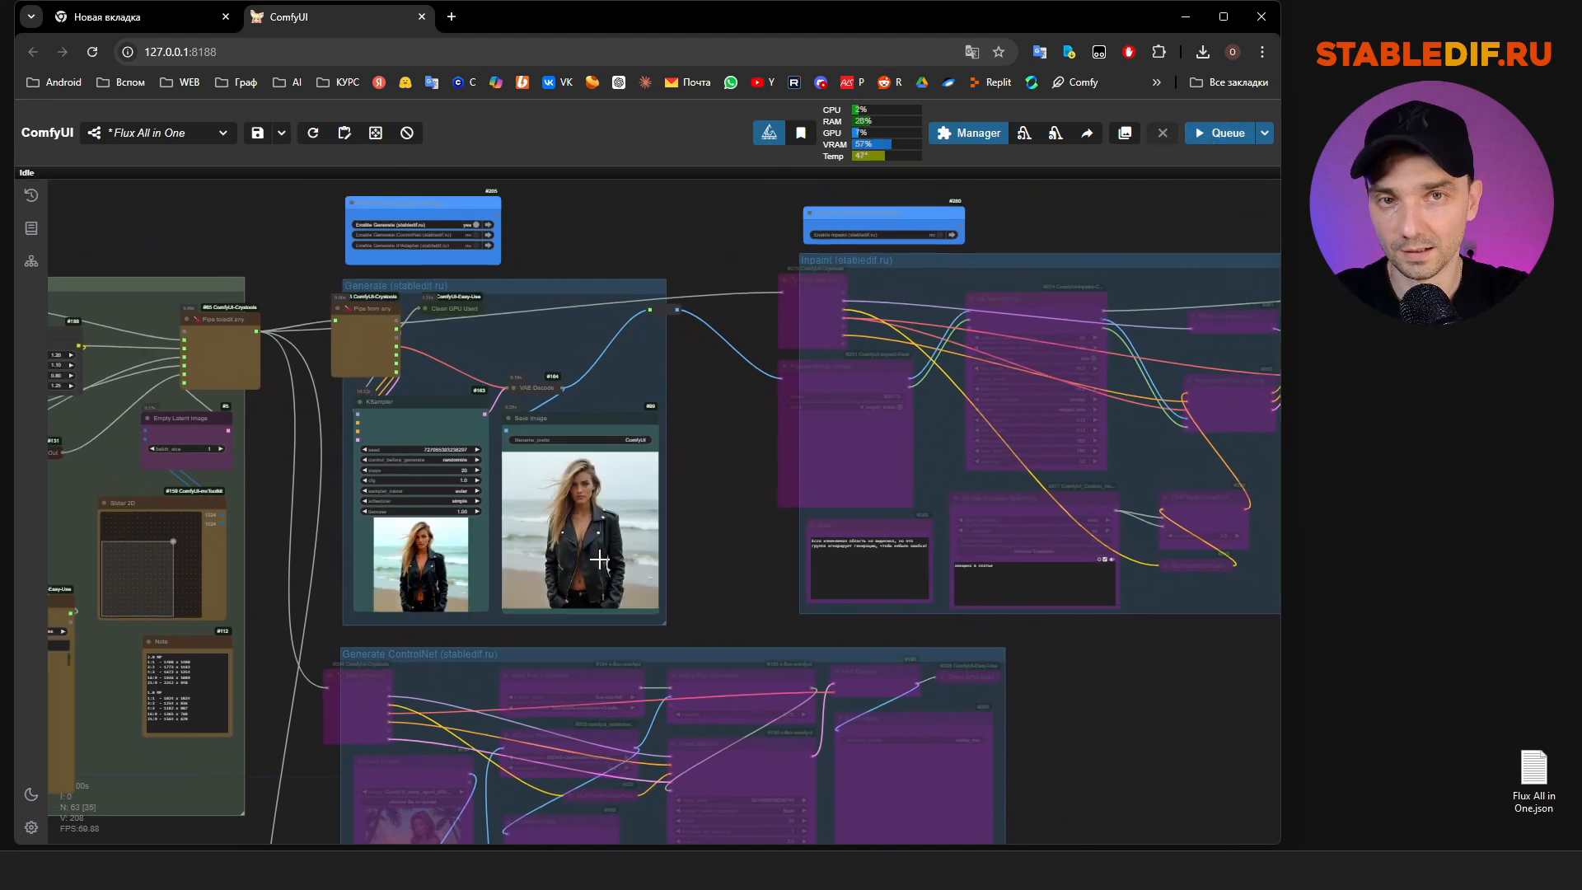
Examine the generated image in the Save Image node and the KSampler settings beside it
scroll(540, 263, "up", 15)
scroll(620, 542, "down", 5)
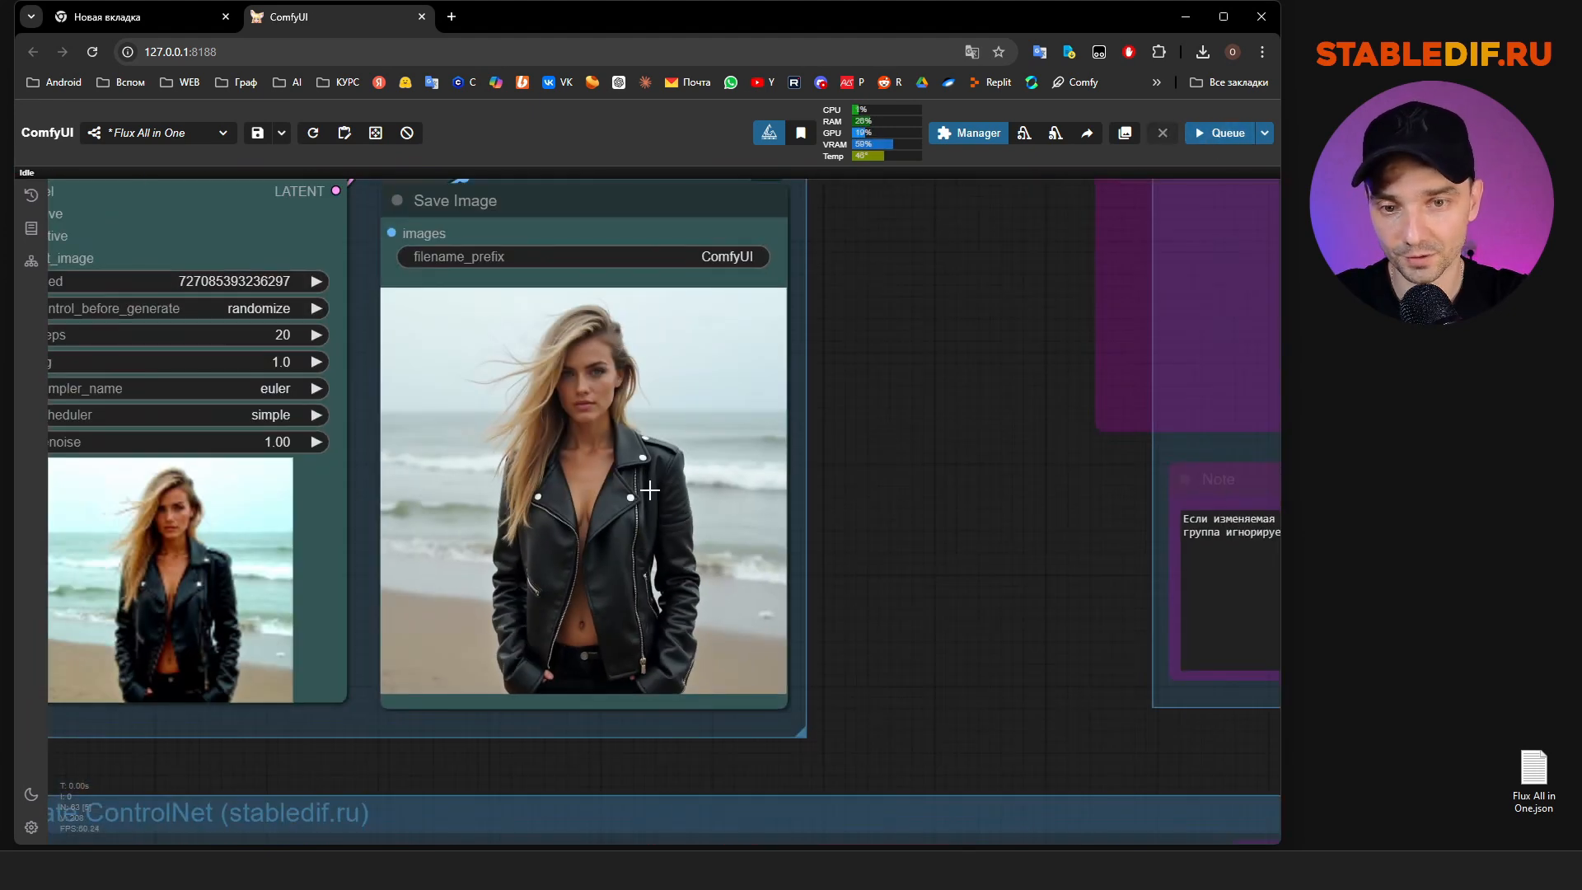
scroll(650, 490, "up", 3)
scroll(508, 579, "down", 8)
scroll(509, 579, "up", 2)
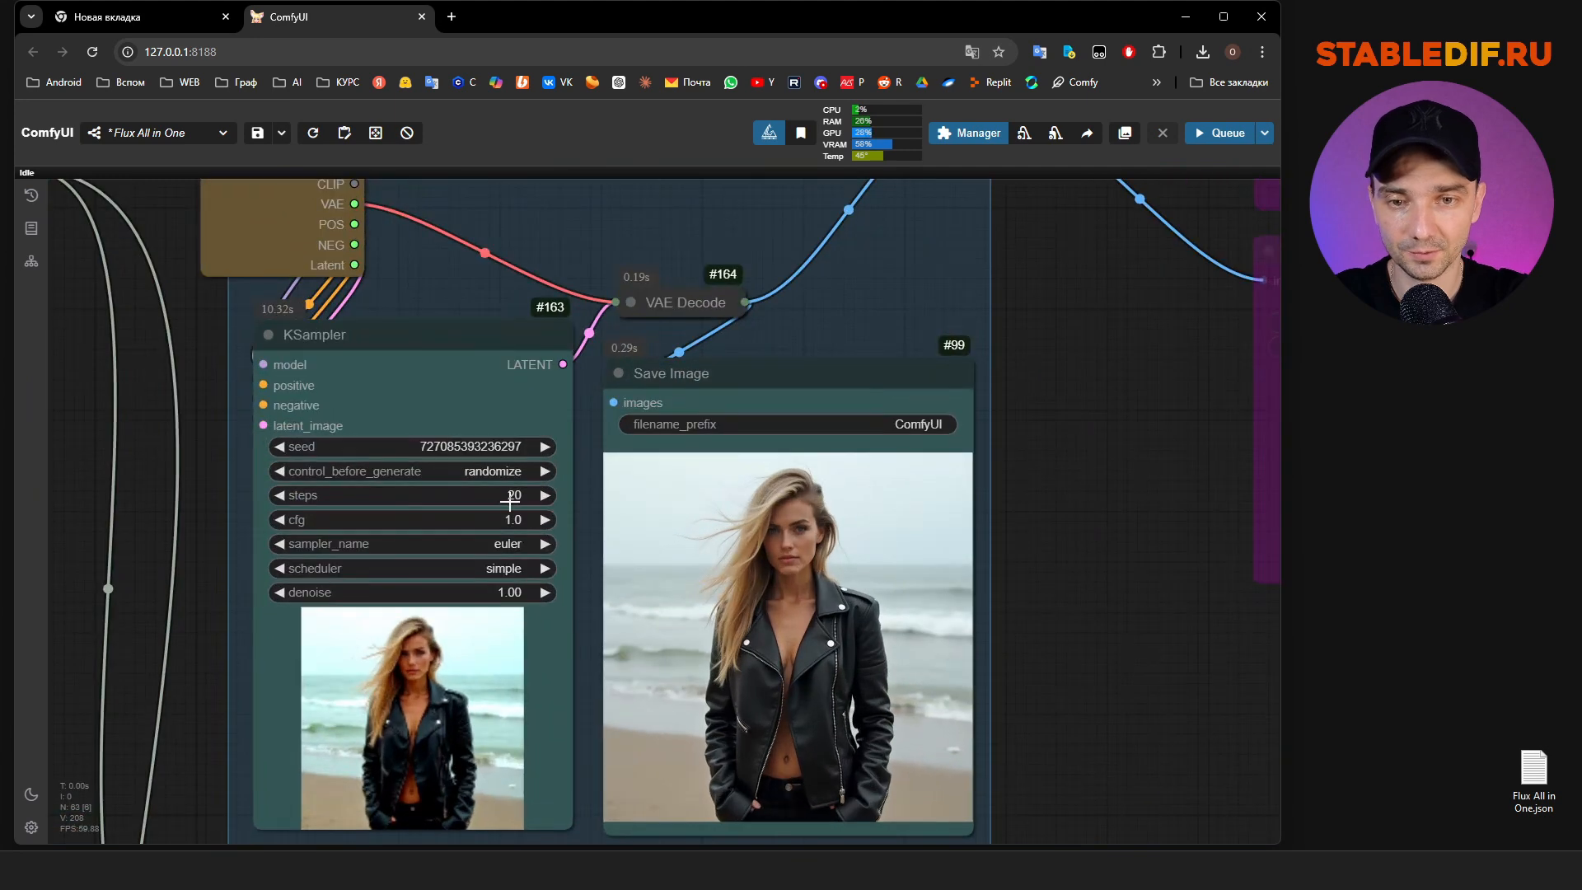
scroll(605, 571, "down", 8)
scroll(294, 592, "up", 3)
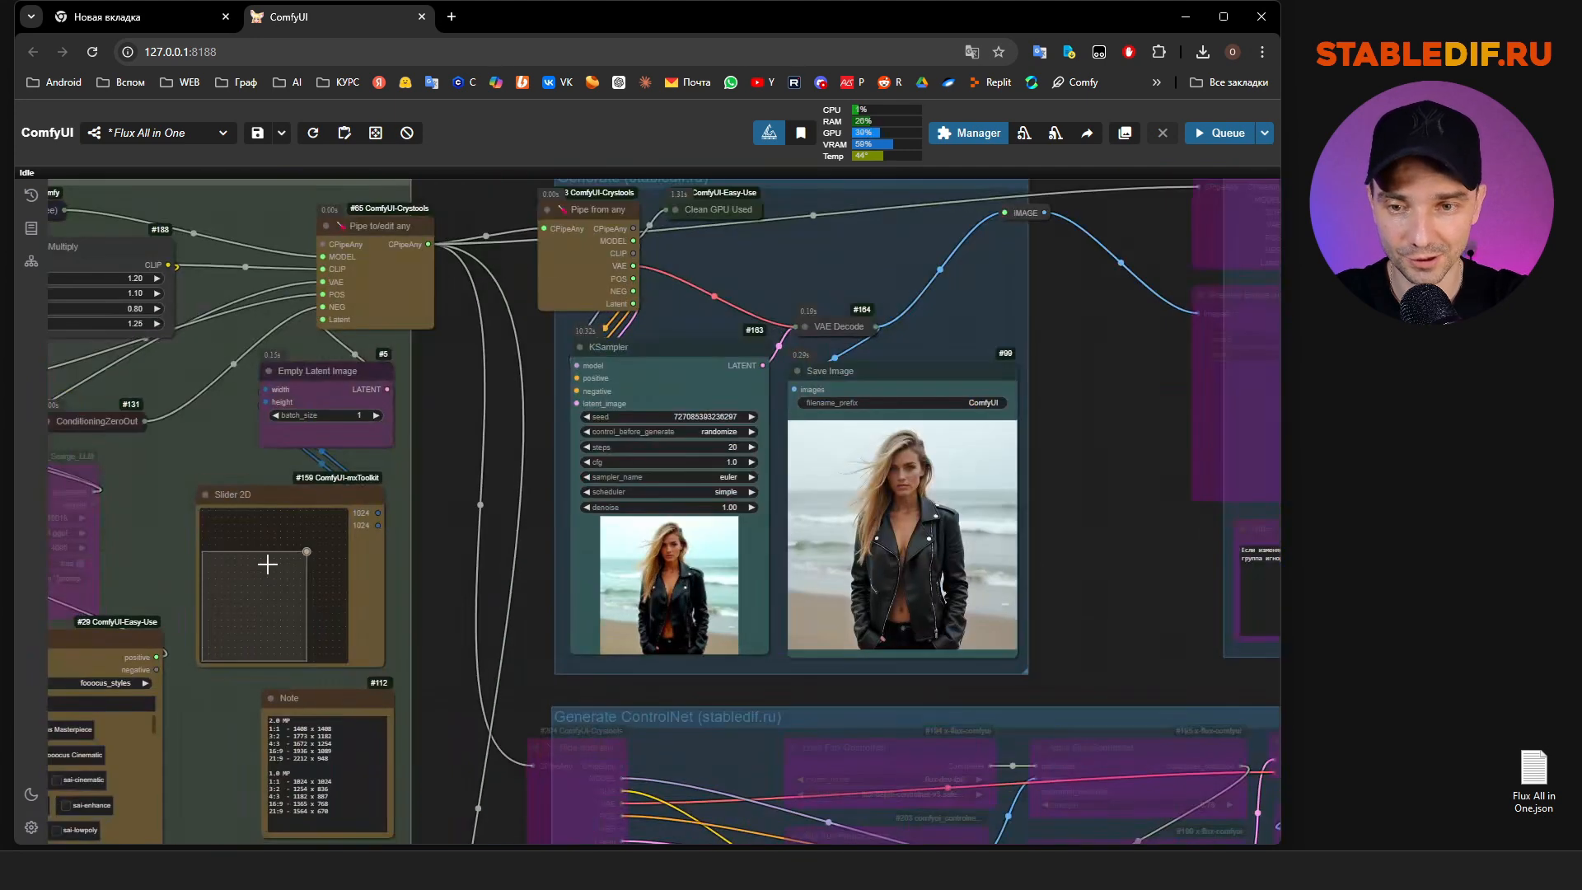
Check the generation speed and execution time in the ComfyUI Torch2.5 console and return to the workflow
left_click_drag(0, 247, 865, 215)
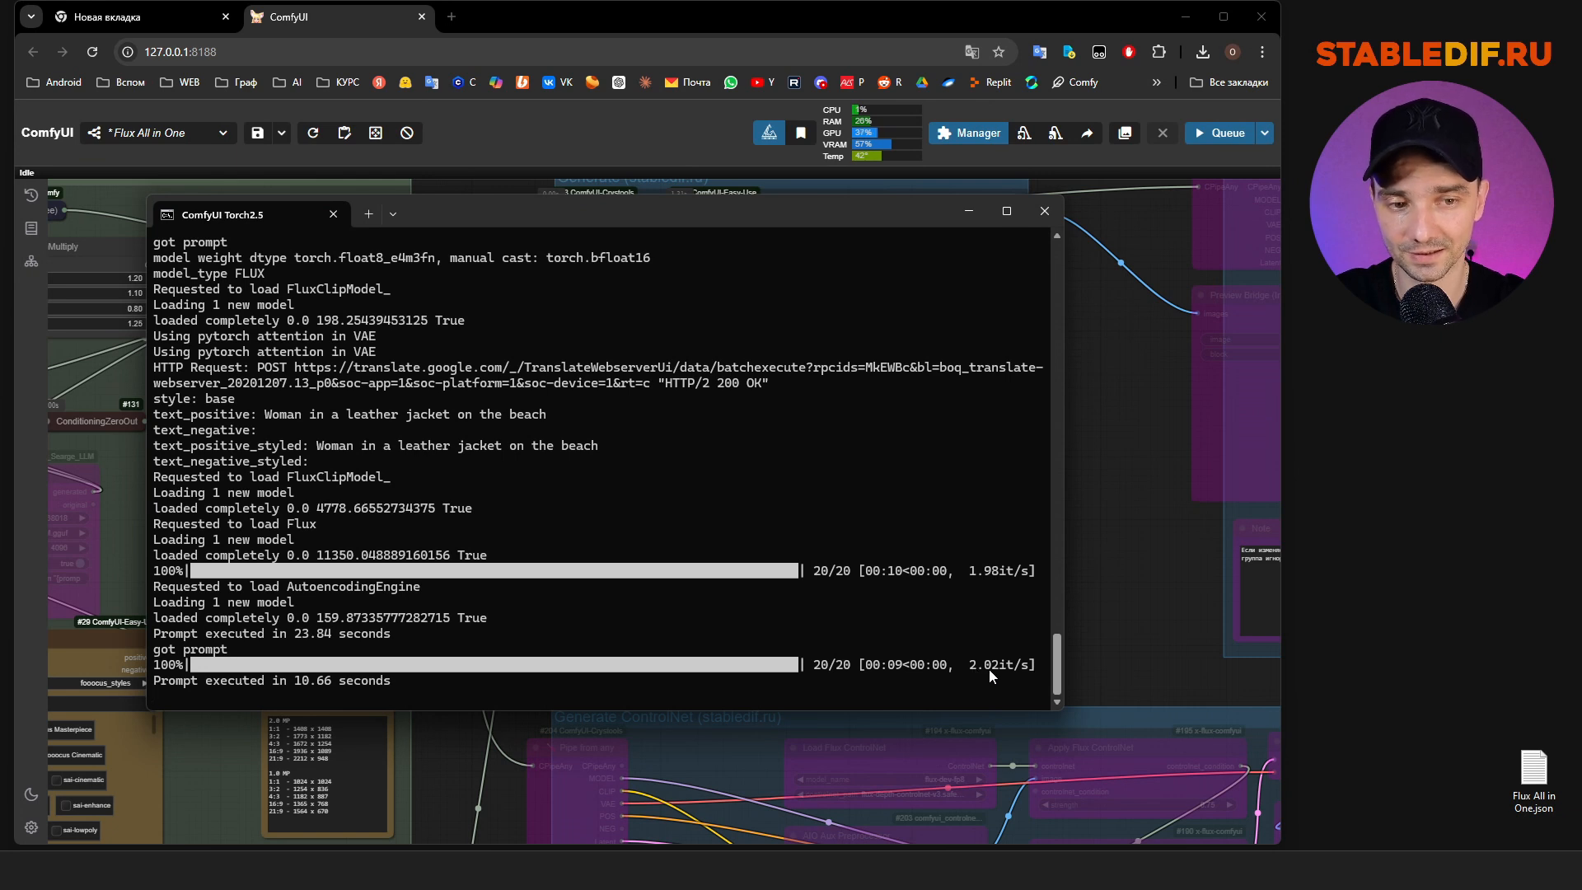
left_click(970, 212)
left_click_drag(1076, 591, 1023, 613)
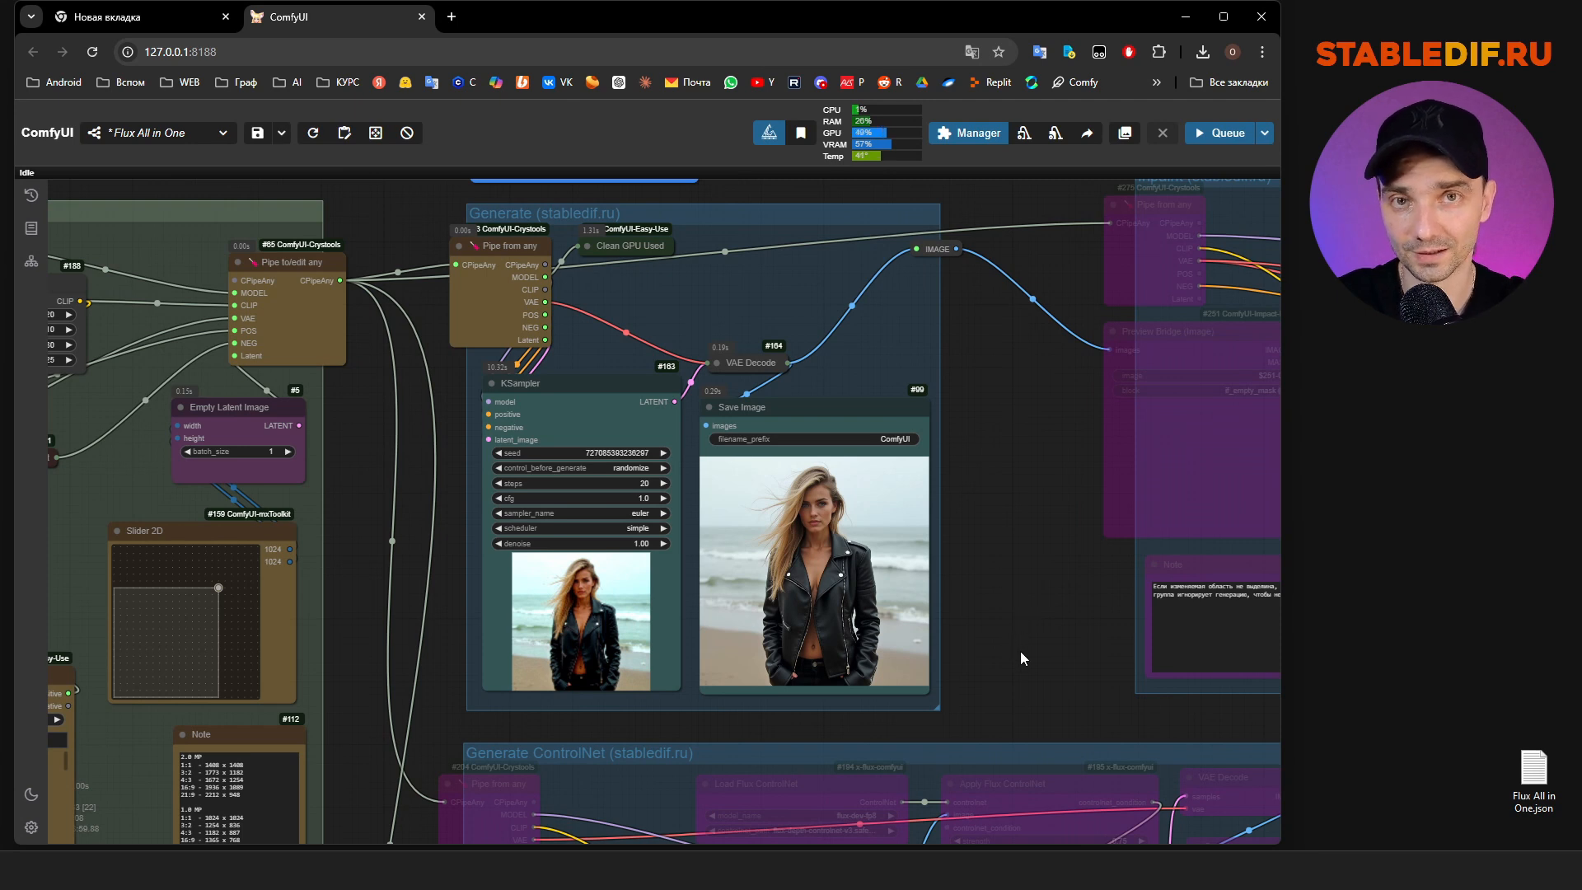
Enable the Generate ControlNet group in the Fast Groups Bypasser above the Generate group
scroll(1020, 651, "down", 3)
left_click_drag(1020, 651, 865, 651)
scroll(628, 243, "up", 4)
left_click_drag(721, 240, 881, 316)
scroll(720, 333, "up", 3)
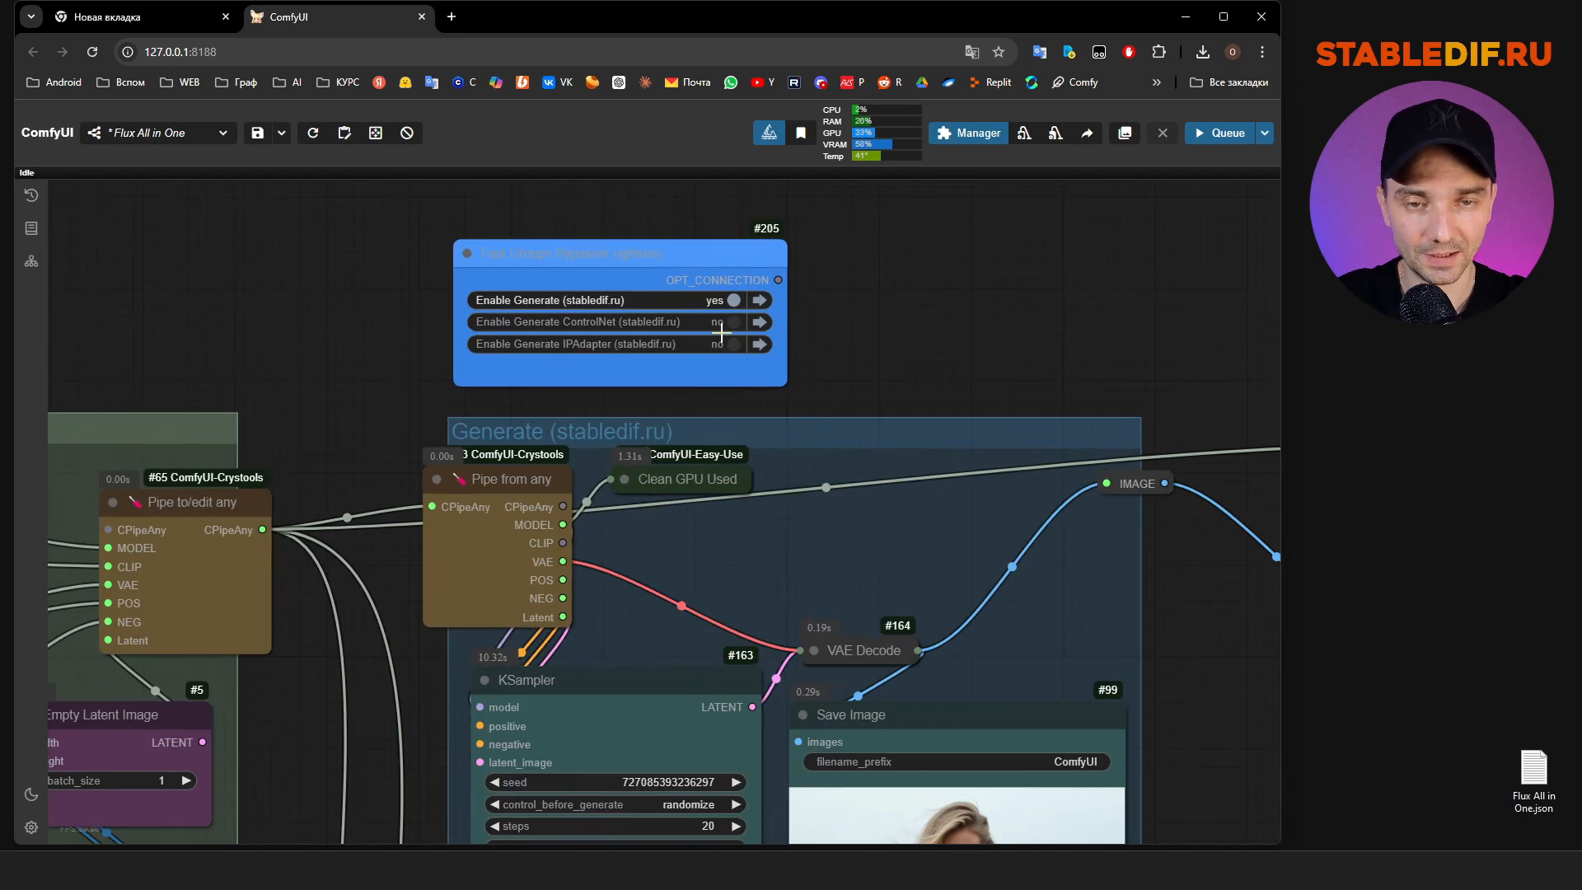
left_click(723, 322)
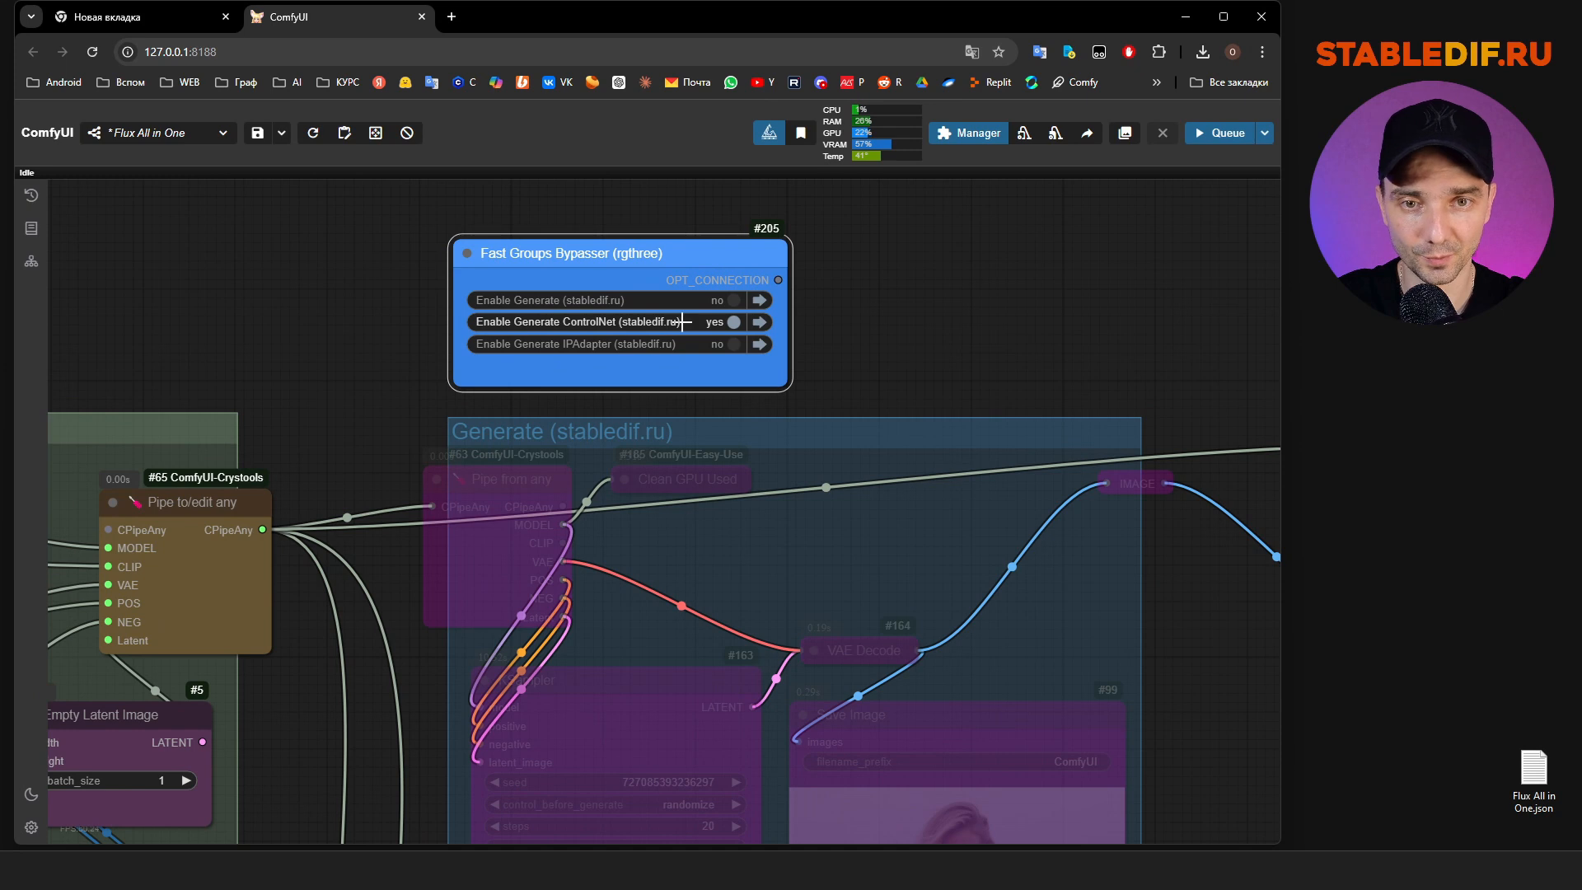
Examine the nodes of the Generate ControlNet group, from Load Image and Load Flux ControlNet to the Xlabs Sampler
left_click_drag(922, 326, 773, 161)
scroll(762, 366, "down", 5)
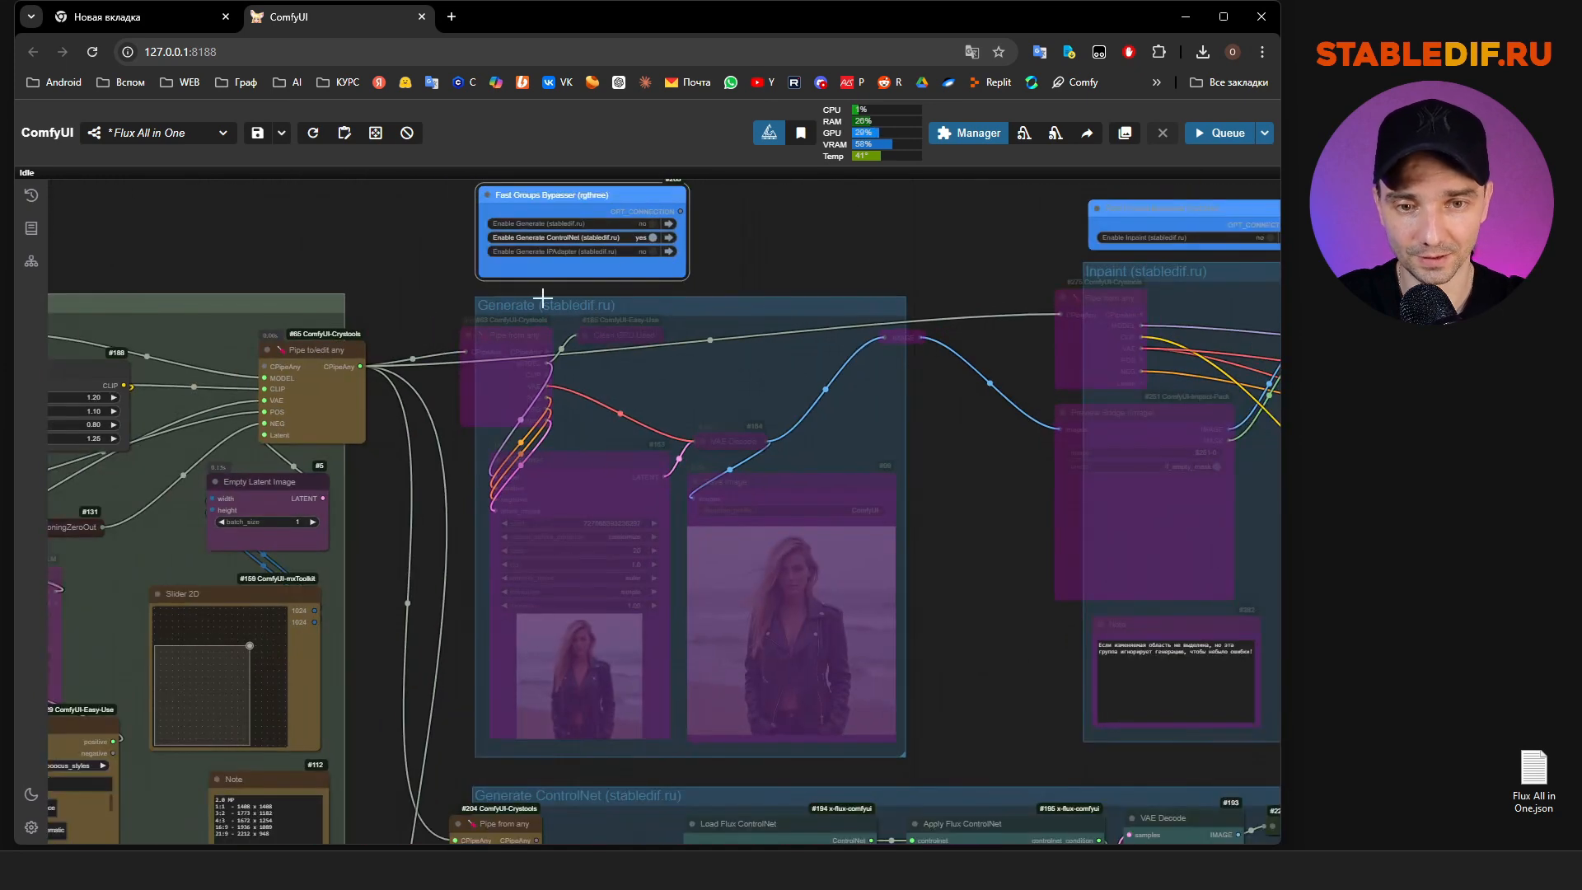
left_click_drag(944, 660, 723, 318)
scroll(724, 317, "down", 4)
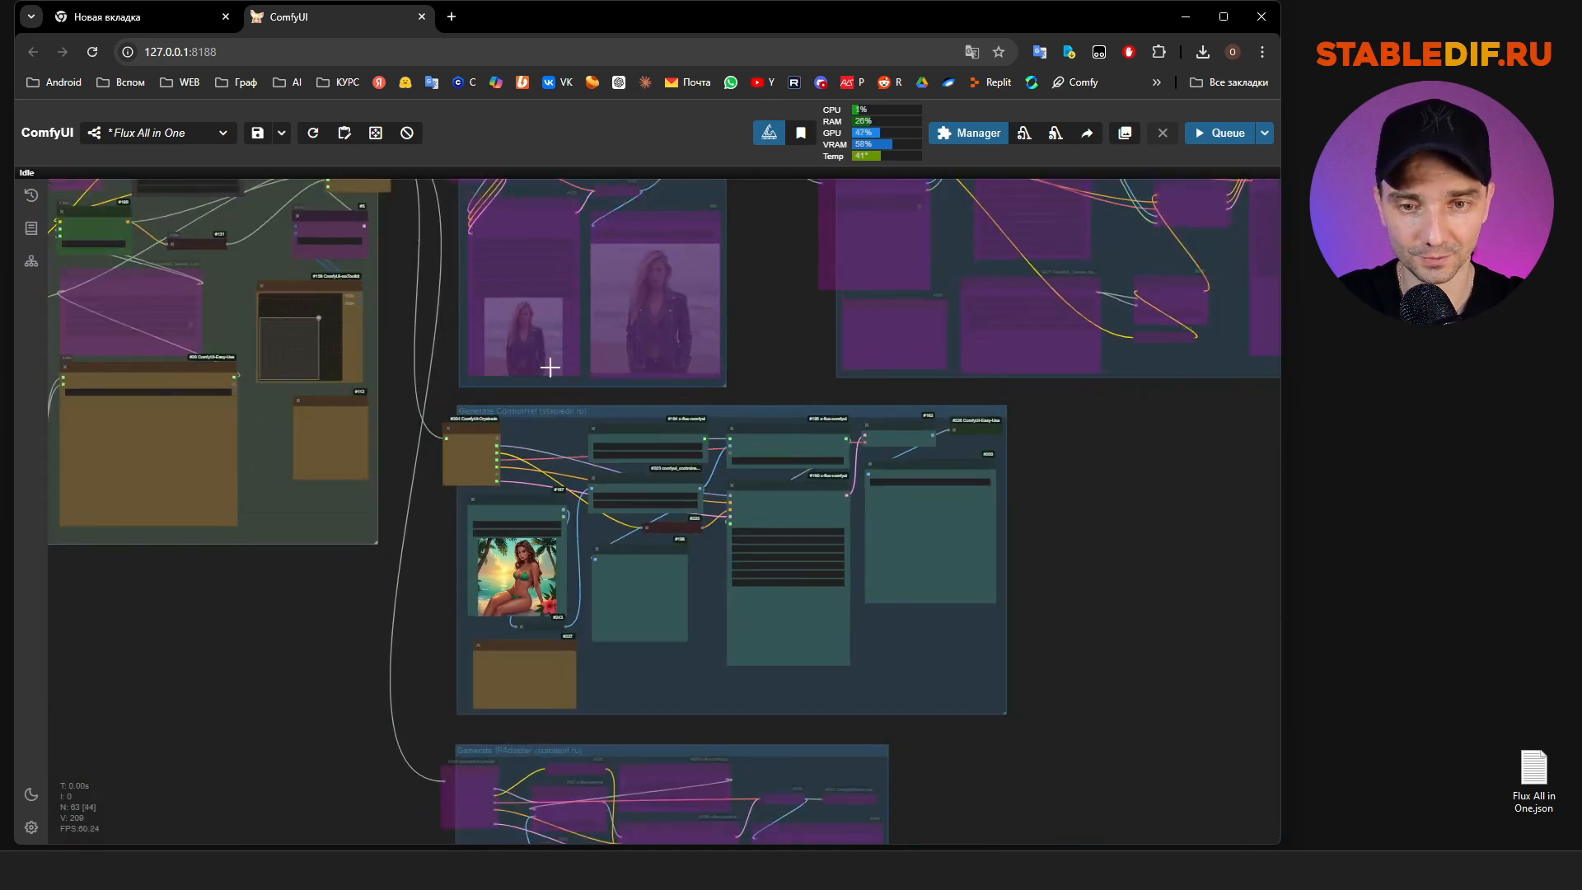
scroll(891, 528, "up", 3)
scroll(891, 528, "up", 1)
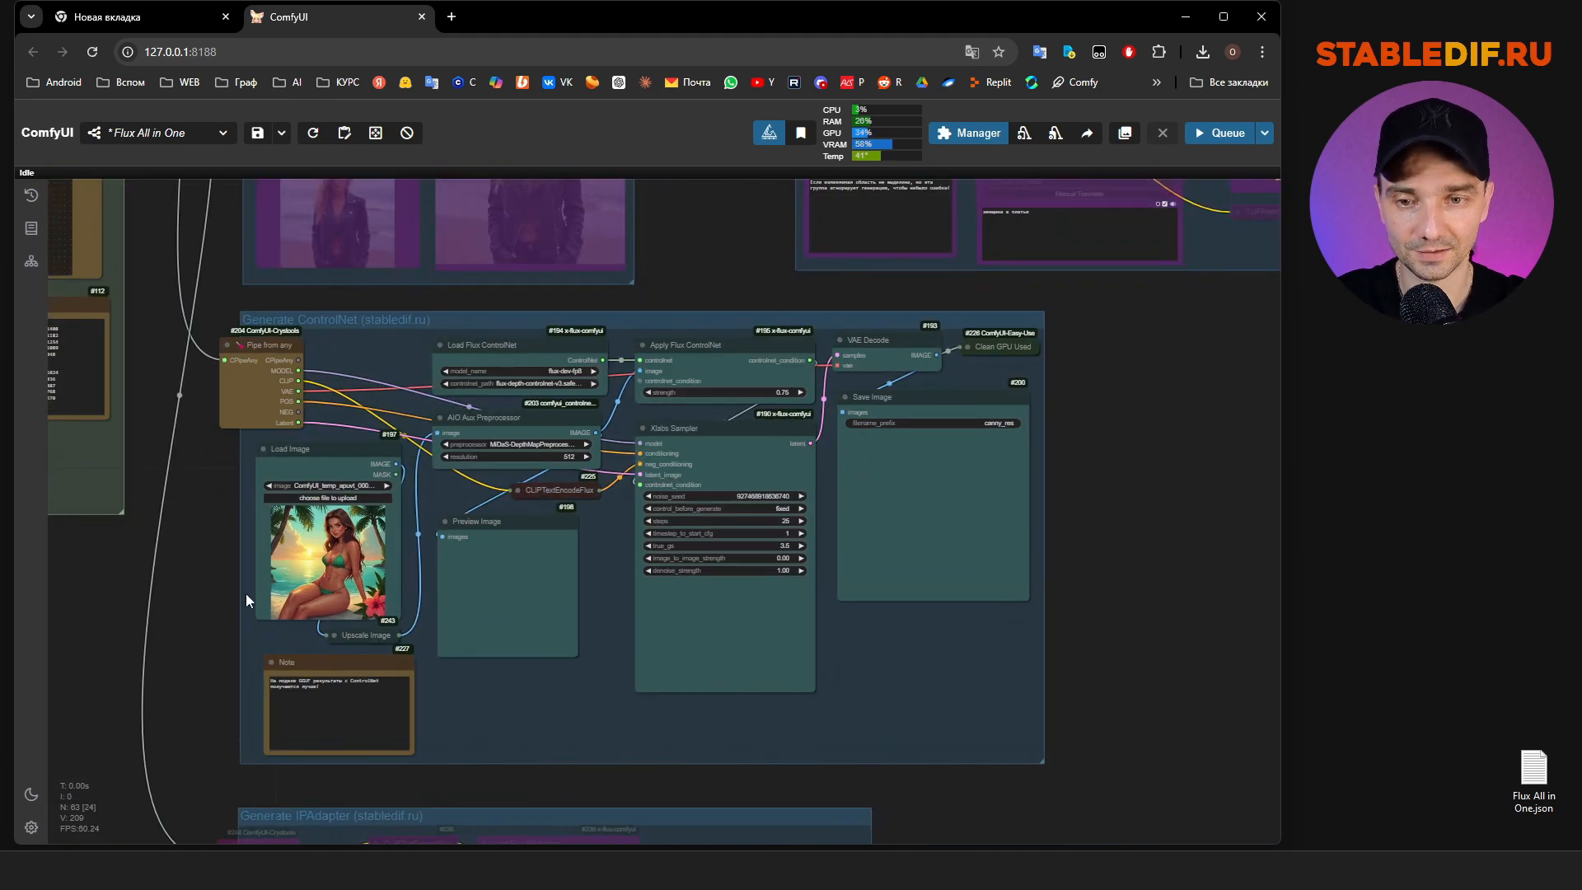
scroll(263, 592, "up", 4)
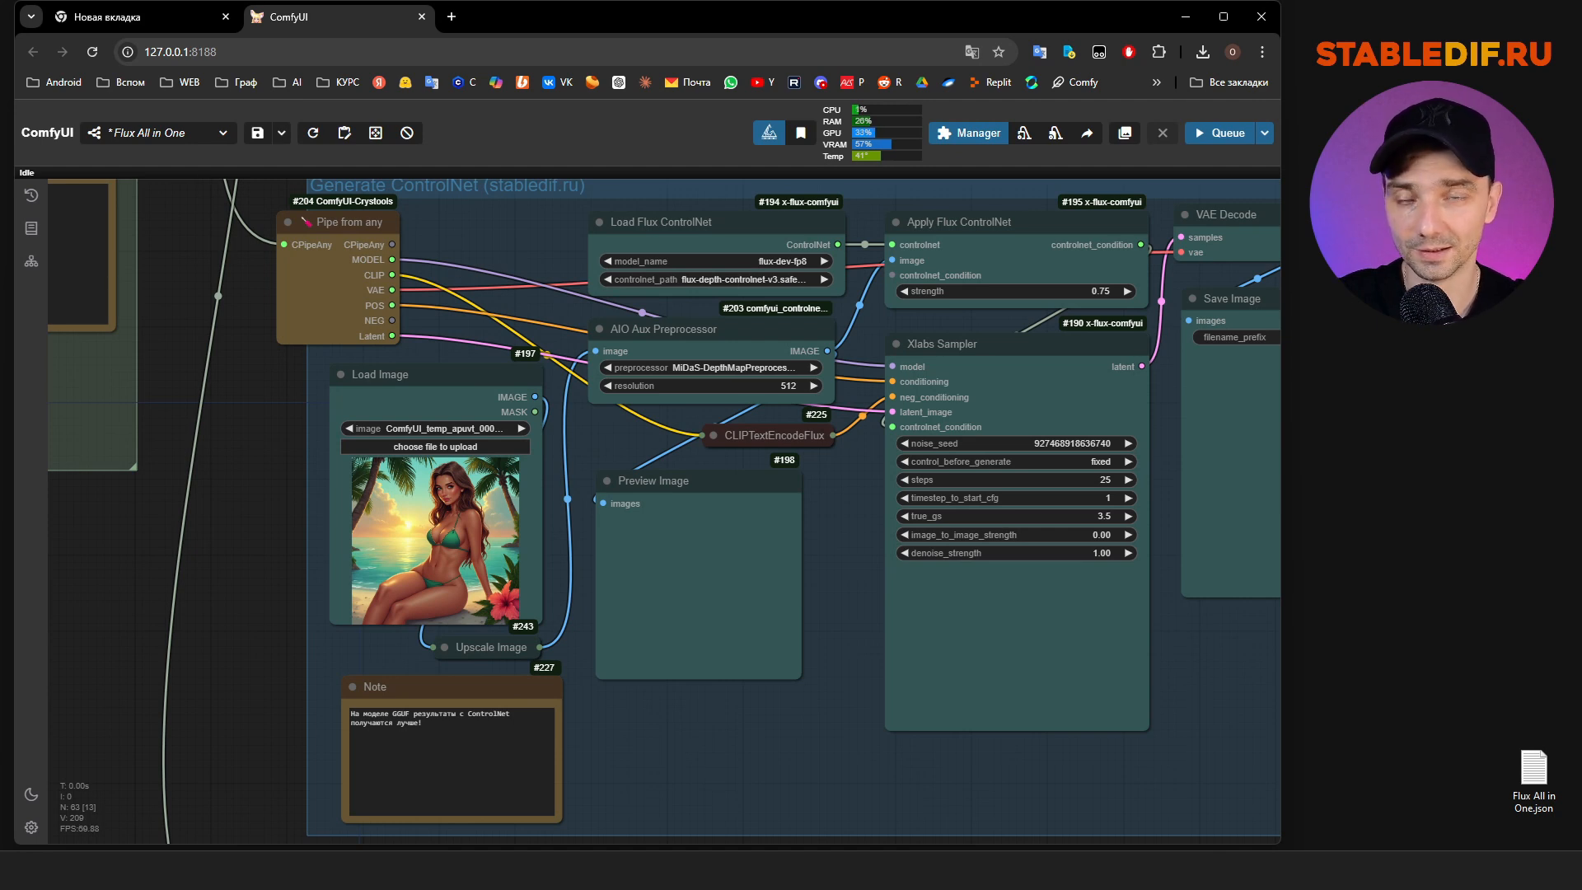
Switch to File Explorer, open the models folder inside ComfyUI and locate the xlabs folder
key("alt+Tab")
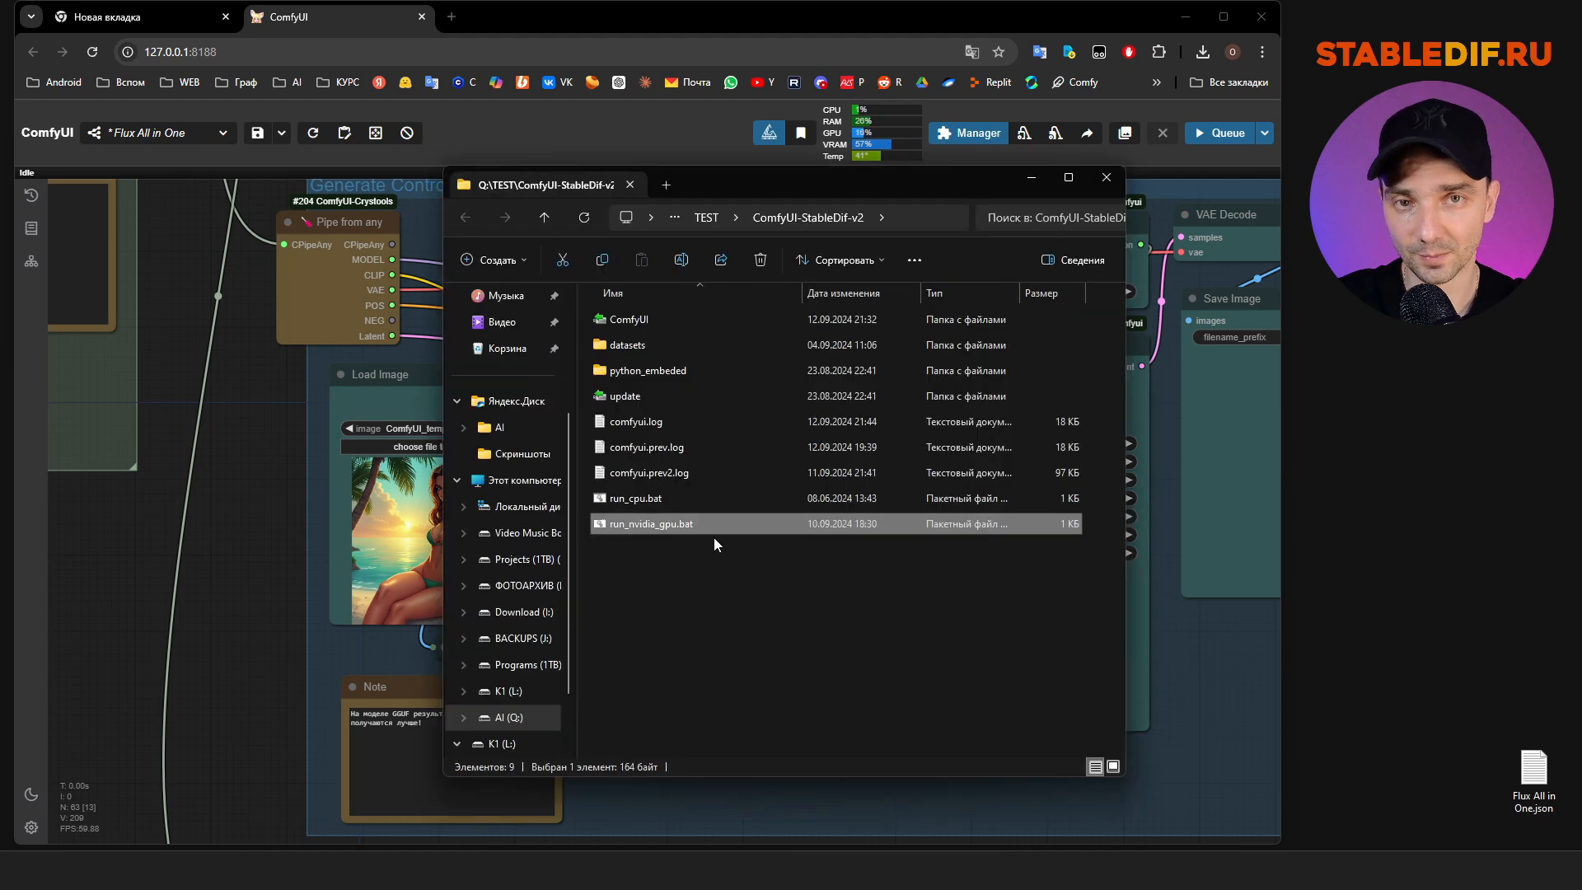
double_click(640, 319)
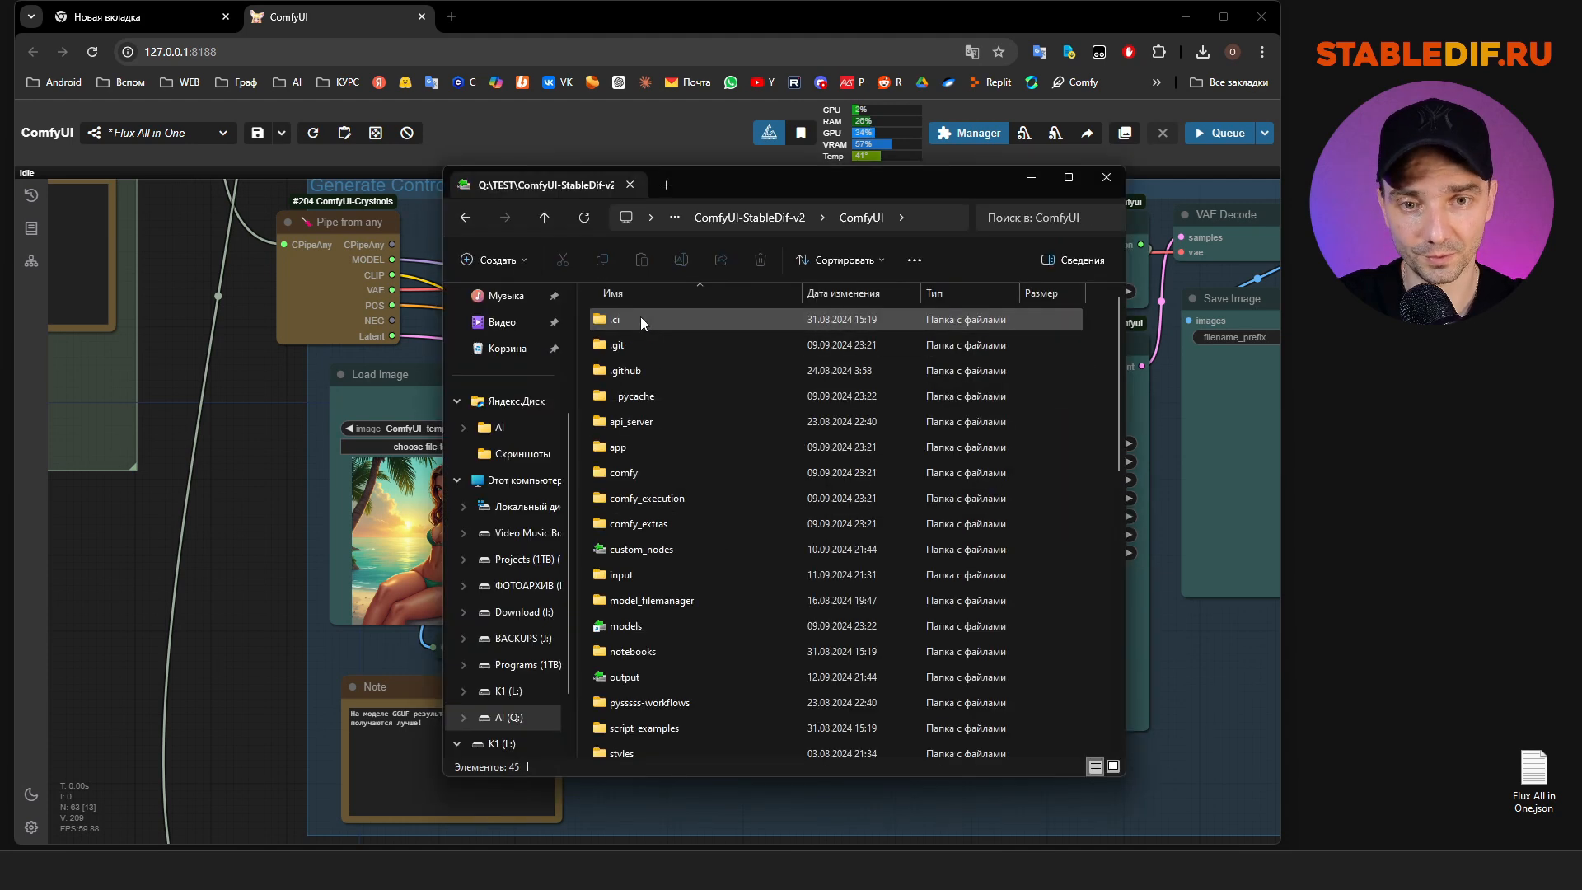
double_click(623, 623)
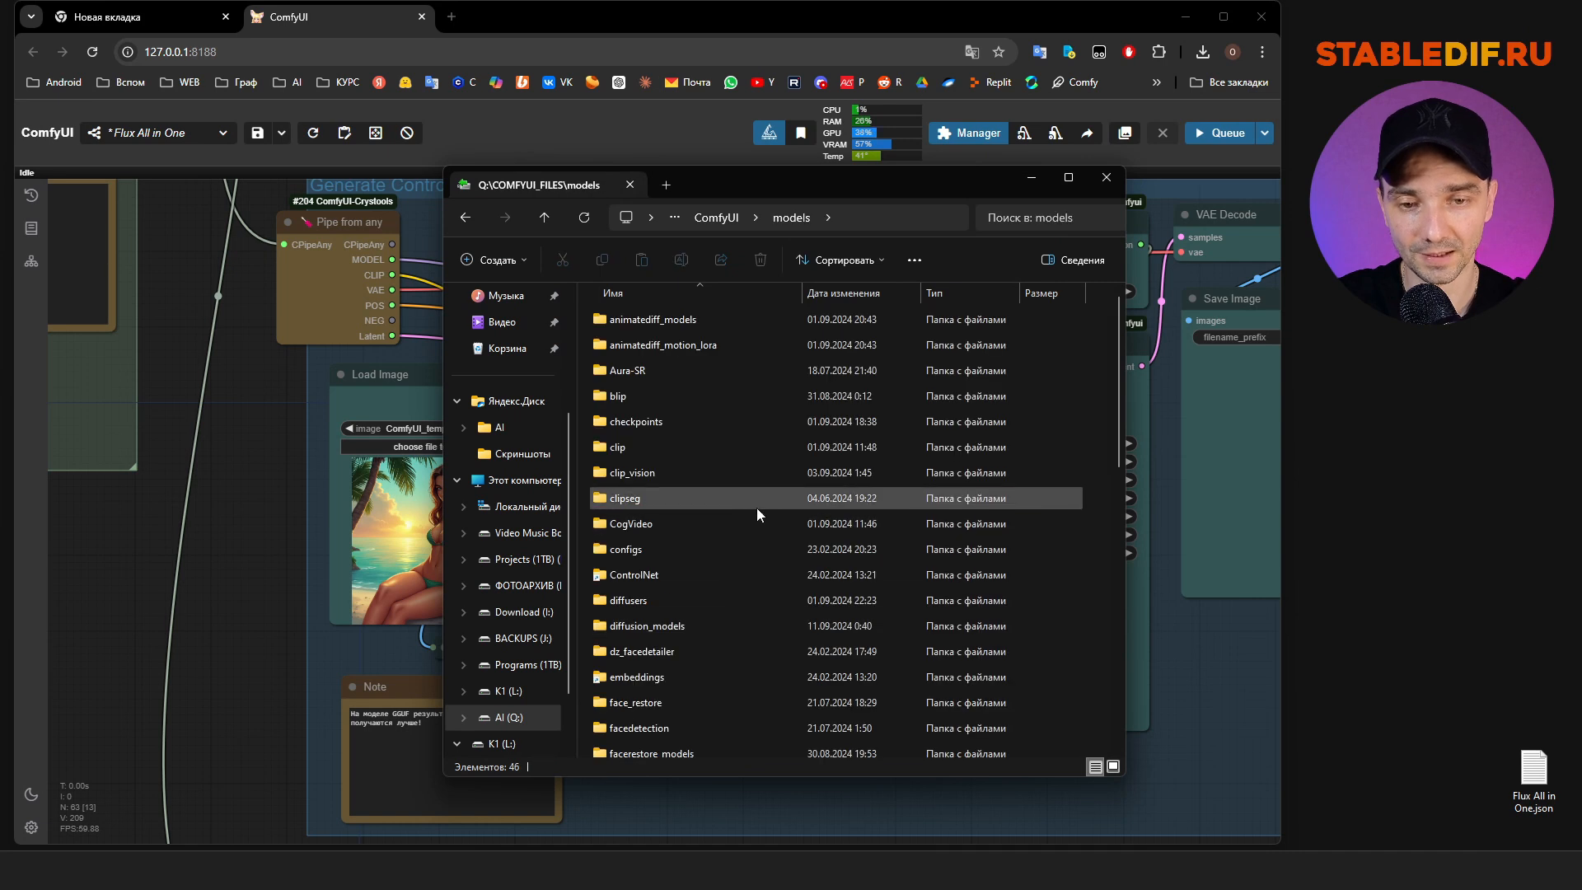
scroll(753, 511, "down", 10)
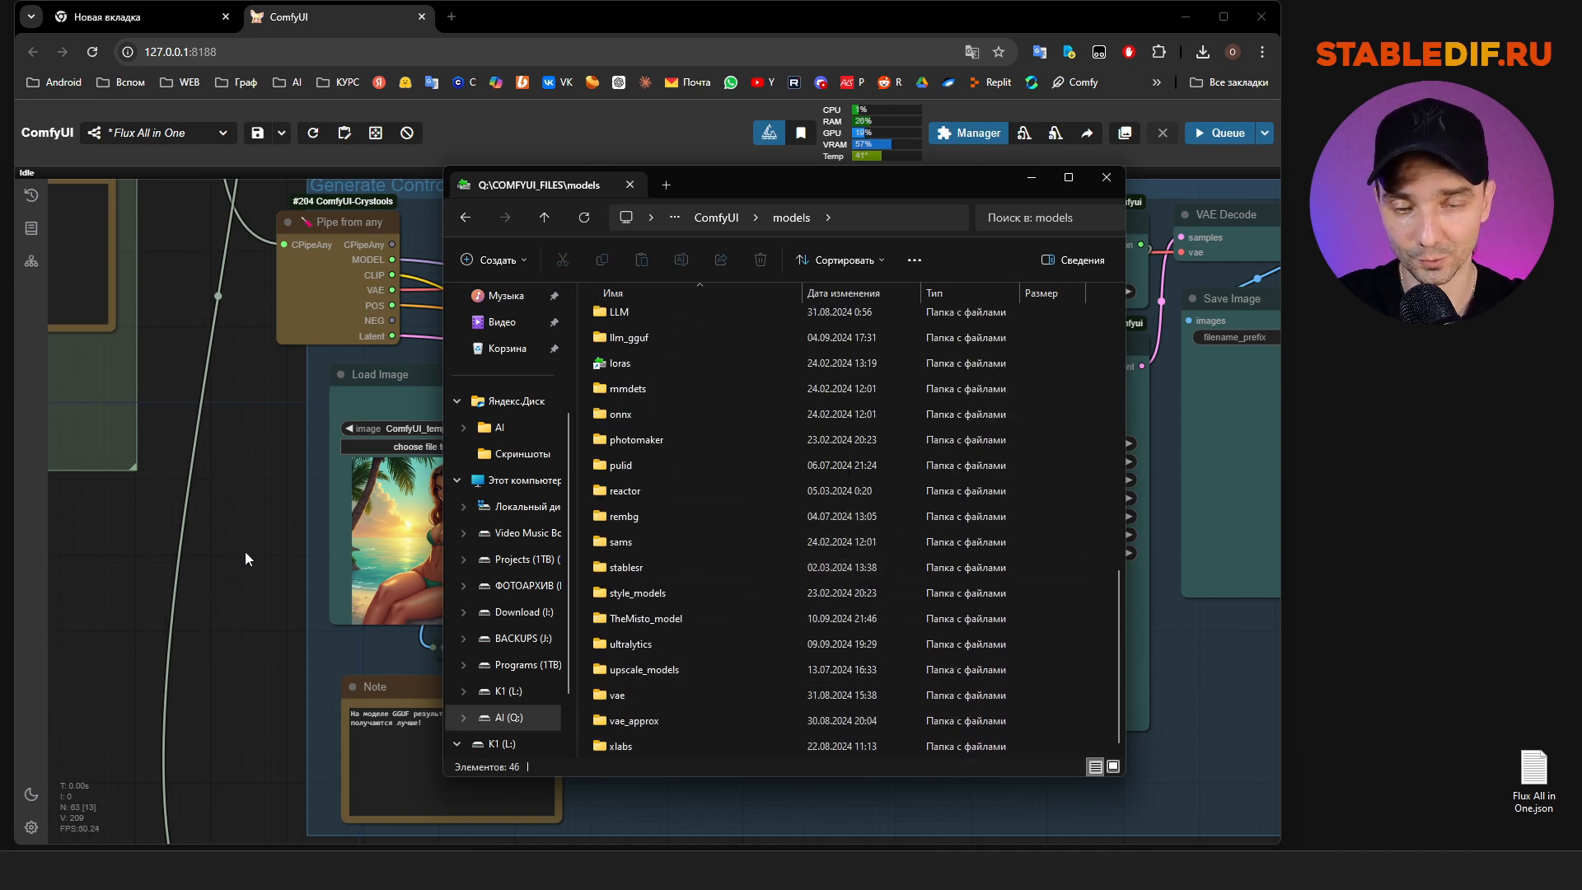
left_click(633, 748)
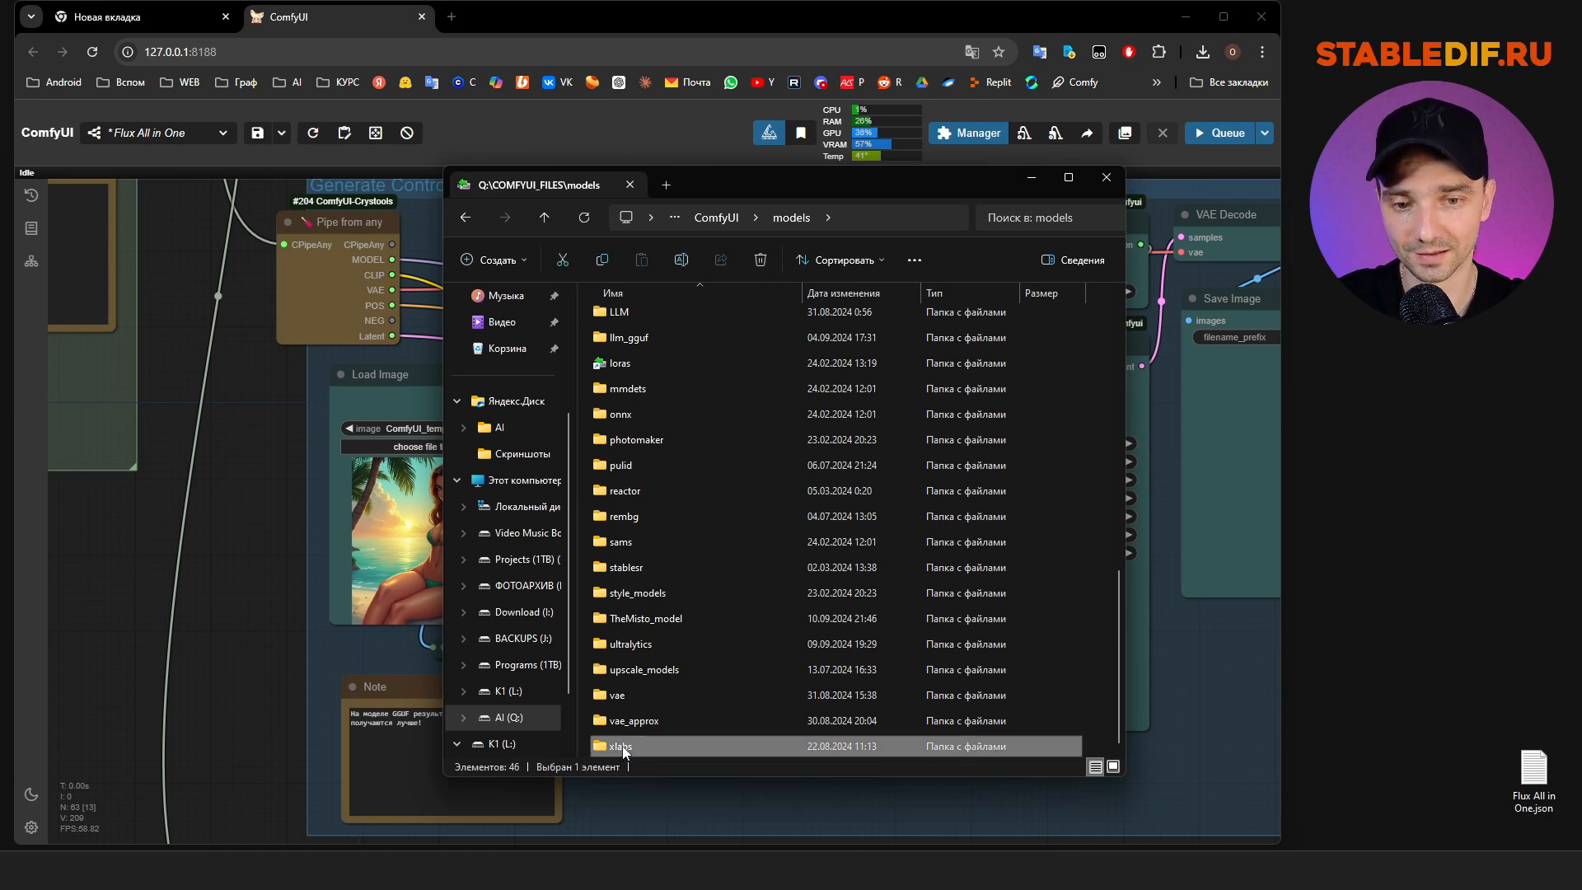
mouse_move(631, 750)
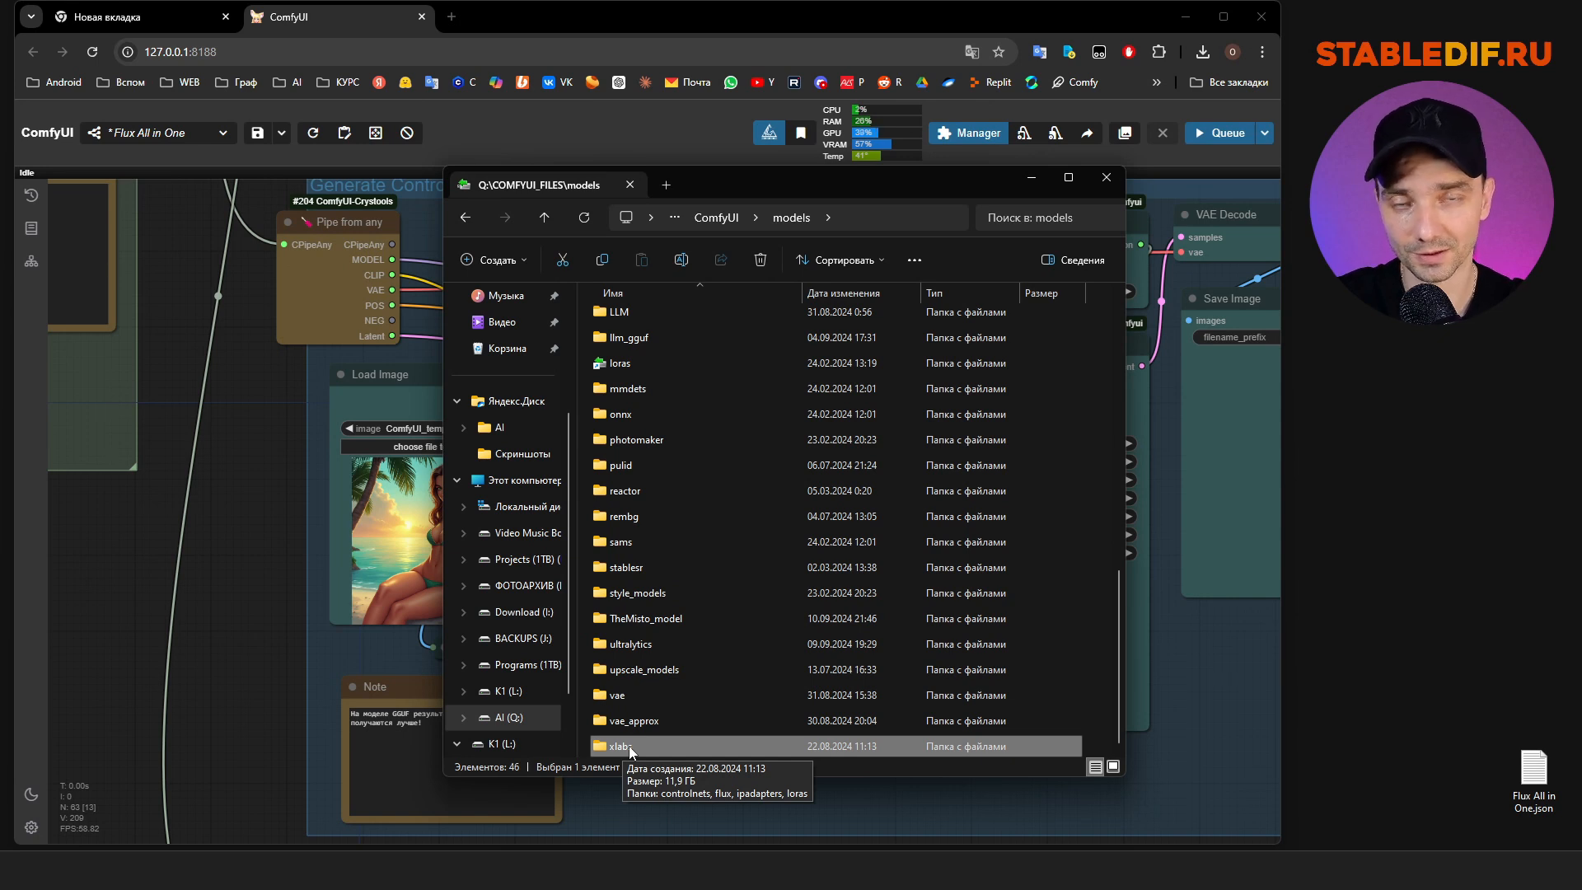
Open the controlnets folder inside xlabs and select flux-depth-controlnet-v3.safetensors
double_click(629, 745)
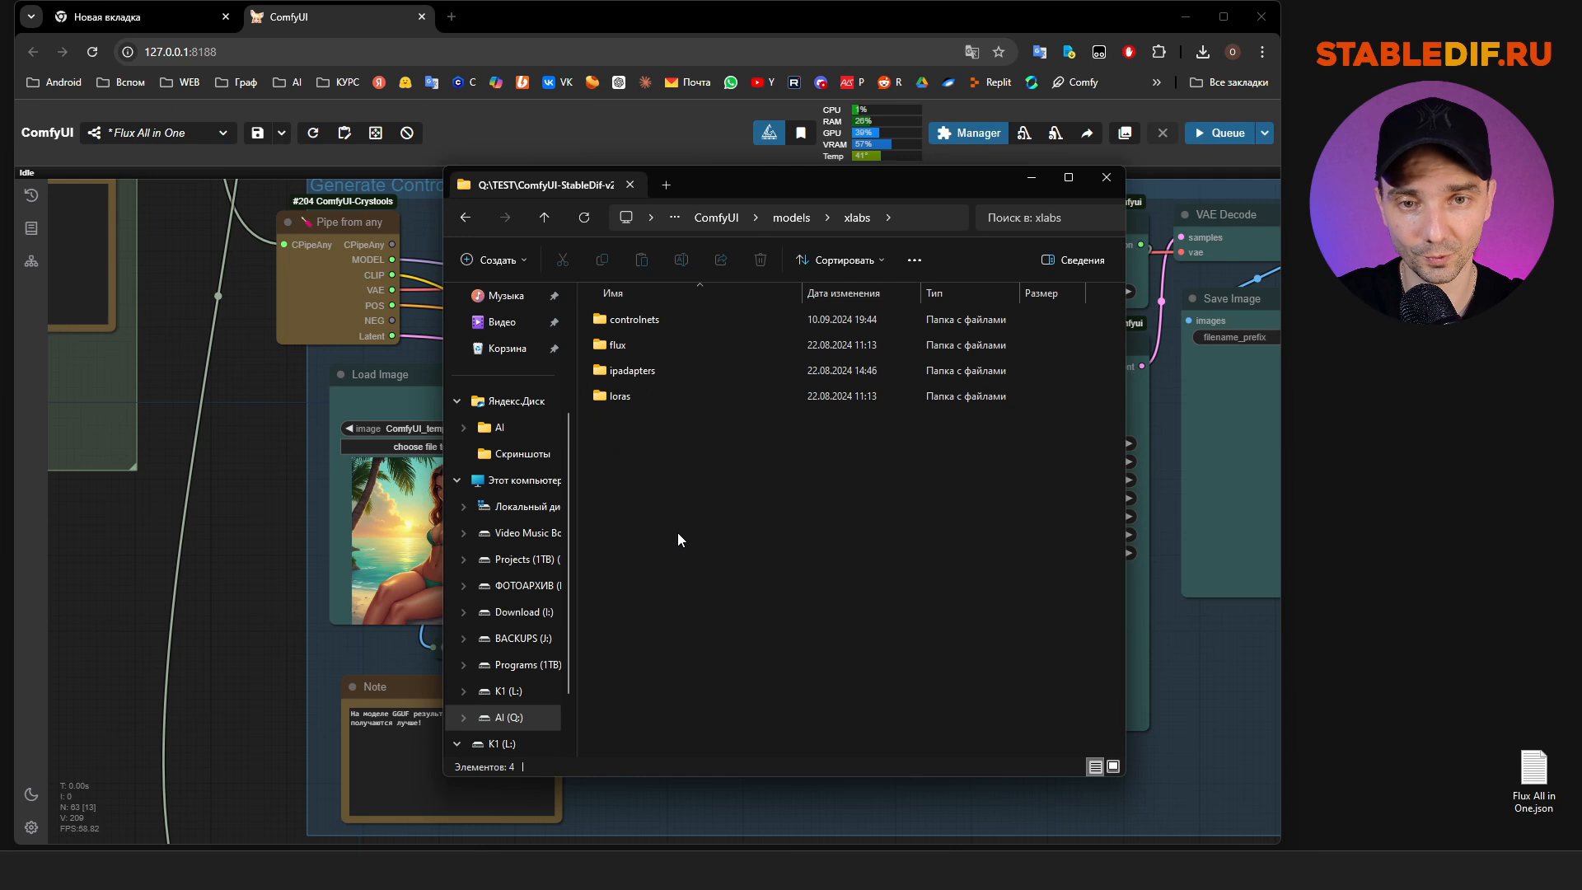
double_click(646, 322)
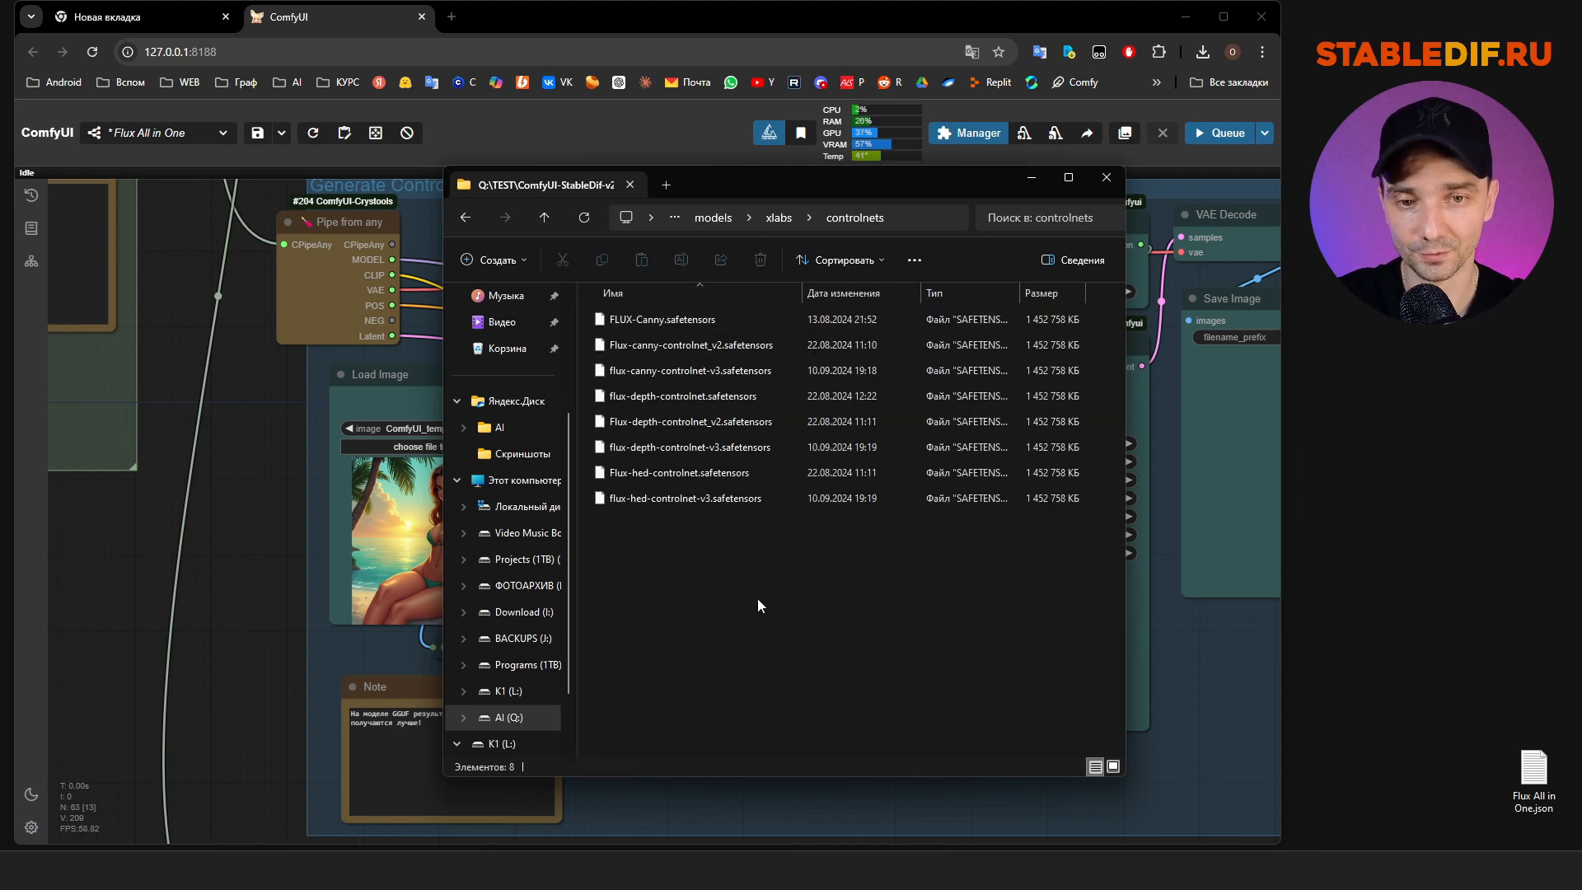
left_click(715, 448)
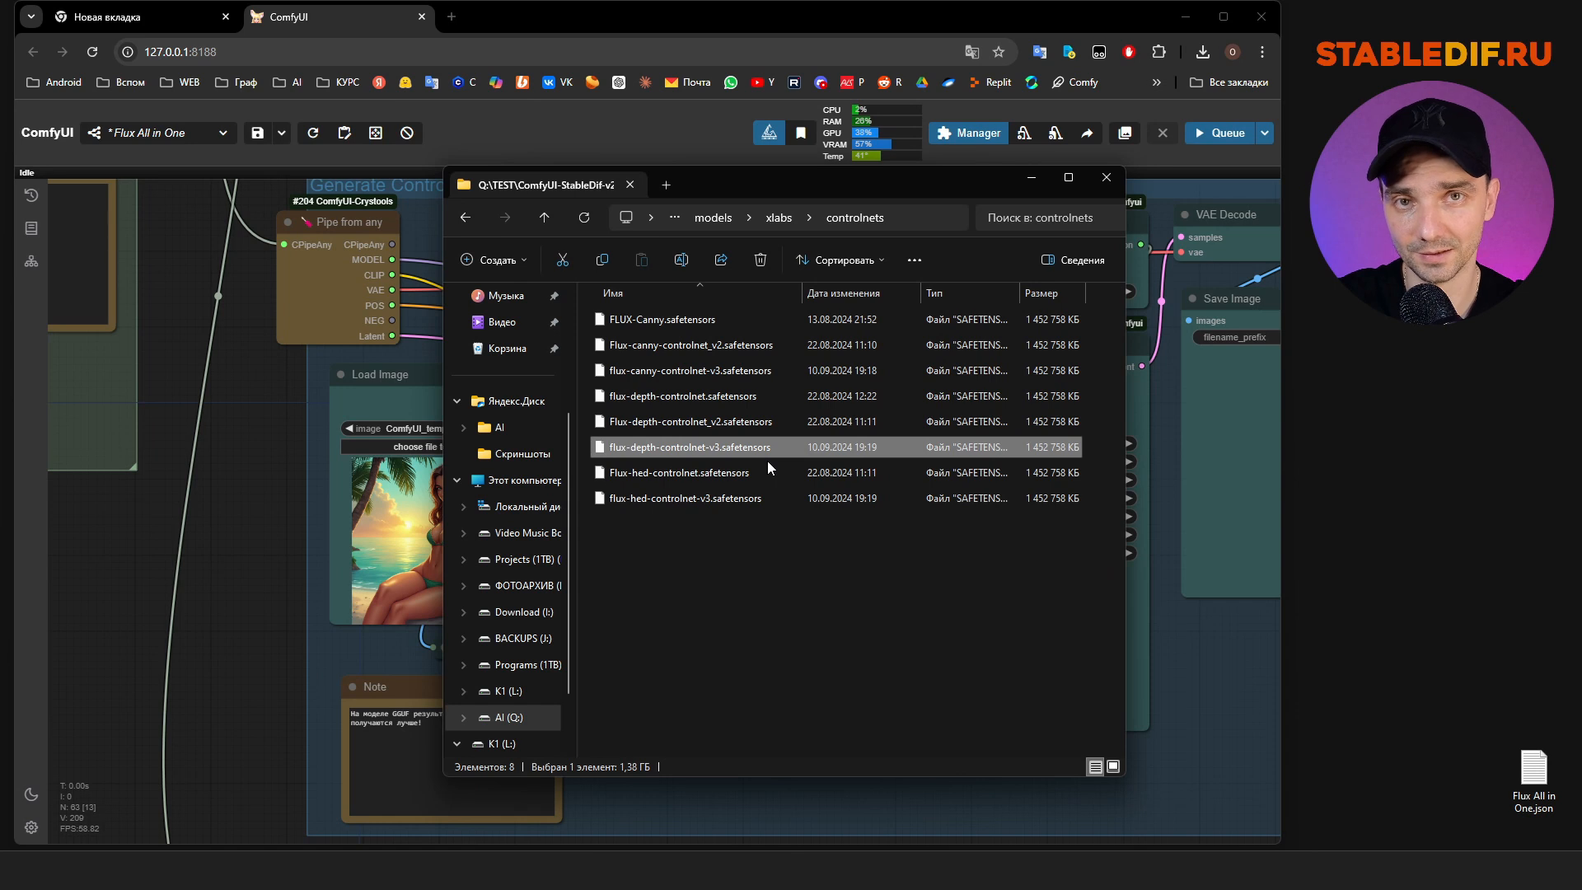
Go back to xlabs, open the ipadapters folder and select flux-ip-adapter.safetensors
left_click(465, 218)
left_click(649, 372)
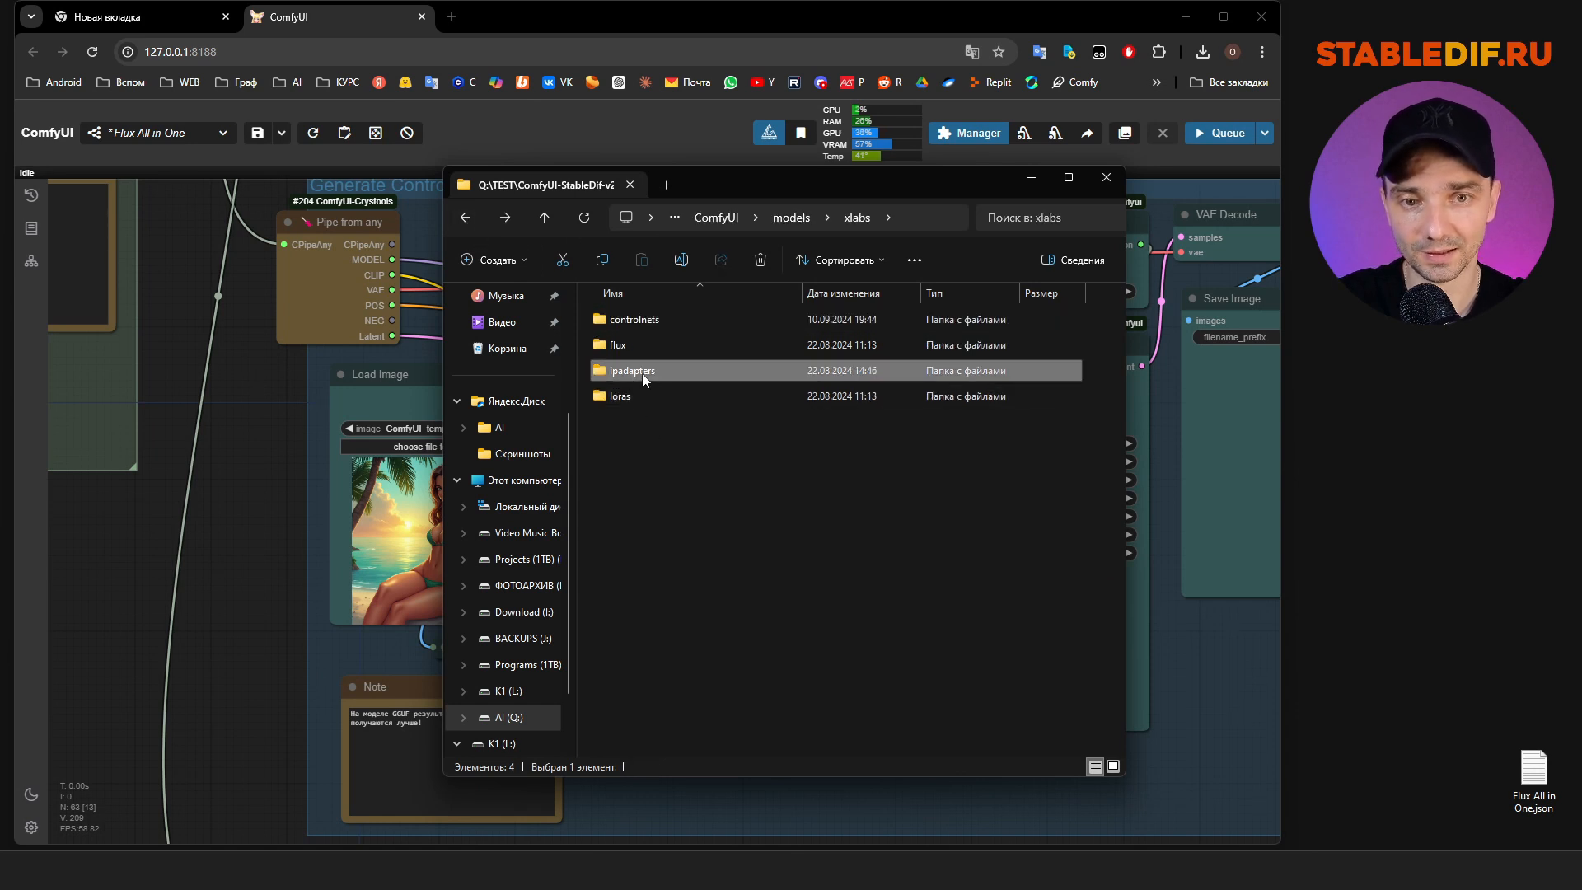
double_click(641, 373)
left_click(682, 320)
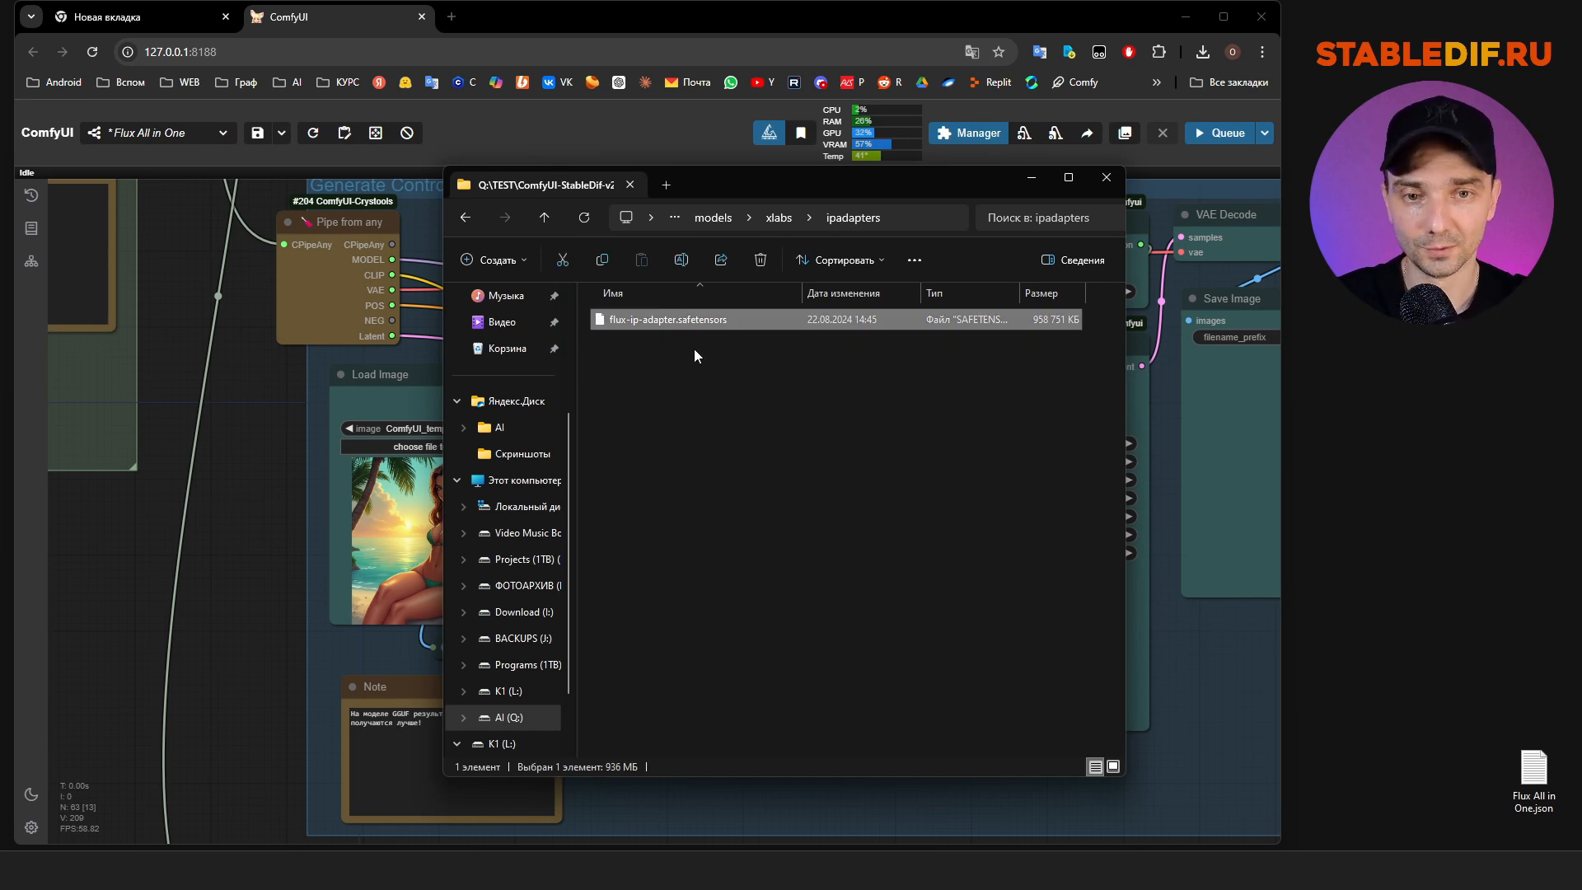
Return to the models folder, open clip_vision and select Flux-clip_vision_l.safetensors
left_click(718, 220)
scroll(651, 494, "up", 9)
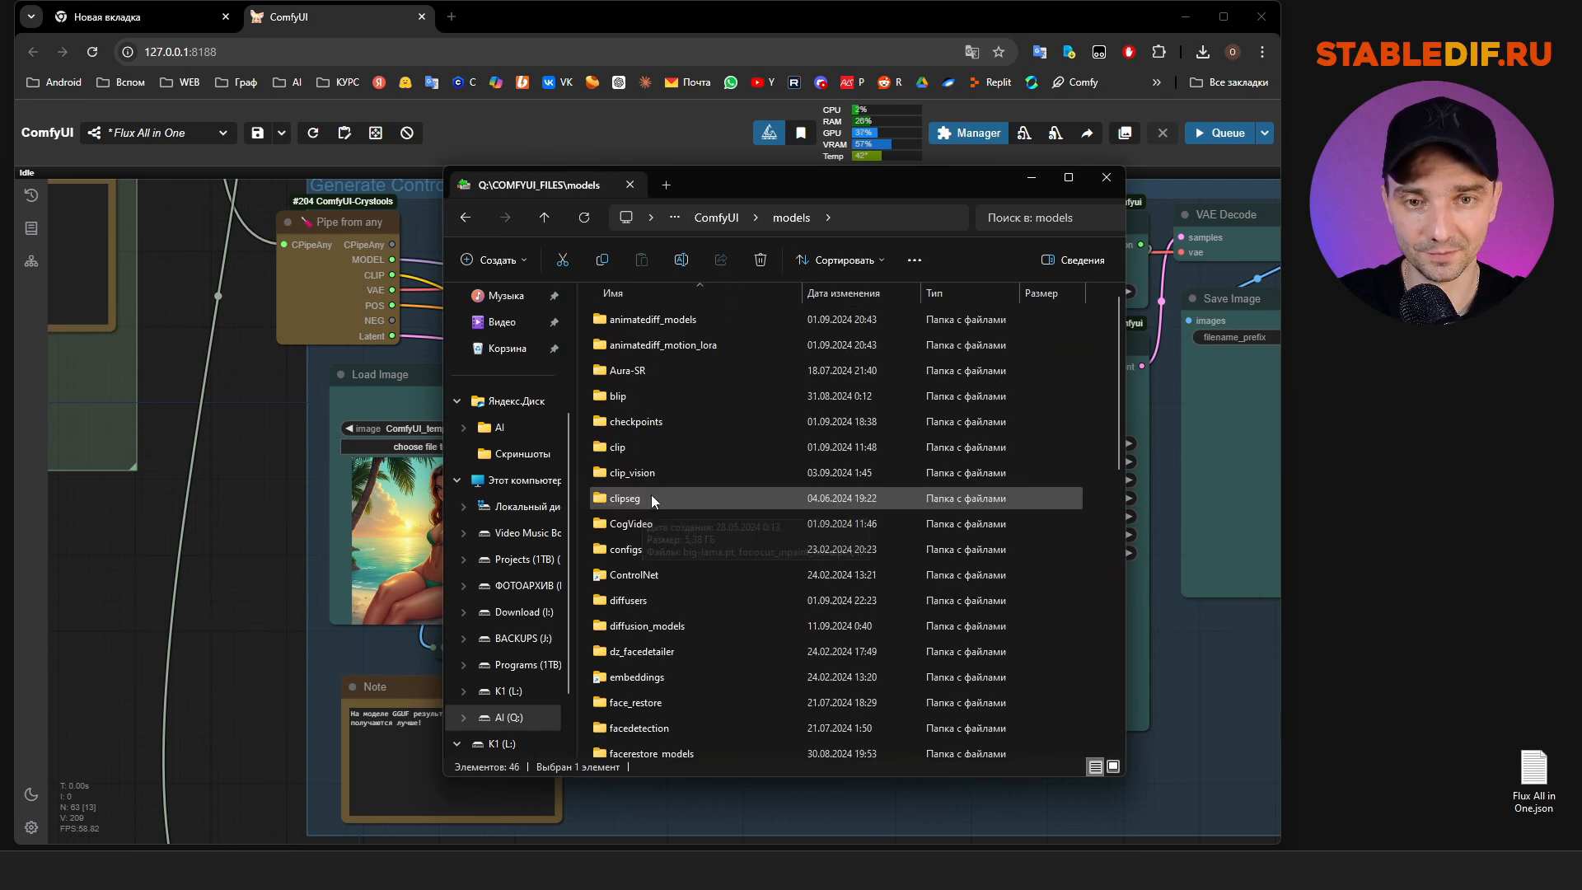
double_click(645, 471)
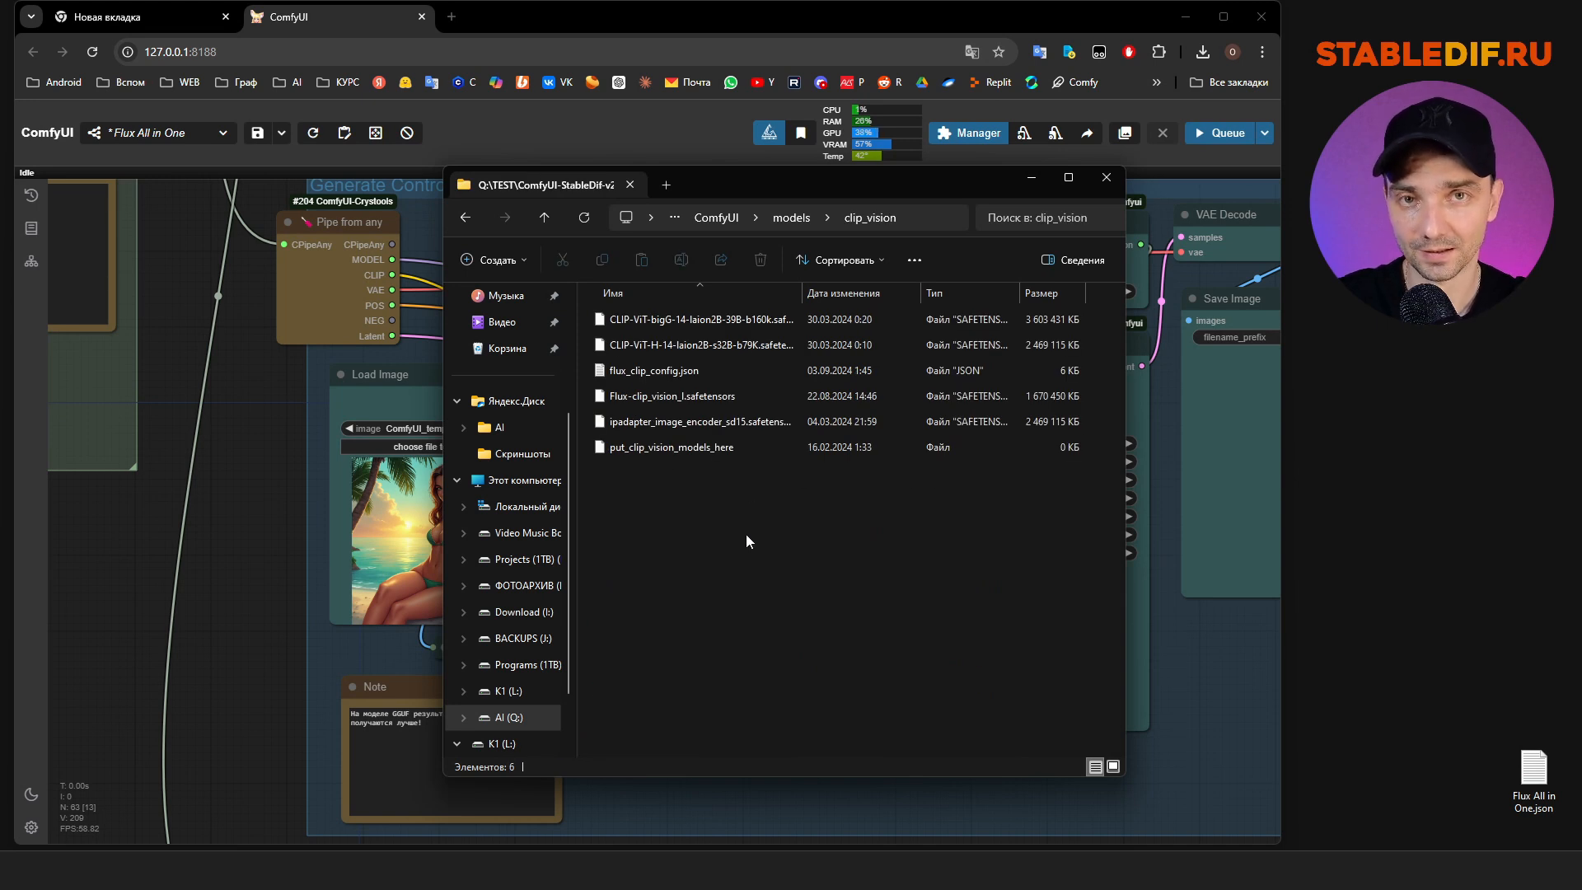
left_click(644, 397)
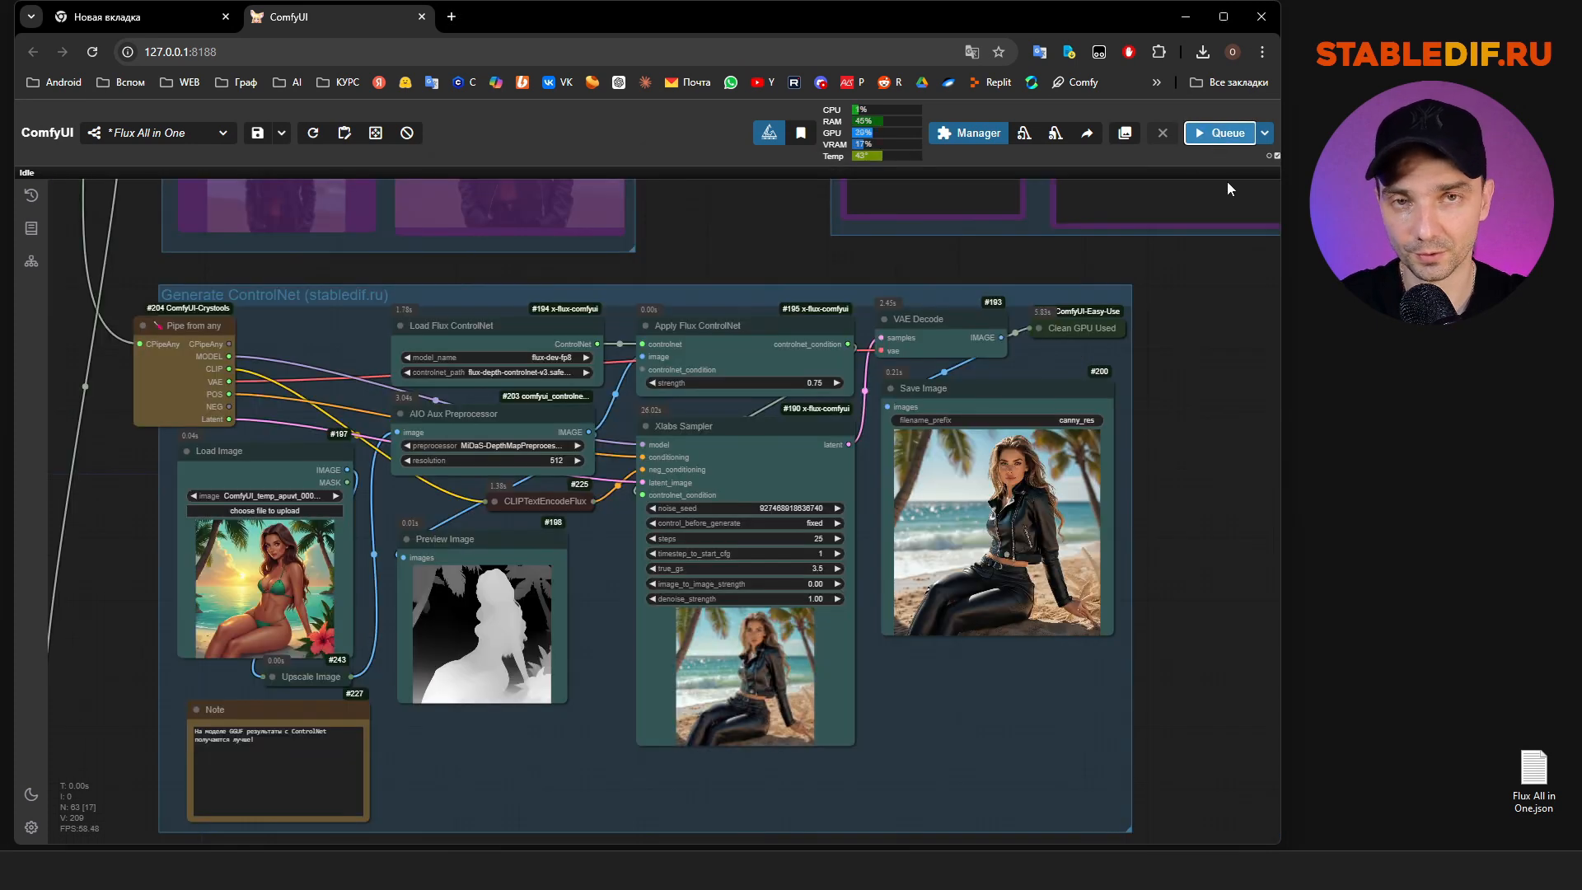
Examine the ControlNet result in the Save Image node of the Generate ControlNet group up close
scroll(1072, 511, "up", 10)
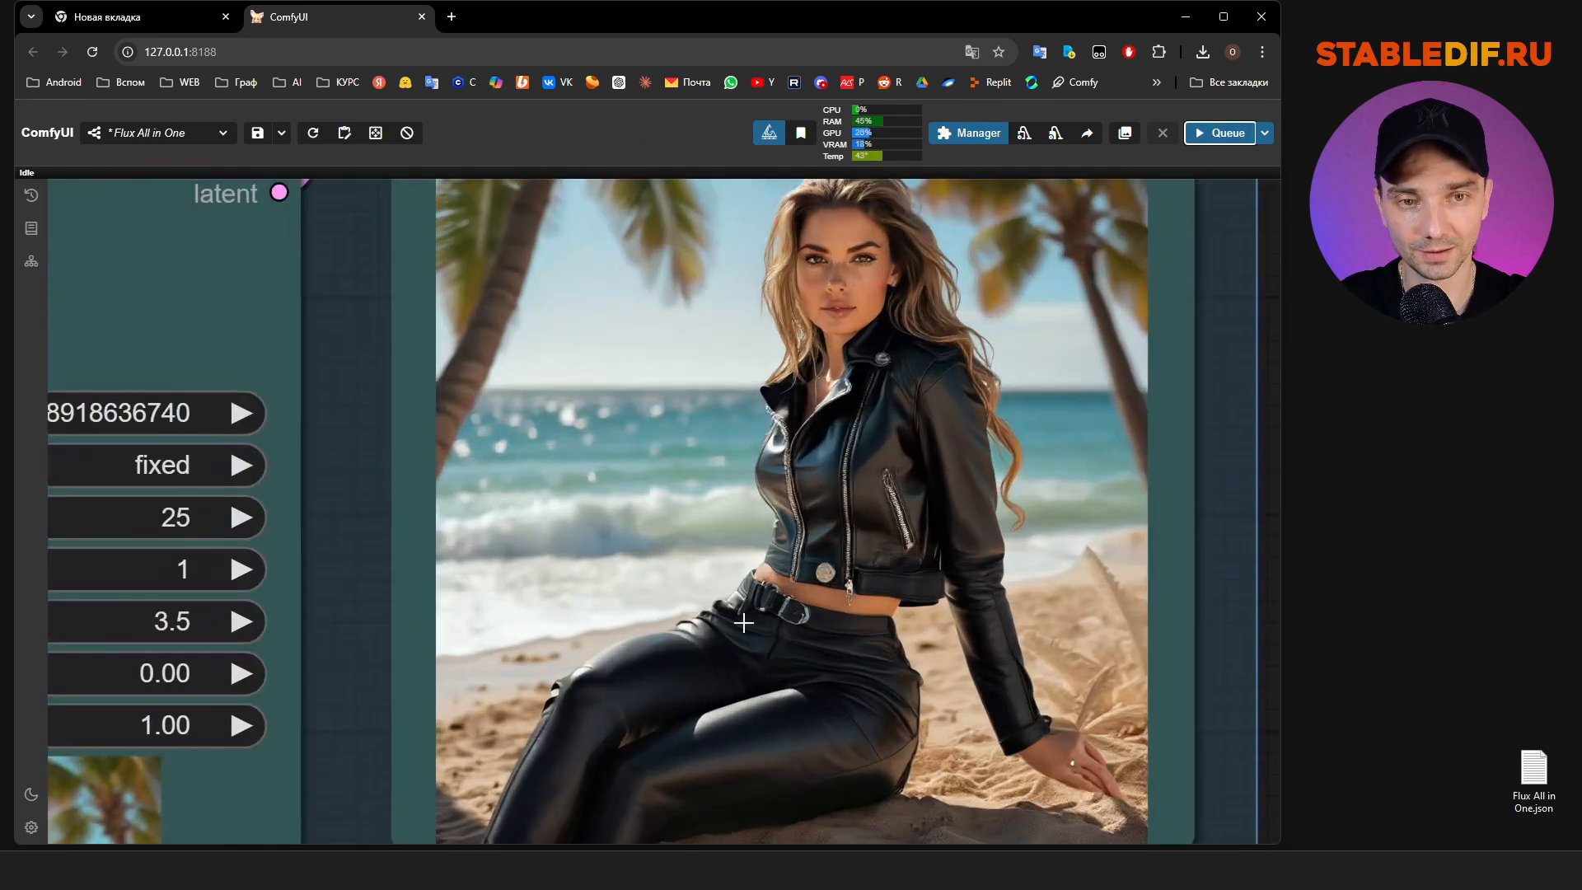
scroll(812, 554, "down", 3)
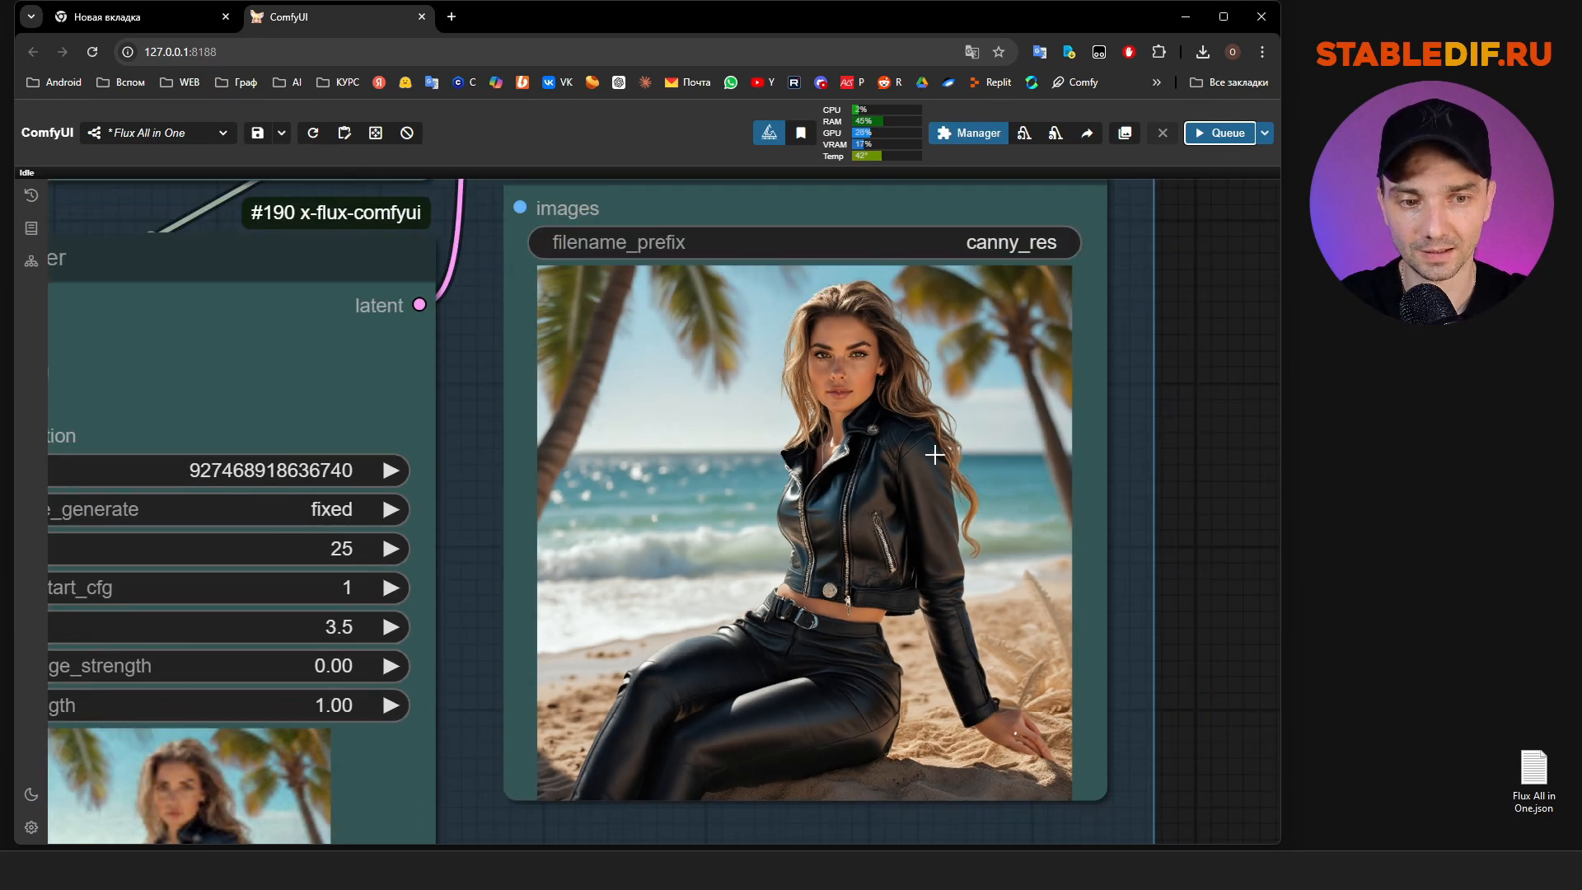
Check the controlnet_path options in the Load Flux ControlNet node and keep flux-depth-controlnet-v3.safetensors selected
scroll(940, 462, "up", 1)
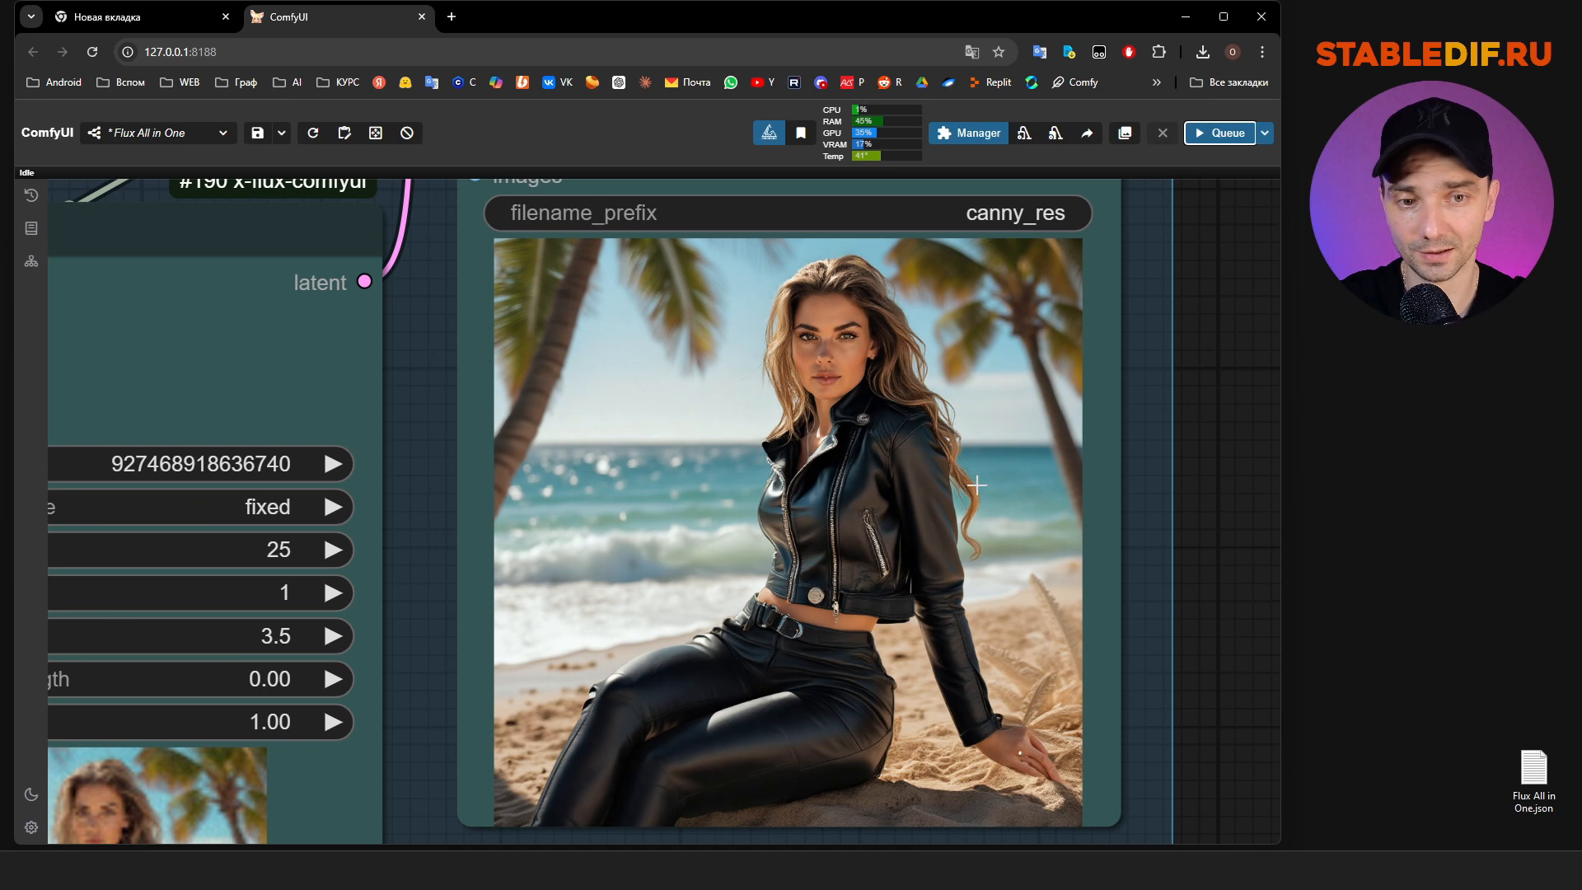
scroll(994, 453, "down", 5)
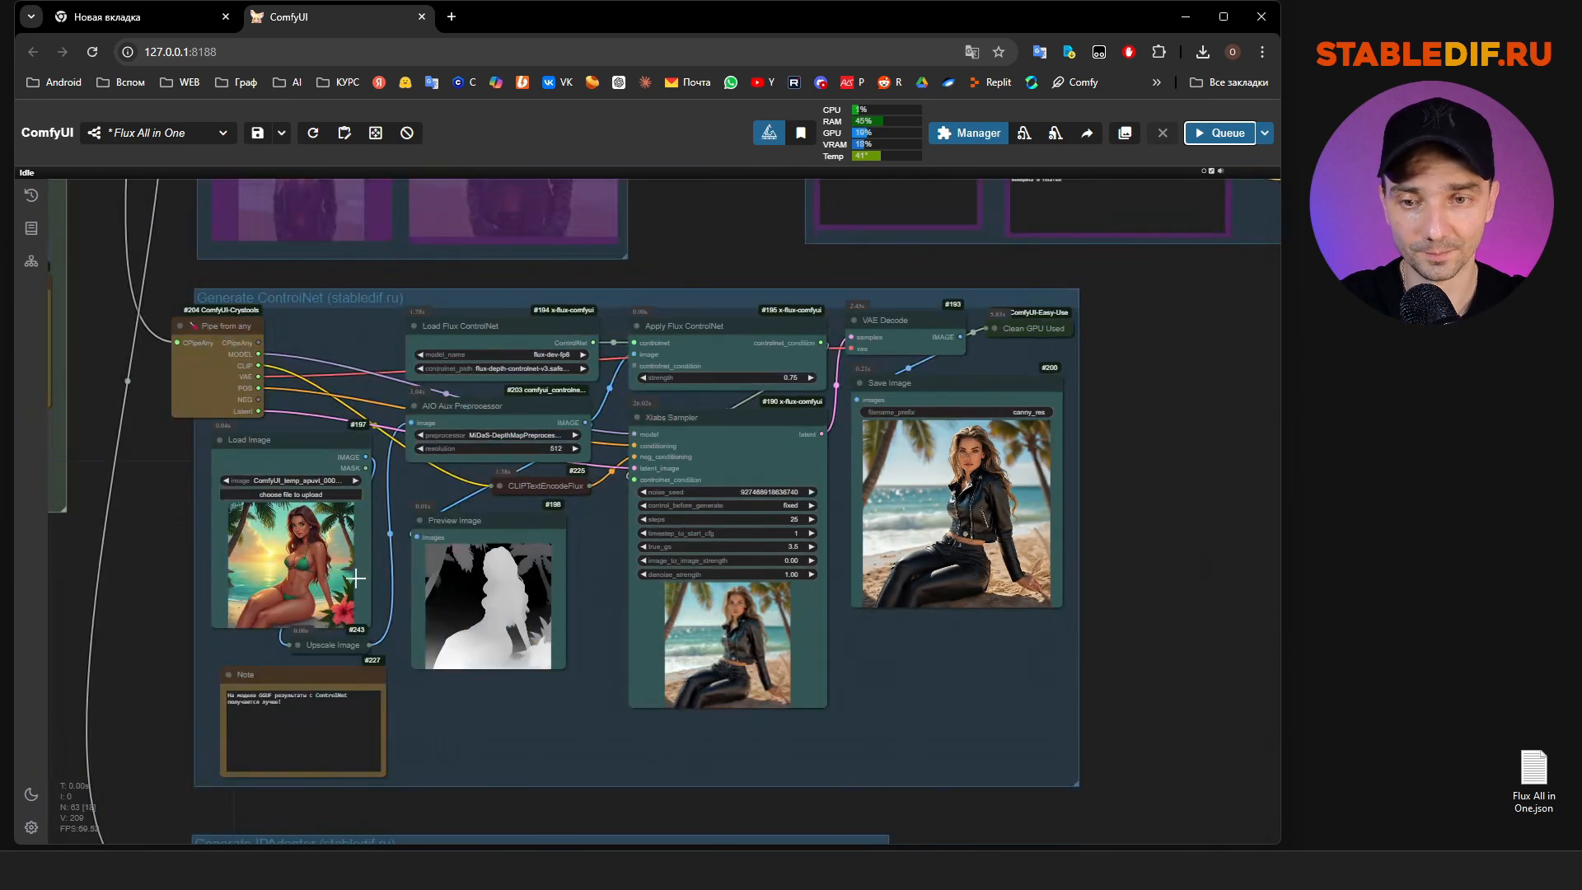
scroll(346, 544, "up", 3)
scroll(603, 706, "down", 2)
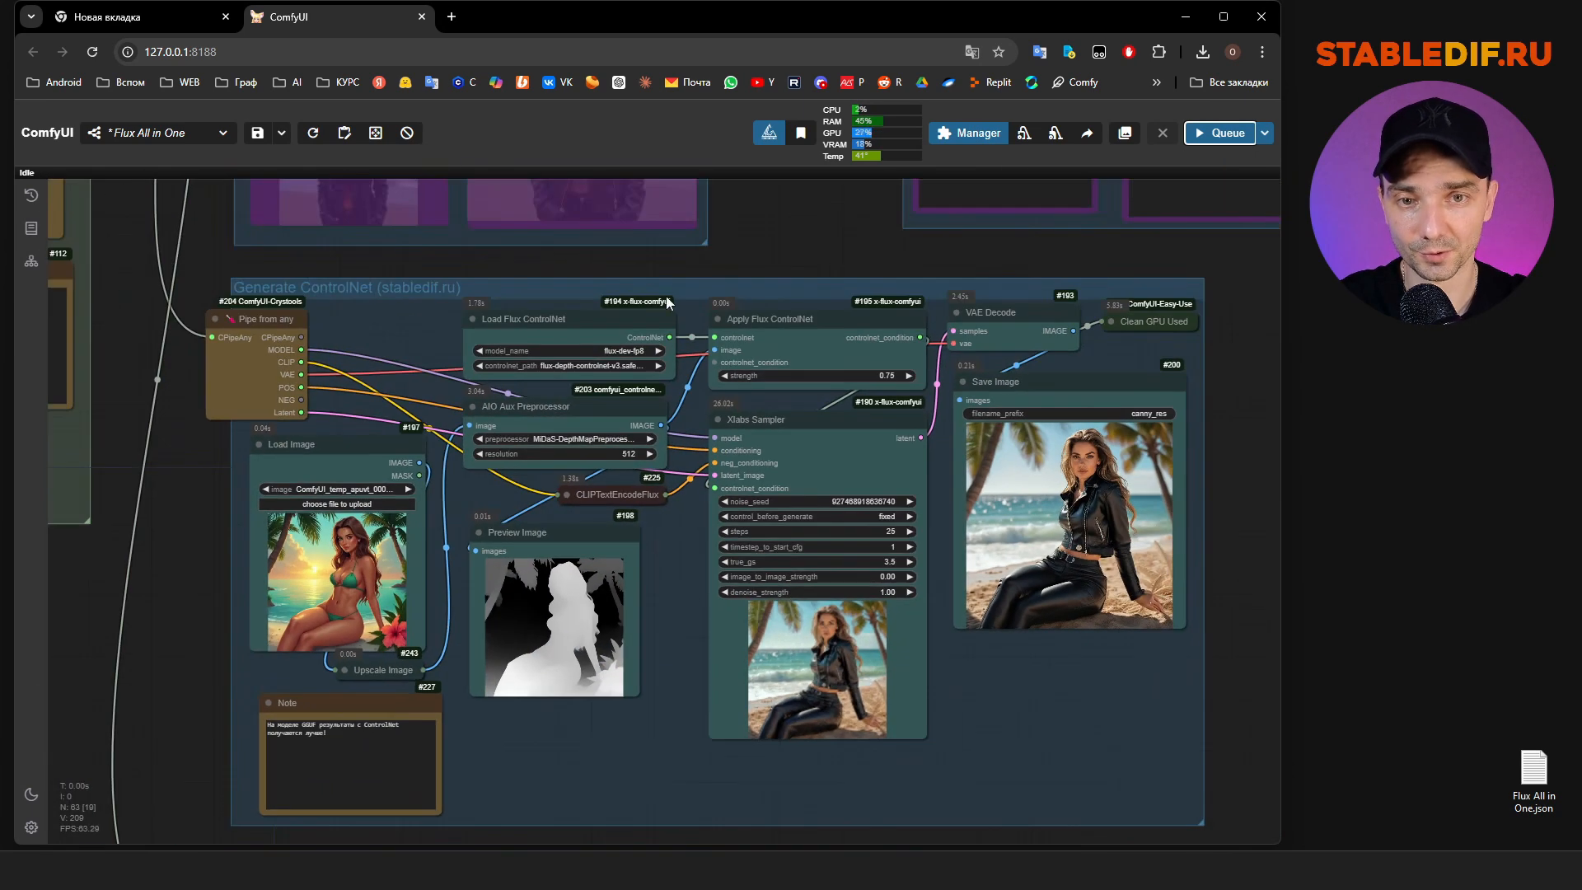
scroll(665, 304, "up", 4)
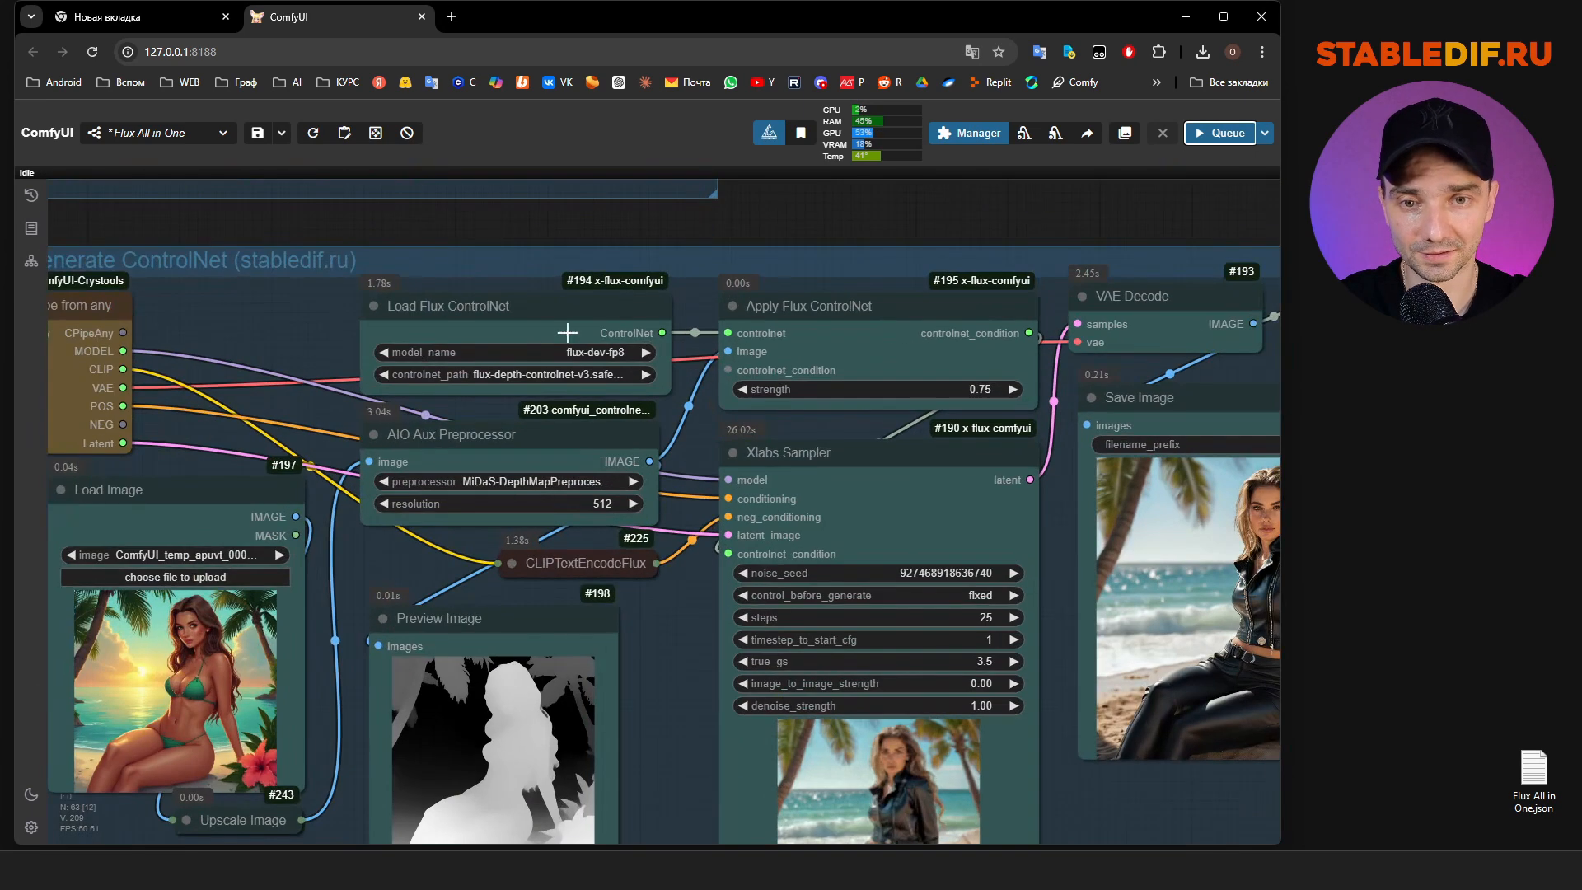
left_click(574, 375)
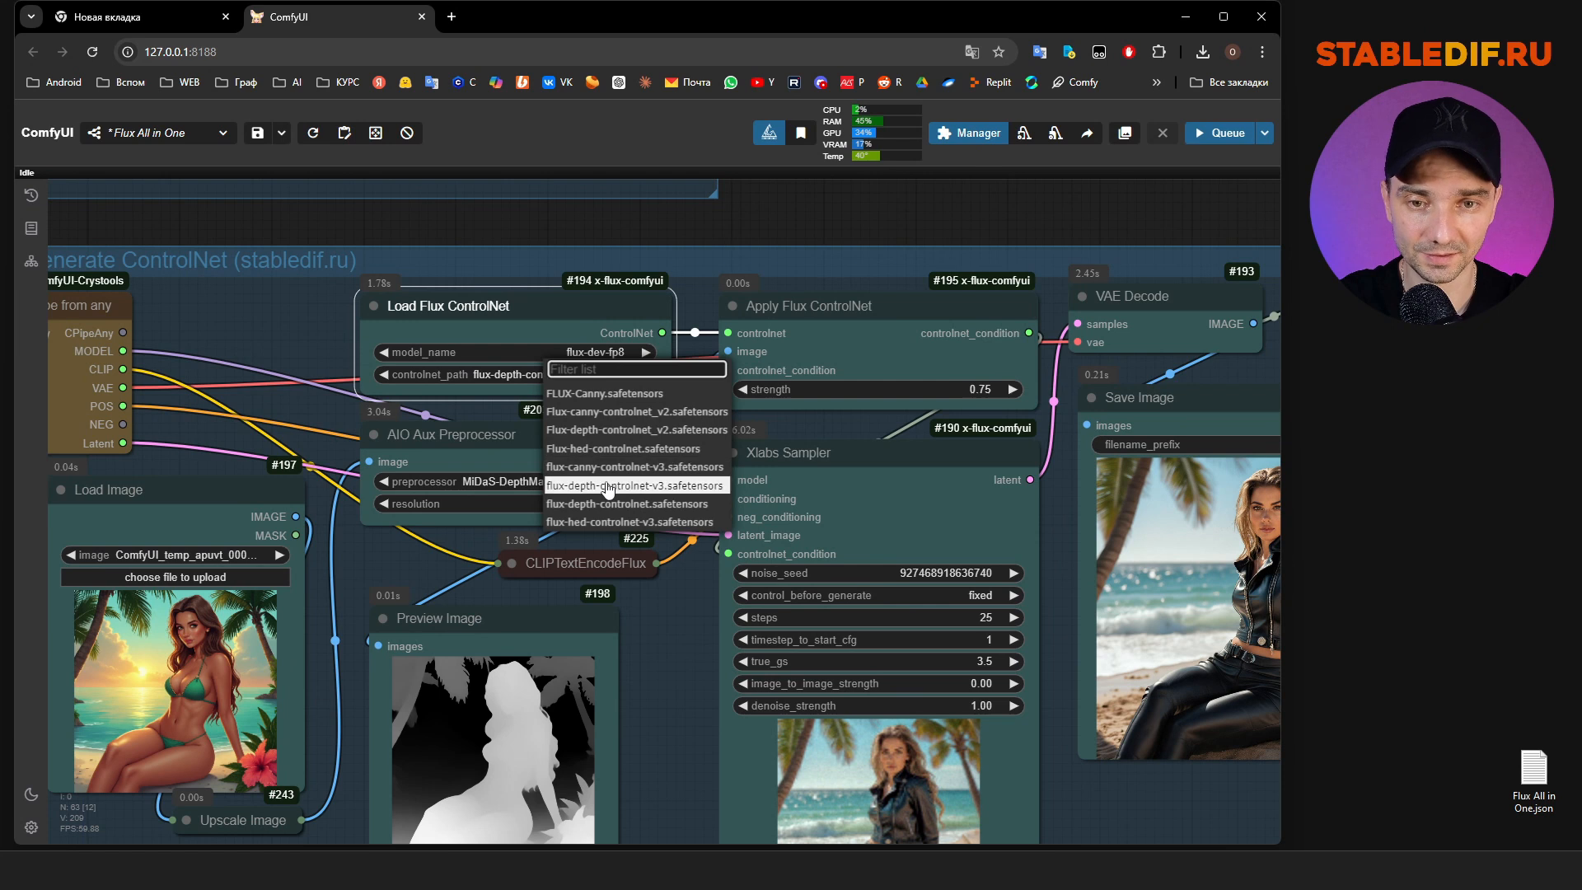
left_click(674, 485)
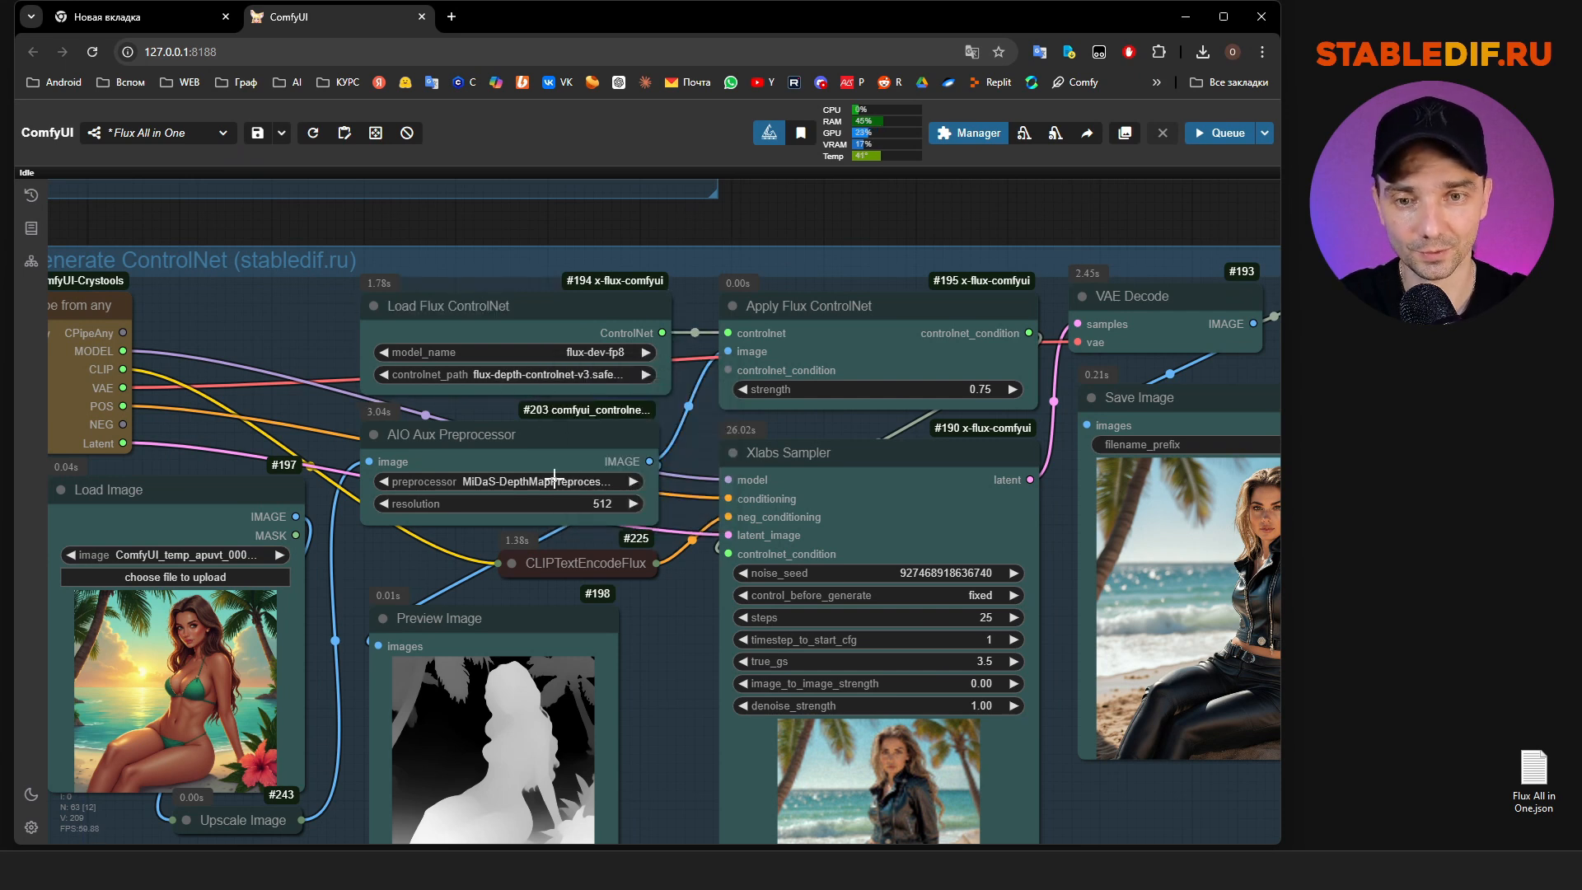
Look through the preprocessor options of the AIO Aux Preprocessor node, leaving the MiDaS depth map preprocessor selected
left_click(531, 450)
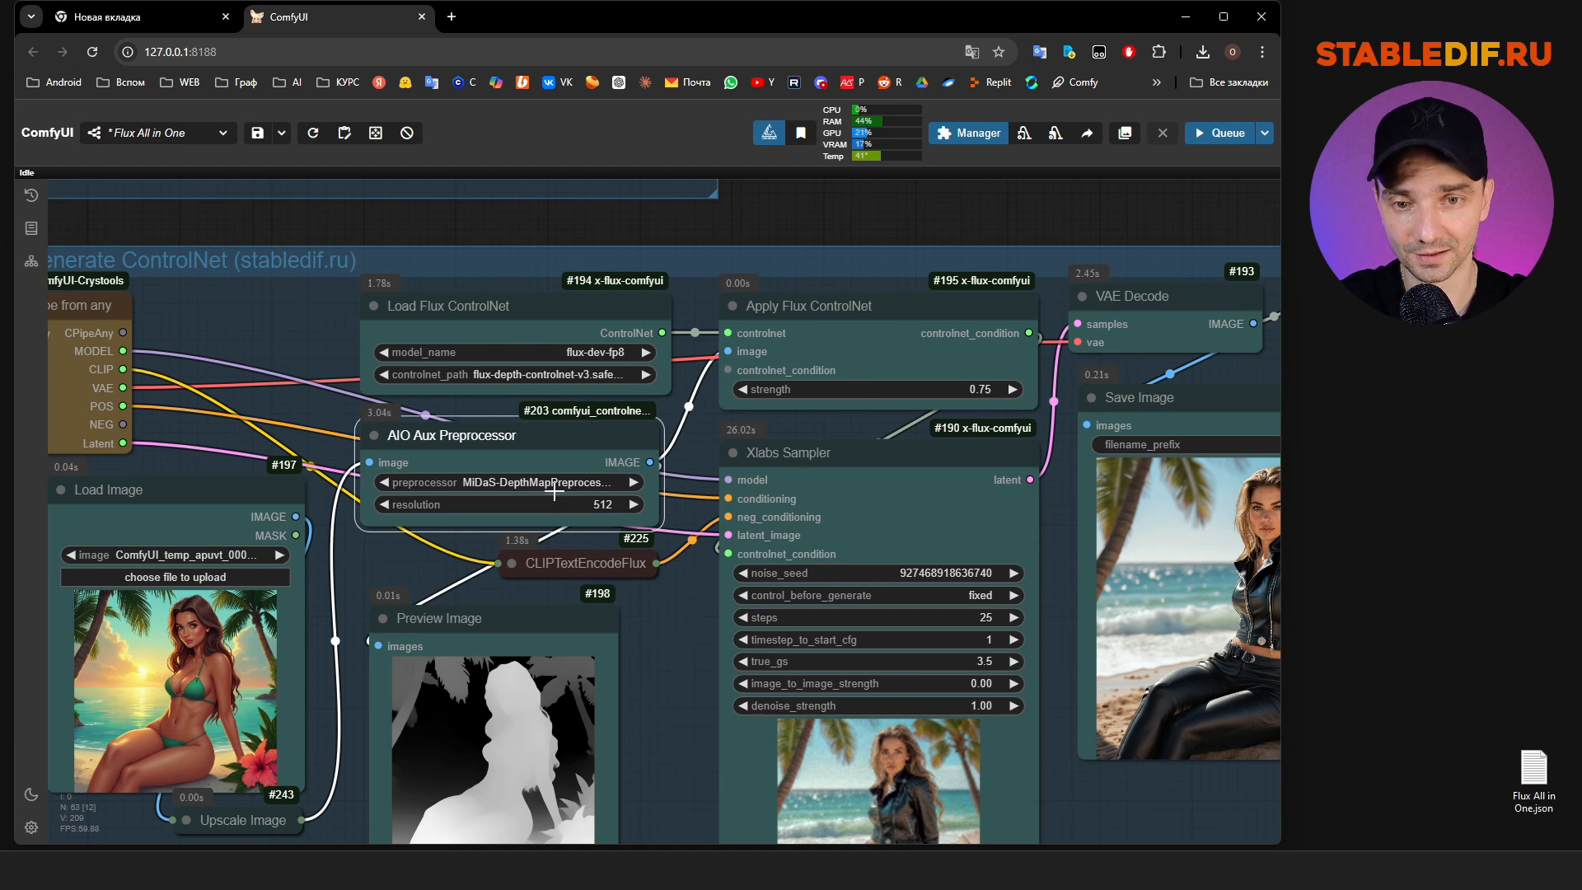
left_click(517, 483)
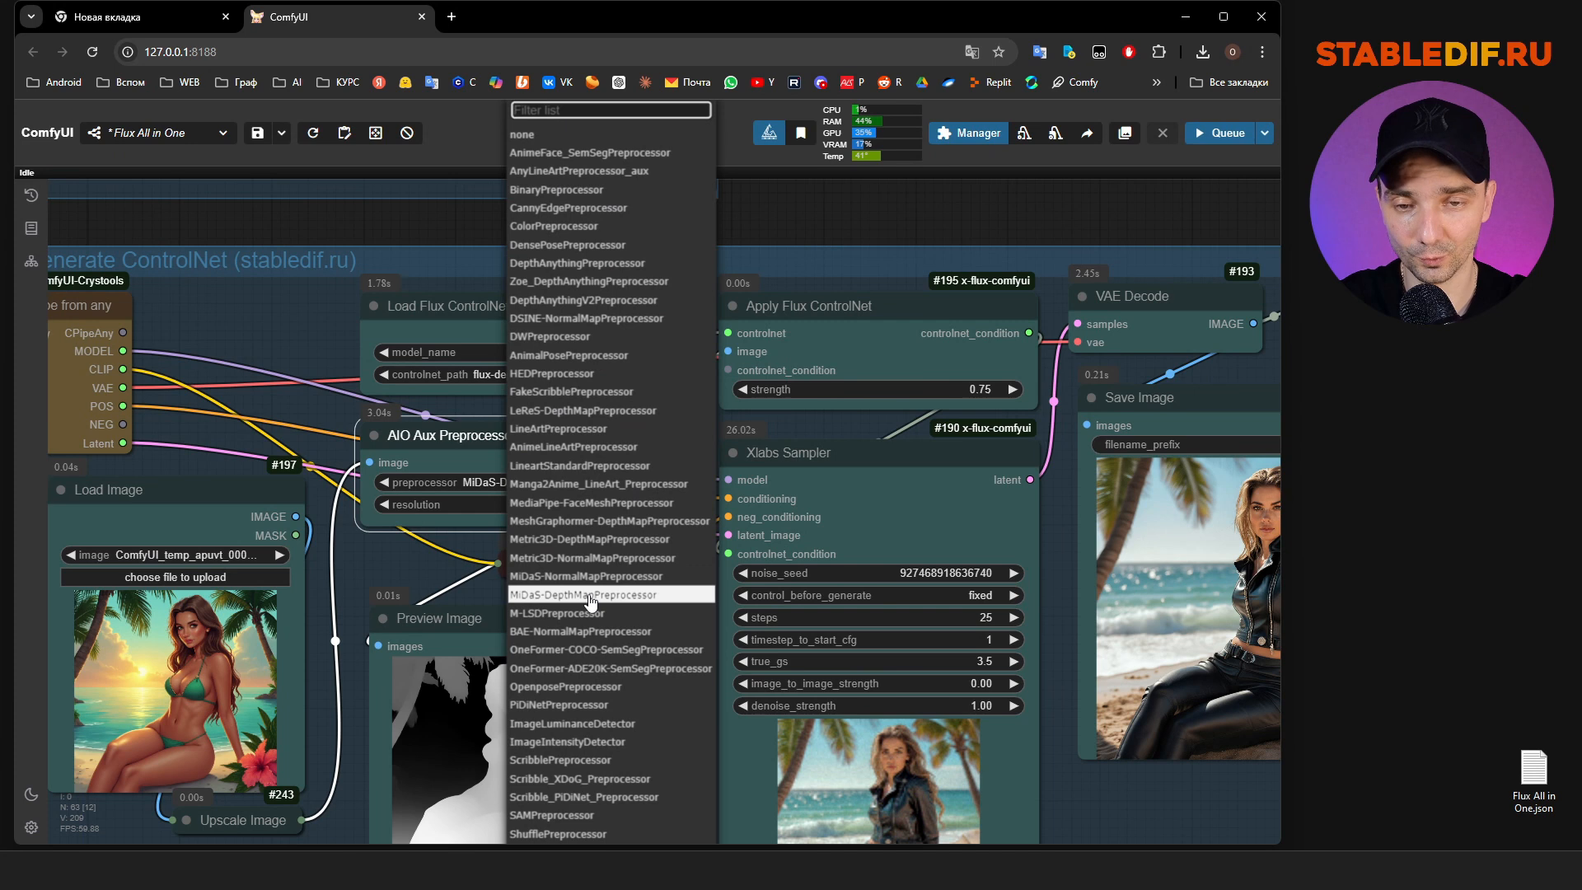
left_click(452, 439)
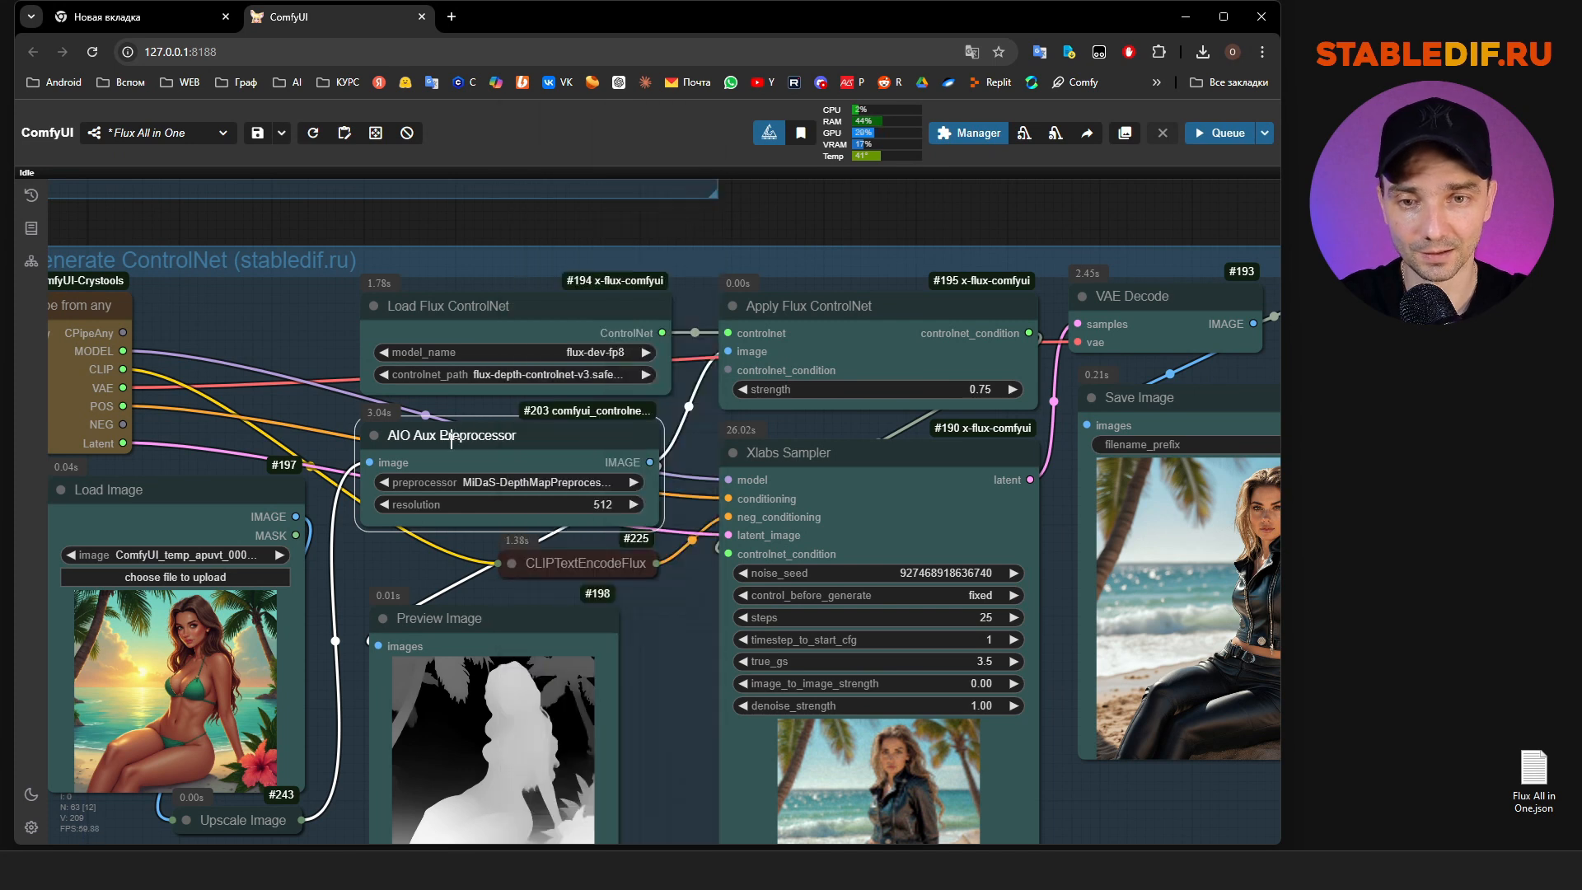
Set the ControlNet model to flux-canny-controlnet-v3.safetensors and the AIO Aux Preprocessor to CannyEdgePreprocessor
left_click(548, 375)
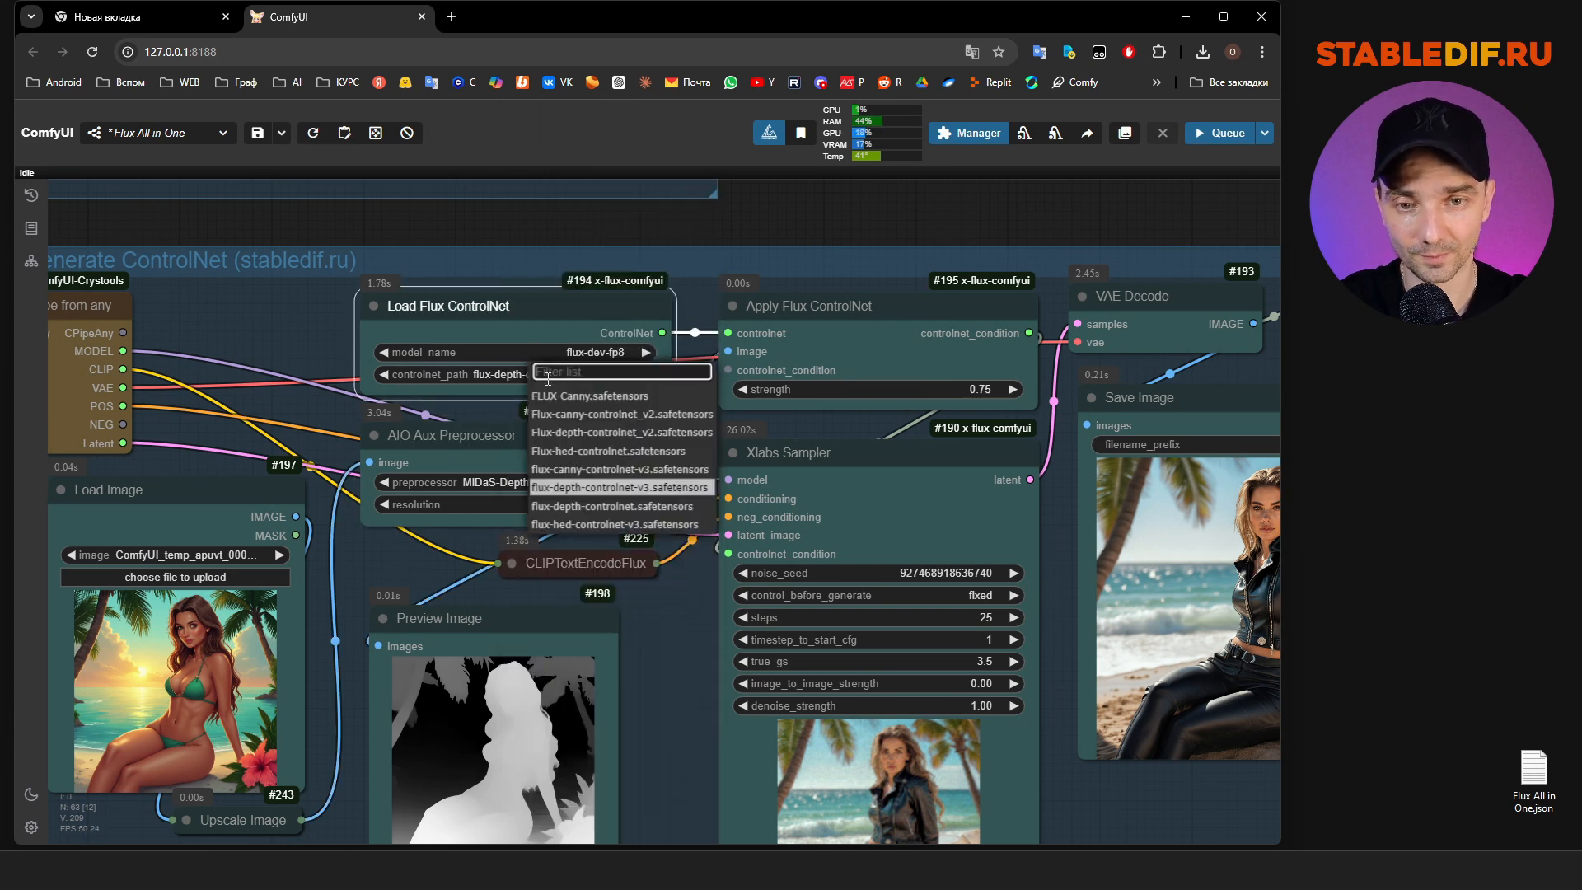
left_click(622, 470)
left_click(589, 483)
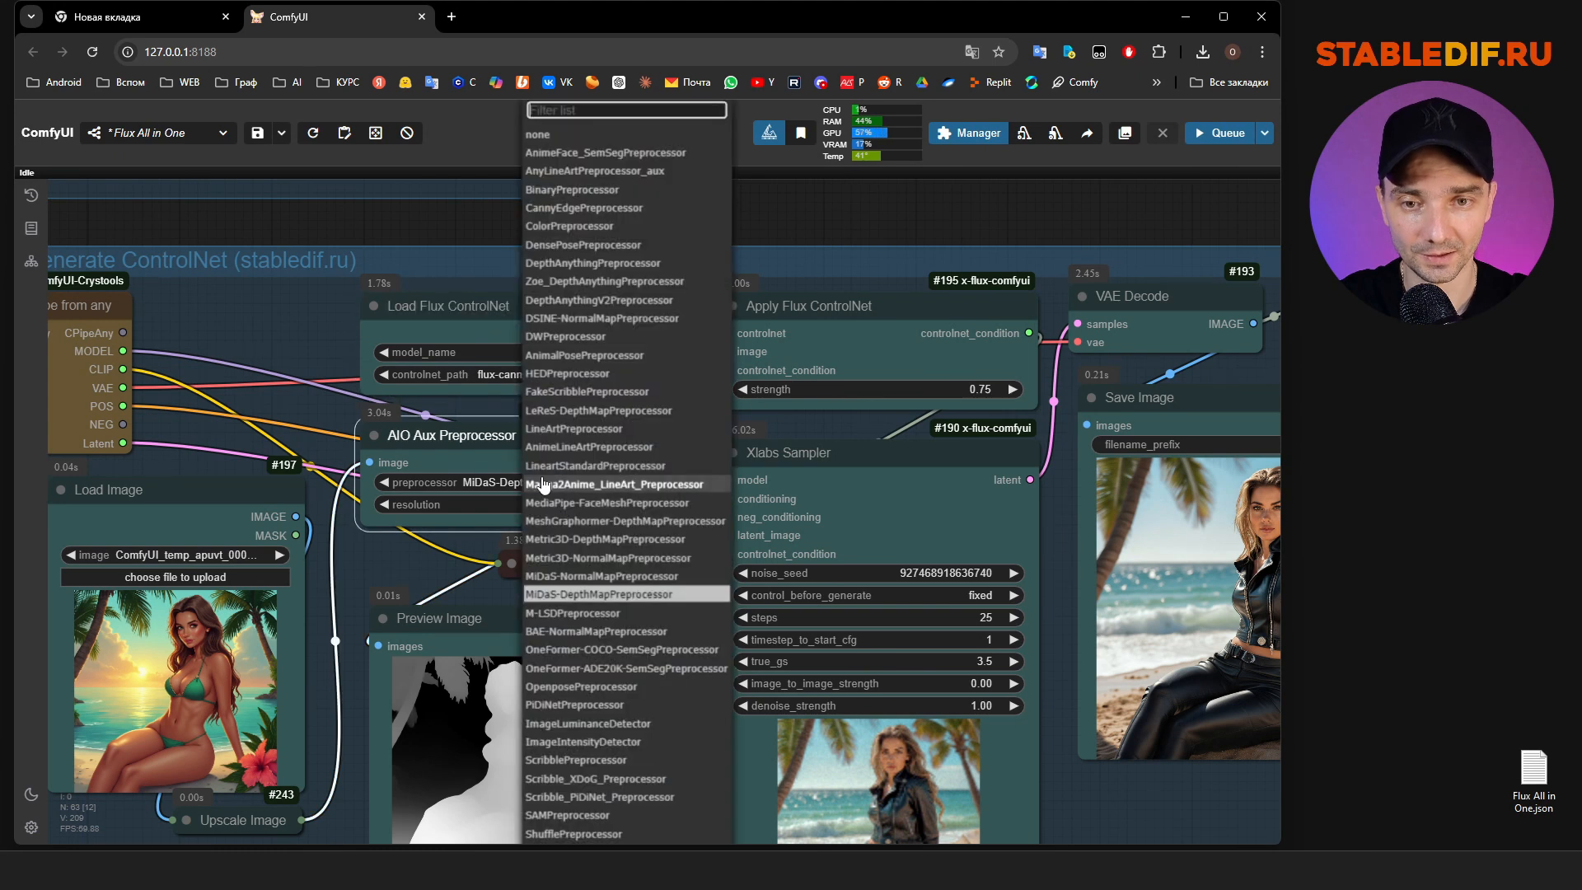
left_click(595, 210)
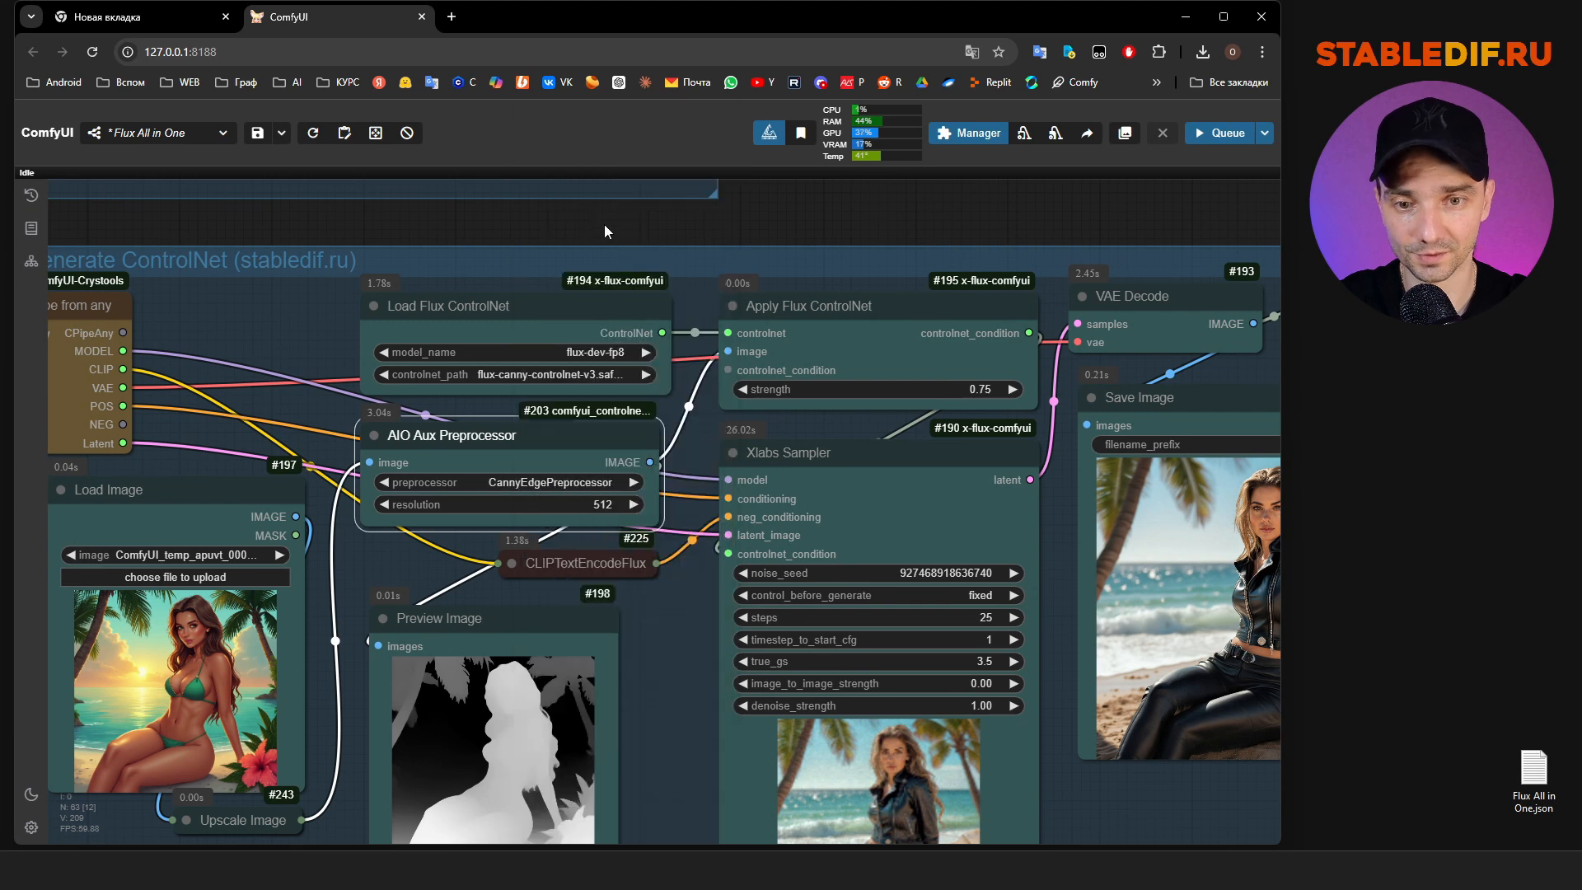
left_click(556, 377)
left_click(438, 447)
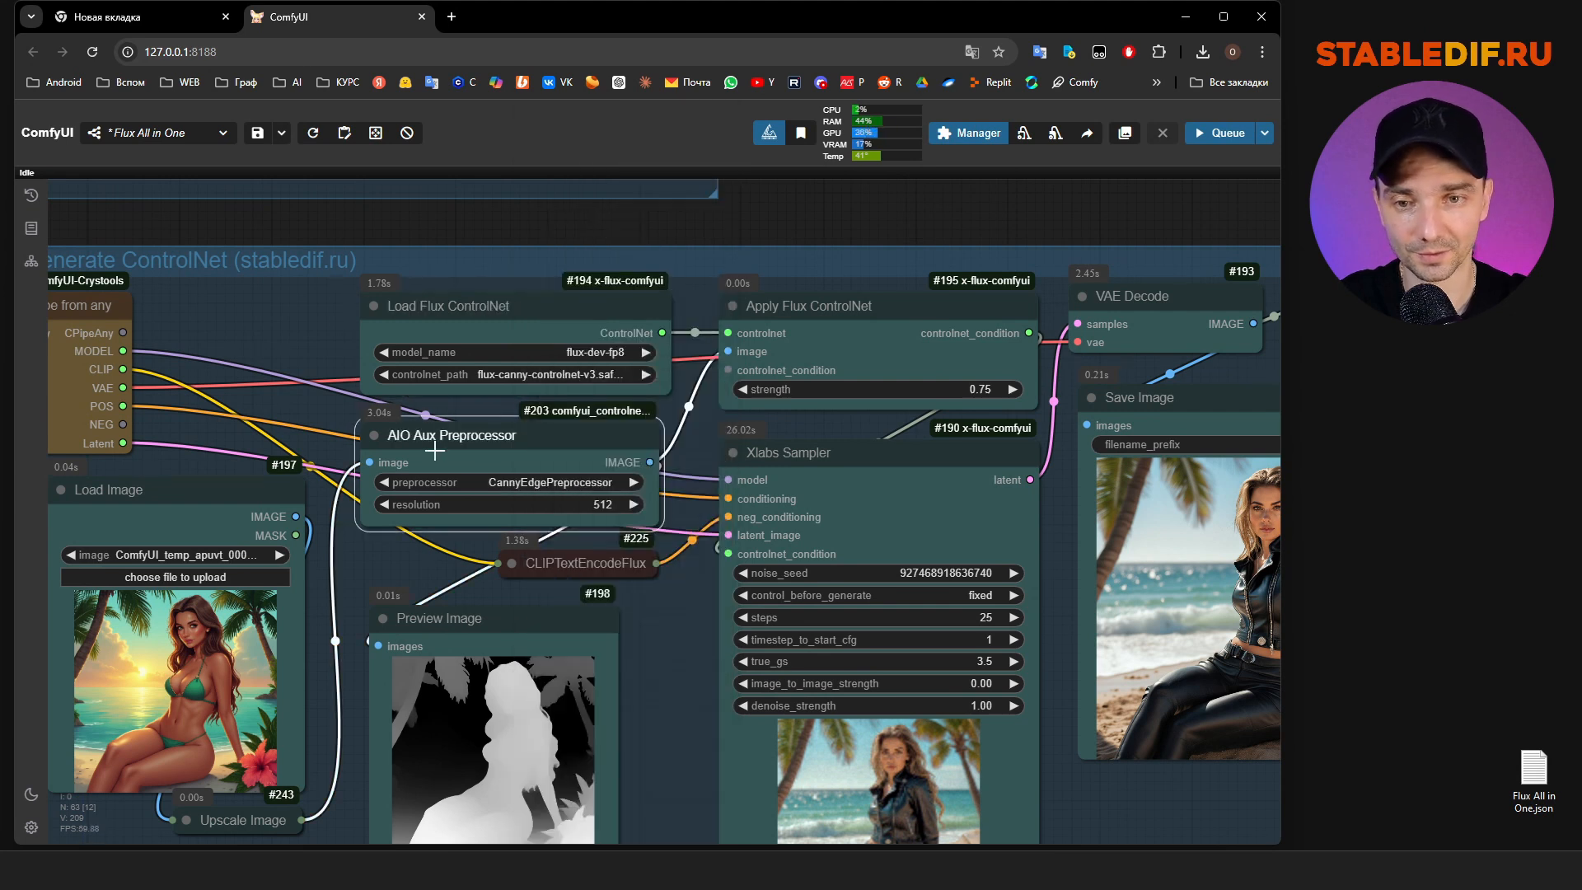
Queue the canny ControlNet generation and inspect its result in the group's Save Image node
left_click(1217, 133)
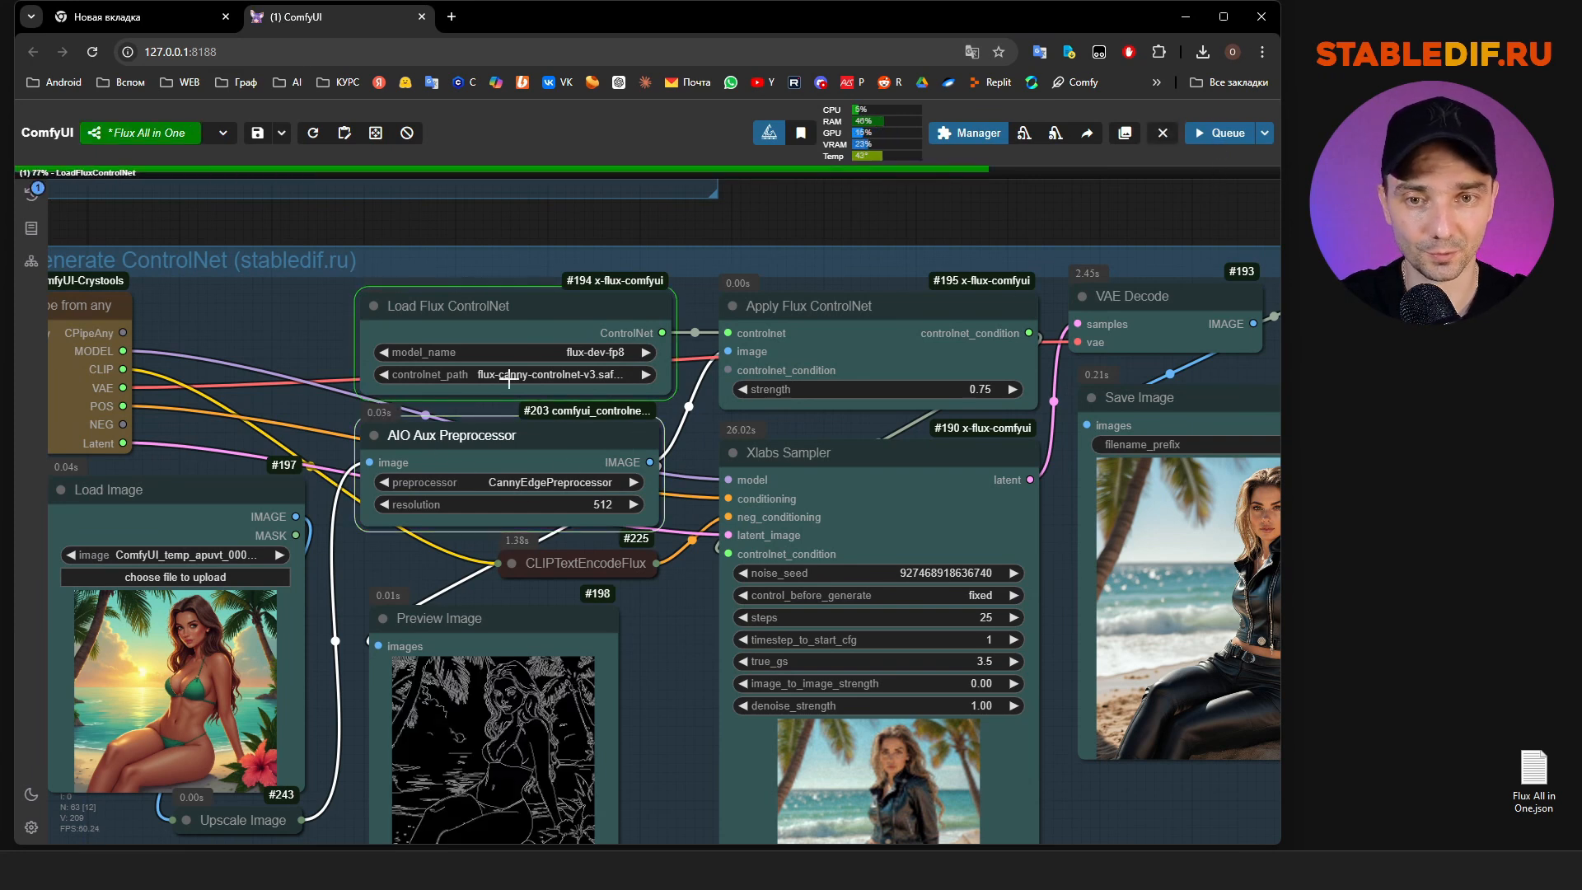
scroll(961, 477, "up", 8)
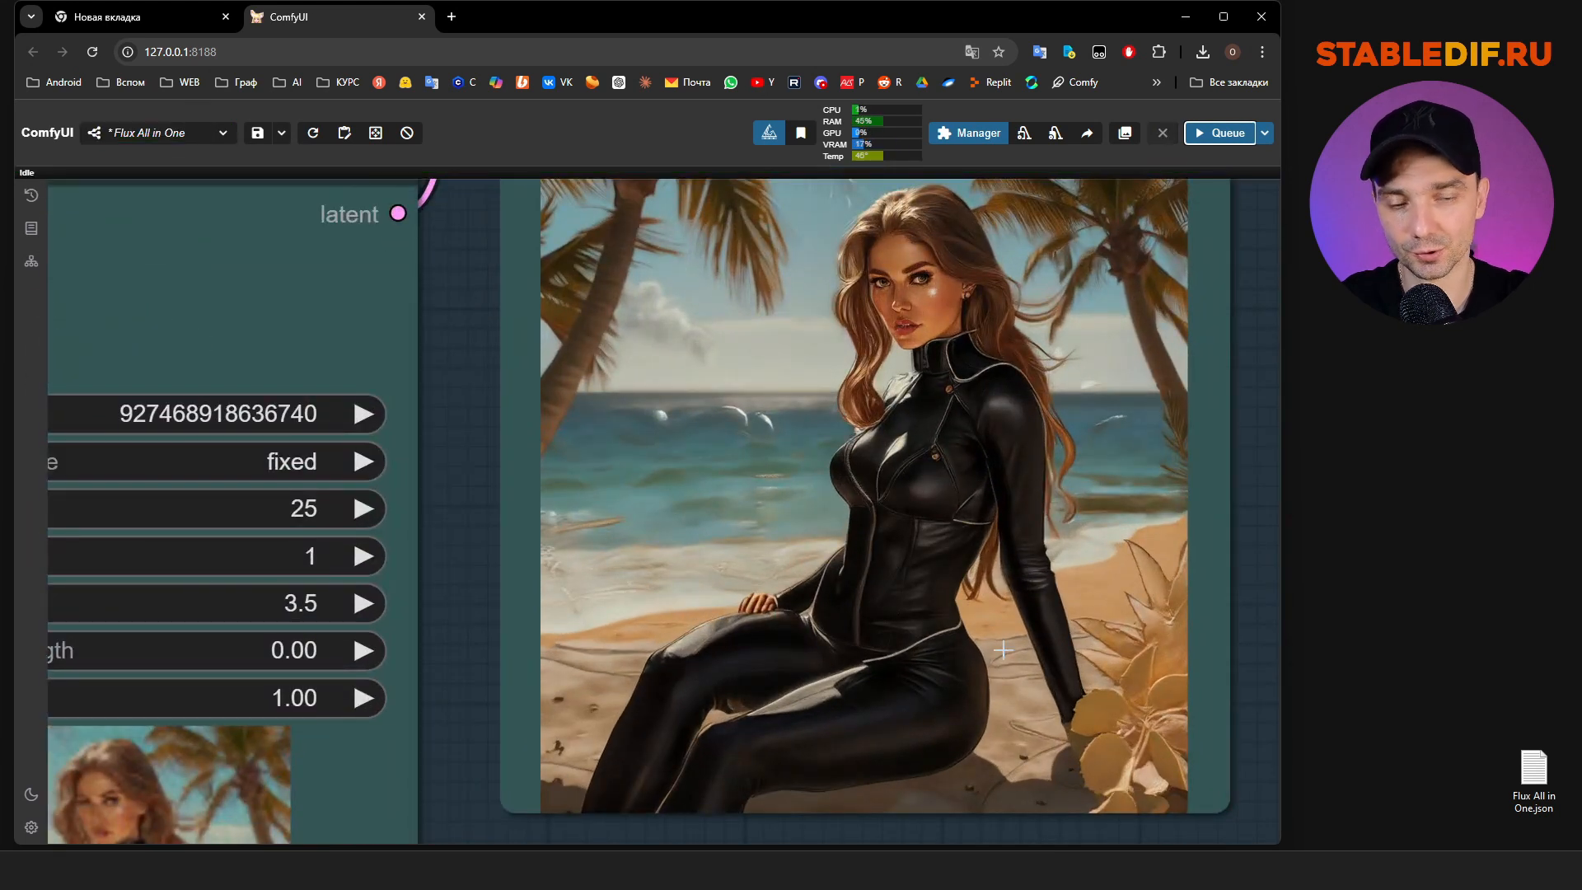
scroll(946, 462, "down", 10)
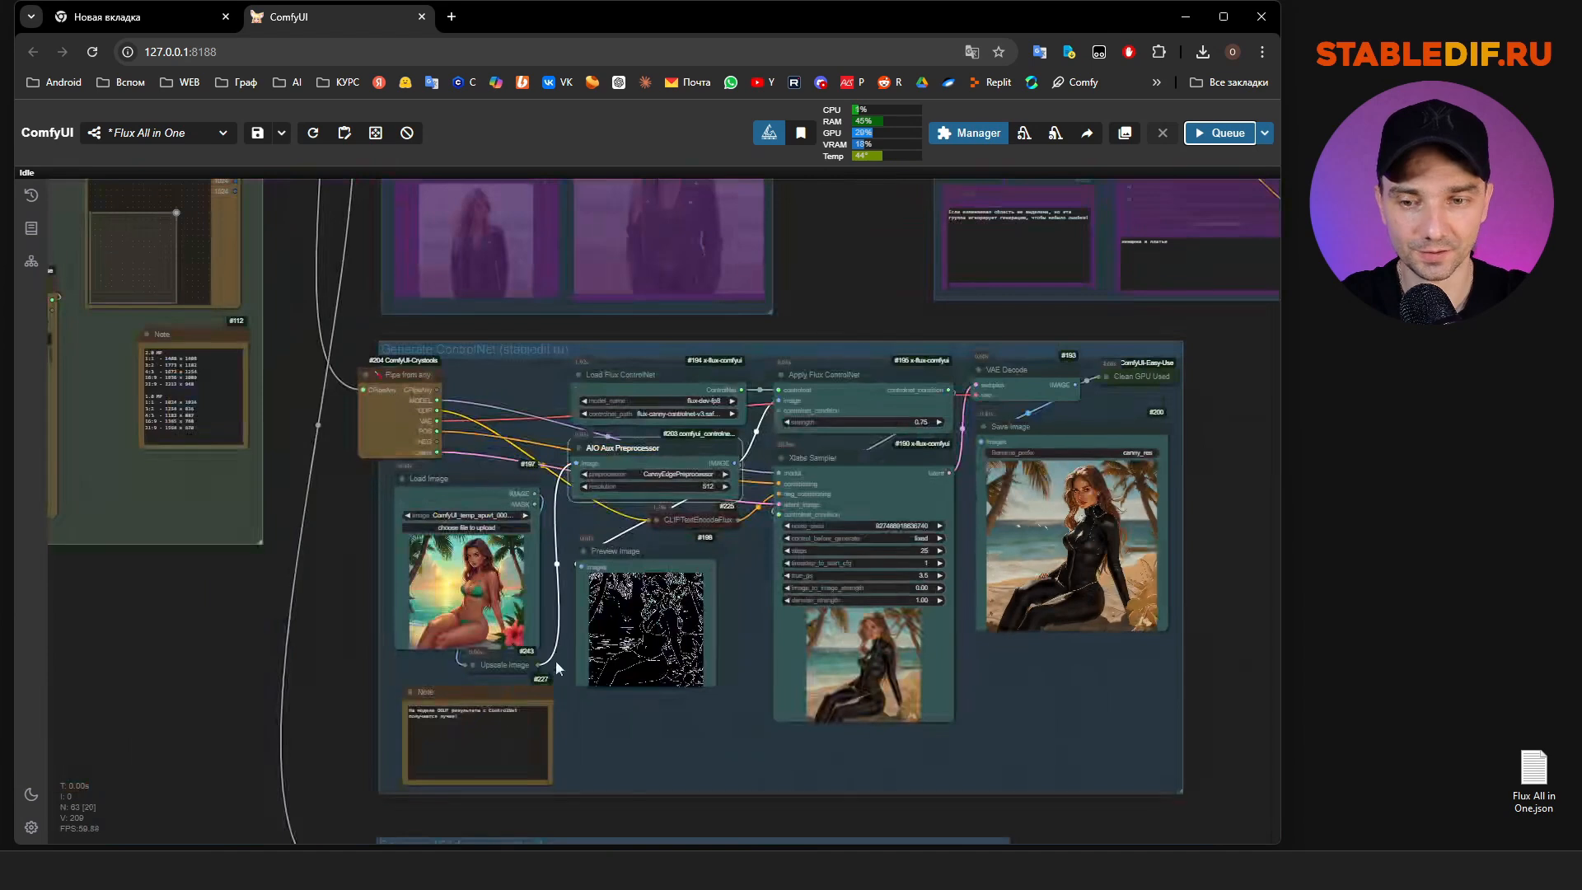
Read the note in the Generate ControlNet group and highlight the word GGUF in it
scroll(358, 669, "up", 10)
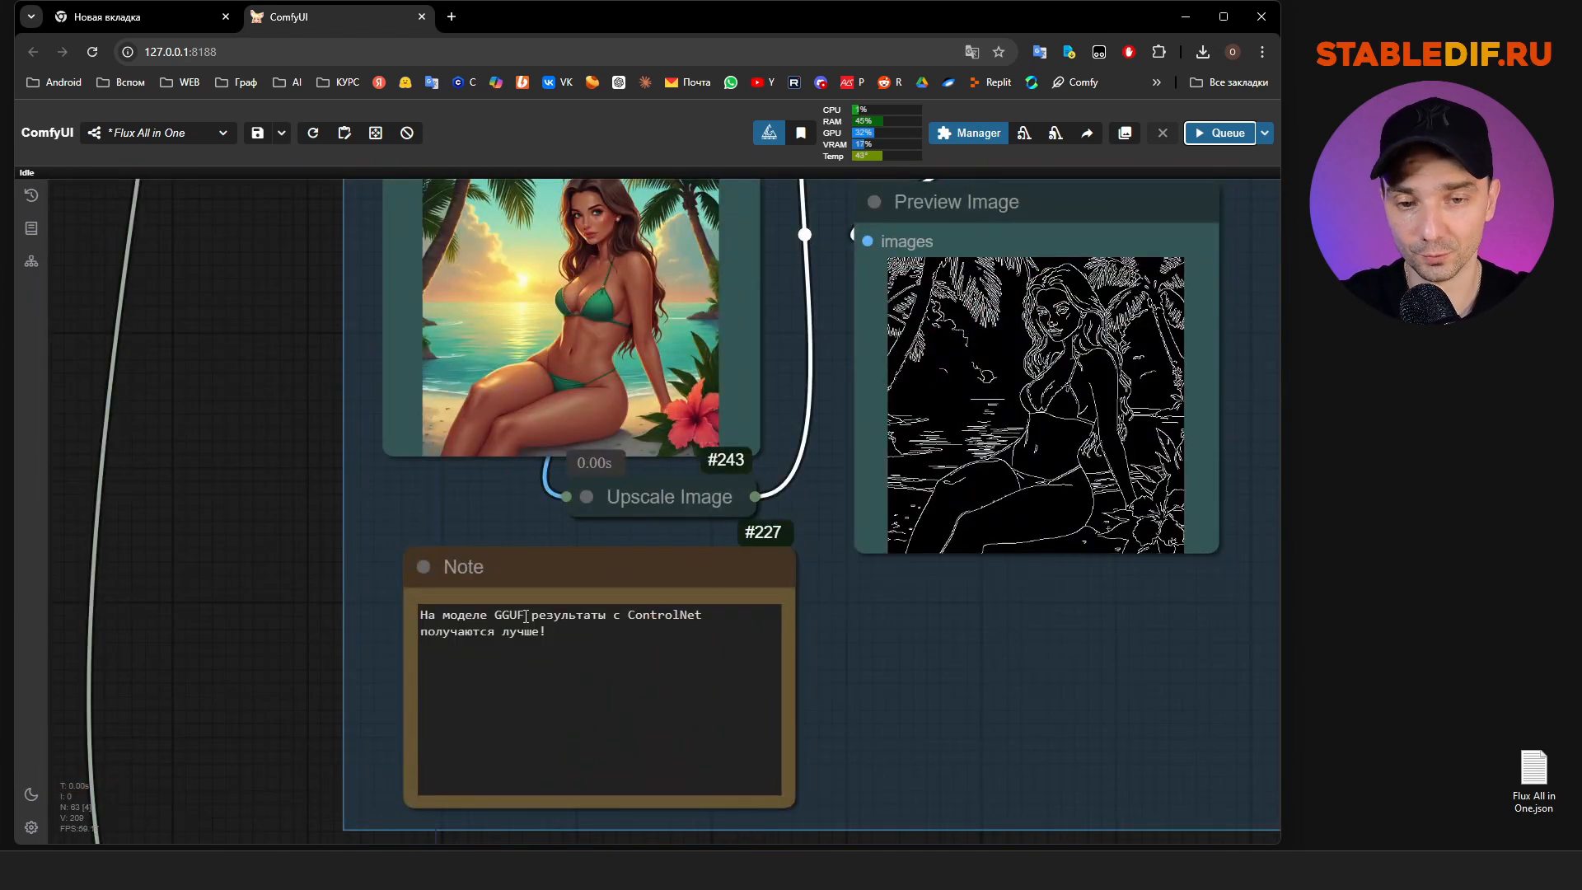
left_click_drag(494, 614, 527, 615)
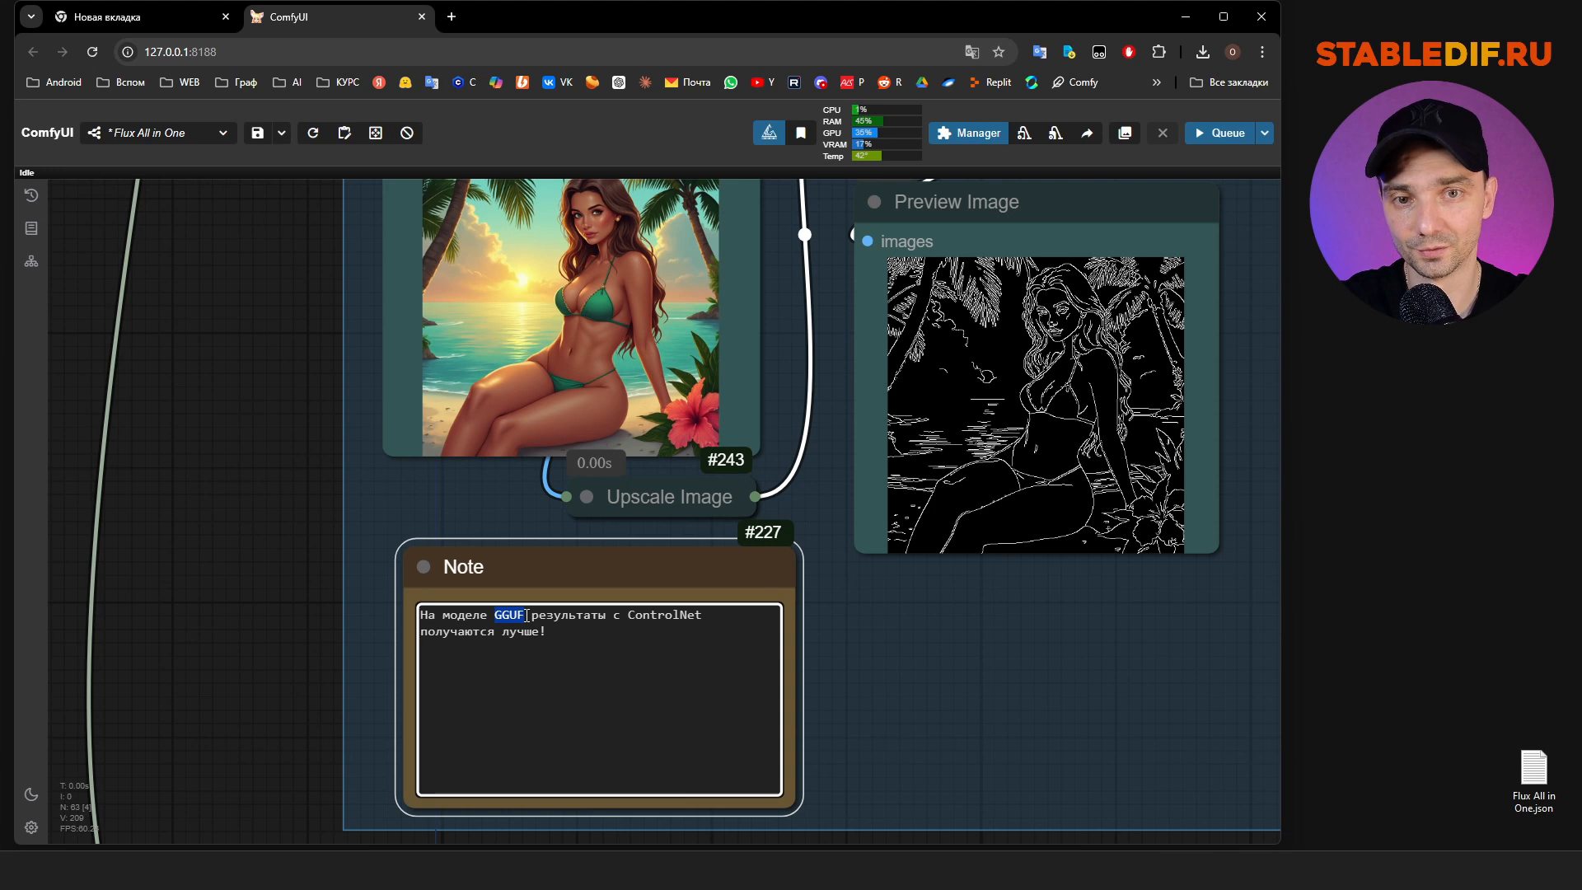
scroll(489, 589, "down", 8)
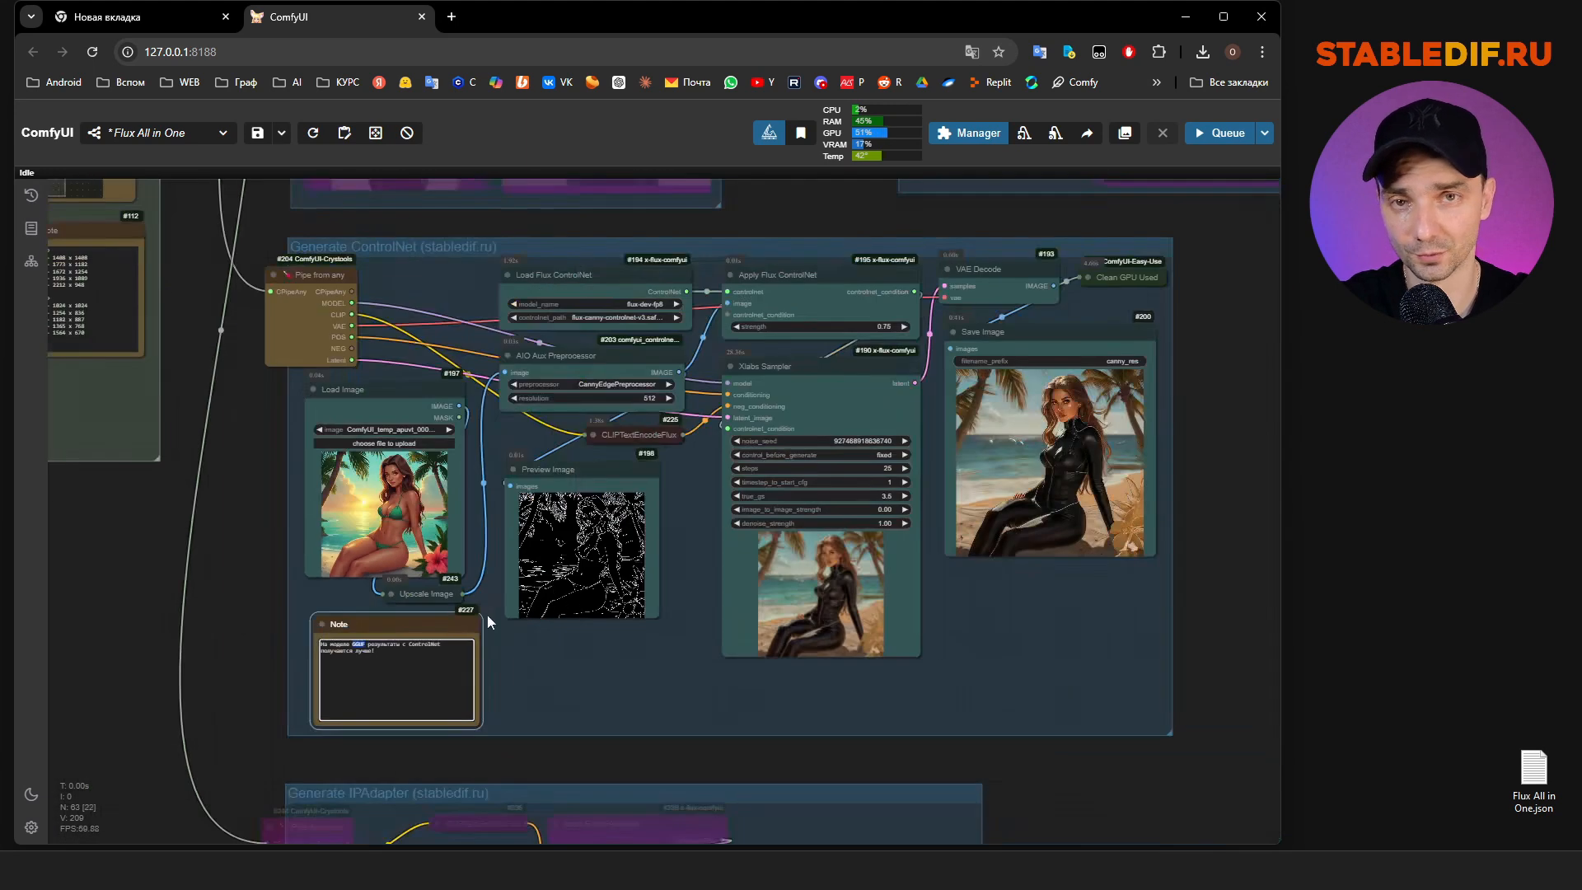
Enable only the Generate IPAdapter group in the group switch node above the Generate group
scroll(608, 727, "down", 10)
scroll(540, 346, "up", 16)
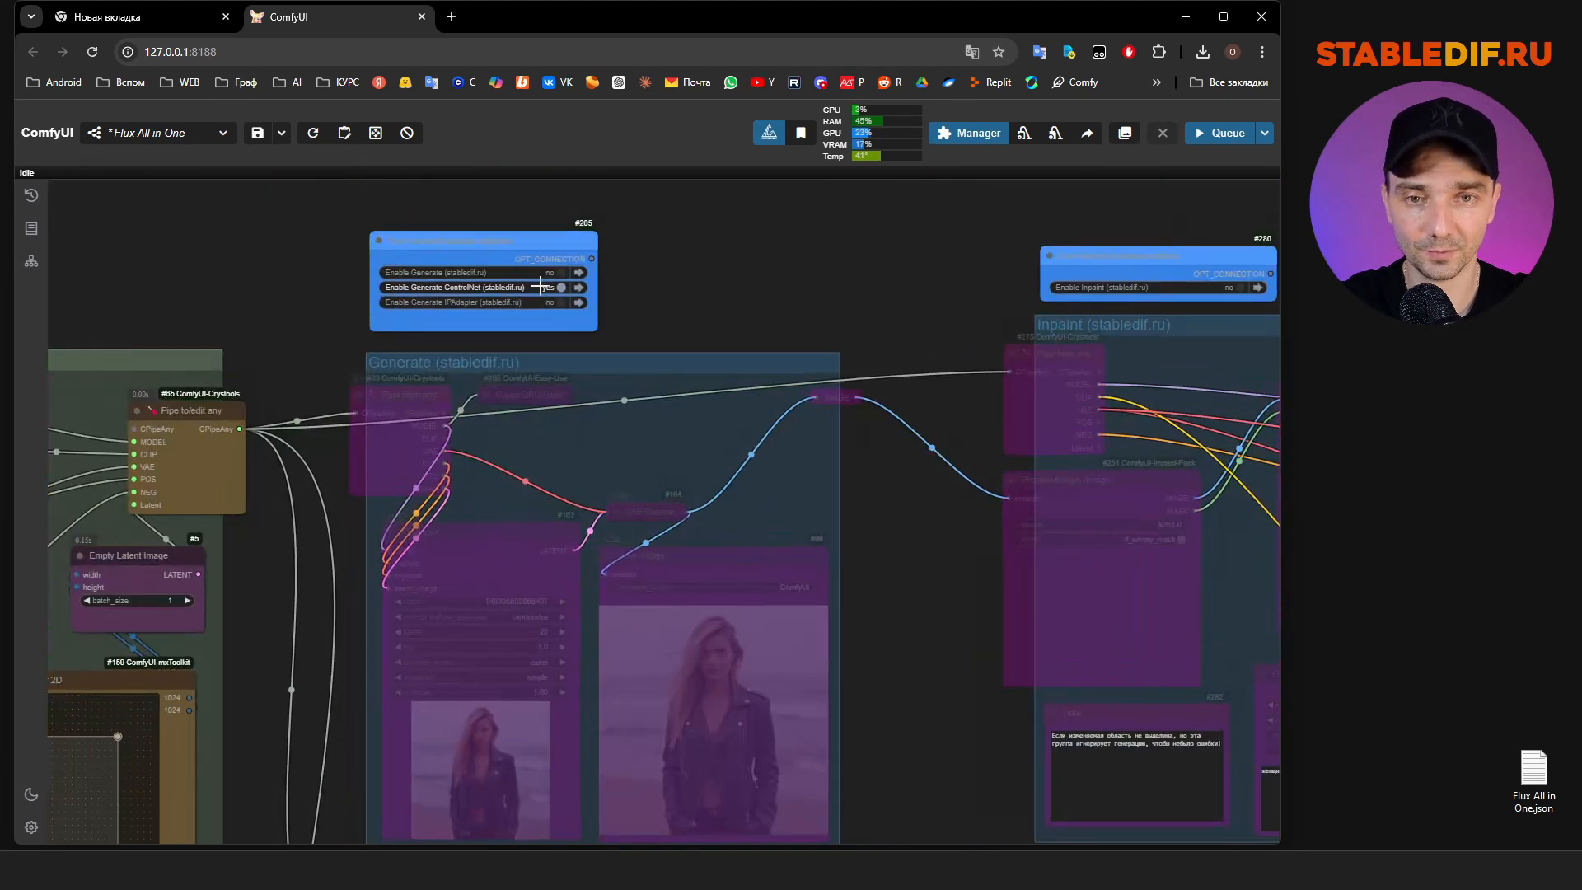
left_click(470, 265)
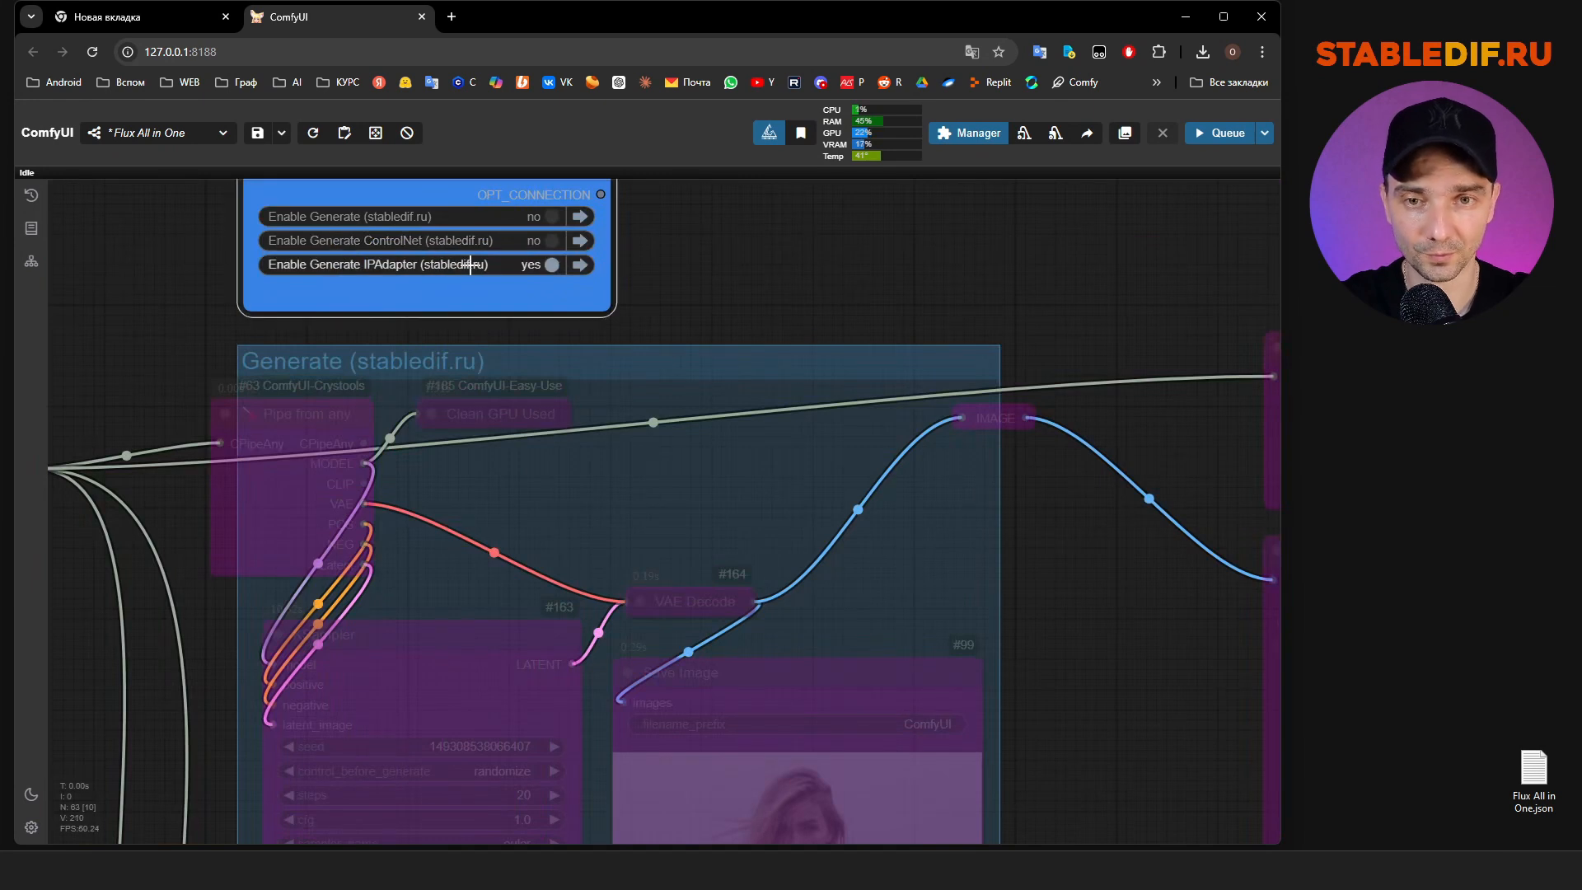
Examine the nodes of the Generate IPAdapter group, including its model loader, reference image and sampler settings
scroll(651, 244, "down", 10)
scroll(614, 379, "down", 2)
left_click_drag(615, 379, 677, 189)
scroll(724, 530, "up", 11)
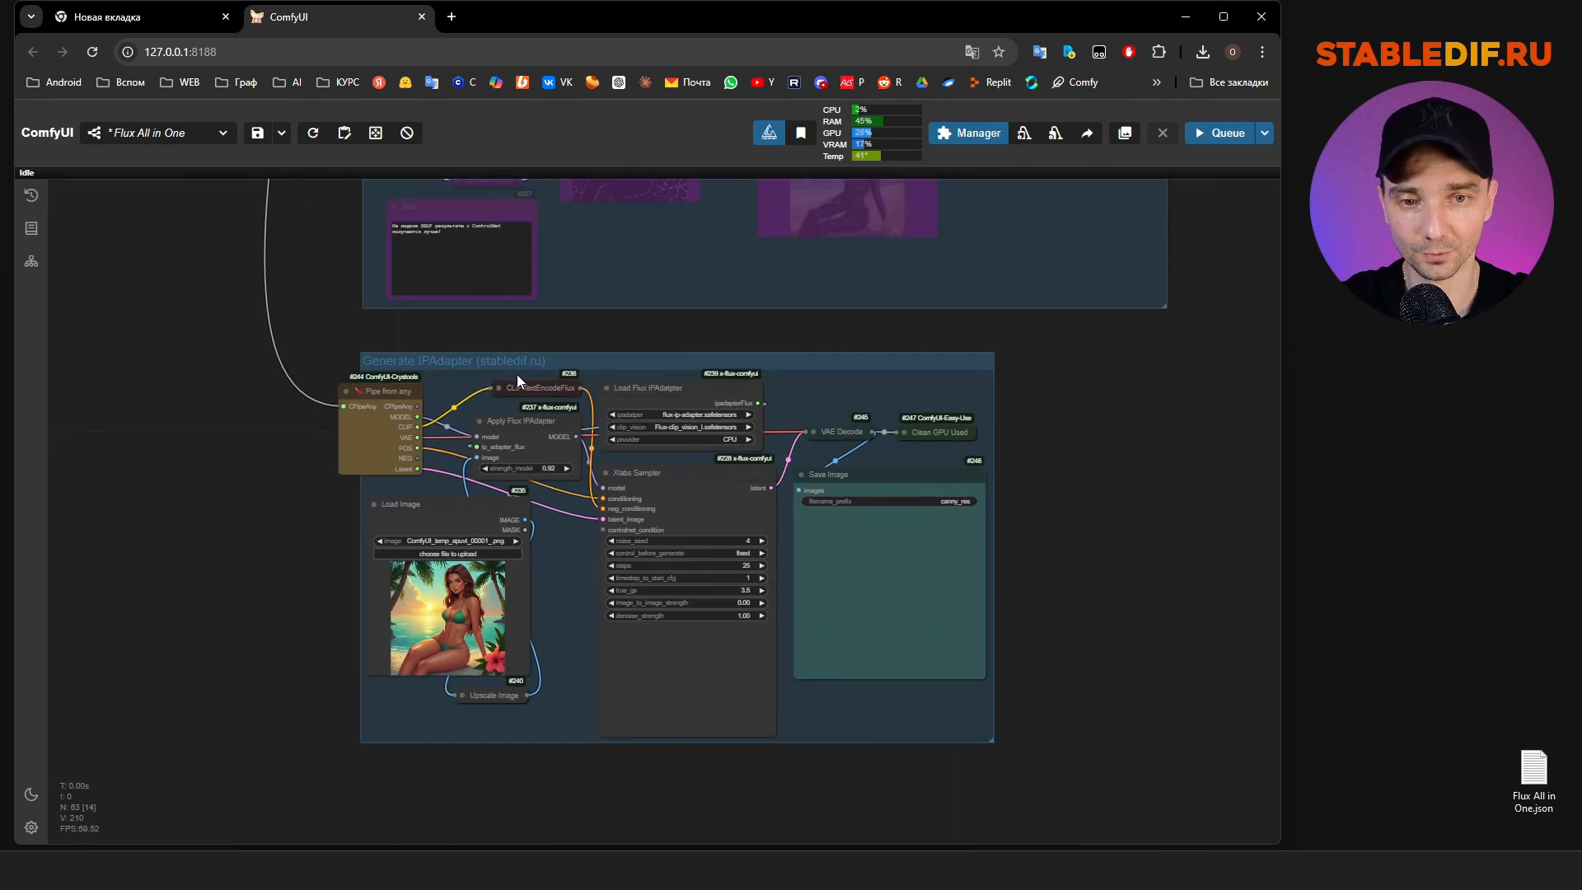
scroll(653, 443, "up", 2)
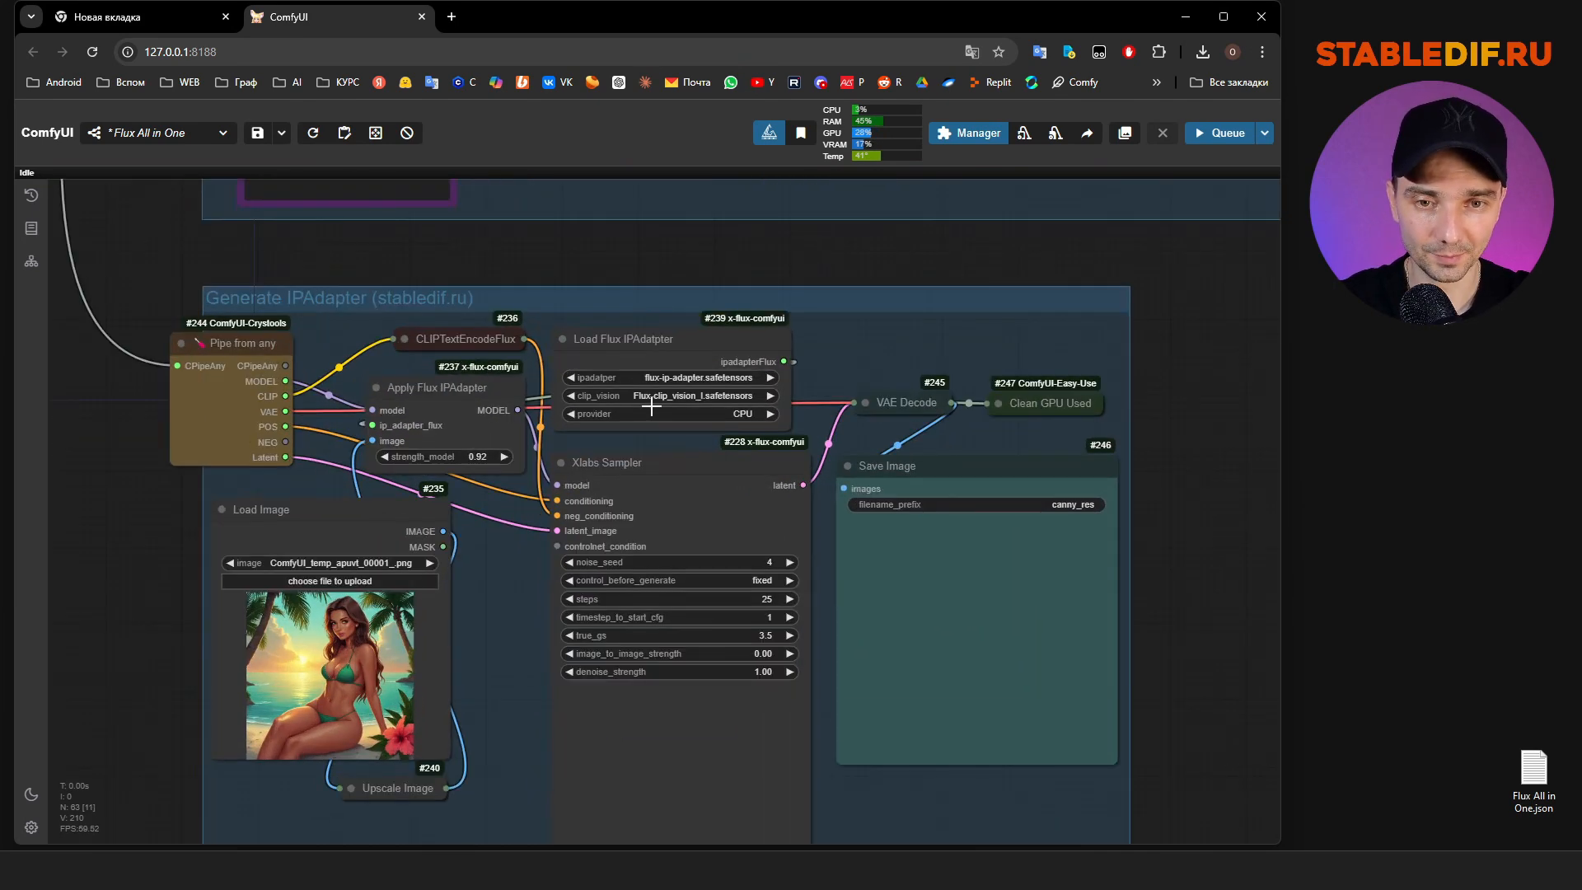
scroll(627, 462, "up", 2)
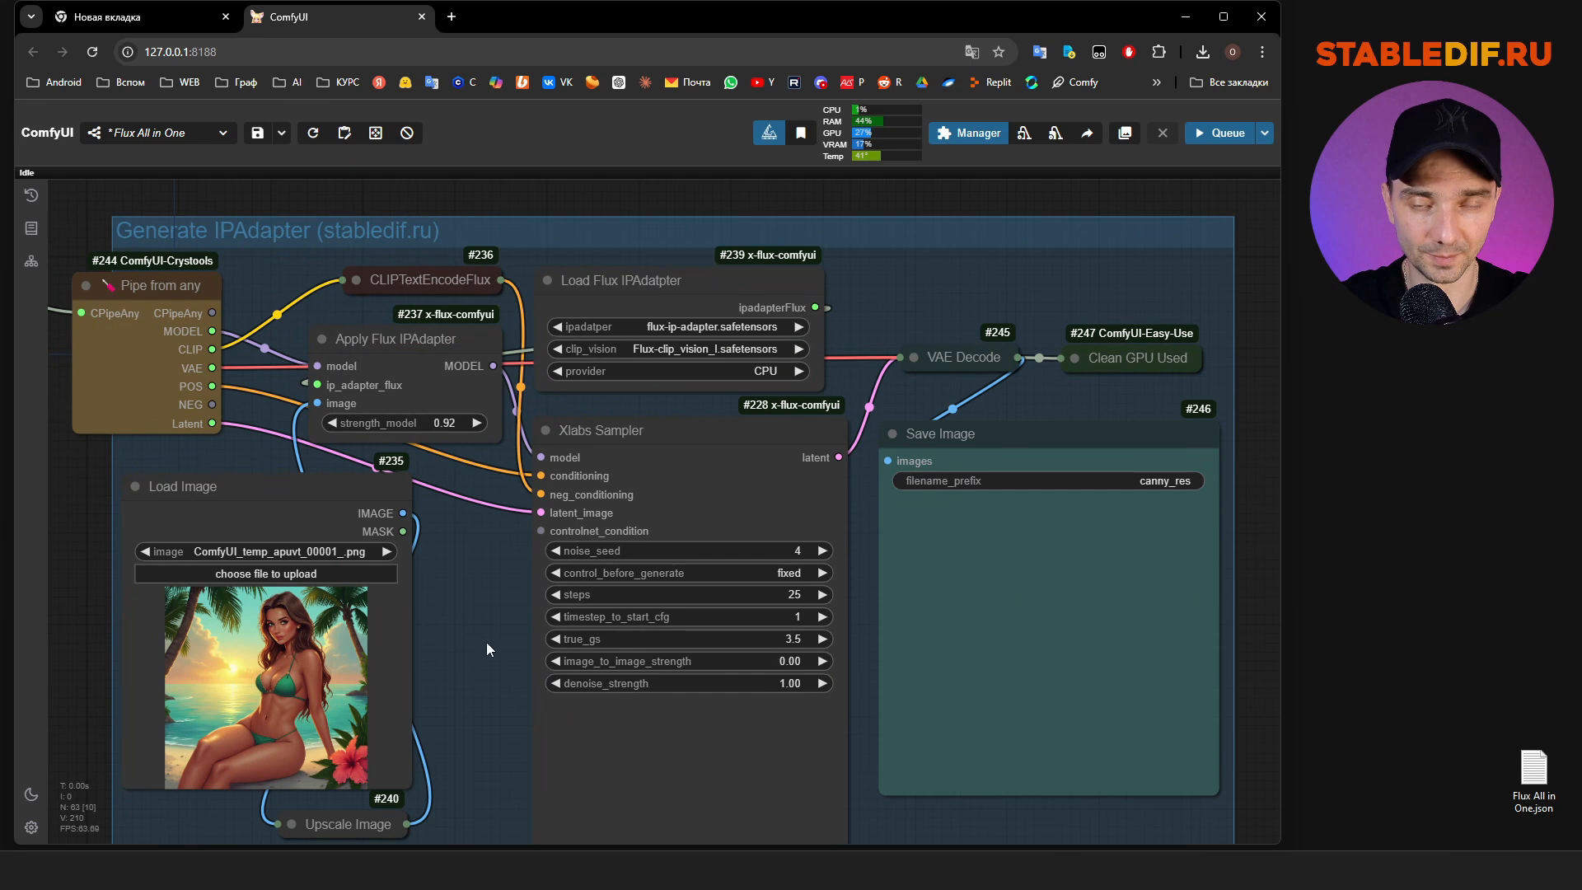
scroll(487, 643, "down", 11)
left_click_drag(486, 642, 489, 759)
scroll(651, 461, "up", 14)
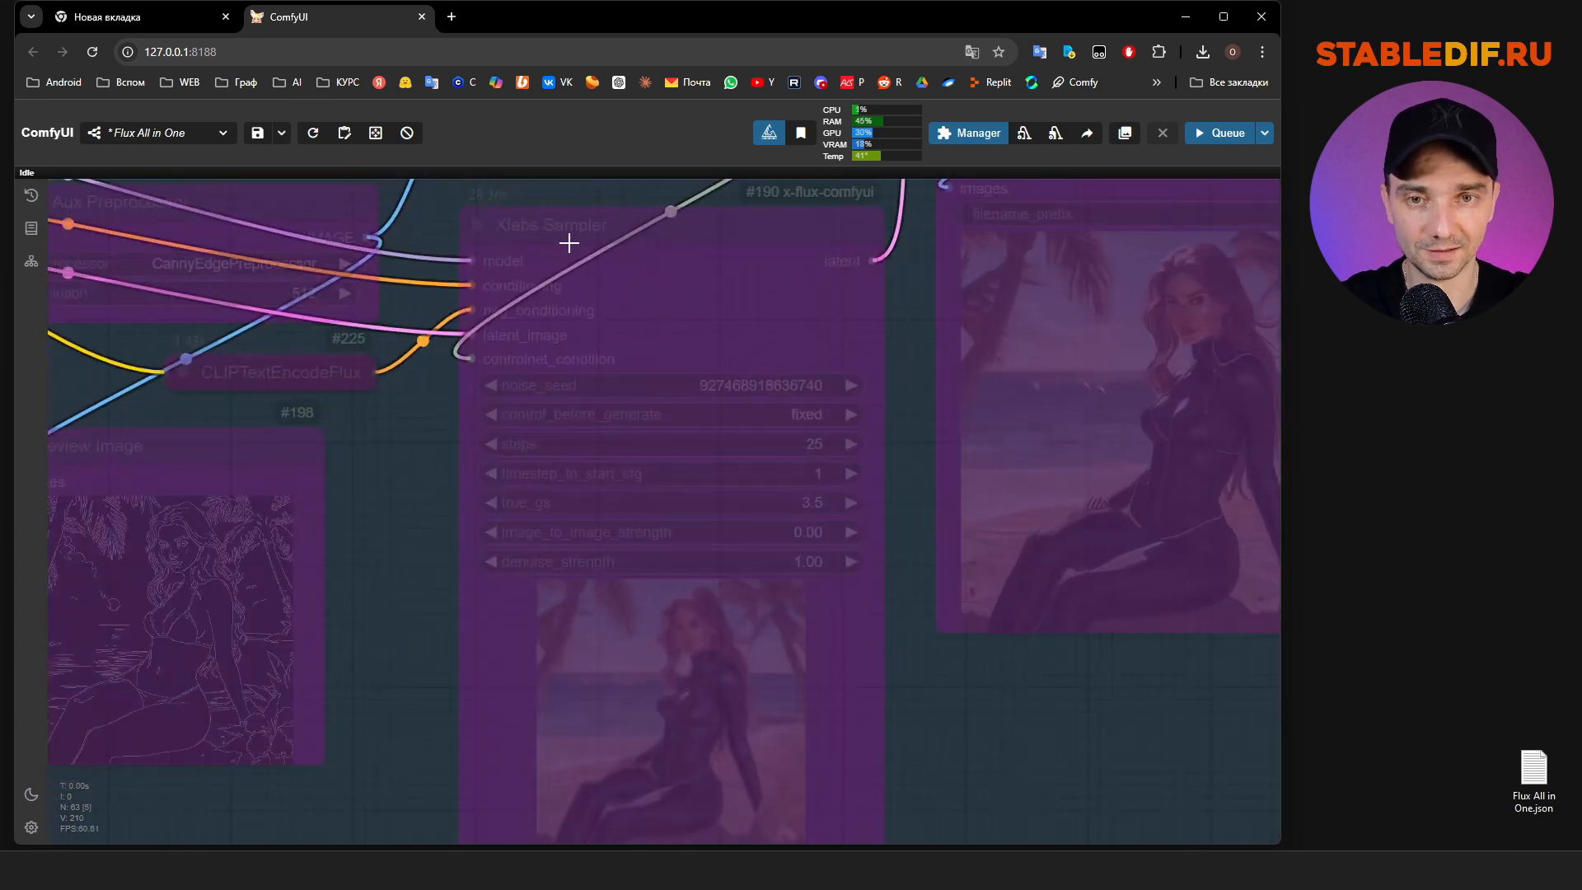
scroll(548, 268, "down", 7)
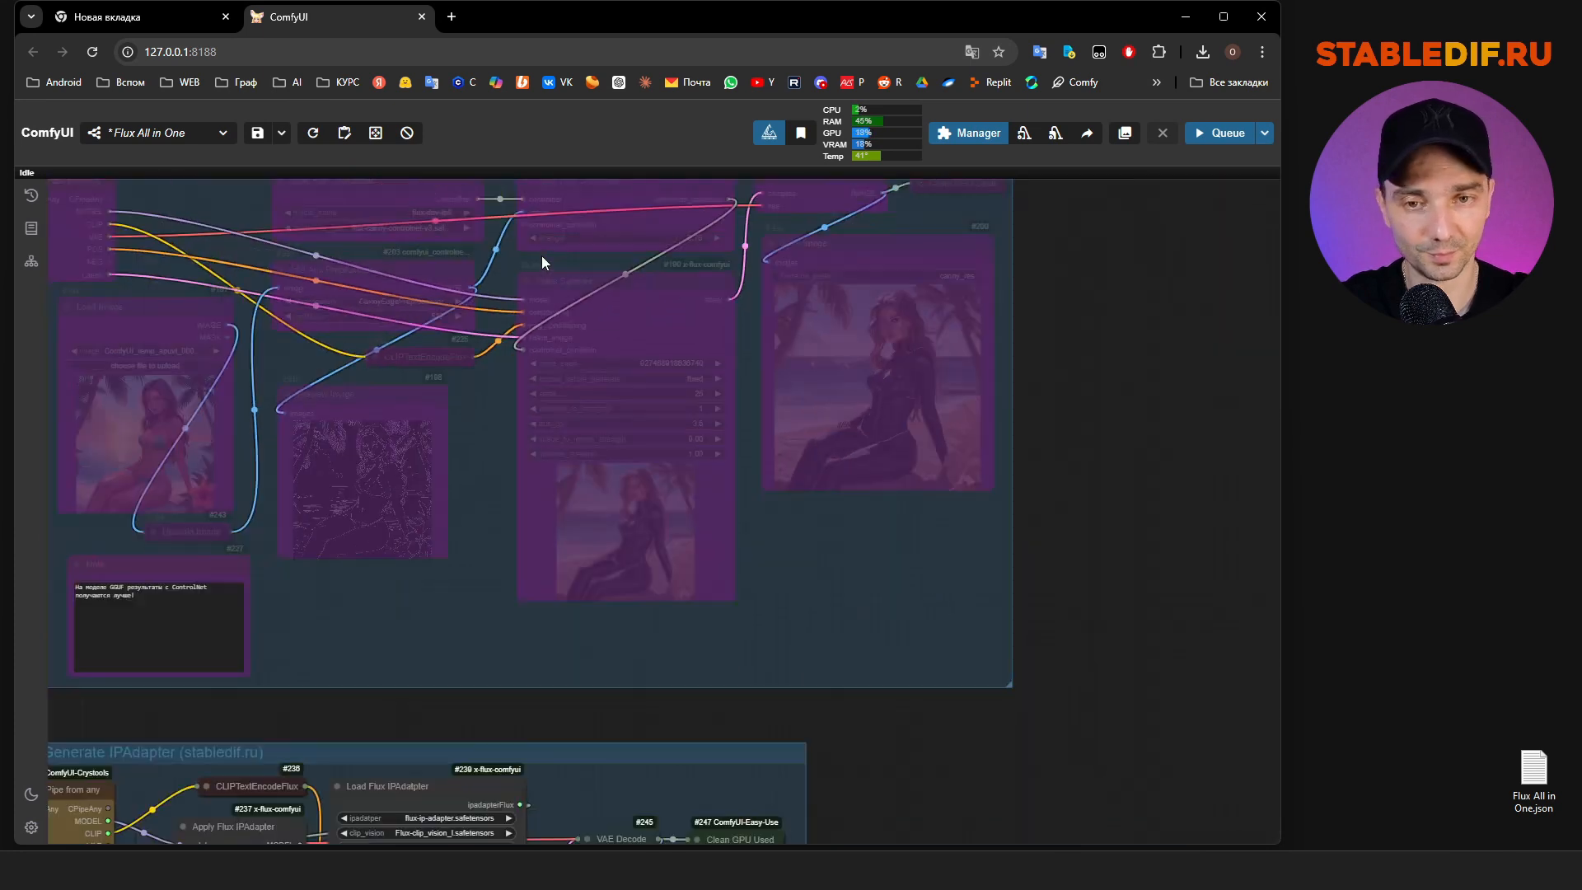
scroll(548, 270, "down", 6)
left_click_drag(469, 680, 487, 481)
scroll(487, 480, "up", 8)
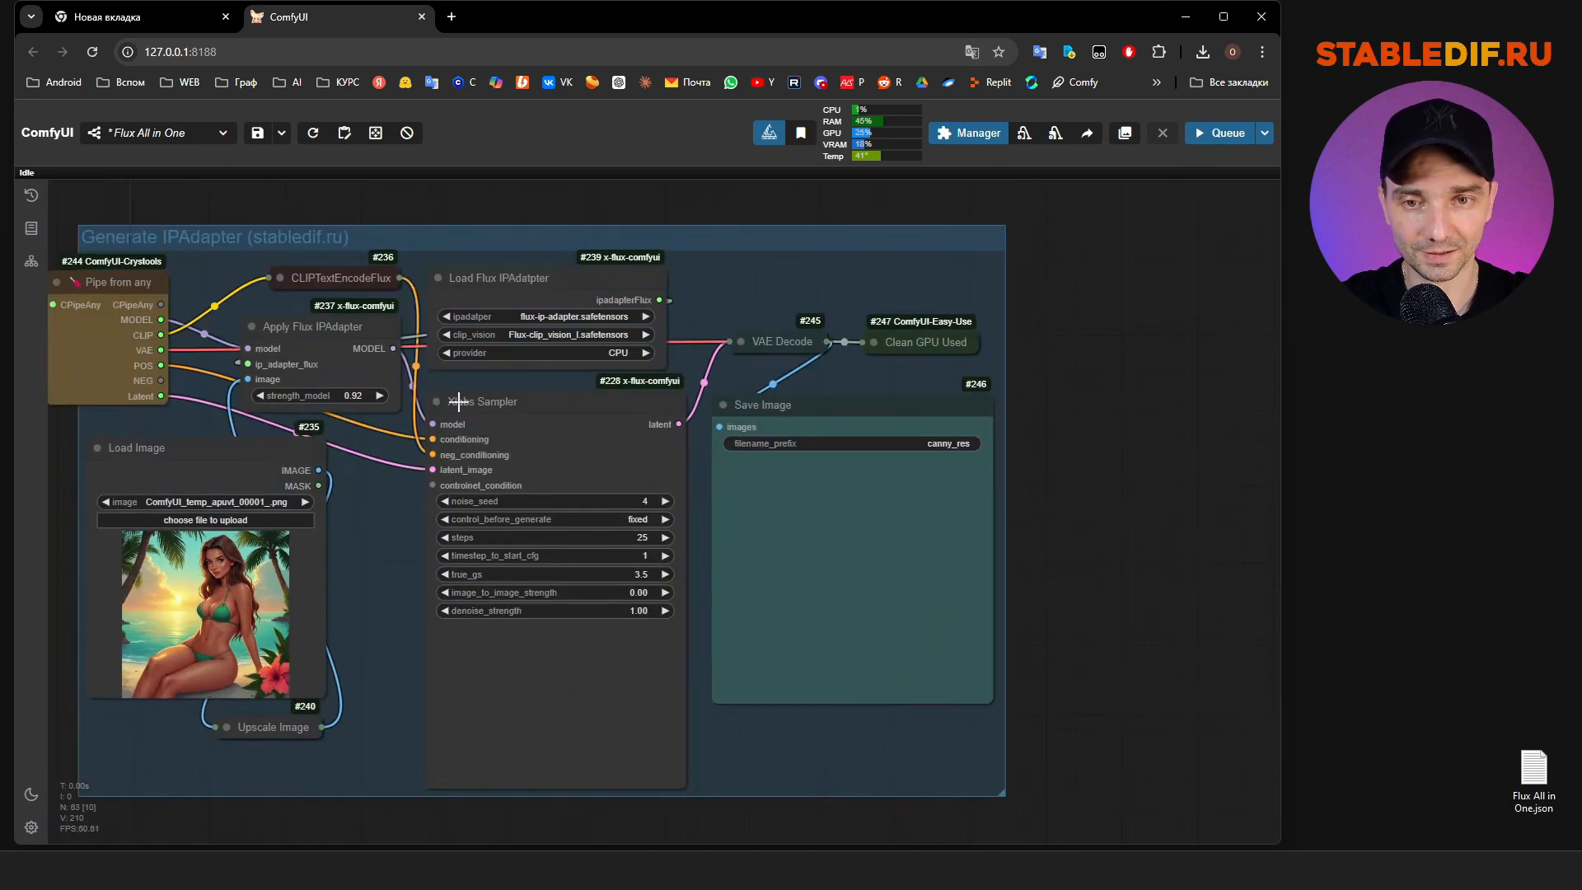
Queue the workflow to generate an image with the Generate IPAdapter group
scroll(504, 404, "down", 4)
left_click_drag(373, 485, 462, 496)
scroll(462, 494, "up", 4)
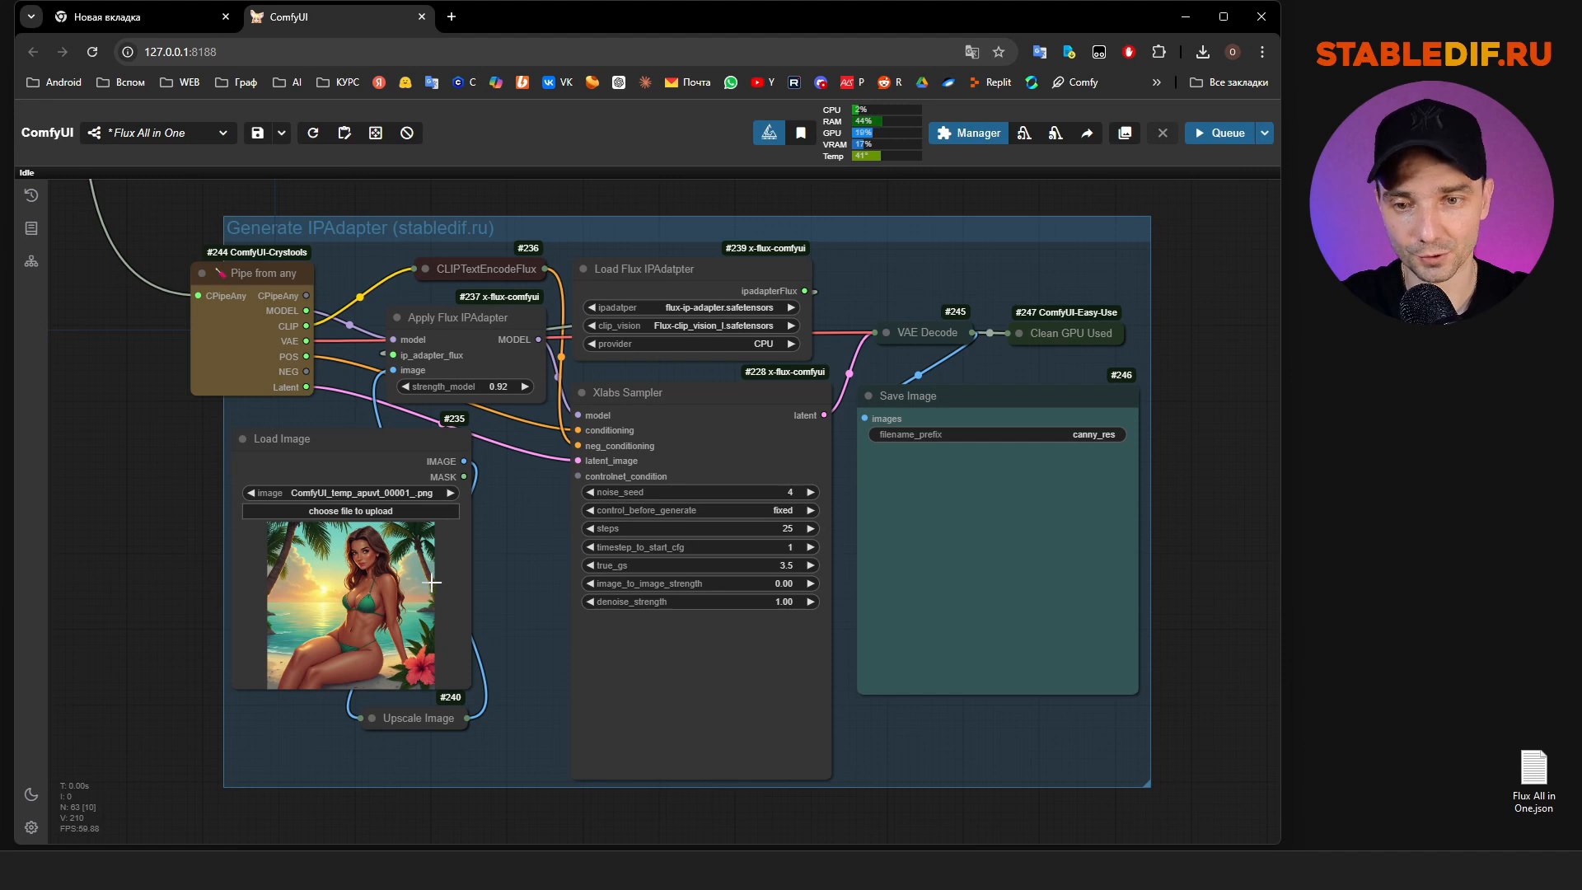
left_click(1227, 133)
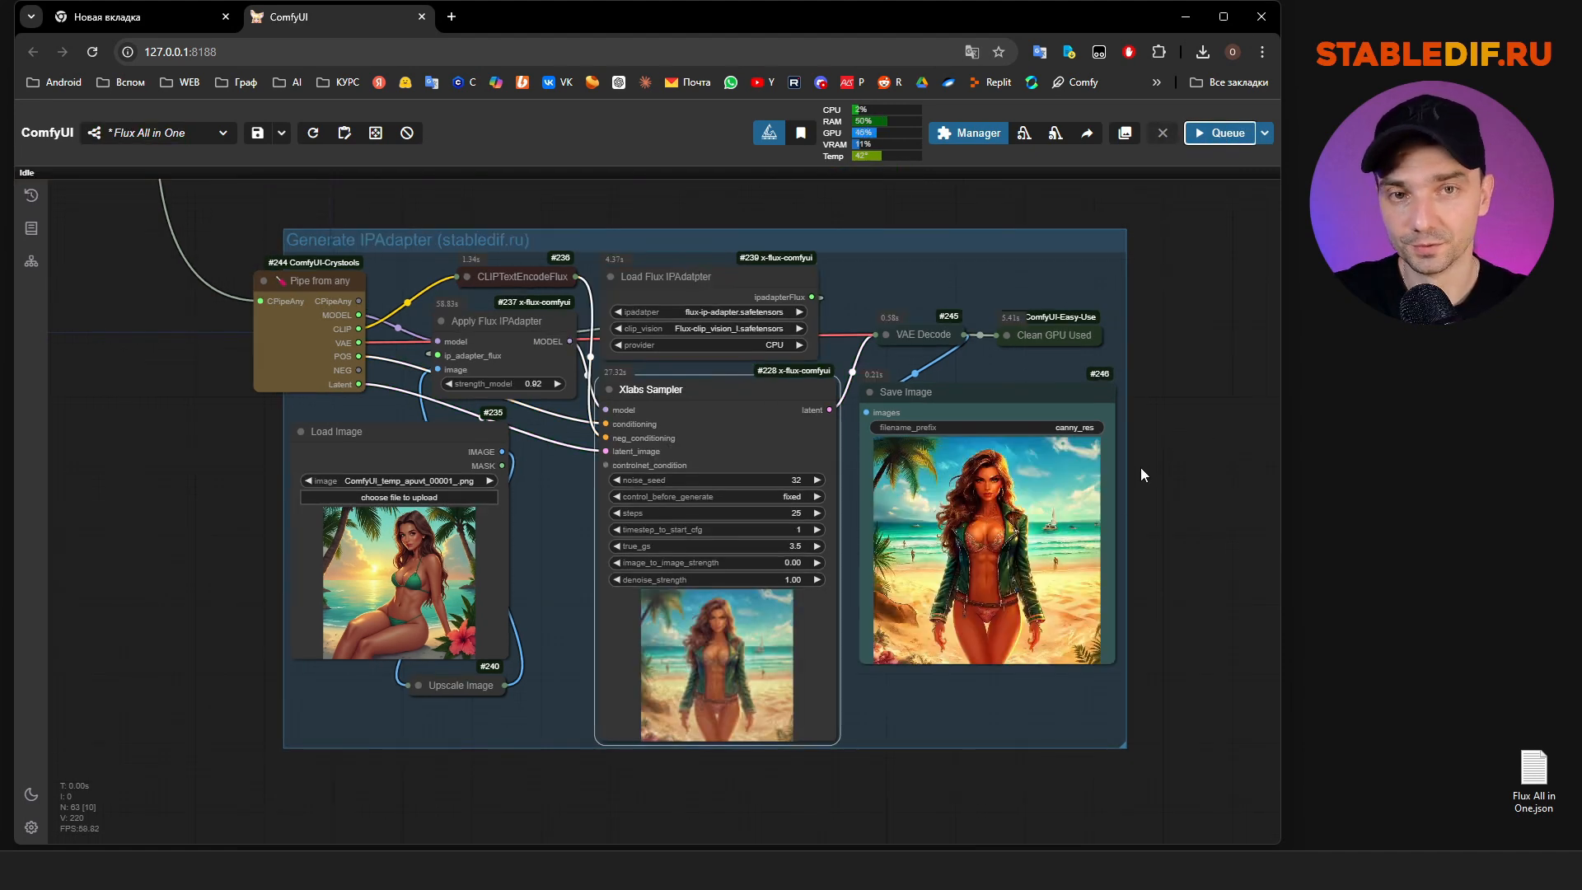
Examine the IPAdapter result in the Save Image node up close and compare it with the reference image in Load Image
scroll(1104, 510, "up", 6)
scroll(1095, 511, "up", 2)
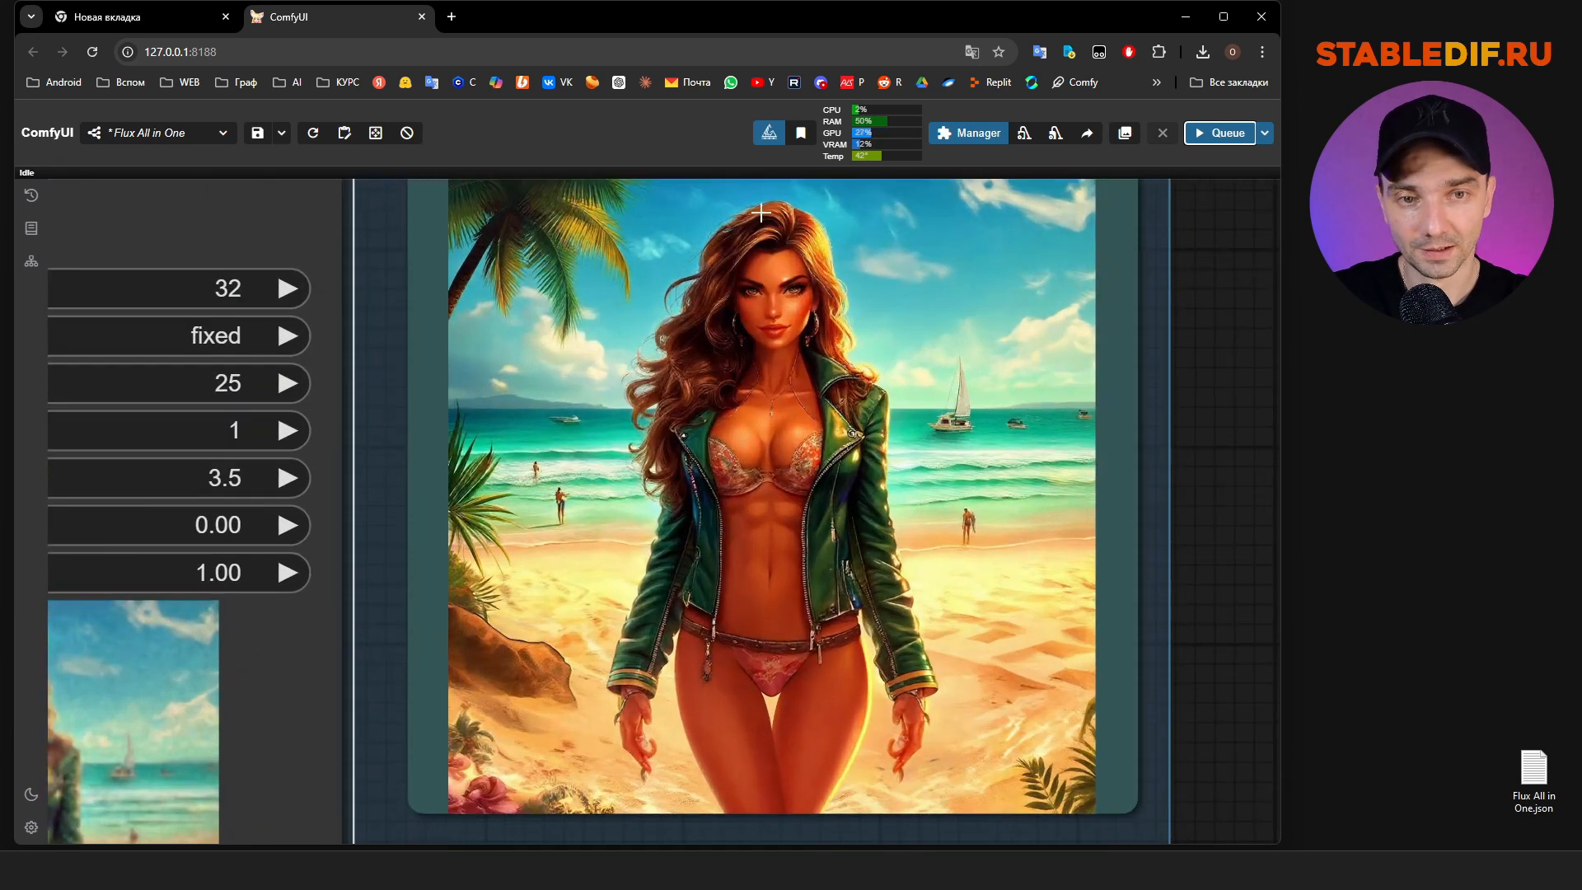
scroll(963, 471, "down", 2)
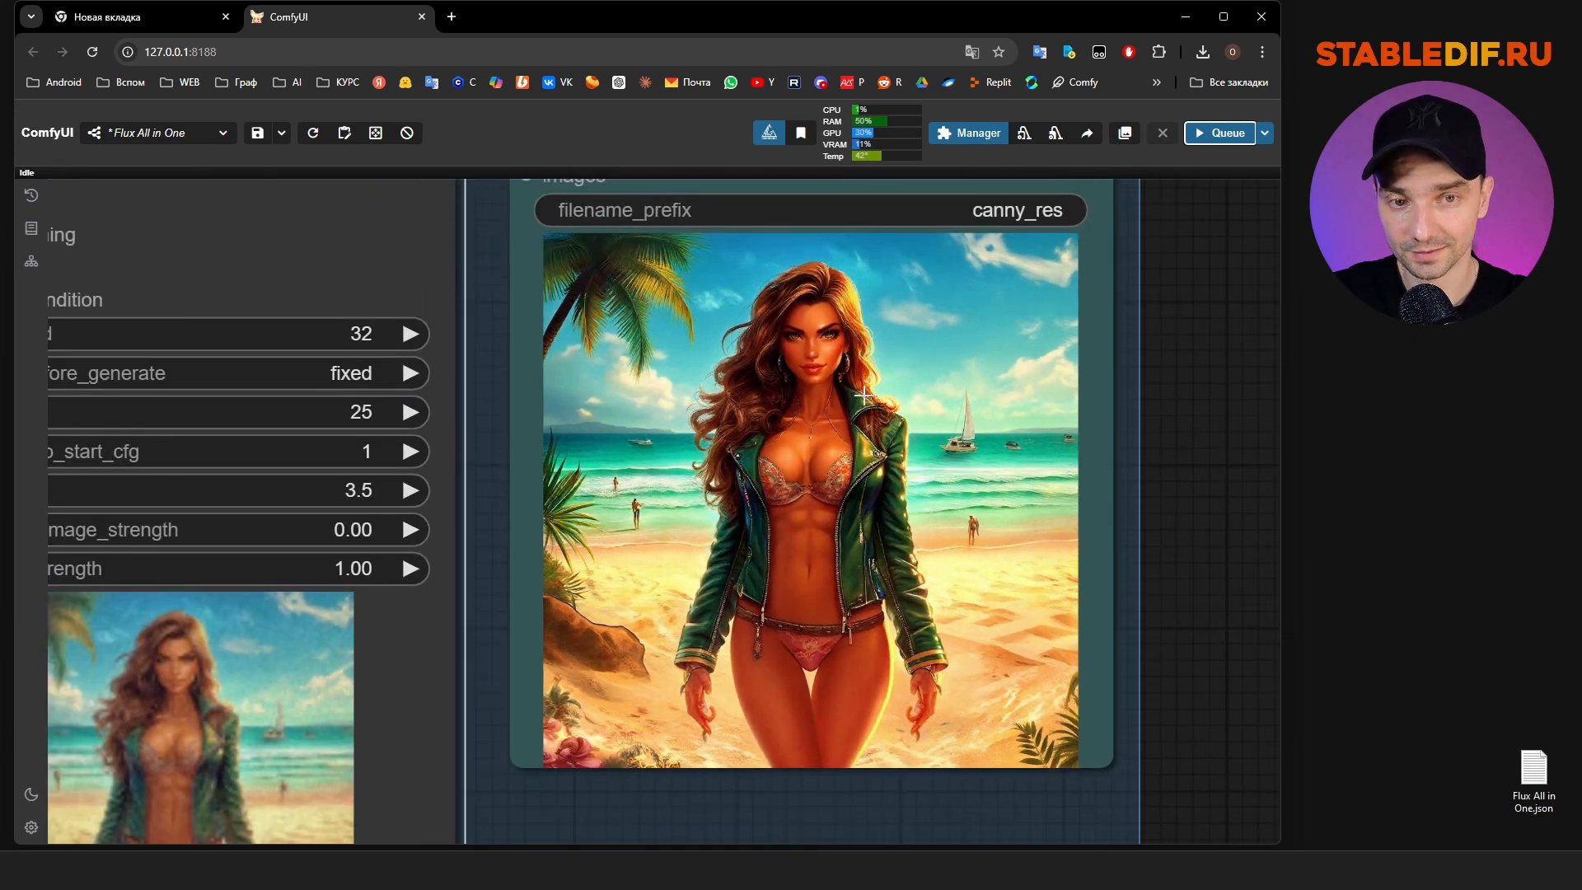
scroll(898, 320, "up", 1)
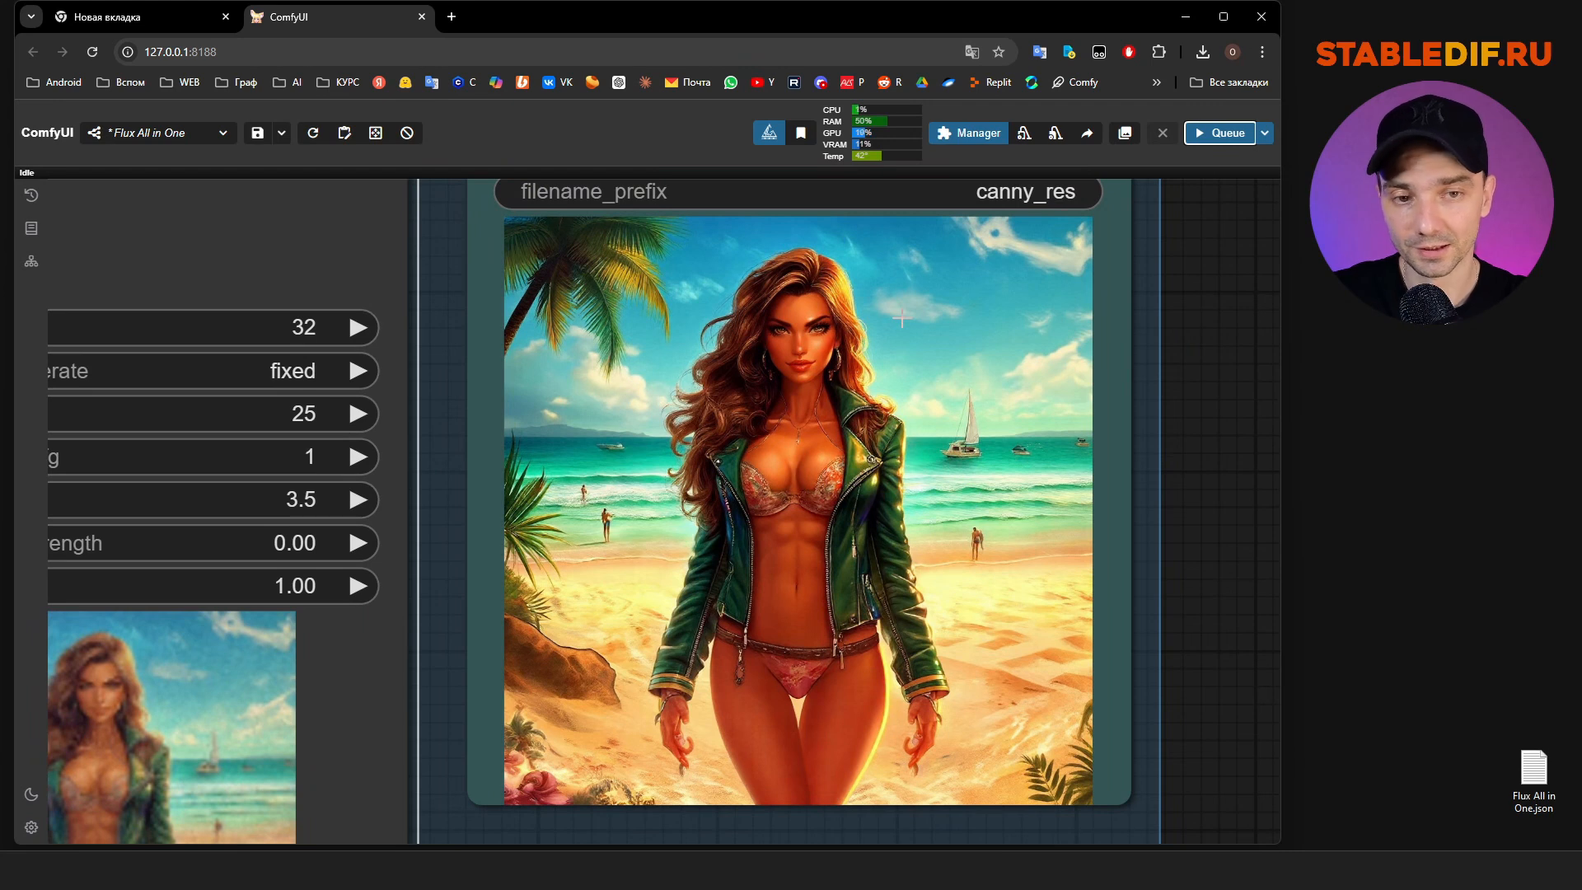
scroll(898, 319, "down", 1)
scroll(869, 366, "down", 1)
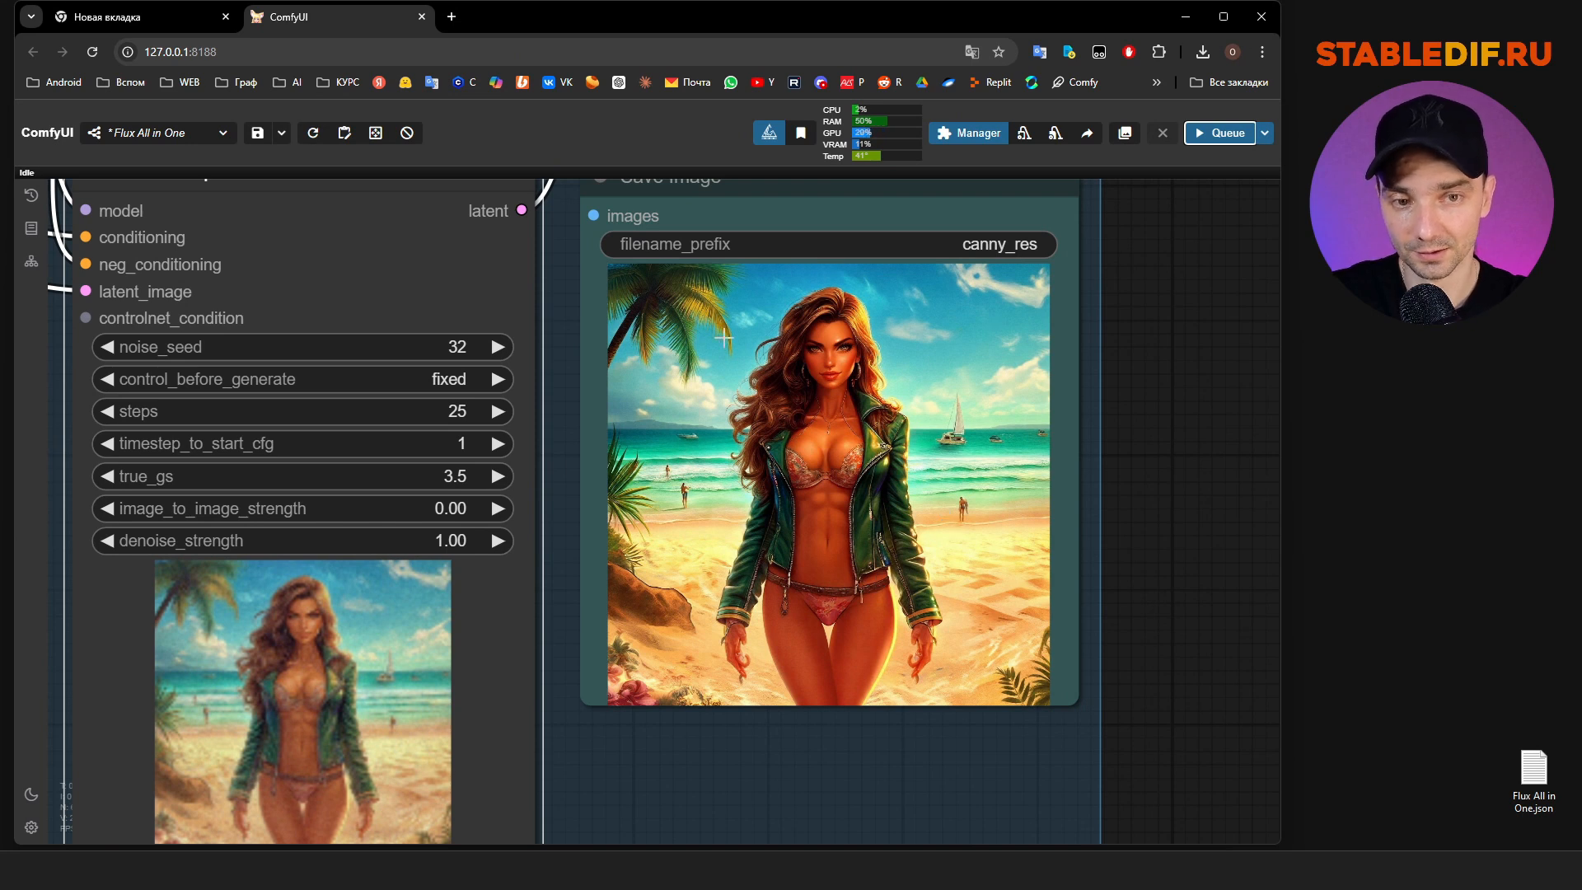
scroll(959, 609, "down", 3)
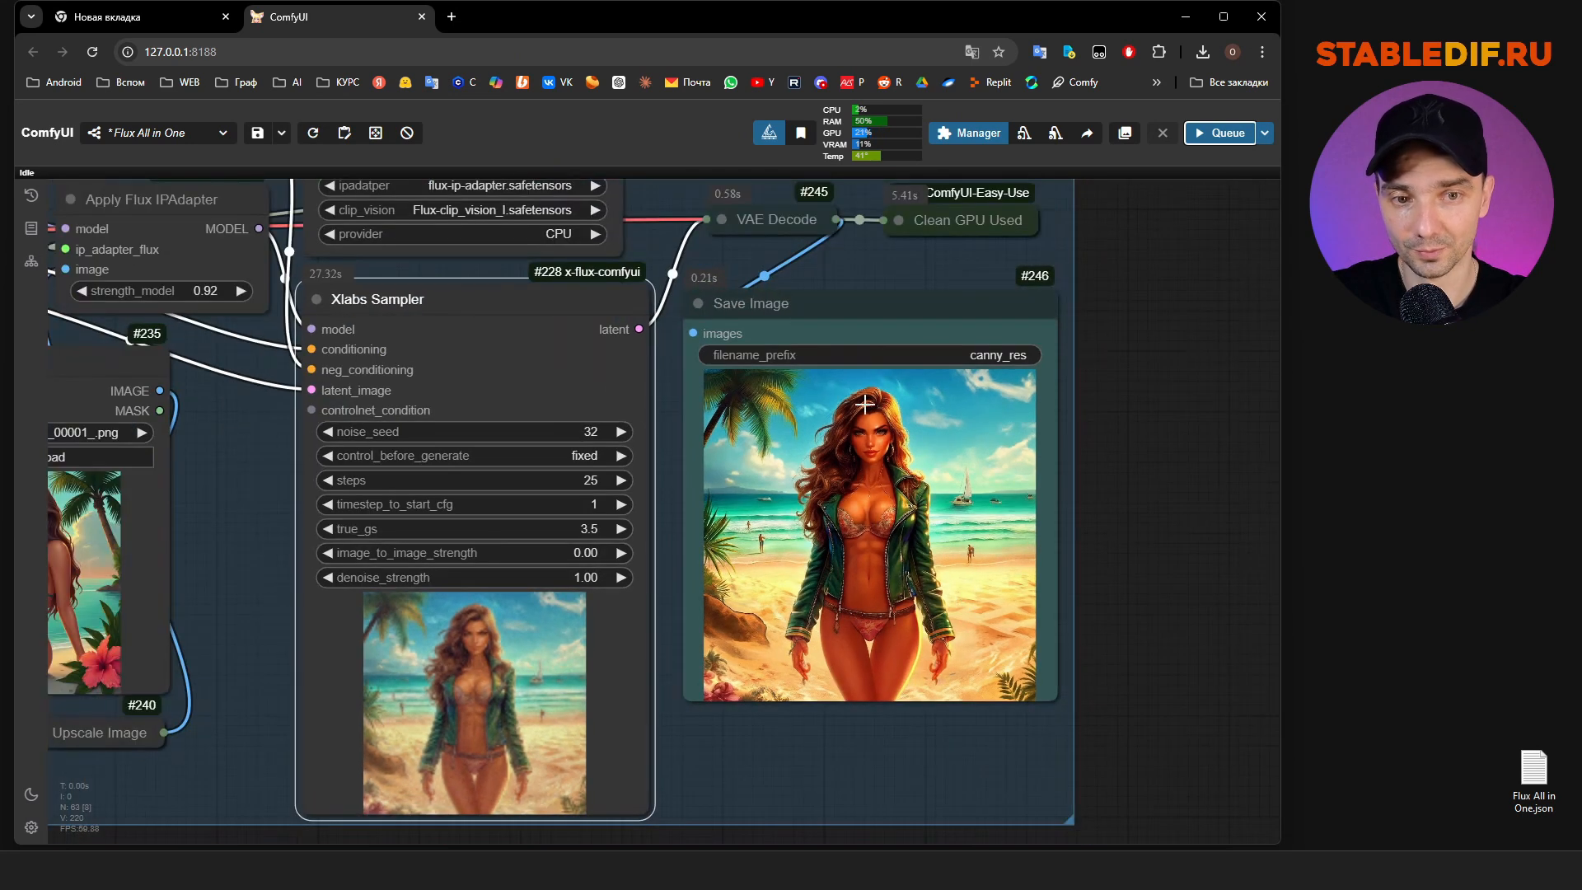
scroll(889, 565, "down", 5)
scroll(338, 552, "up", 5)
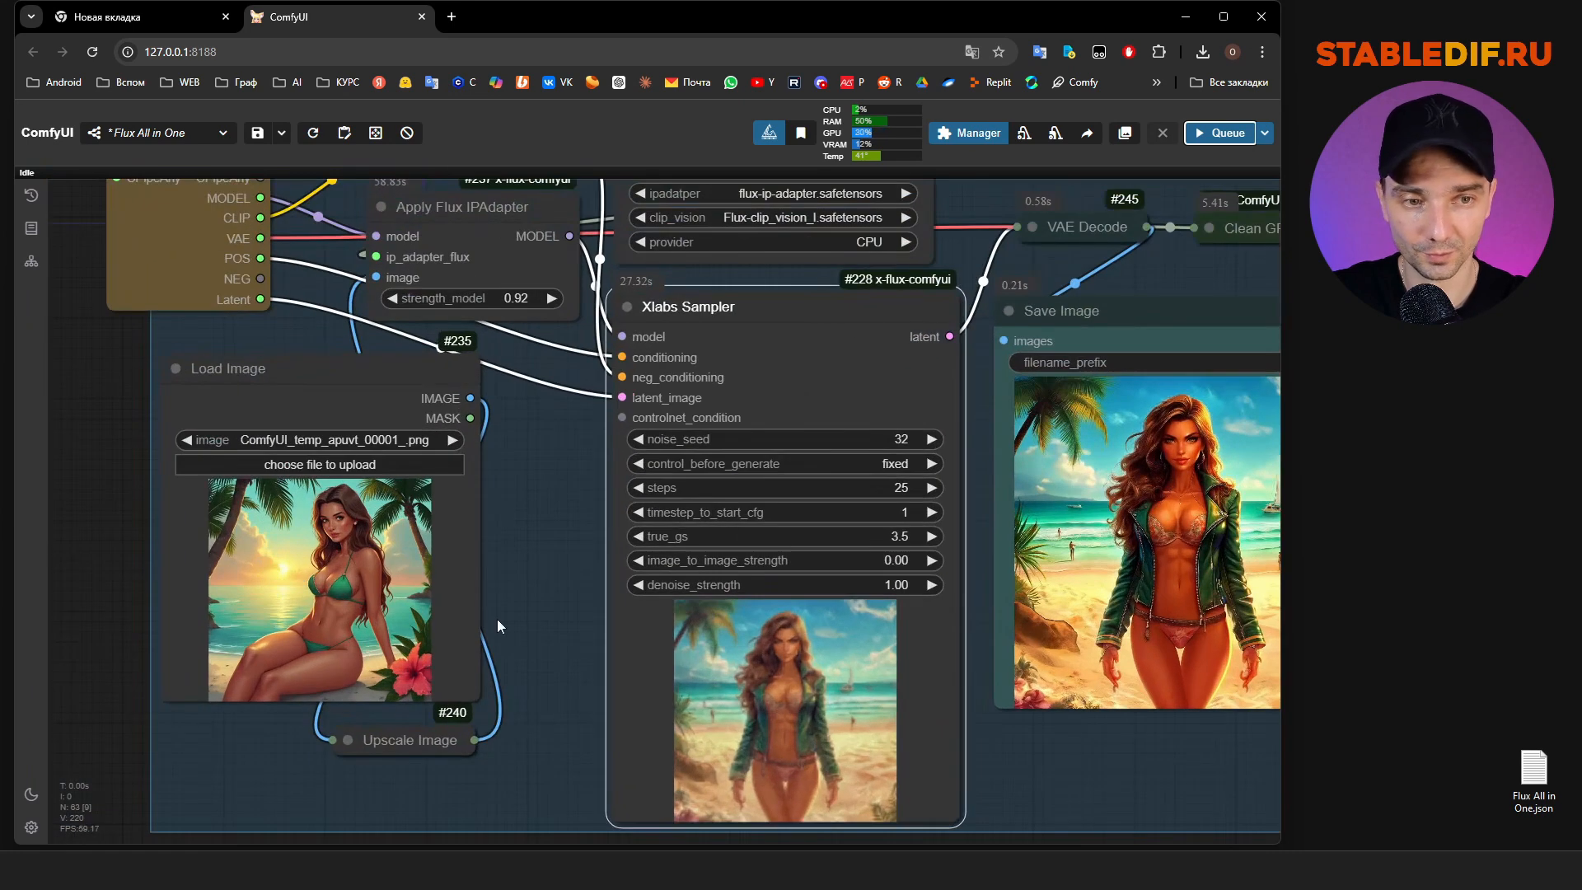
Check the ipadapter and clip_vision model choices in the Load Flux IPAdatpter node, keeping flux-ip-adapter.safetensors and Flux-clip_vision_l.safetensors
scroll(197, 492, "down", 2)
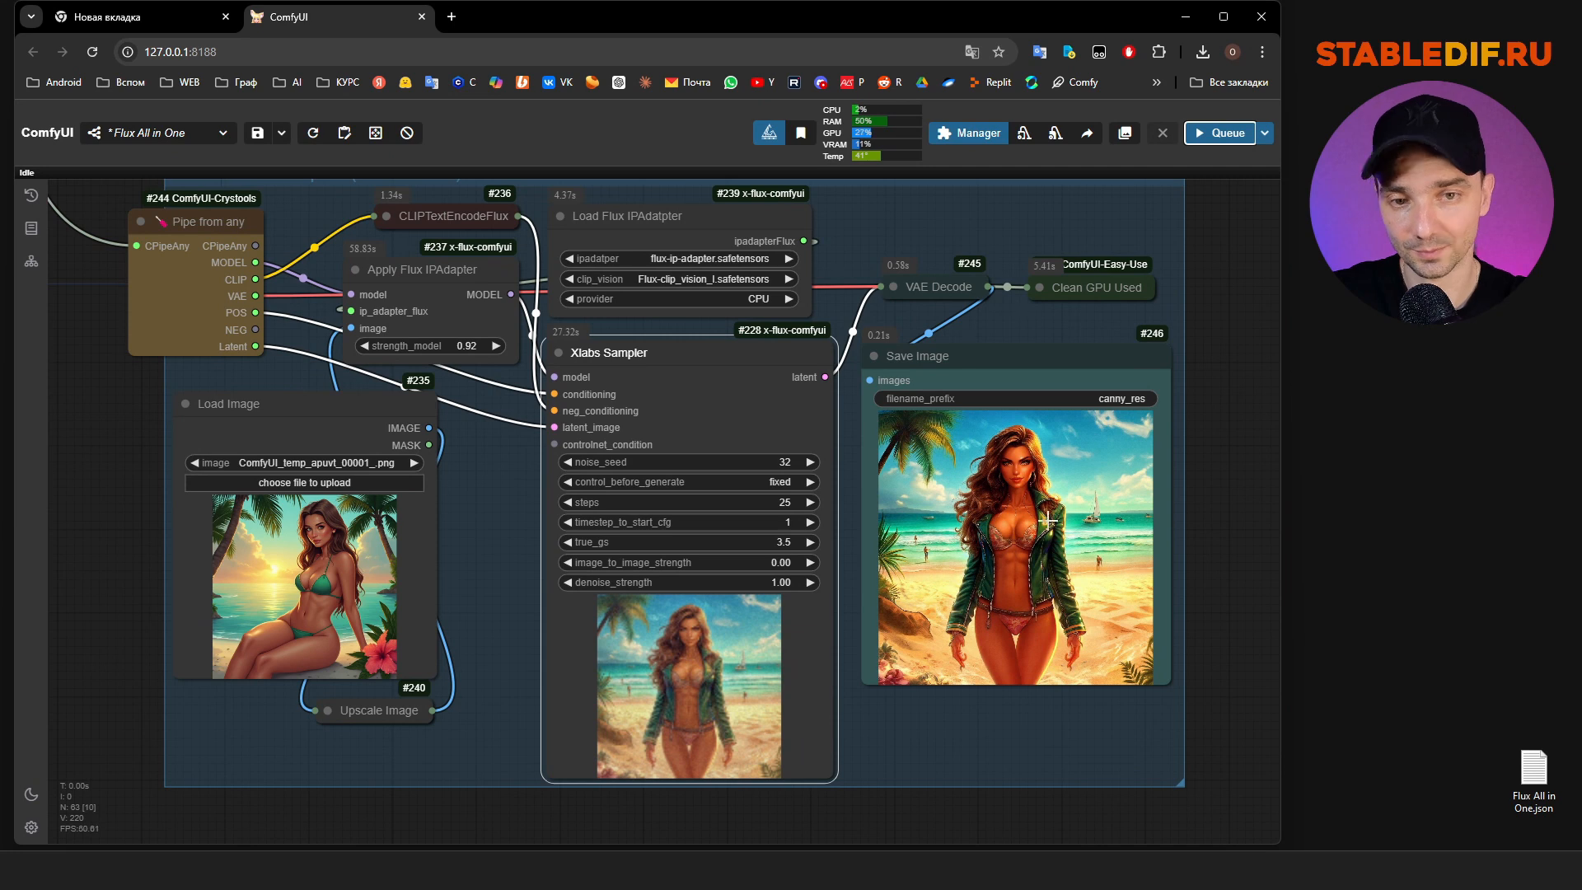
scroll(466, 737, "down", 1)
left_click_drag(455, 734, 394, 759)
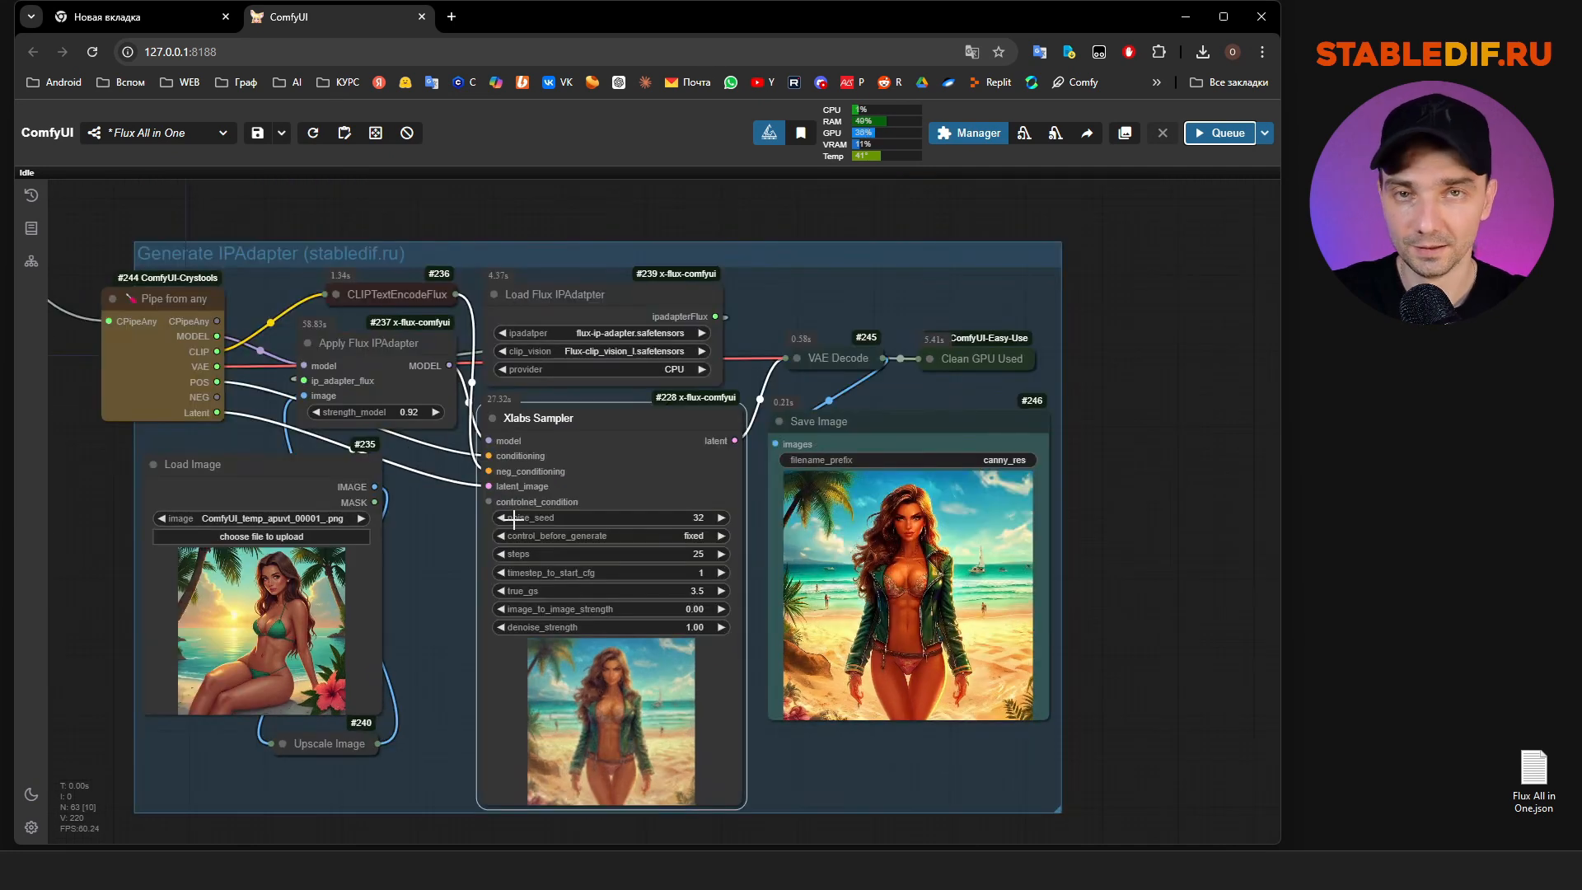
left_click(628, 333)
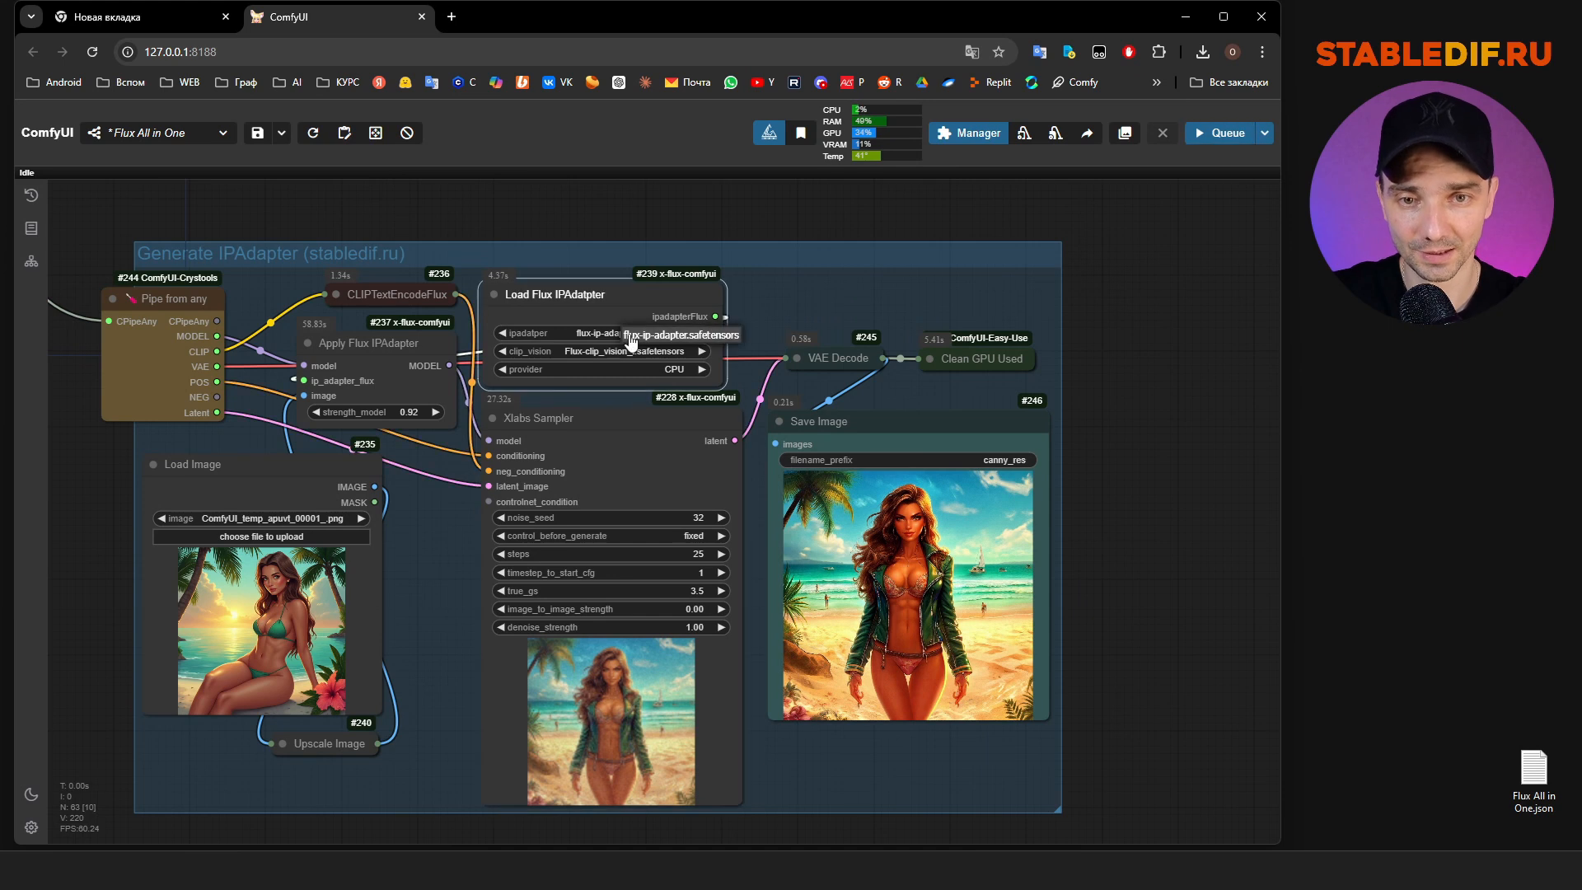
left_click(626, 353)
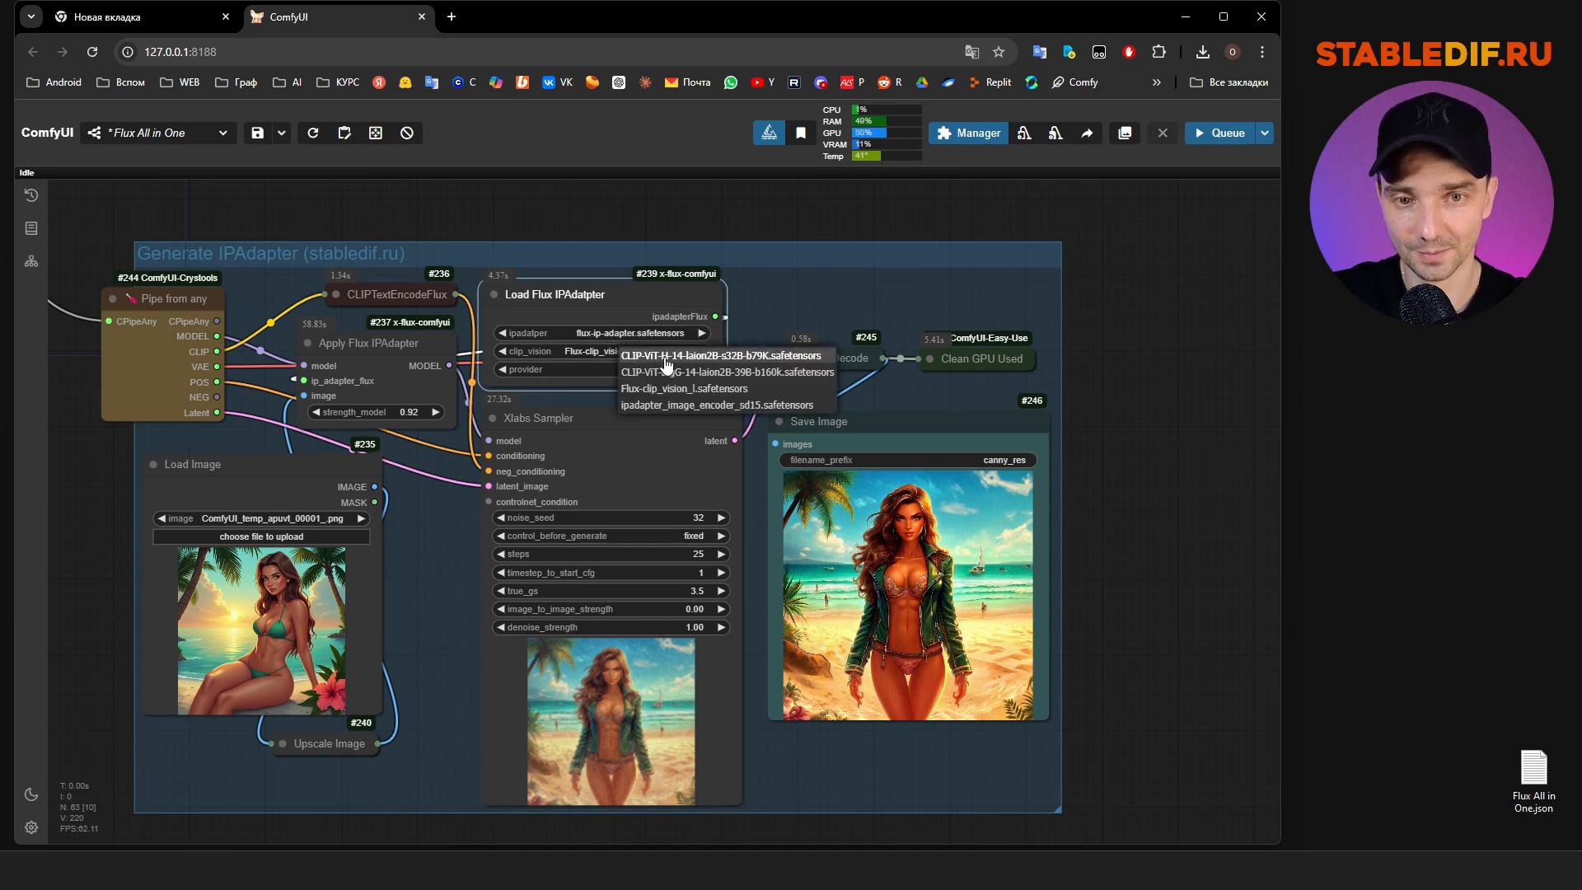
left_click(669, 397)
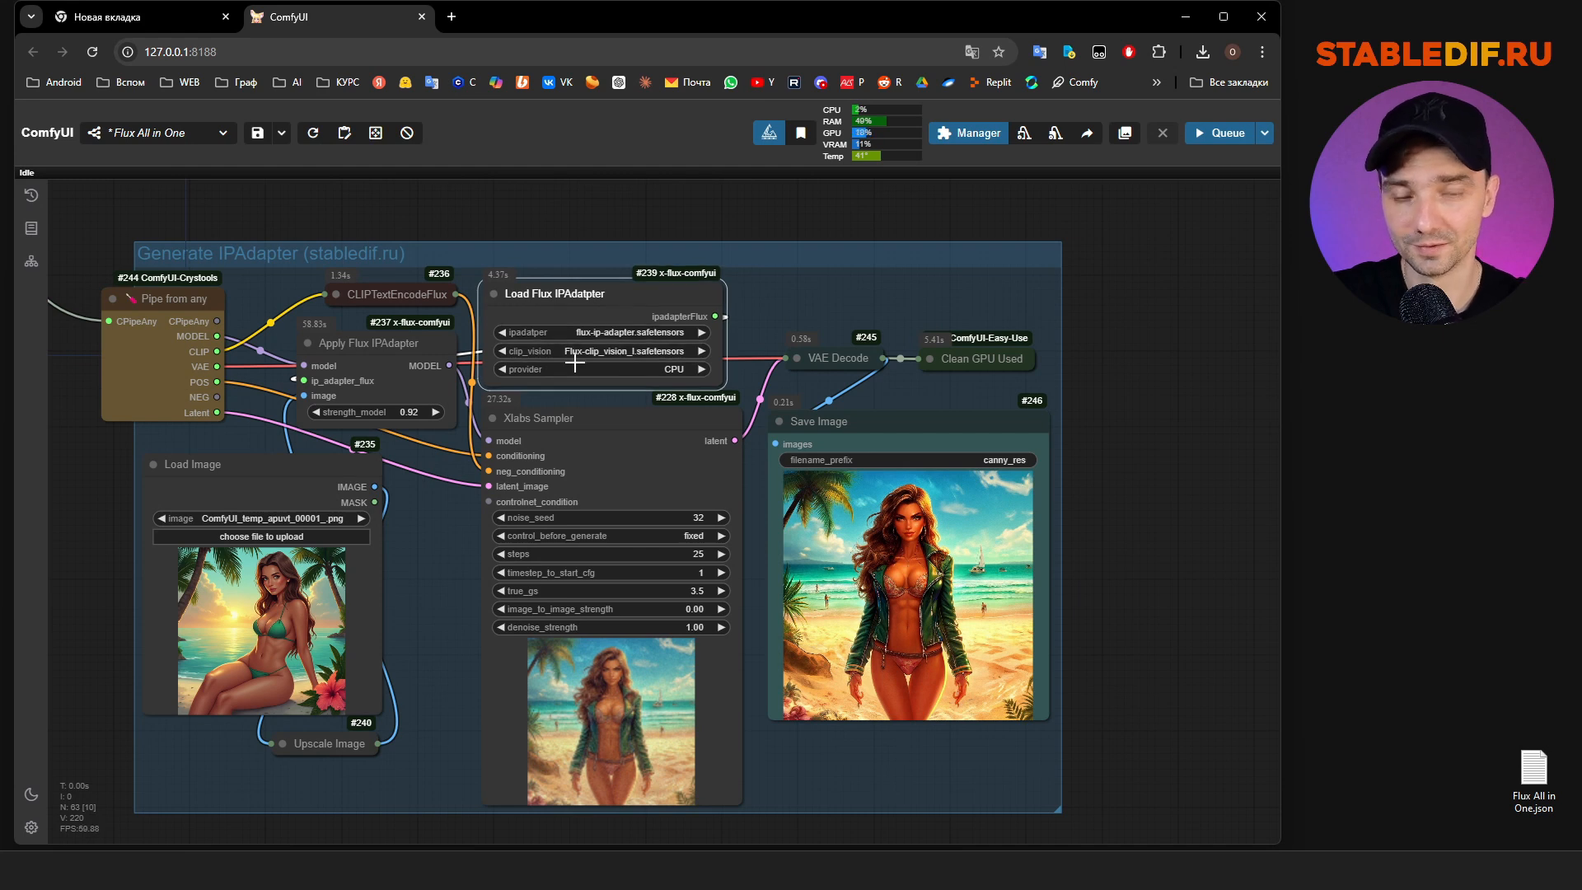
Check the unet_name and weight_dtype choices in the FP8 group's Load Diffusion Model node, keeping flux1-dev-fp8.safetensors and fp8_e4m3fn
scroll(669, 434, "down", 2)
scroll(669, 434, "up", 2)
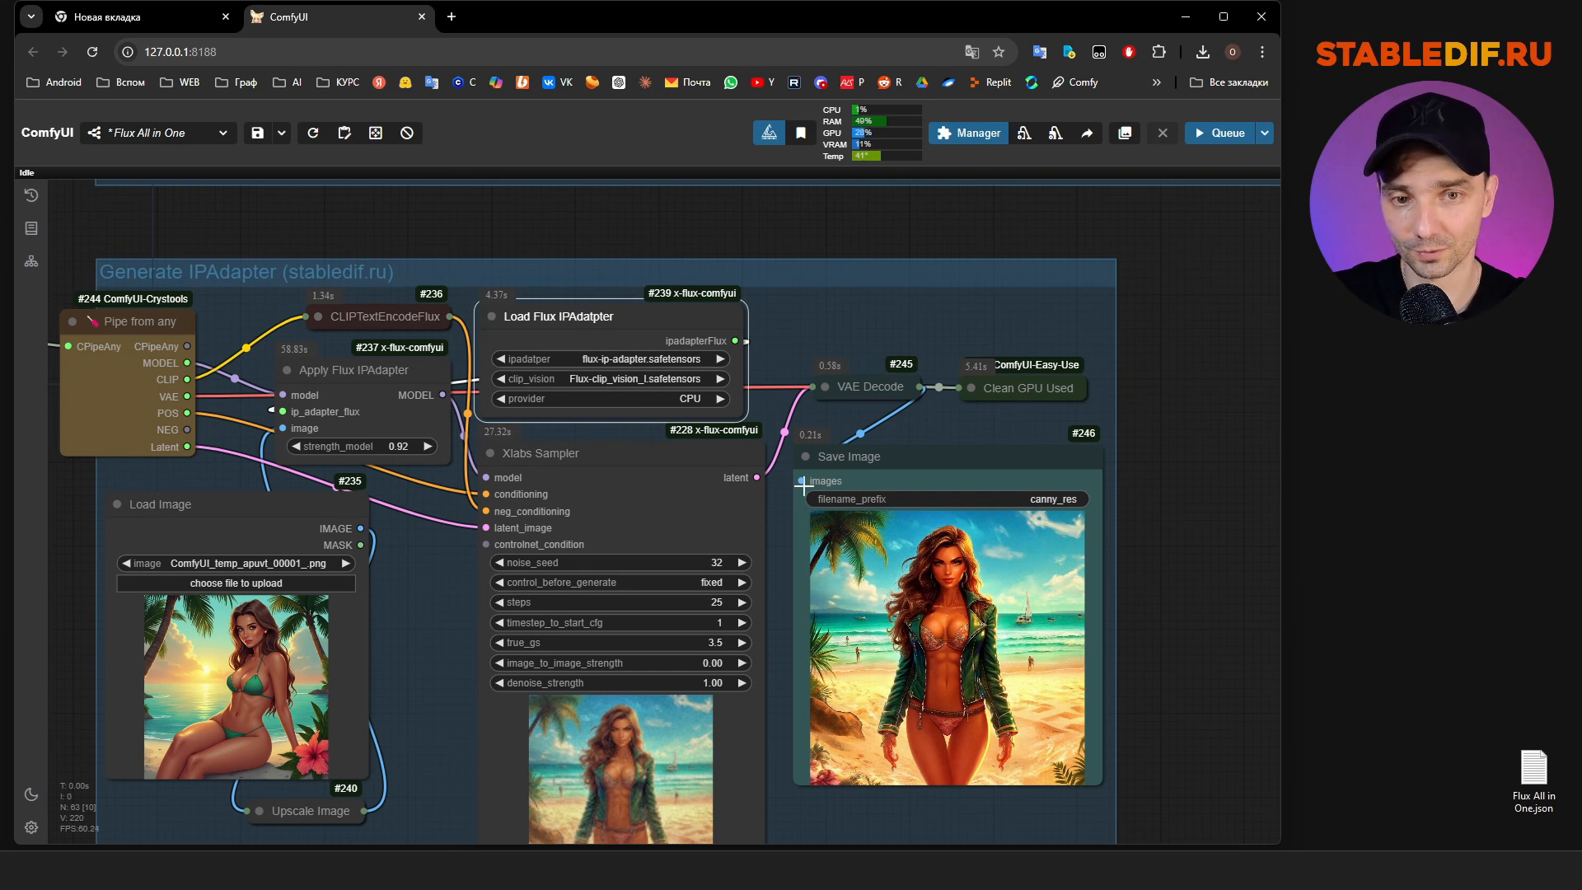
scroll(827, 635, "down", 4)
scroll(668, 423, "down", 6)
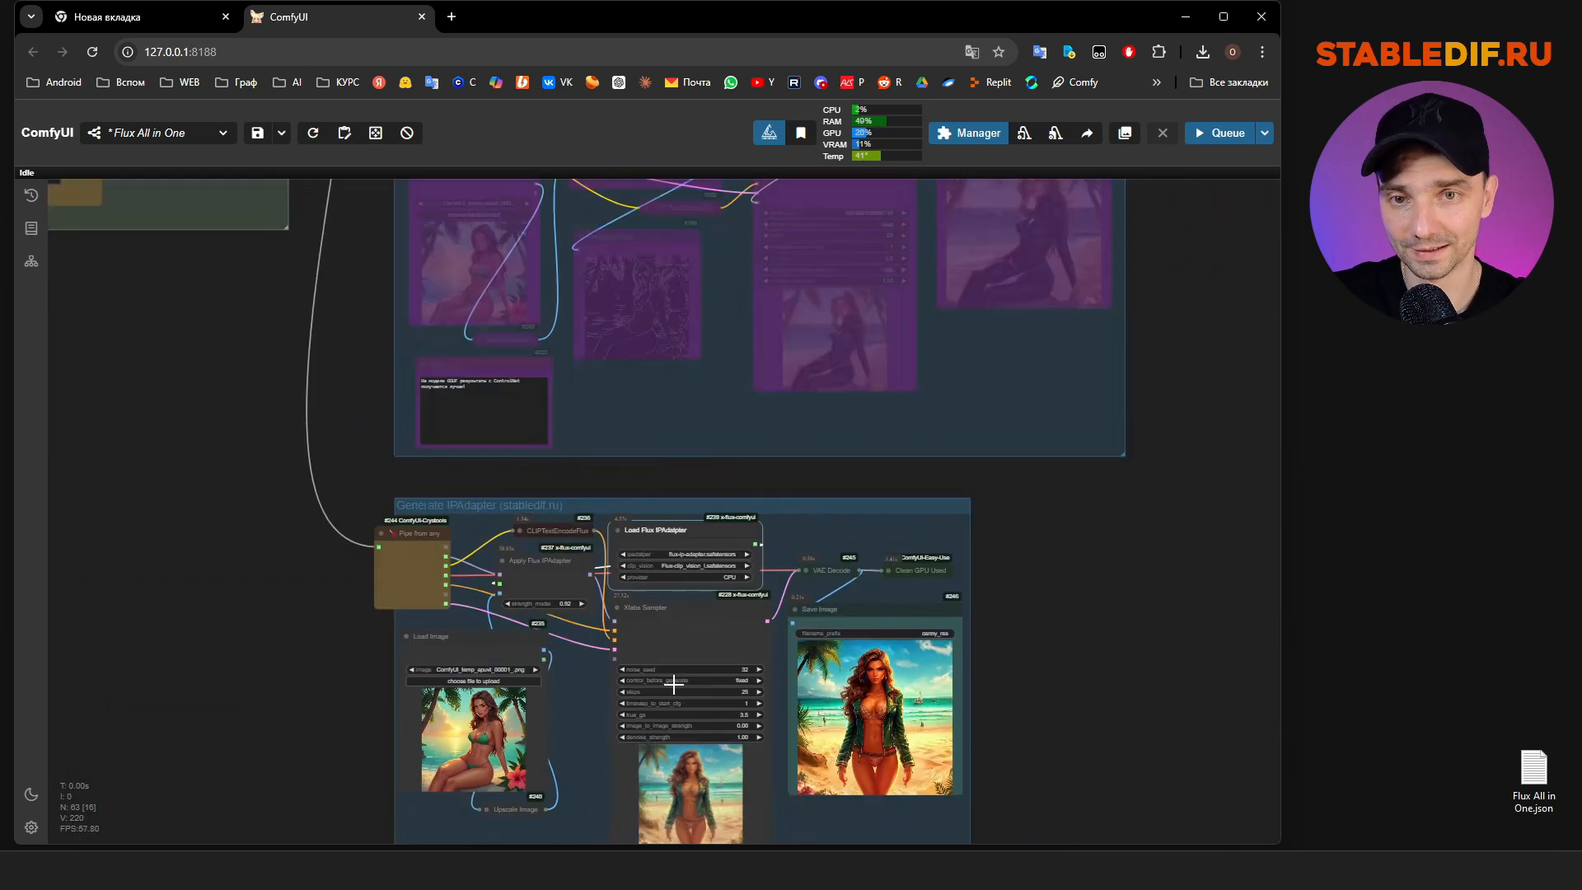
scroll(507, 412, "up", 8)
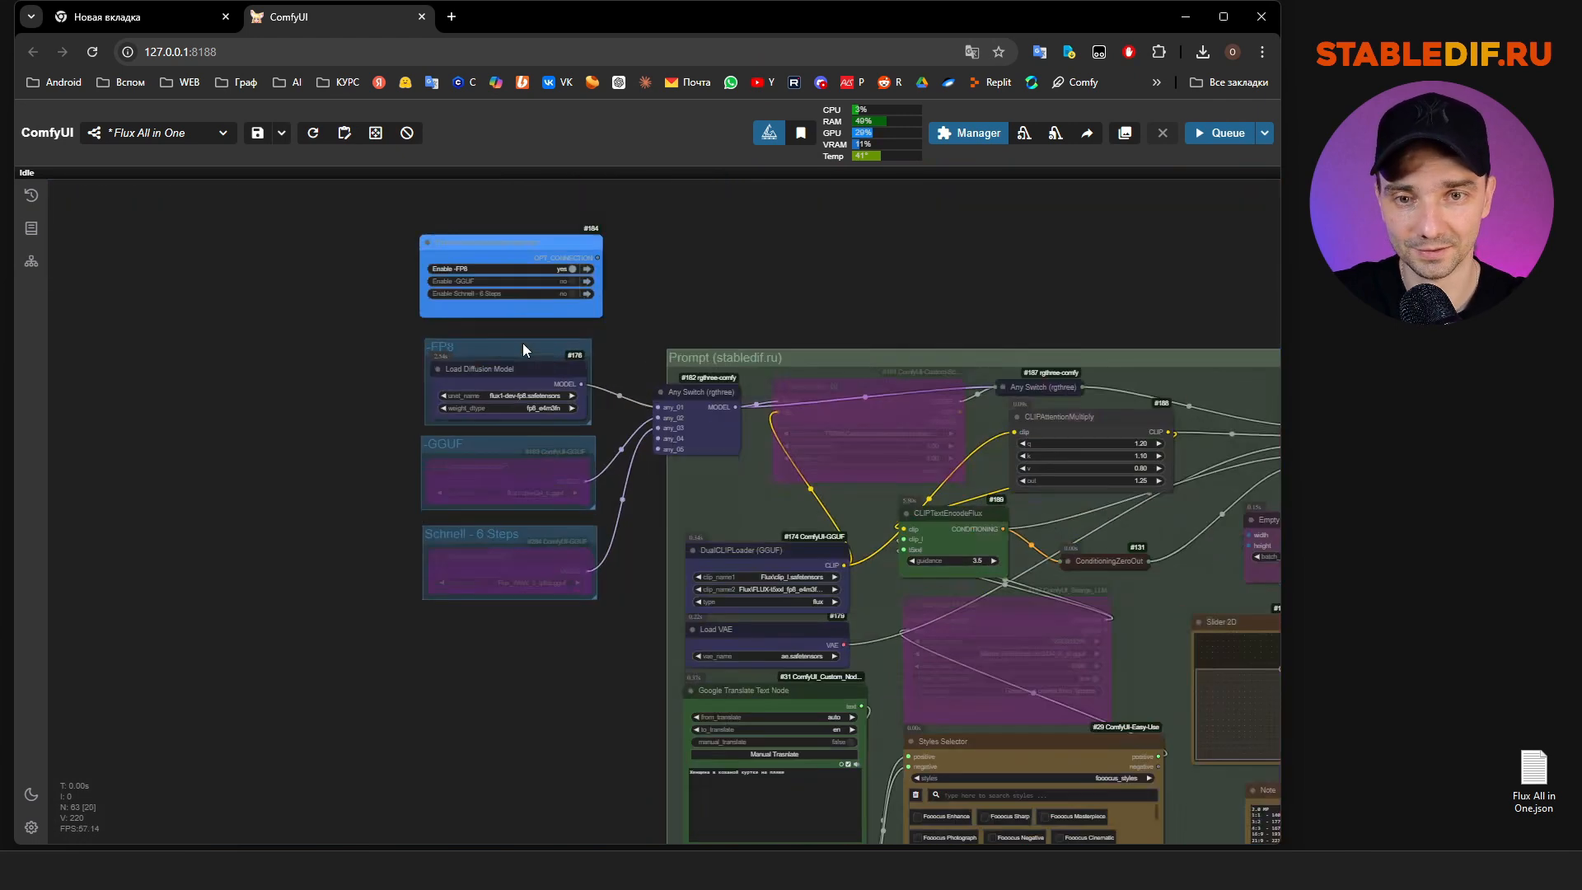
left_click(528, 343)
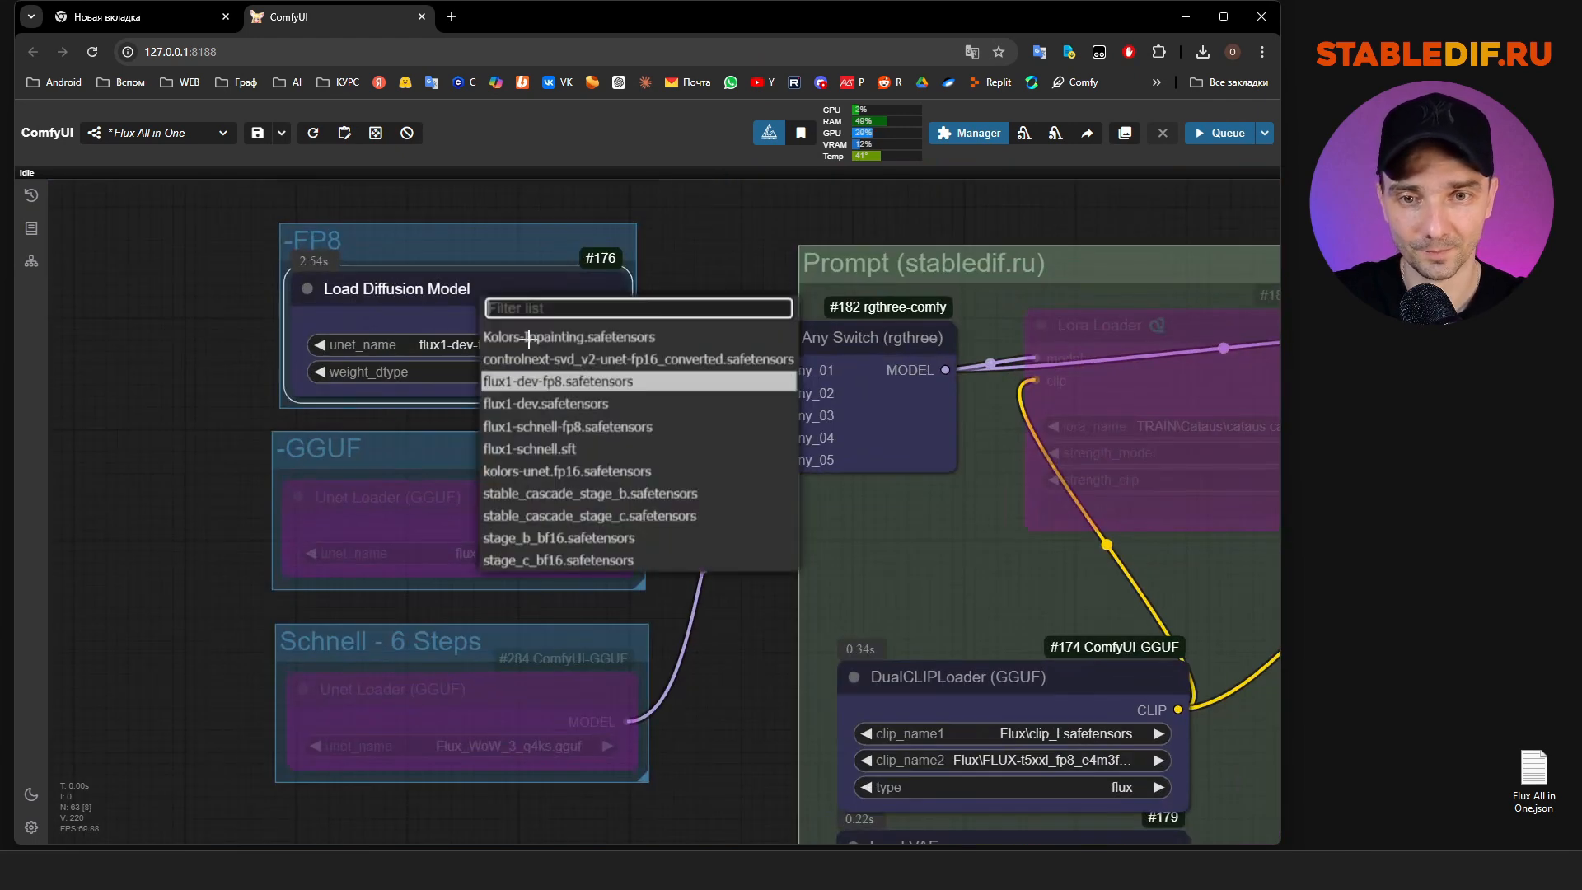
left_click(611, 383)
scroll(520, 509, "up", 5)
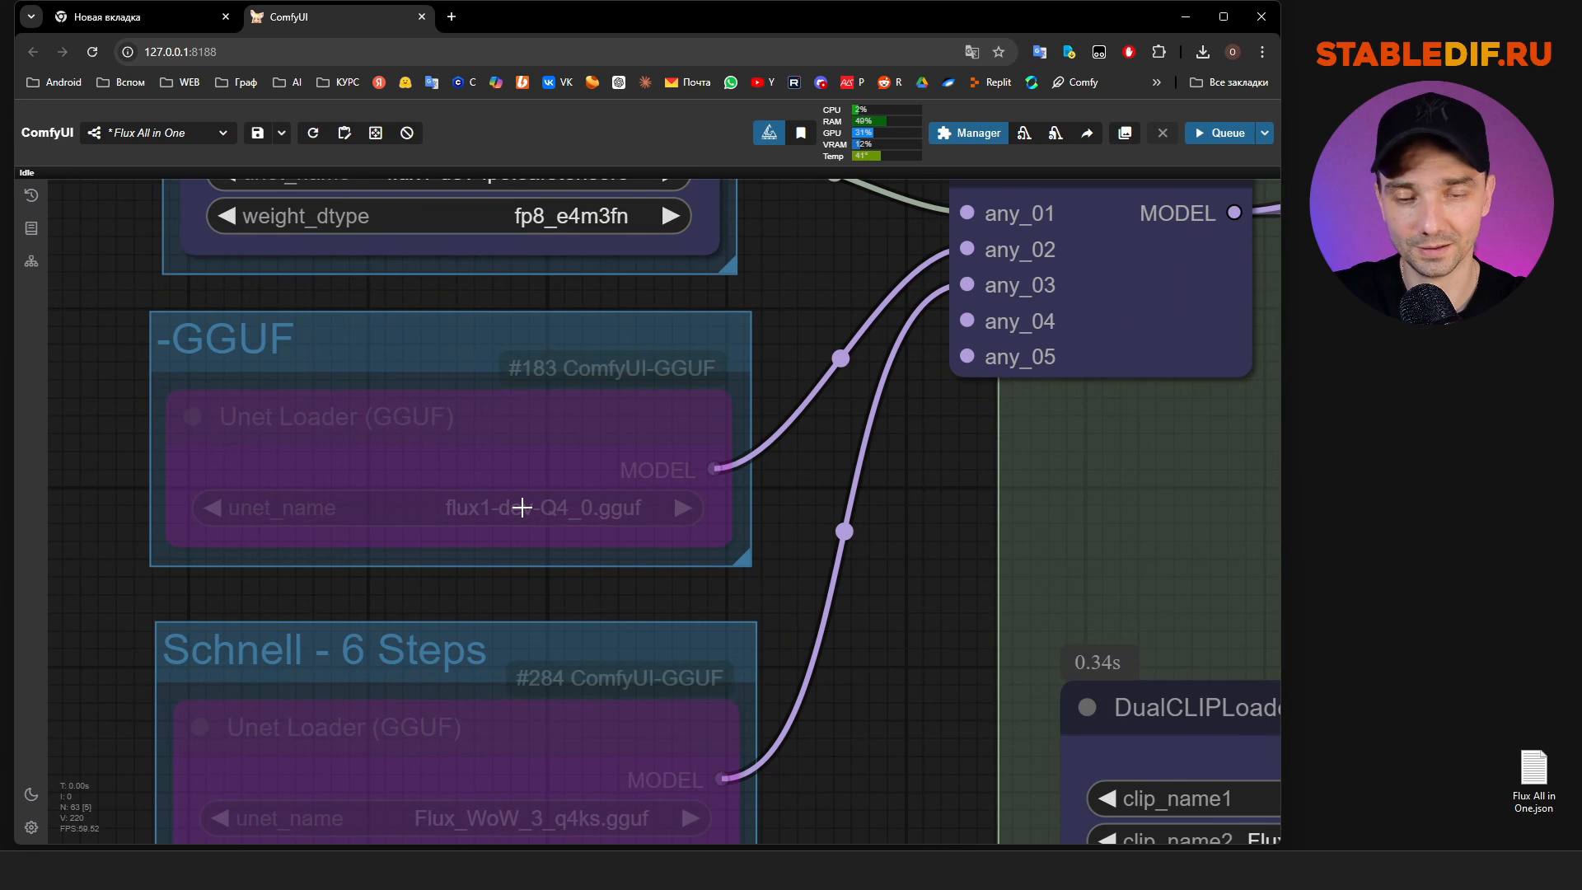
scroll(508, 517, "down", 3)
left_click_drag(486, 216, 423, 330)
scroll(435, 393, "up", 2)
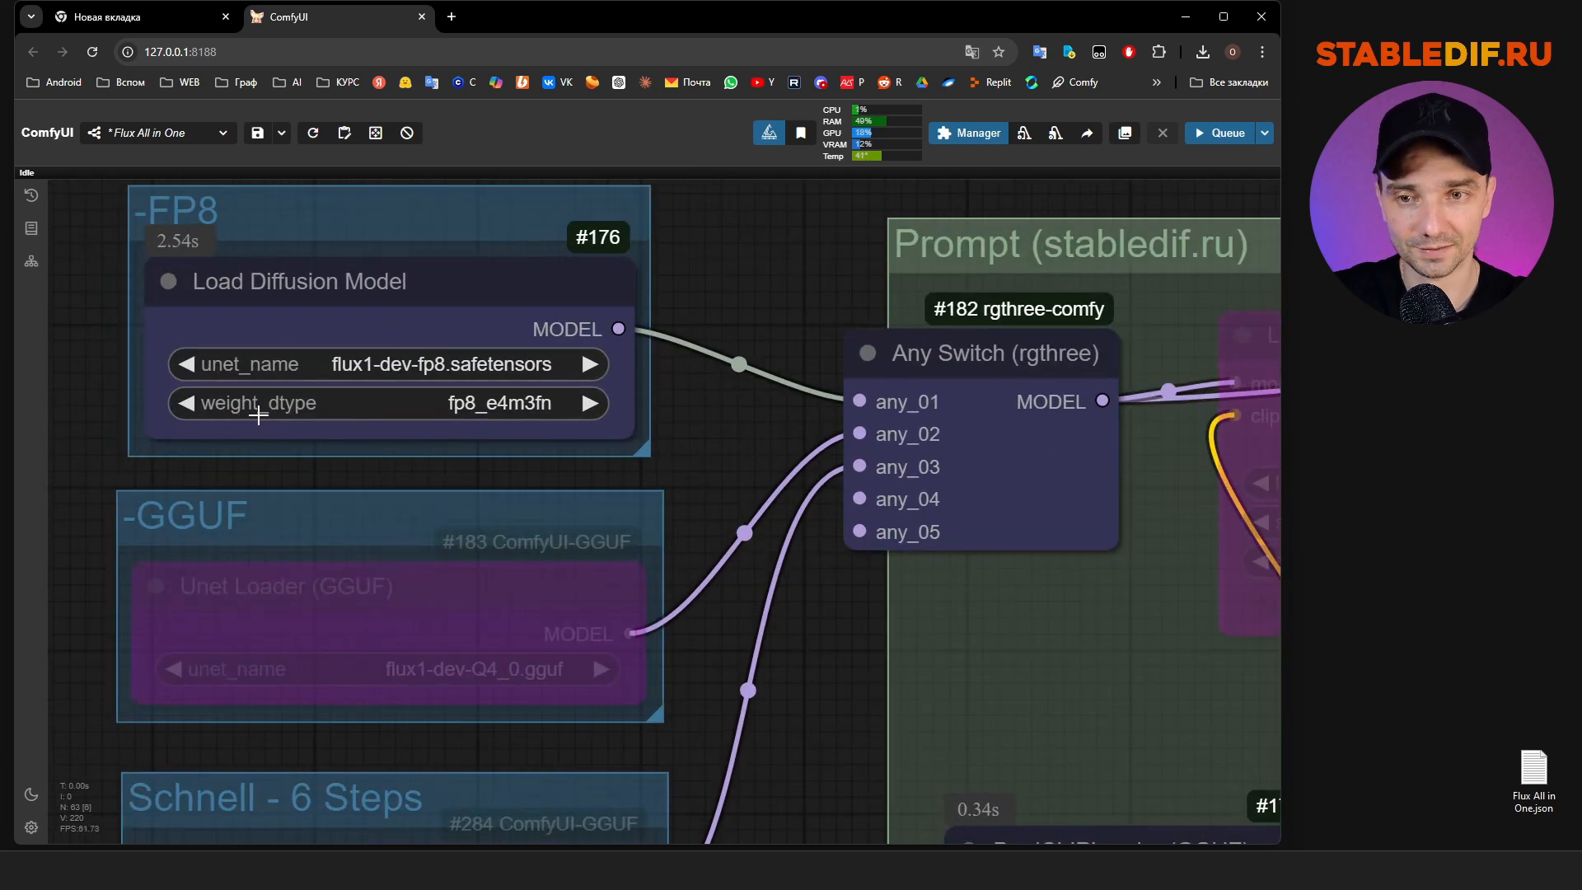
left_click(479, 411)
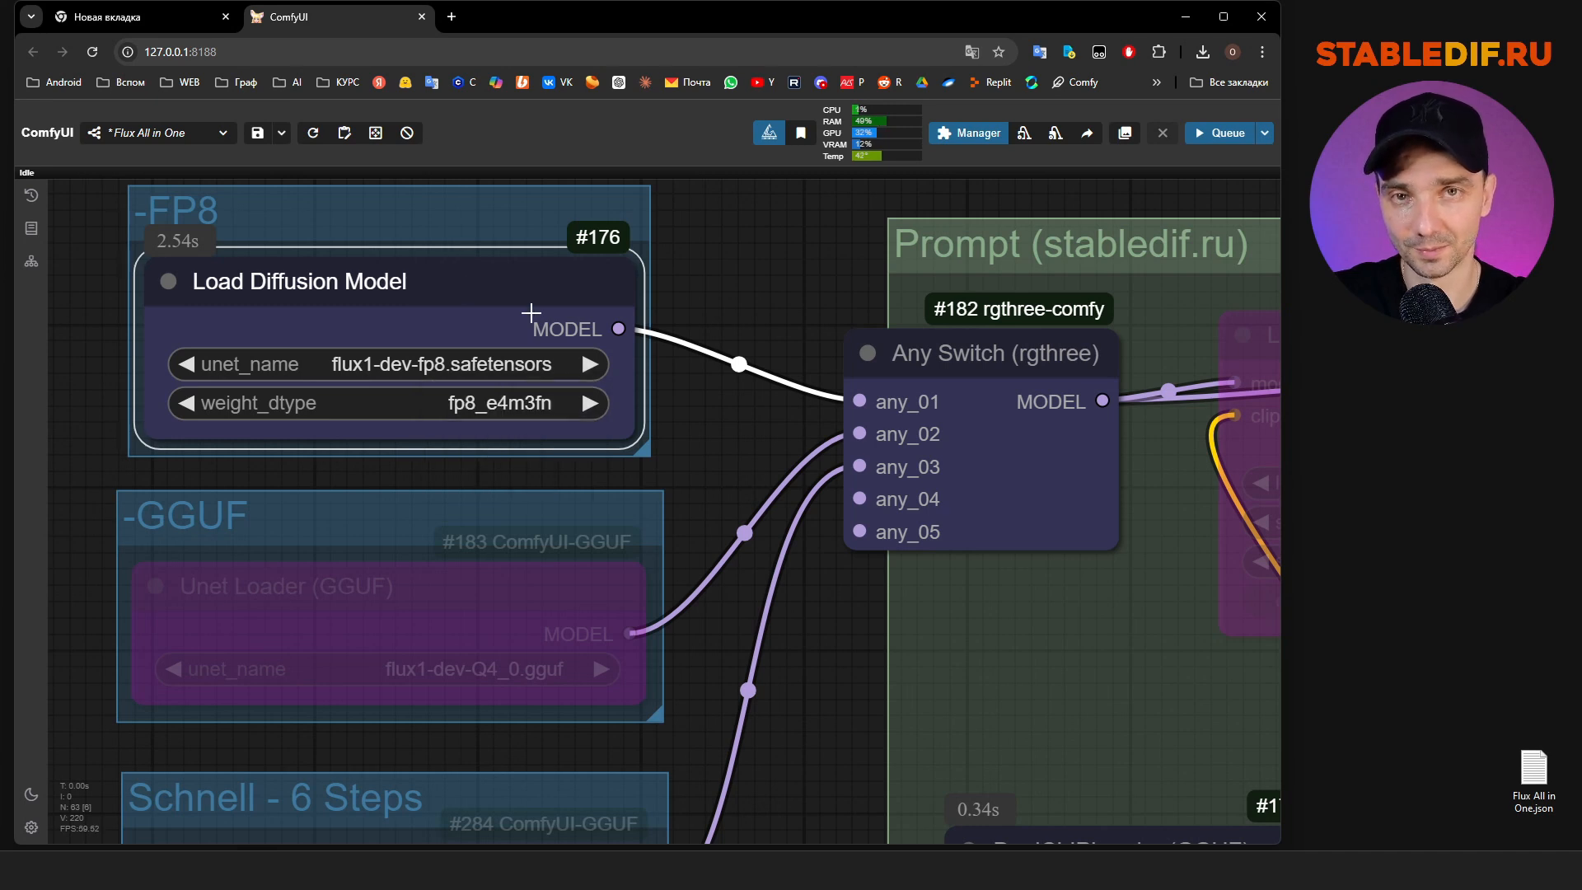
Examine the Unet Loader nodes in the GGUF and Schnell - 6 Steps groups
scroll(531, 313, "down", 7)
scroll(445, 589, "up", 7)
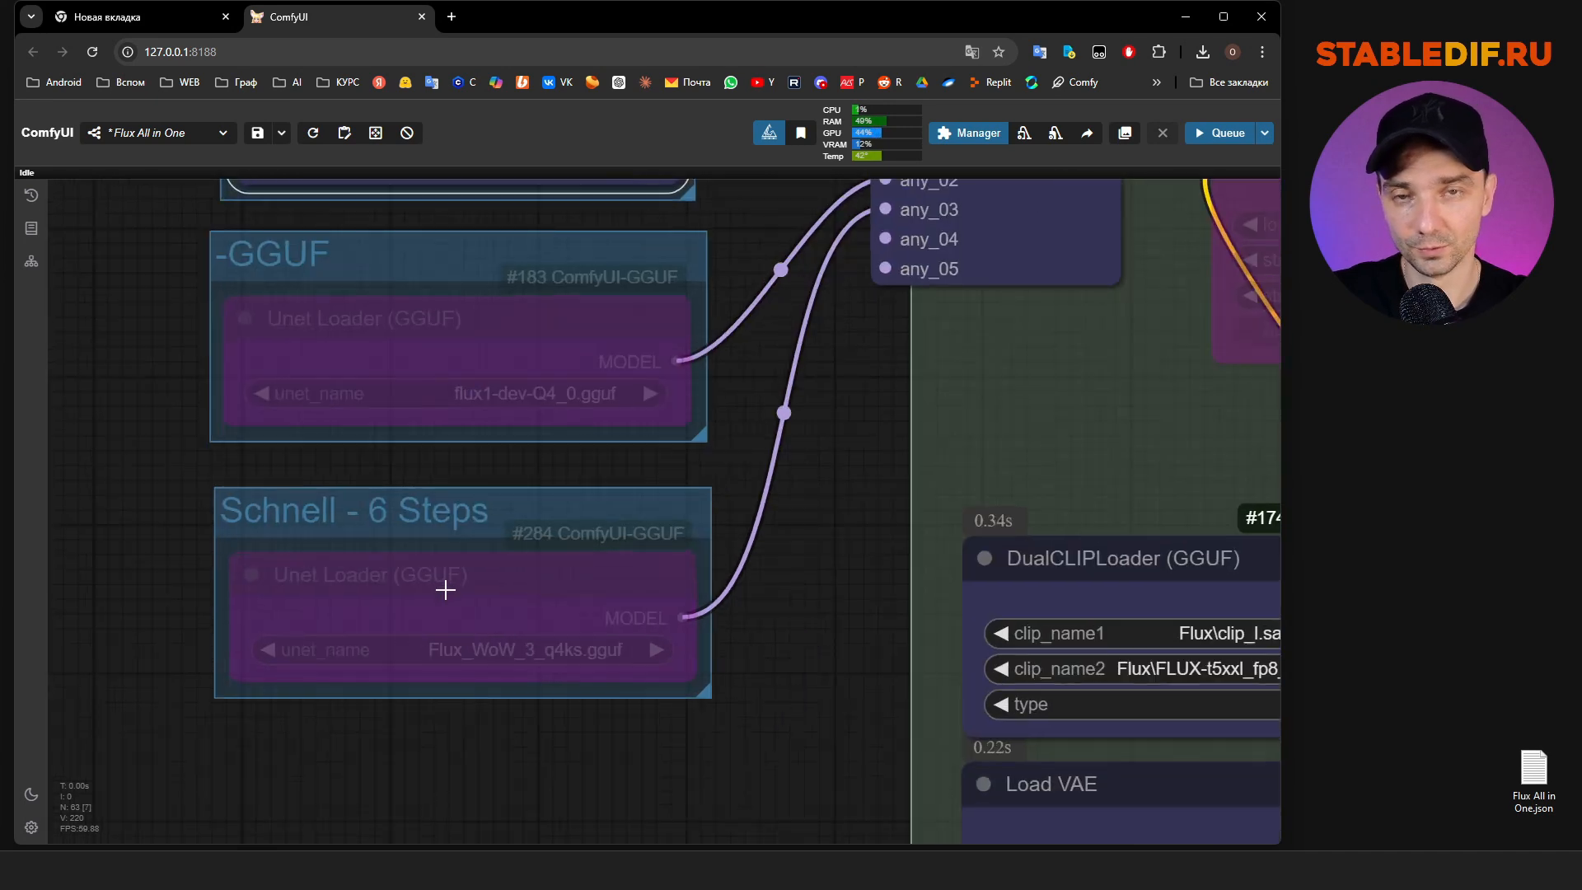
scroll(458, 692, "down", 8)
scroll(473, 471, "up", 2)
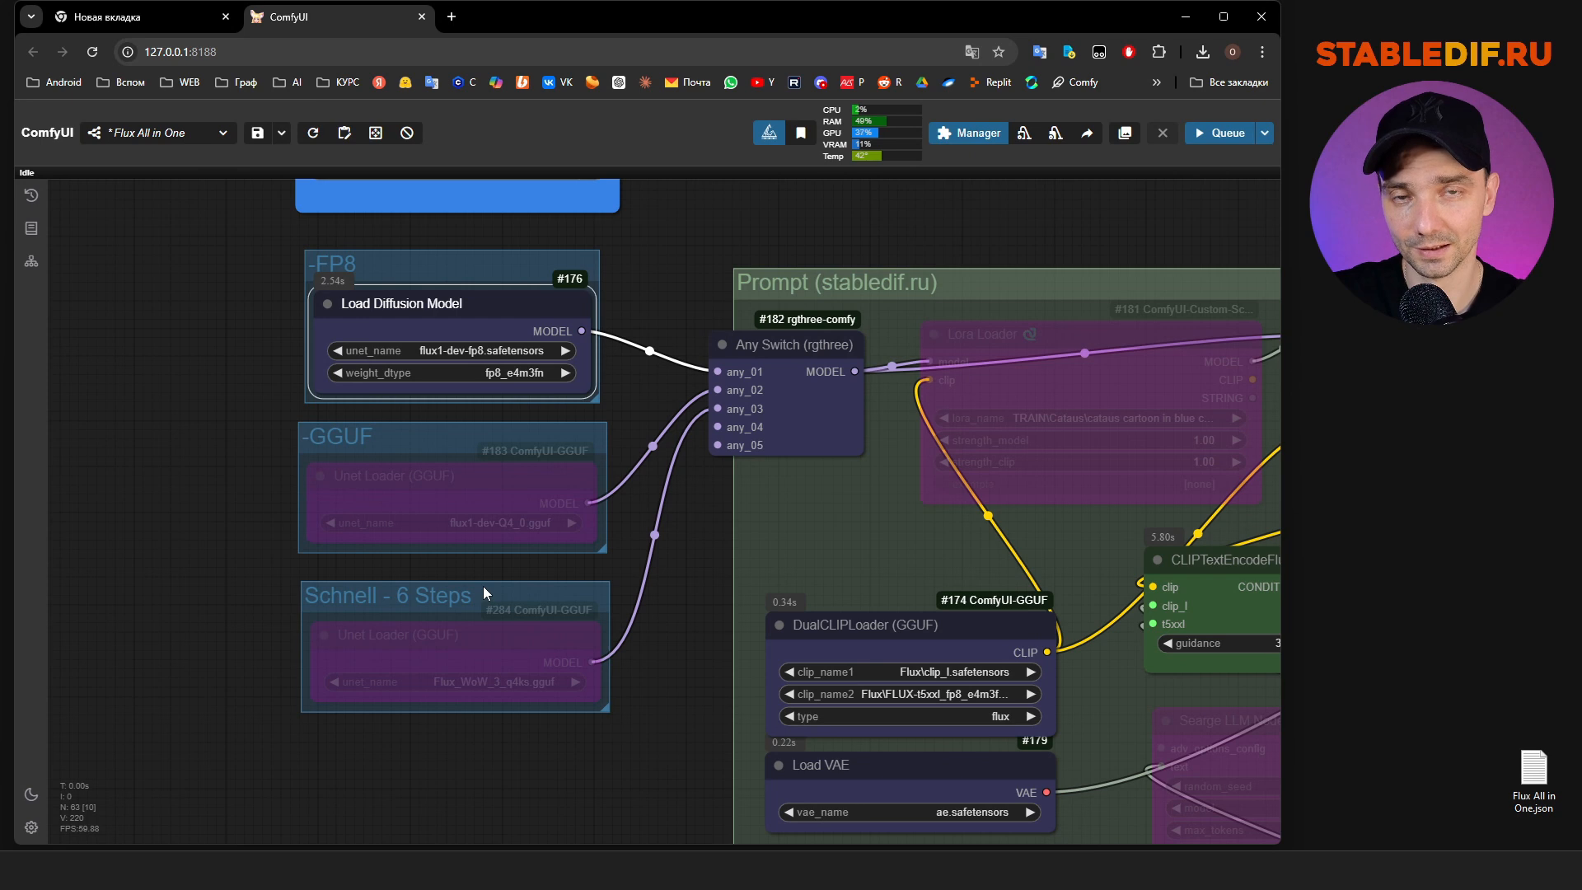
Review the ComfyUI Manager Menu's options, including installing missing custom nodes, and return to the workflow
left_click(1536, 779)
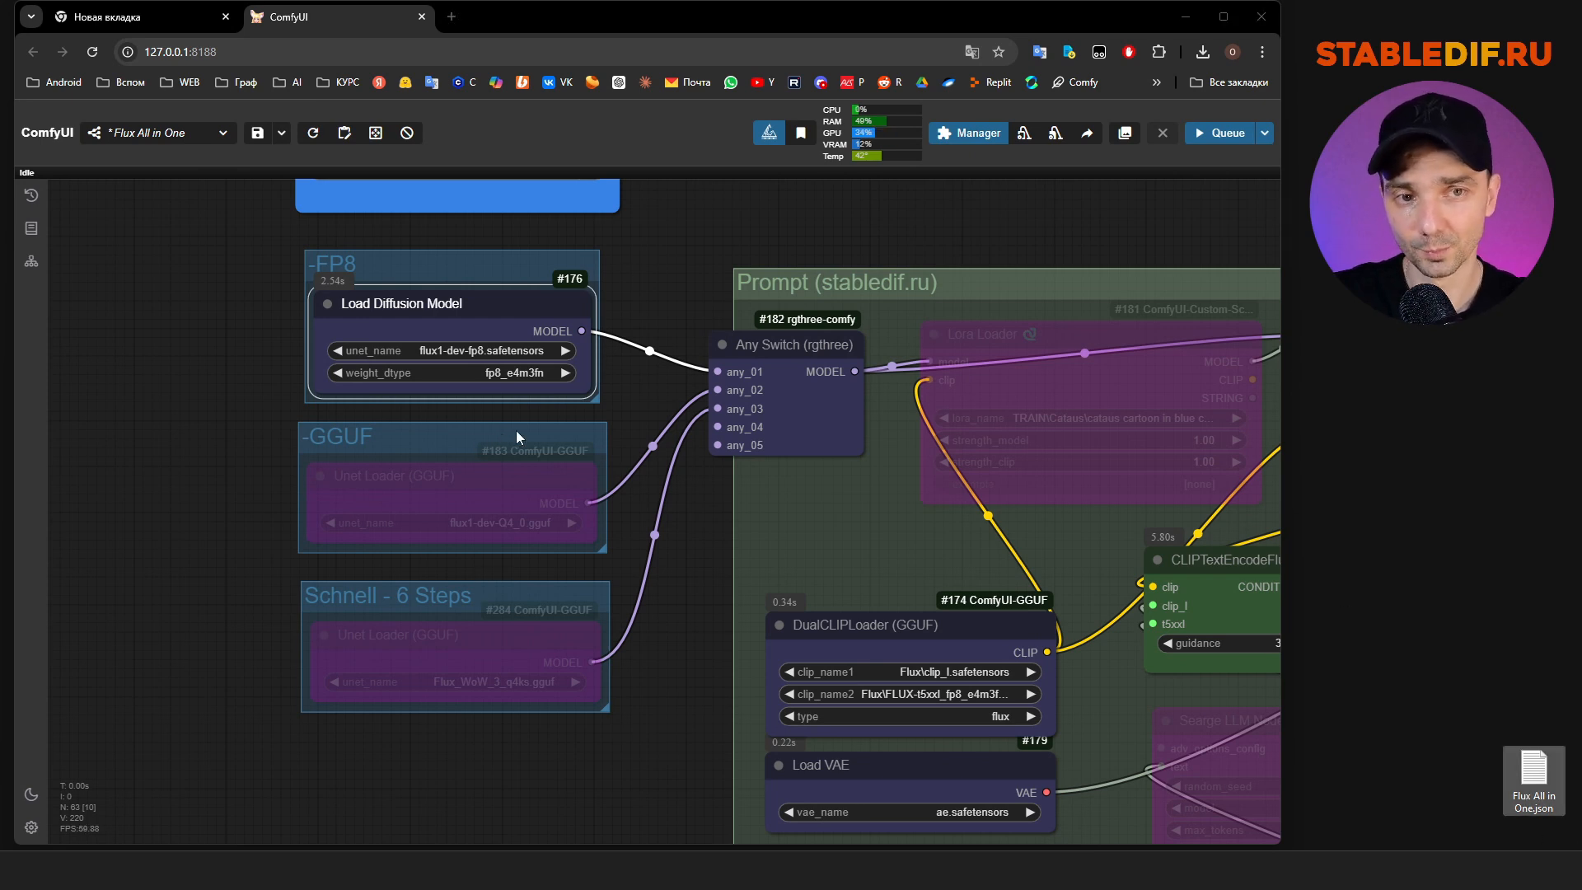
left_click(972, 133)
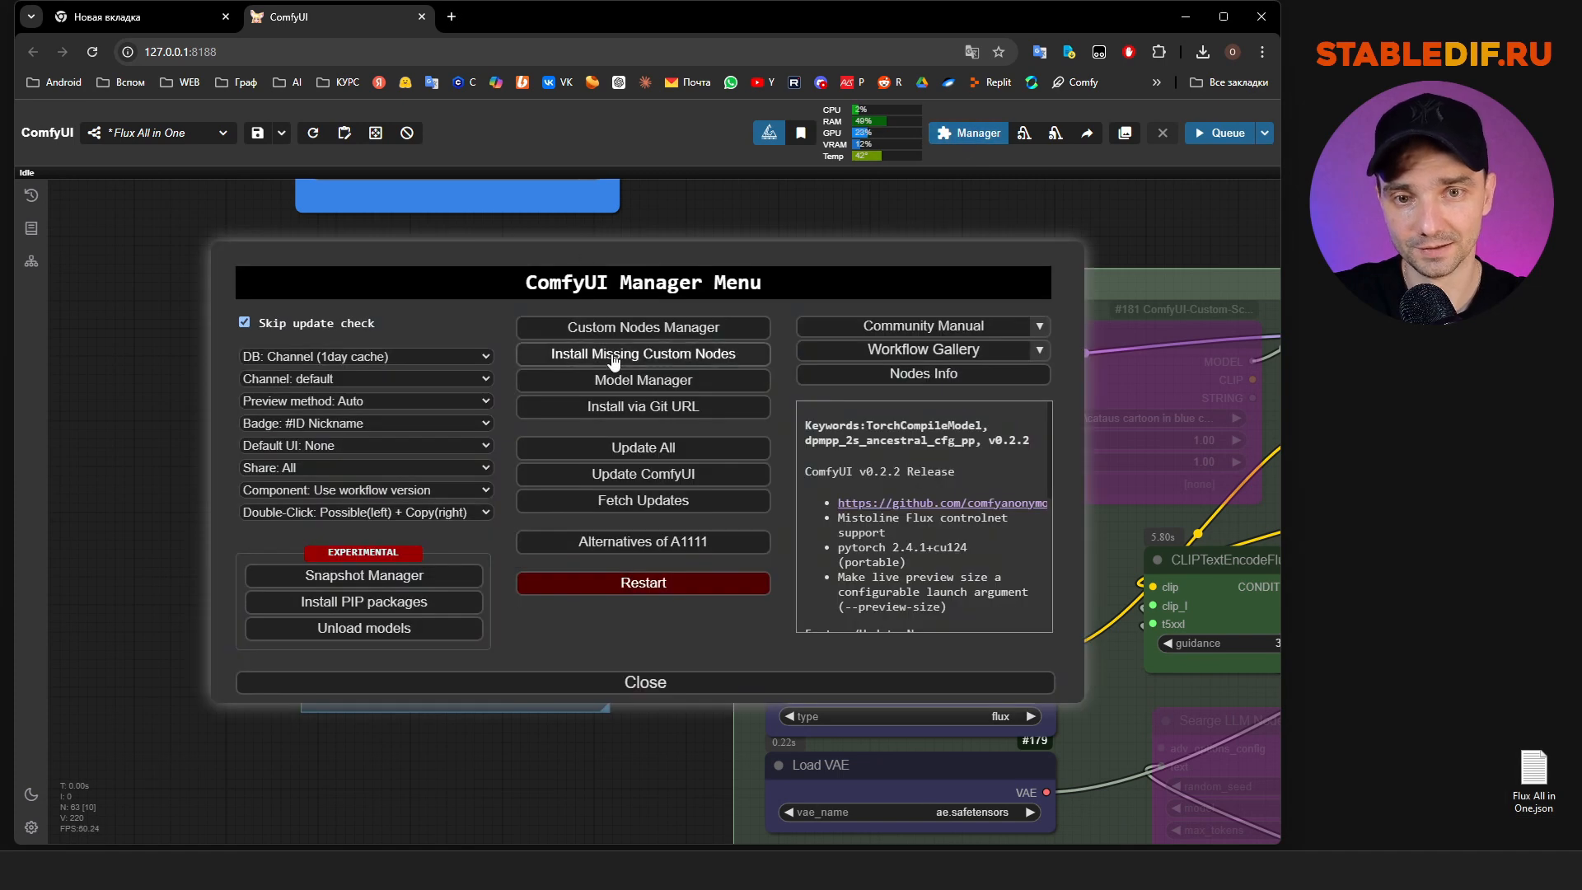
left_click(671, 687)
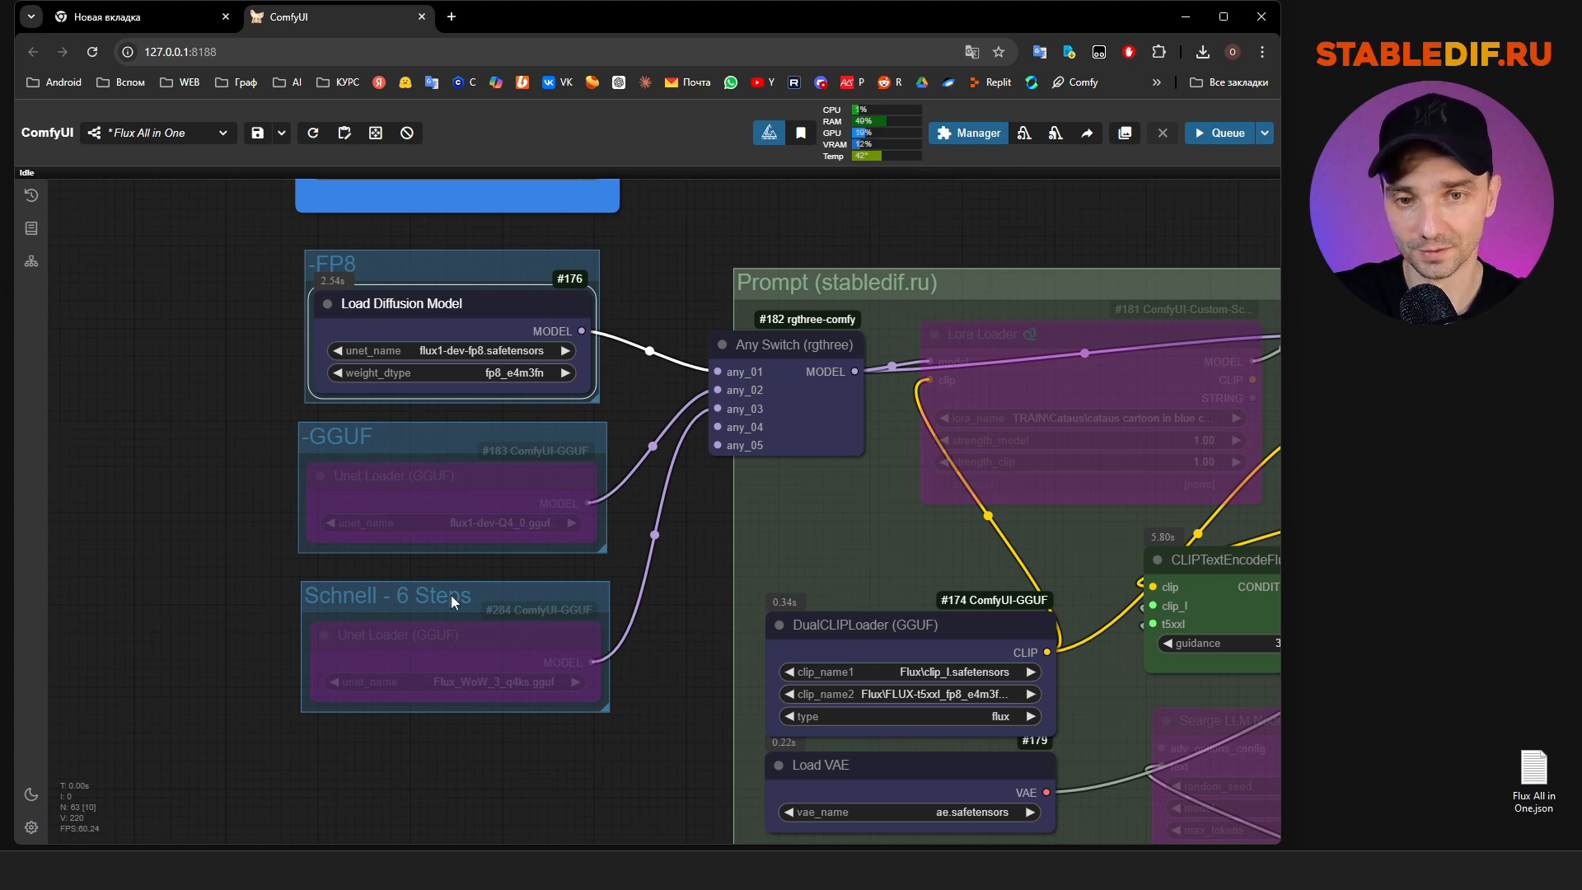
scroll(249, 491, "down", 5)
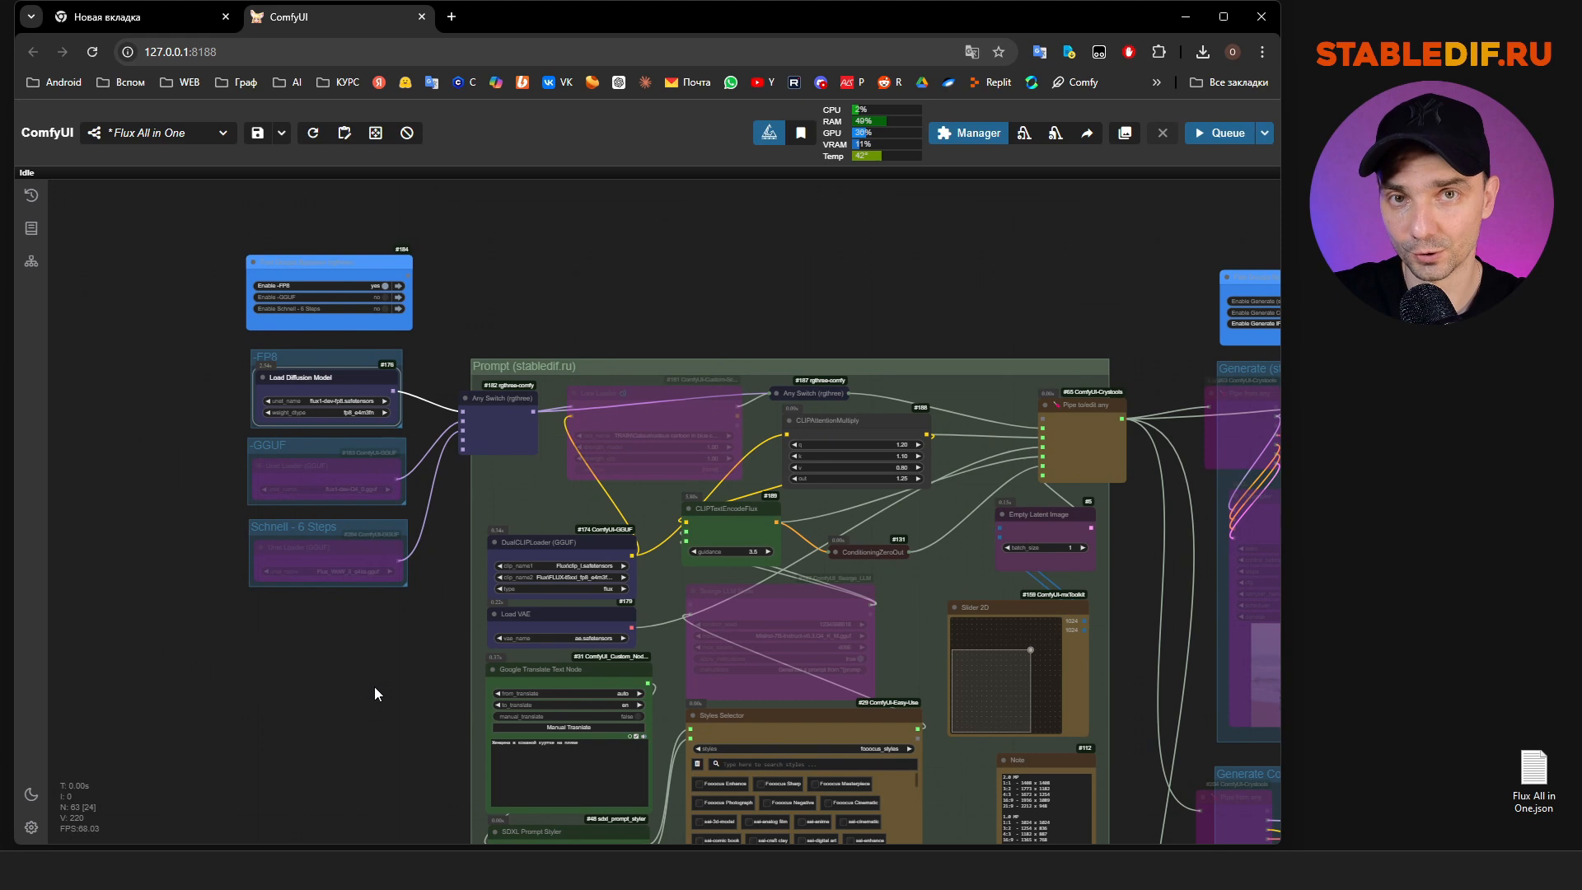
left_click(346, 640)
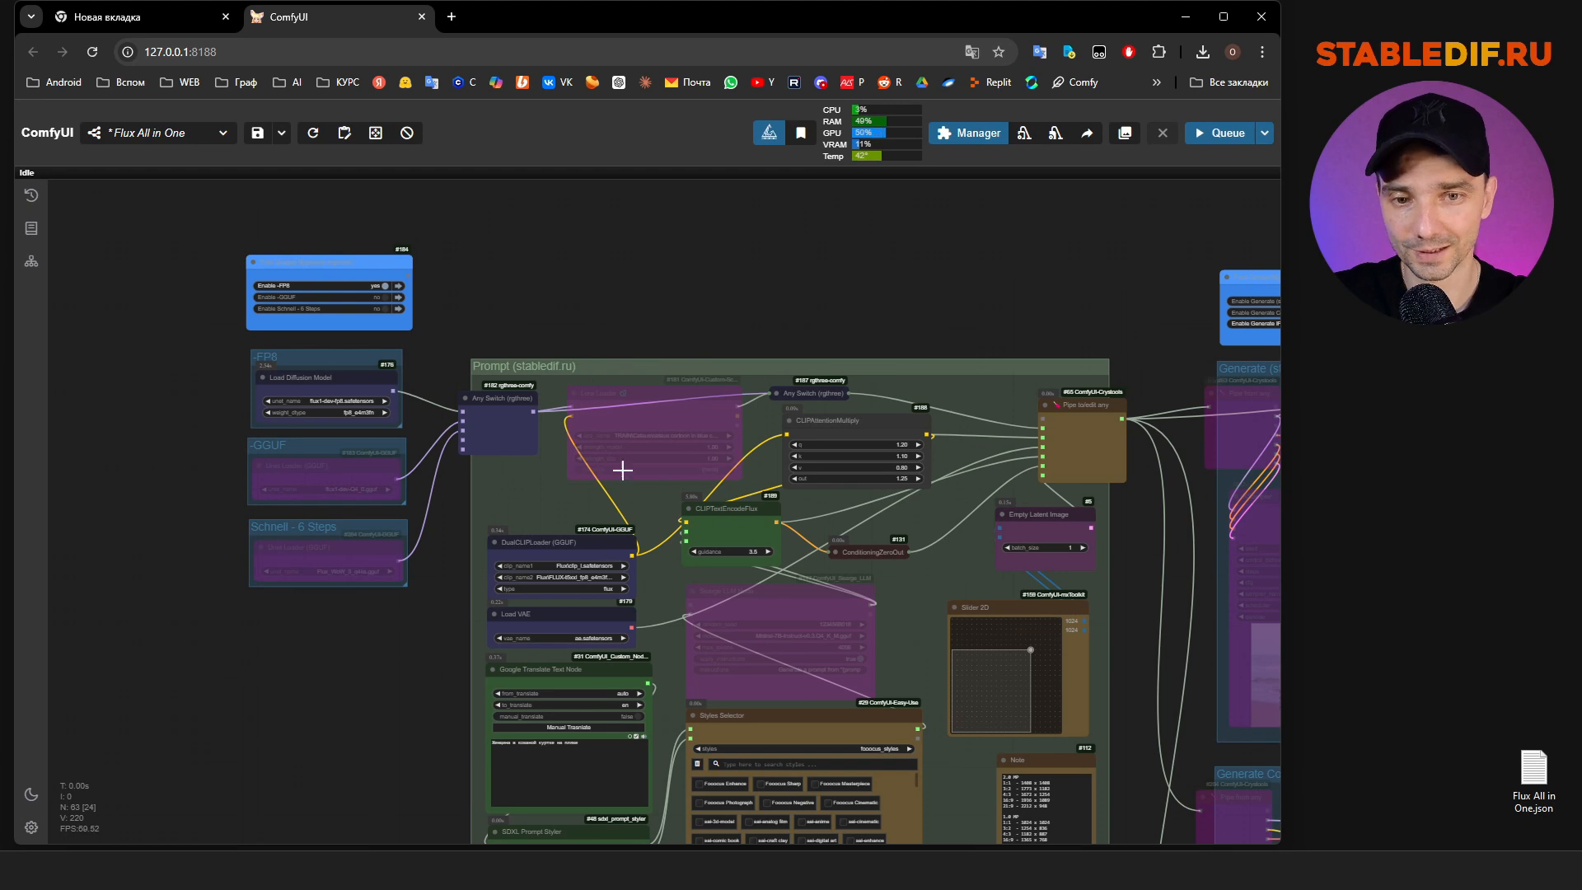
Bypass the DualCLIPLoader (GGUF) and Load VAE nodes in the Prompt group
scroll(607, 618, "up", 5)
left_click(582, 505)
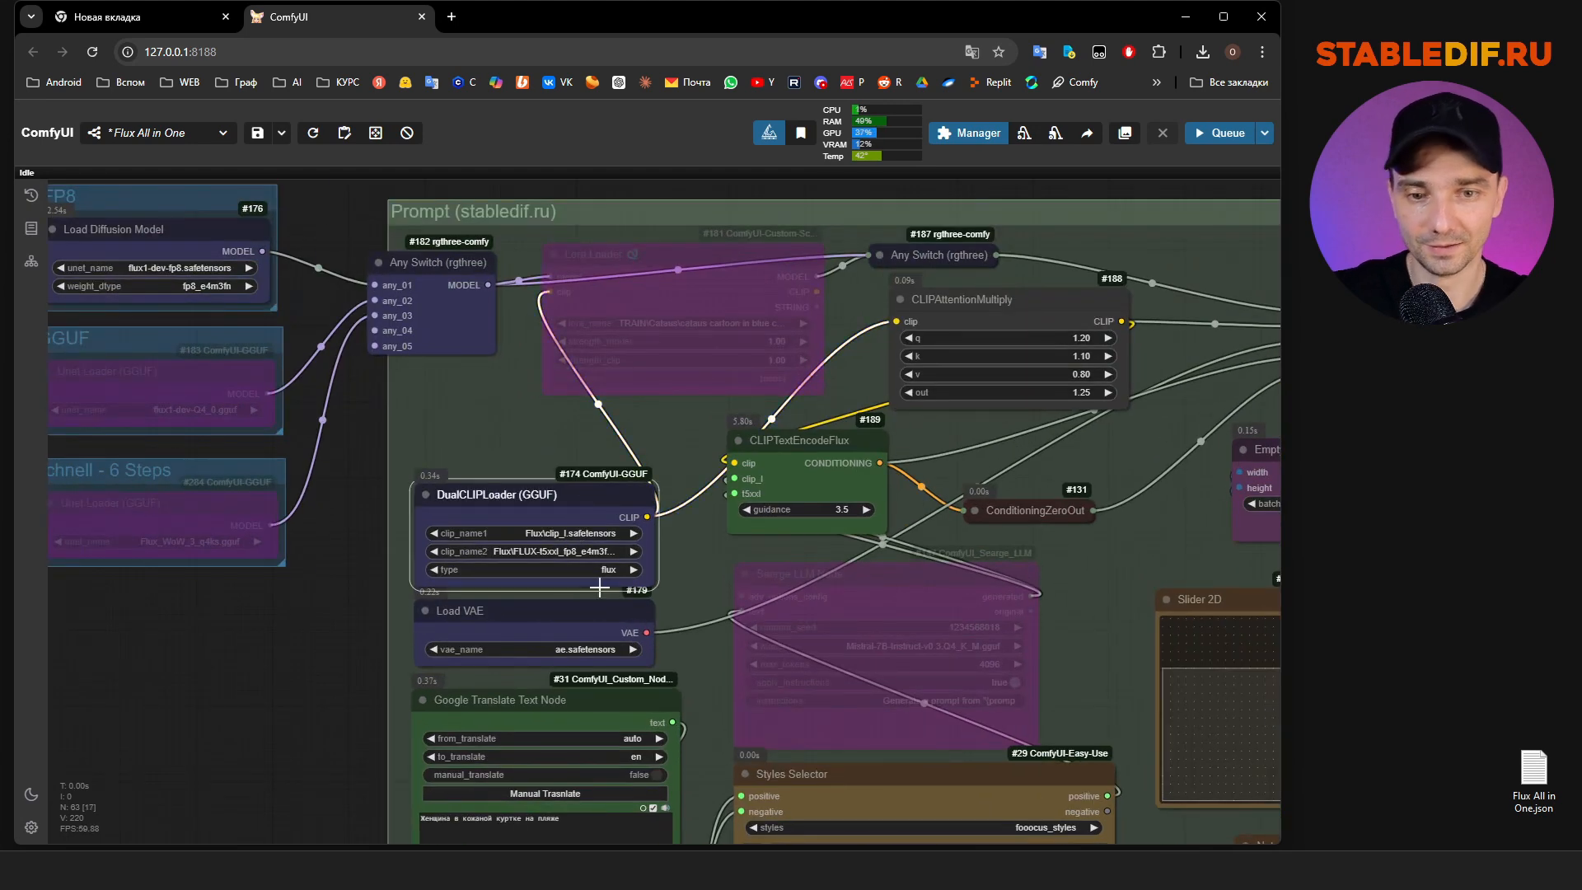
left_click(591, 618, "shift")
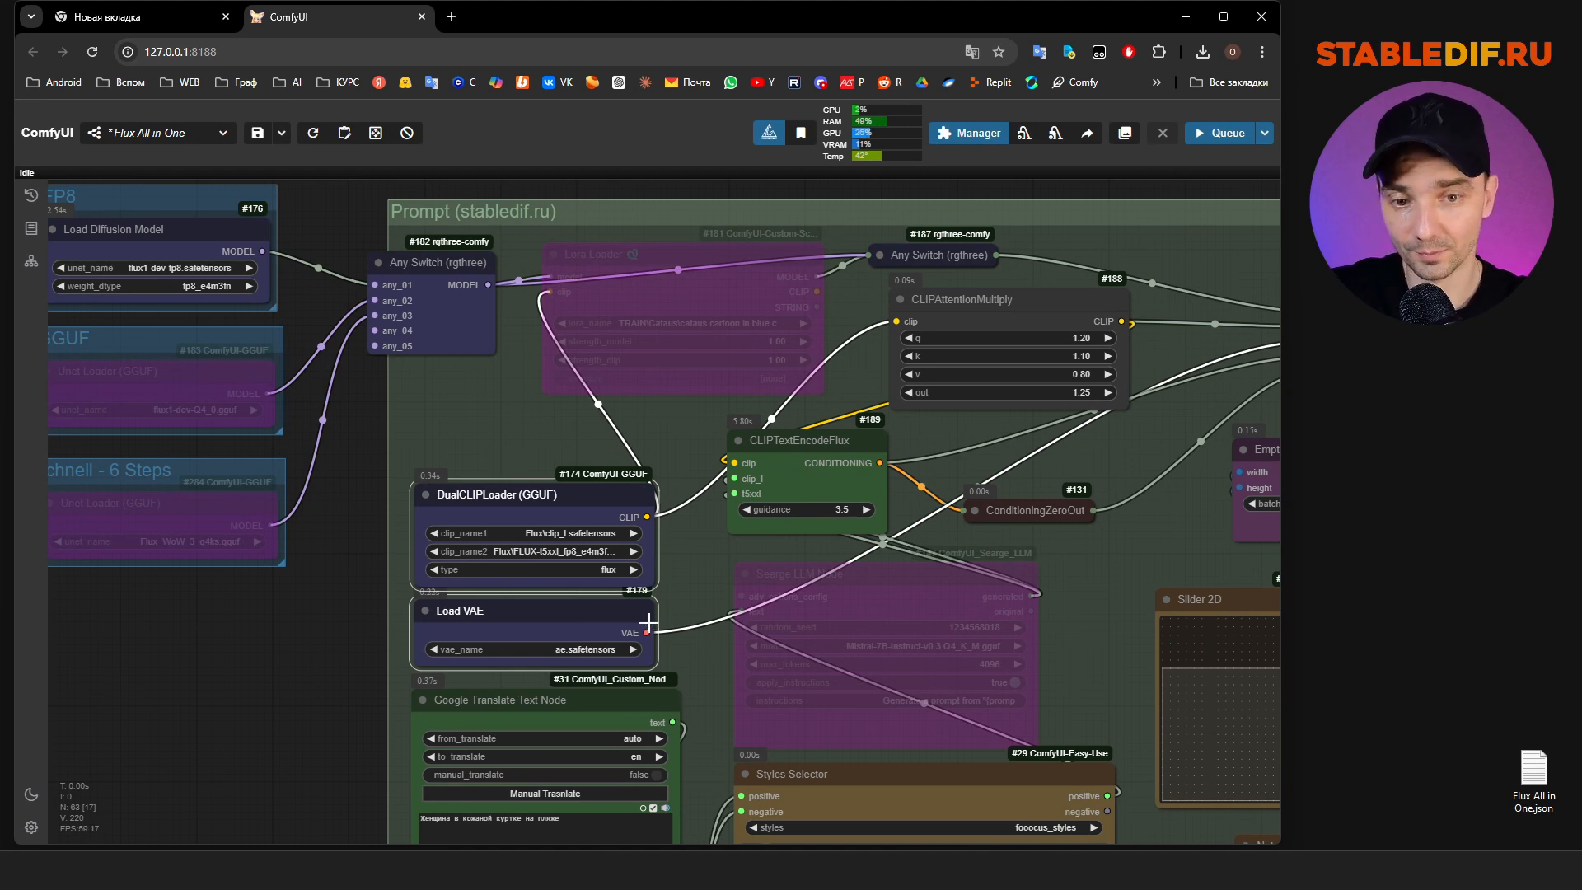
key("ctrl+b")
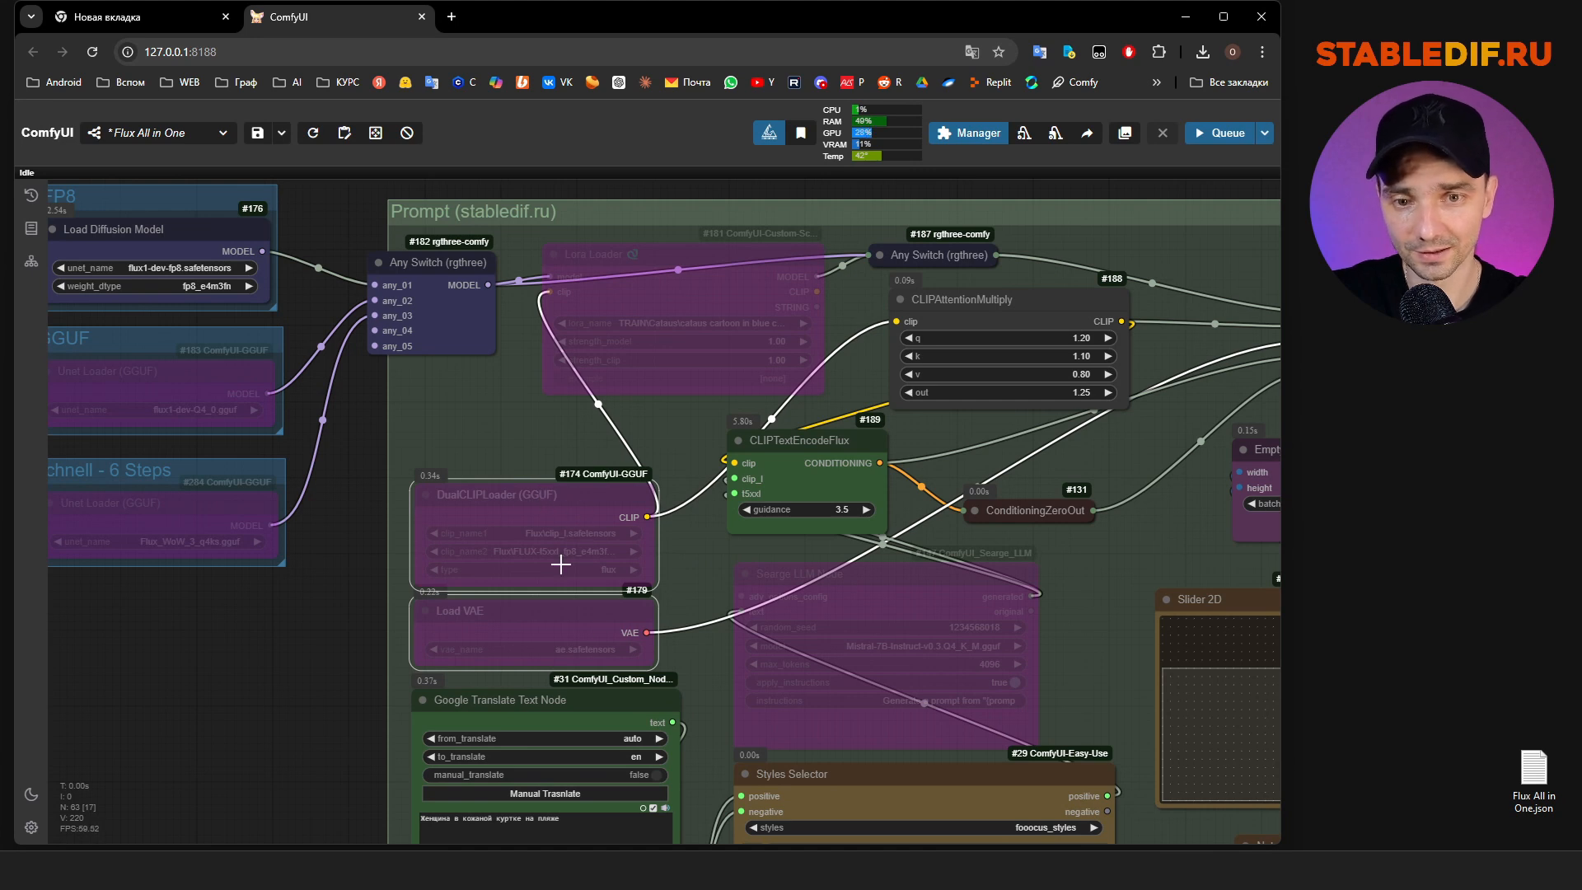
scroll(321, 586, "down", 3)
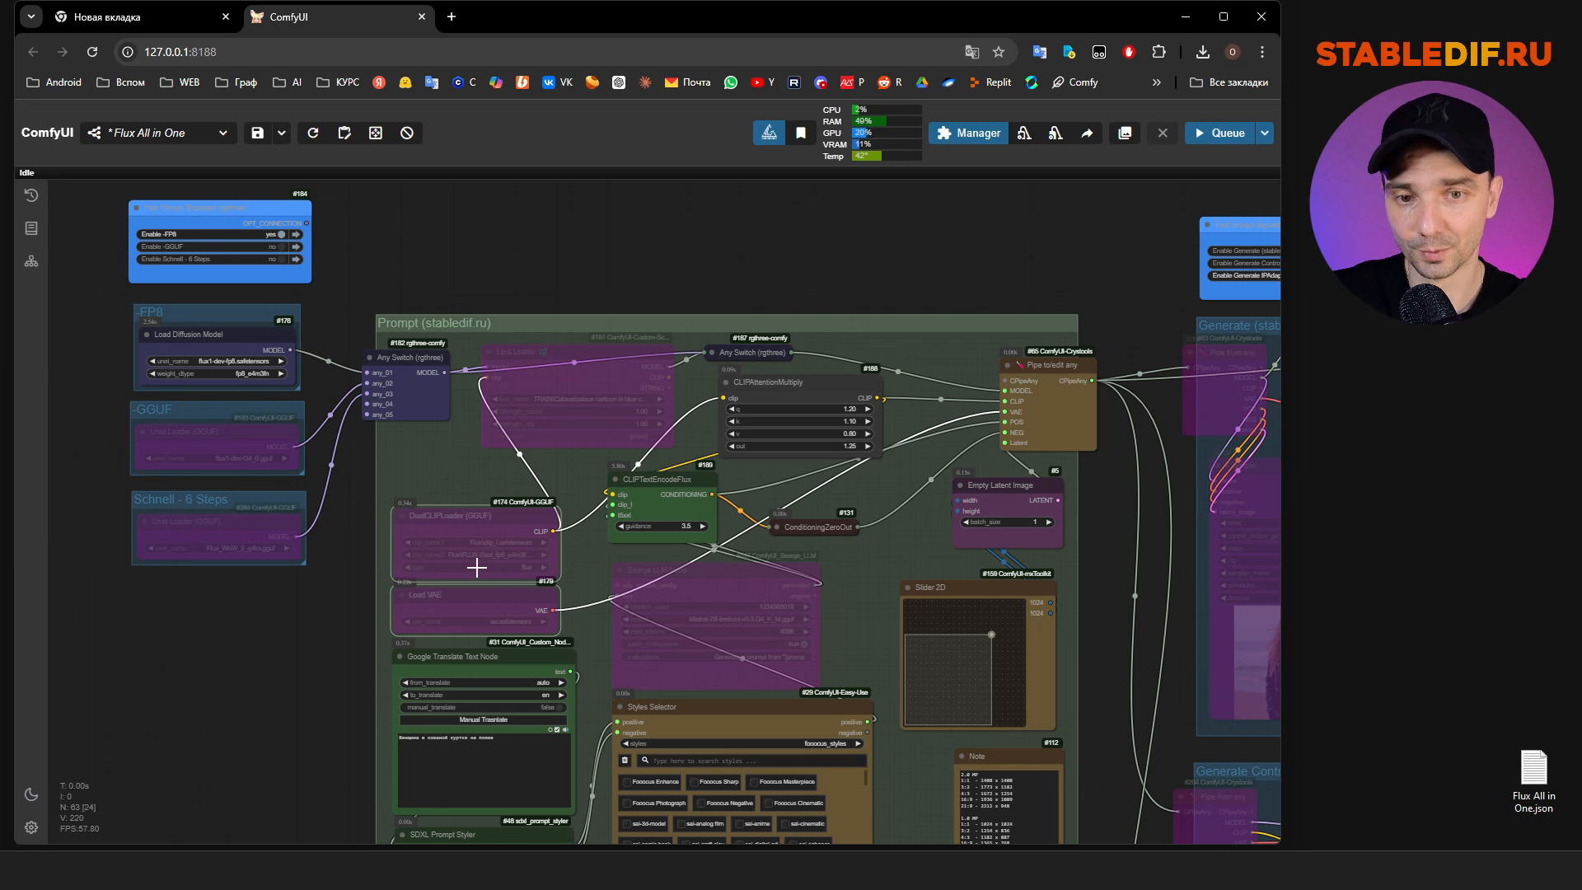
left_click(498, 529)
left_click(501, 611)
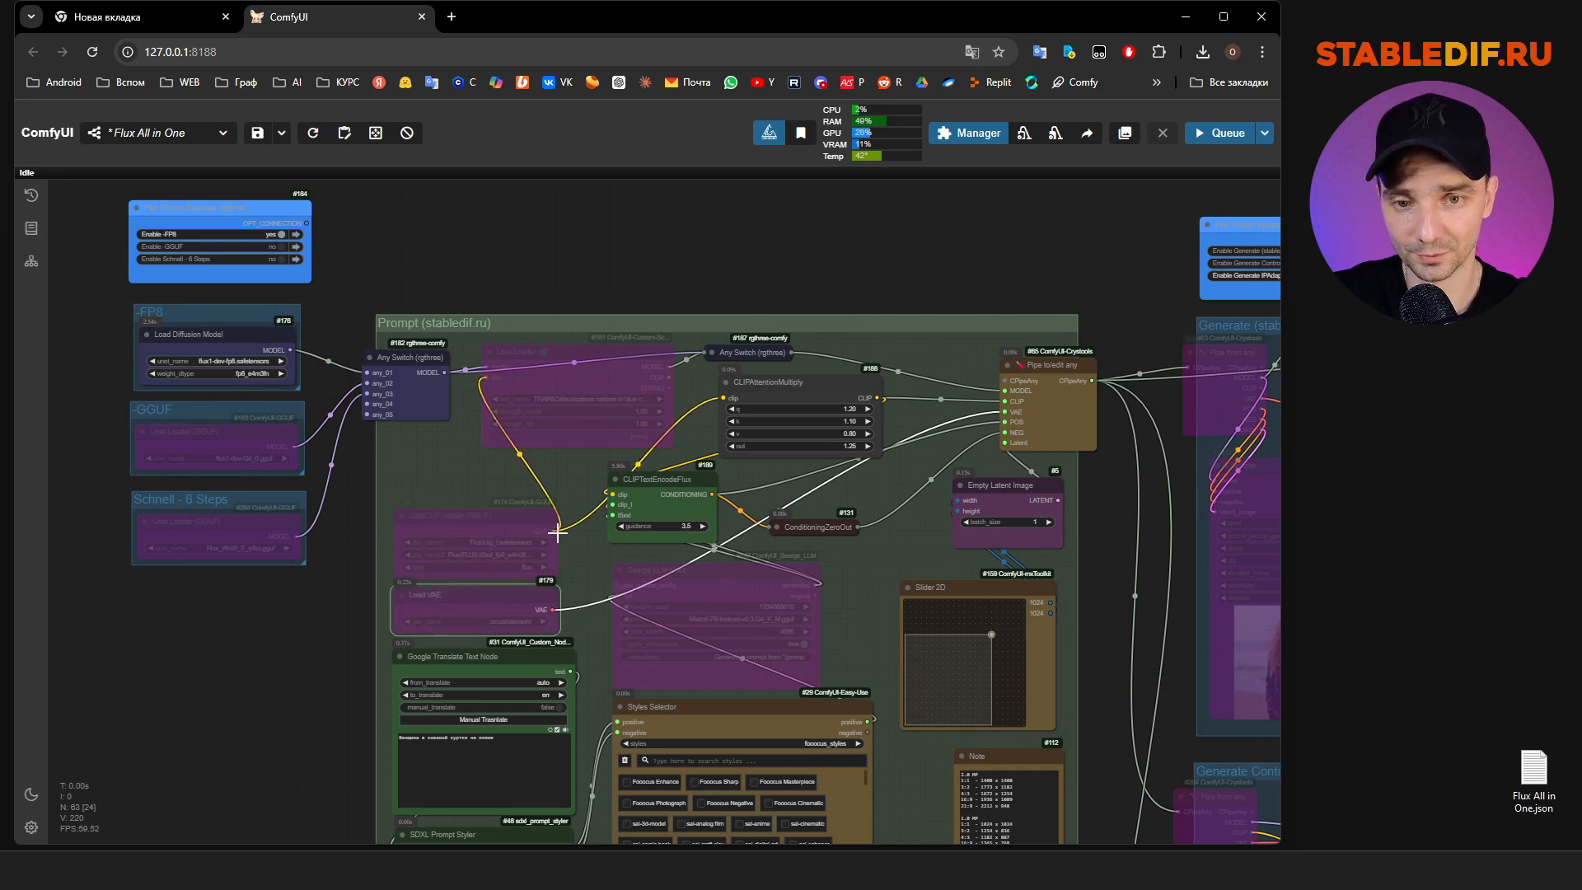
left_click_drag(511, 516, 516, 505)
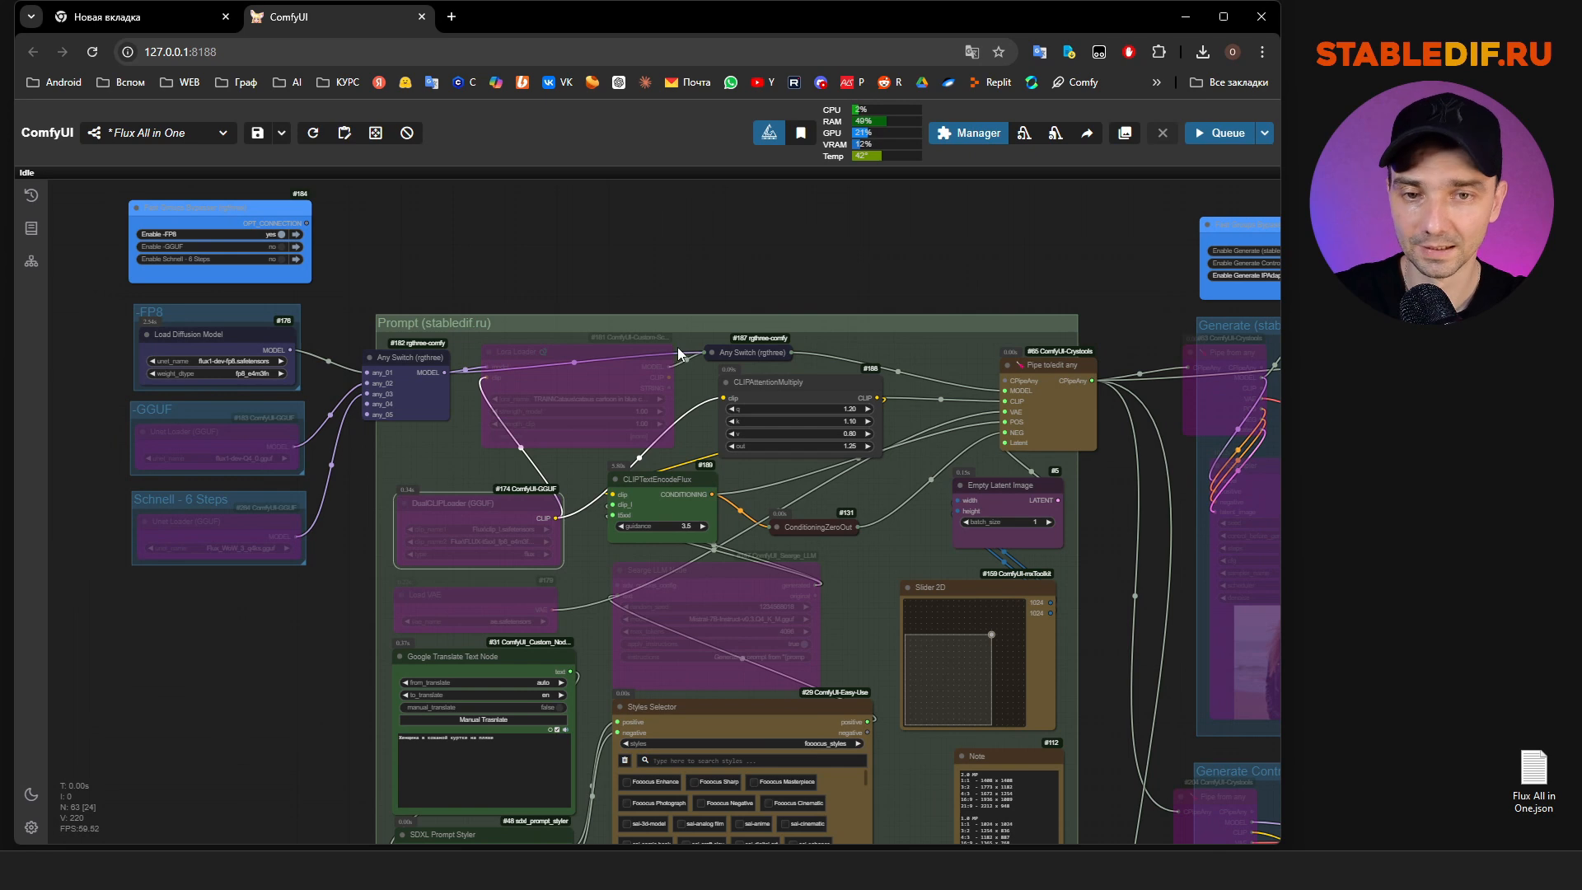
Reactivate the bypassed Lora Loader node in the Prompt group and adjust its position slightly
left_click_drag(547, 353, 550, 340)
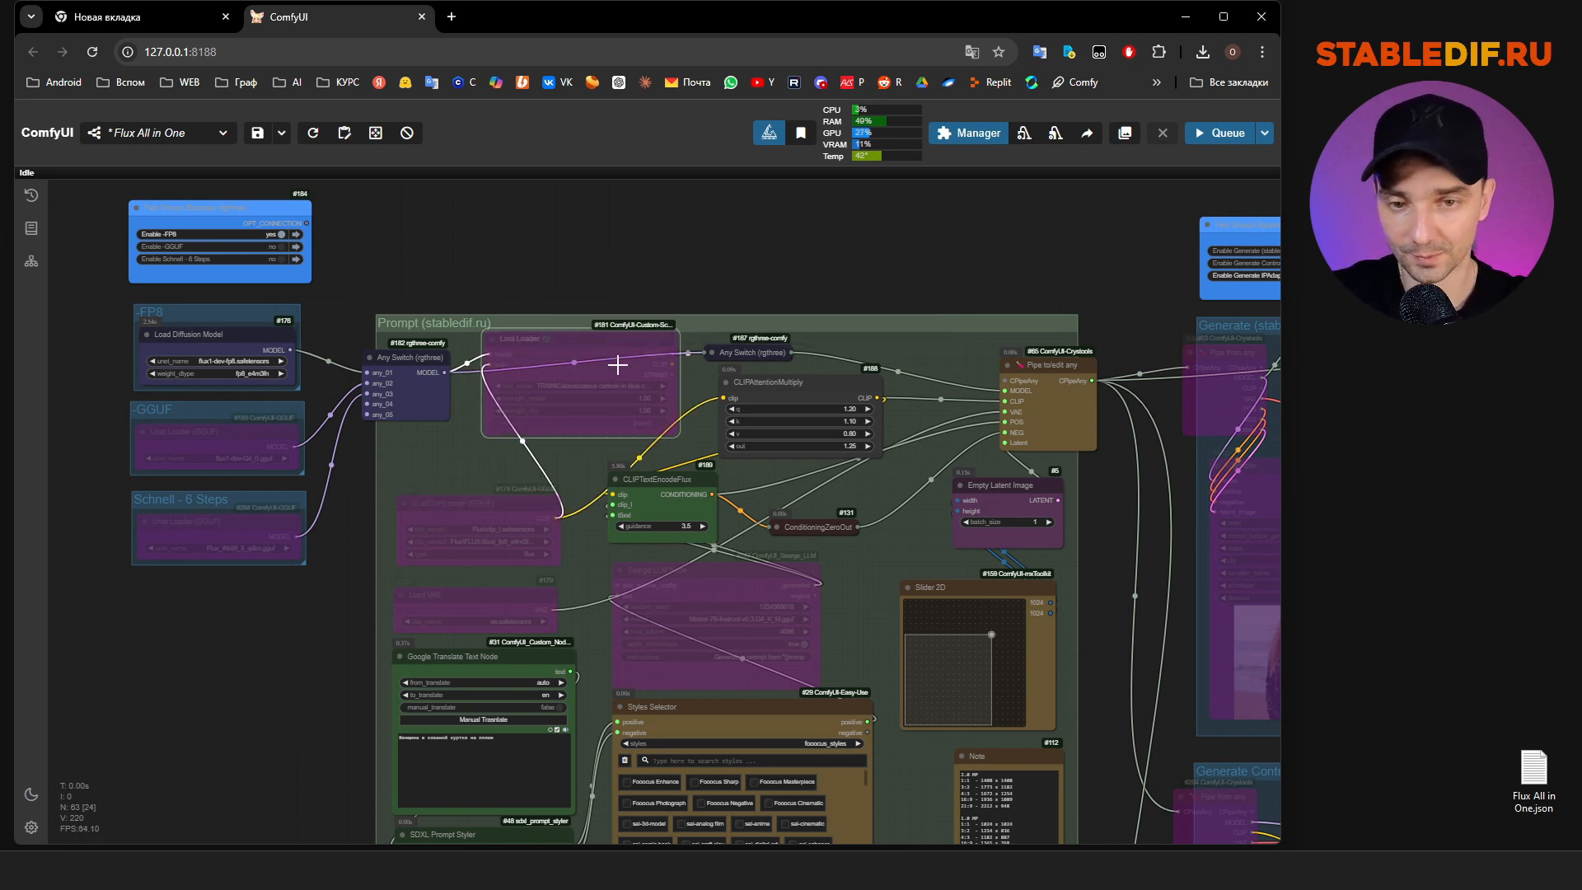
key("ctrl+b")
scroll(596, 340, "up", 3)
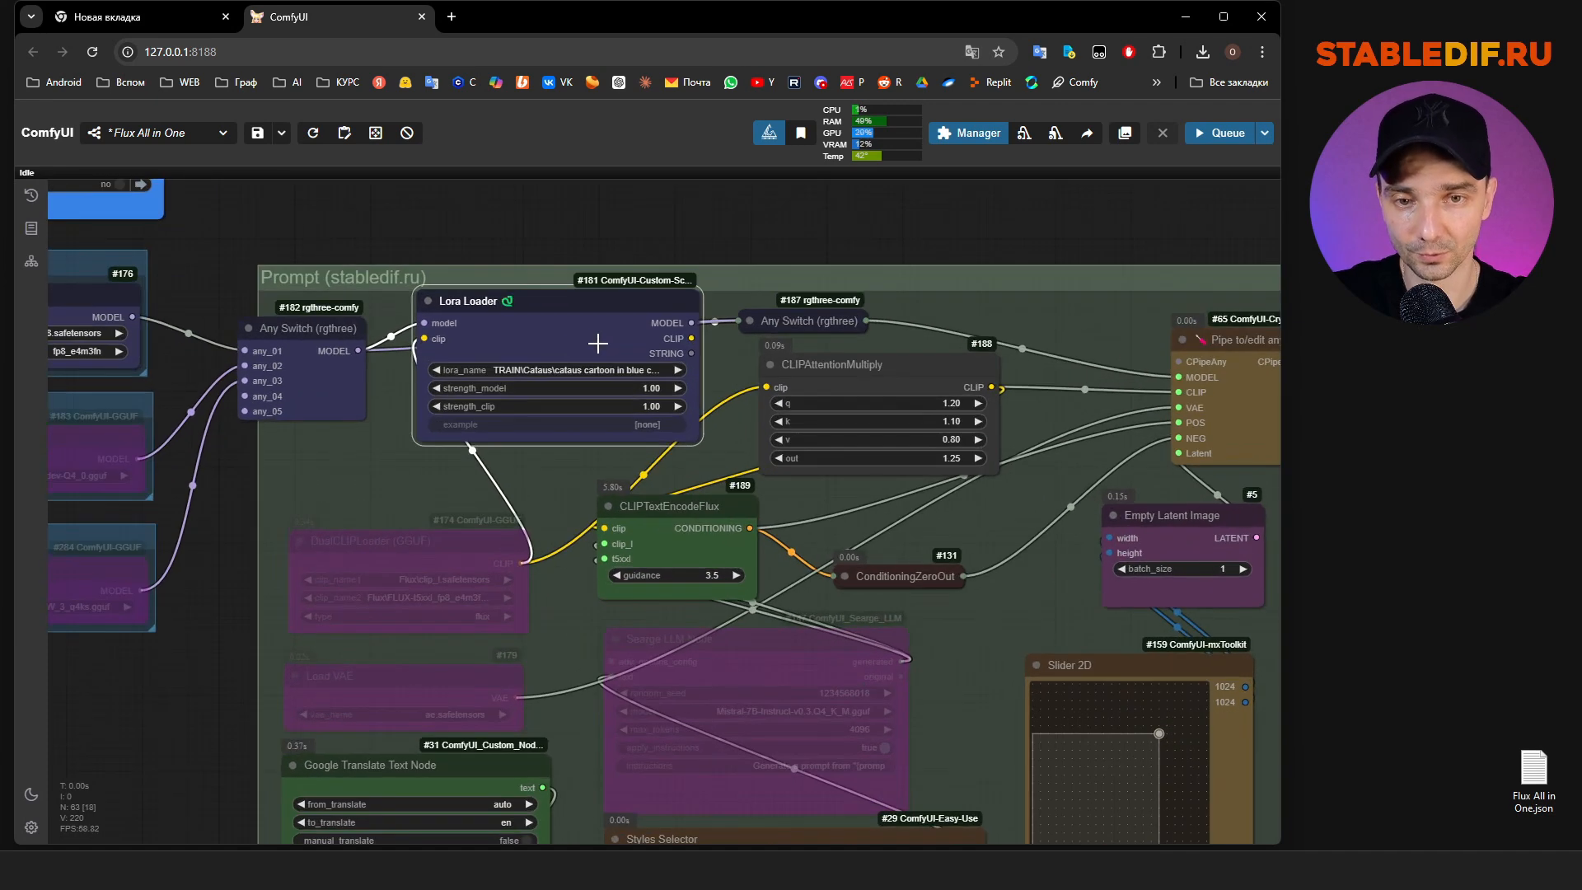
scroll(610, 363, "up", 3)
left_click(575, 351)
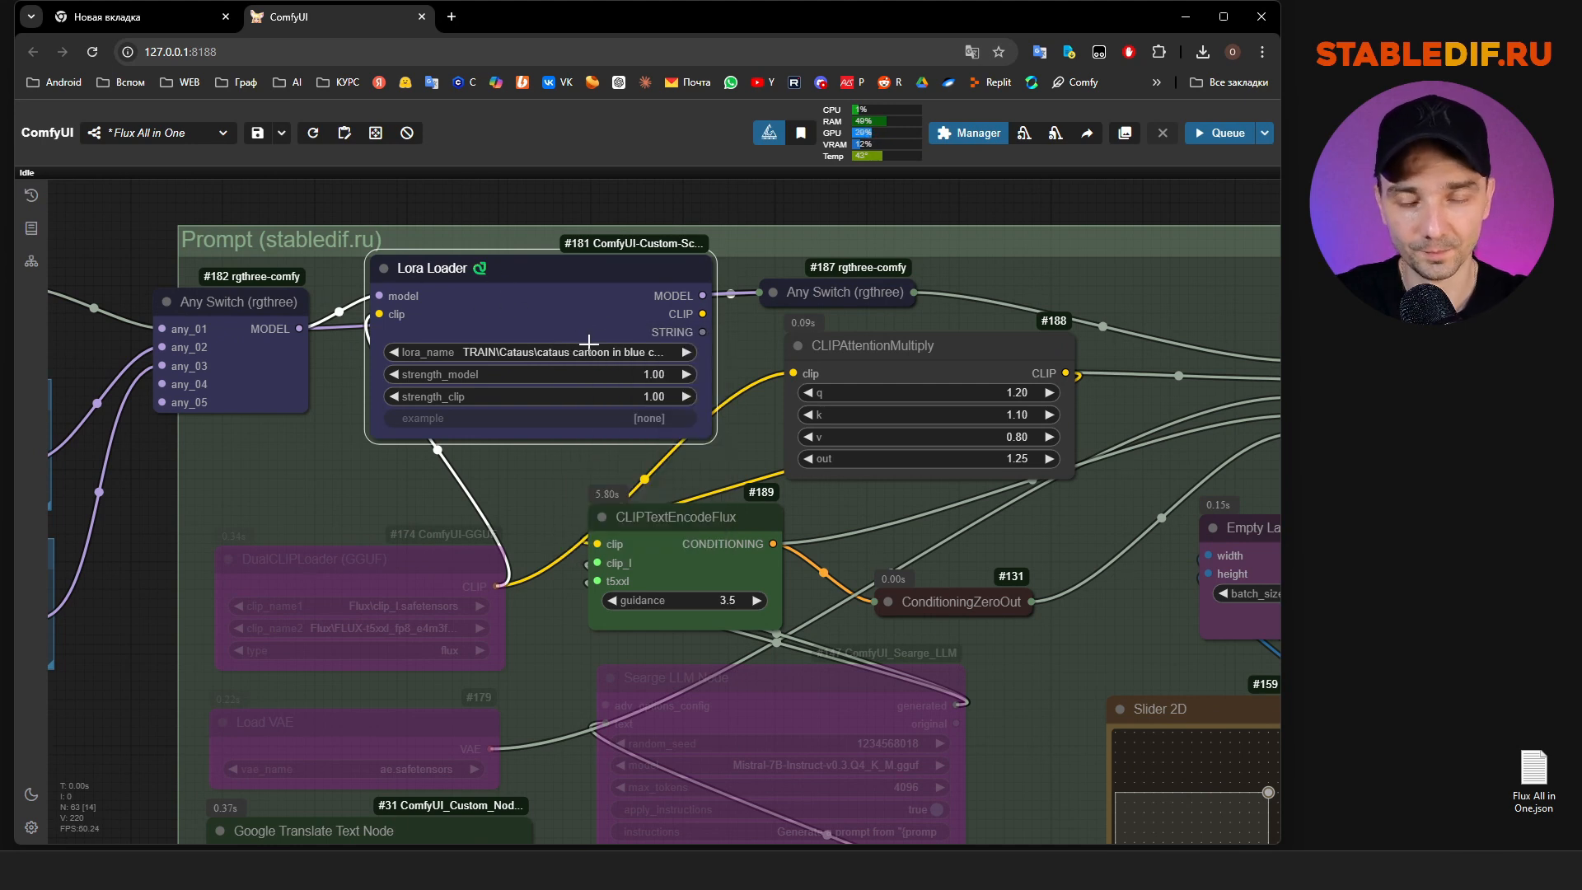
left_click_drag(551, 282, 550, 270)
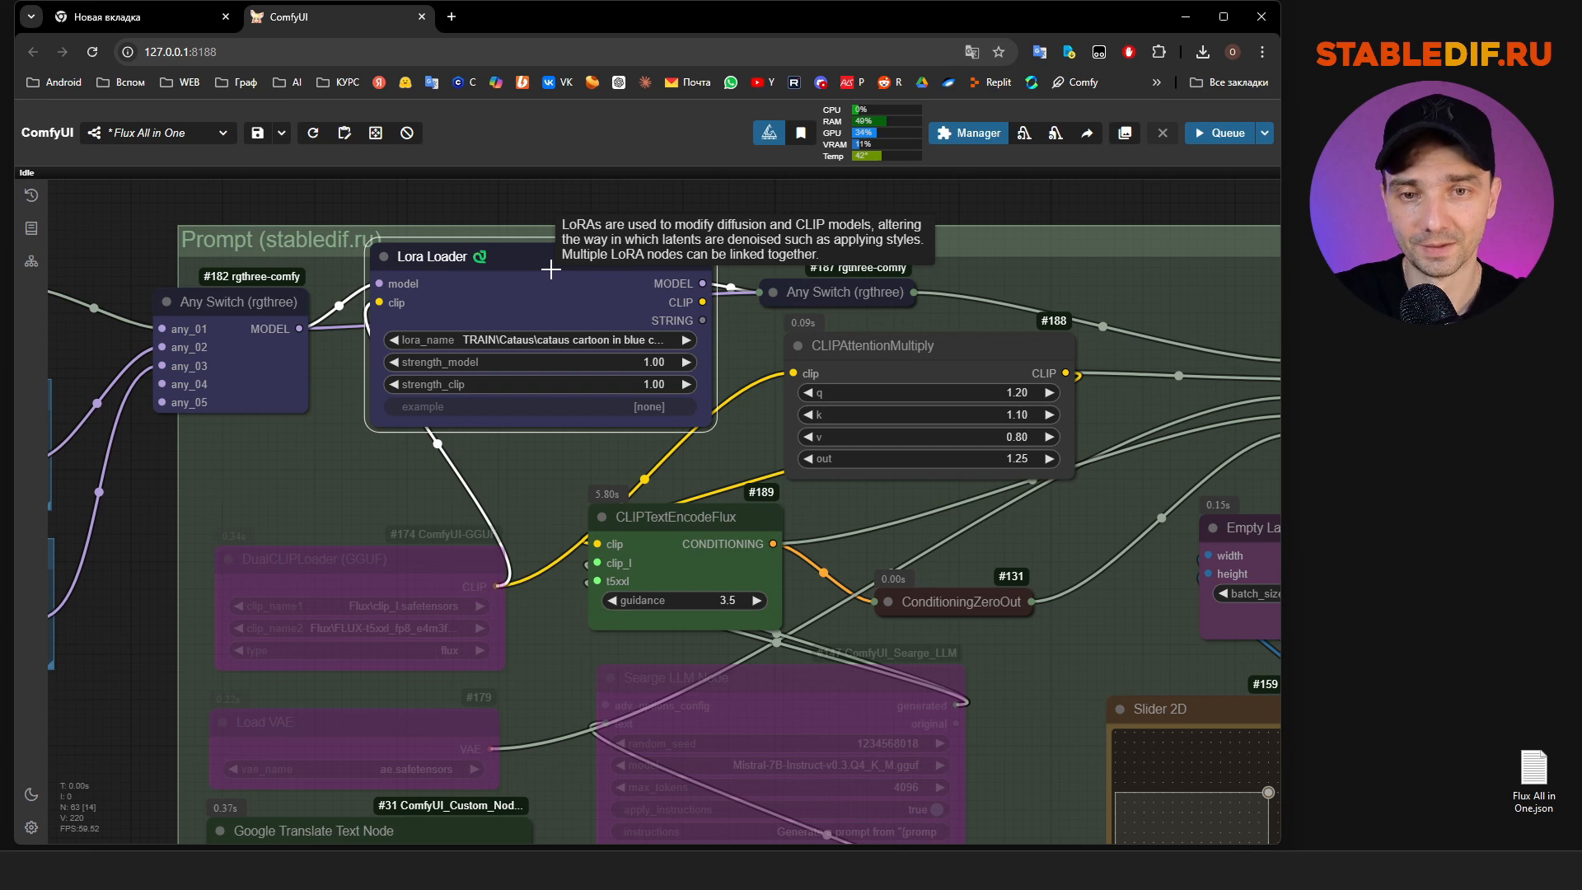
left_click_drag(505, 267, 511, 279)
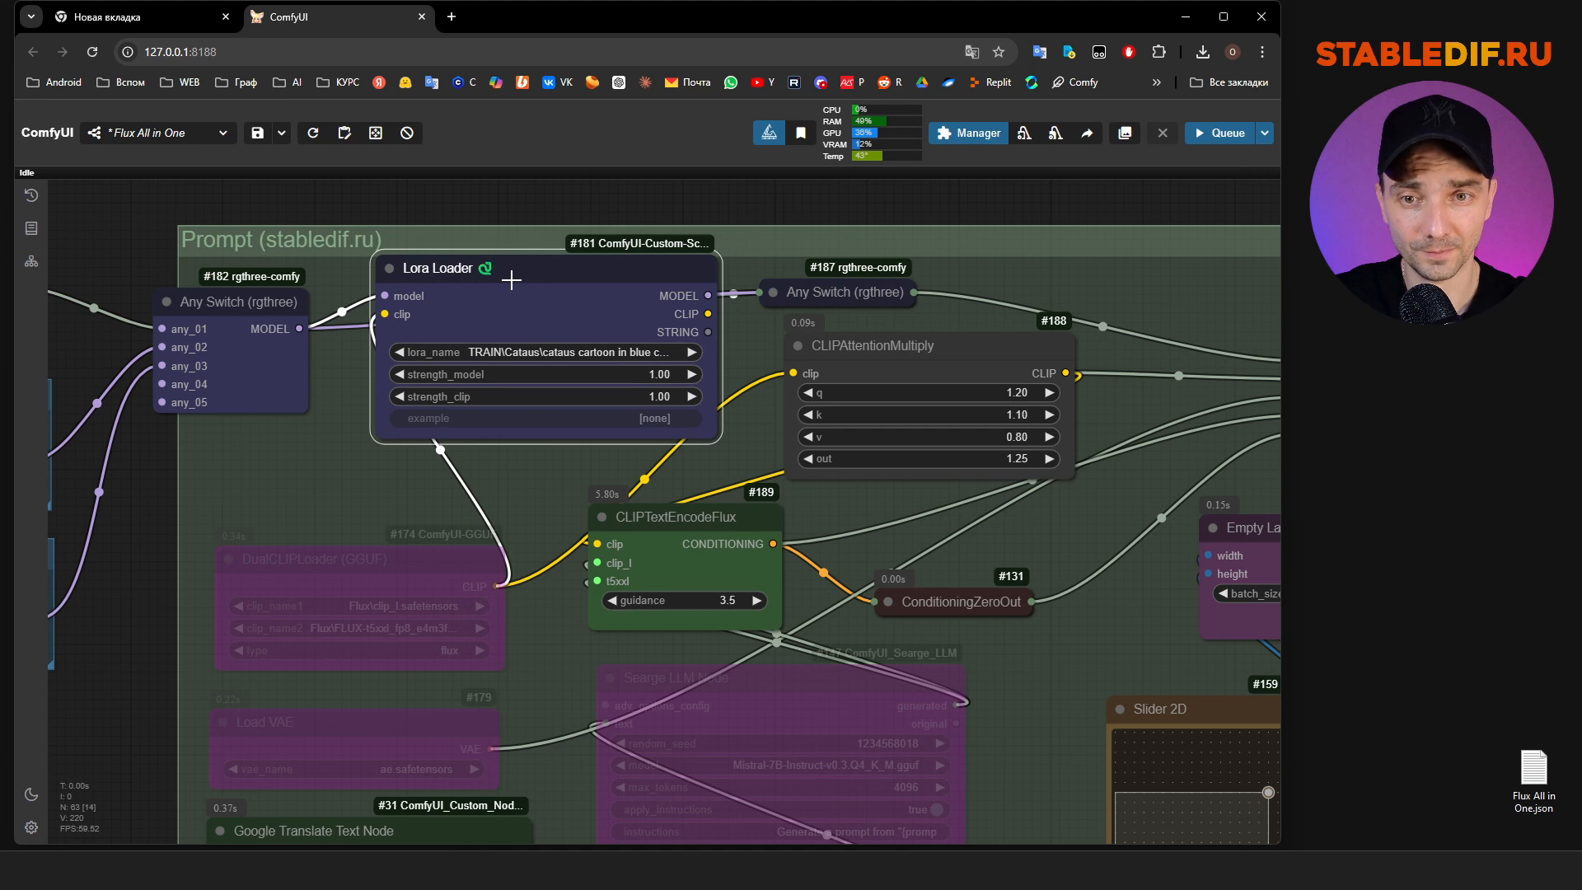
left_click_drag(509, 194, 511, 285)
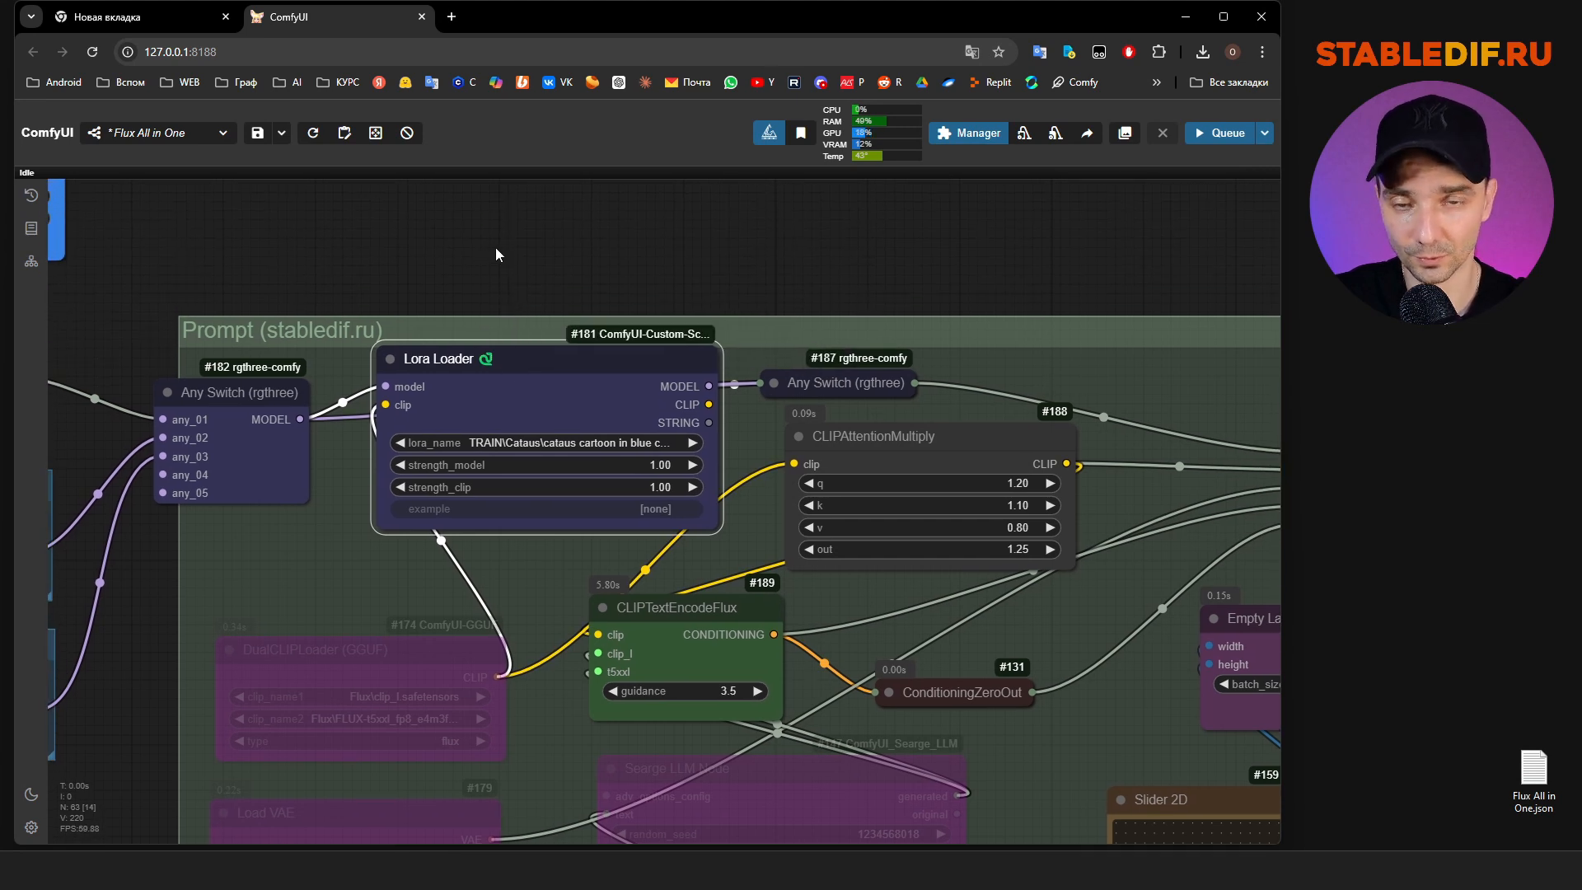
Add a Comfy Core Load LoRA node and place it just above the Lora Loader node
double_click(496, 249)
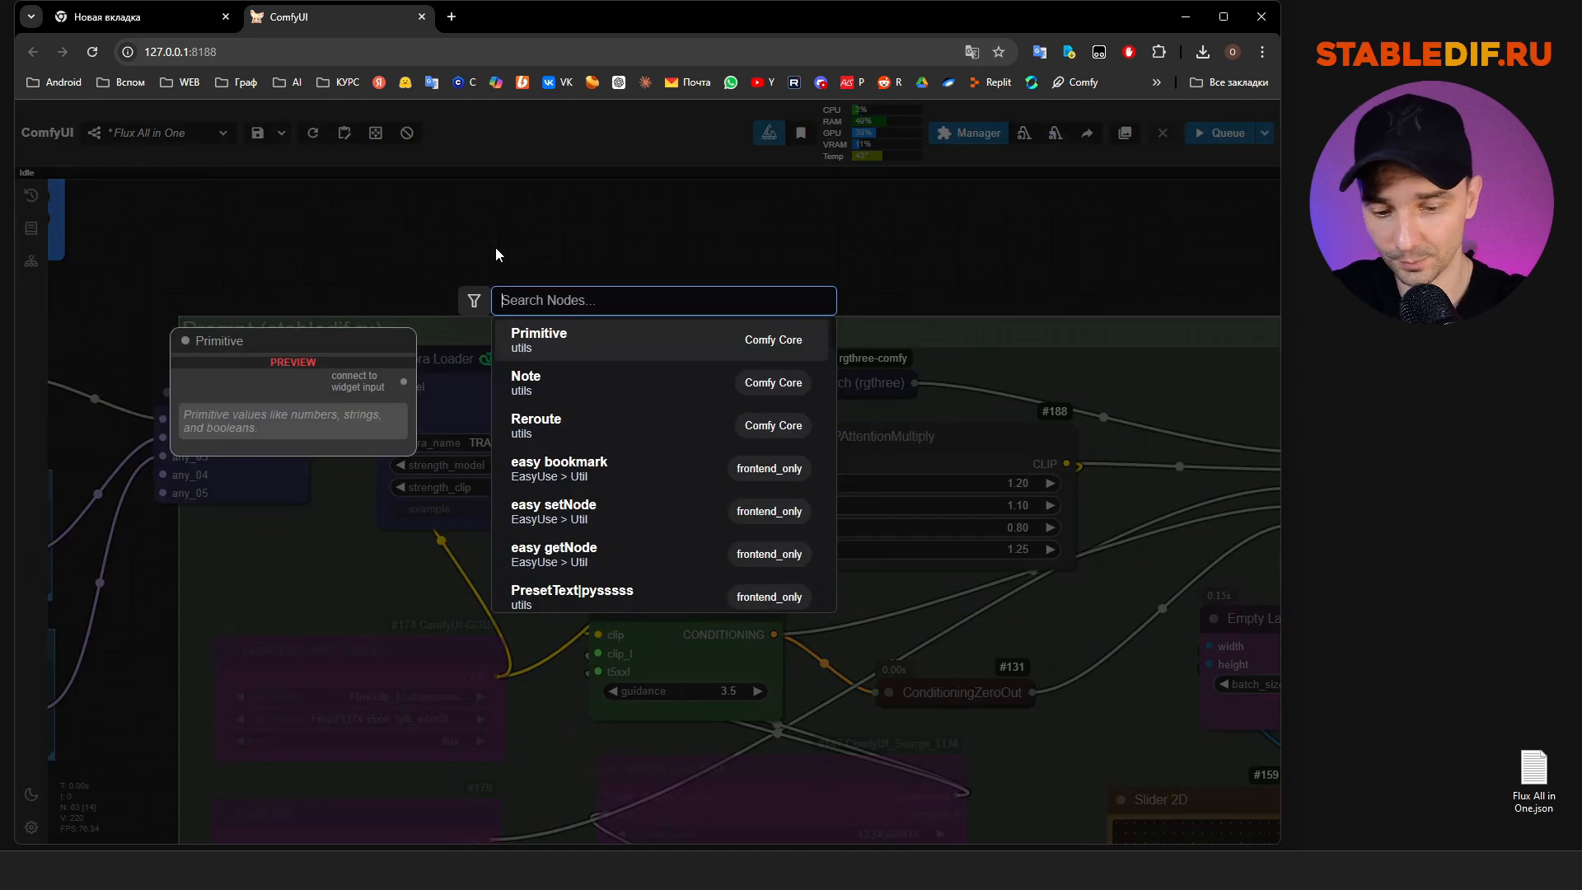
type("load lora")
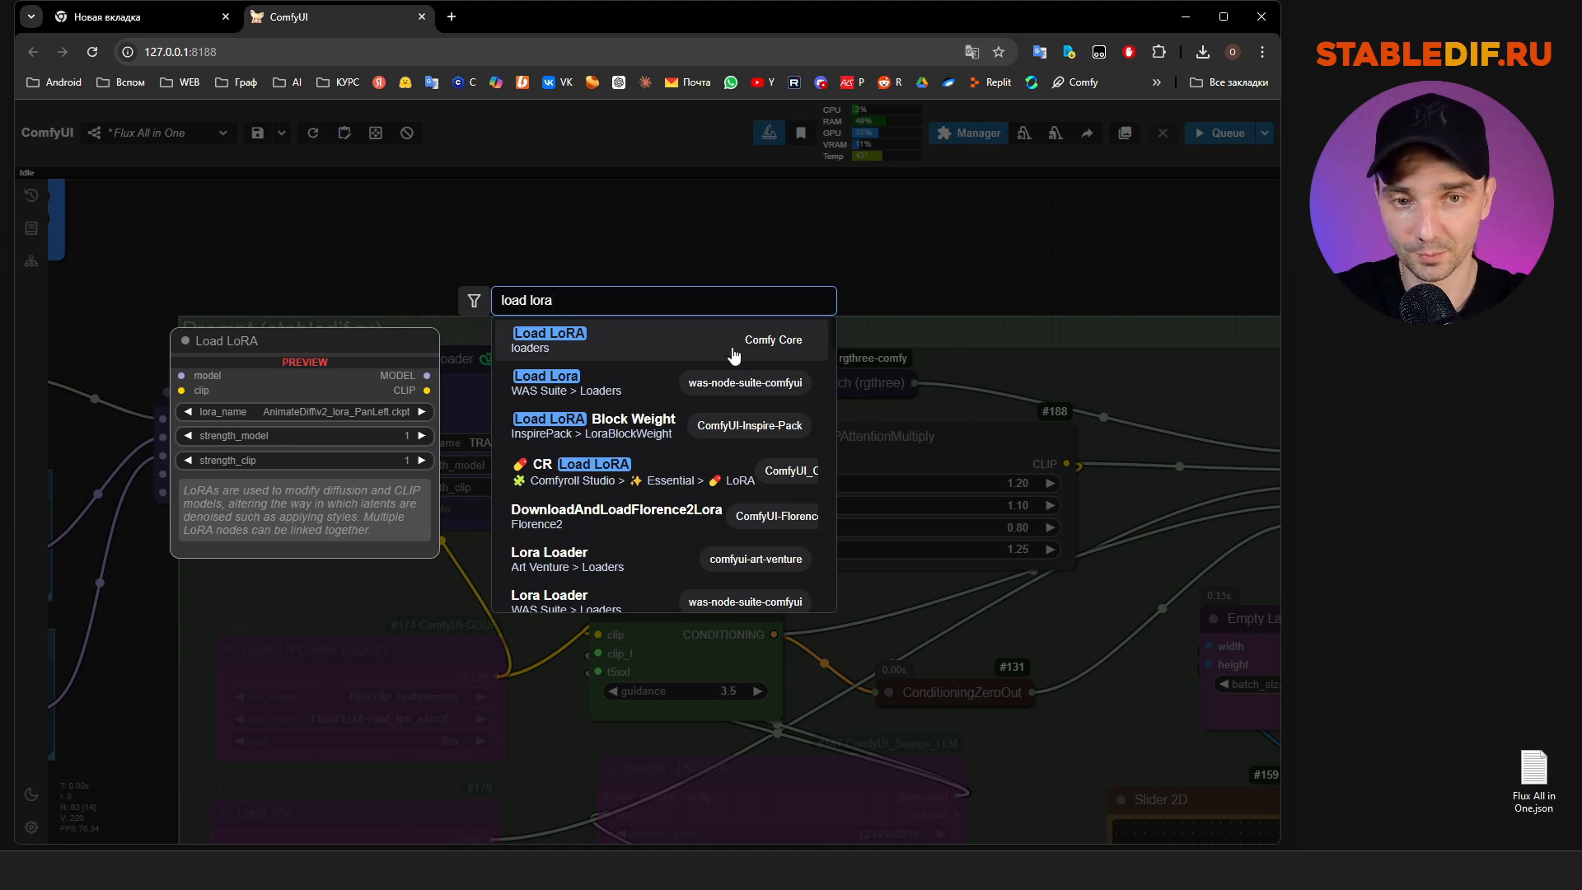
left_click(790, 359)
left_click_drag(629, 247, 567, 201)
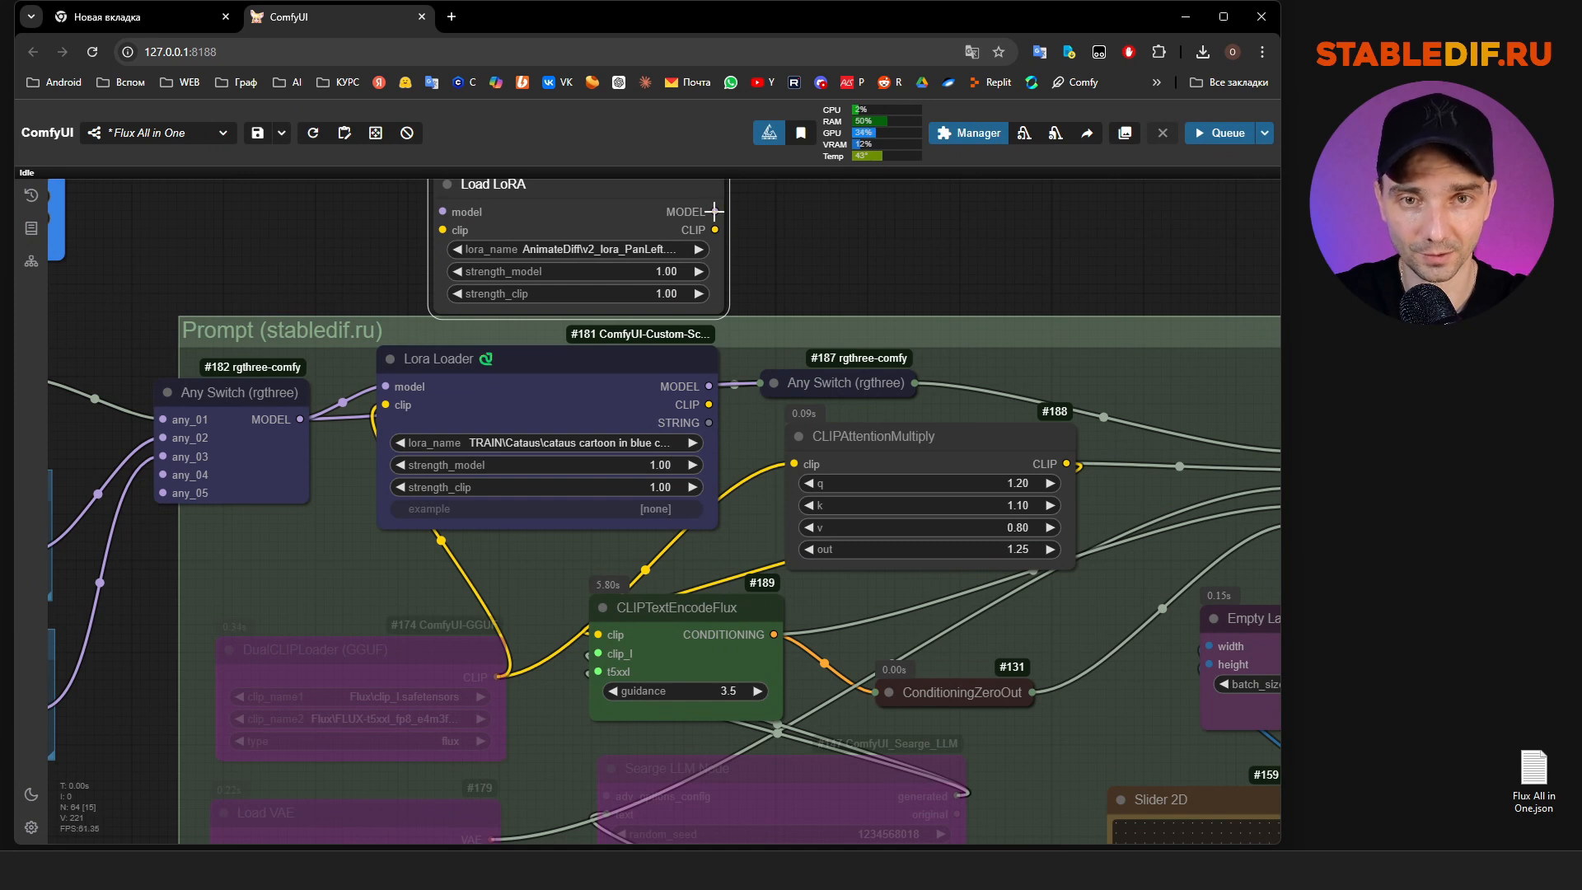
left_click_drag(604, 384, 609, 380)
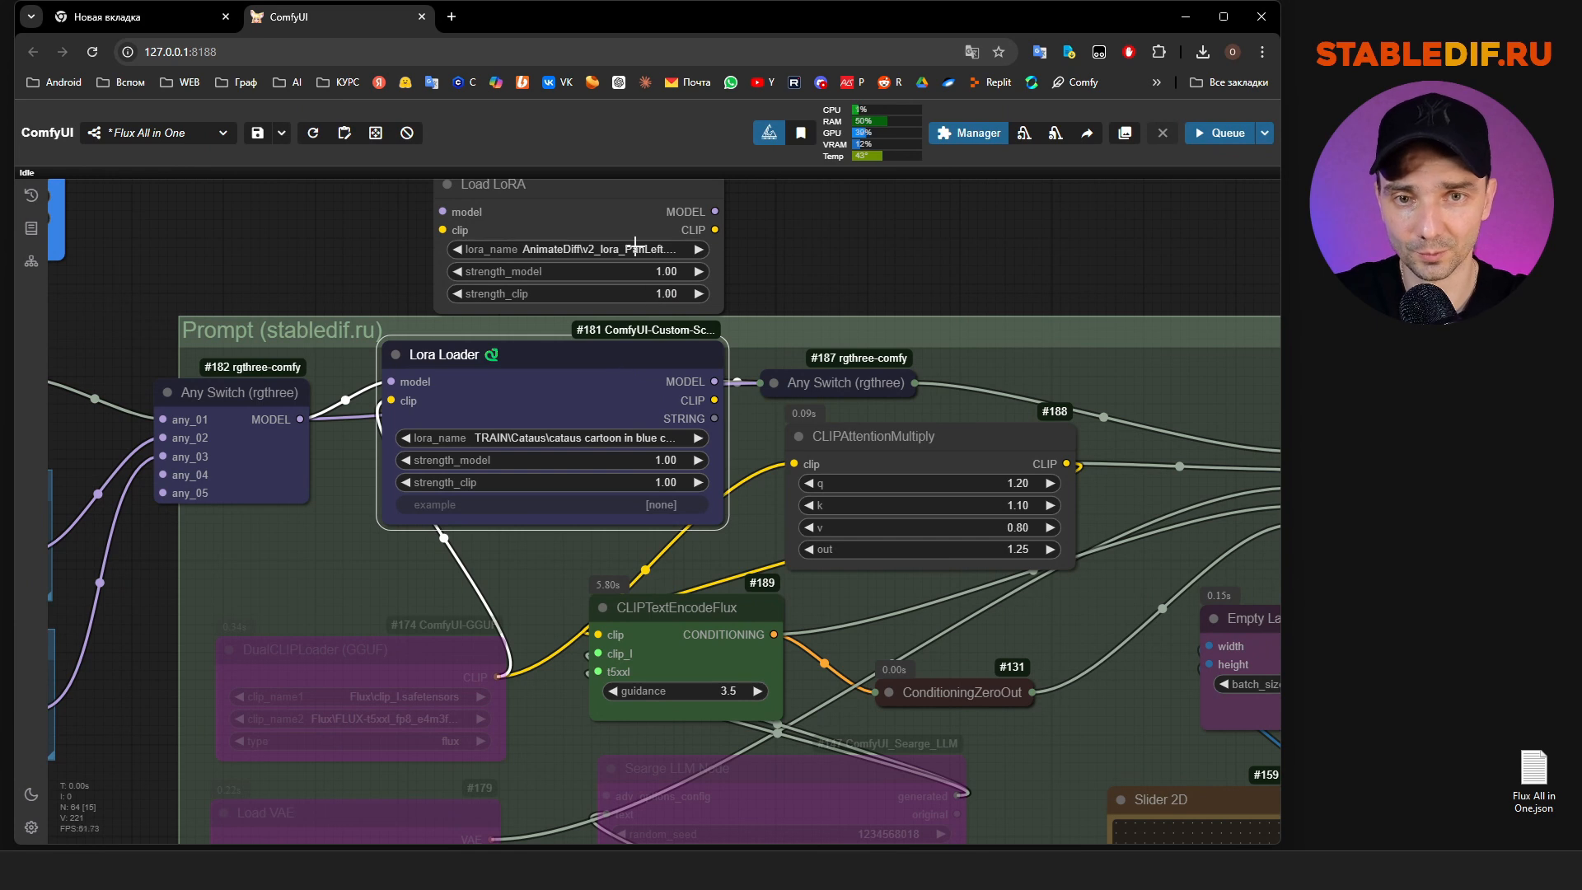
Compare the LoRA file lists of the Lora Loader node, including its Flux and TRAIN folders, and the Load LoRA node
left_click(545, 436)
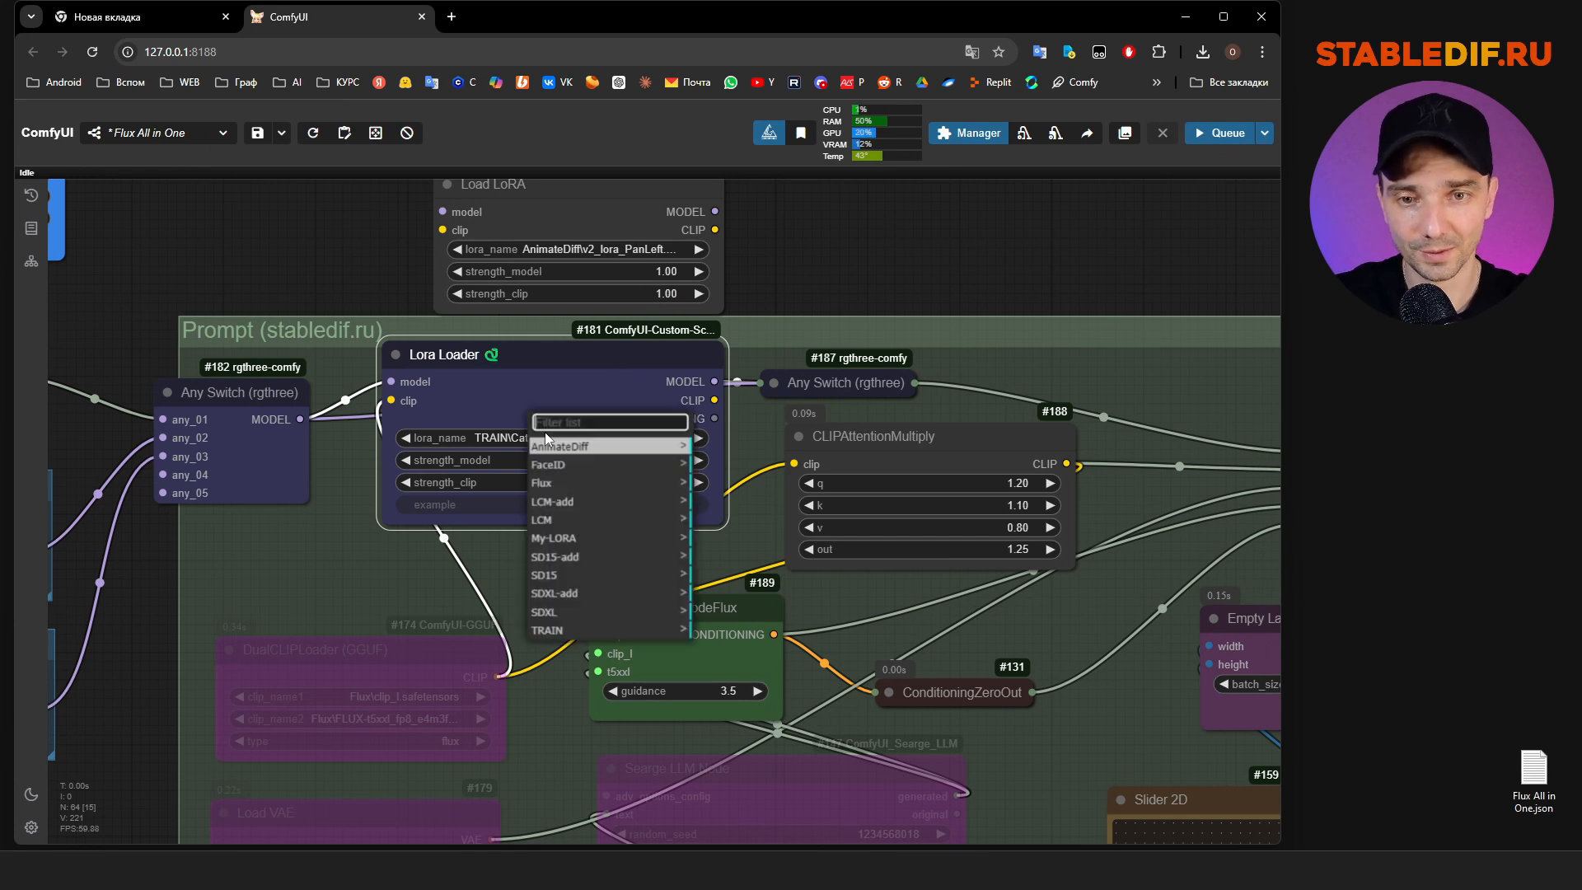
left_click(589, 485)
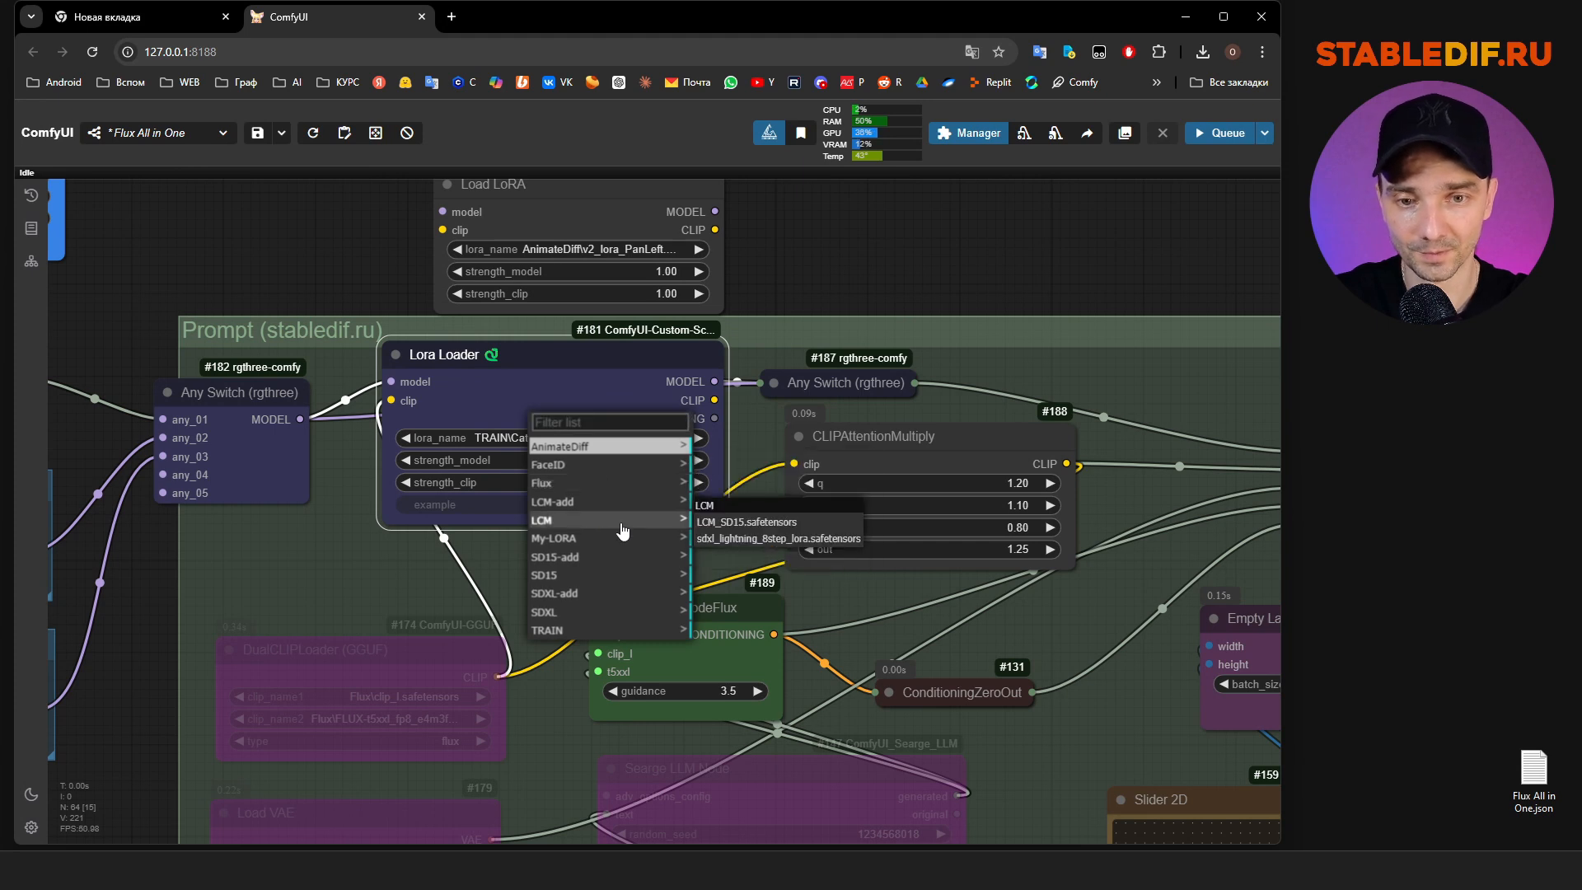
left_click(613, 631)
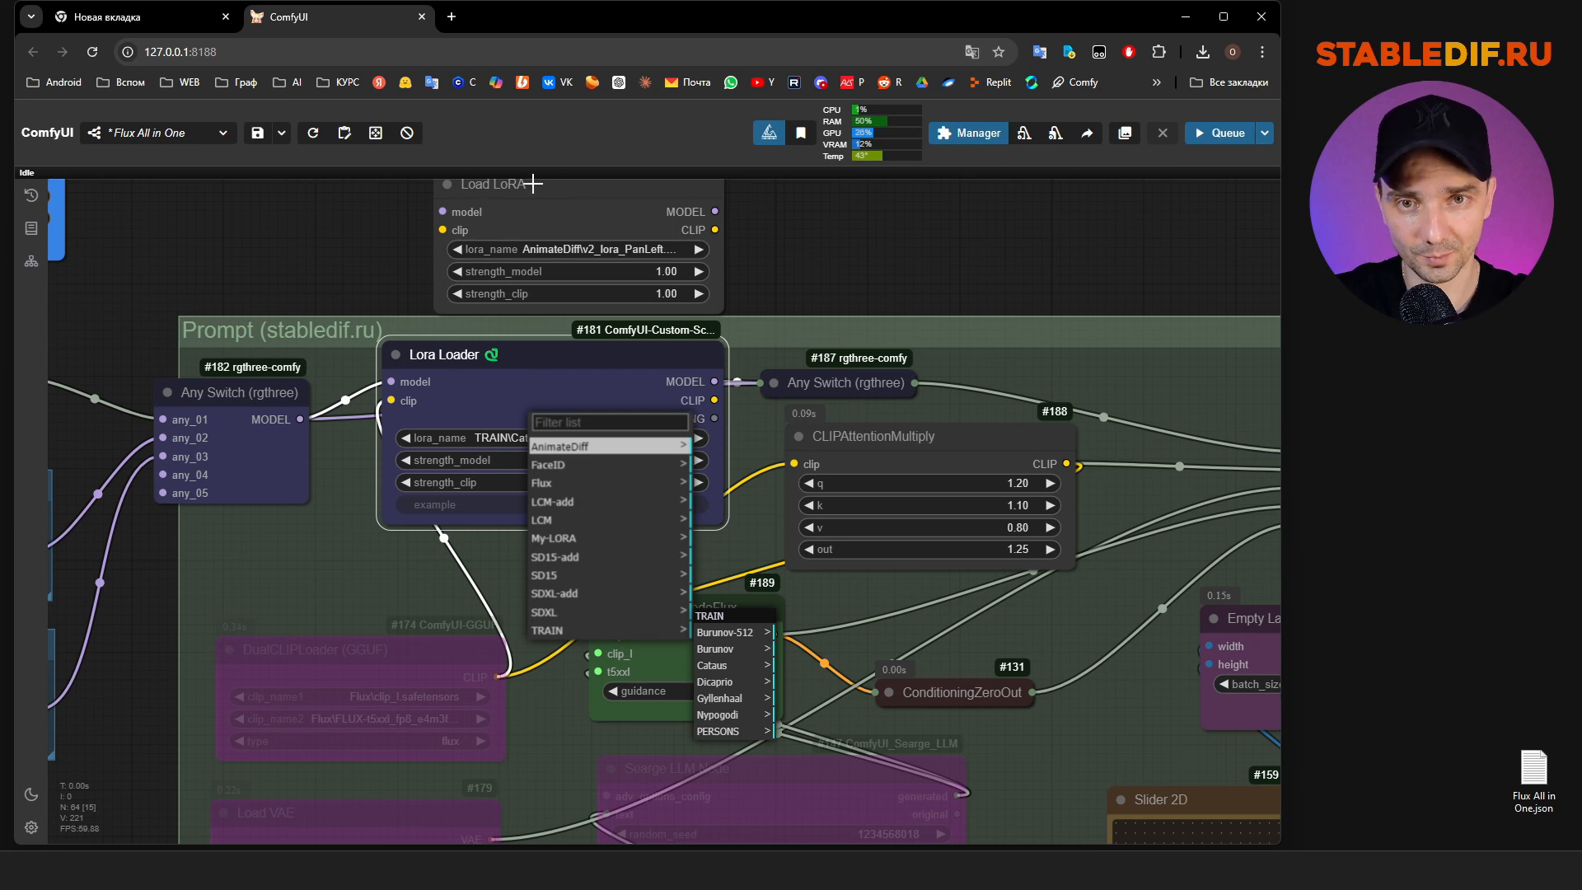
left_click(575, 248)
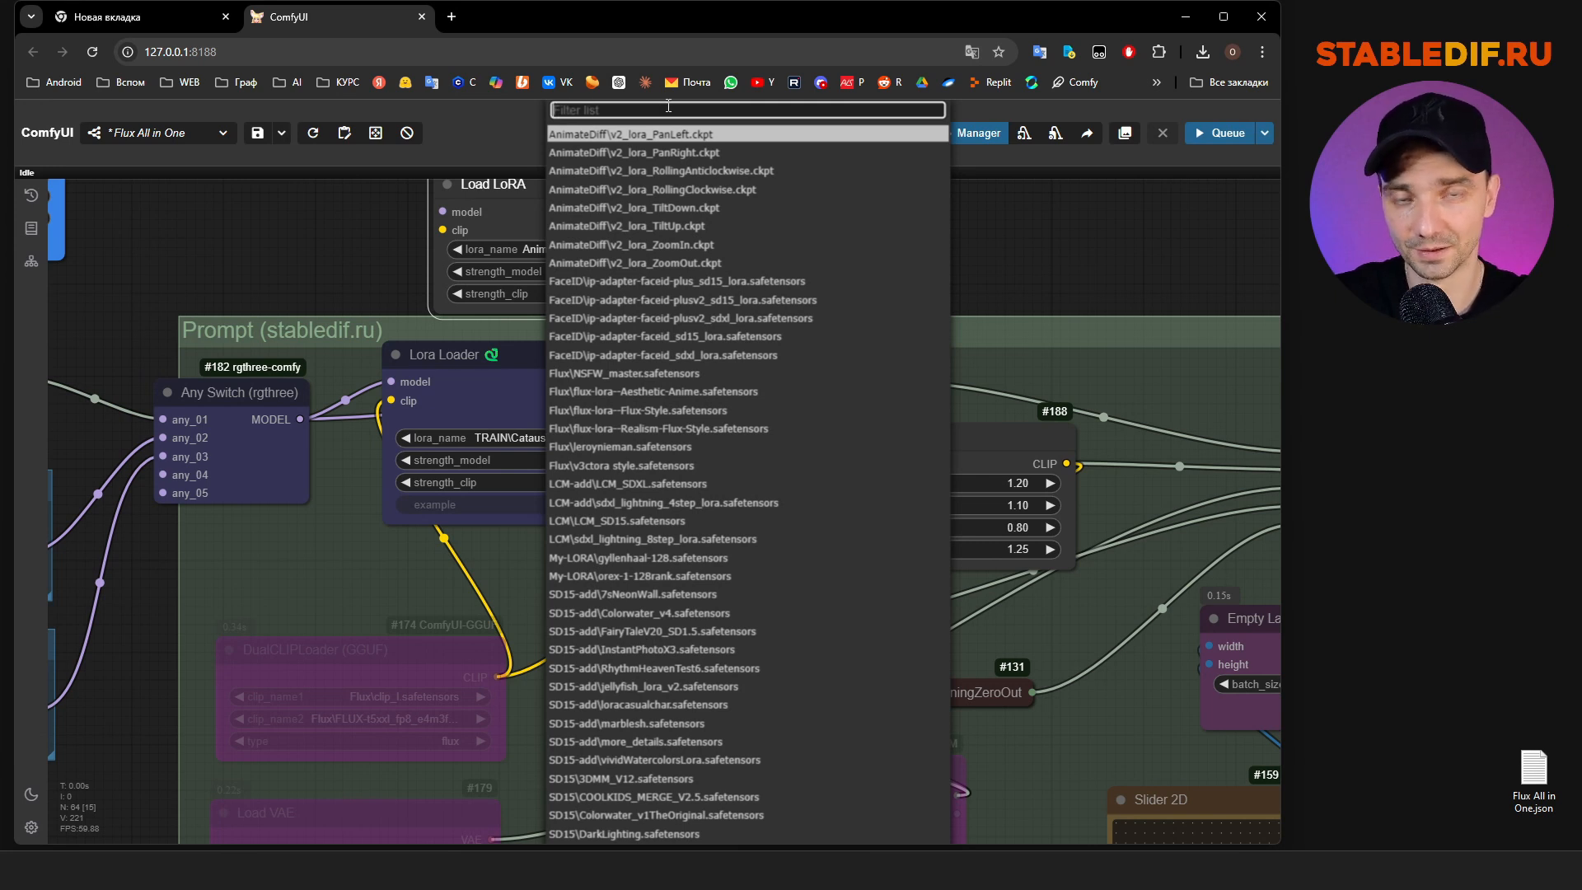
Delete the Load LoRA node above the Prompt group and shift the Lora Loader node slightly lower within the group
left_click(493, 197)
key("Delete")
mouse_move(547, 377)
left_mouse_down()
mouse_move(547, 360)
mouse_move(543, 373)
left_mouse_up()
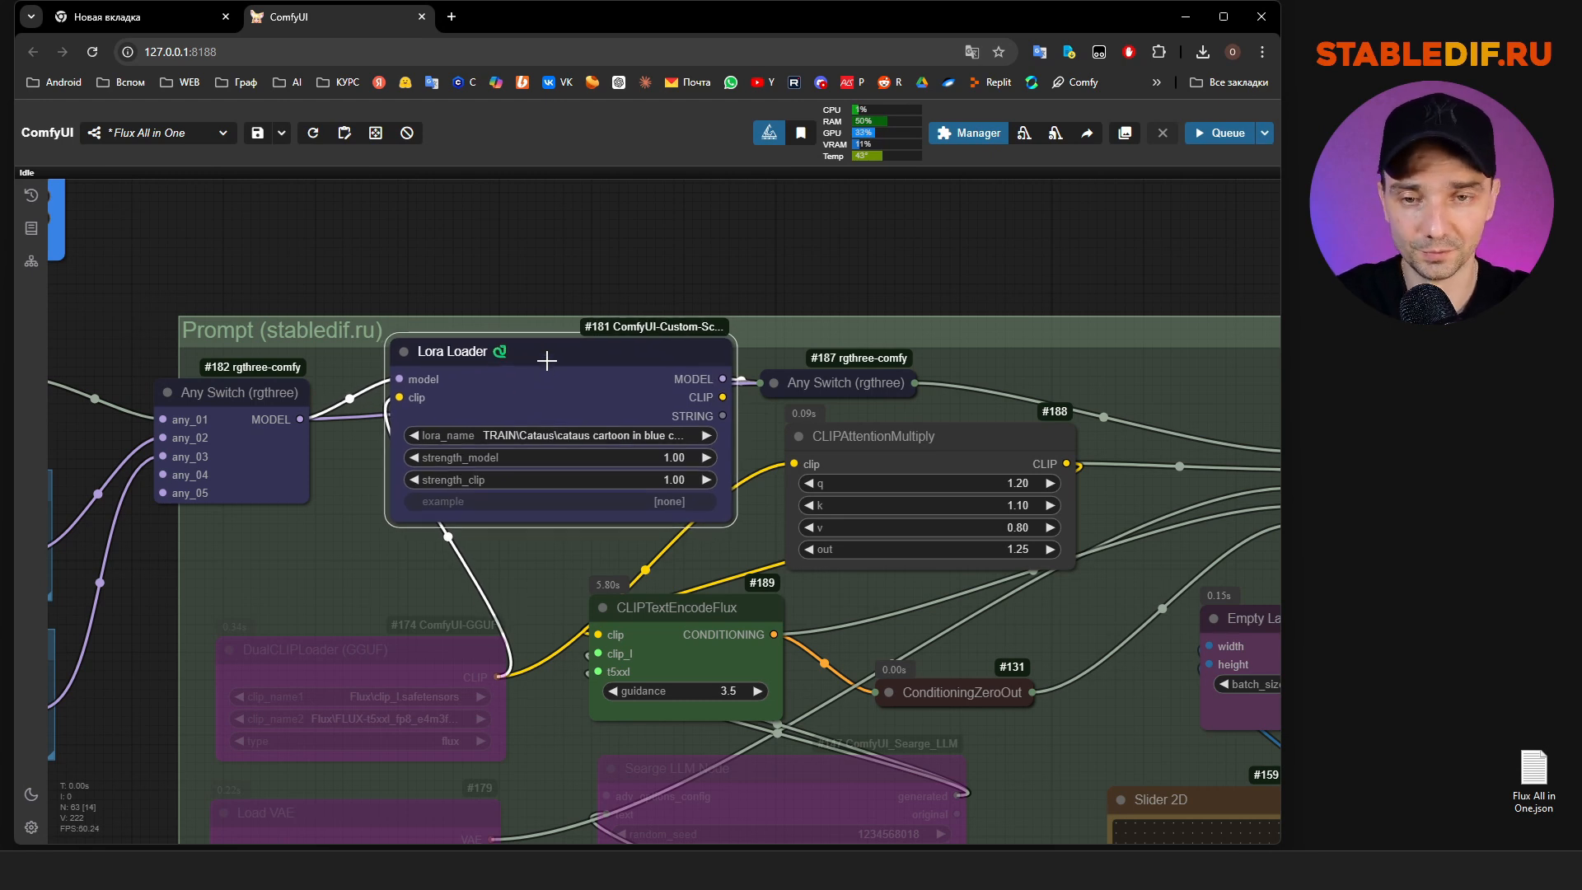
scroll(590, 236, "down", 4)
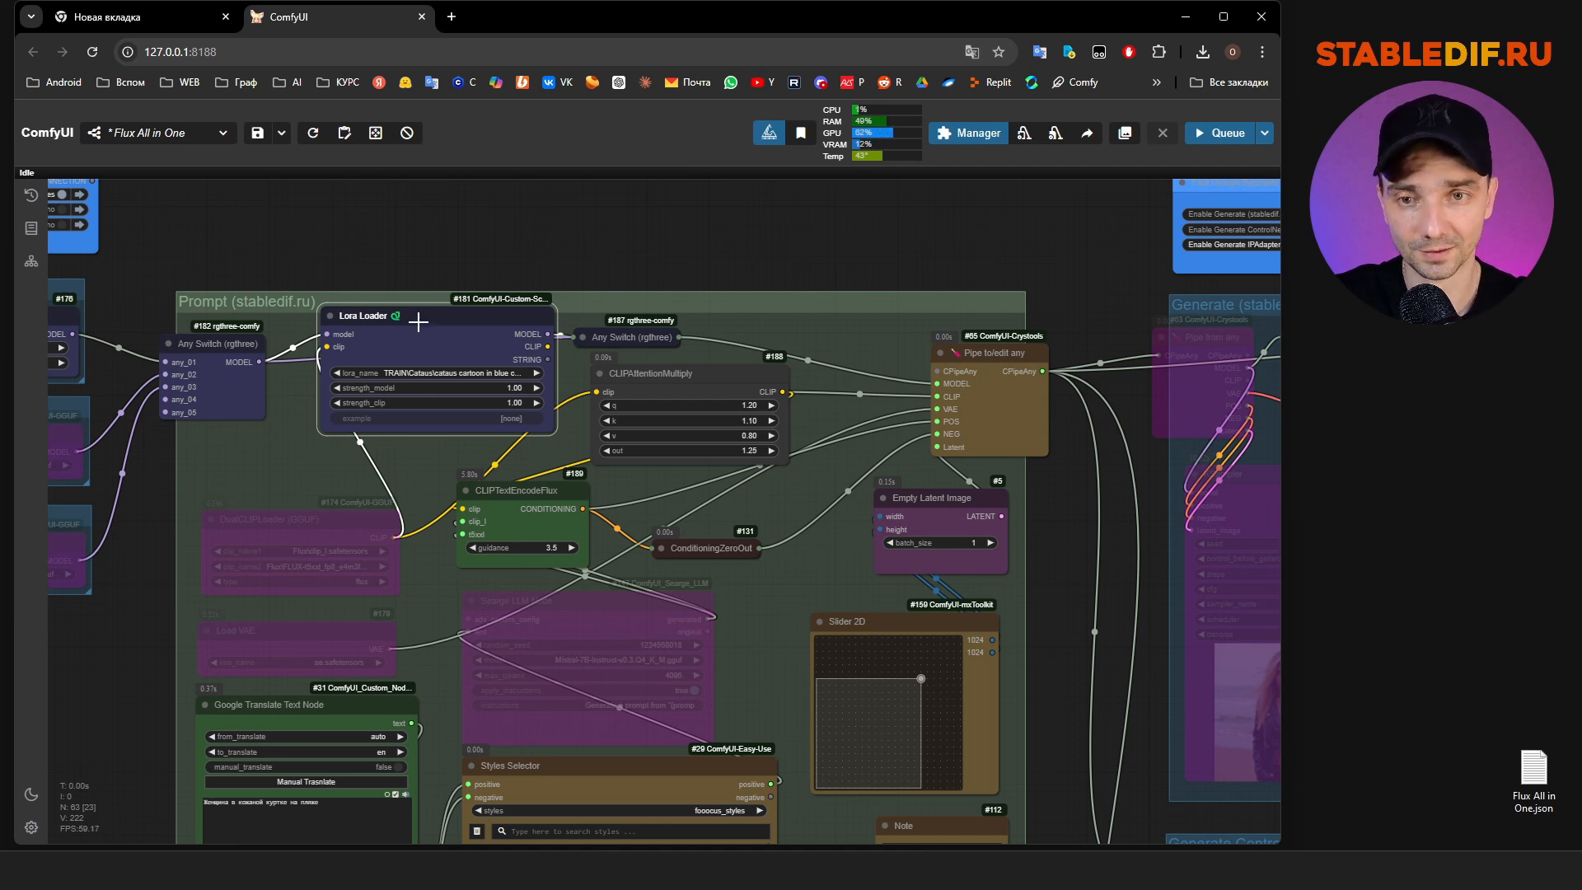
mouse_move(418, 322)
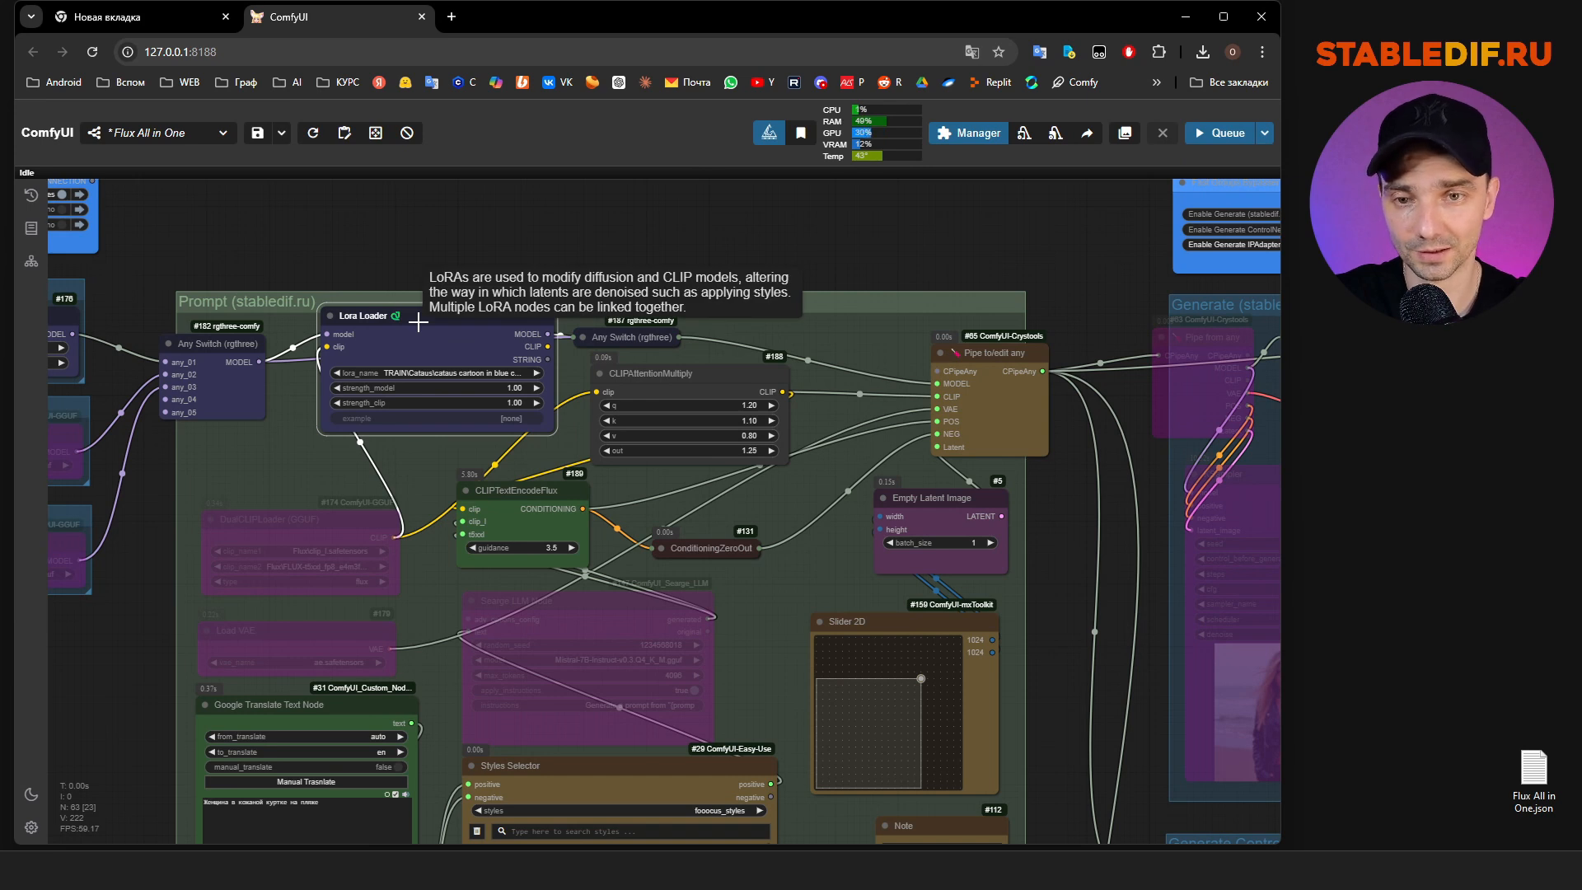
left_click_drag(418, 322, 426, 342)
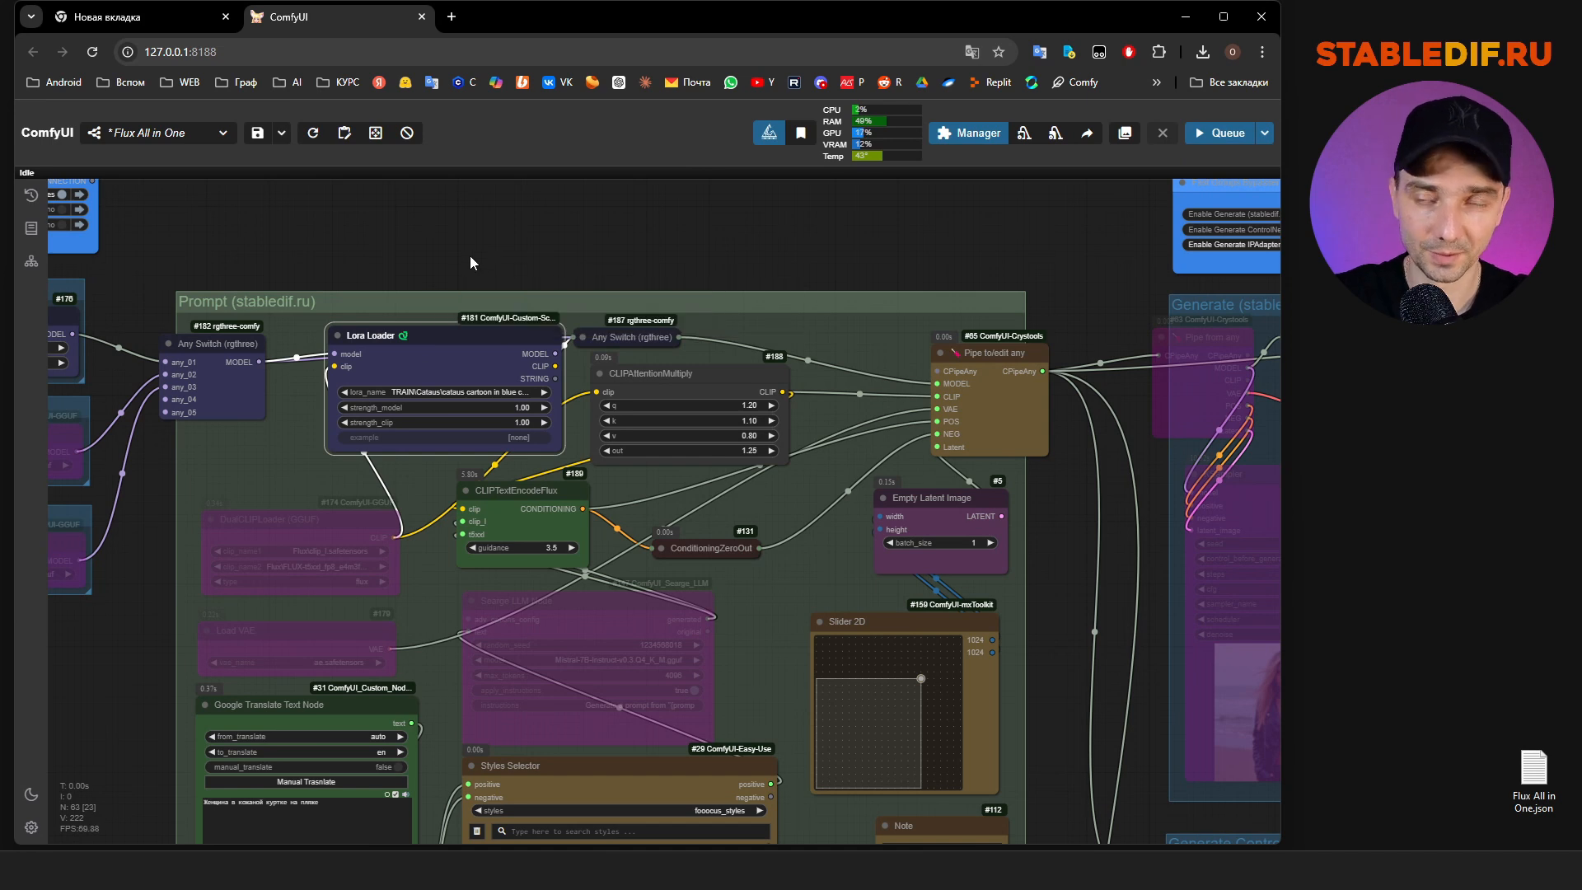
View the list of open and saved workflows, close it, and return to the Prompt and Generate groups
left_click(177, 133)
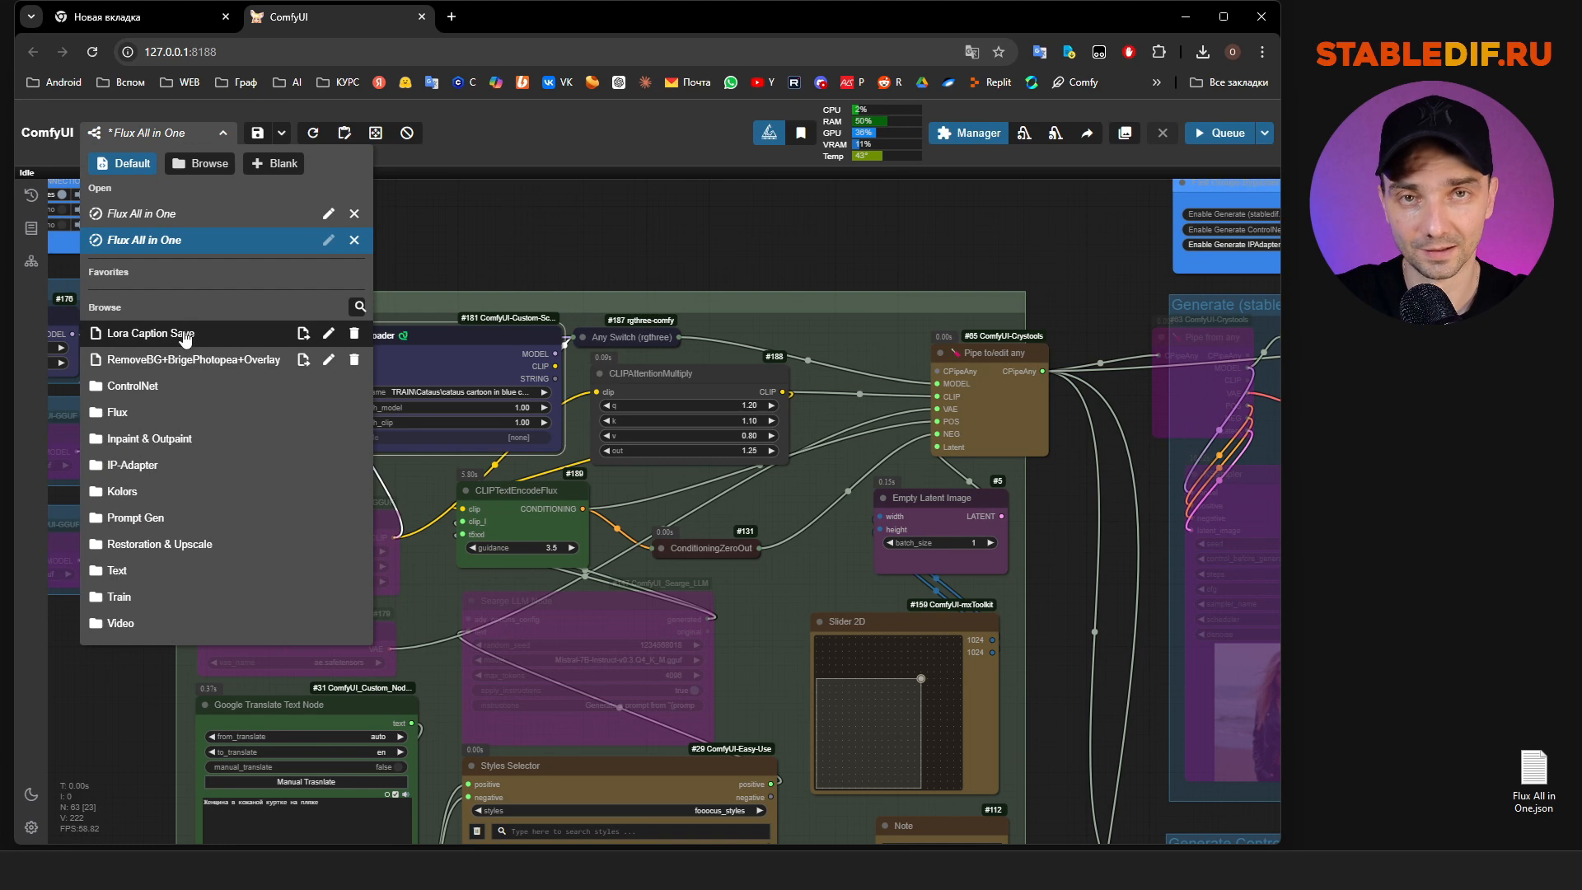
left_click(514, 252)
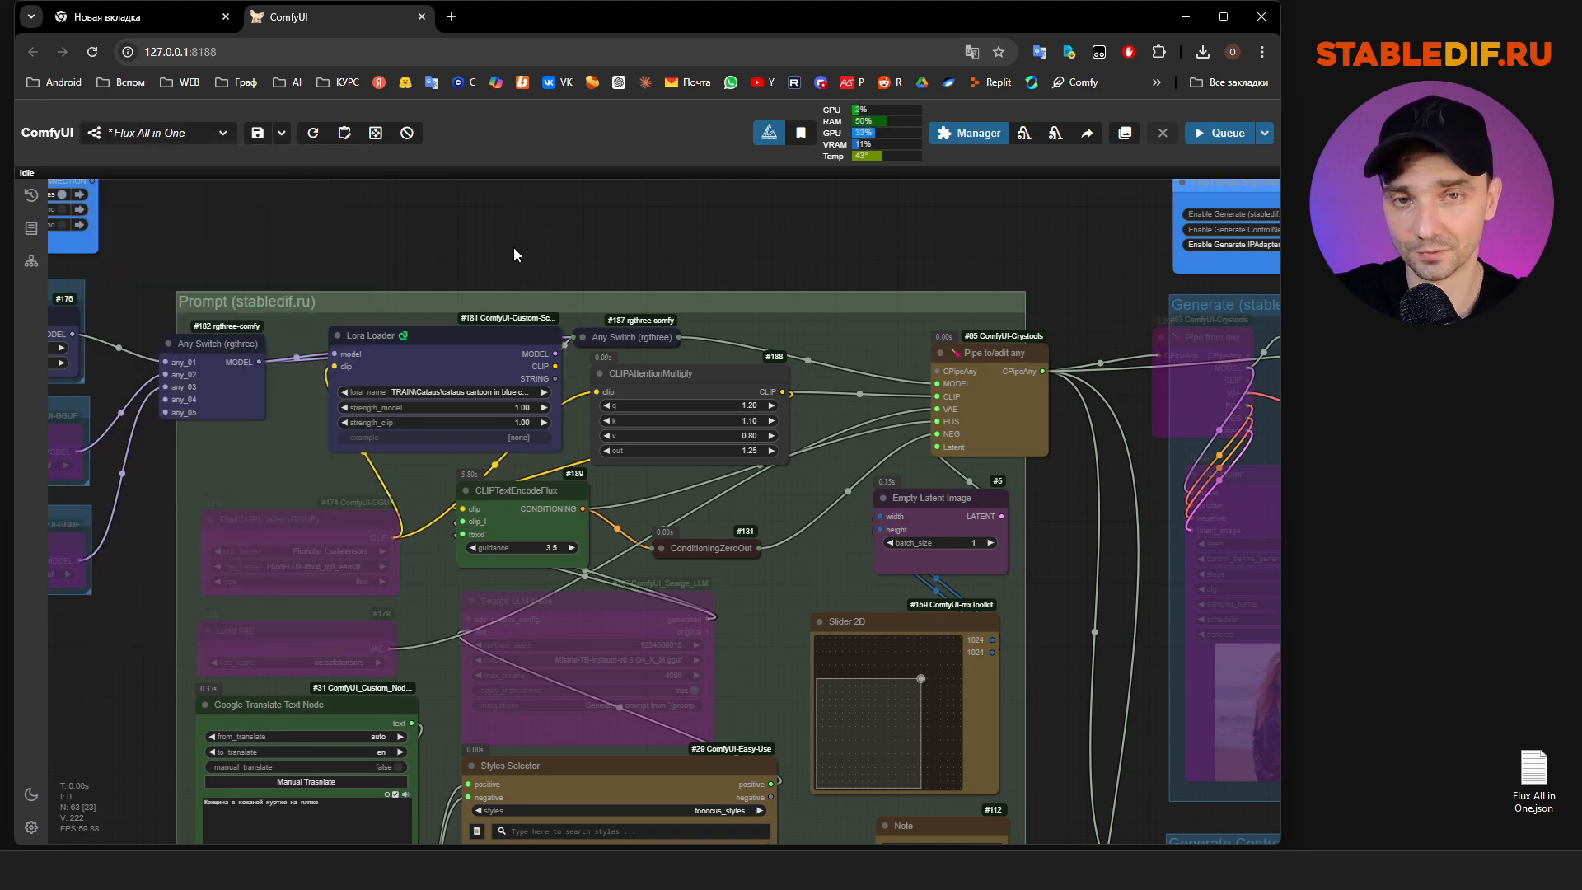
left_click_drag(743, 236, 606, 219)
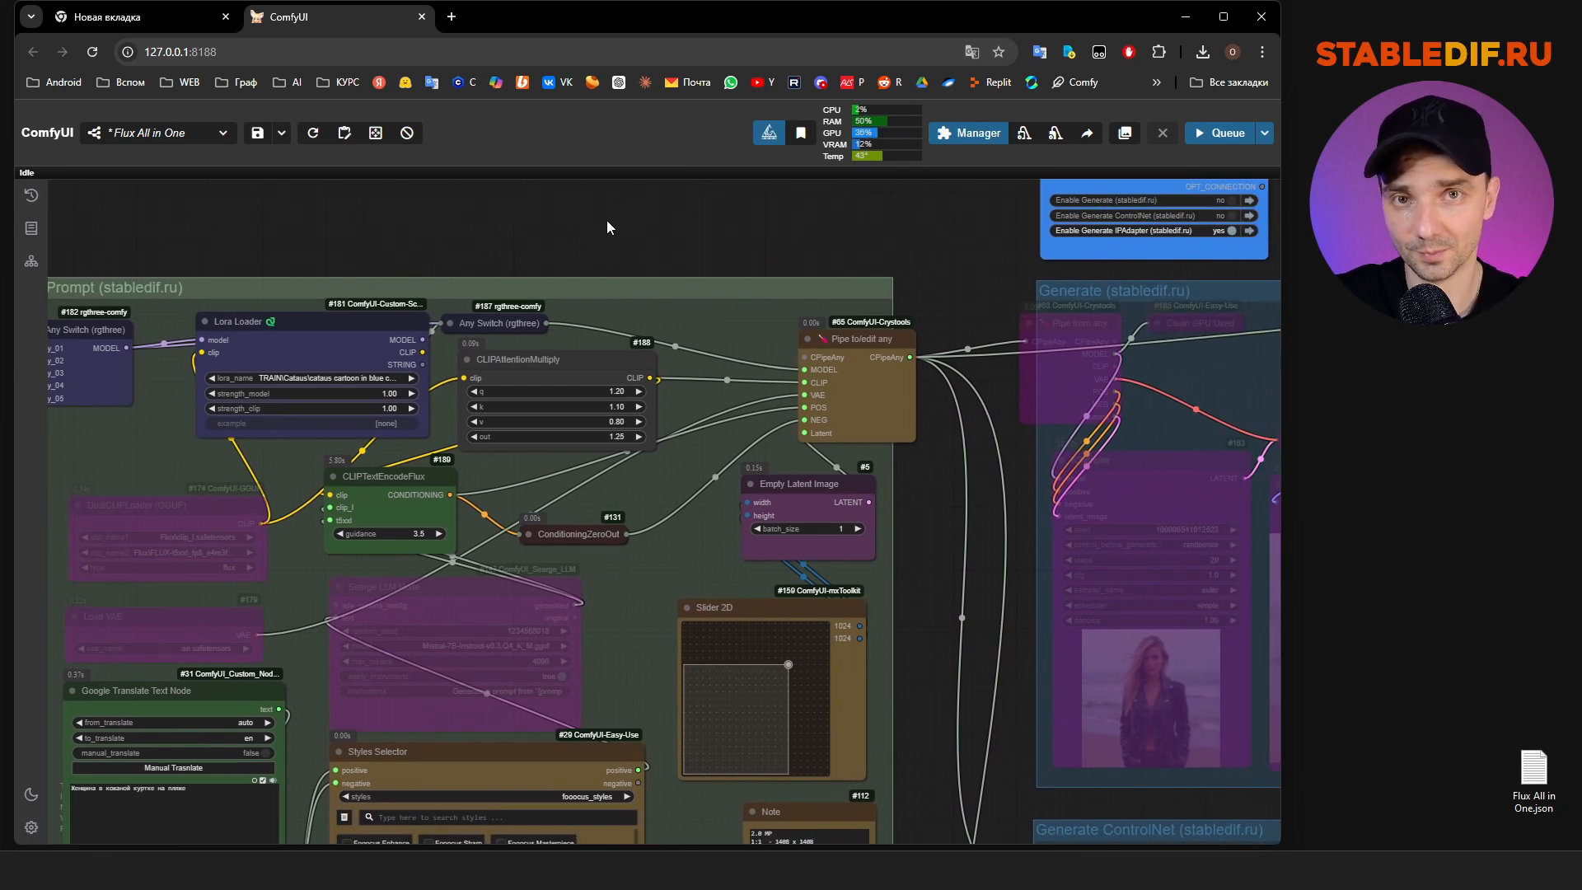